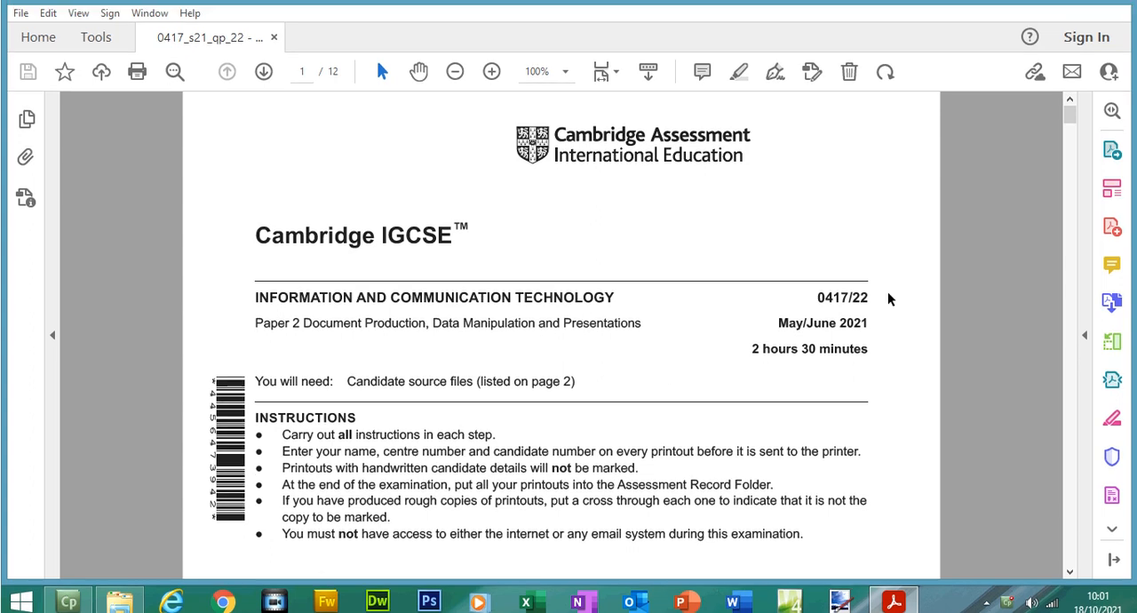
- Highlight the line "You have been supplied with the following source files:" on page 2 of the exam paper
drag(1075, 135, 1075, 177)
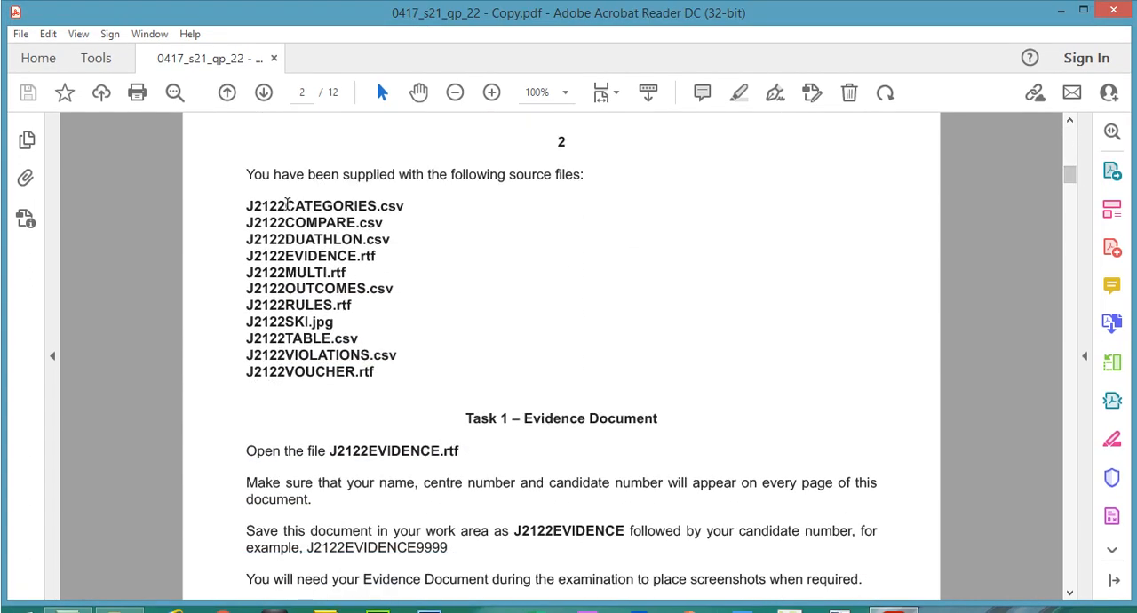
drag(246, 174, 584, 176)
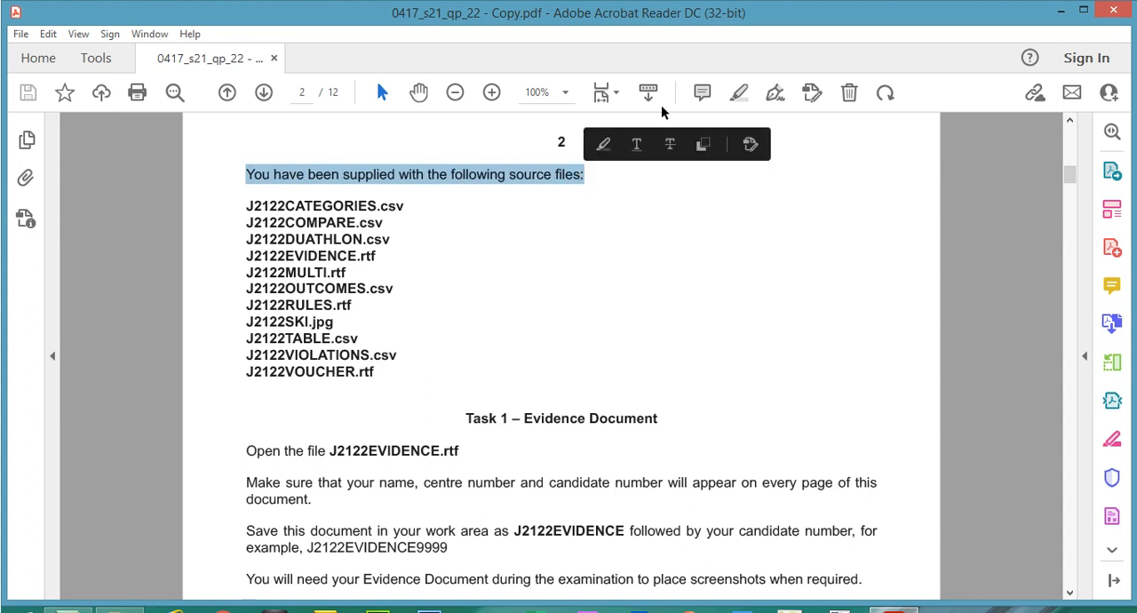
click(736, 92)
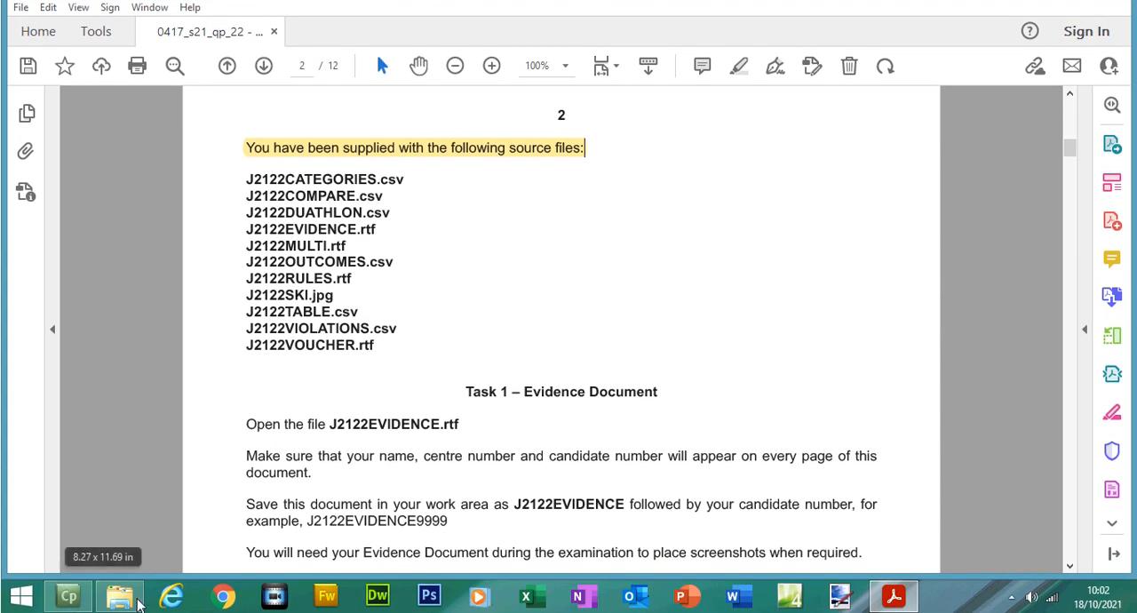
- Check the source files in File Explorer's Files folder, and highlight the list of source file names in the exam paper
click(120, 606)
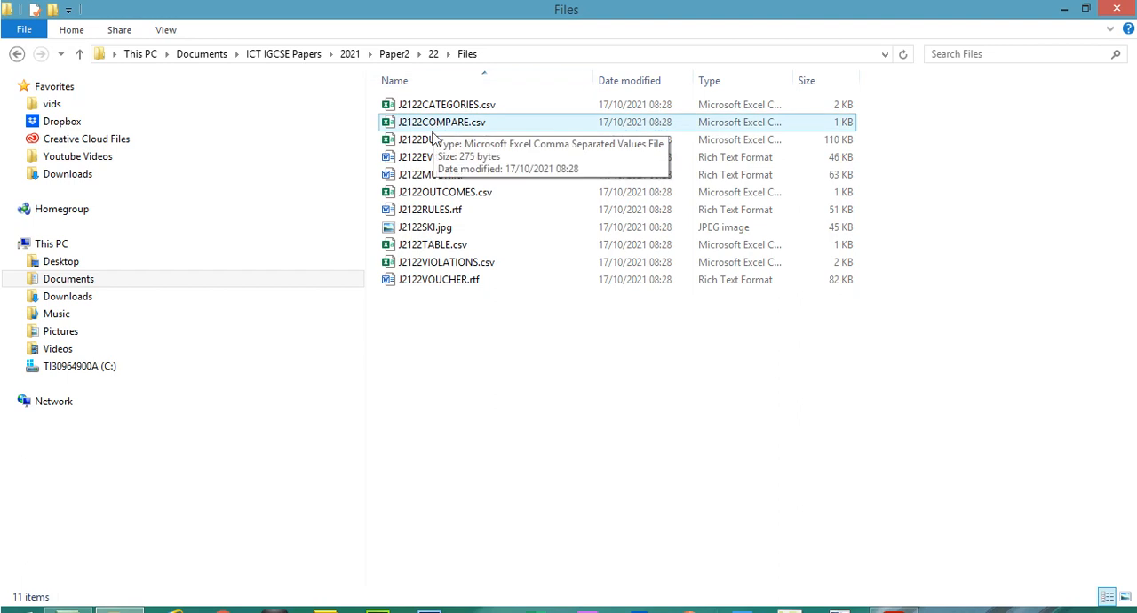
drag(421, 317, 497, 67)
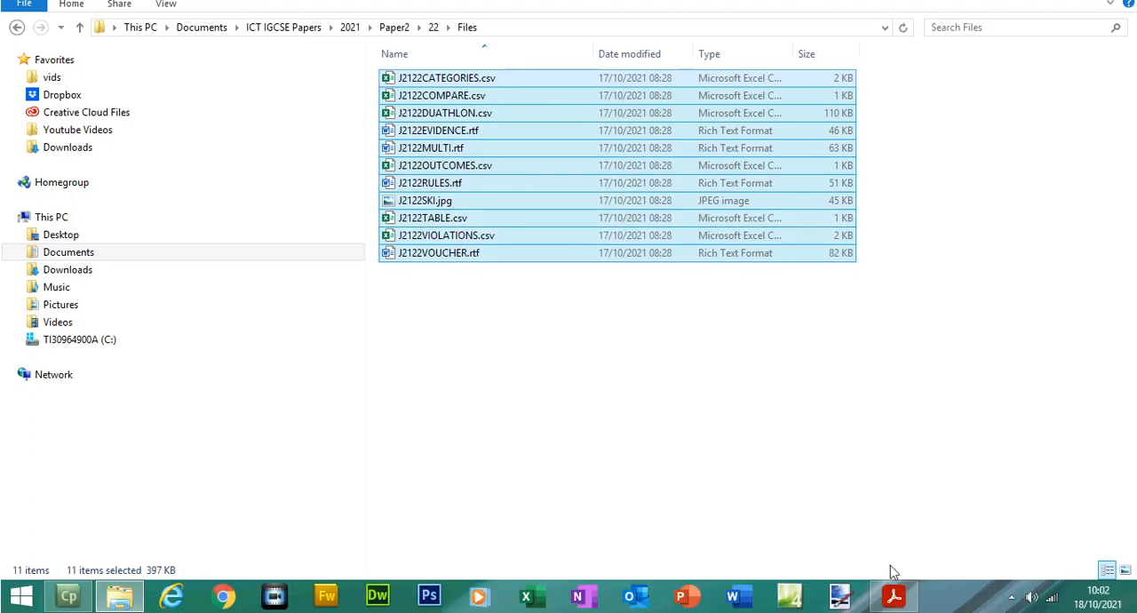
click(893, 611)
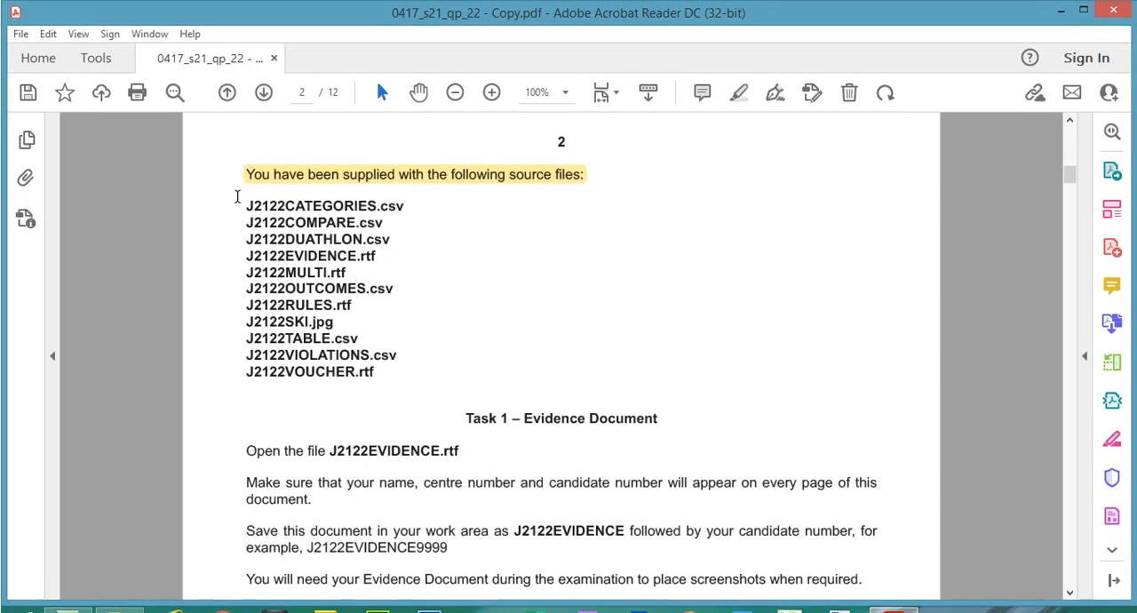
drag(237, 196, 375, 373)
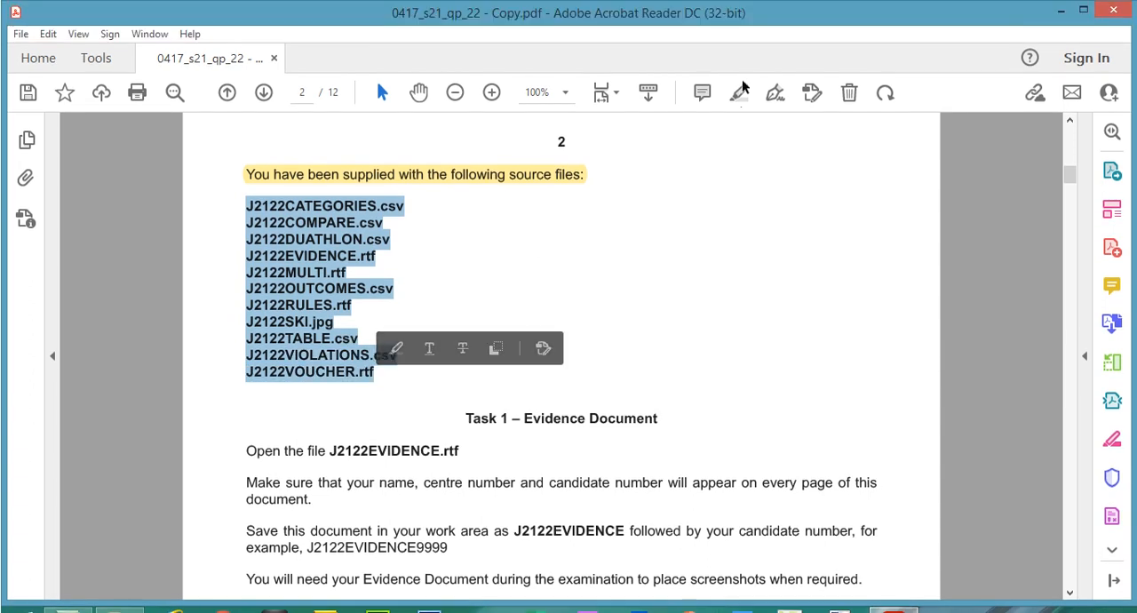
click(739, 93)
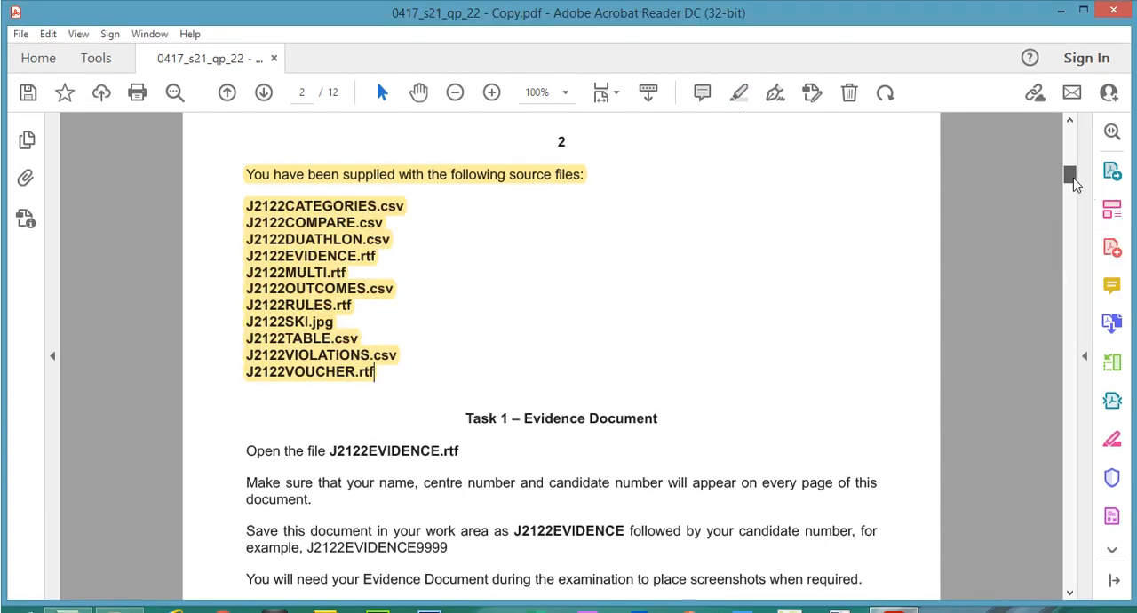
- Highlight the heading "Task 1 – Evidence Document" and the instruction to open J2122EVIDENCE.rtf
scroll(1077, 183, down, 5)
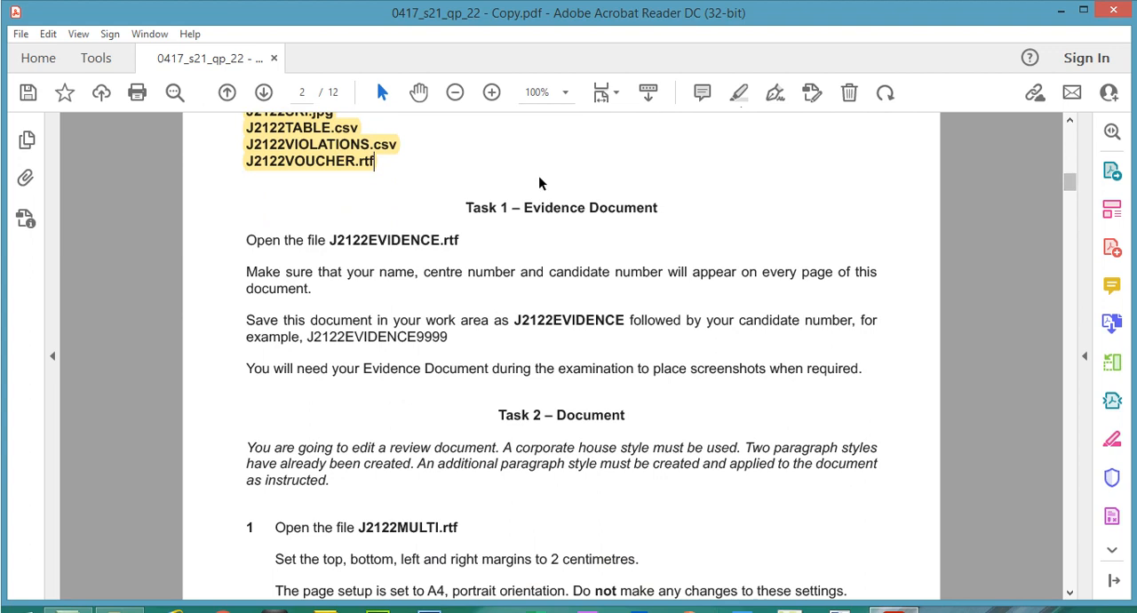
drag(477, 204, 659, 208)
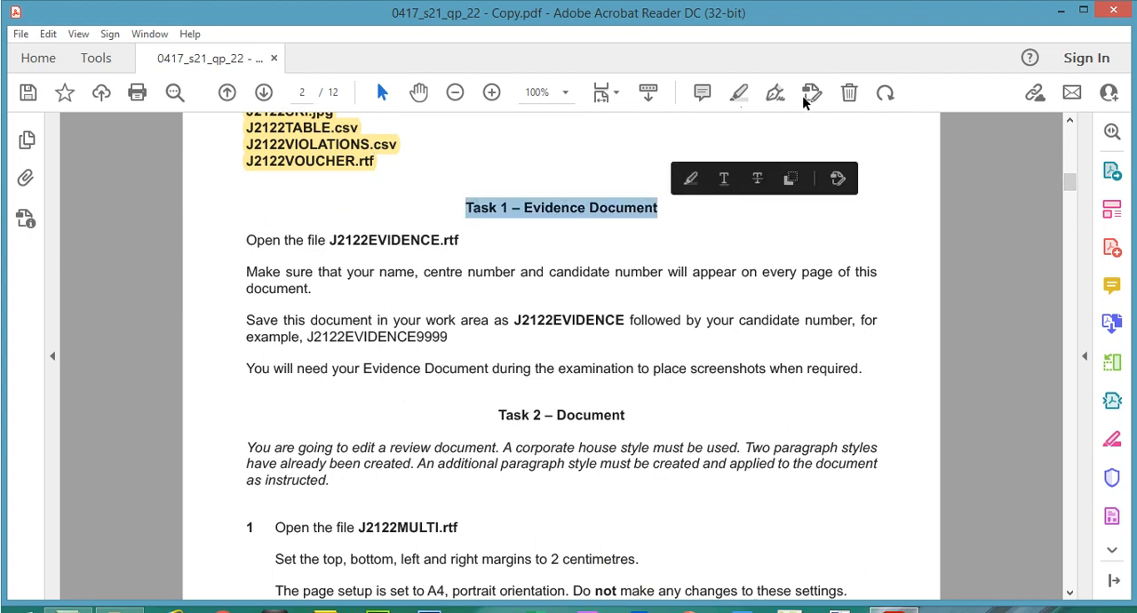
click(740, 93)
drag(255, 240, 458, 248)
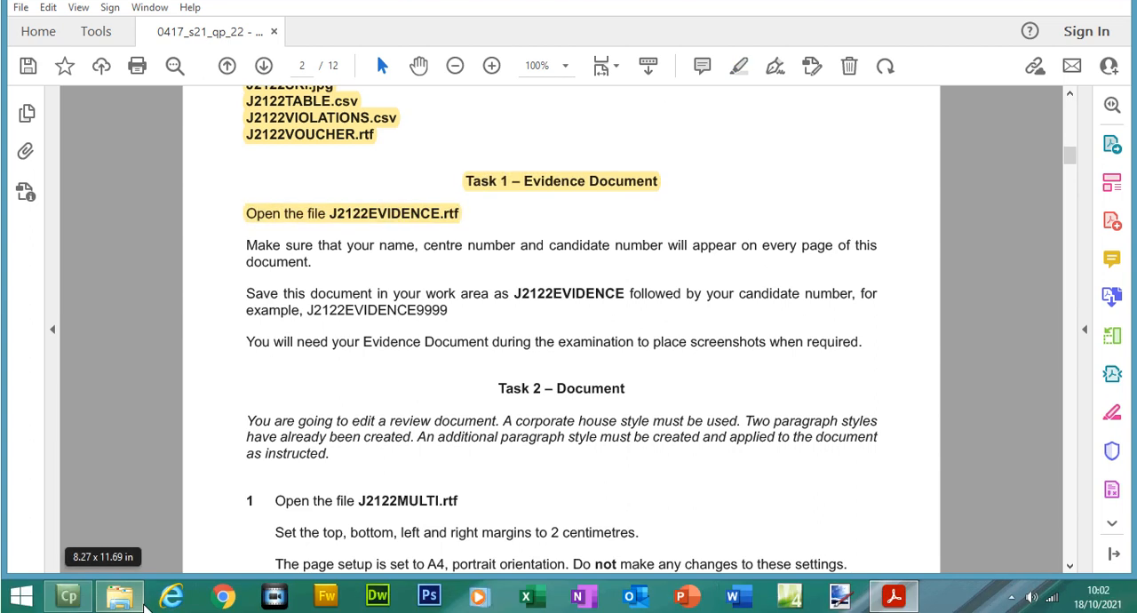
- Open J2122EVIDENCE.rtf from the Files folder in a maximized Word window, closing the older J2121EVIDENCE1234.docx
click(123, 597)
click(438, 447)
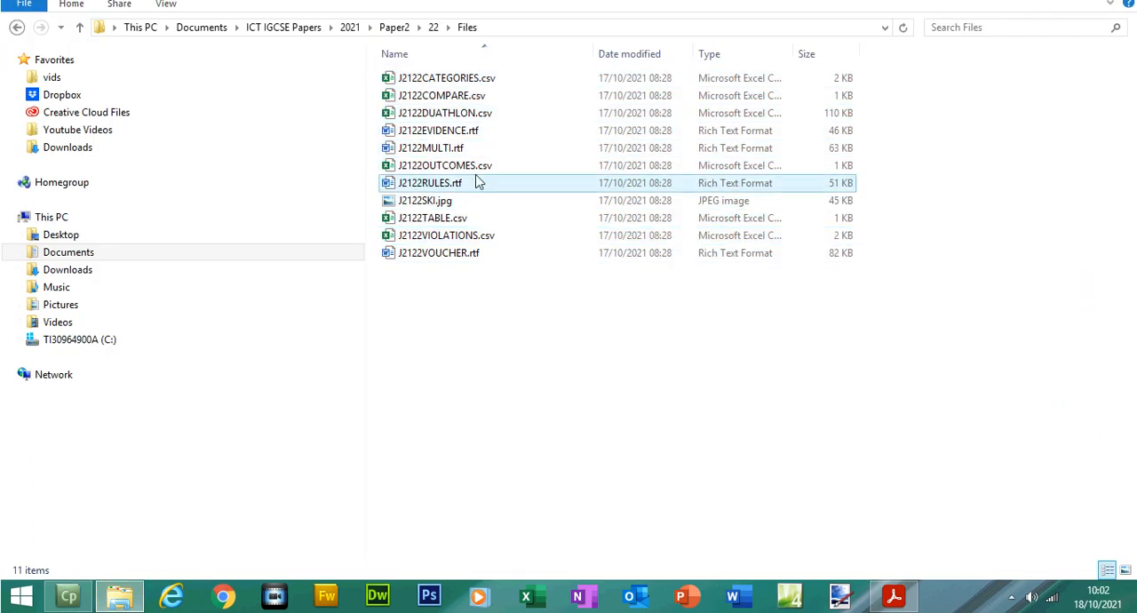
click(451, 130)
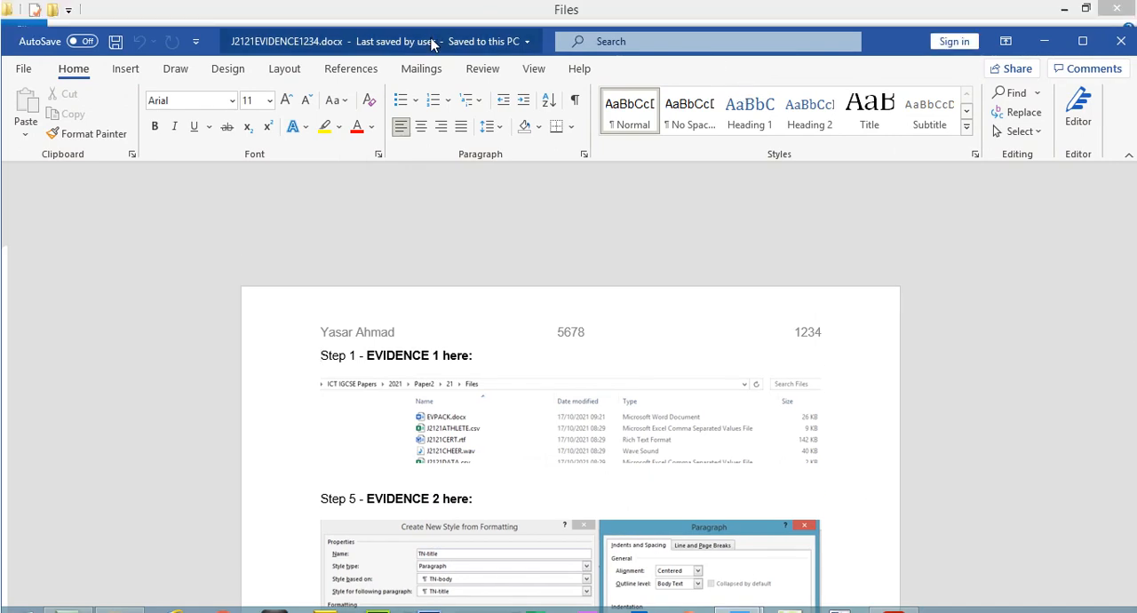
double_click(432, 13)
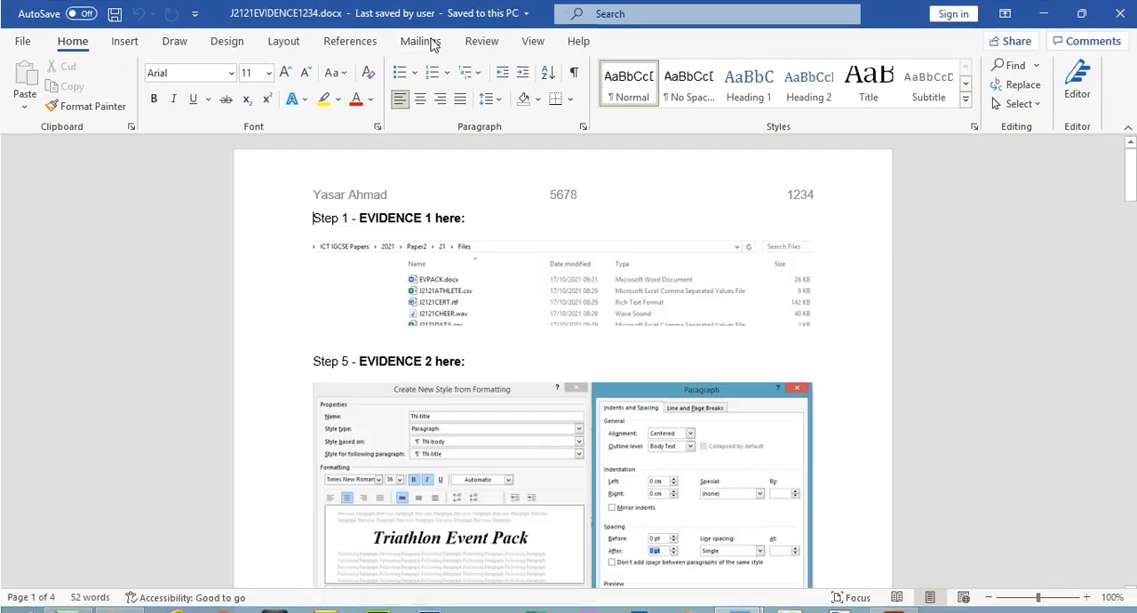
click(1122, 18)
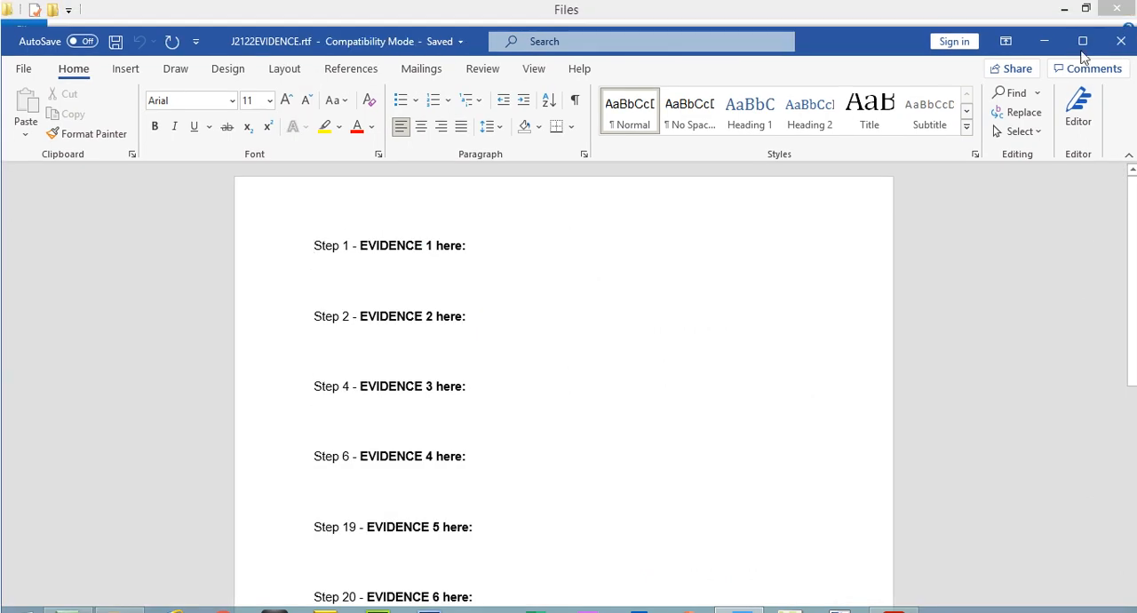
click(1091, 44)
click(659, 72)
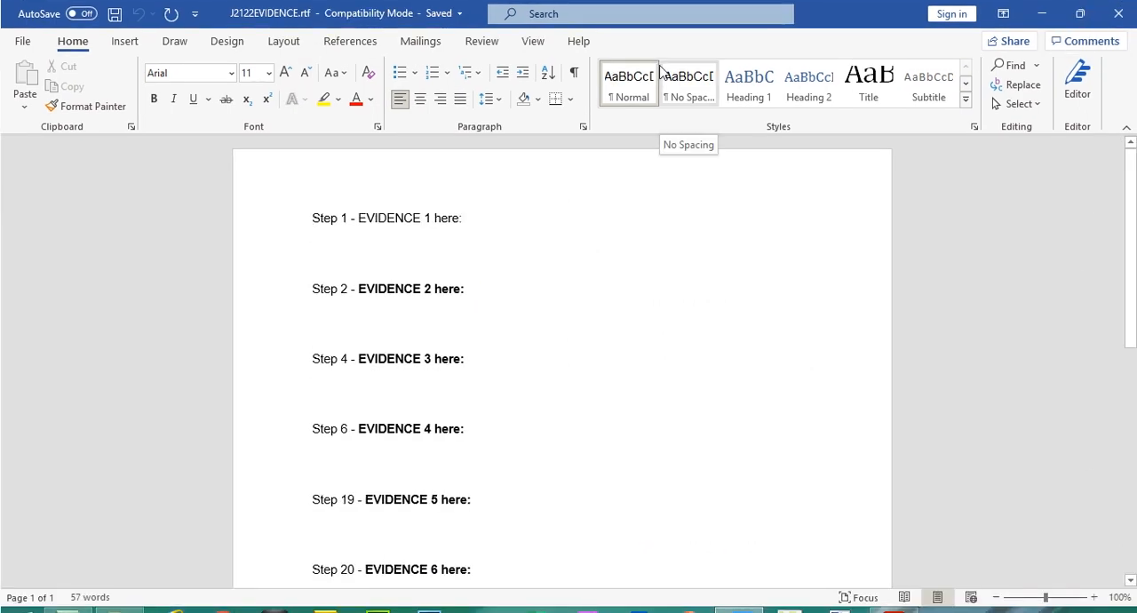
- In the exam paper, highlight the instruction about showing name, centre number and candidate number on every page
click(895, 604)
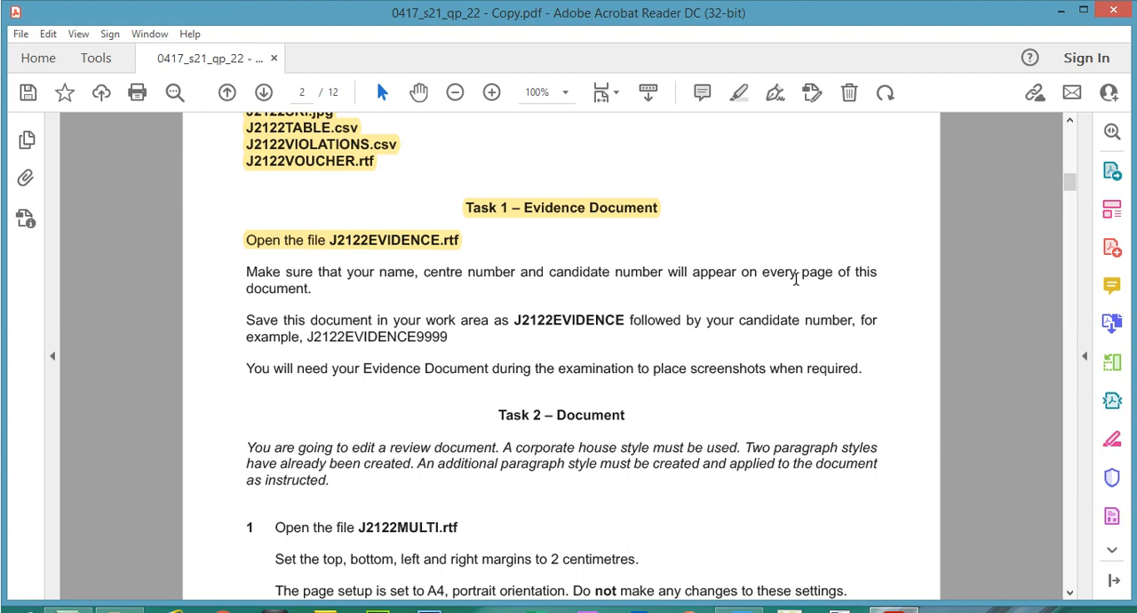
drag(245, 288, 306, 295)
click(238, 264)
drag(247, 270, 312, 289)
click(739, 93)
- Switch to Word and insert a Blank (Three Columns) header in the evidence document
click(747, 601)
click(125, 42)
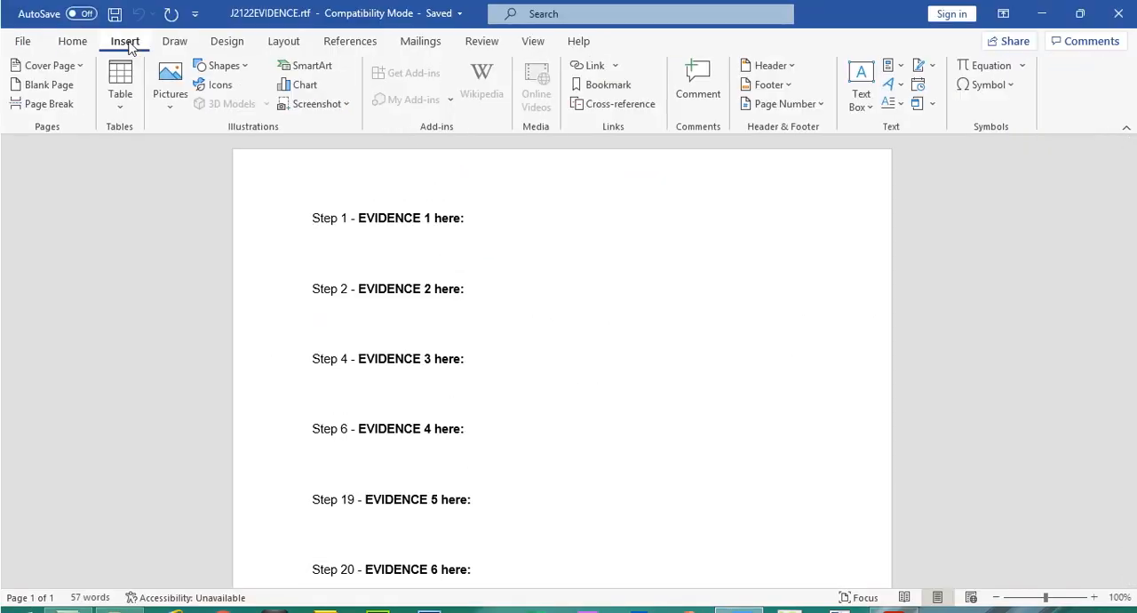
click(789, 68)
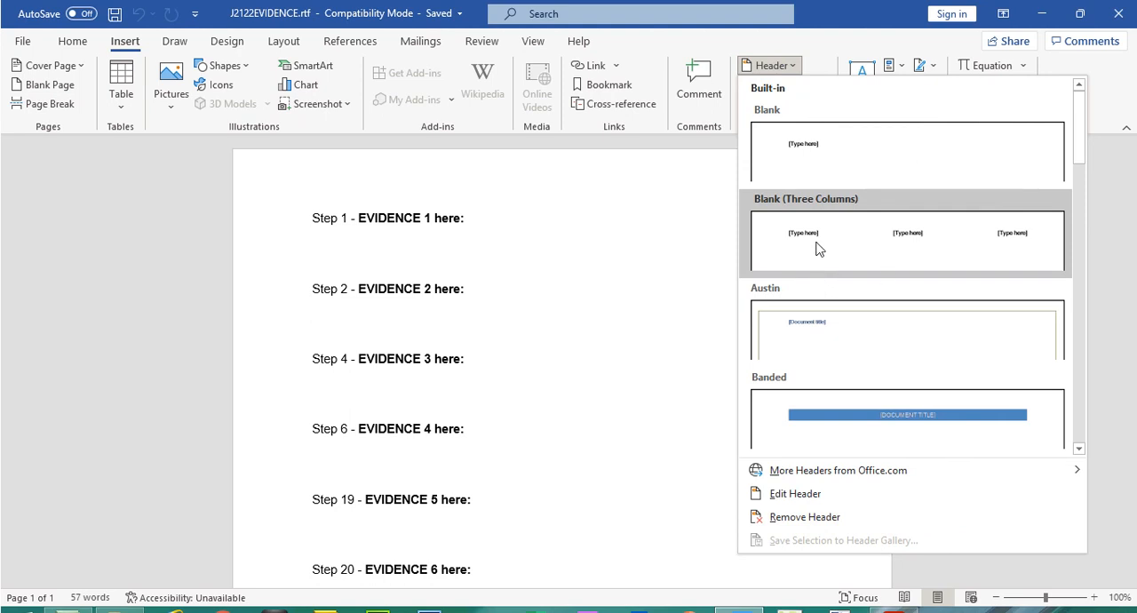
click(823, 263)
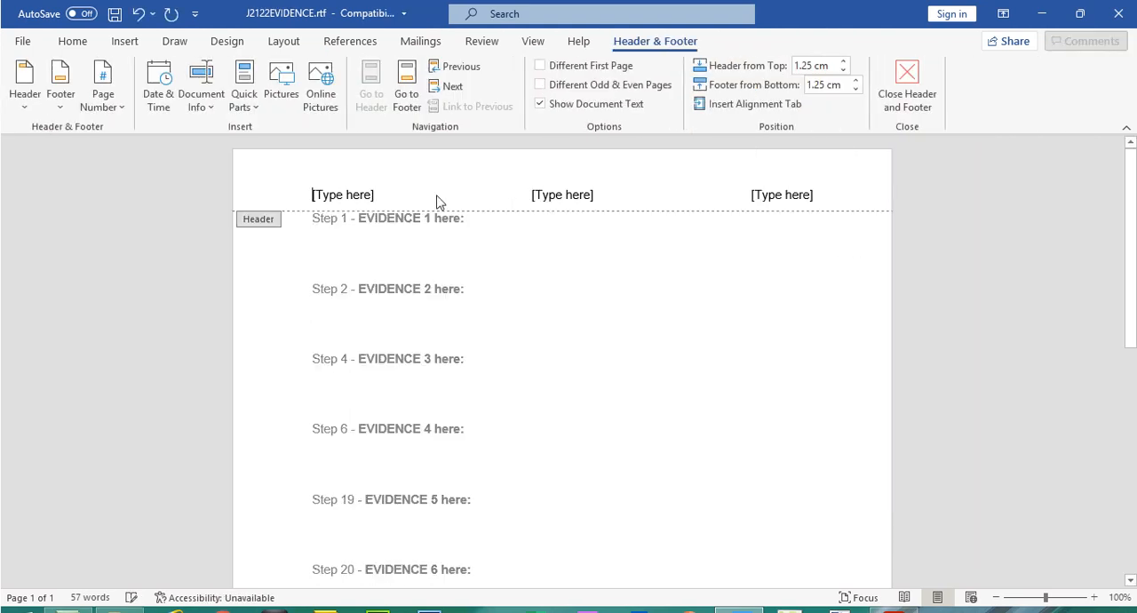
- Fill the header's three placeholders with the candidate's full name, centre number and candidate number, and close the header
click(347, 196)
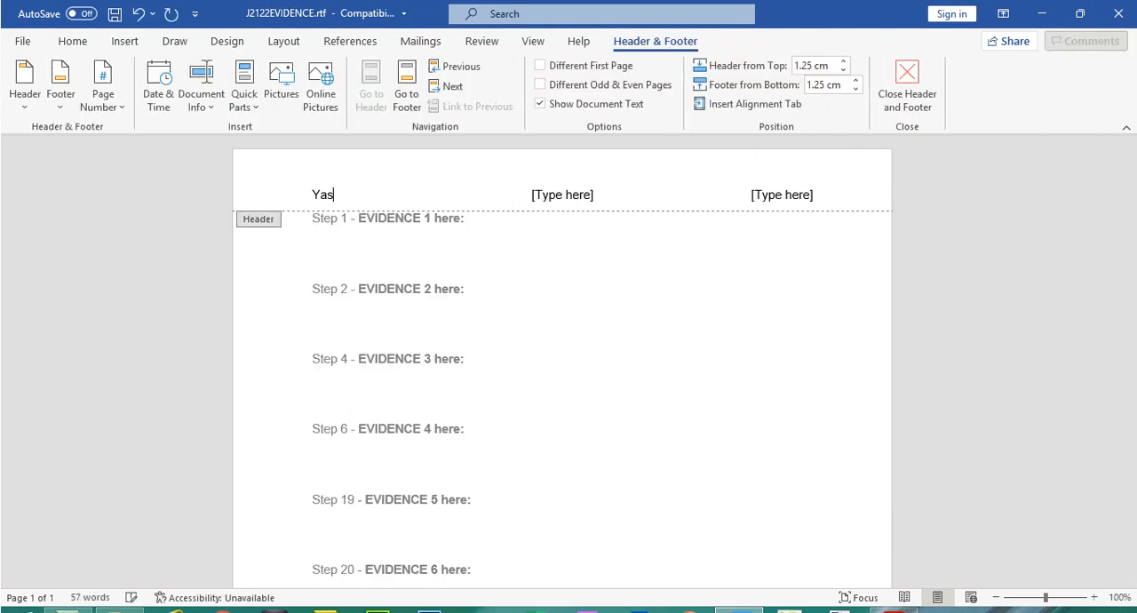
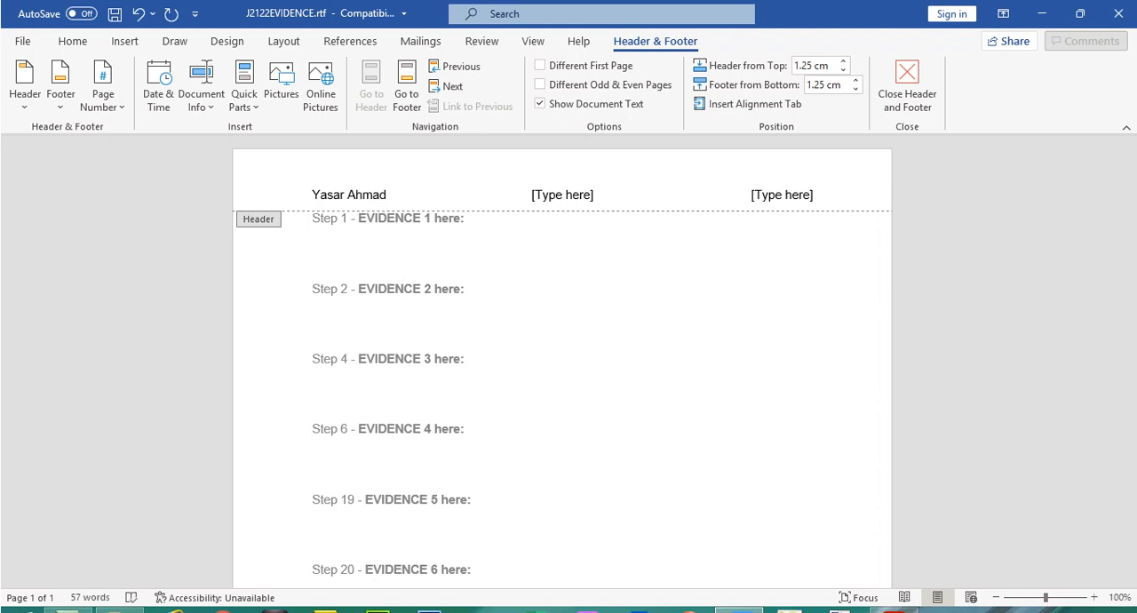
click(893, 595)
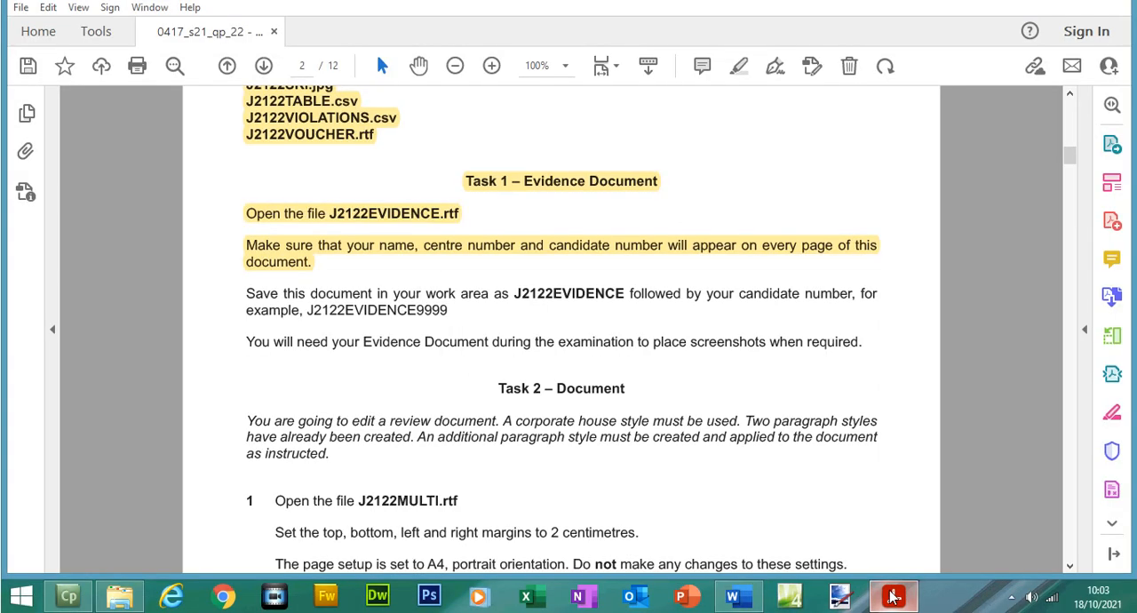
click(893, 595)
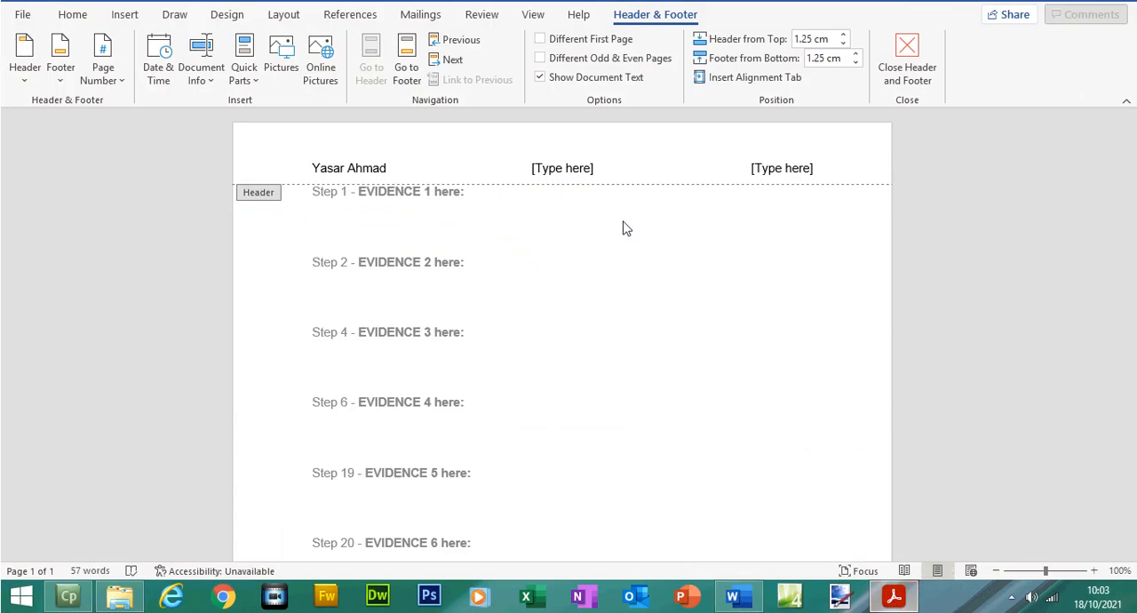
click(567, 193)
text(5678)
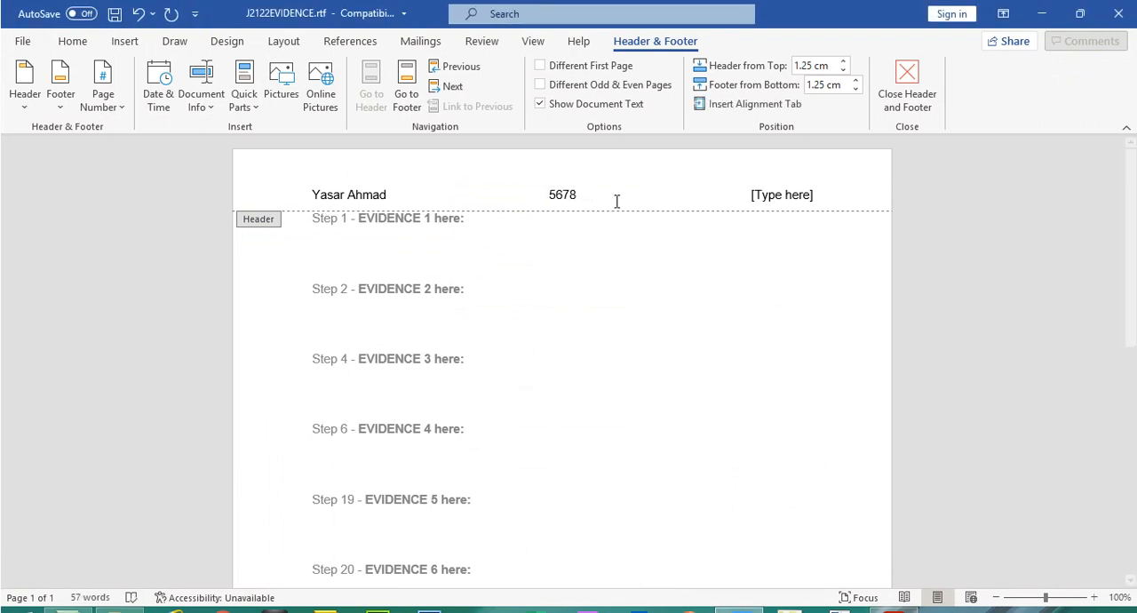
click(799, 203)
text(1234)
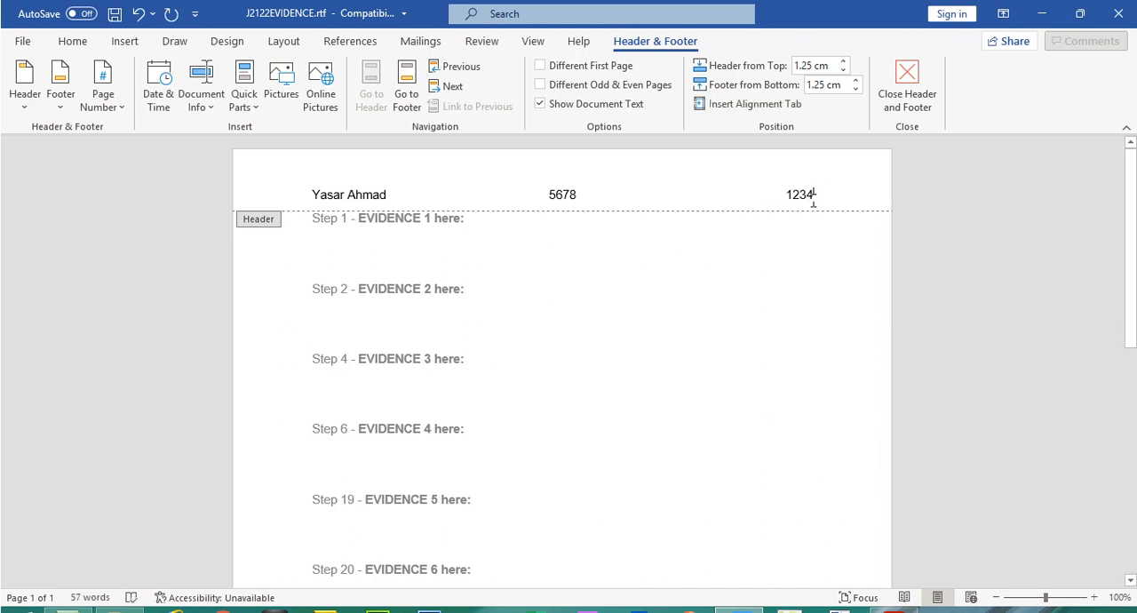
click(907, 96)
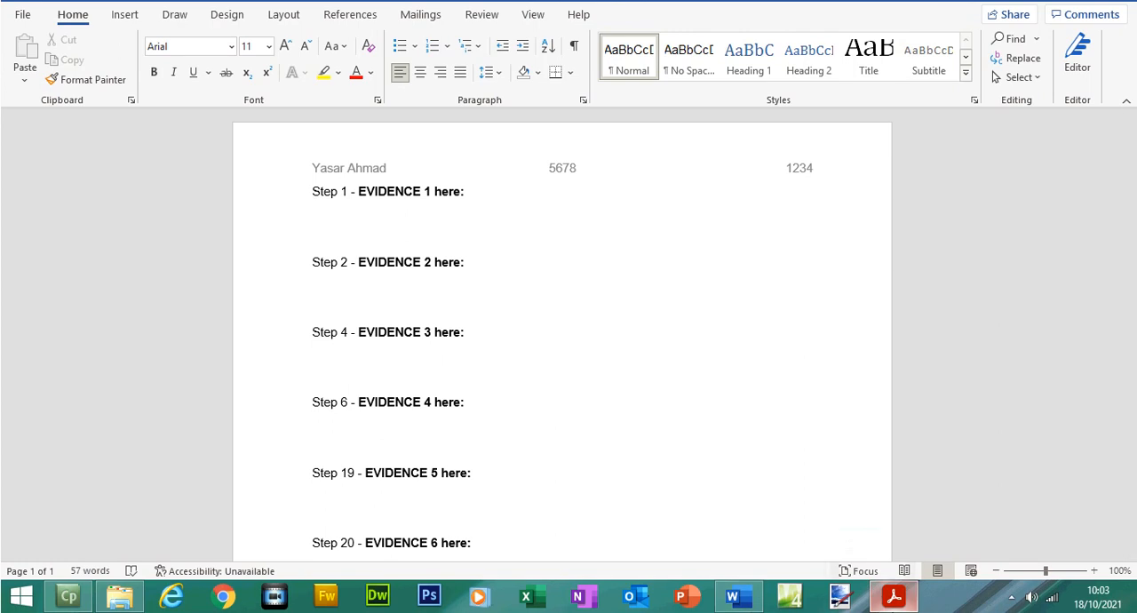
- Copy the example file name J2122EVIDENCE9999 from the exam paper's save instruction and return to Word
click(894, 597)
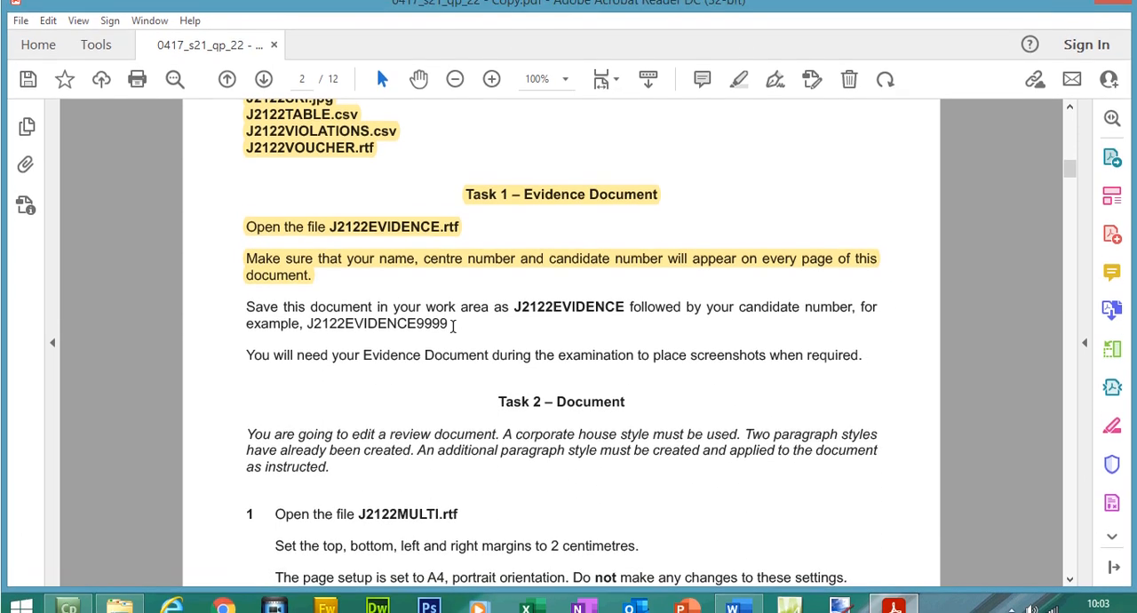
drag(450, 311, 304, 317)
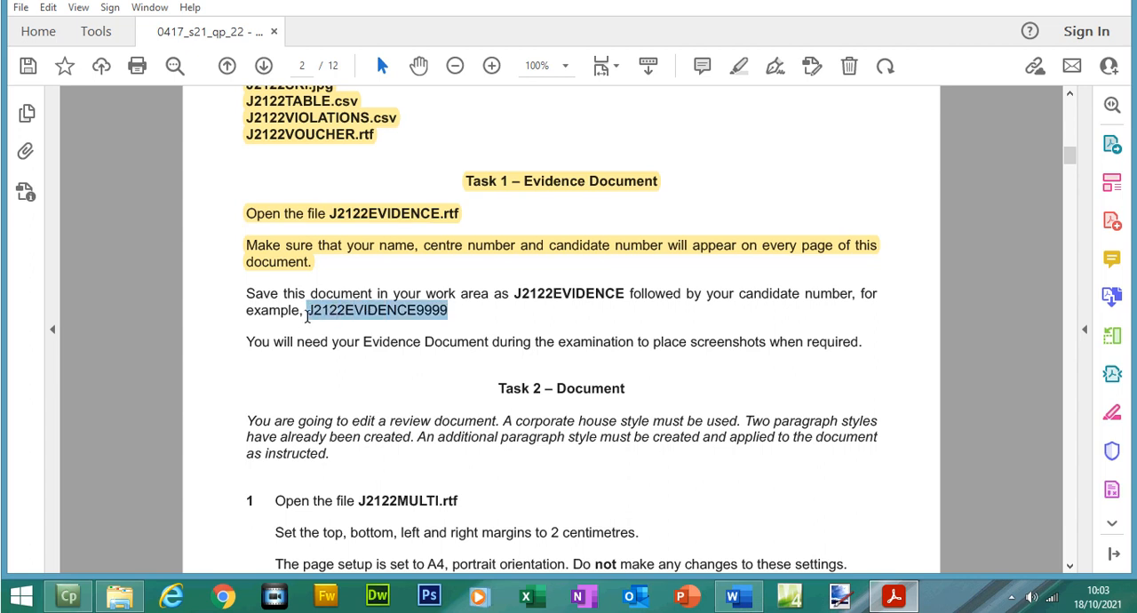
right_click(321, 322)
click(330, 335)
key(alt+Tab)
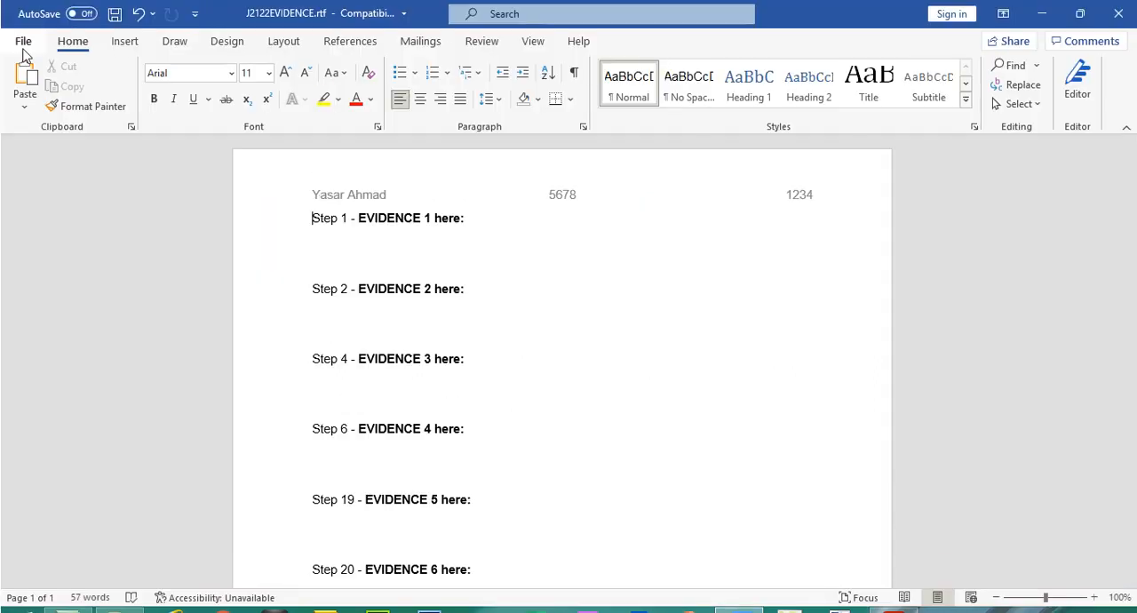
- Start saving a copy of the evidence document in the Files folder with the file type Word Document (*.docx)
click(23, 41)
click(102, 266)
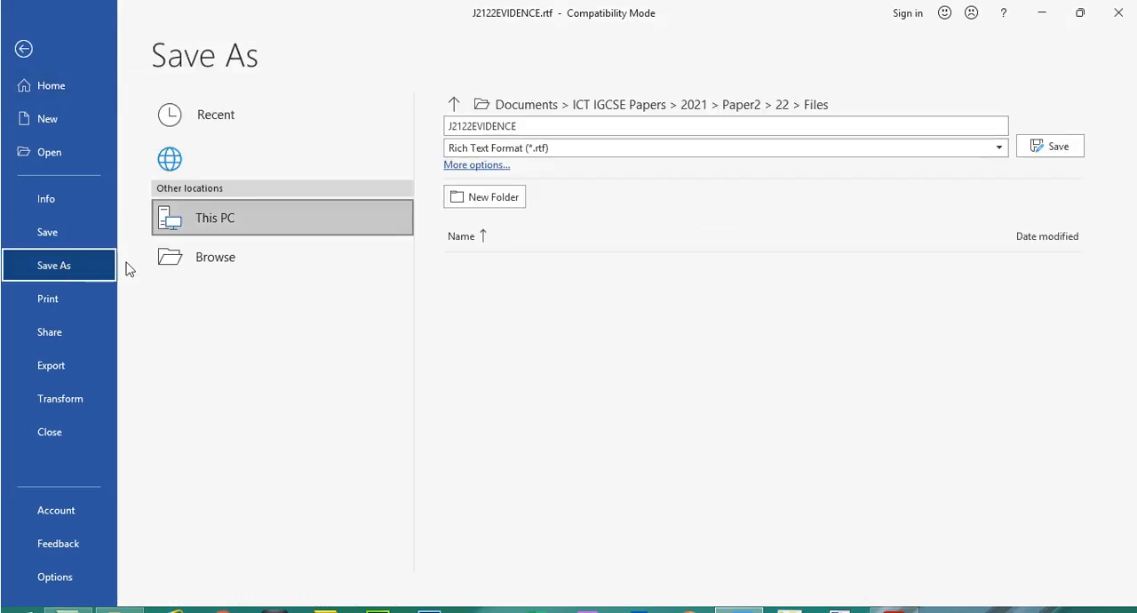
click(660, 104)
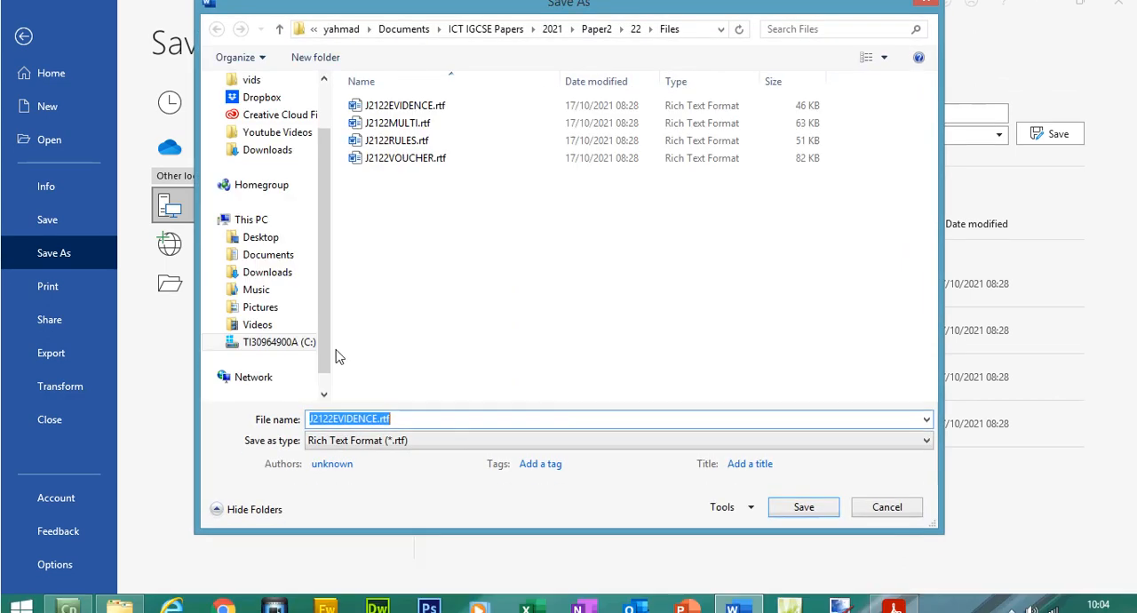
click(401, 427)
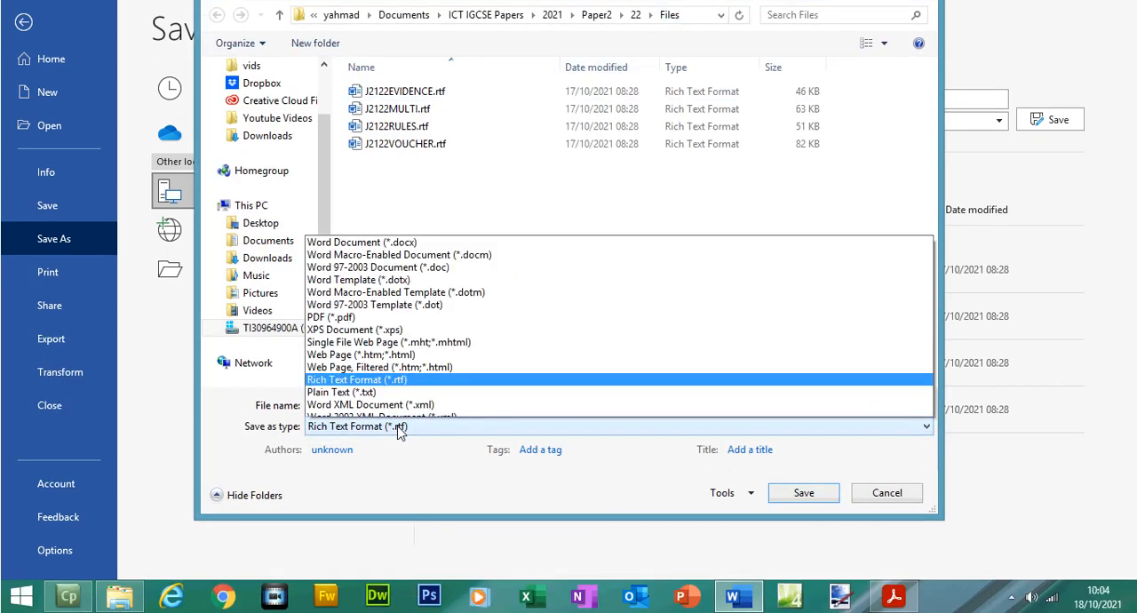
click(391, 207)
- Name the copy J2122EVIDENCE followed by the candidate number and save it, accepting the upgrade to the newest file format
click(382, 406)
drag(380, 406, 297, 396)
key(Right)
text(9999)
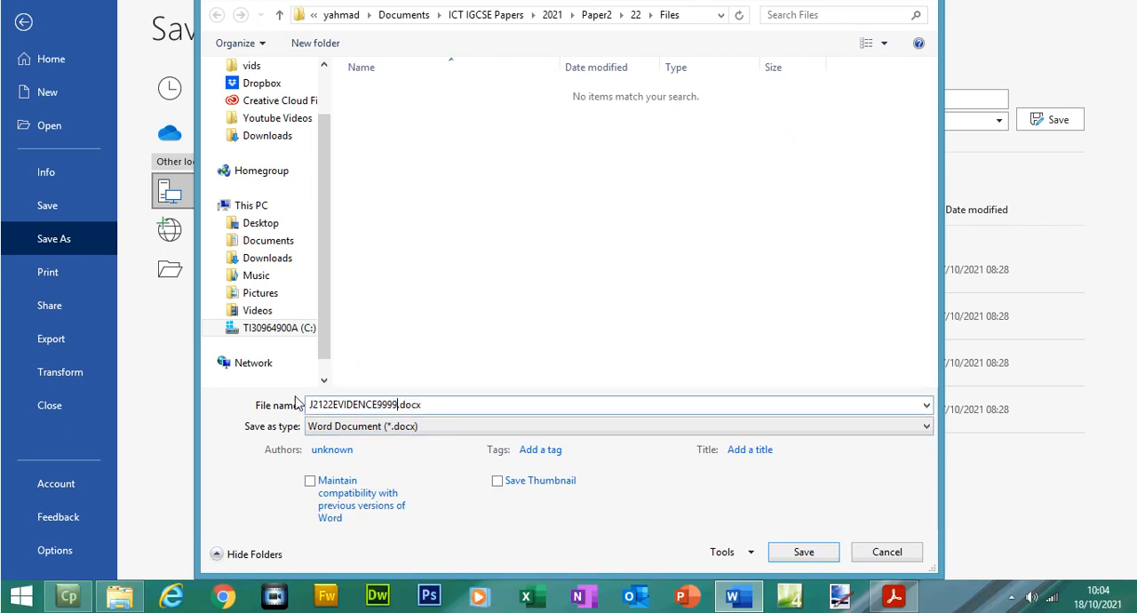
key(BackSpace)
key(BackSpace)
key(BackSpace)
key(BackSpace)
text(1234)
click(804, 553)
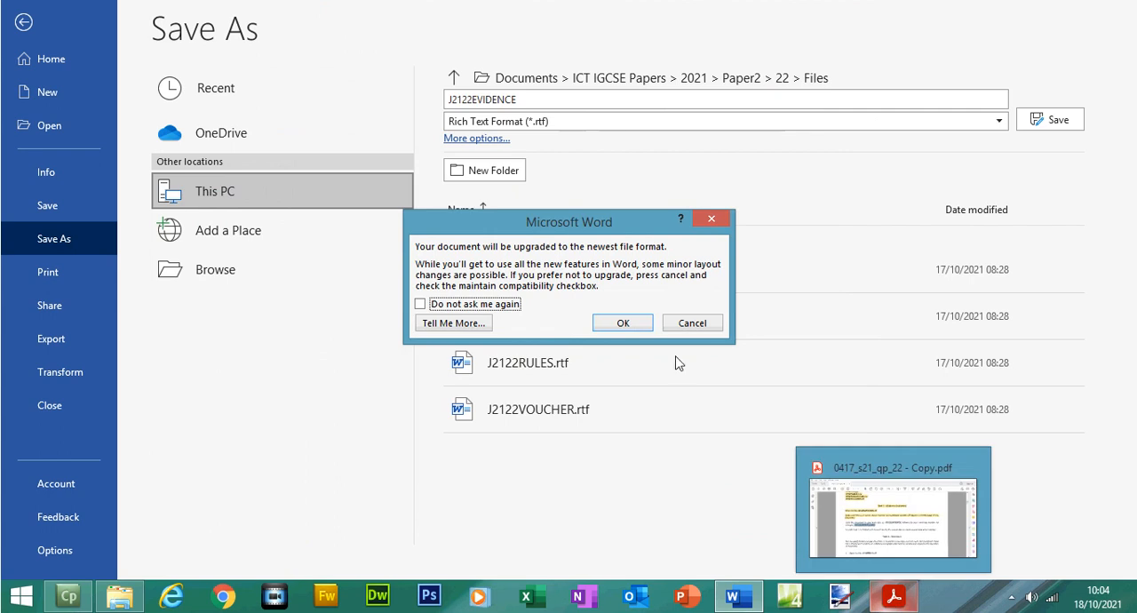
click(641, 326)
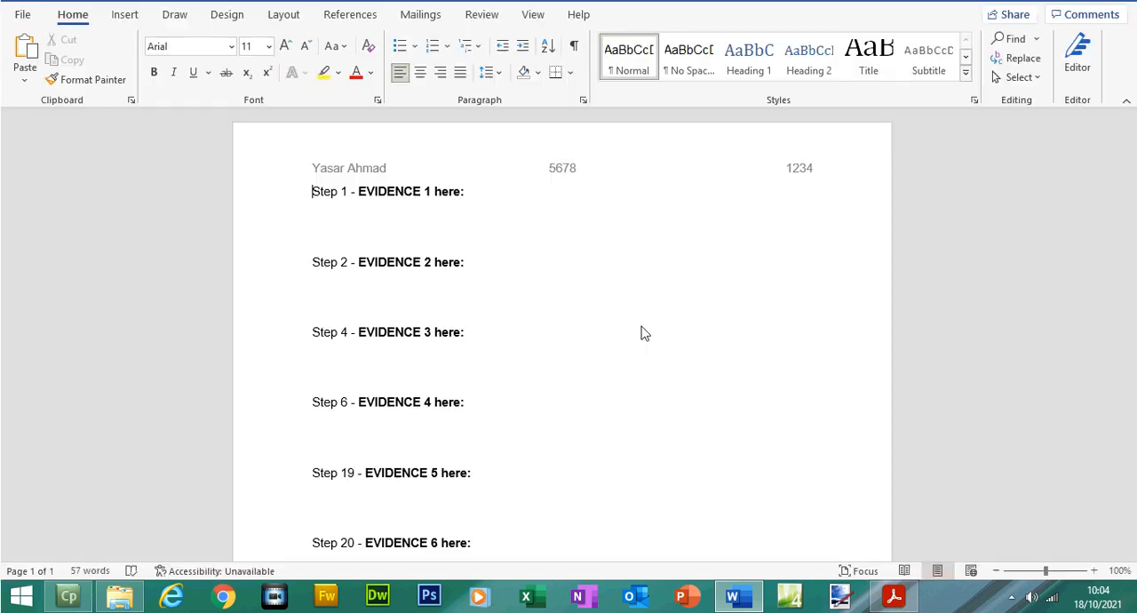
- Switch to the exam paper in Acrobat Reader and highlight the last two Task 1 instructions, on saving and using the Evidence Document
click(894, 600)
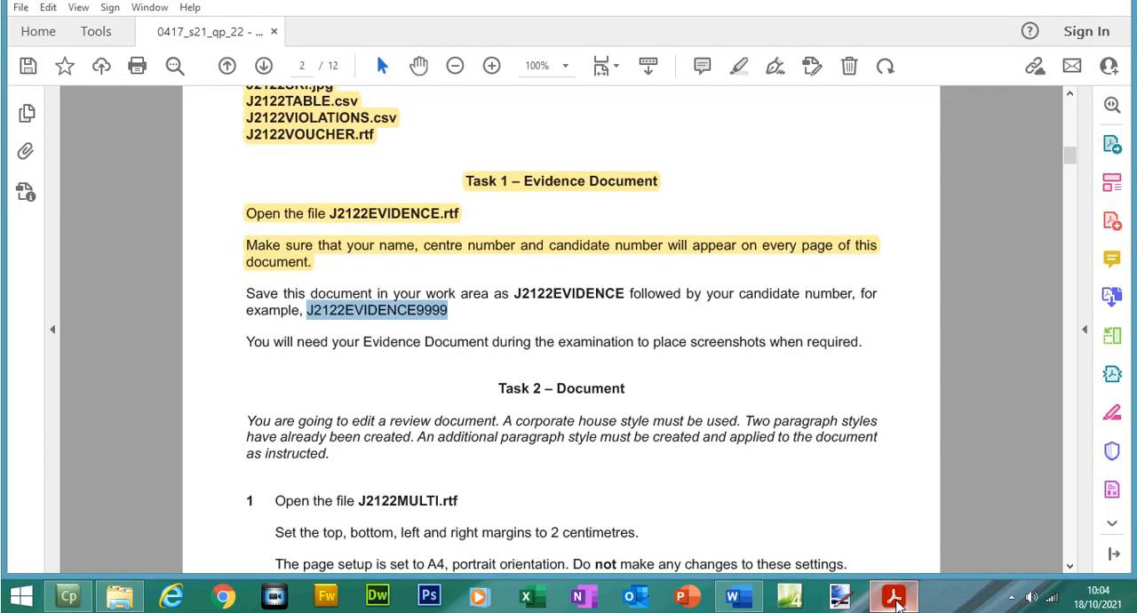
mouse_move(246, 293)
mouse_down()
mouse_move(639, 363)
mouse_move(876, 352)
mouse_up()
click(739, 66)
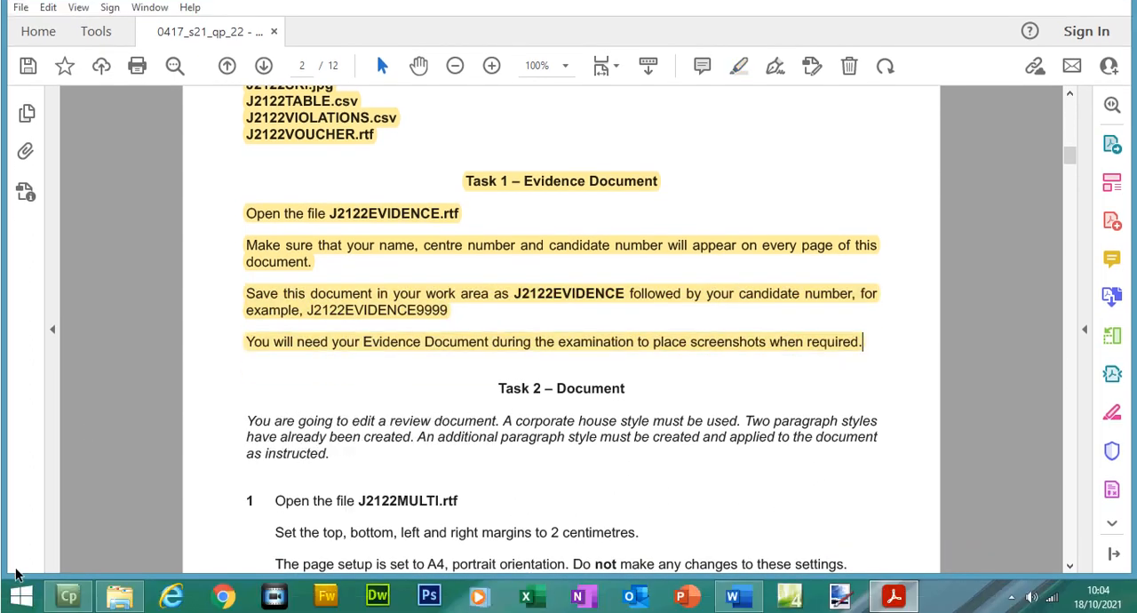
- Search Windows for the Snipping Tool and launch it
click(9, 605)
text(snipping Tool)
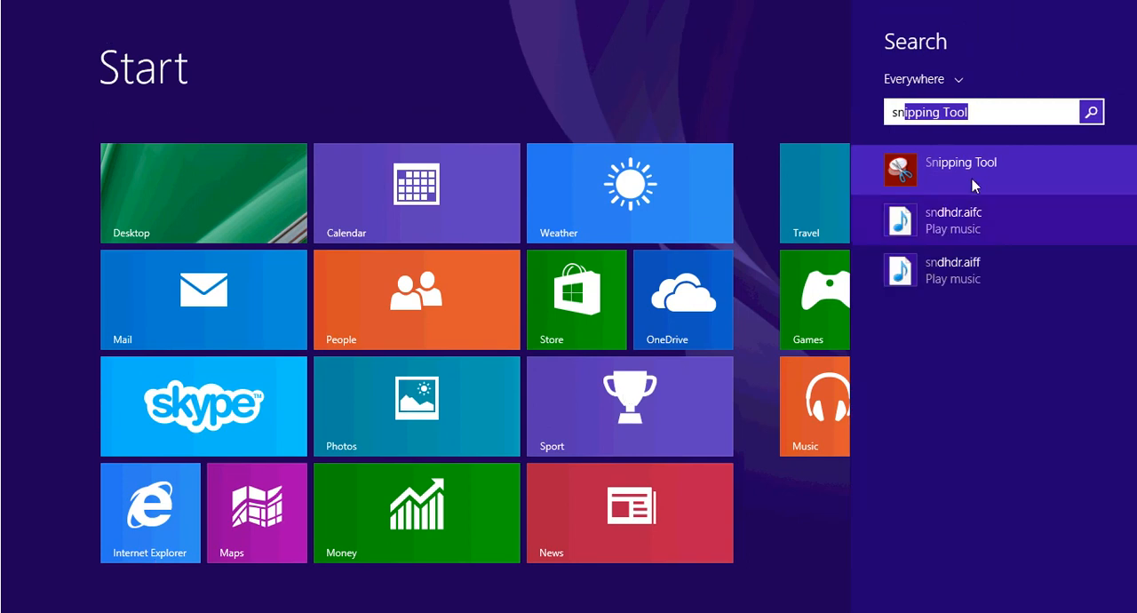
click(972, 180)
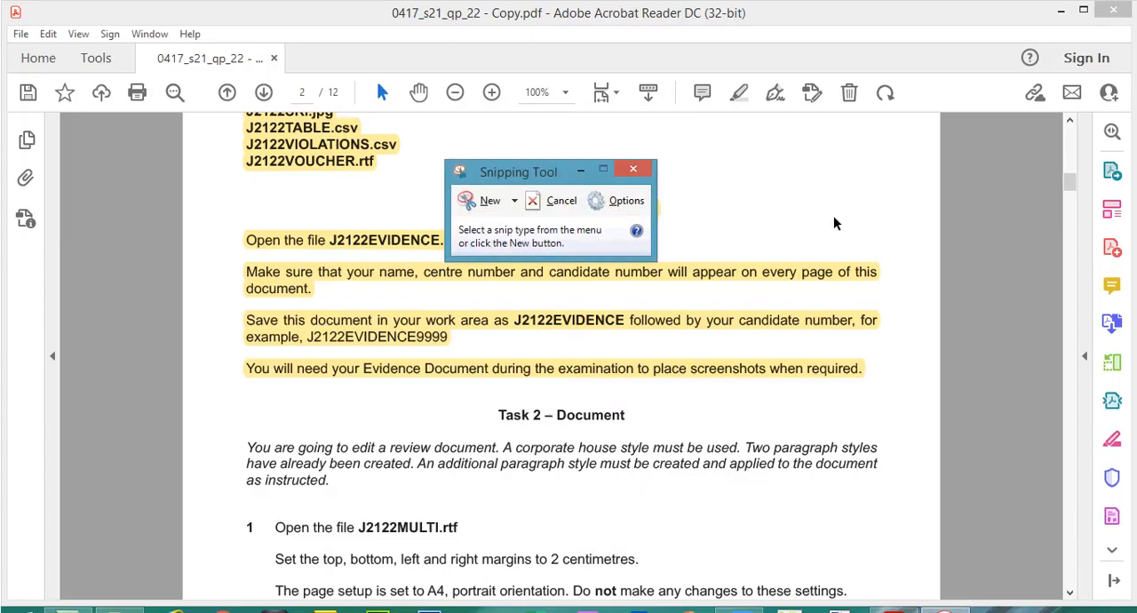
- Highlight the Task 2 – Document heading, the sentence about the two existing paragraph styles and the file name J2122MULTI.rtf in step 1
drag(1072, 183, 1072, 195)
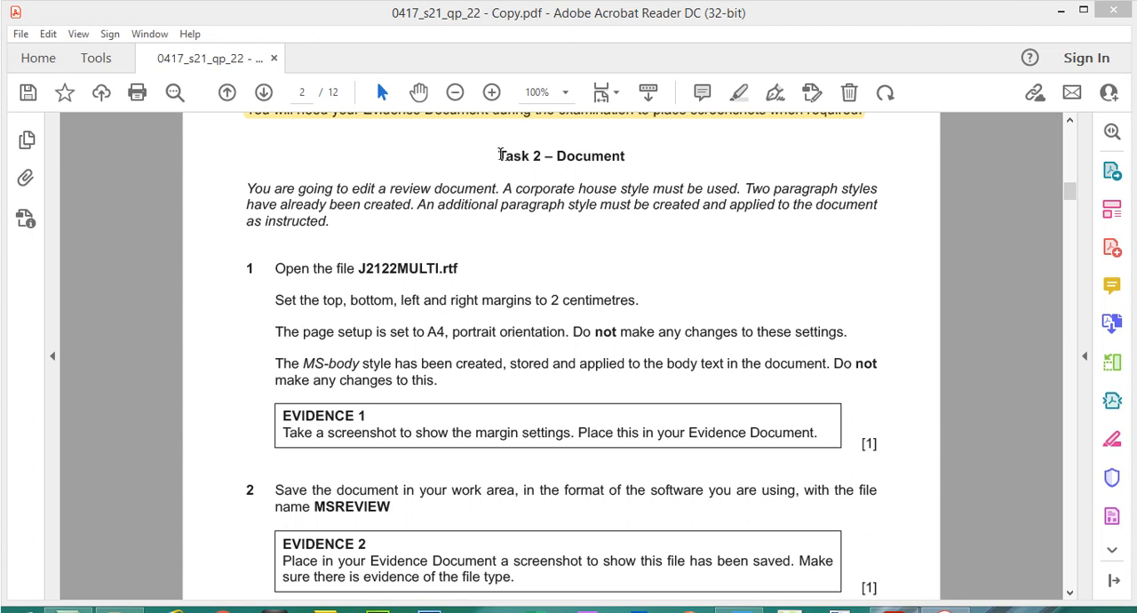
drag(499, 156, 620, 156)
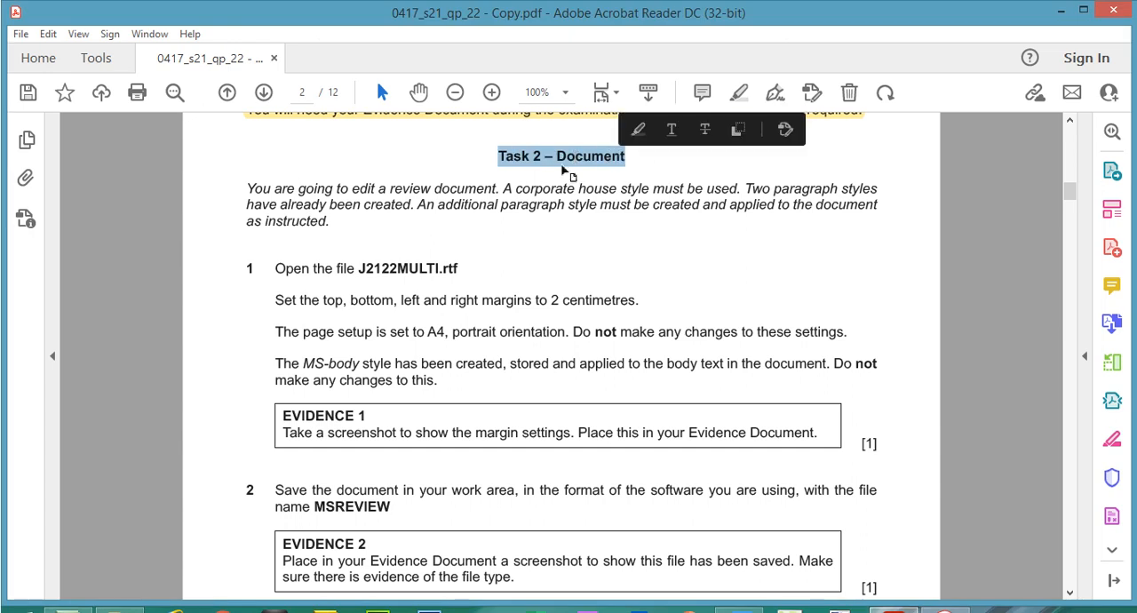
click(632, 124)
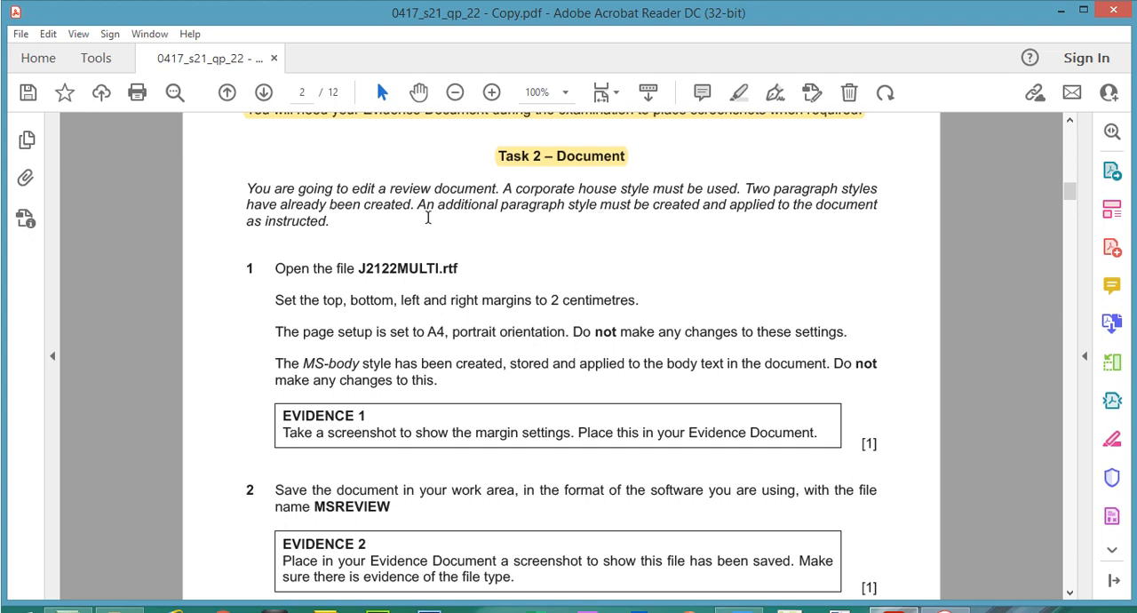
drag(414, 205, 746, 188)
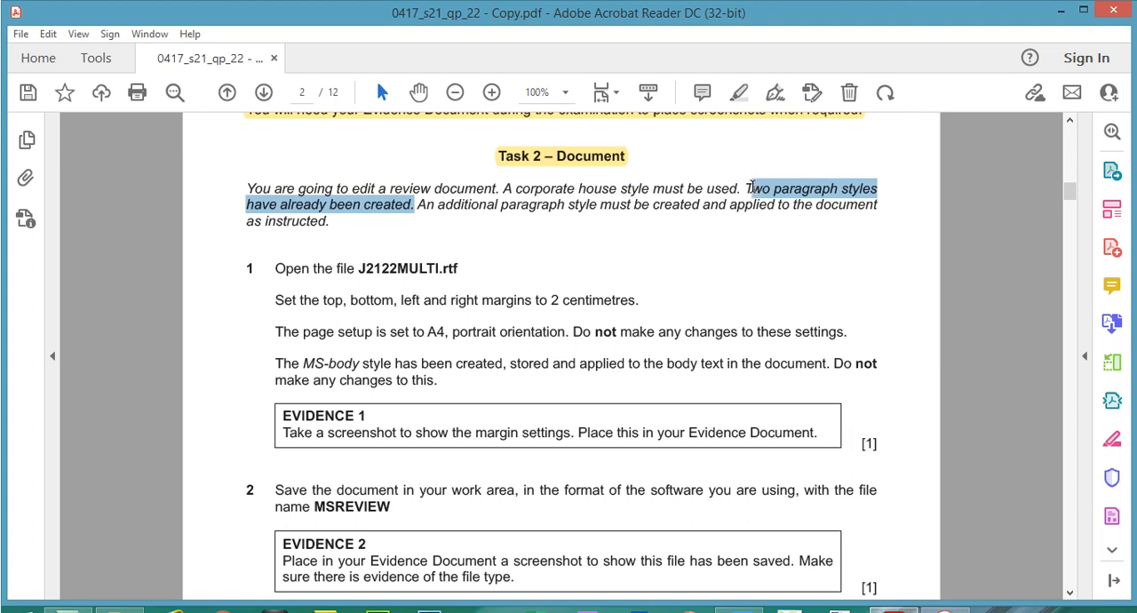
click(733, 93)
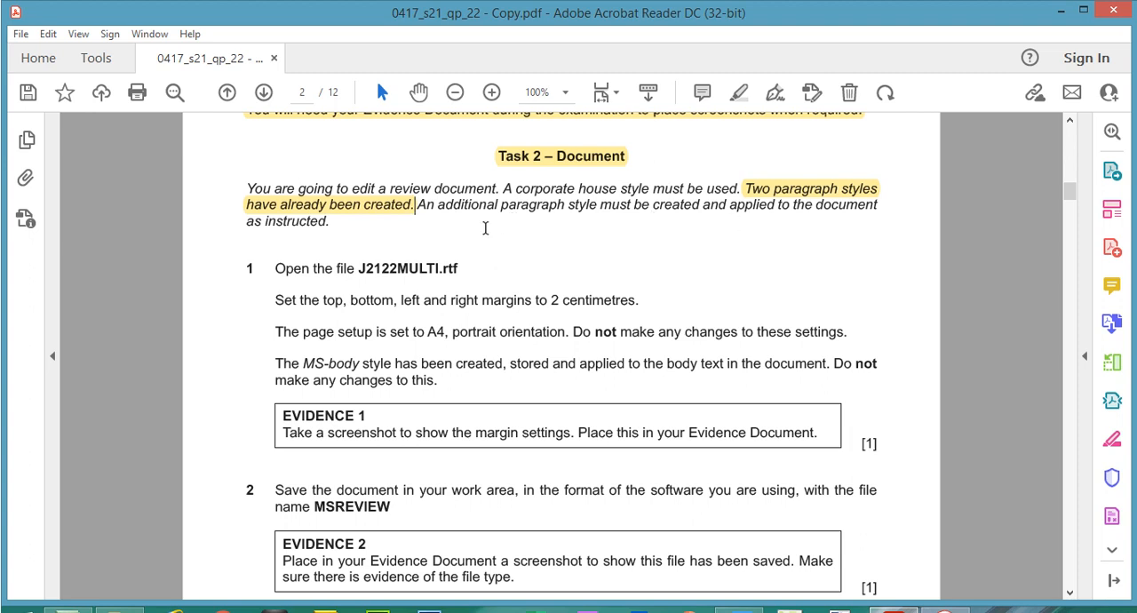
drag(360, 268, 460, 271)
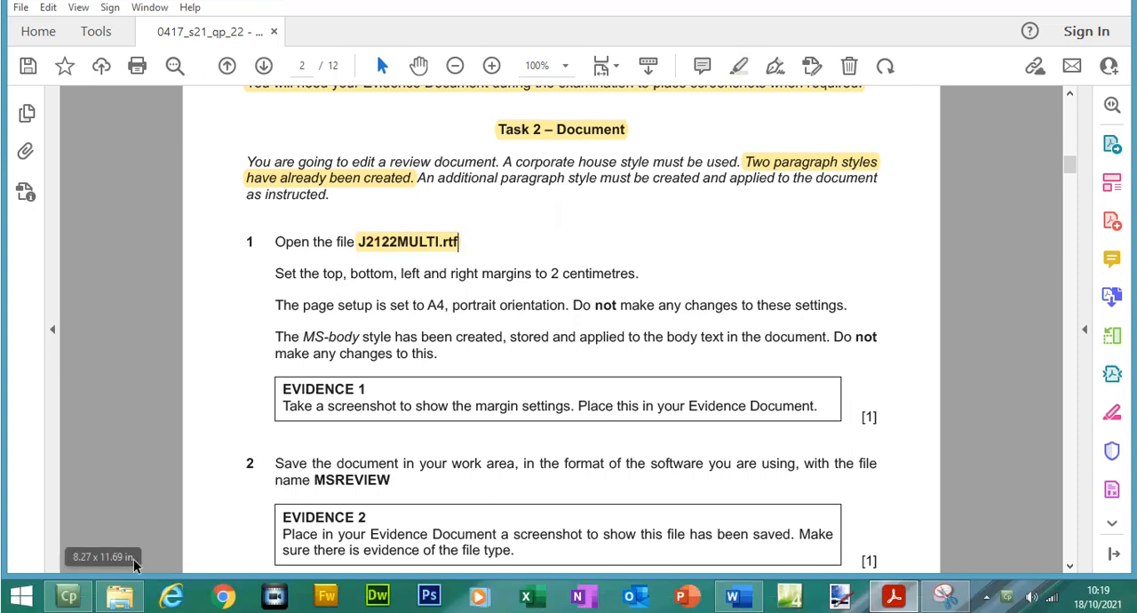
- Open J2122MULTI.rtf in Word from the Files folder and look through its text
click(120, 596)
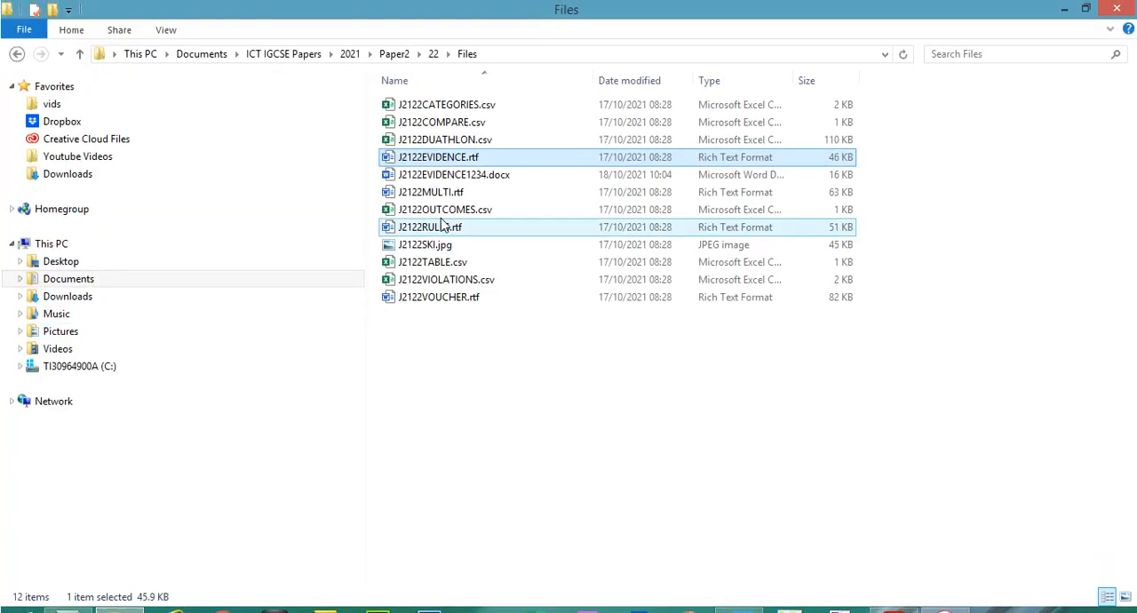
double_click(448, 149)
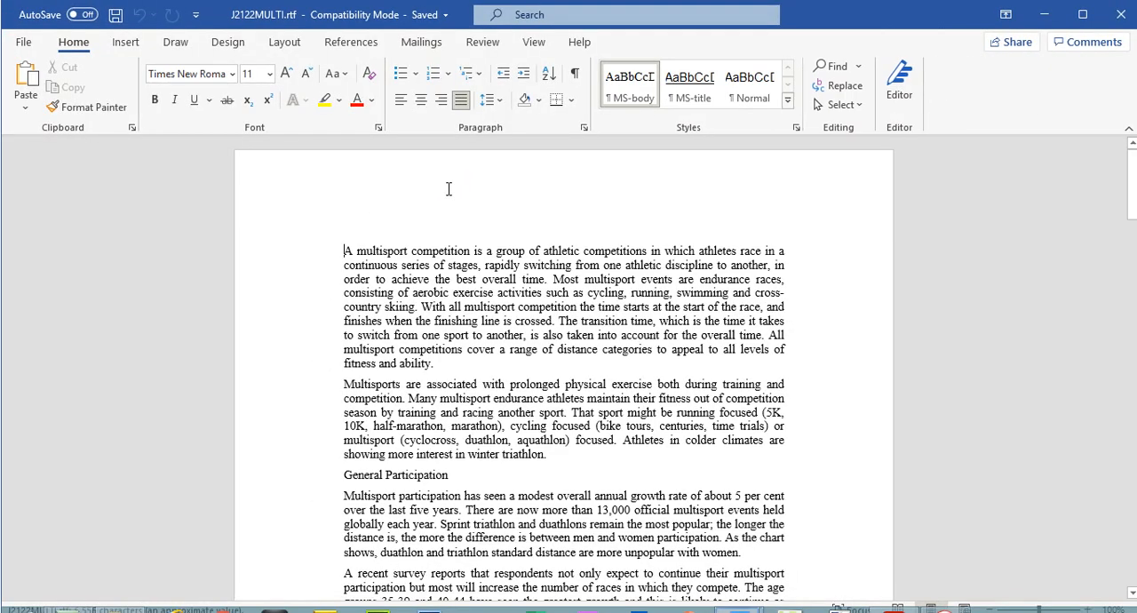
drag(1132, 177, 1125, 106)
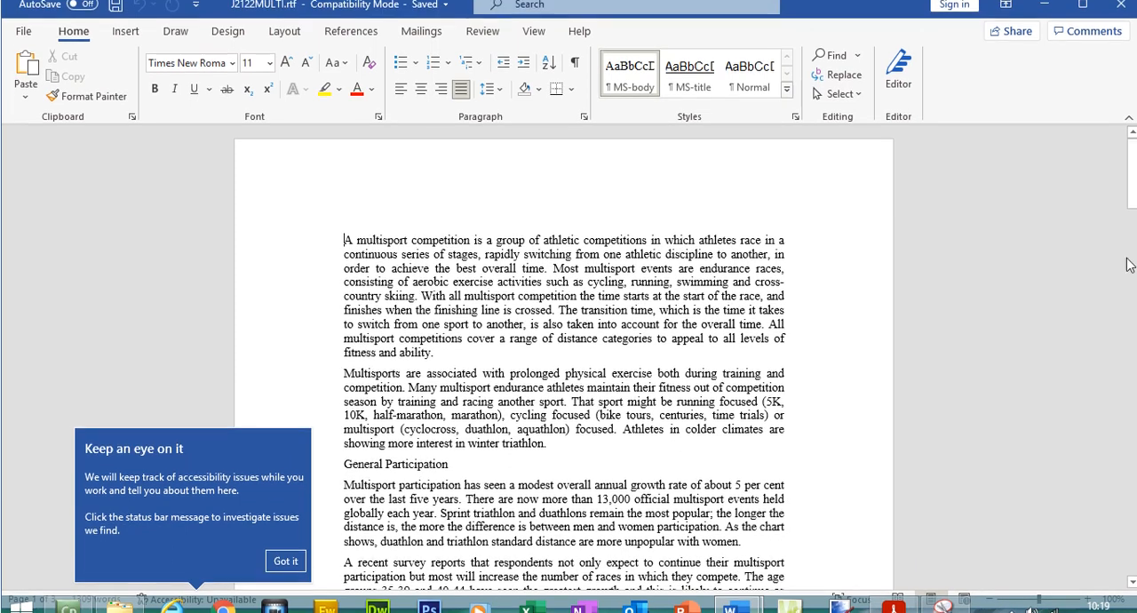
mouse_move(1129, 168)
mouse_down()
mouse_move(1130, 243)
mouse_move(1129, 169)
mouse_up()
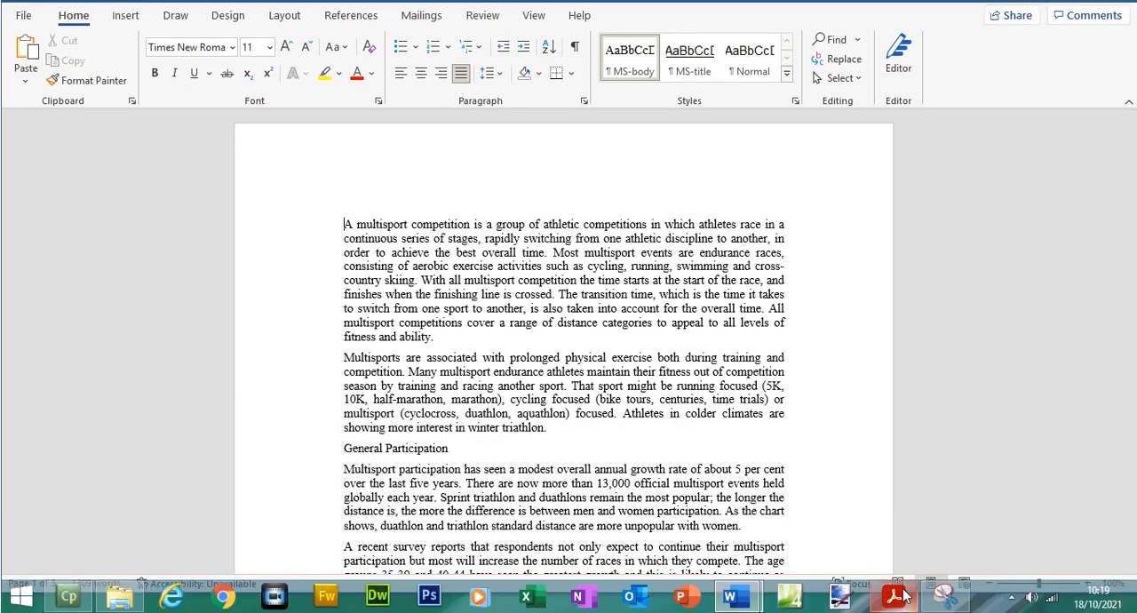
- Return to the exam paper and highlight the instruction to set all four margins to 2 centimetres
click(898, 596)
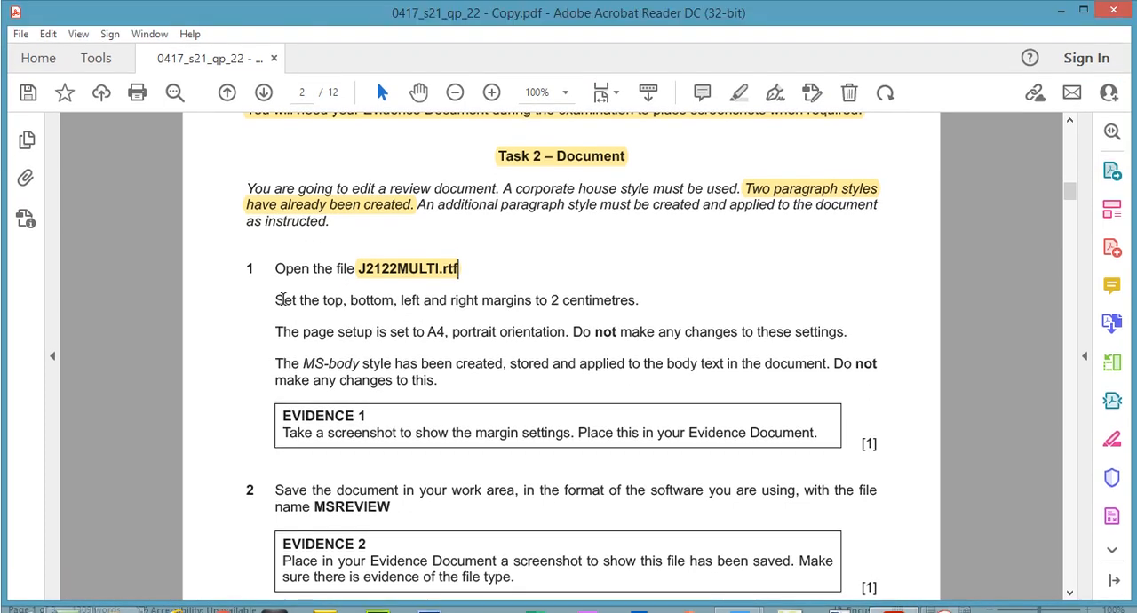
drag(275, 274, 651, 304)
click(738, 94)
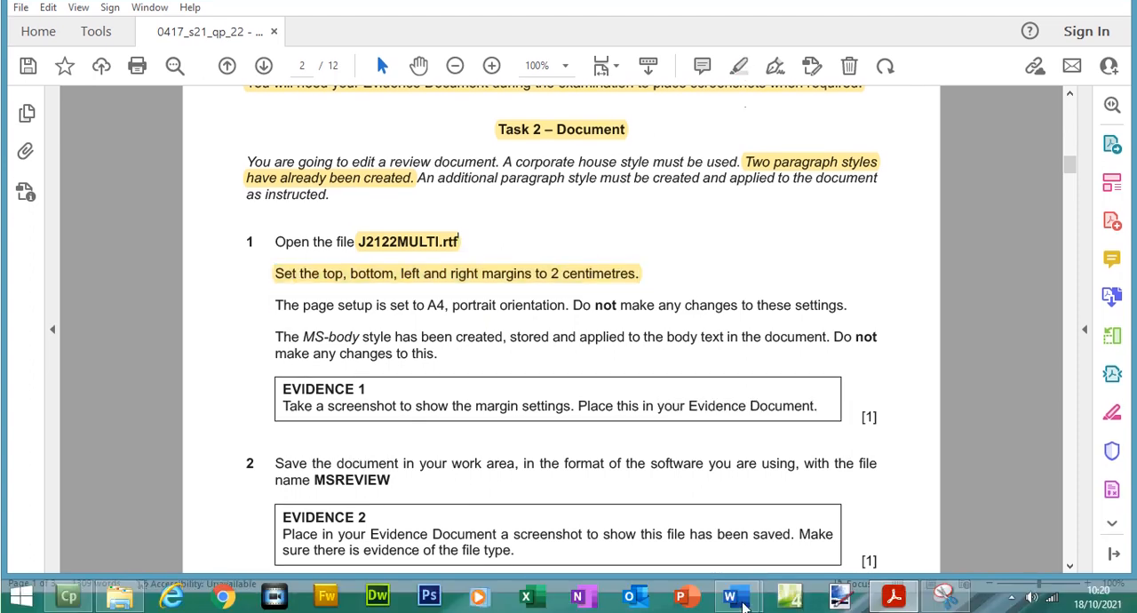
- Switch to J2122MULTI.rtf in Word and set its top, bottom, left and right margins to 2 cm using custom margins
mouse_move(745, 612)
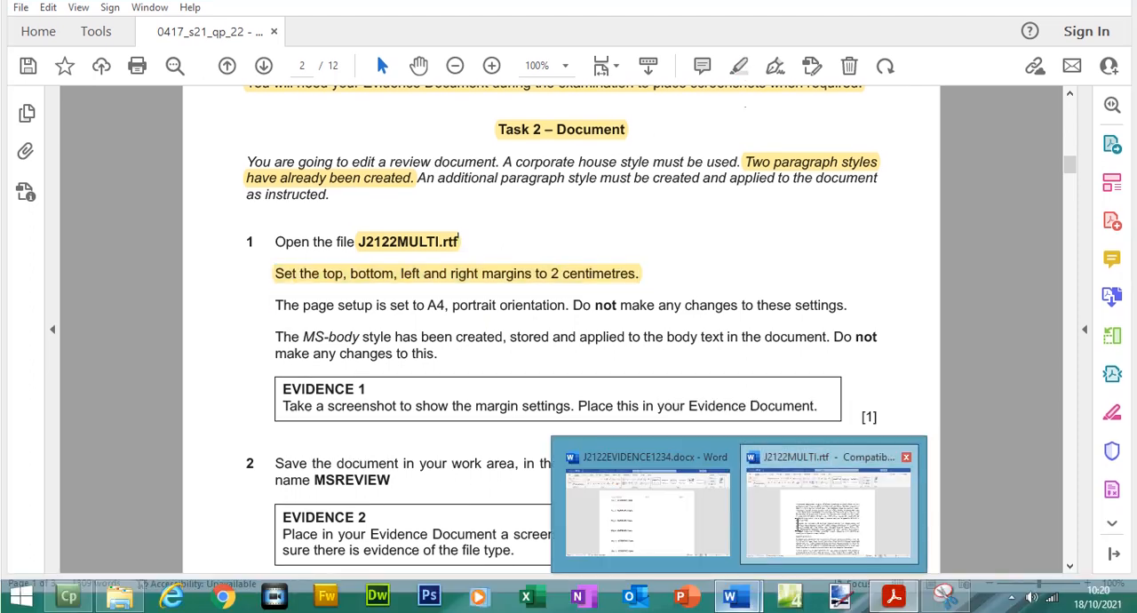
click(828, 514)
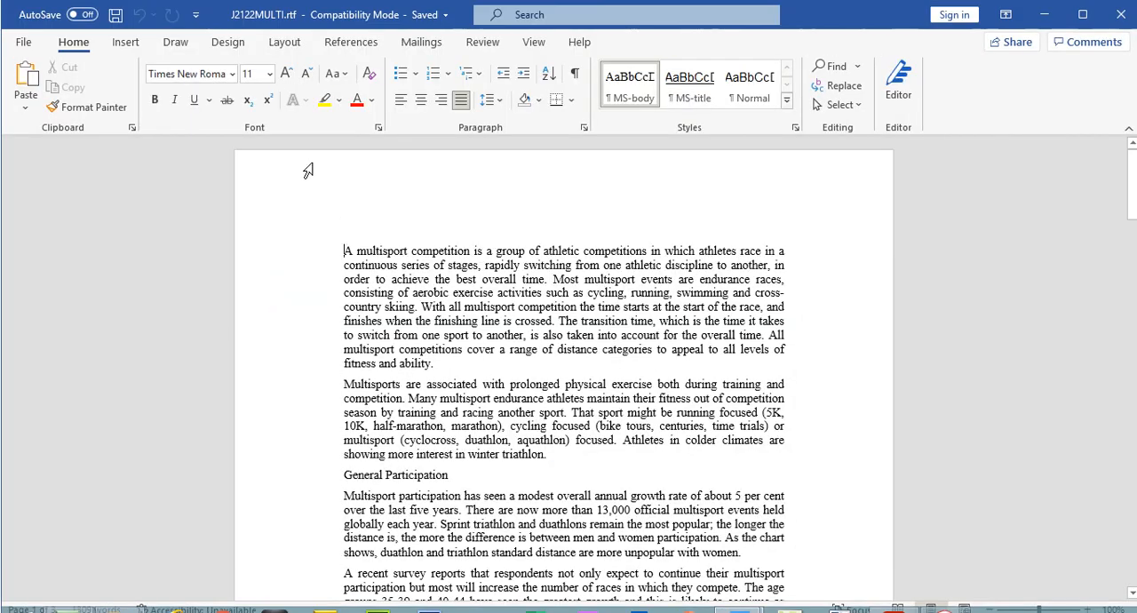
click(284, 42)
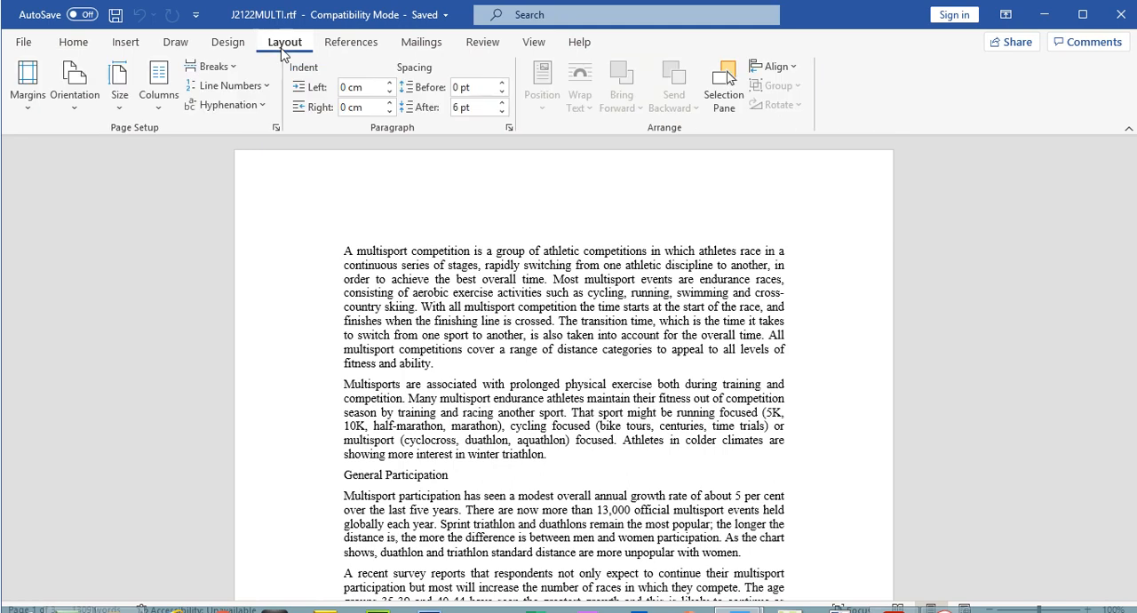
click(36, 114)
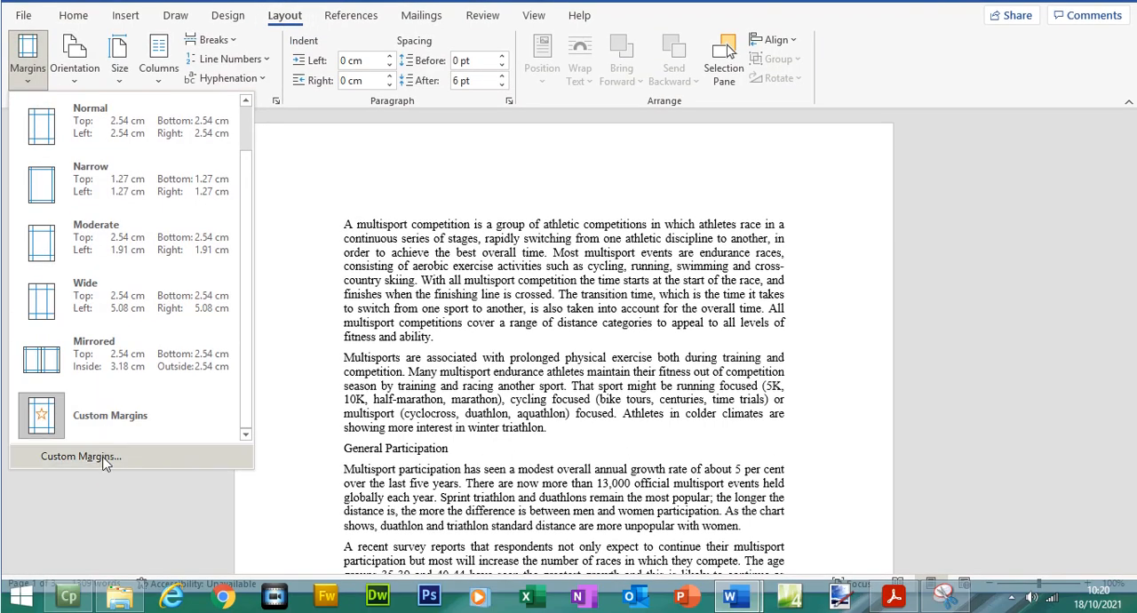
click(101, 458)
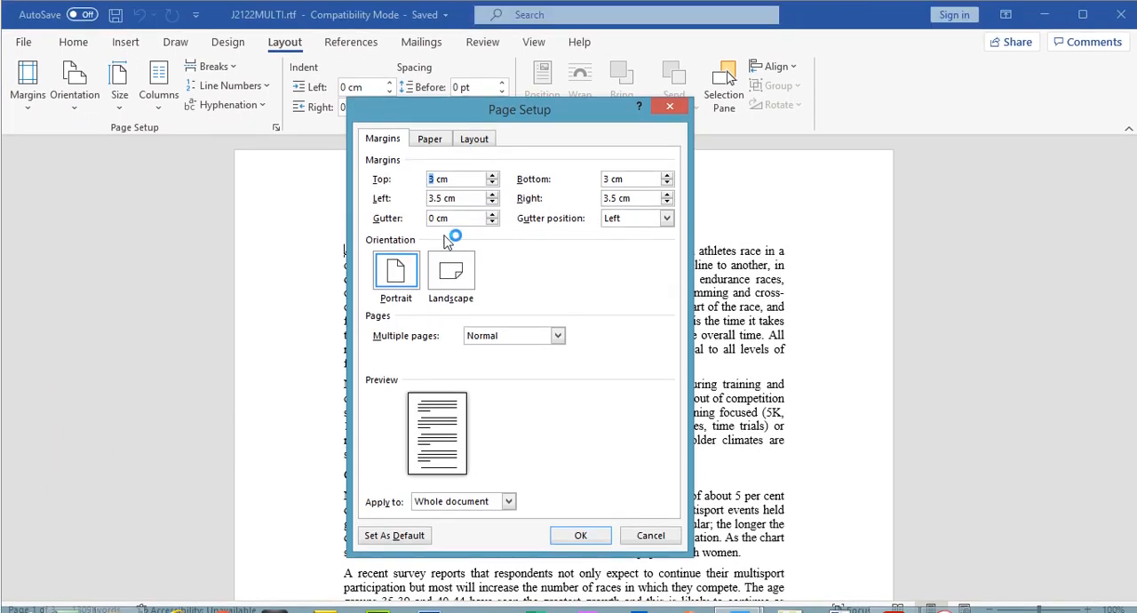
text(2 cm)
click(610, 178)
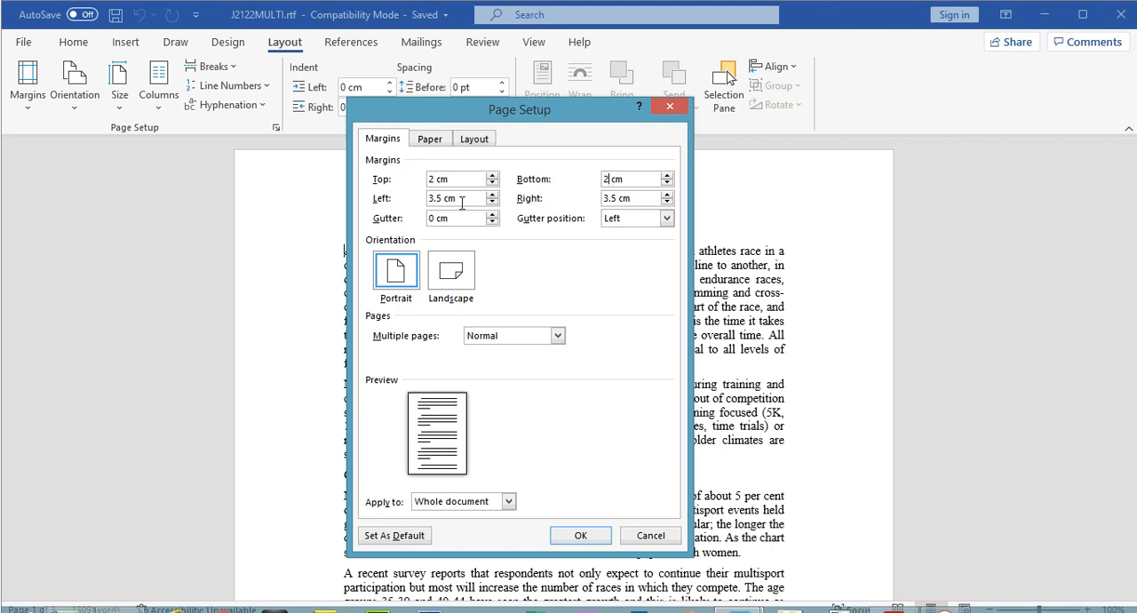
text(2)
drag(619, 198, 591, 199)
text(2)
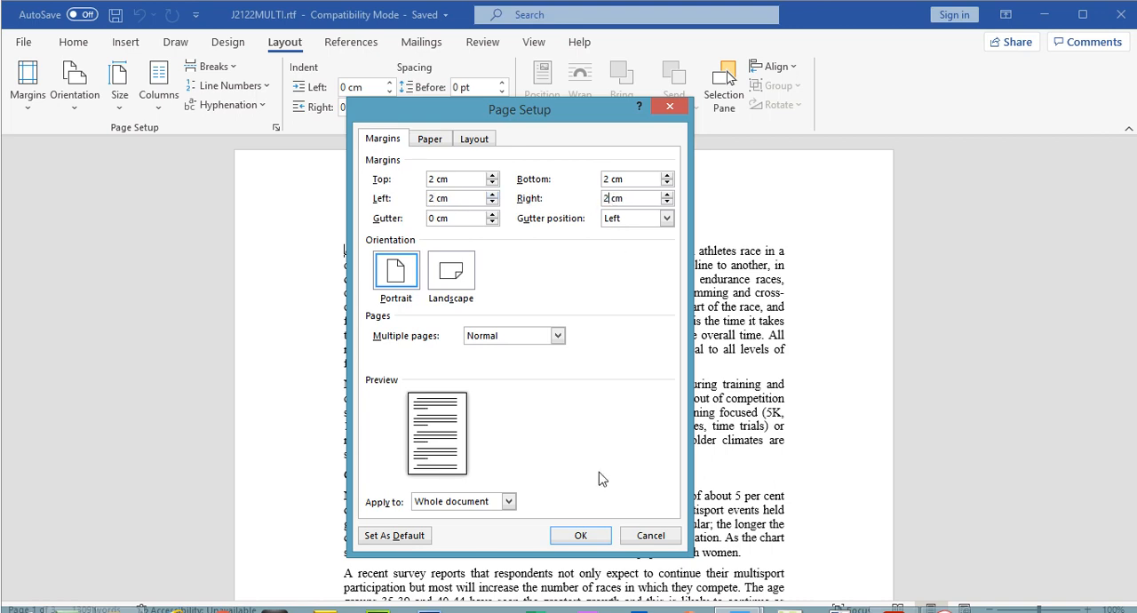
click(586, 535)
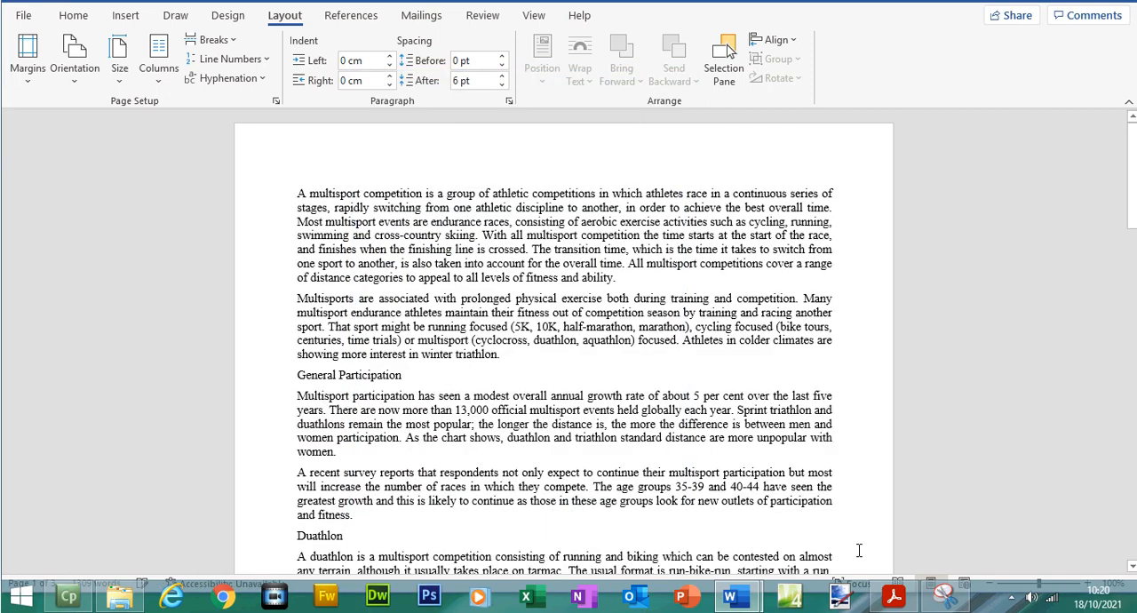
- Return to the exam paper and highlight the instructions to leave the A4 portrait page setup and the MS-body style unchanged
click(947, 601)
click(906, 602)
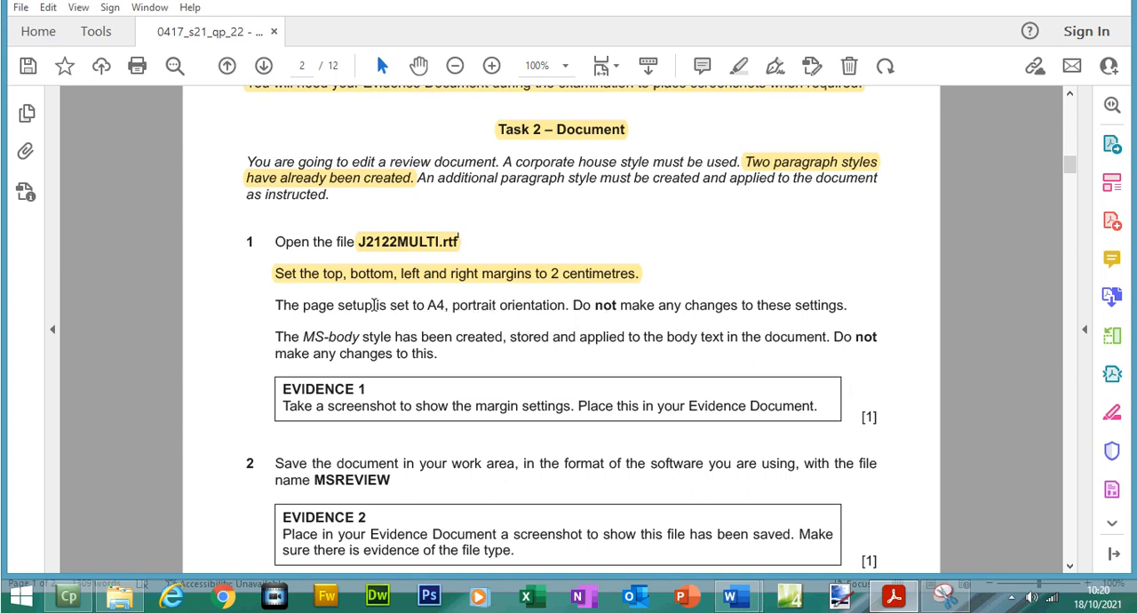
drag(272, 313, 849, 307)
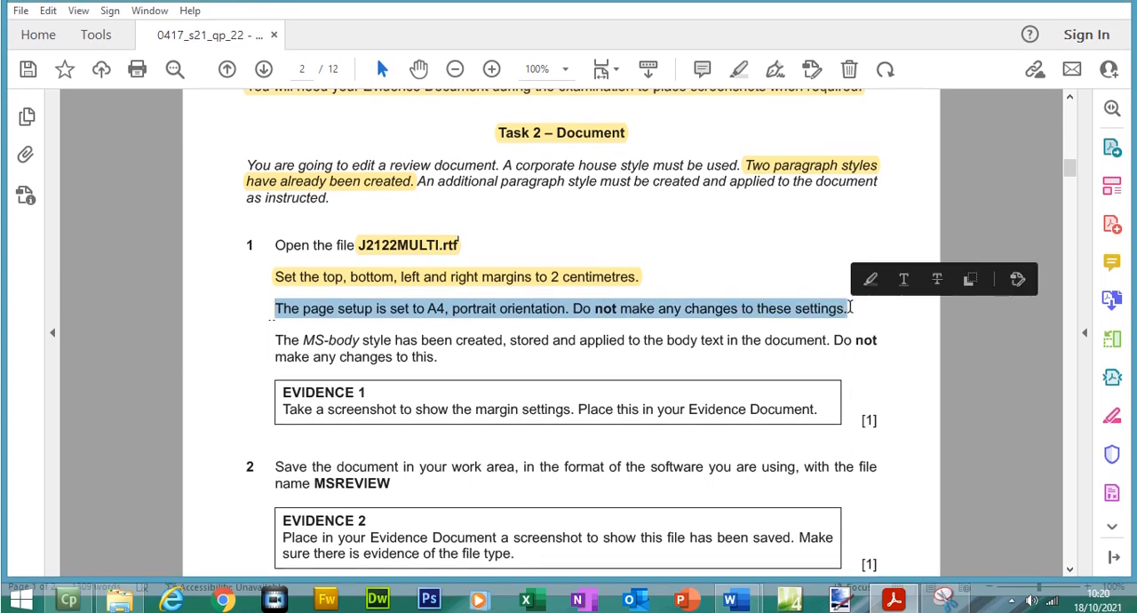
click(734, 92)
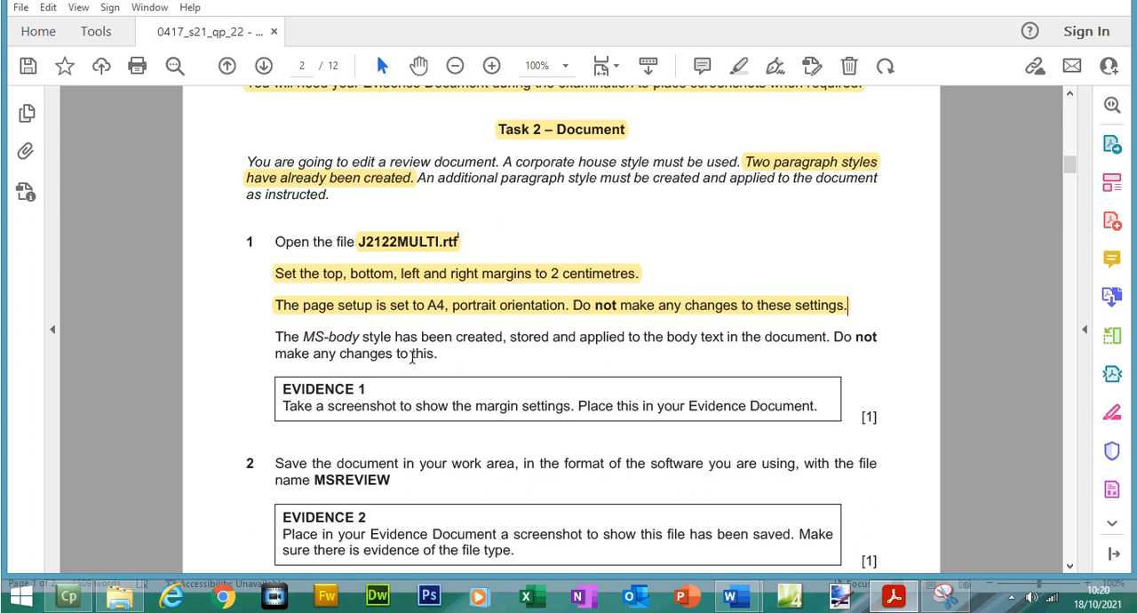
drag(275, 337, 436, 355)
click(743, 65)
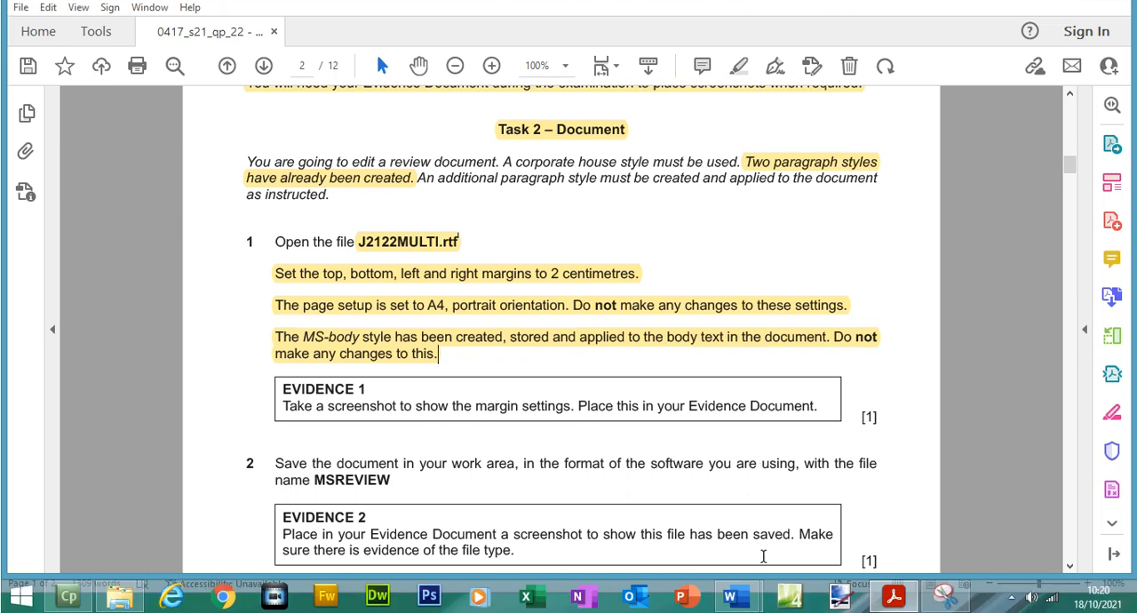
- Examine the MS-body style's font, alignment and spacing settings in J2122MULTI.rtf, leaving the style unmodified
mouse_move(731, 595)
click(792, 516)
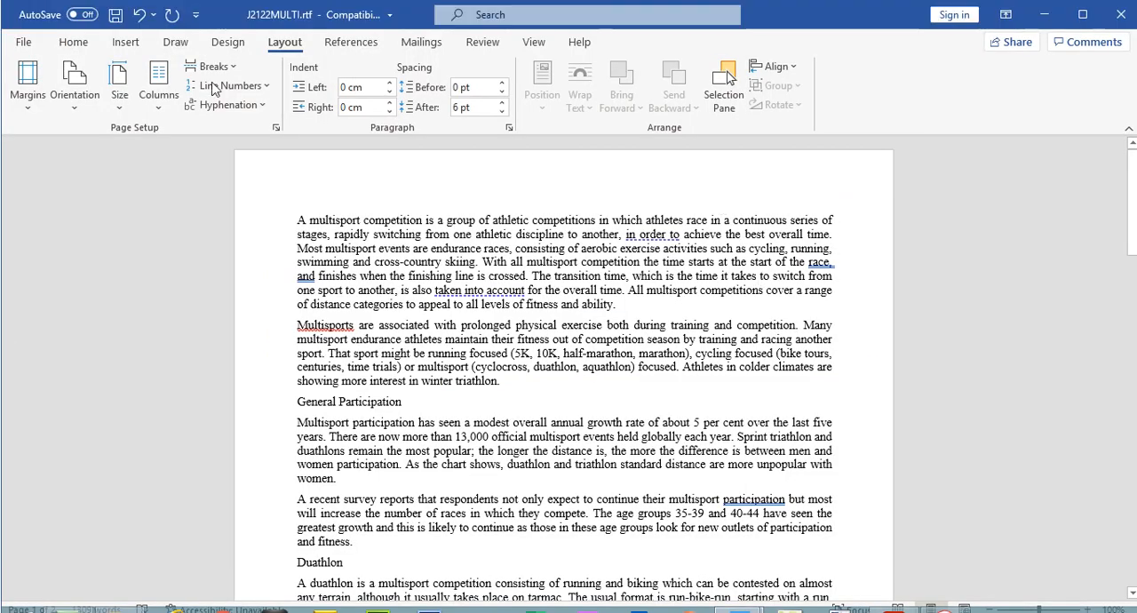
click(75, 15)
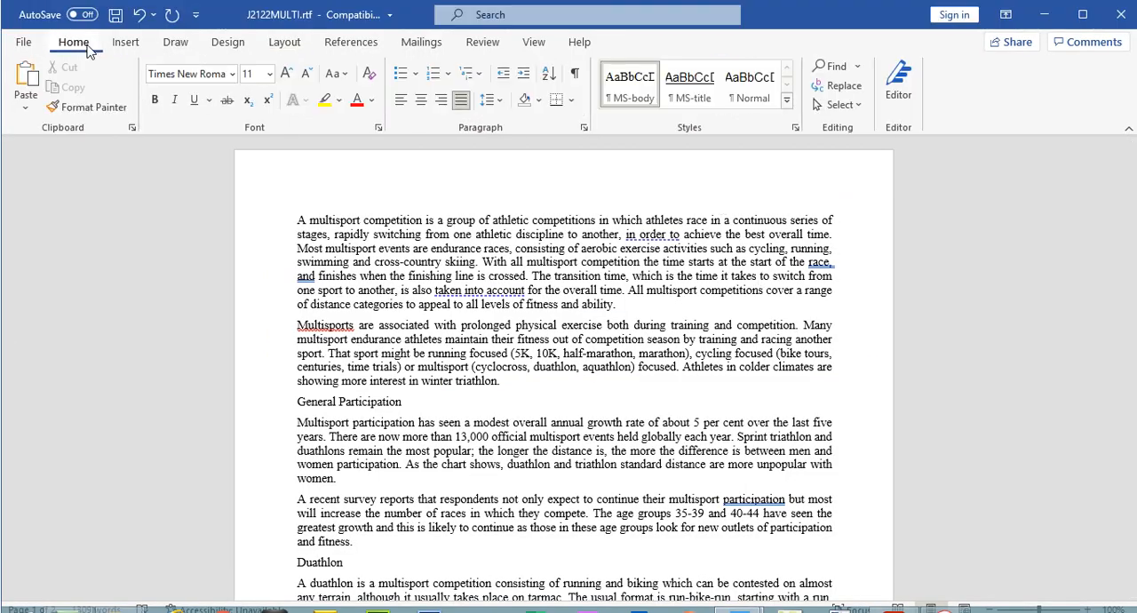
right_click(628, 101)
click(663, 131)
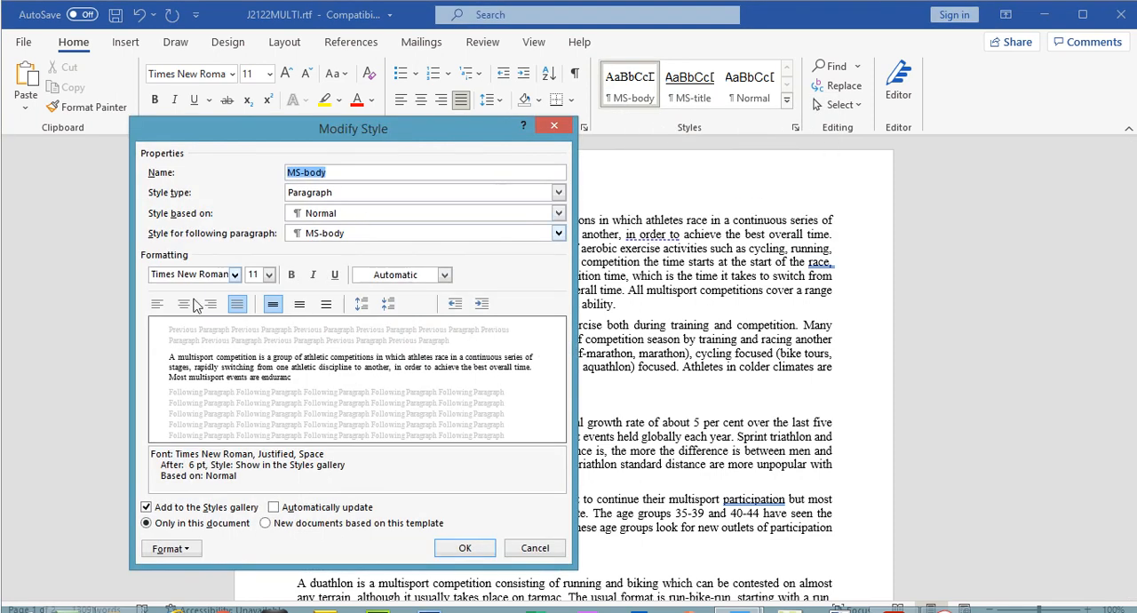
click(272, 305)
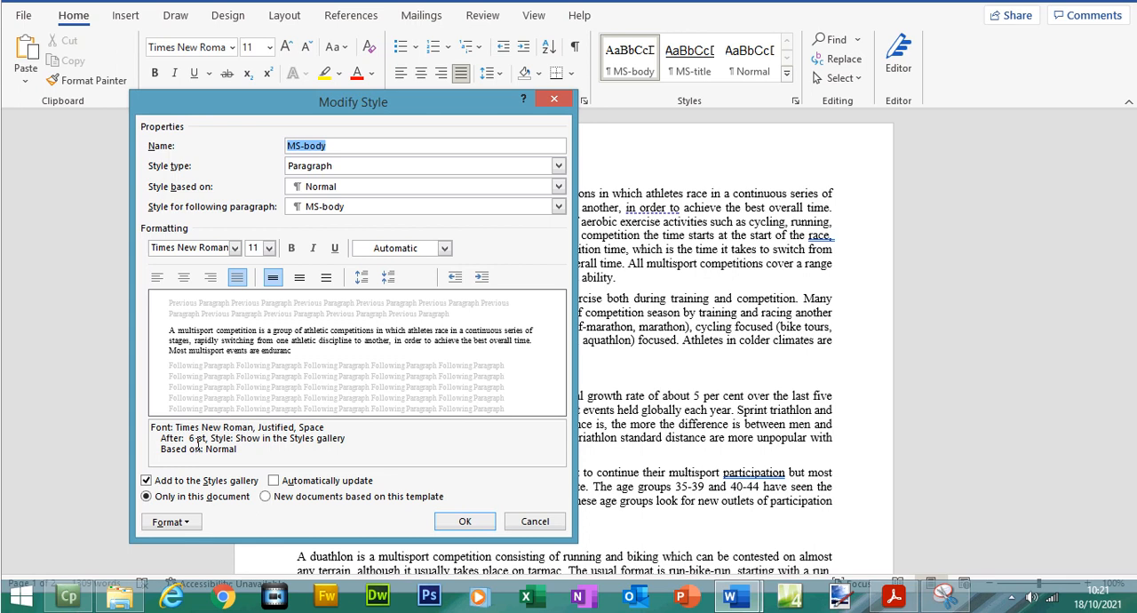
click(538, 523)
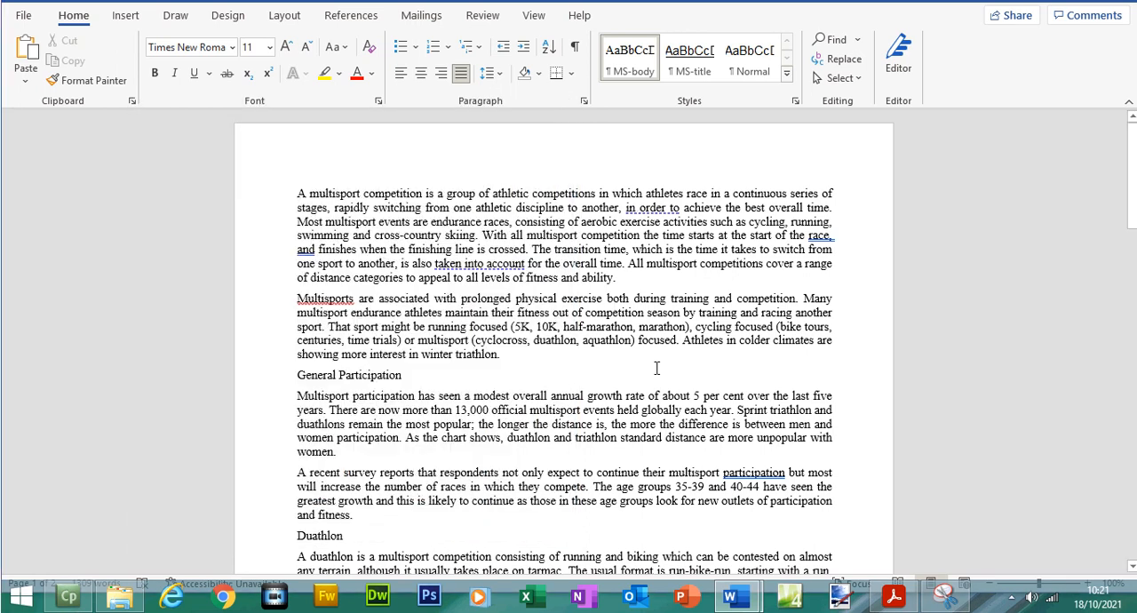
- Return to the exam paper and highlight the EVIDENCE 1 instruction about a screenshot of the margin settings
click(896, 596)
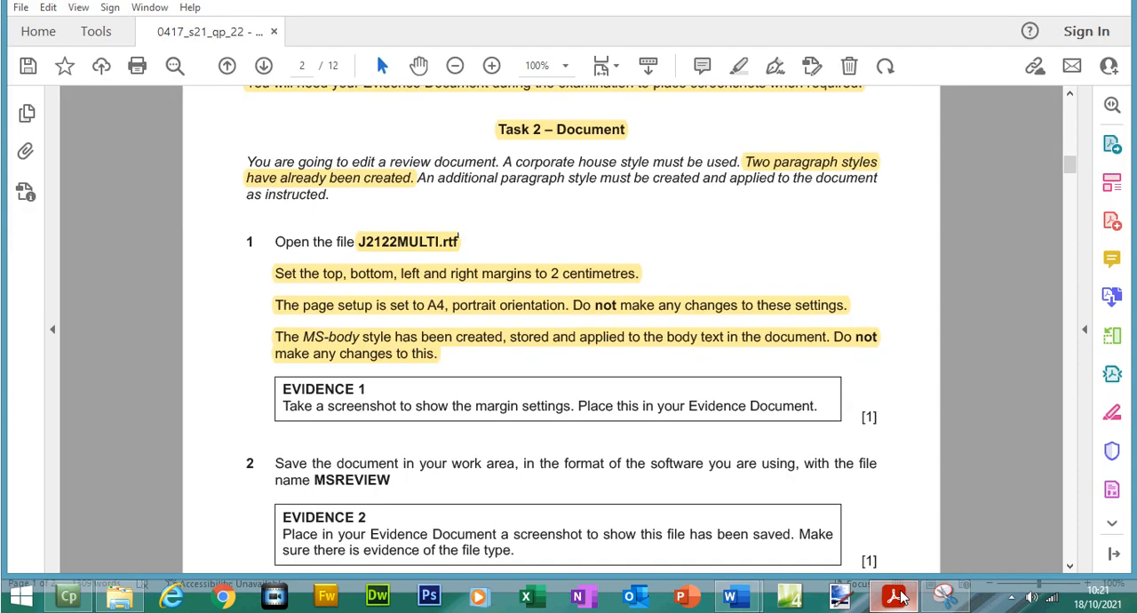
drag(282, 389, 816, 405)
click(760, 365)
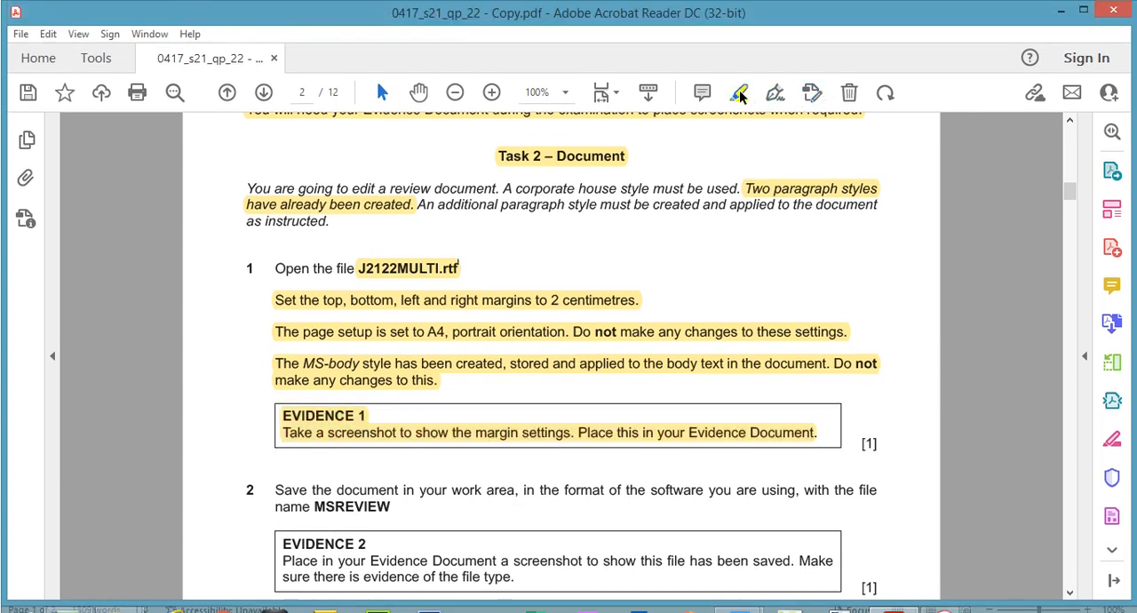
mouse_move(730, 596)
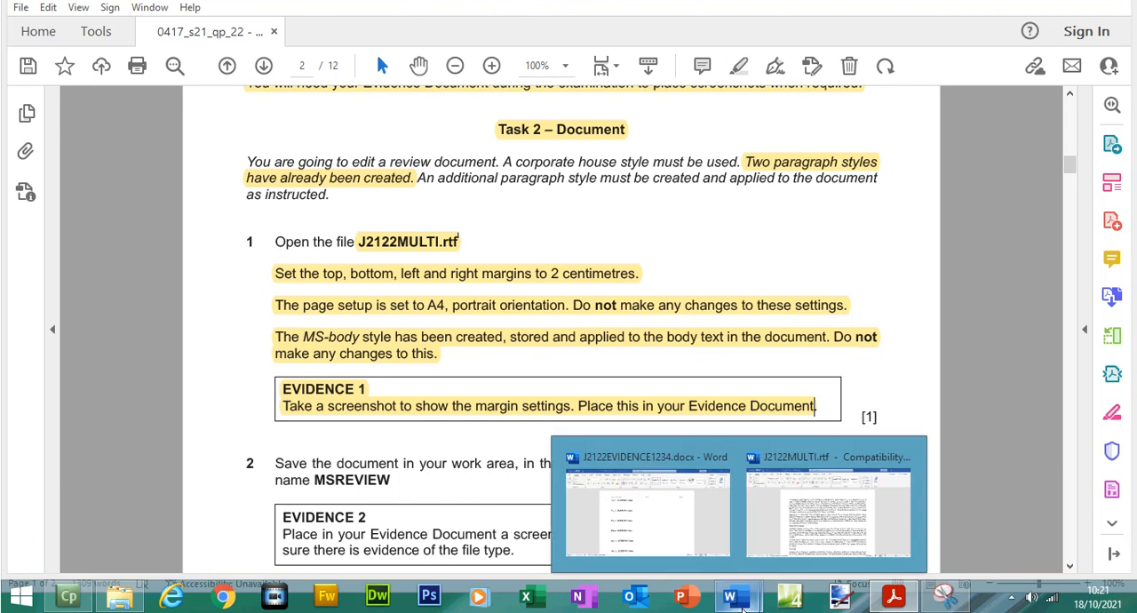
- Switch to J2122MULTI.rtf in Word and open its custom margin settings
click(809, 549)
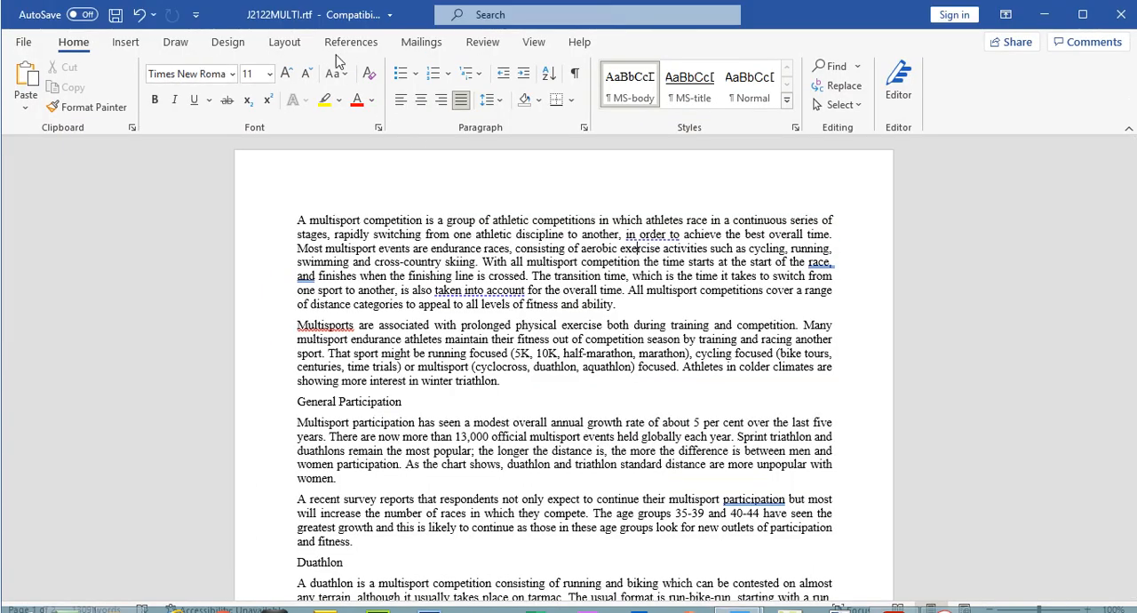
click(284, 15)
click(32, 106)
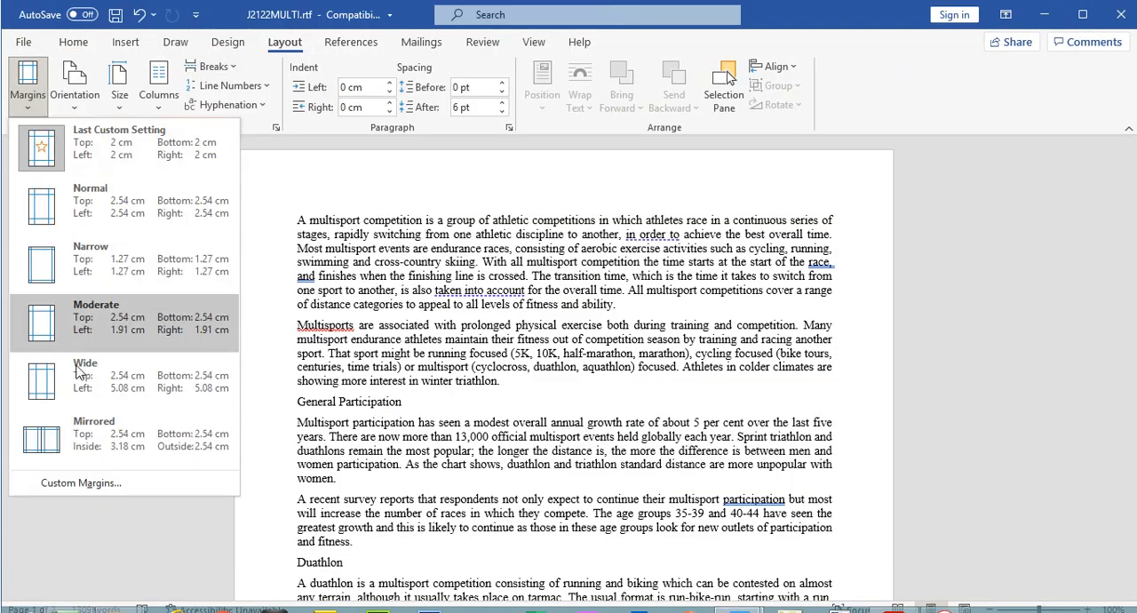
click(78, 485)
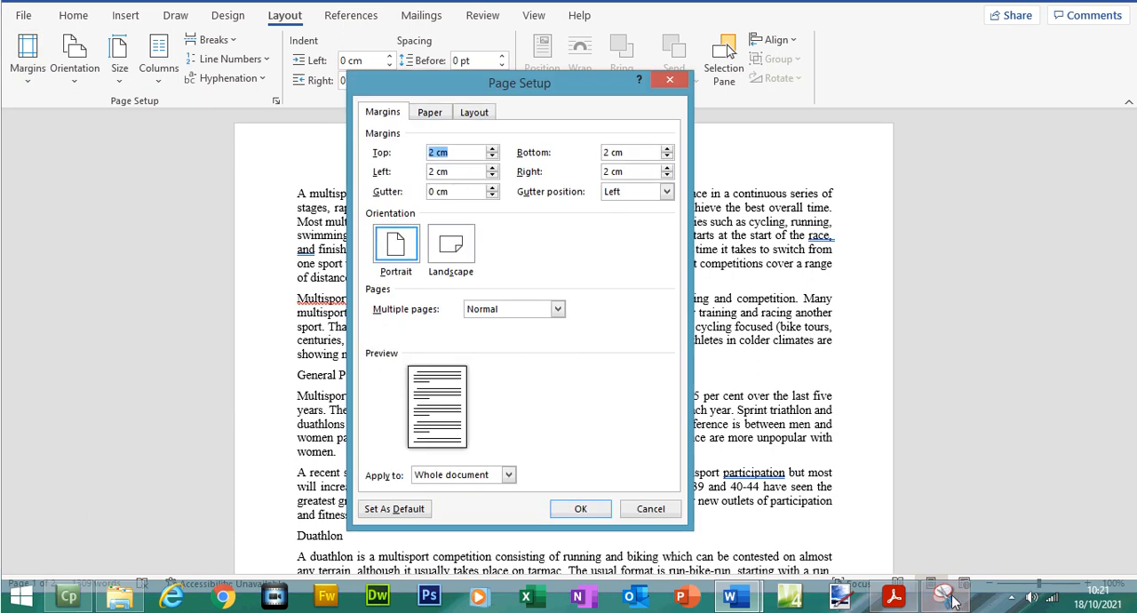
- Capture the Page Setup margin settings with the Snipping Tool, copy the snip and close the Page Setup dialog
click(949, 599)
click(491, 201)
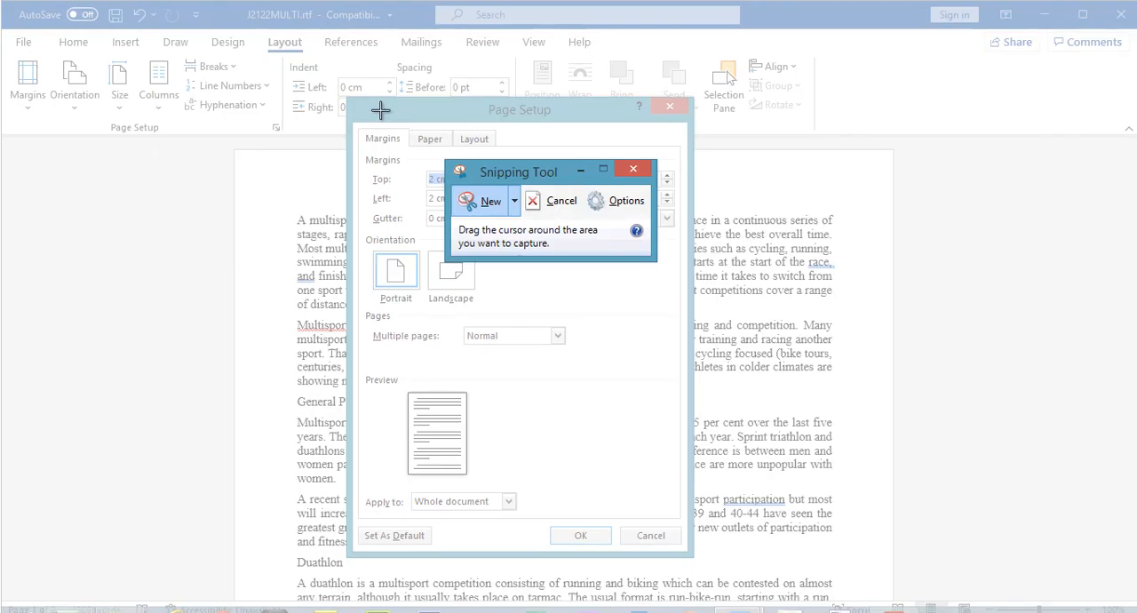
drag(345, 94, 691, 308)
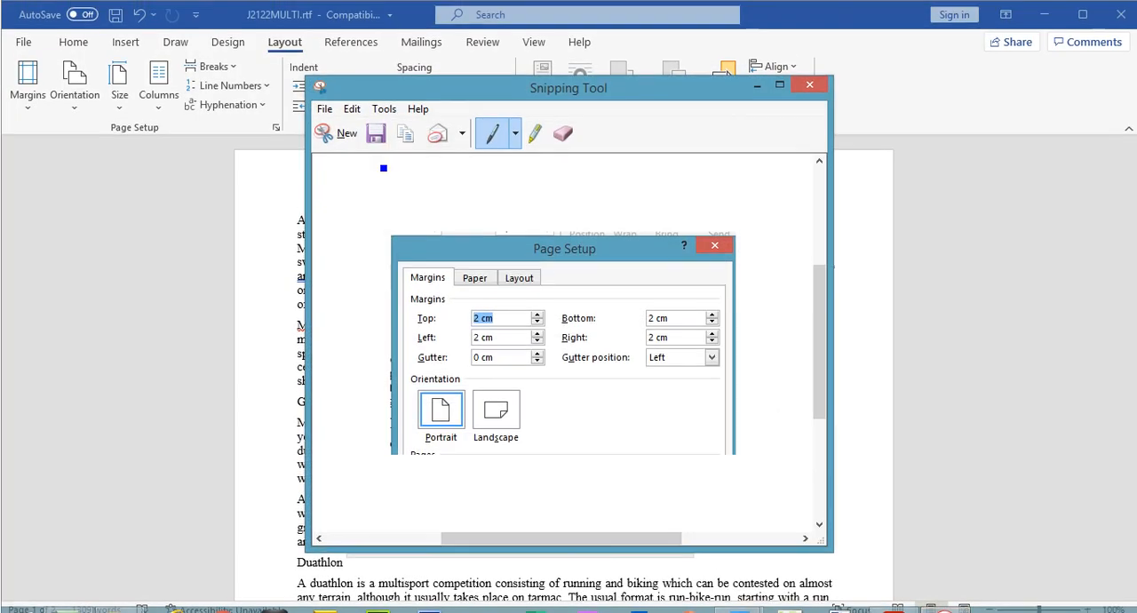
click(352, 101)
click(376, 128)
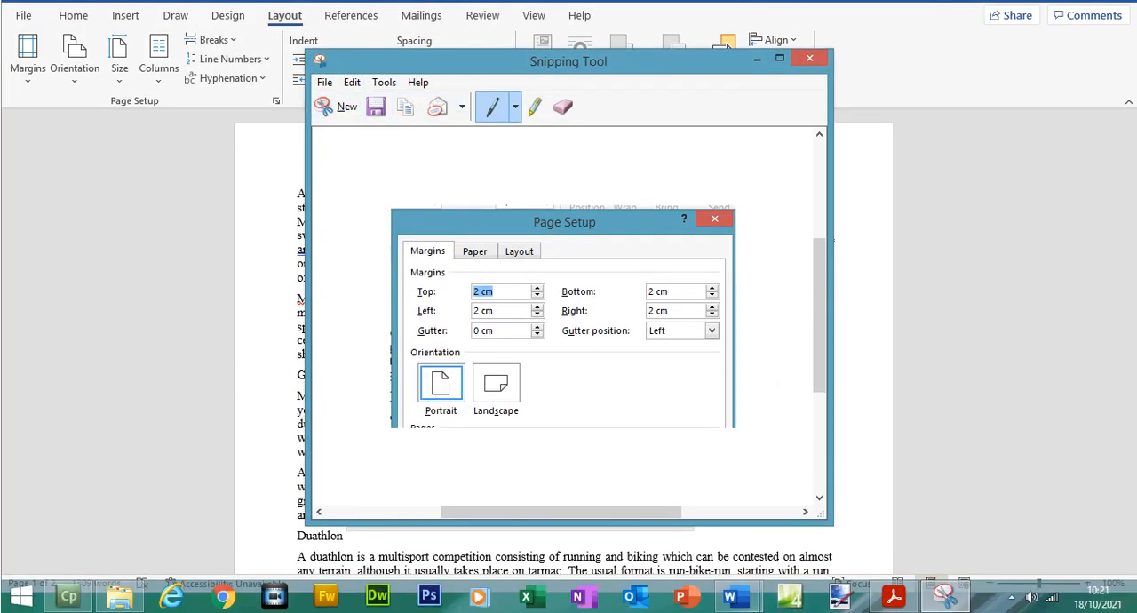
mouse_move(749, 601)
click(691, 534)
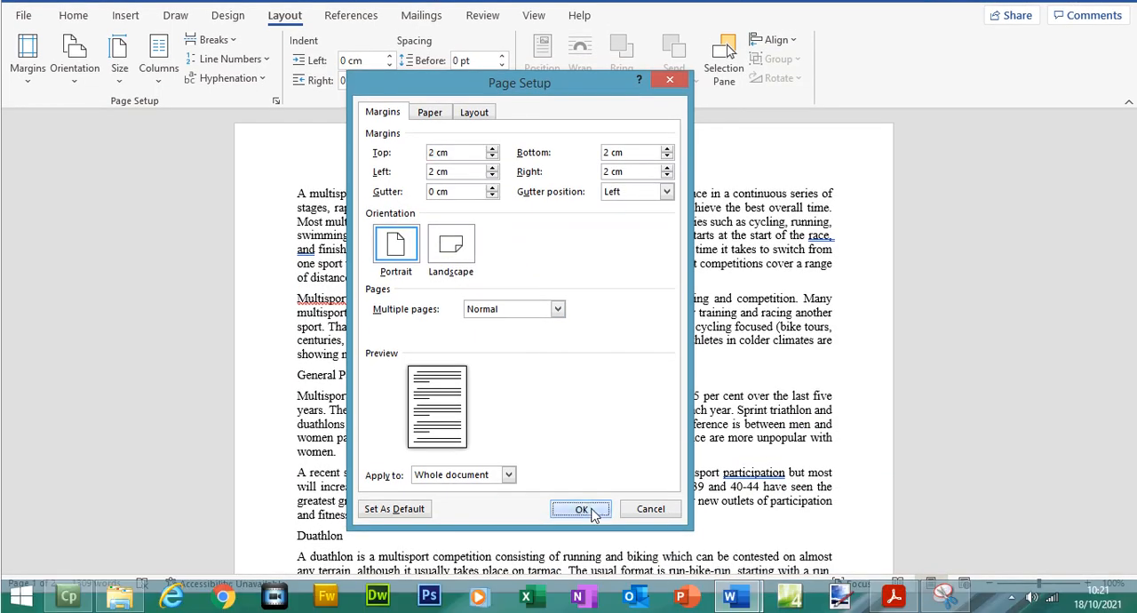
click(582, 509)
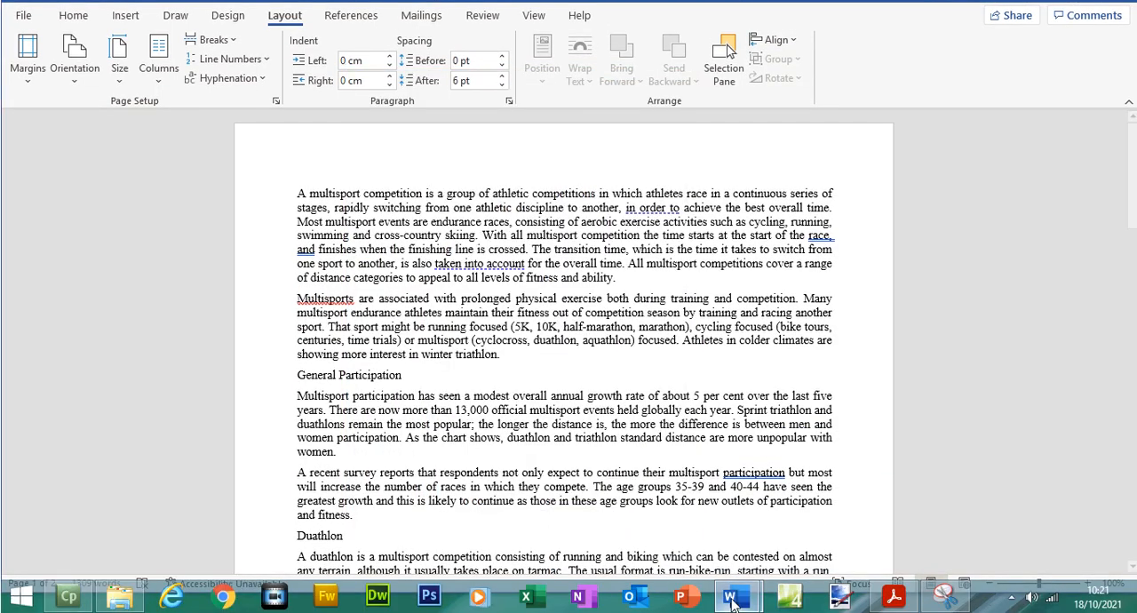
- Paste the margin screenshot under EVIDENCE 1 in J2122EVIDENCE1234.docx, then save and minimize the document
mouse_move(731, 597)
click(580, 440)
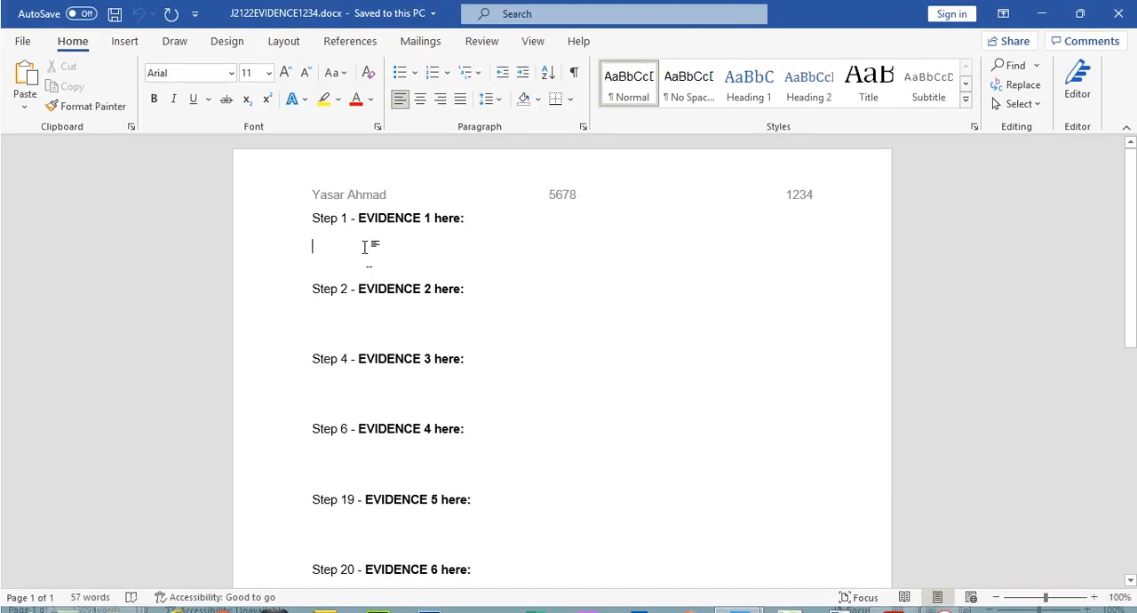
key(ctrl+v)
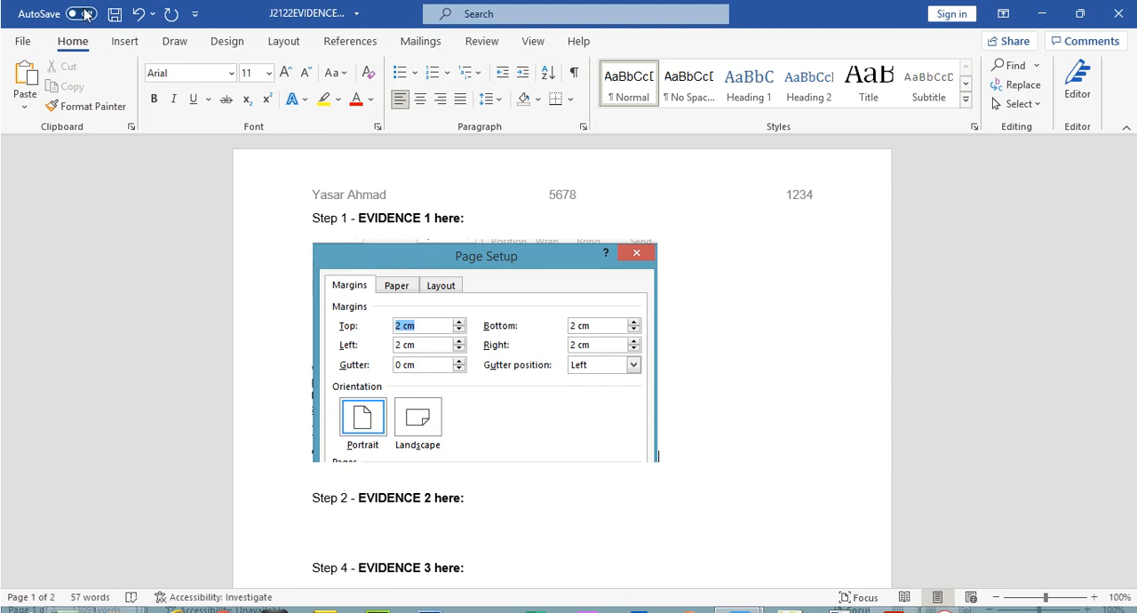
click(112, 16)
click(1045, 16)
- Return to the exam paper and copy the file name MSREVIEW from question 2
mouse_move(893, 602)
click(889, 537)
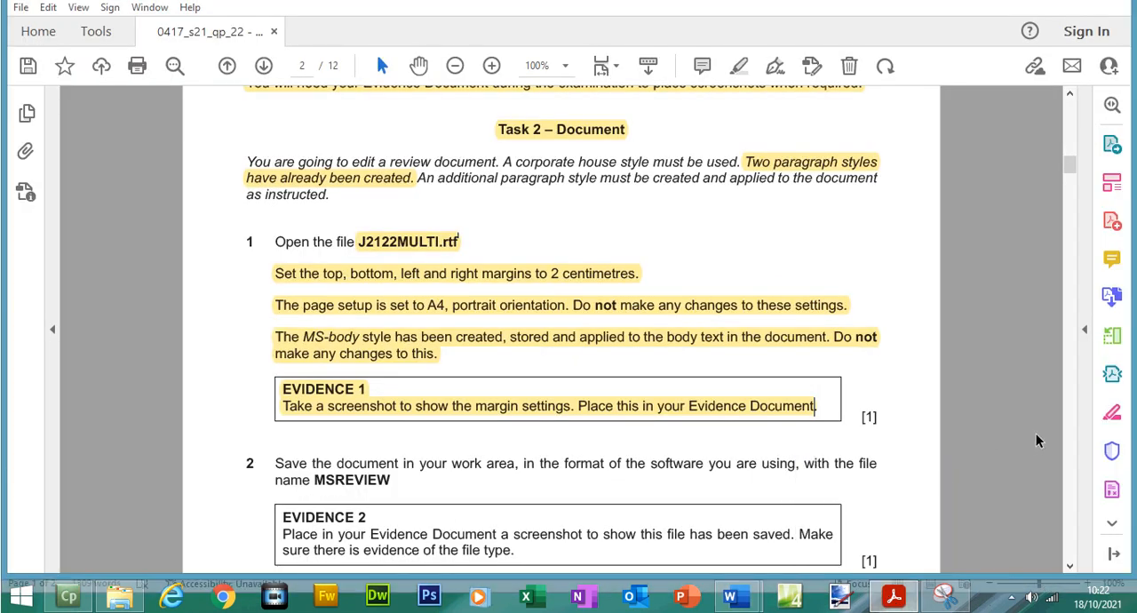
scroll(1072, 220, down, 3)
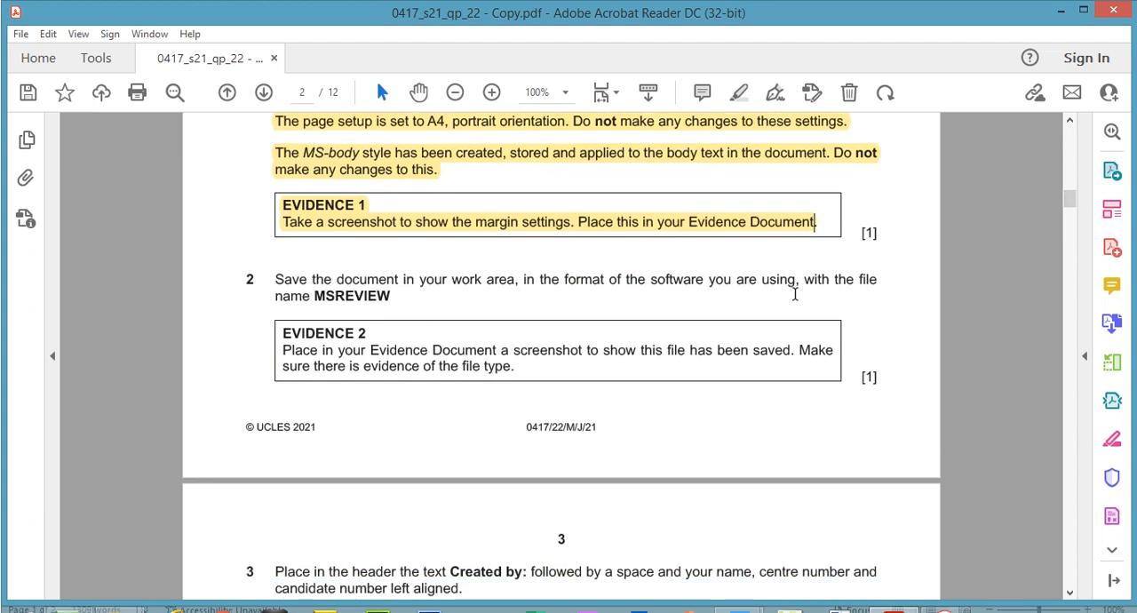
drag(315, 296, 395, 303)
right_click(395, 303)
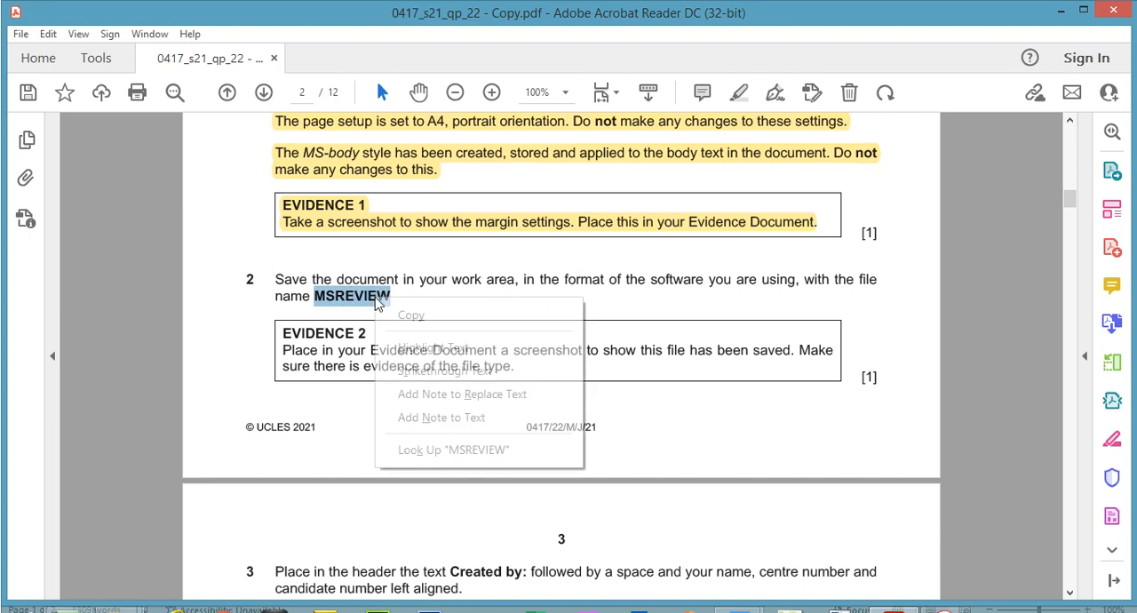
click(418, 312)
- Save J2122MULTI.rtf as a Word Document (*.docx) named MSREVIEW in the Files folder, accepting the upgrade to the newest file format
click(731, 605)
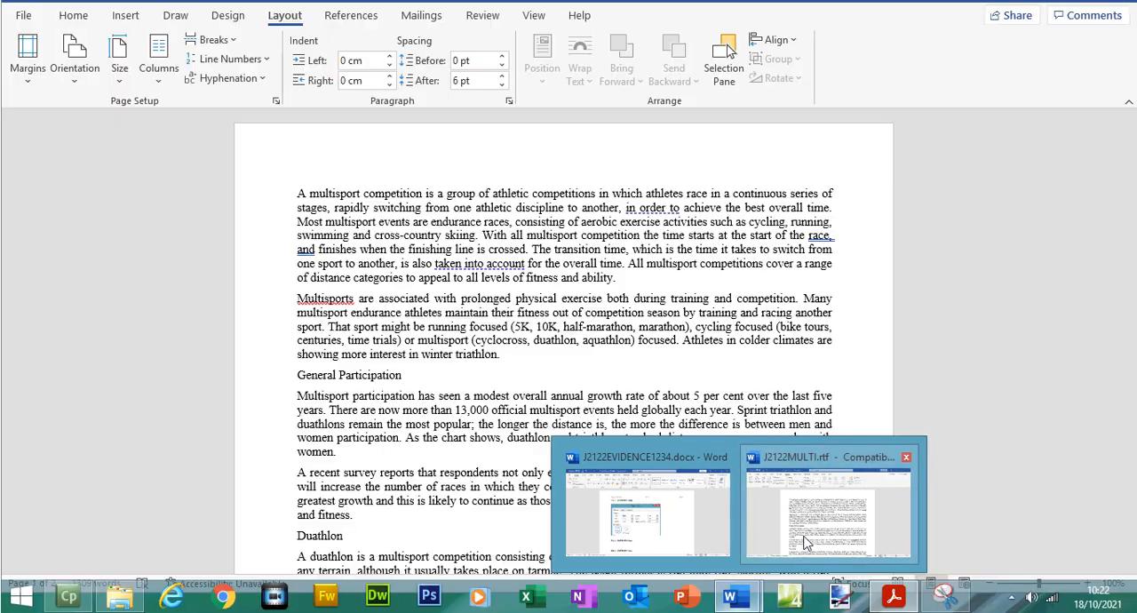
click(828, 537)
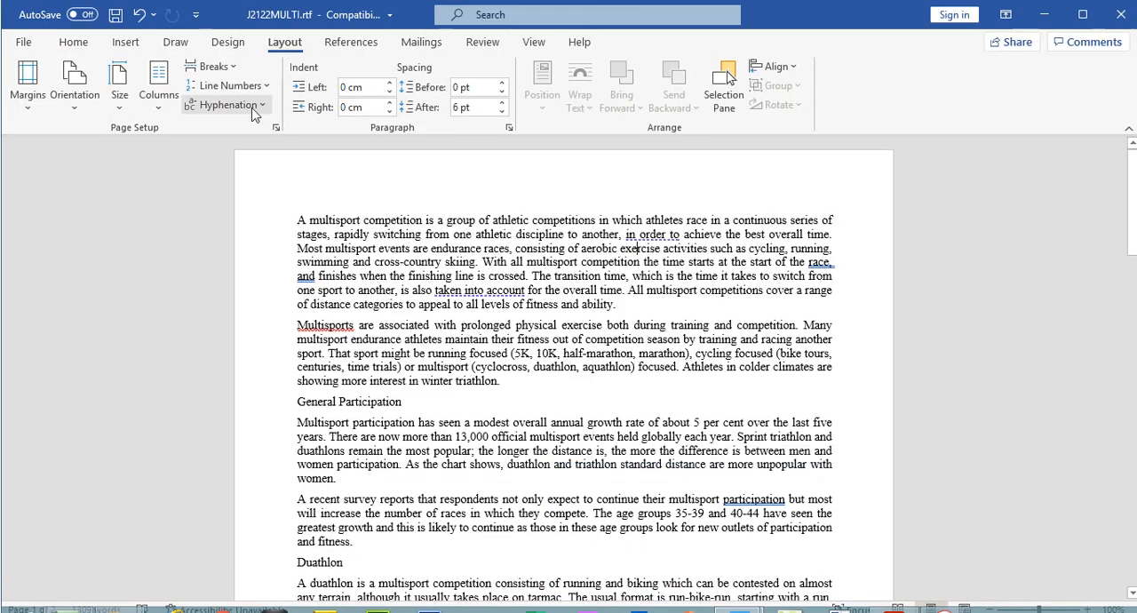
click(23, 42)
click(54, 269)
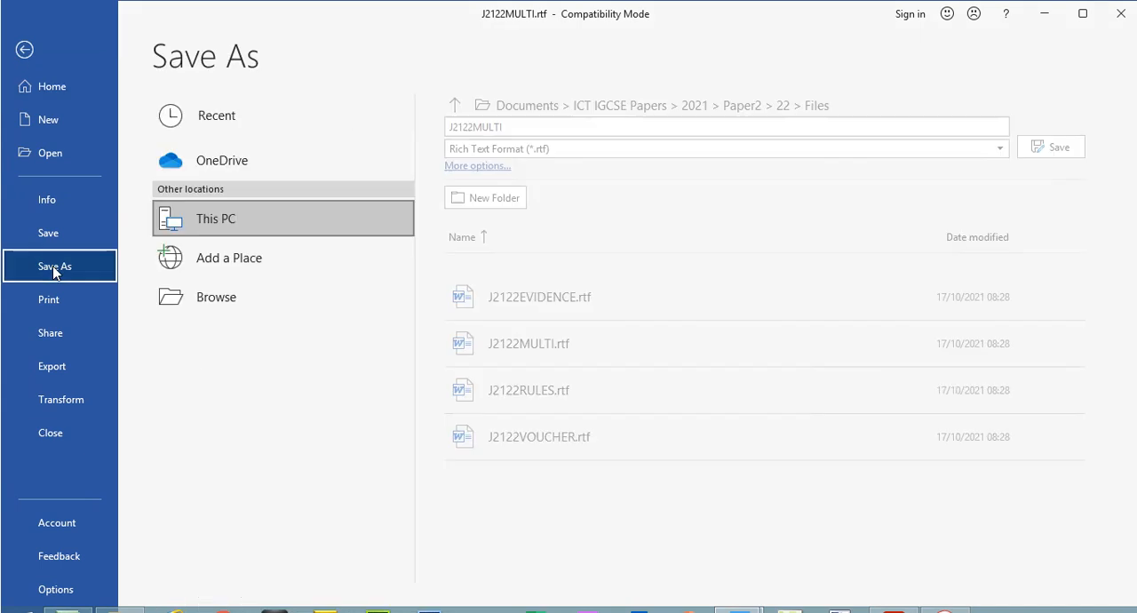
click(588, 108)
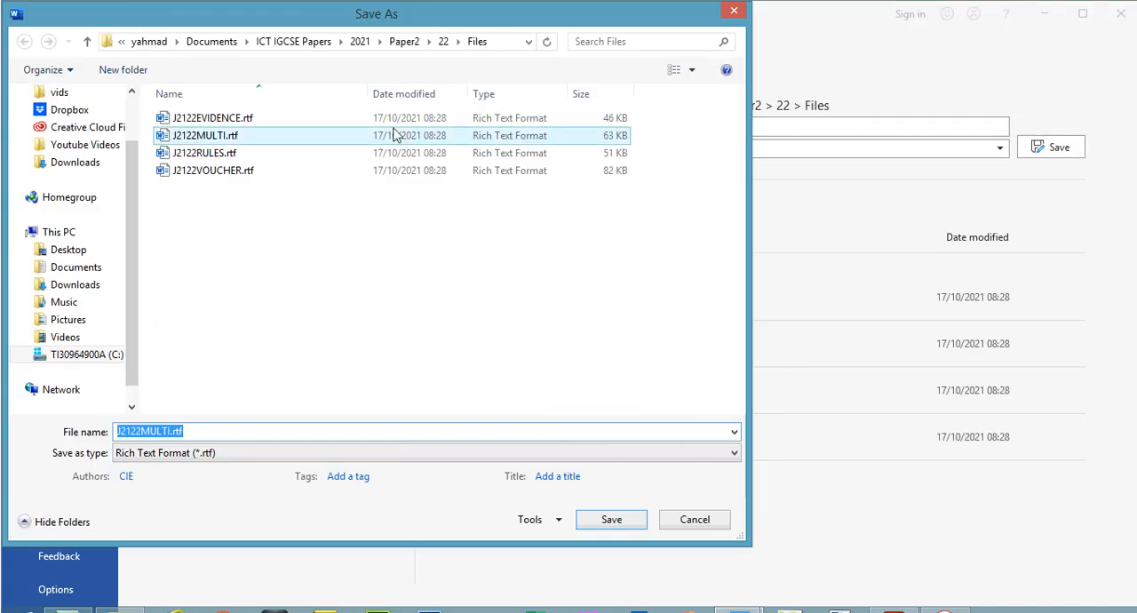
click(207, 455)
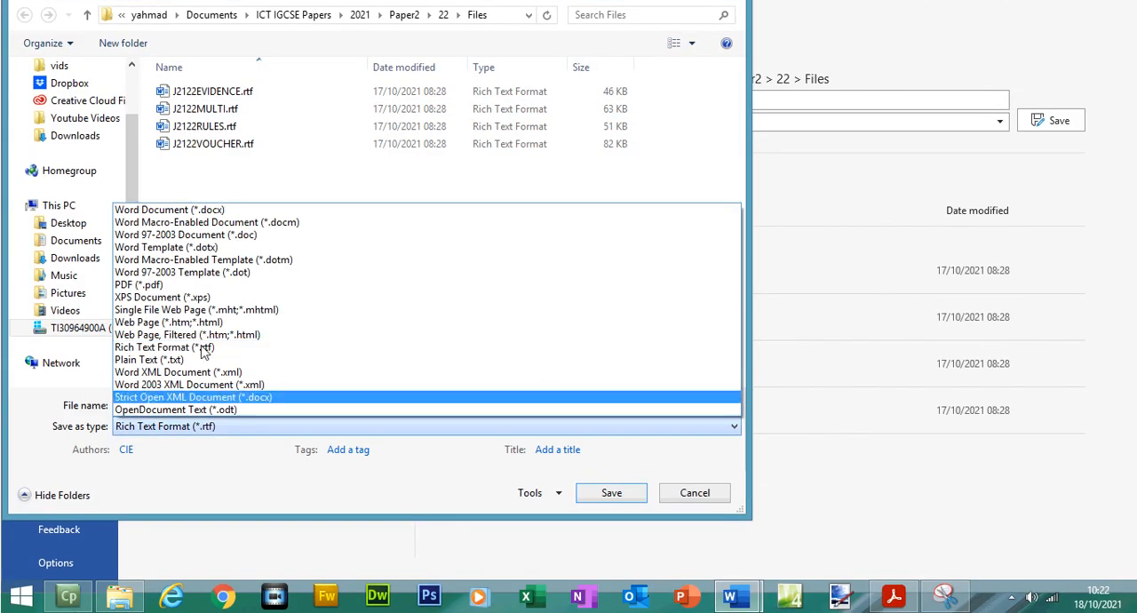
click(175, 206)
click(174, 431)
drag(171, 431, 109, 433)
text(MSREVIEW.docx)
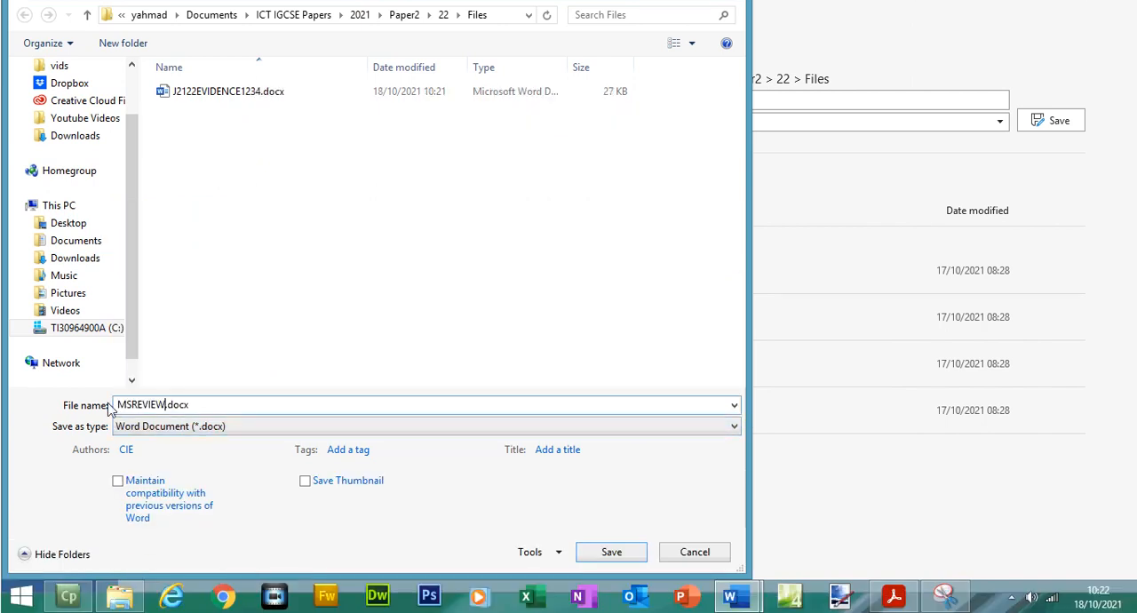
click(612, 553)
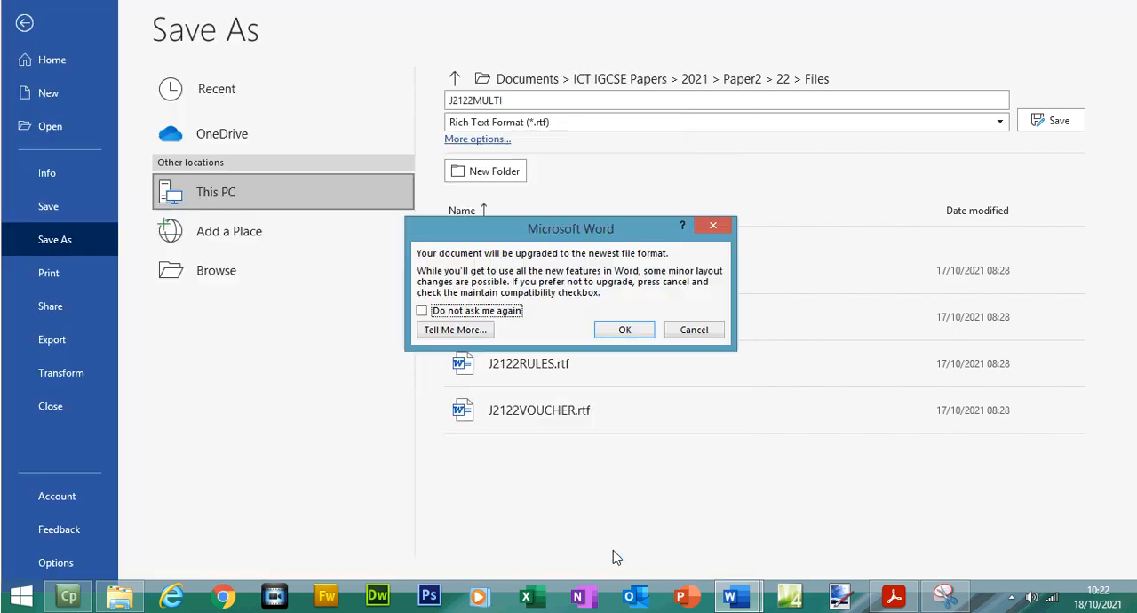
click(625, 329)
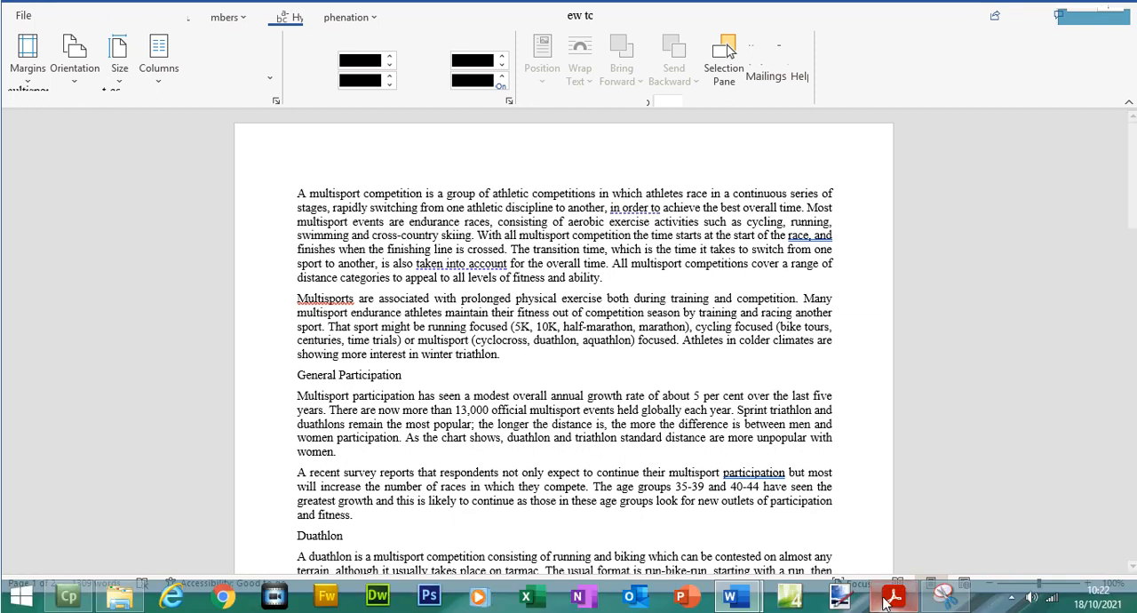
- Return to the exam paper, highlight the question 2 save instruction and select the words "file type" in EVIDENCE 2
click(891, 599)
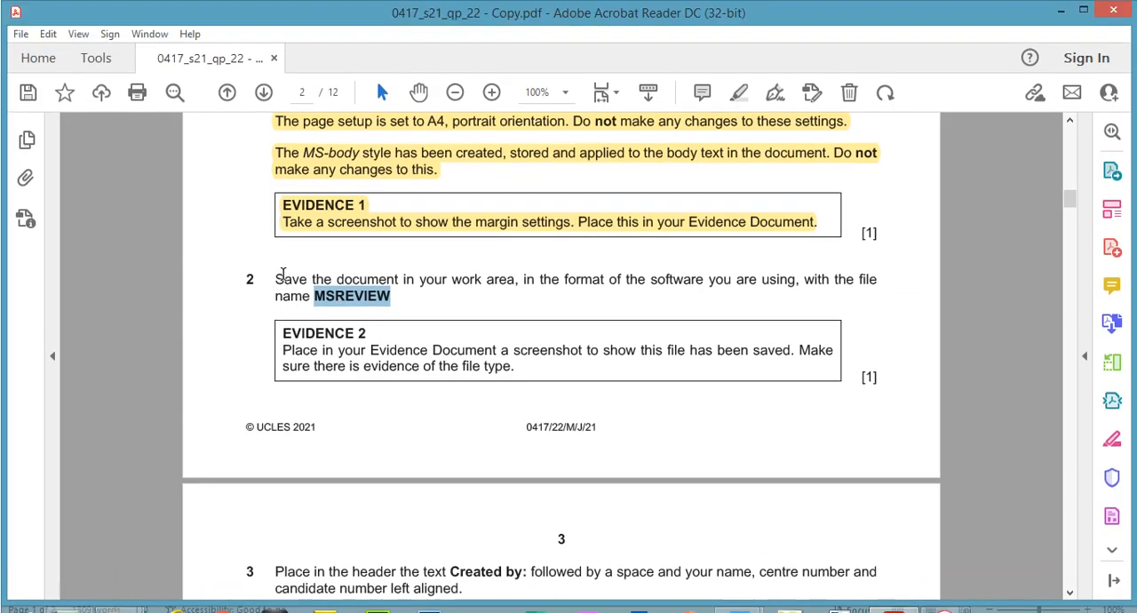
drag(276, 252, 384, 266)
click(738, 92)
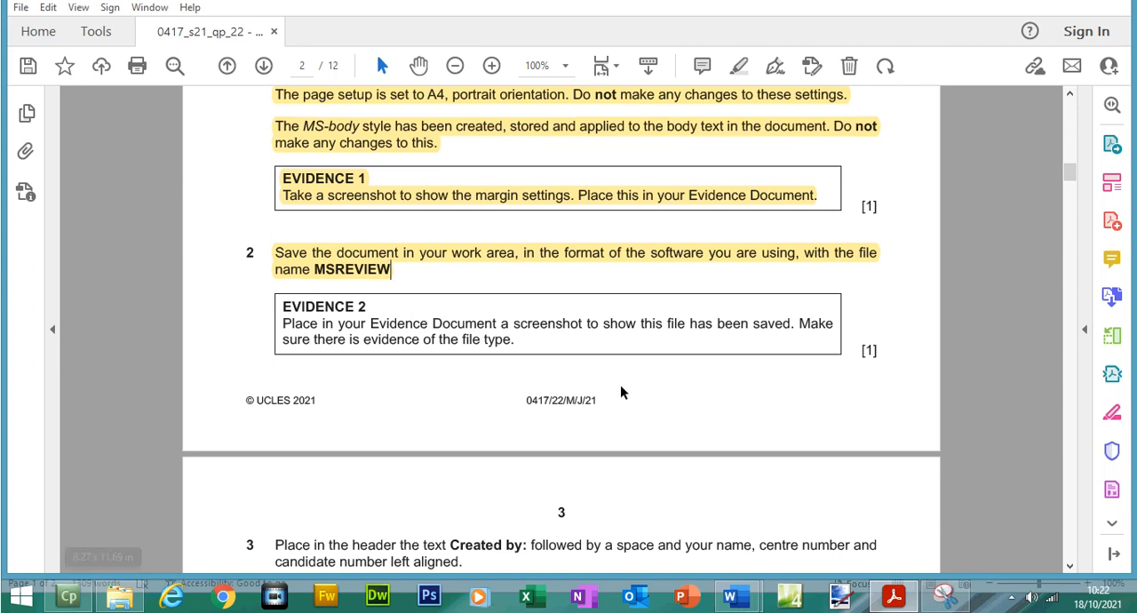
drag(463, 340, 514, 341)
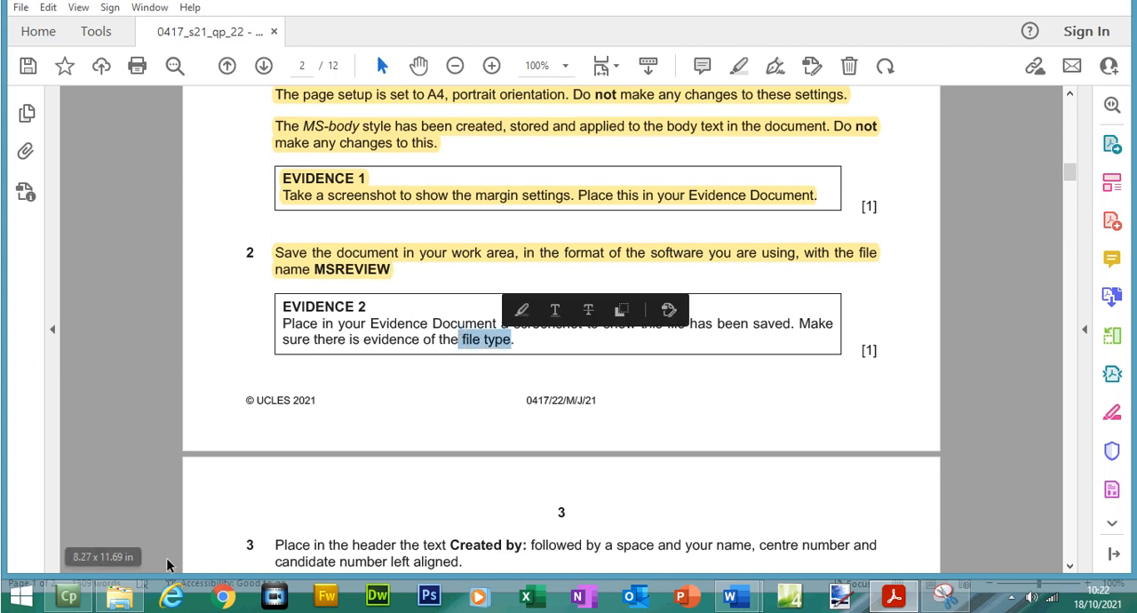
- In the Files folder, reverse the name sorting to list MSREVIEW.docx first and widen the Type column to show full file types
click(124, 599)
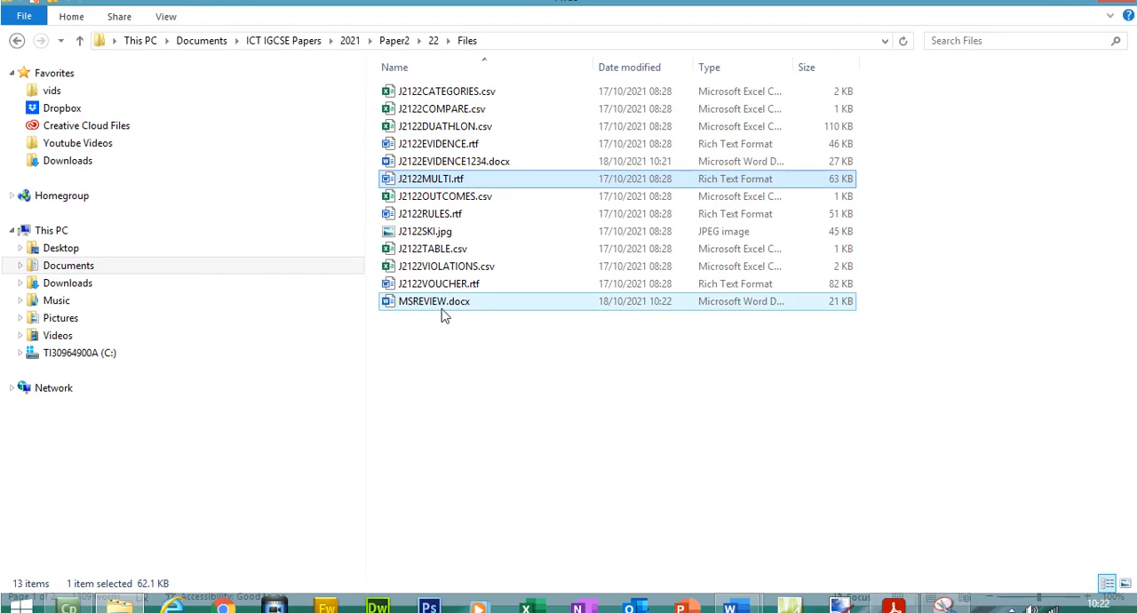
click(447, 312)
click(471, 81)
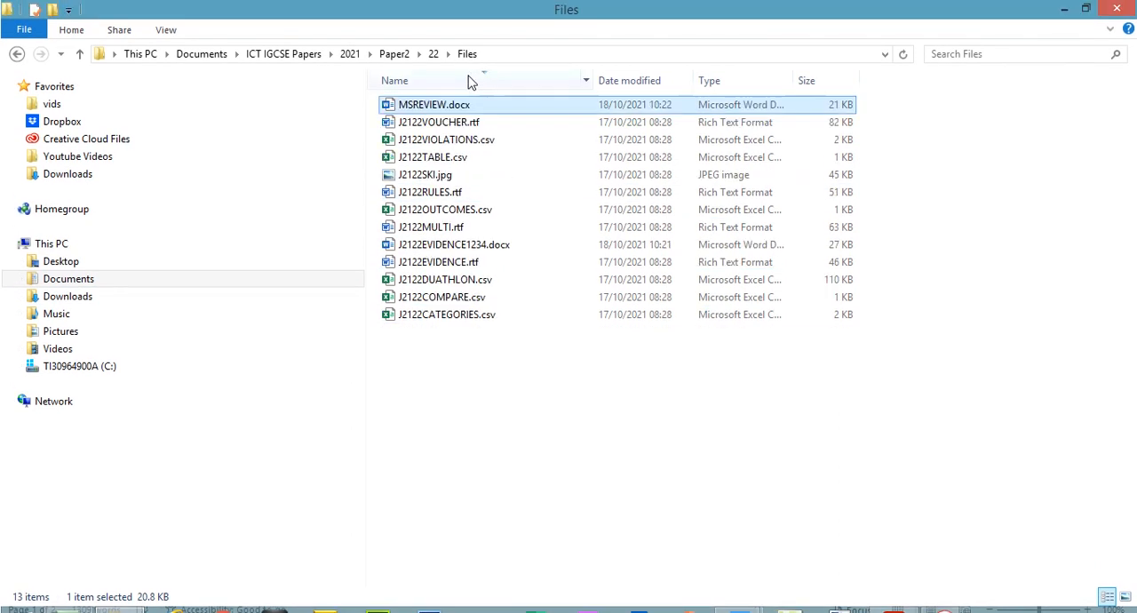
drag(797, 80, 960, 81)
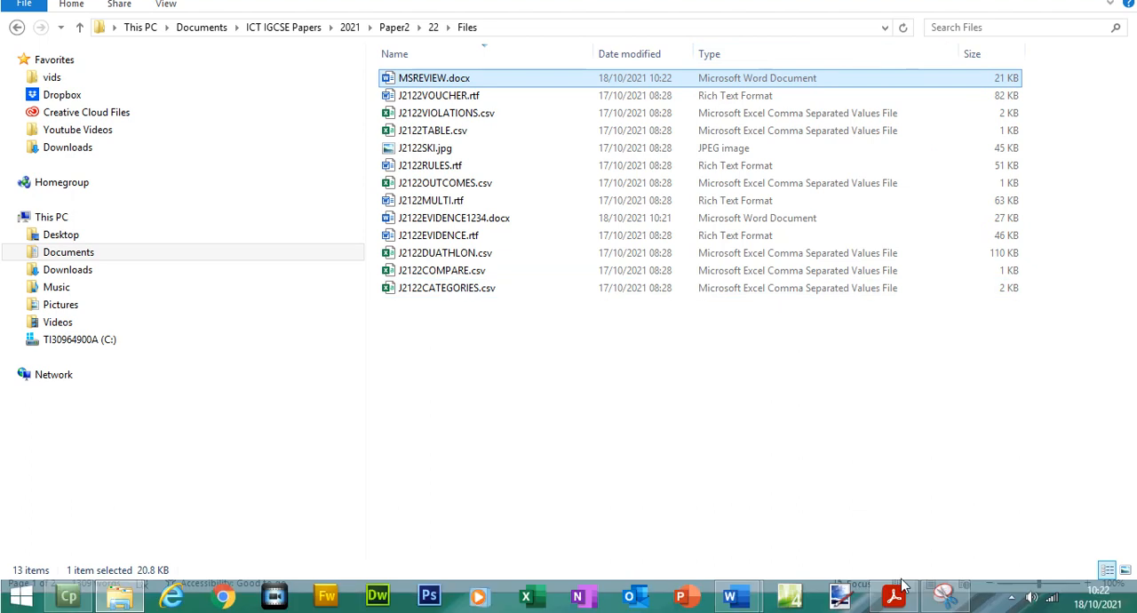
- Snip the folder path and the first file rows, including MSREVIEW.docx with its type and size, and copy the snip
click(944, 595)
click(347, 132)
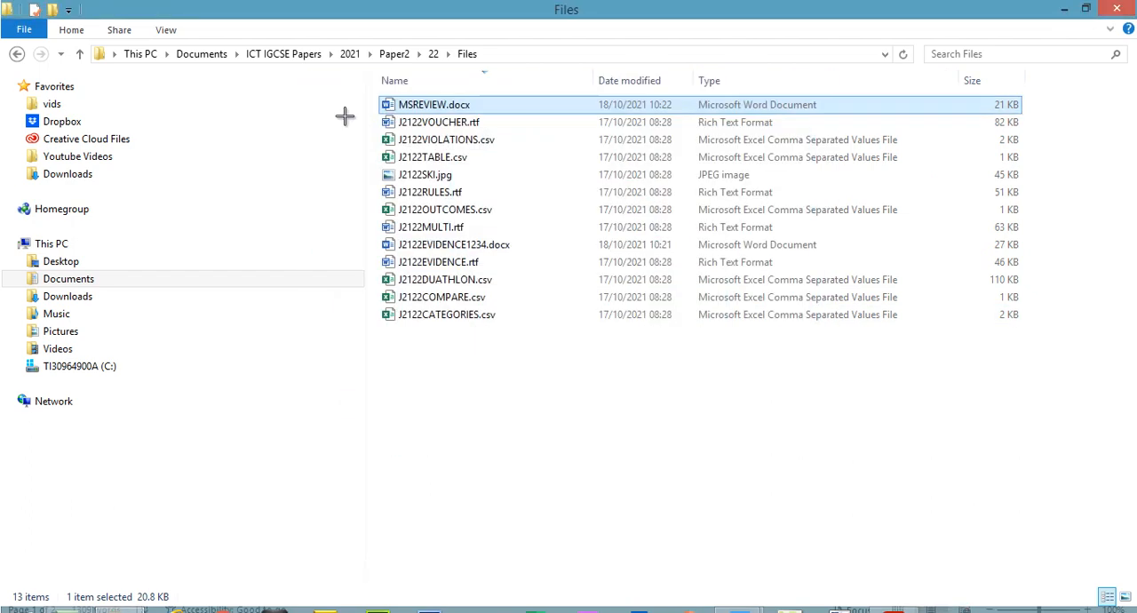
drag(295, 33, 983, 156)
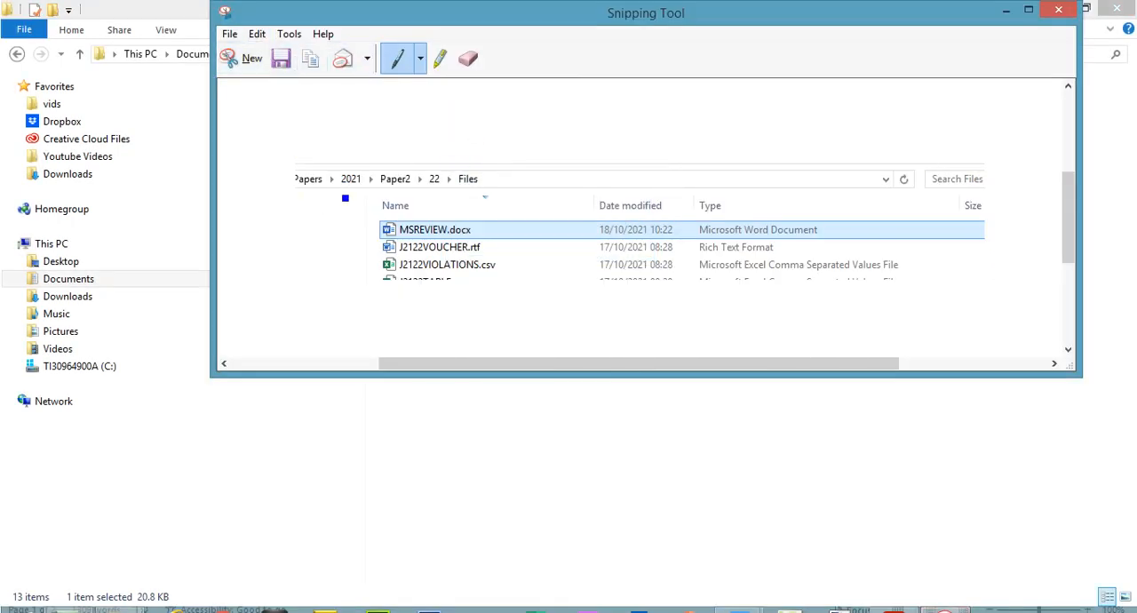
click(248, 58)
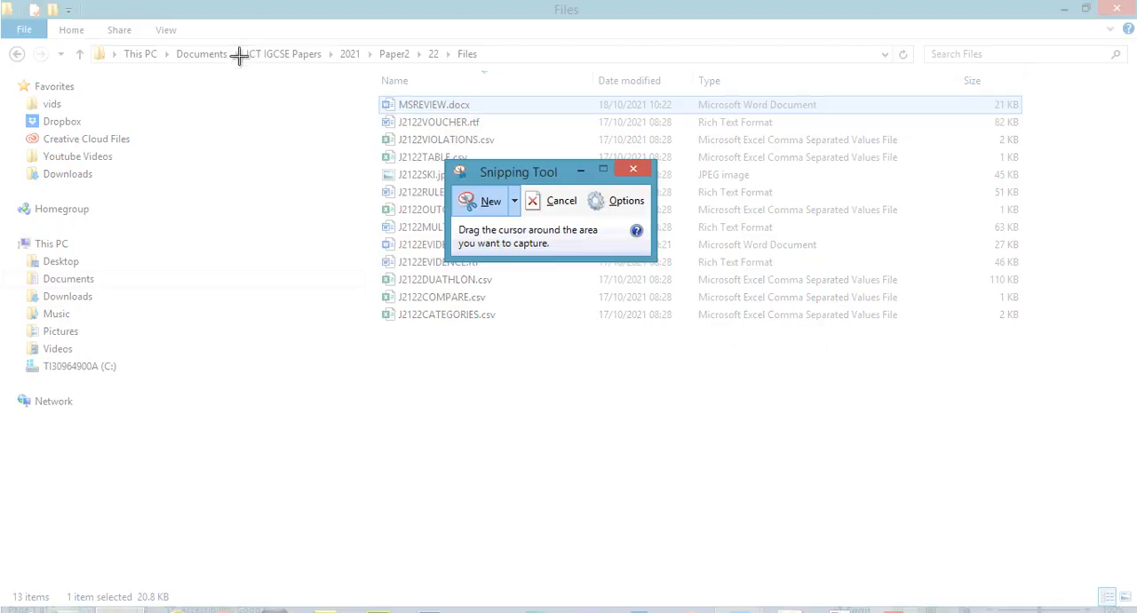
drag(240, 37, 1037, 172)
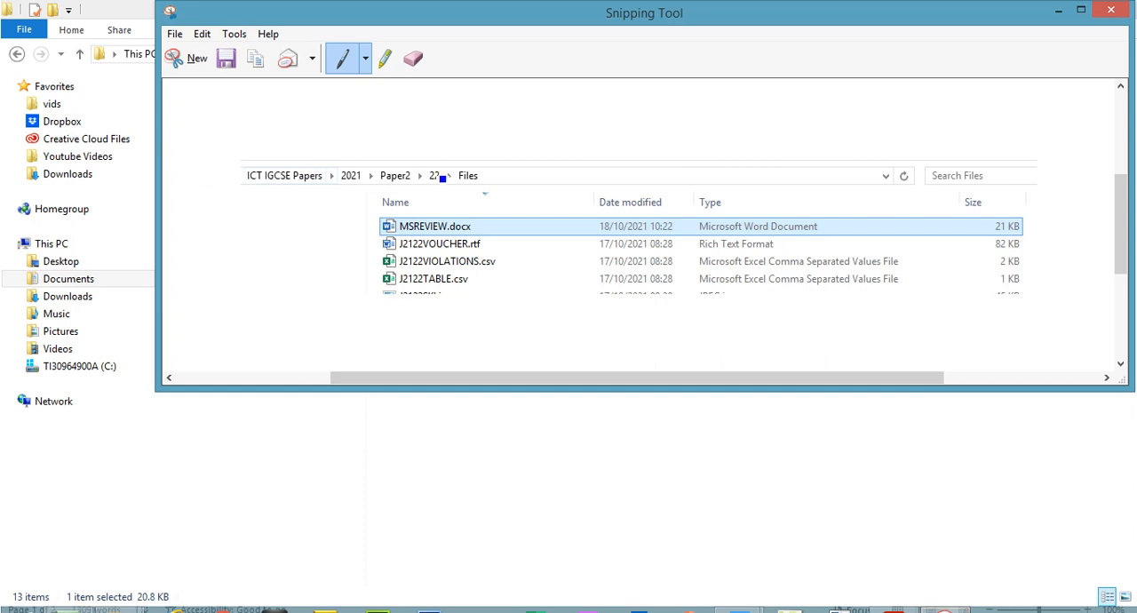
click(202, 34)
click(218, 50)
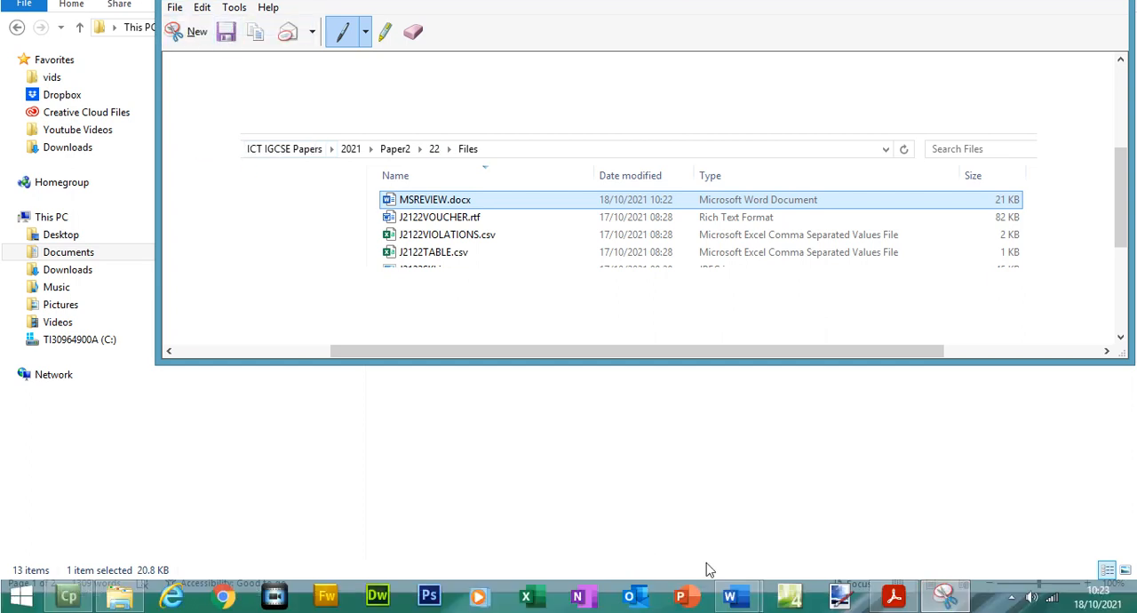
- Paste the saved-file screenshot under EVIDENCE 2 in J2122EVIDENCE1234.docx and save the document
mouse_move(730, 596)
click(684, 551)
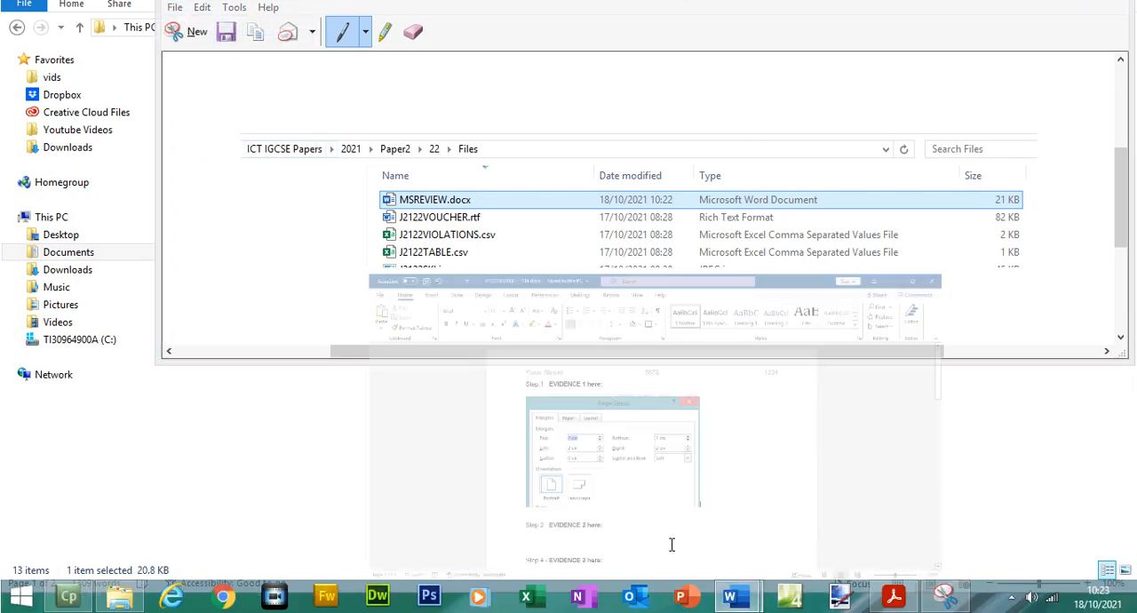
click(442, 505)
key(ctrl+v)
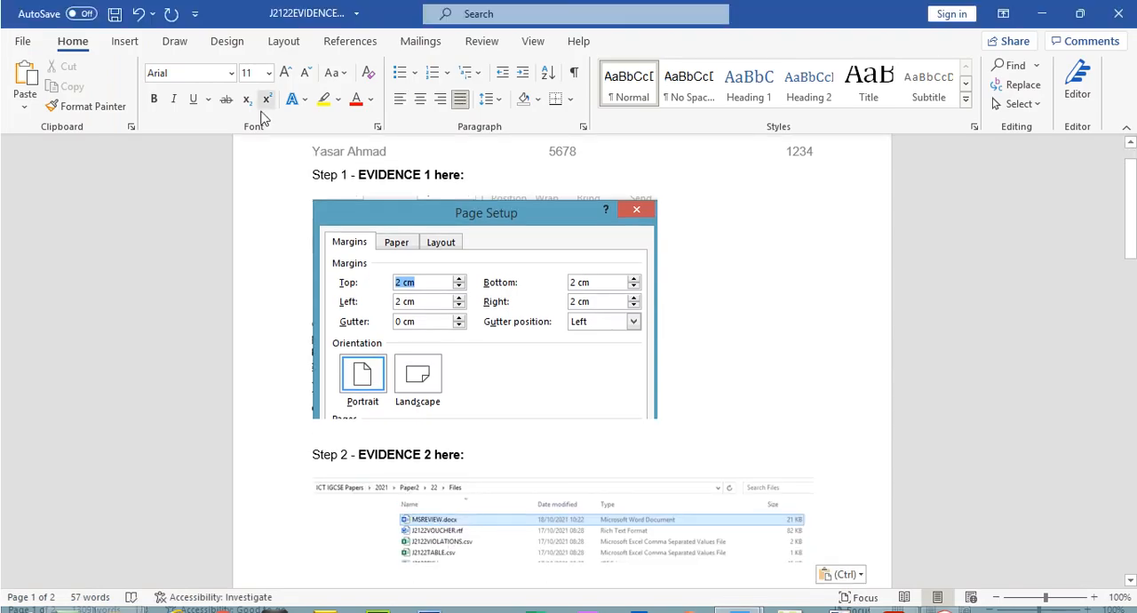
click(115, 14)
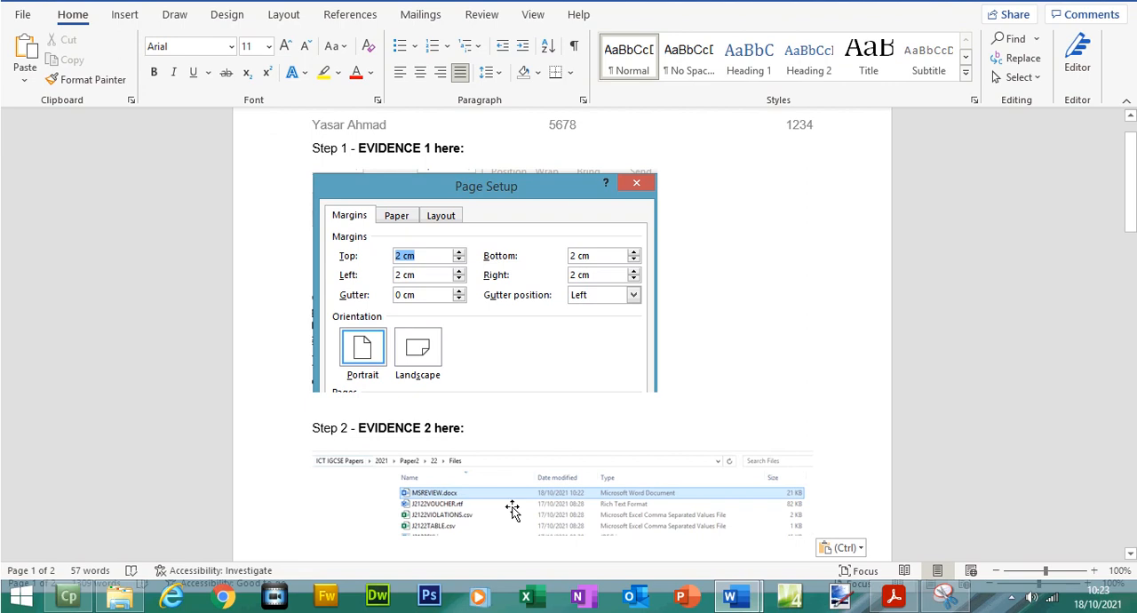
- Return to the exam paper and highlight the whole EVIDENCE 2 instruction about the saved-file screenshot
scroll(644, 430, down, 3)
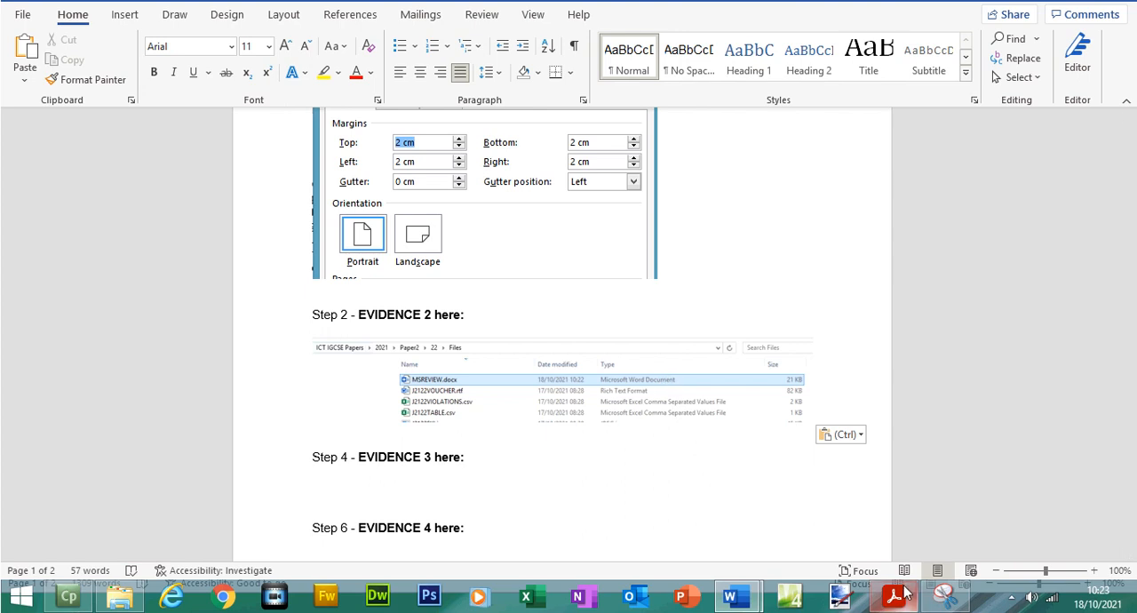
mouse_move(736, 597)
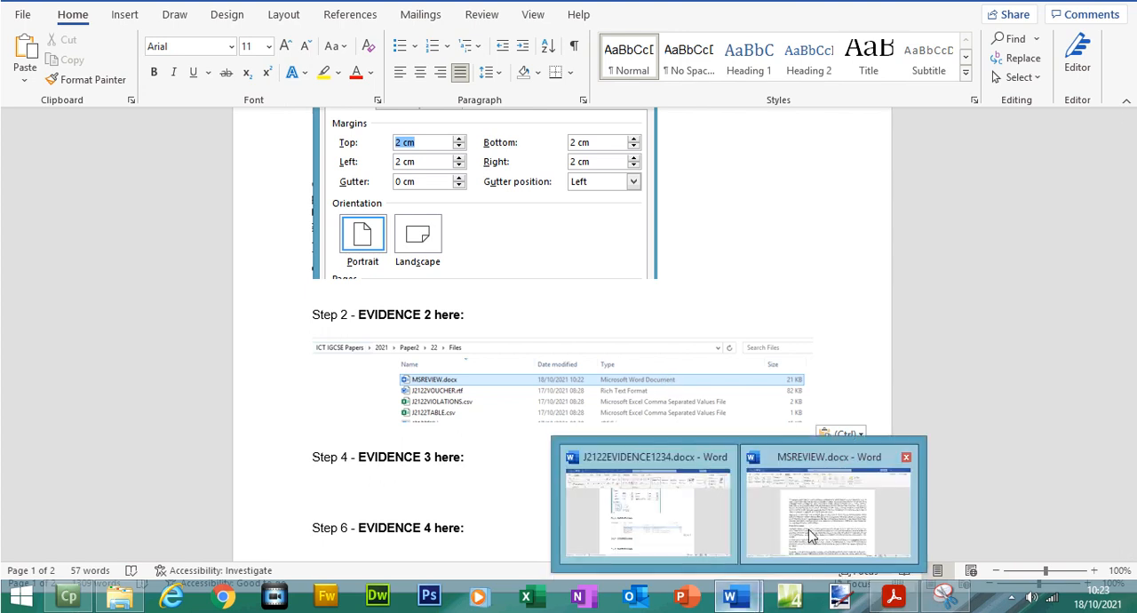
click(810, 535)
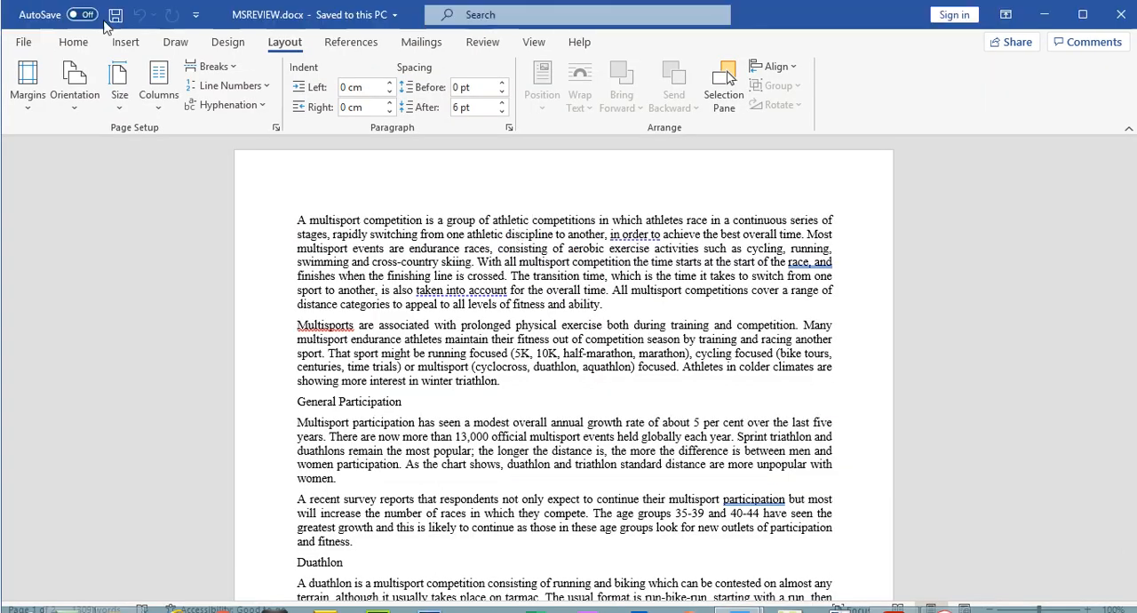
key(alt+Tab)
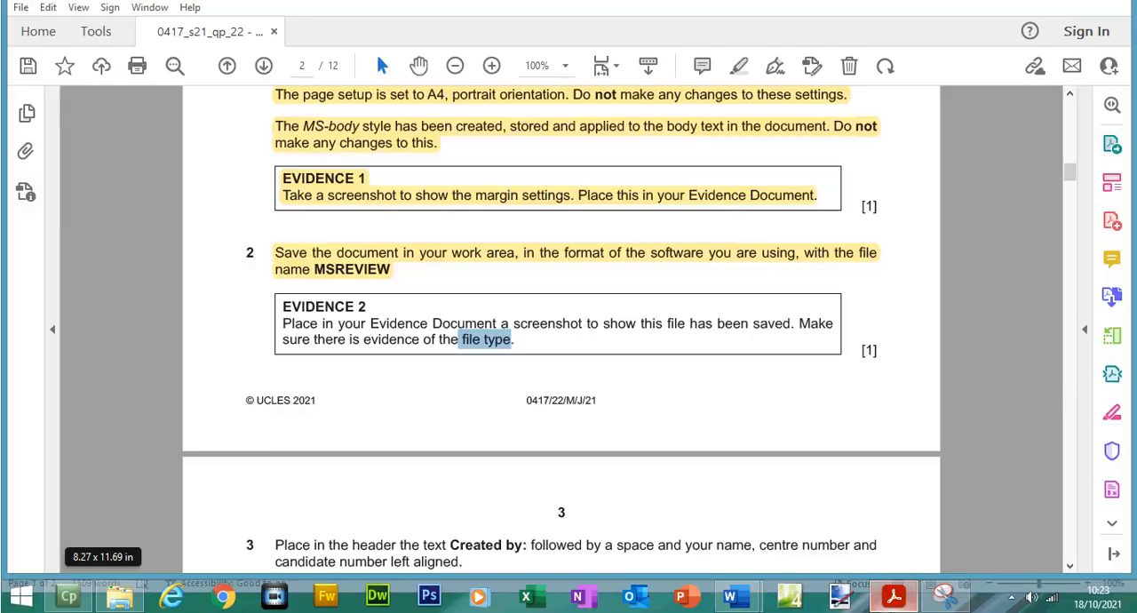
drag(280, 305, 515, 343)
click(740, 69)
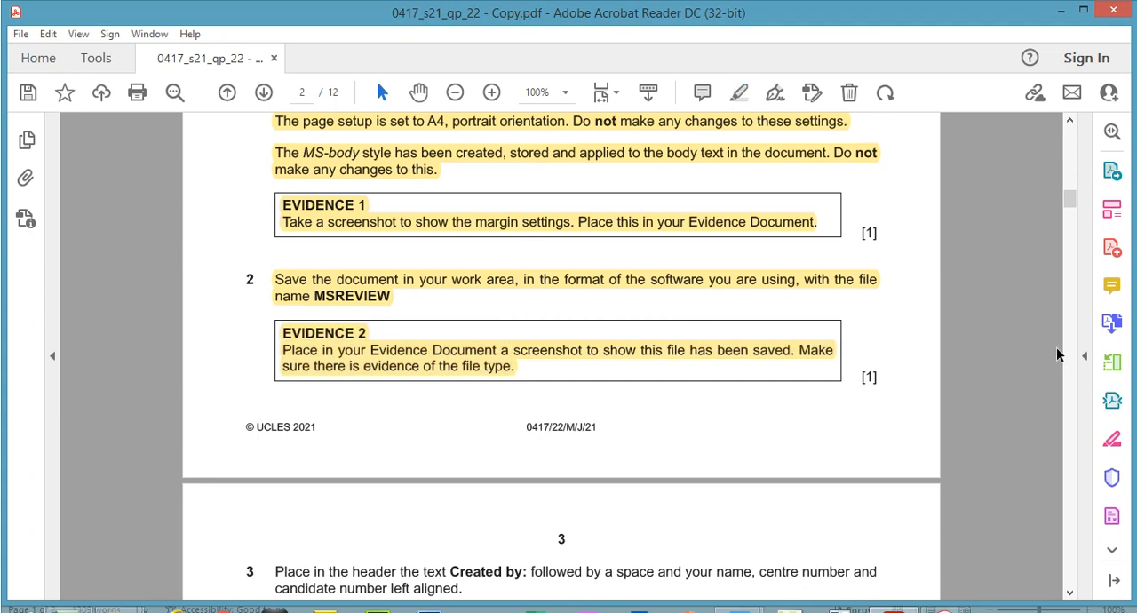
- Consult question 3 in the exam paper, then insert a Blank (Three Columns) header in MSREVIEW.docx
drag(1073, 205, 1076, 219)
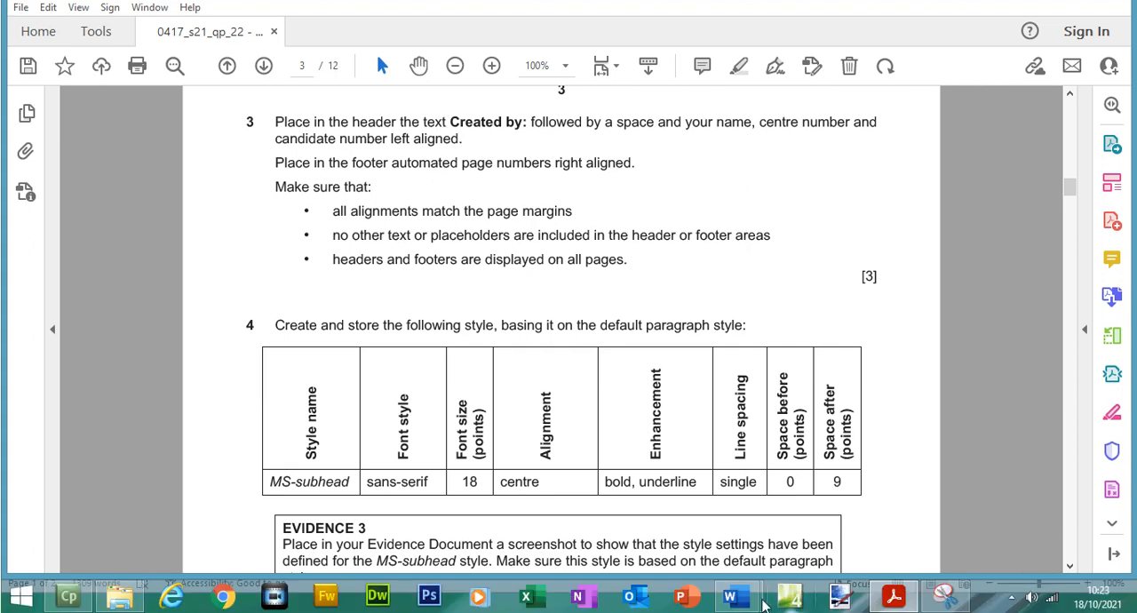
mouse_move(731, 612)
click(771, 537)
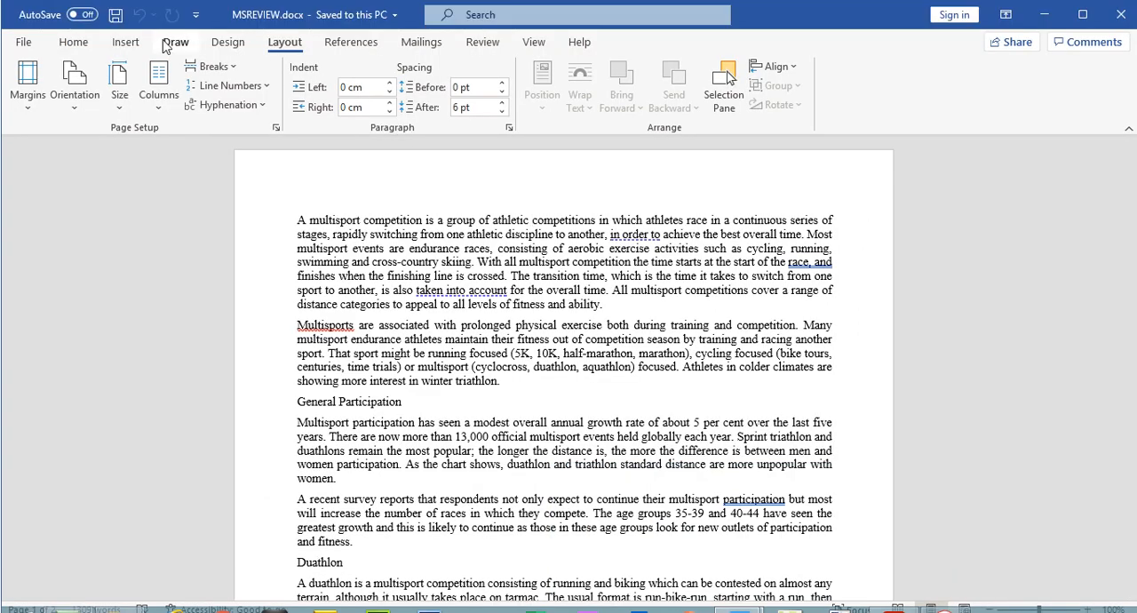
click(129, 17)
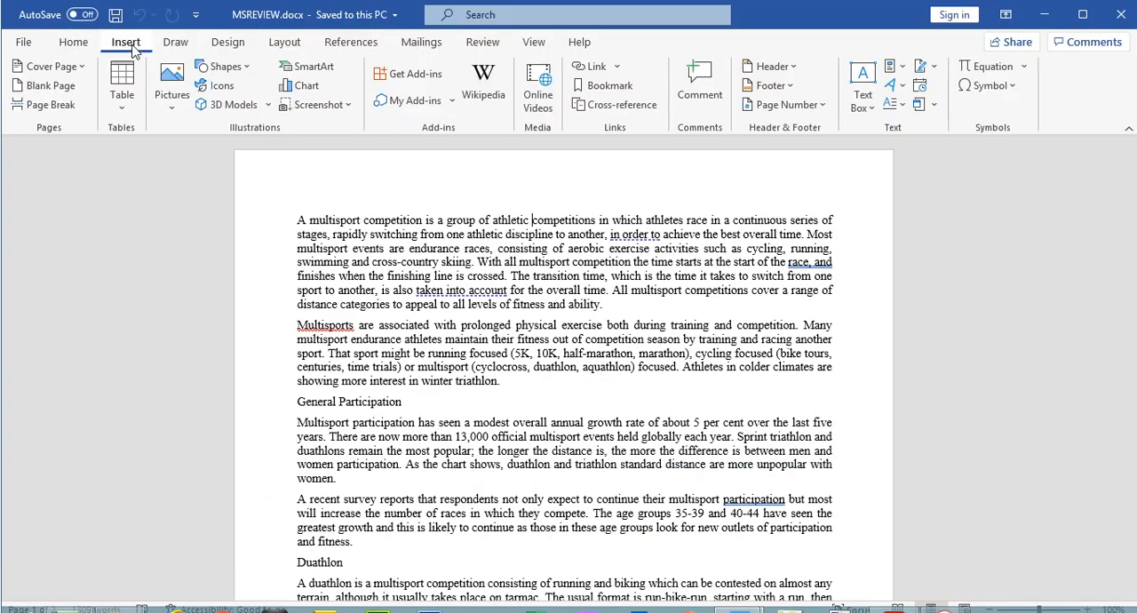
click(769, 67)
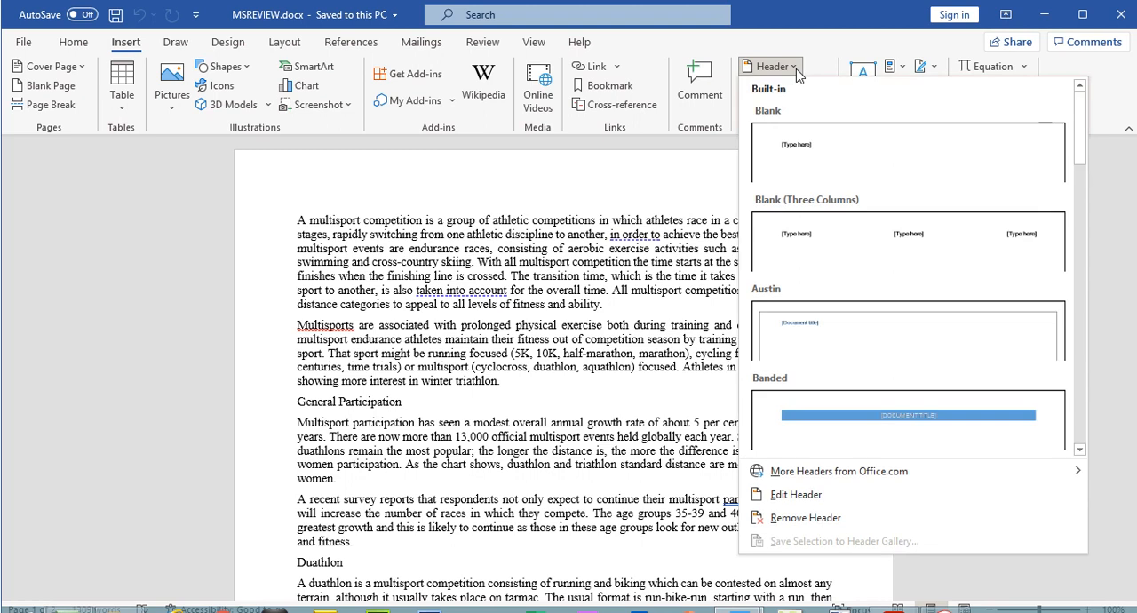
click(847, 249)
click(575, 195)
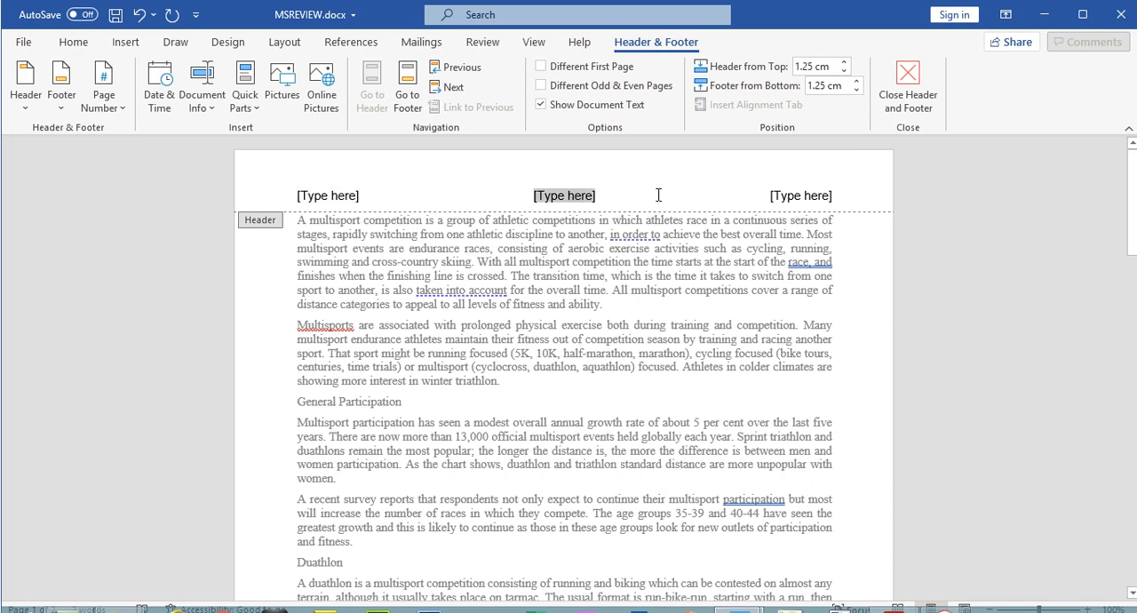
click(789, 190)
- Copy "Created by:" from question 3 of the exam paper, paste it as text only into the left-aligned header placeholder, and add the full name
click(894, 597)
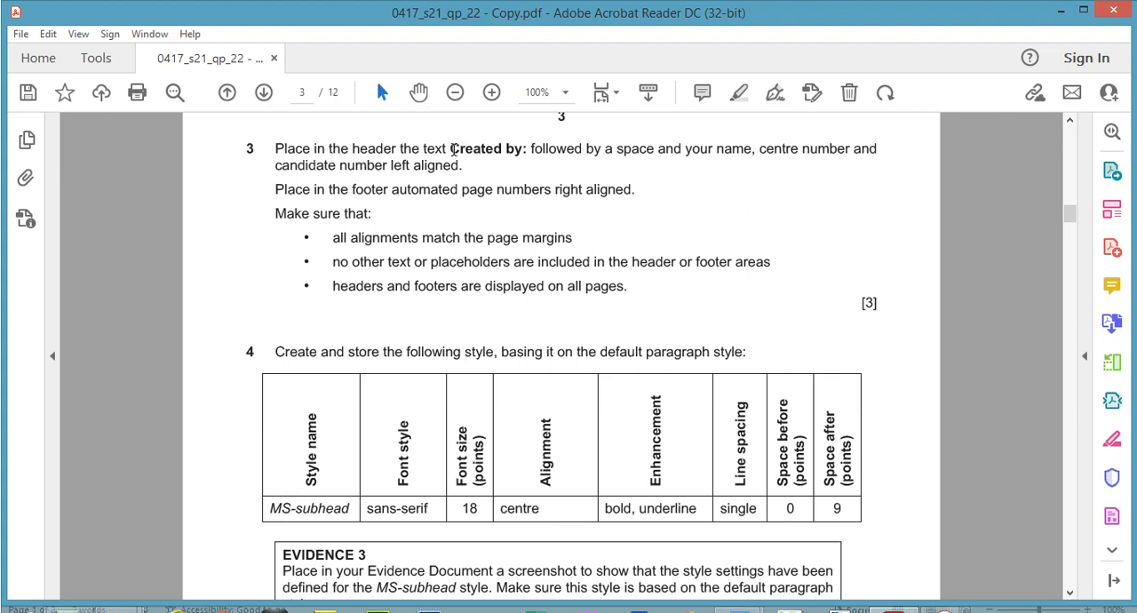
drag(452, 150, 525, 152)
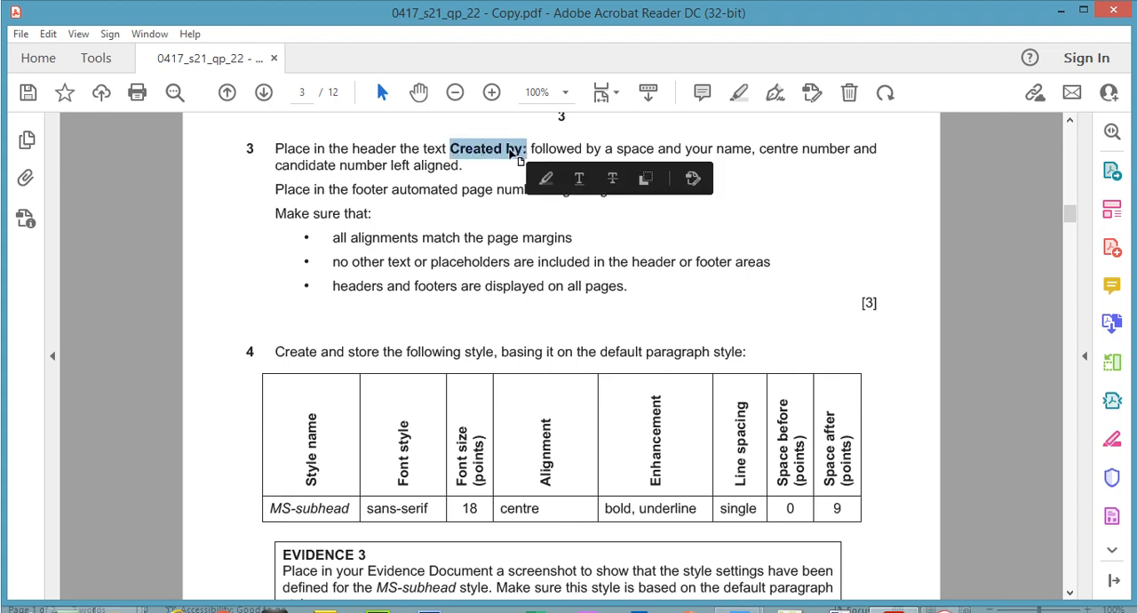
right_click(522, 153)
click(544, 168)
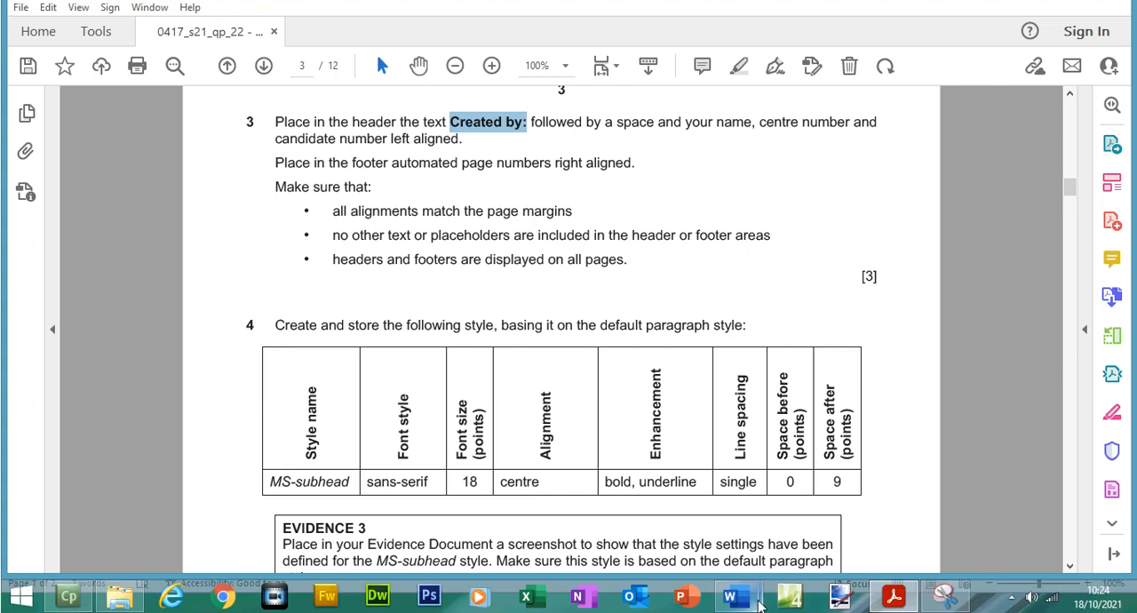
click(818, 560)
click(349, 178)
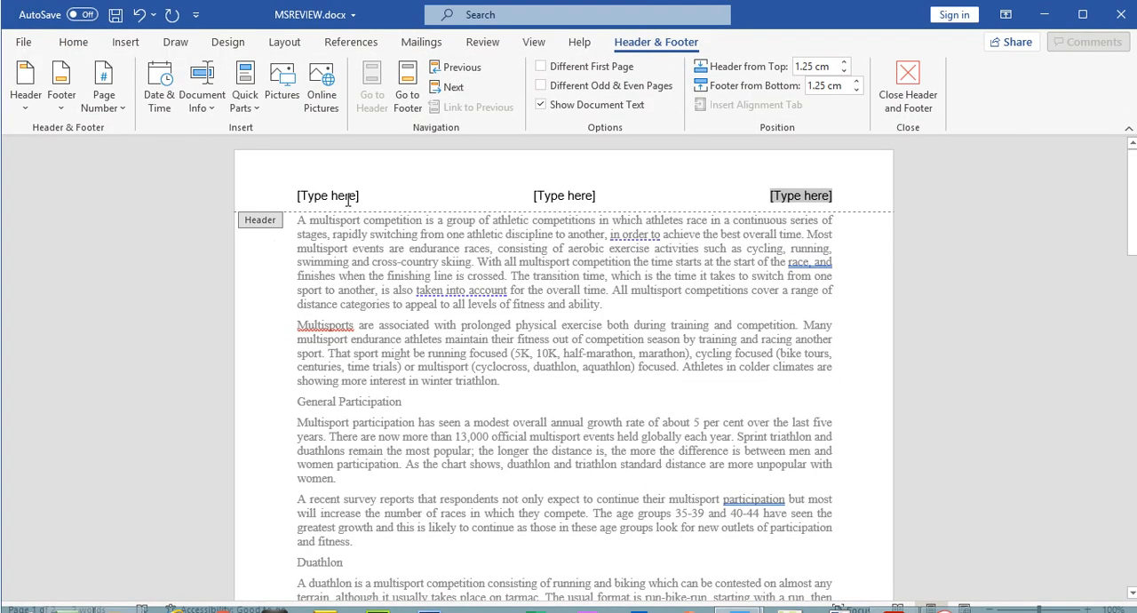
right_click(348, 204)
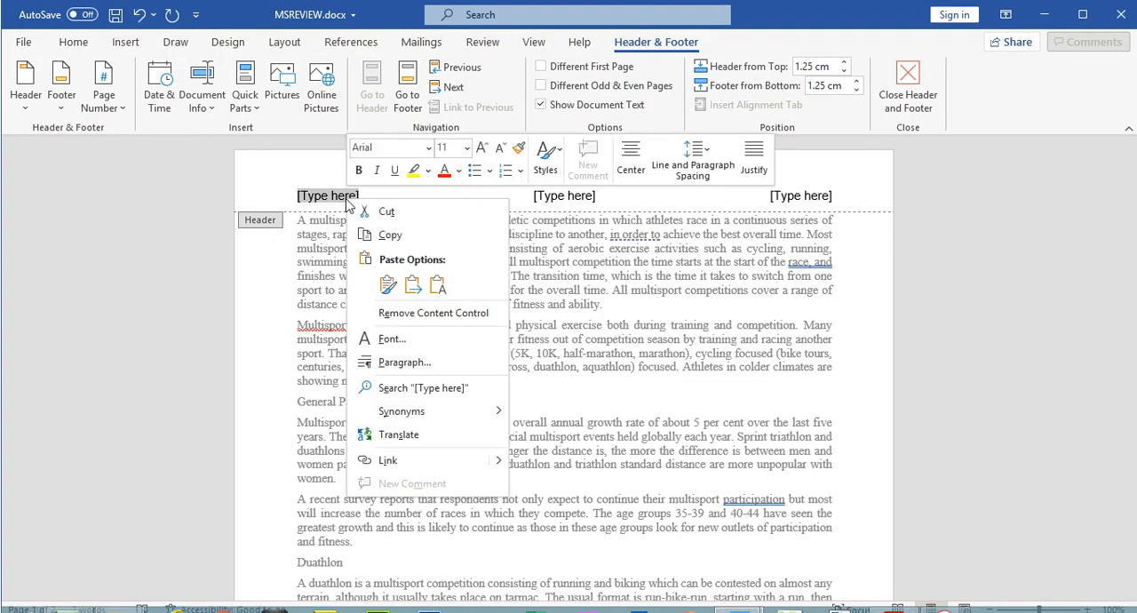
click(440, 285)
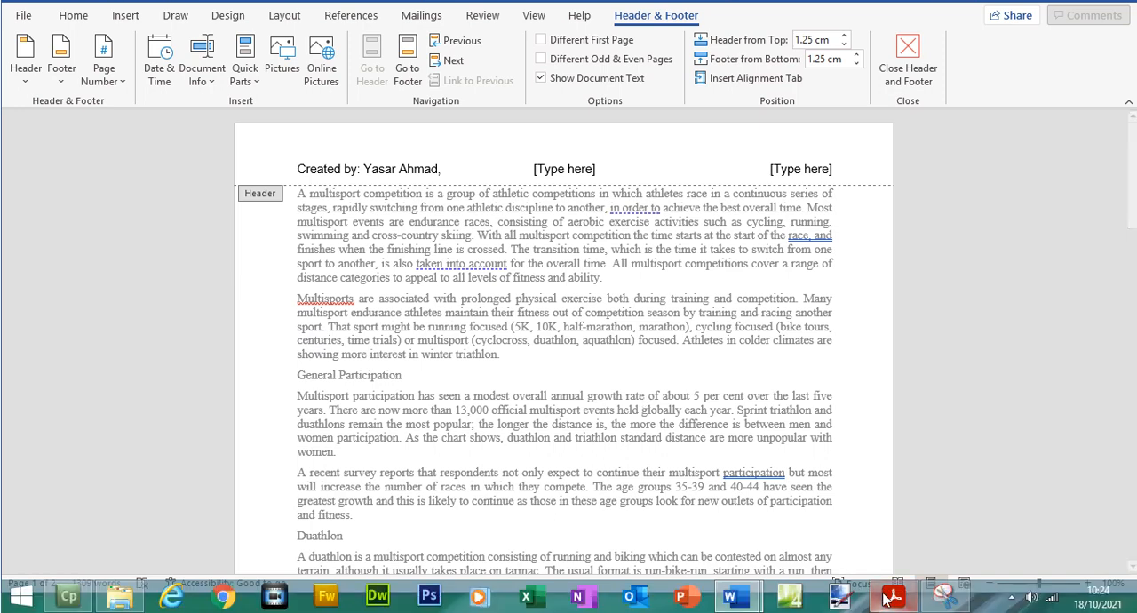
- Recheck question 3 in the exam paper and complete the left-aligned header text with the centre number and candidate number, separated by a comma
click(885, 599)
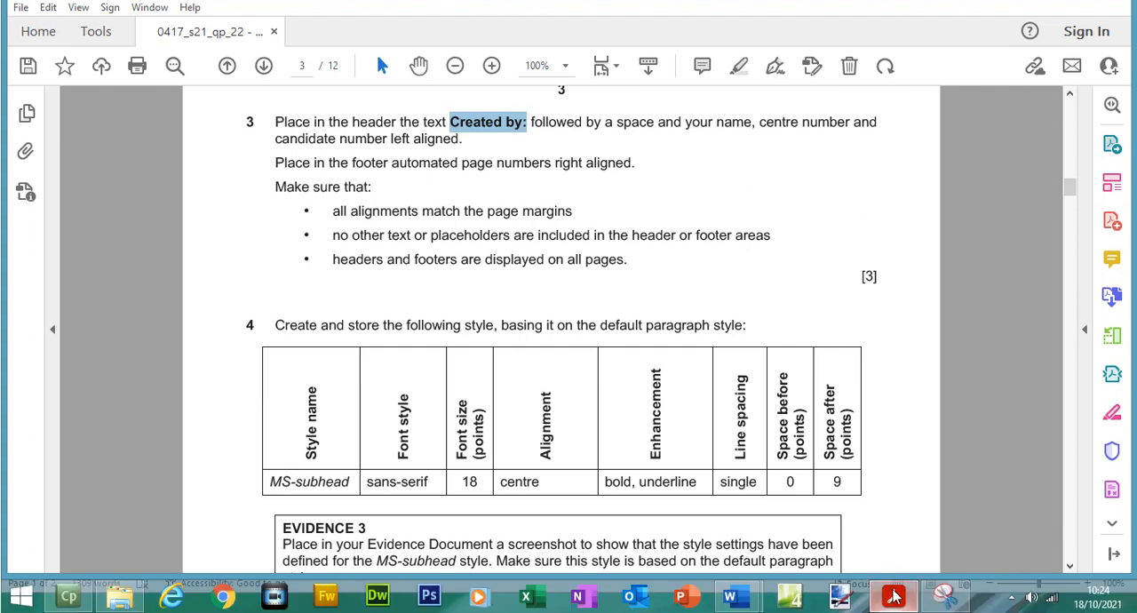
click(894, 598)
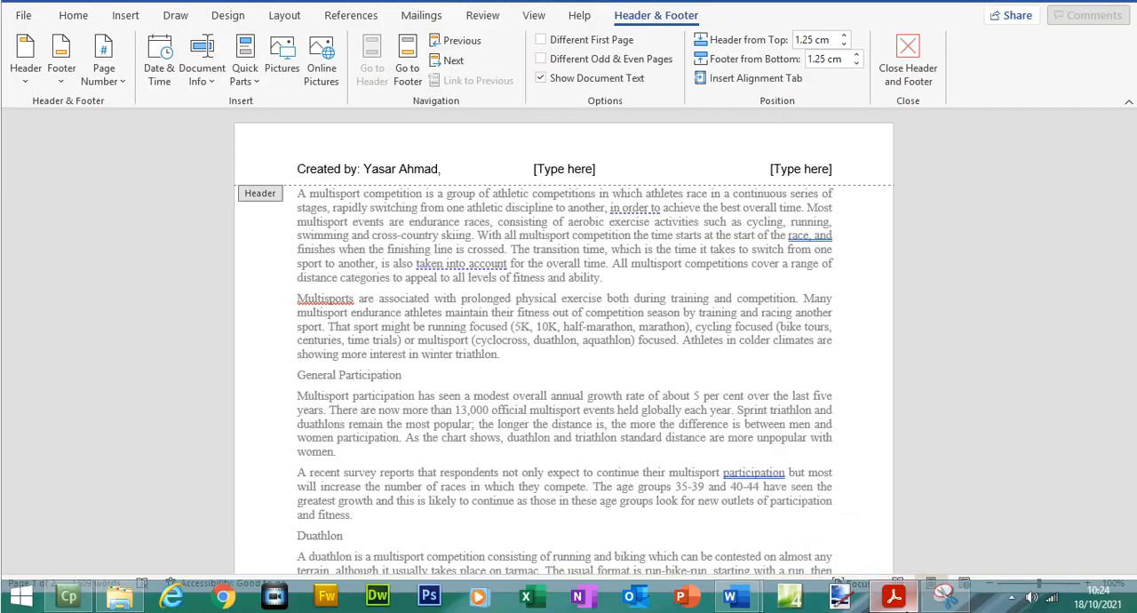
click(894, 597)
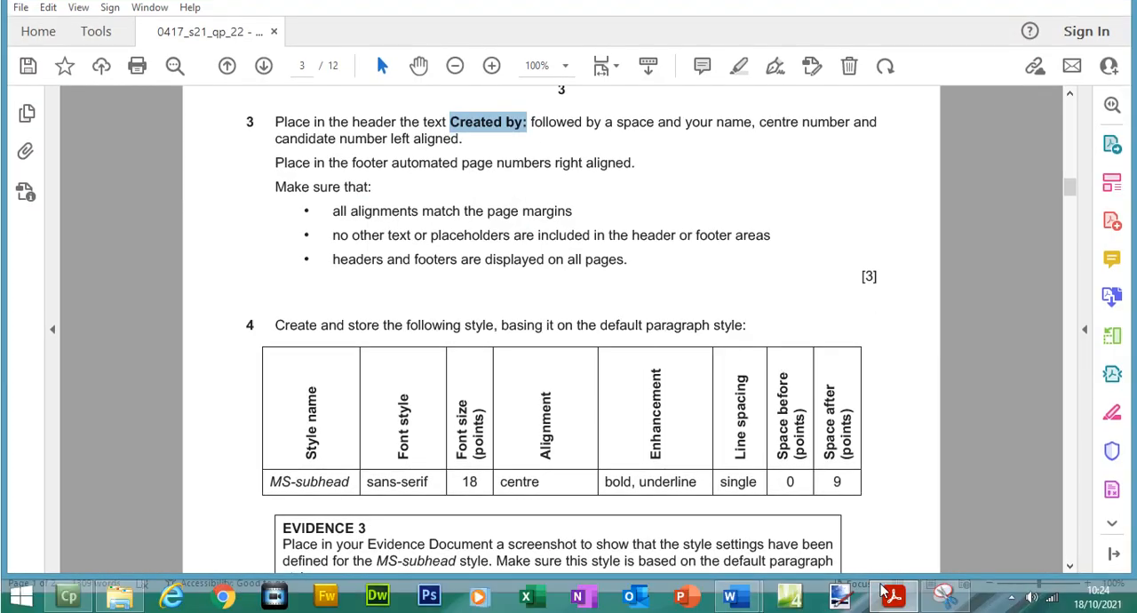
click(894, 597)
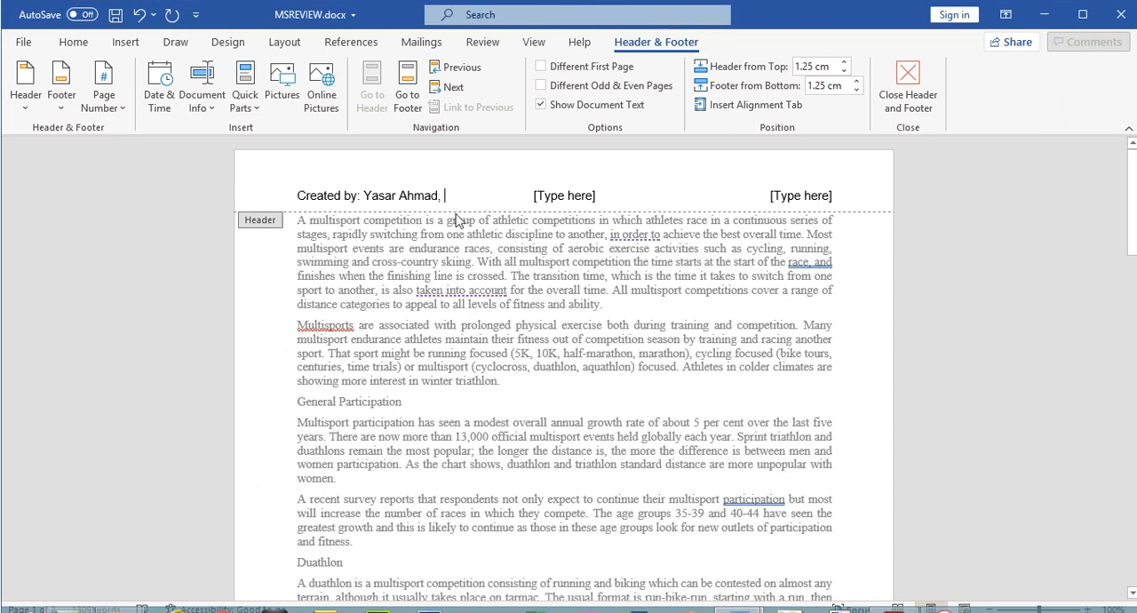
text(5678, 1234)
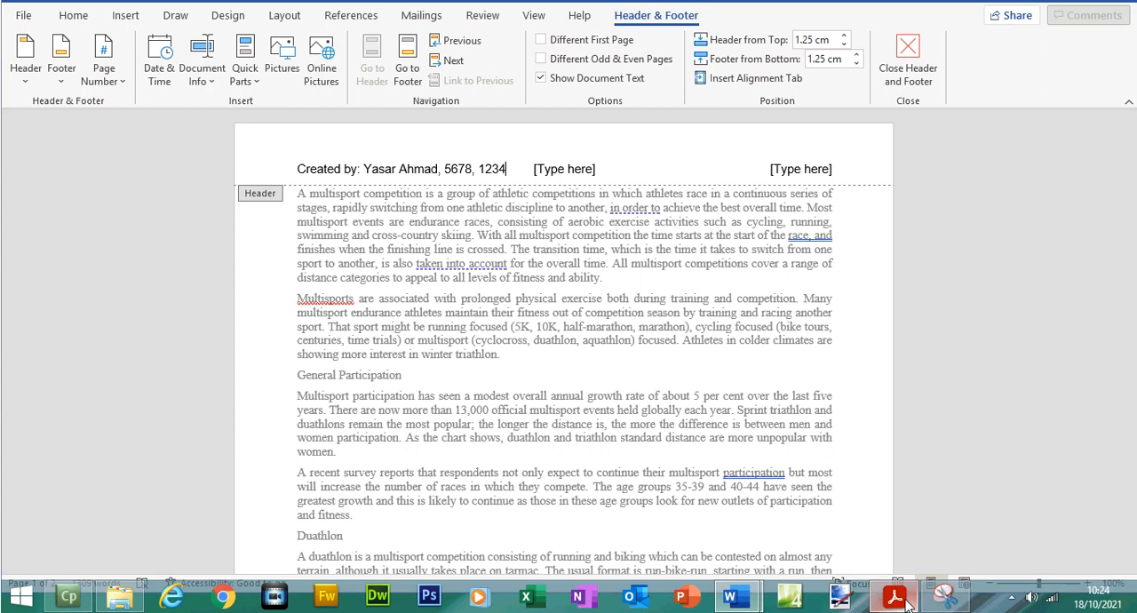
- In the exam paper, highlight the question 3 header instruction and select the words "placeholders are included in the header"
click(894, 597)
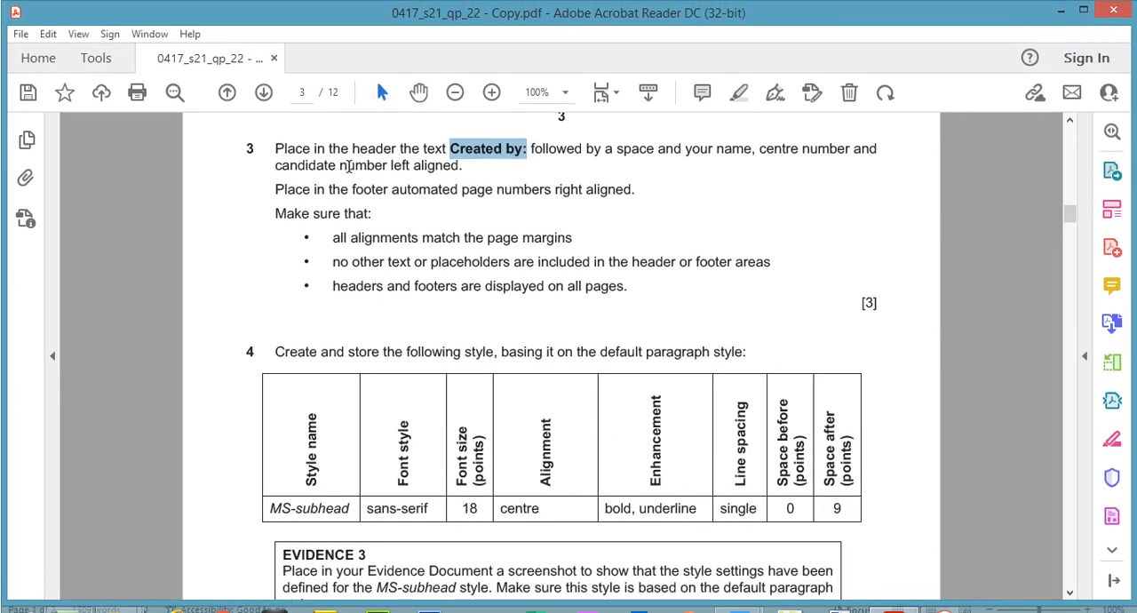
drag(280, 147, 463, 167)
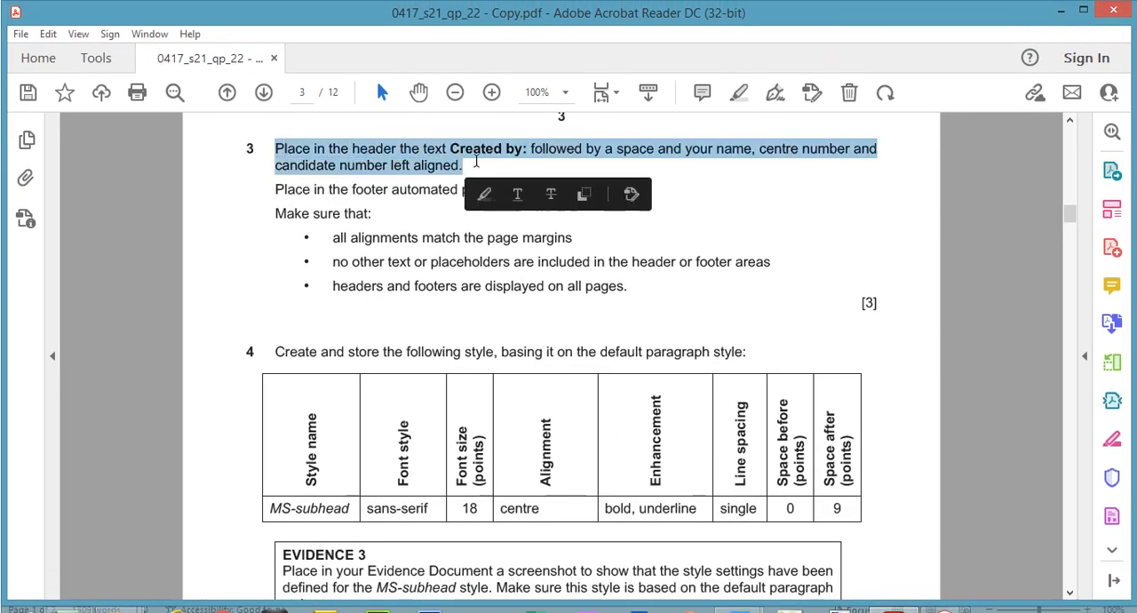
click(485, 194)
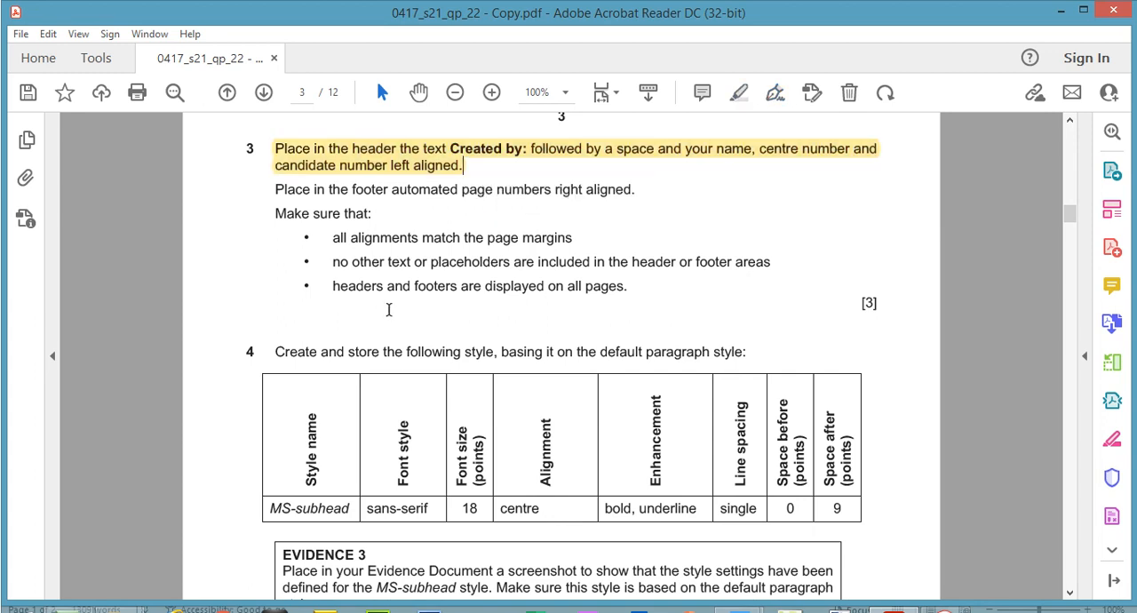
drag(439, 261, 675, 261)
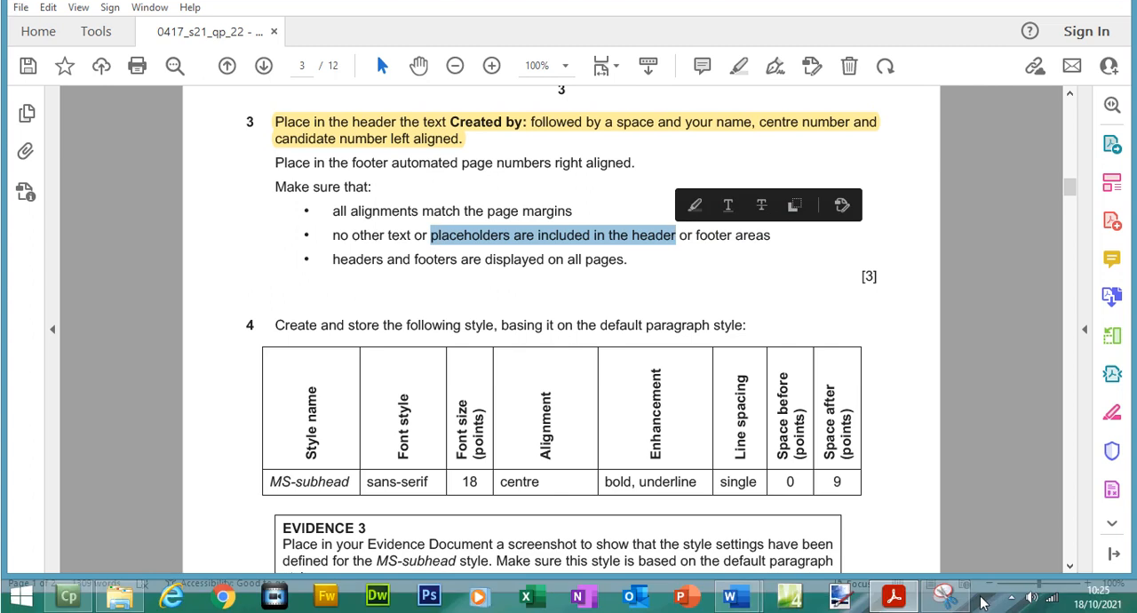
- Delete the unused centre and right-aligned placeholders from the MSREVIEW.docx header and close header editing
click(896, 598)
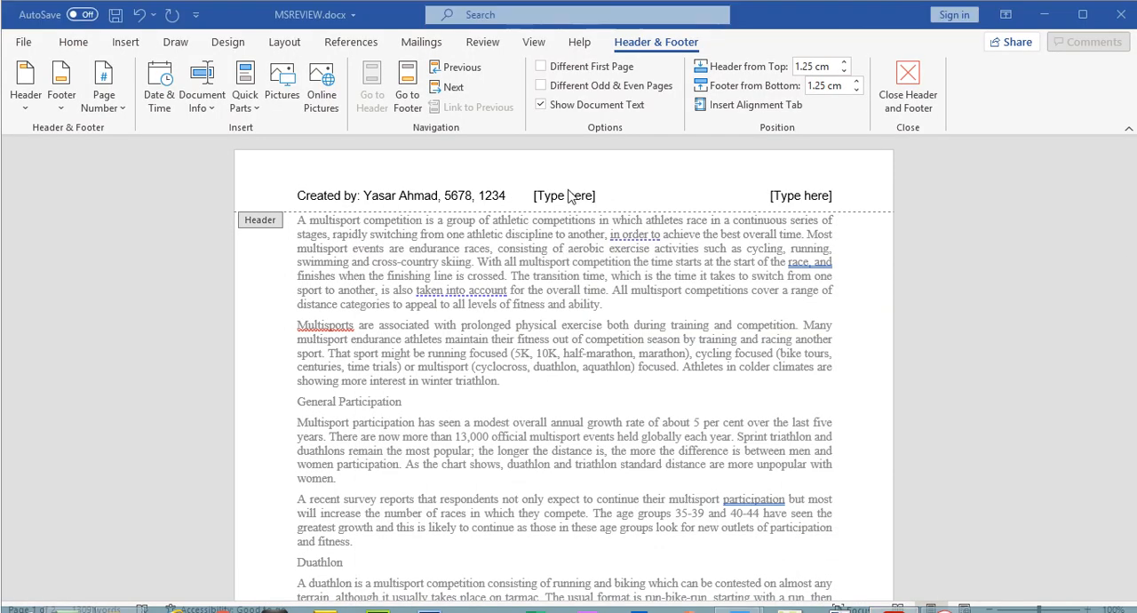
click(567, 192)
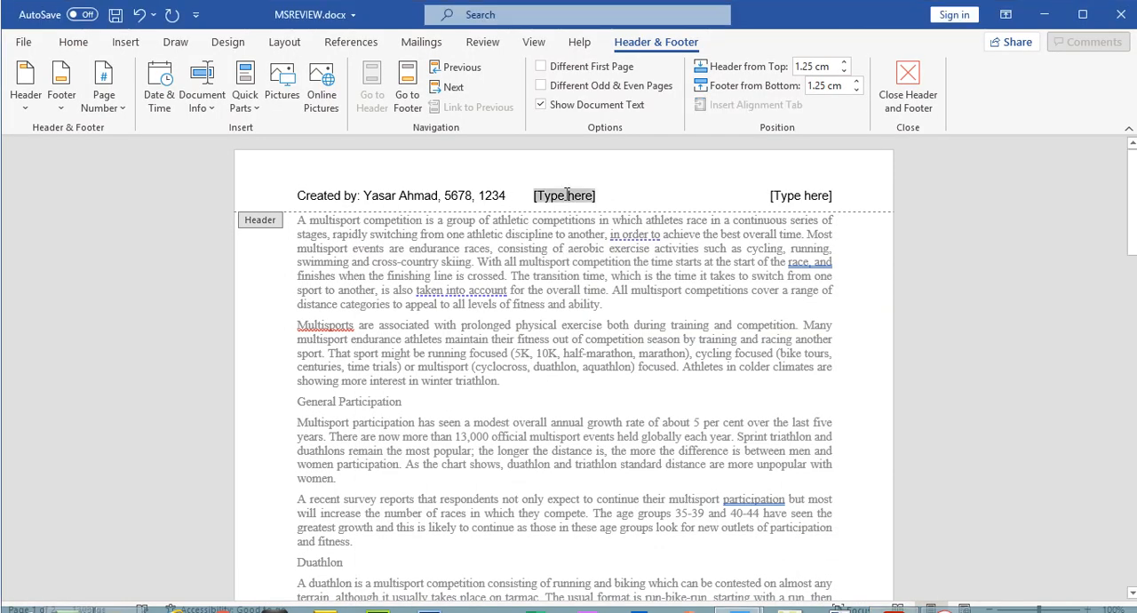
key(Delete)
click(796, 196)
key(Delete)
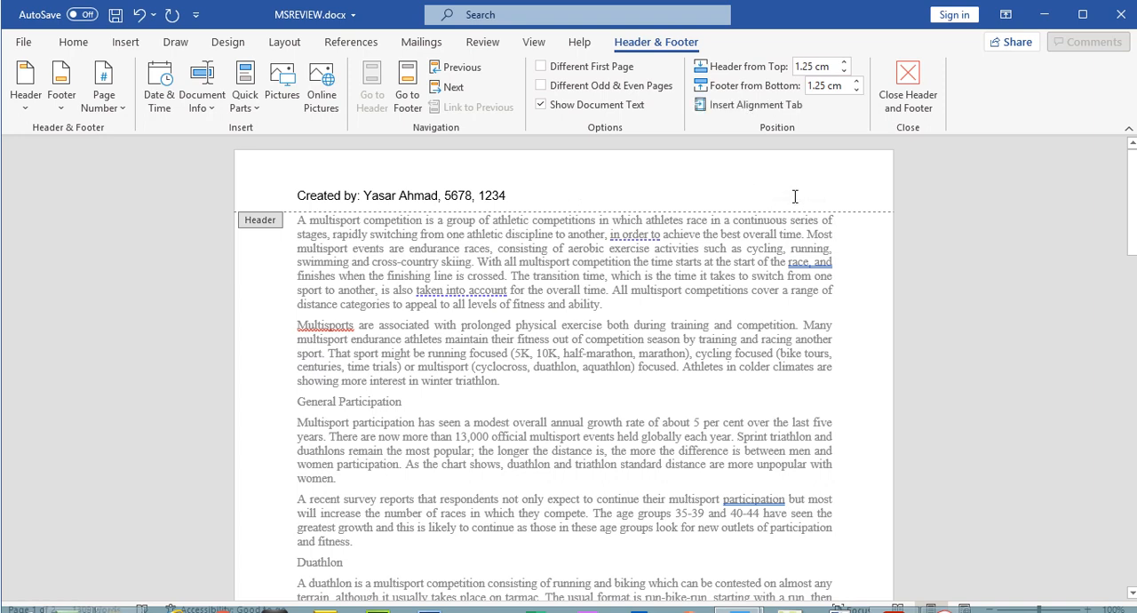
click(908, 89)
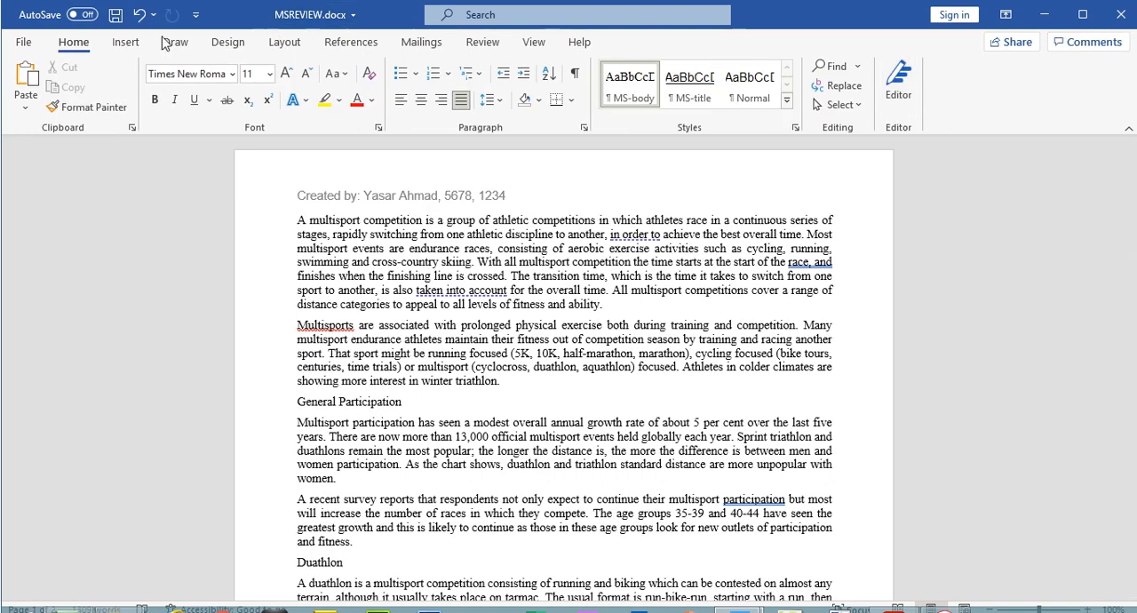
- Insert a Blank (Three Columns) footer in MSREVIEW.docx
click(135, 42)
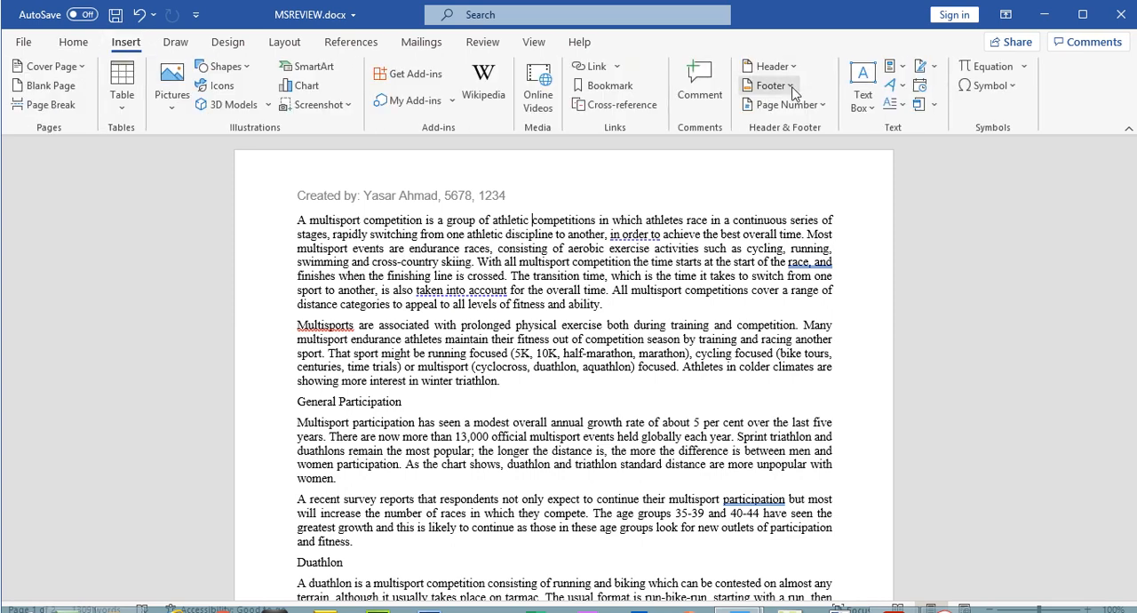
click(791, 87)
click(822, 289)
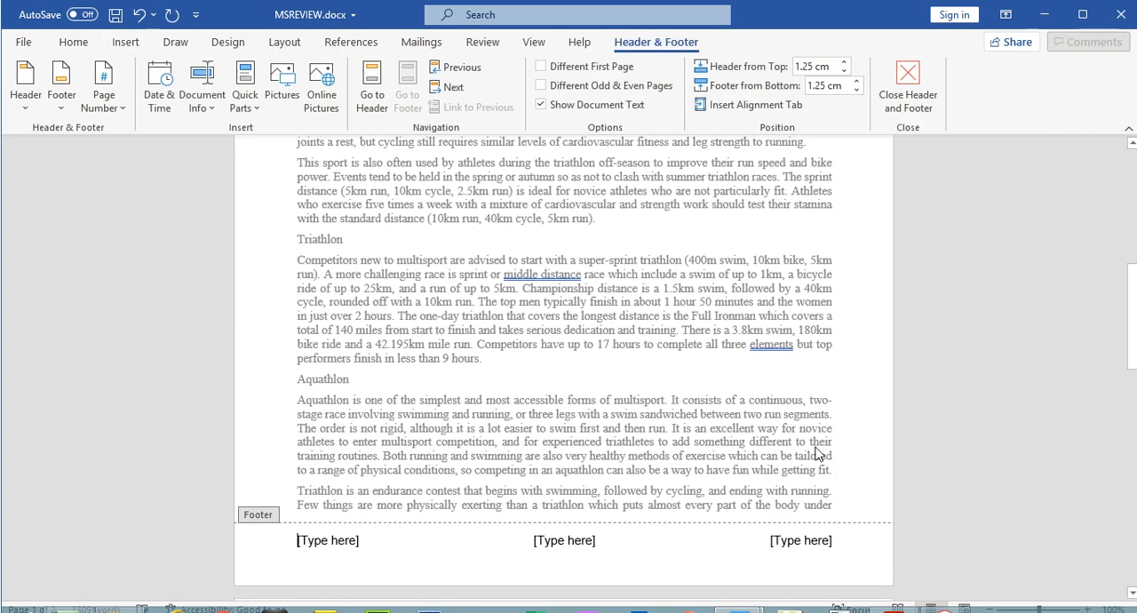
- Highlight the question 3 instruction "Place in the footer automated page numbers right aligned." in the exam paper
click(894, 599)
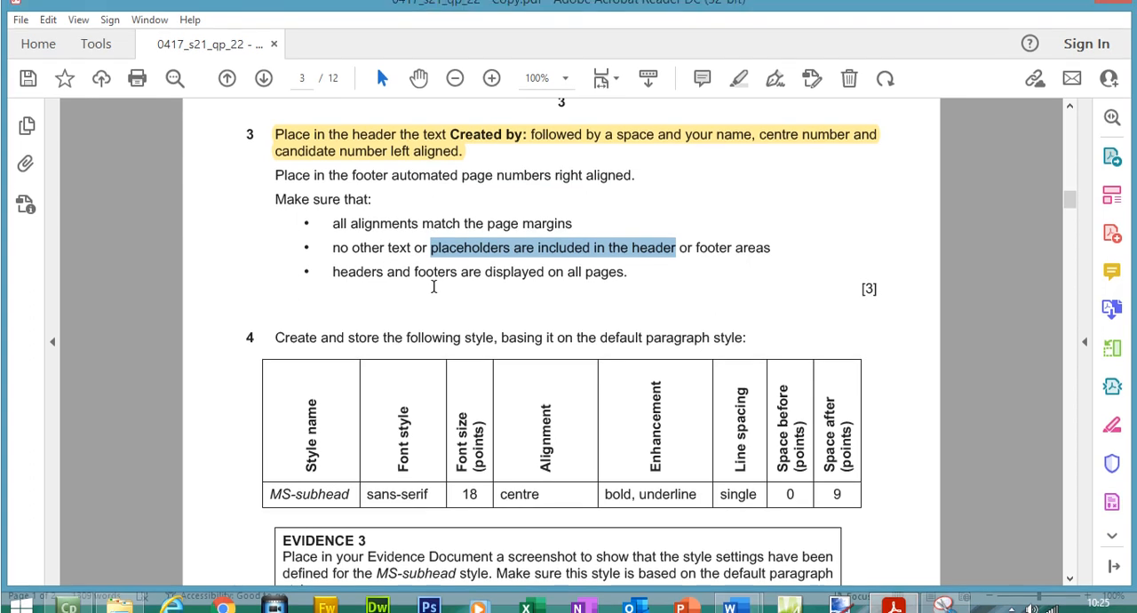
drag(278, 175, 637, 202)
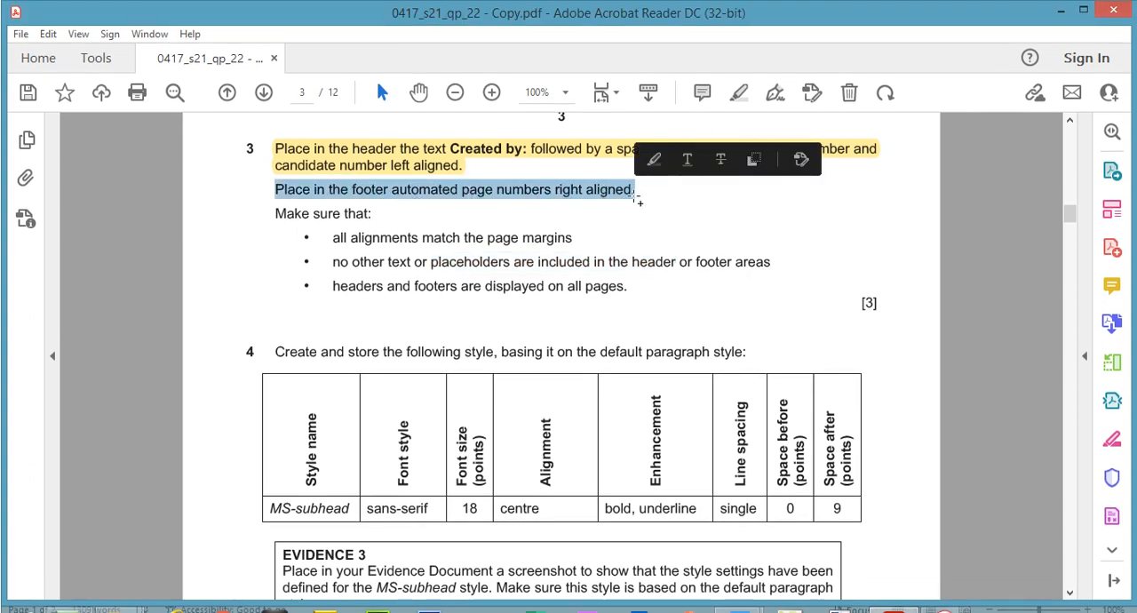
click(736, 95)
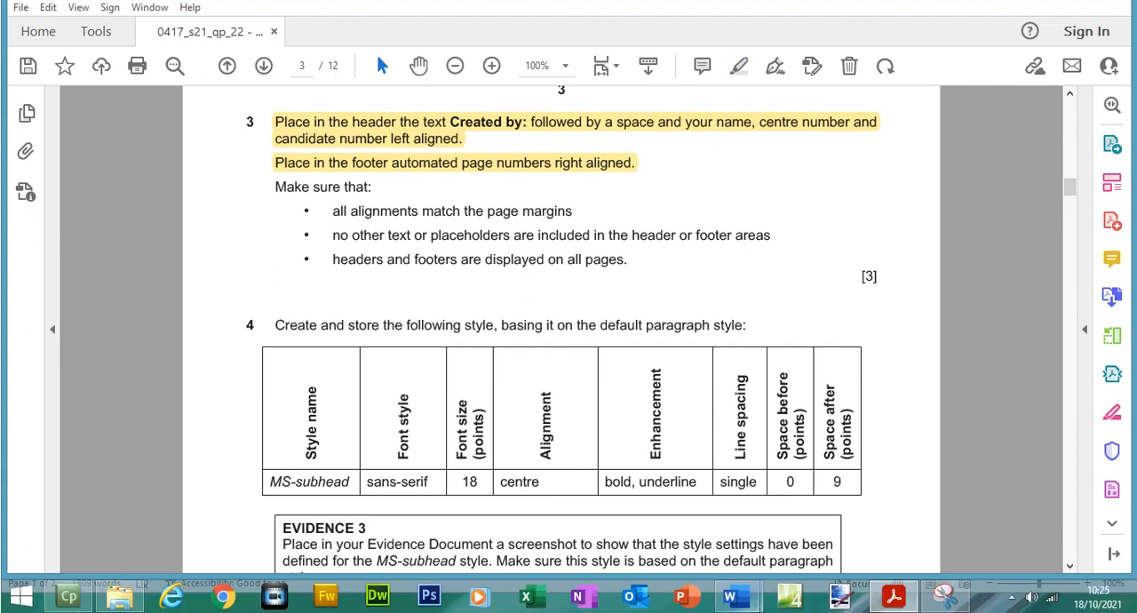
- Replace the right-aligned footer placeholder in MSREVIEW.docx with an automatic Plain Number page number at the current position
mouse_move(753, 604)
click(828, 515)
click(809, 518)
click(104, 81)
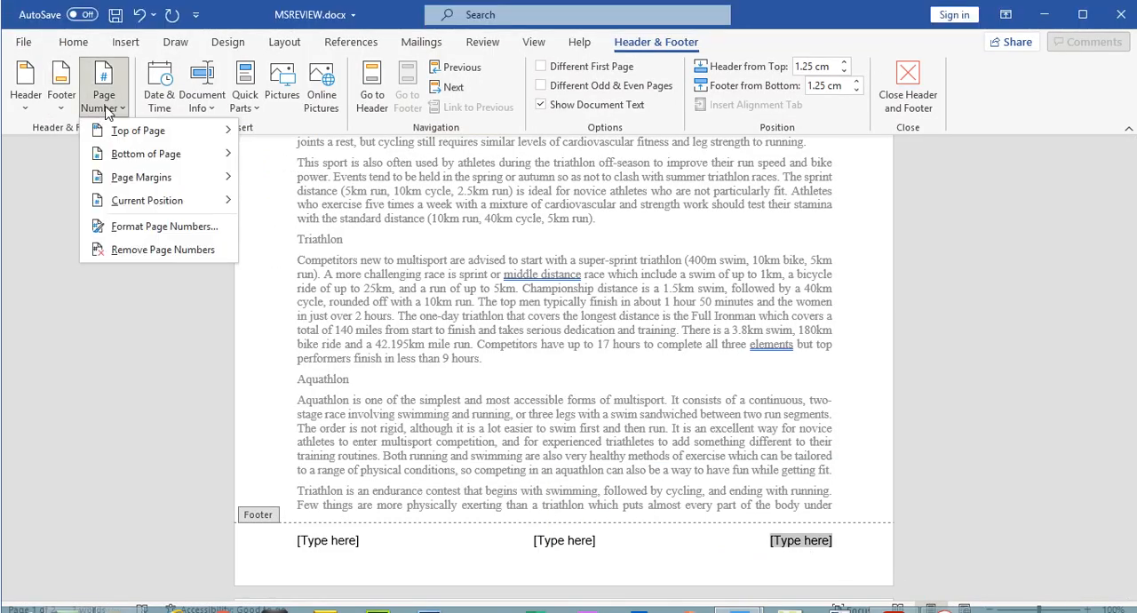
mouse_move(189, 202)
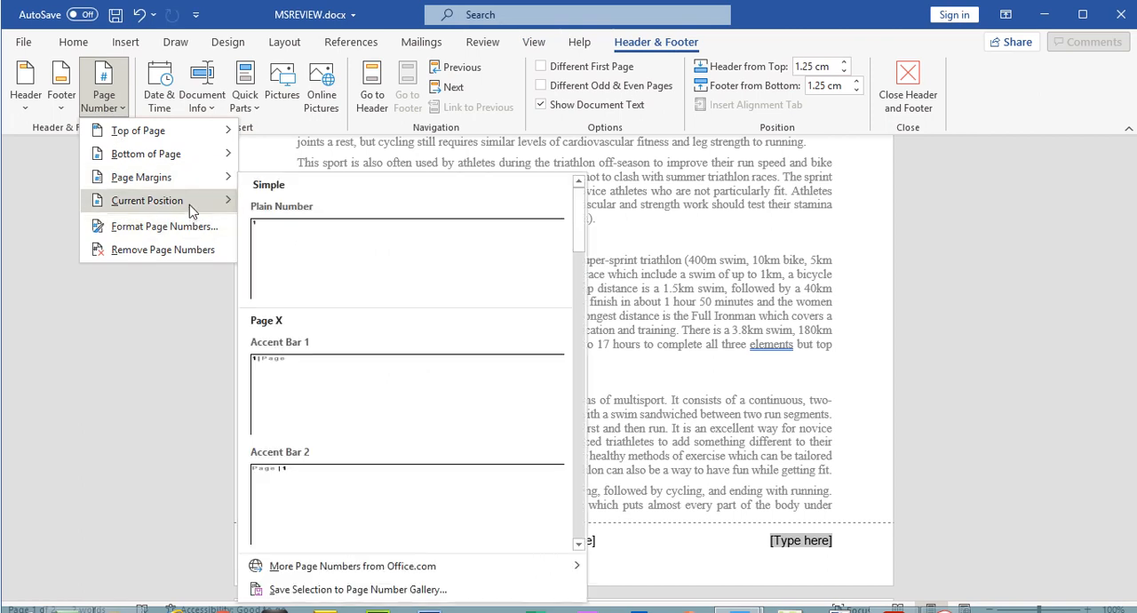
click(300, 263)
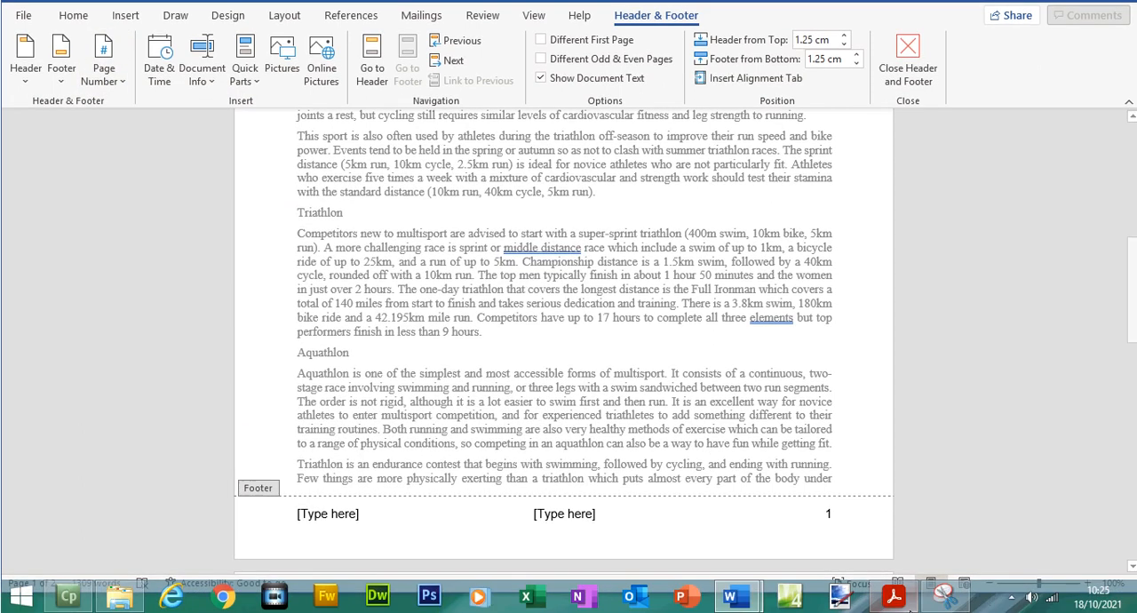
- Check question 3 in the exam paper, then delete the unused left and centre footer placeholders in MSREVIEW.docx and close footer editing
click(892, 598)
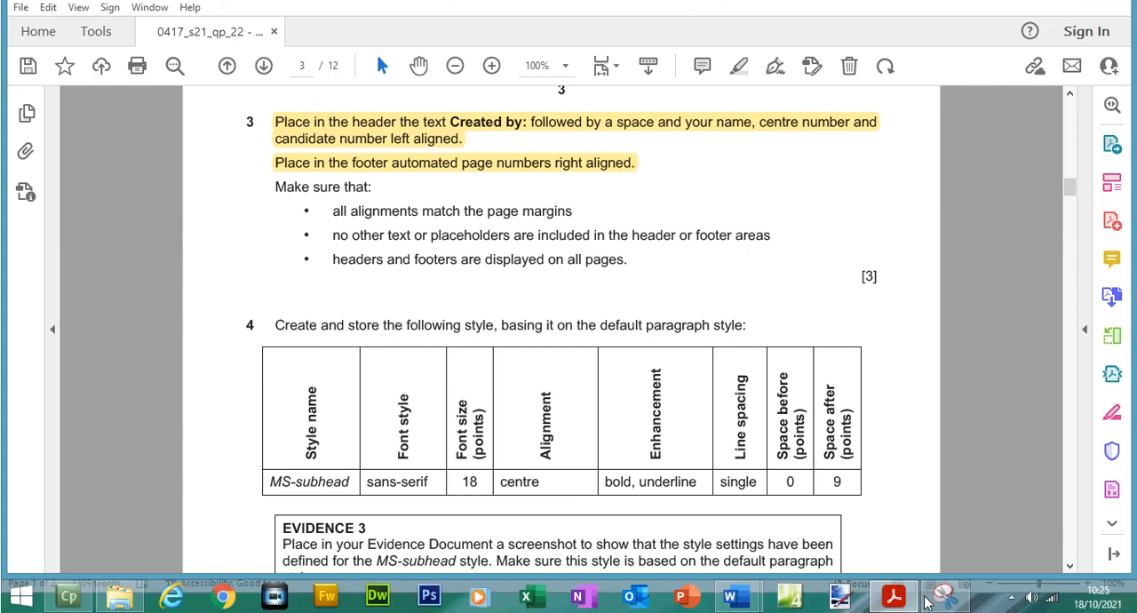
click(894, 596)
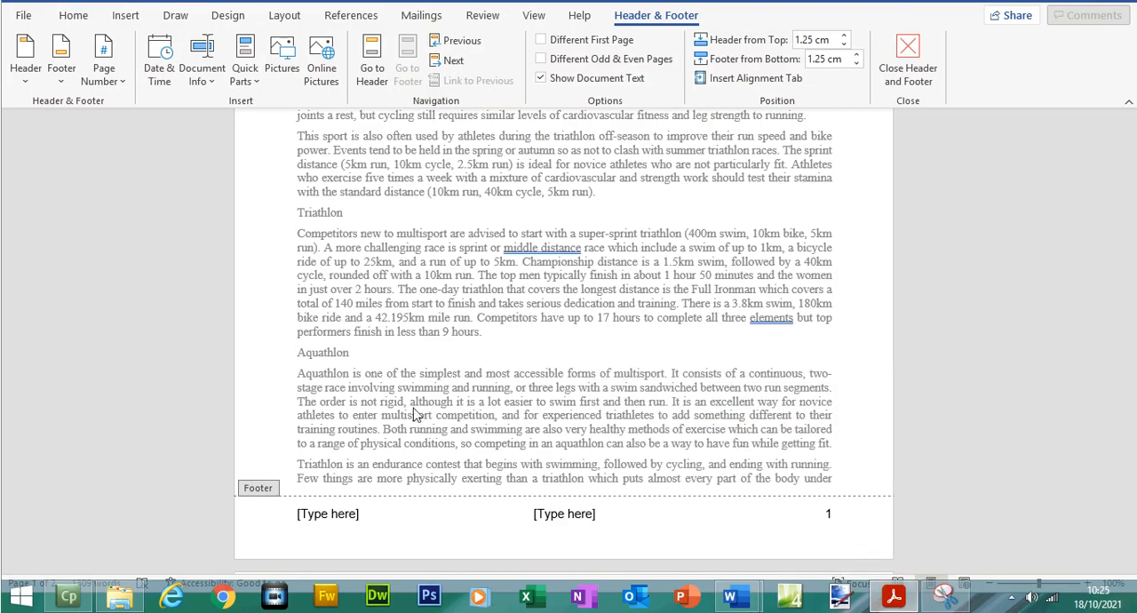
click(326, 515)
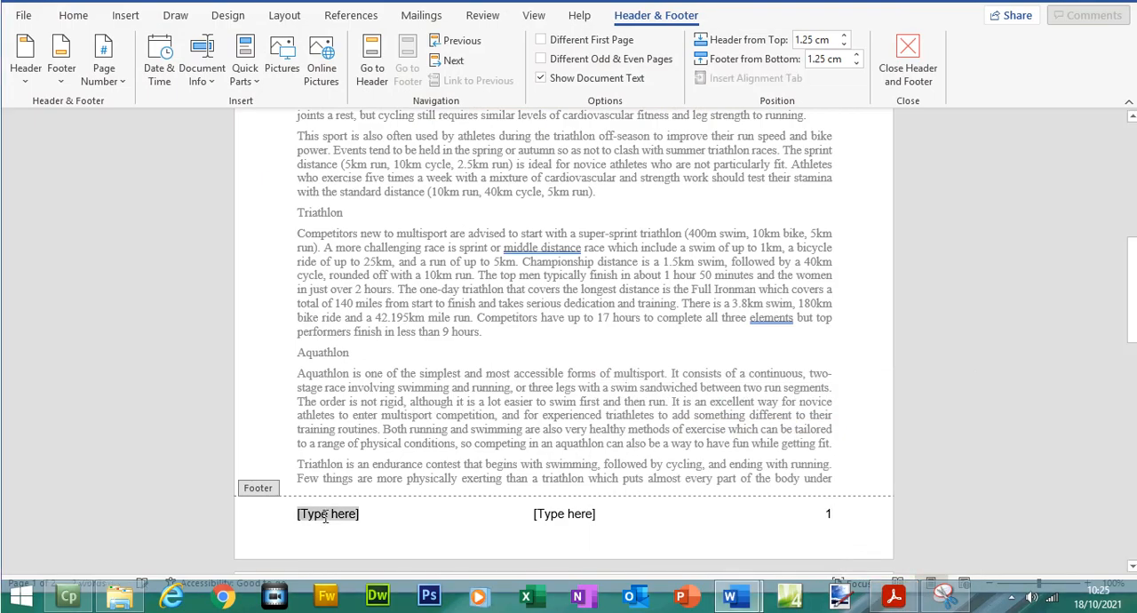
key(Delete)
click(580, 521)
key(Delete)
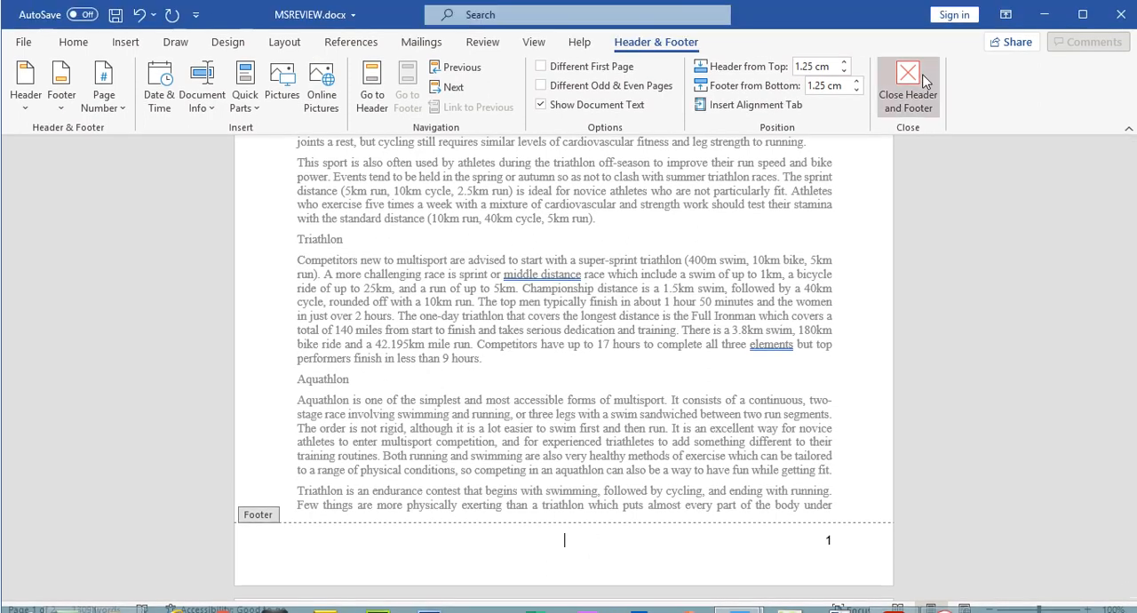
click(908, 58)
- Preview the printed pages of MSREVIEW.docx to check the header and the page numbers
click(24, 18)
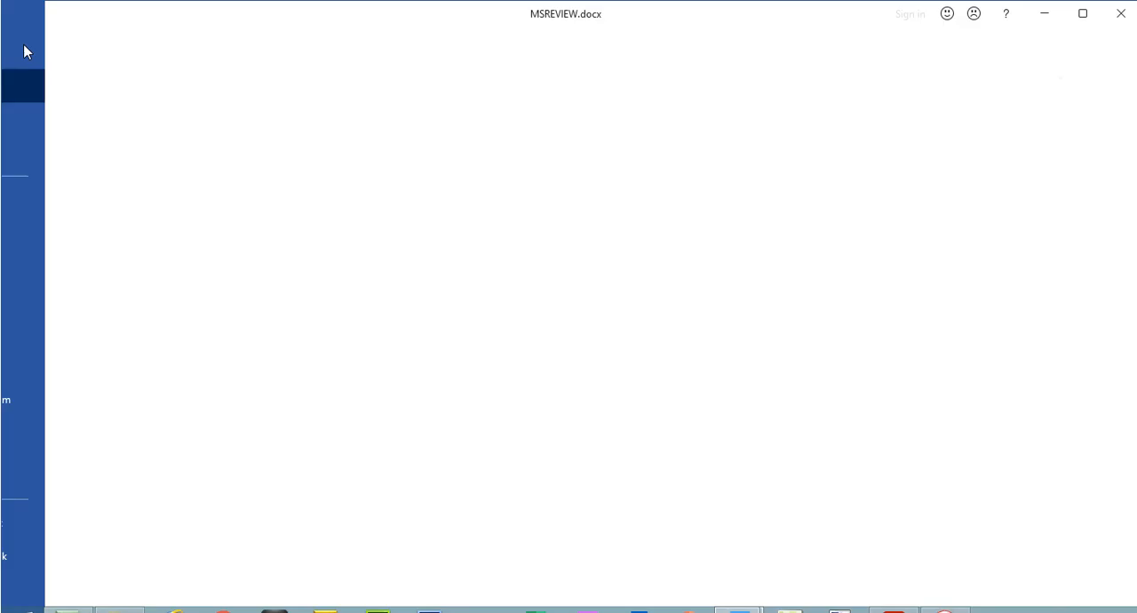
click(47, 307)
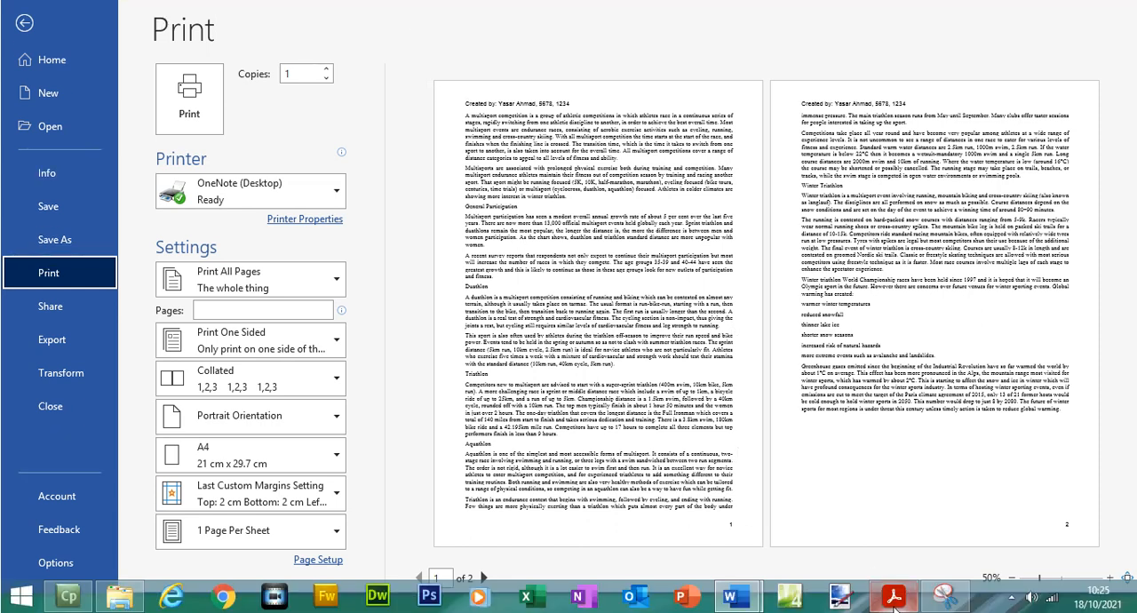
- Switch to the exam paper and highlight question 3's "Make sure that:" line with its three bullet points
click(894, 598)
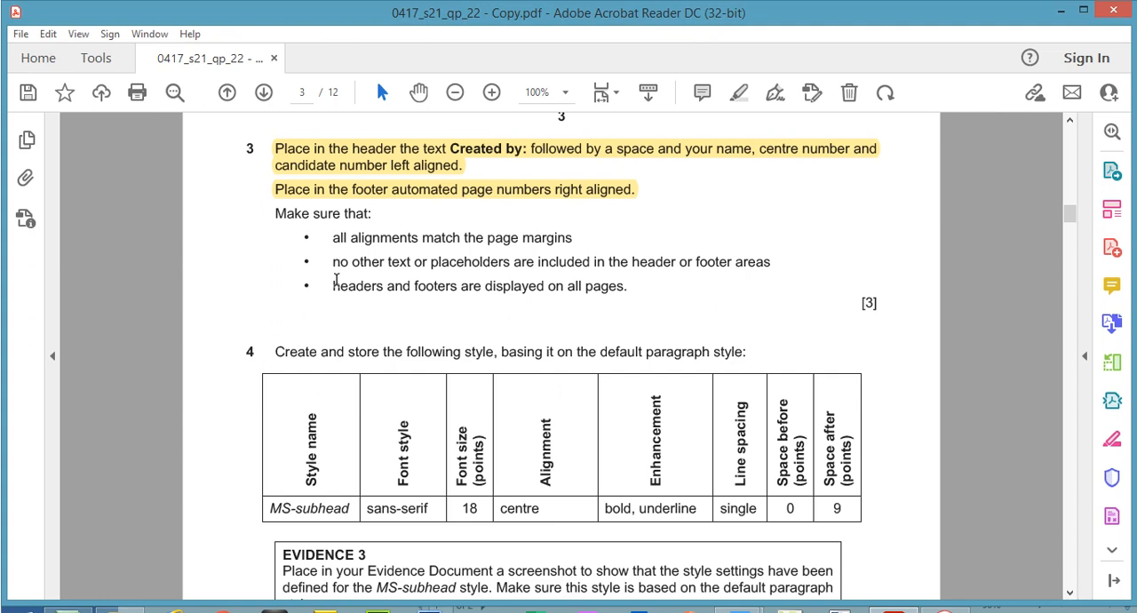
drag(634, 263, 413, 262)
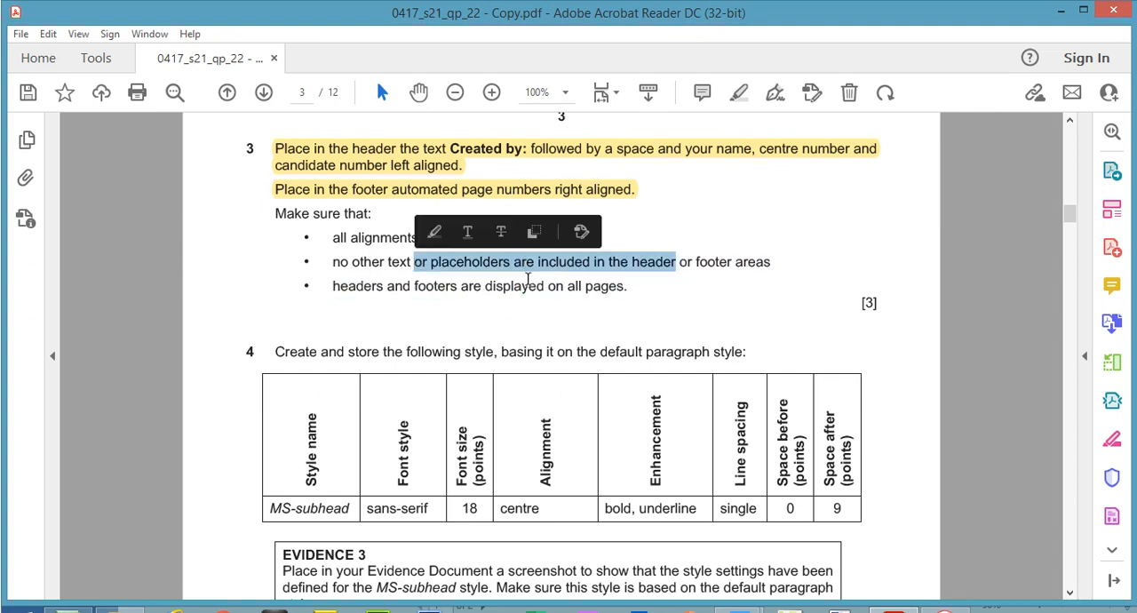
click(638, 286)
drag(638, 292, 276, 212)
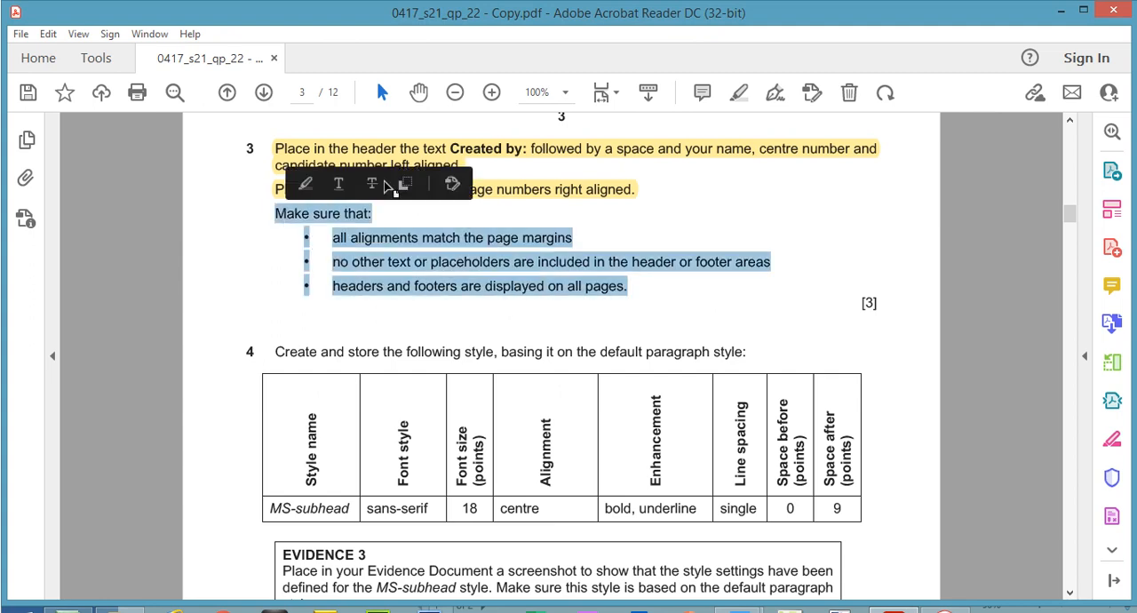
click(392, 189)
- Return to the MSREVIEW.docx print preview, check the header and footer through to page 2, and close the preview
mouse_move(731, 612)
click(806, 553)
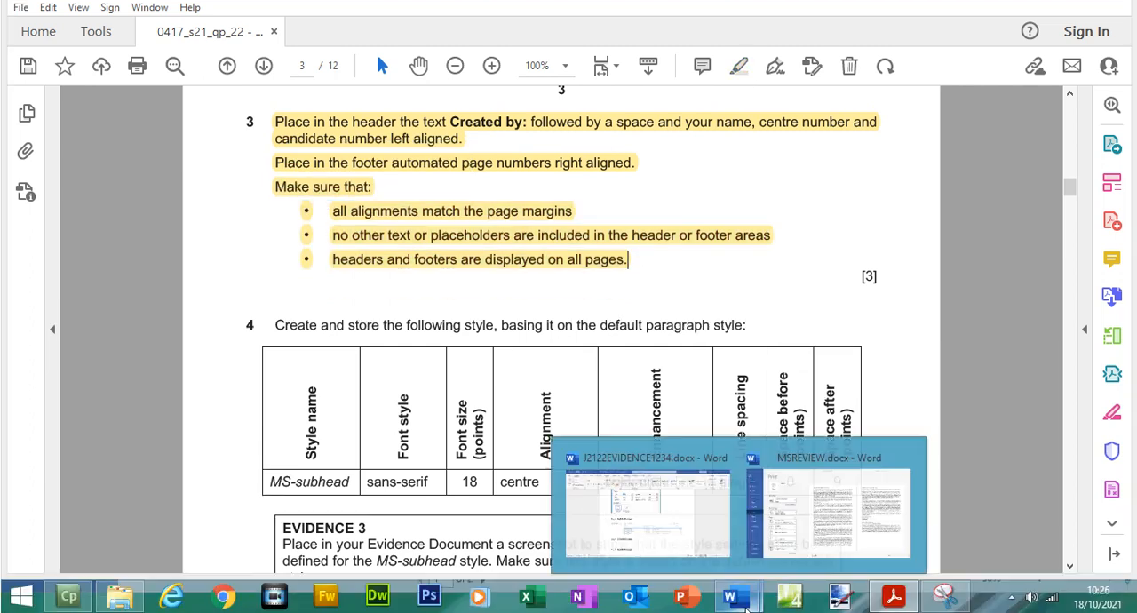
click(484, 578)
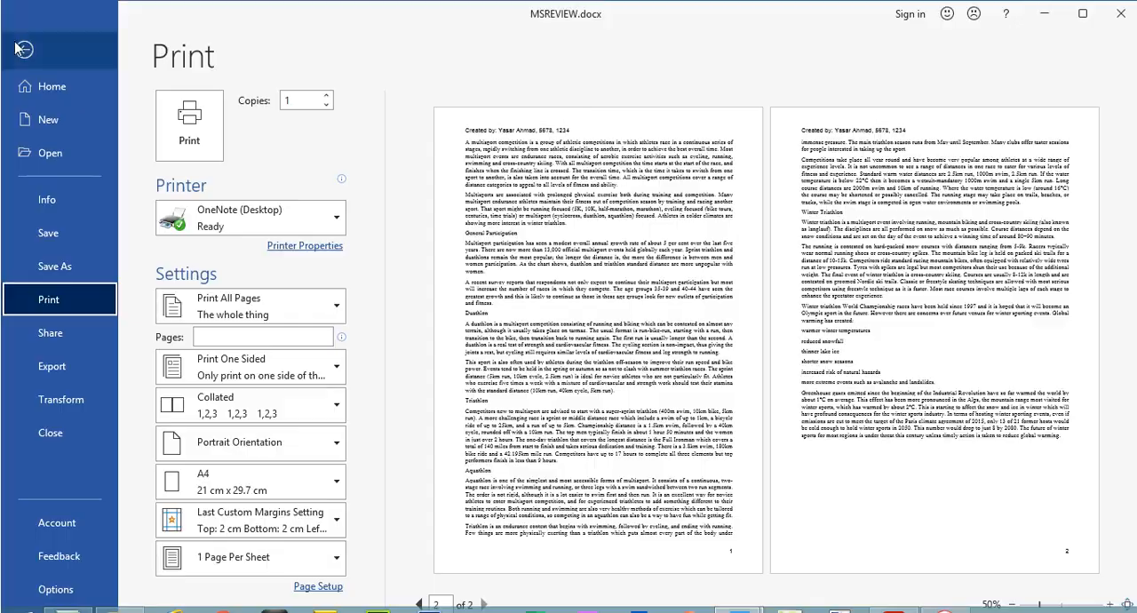
click(24, 23)
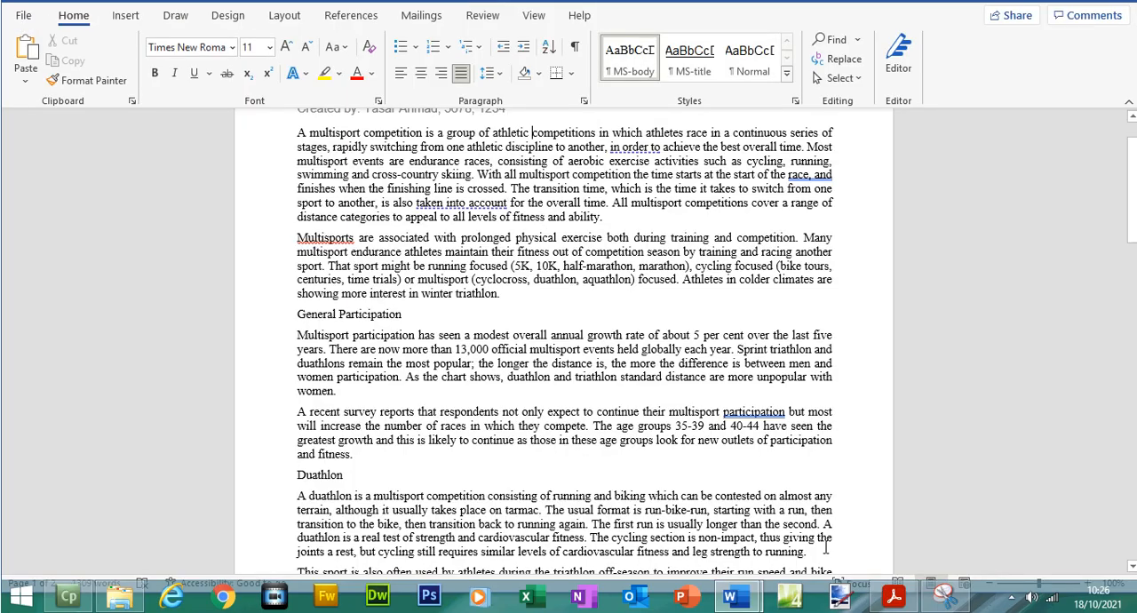
- Highlight the question 4 instruction "Create and store the following style, basing it on the default paragraph style" in the exam paper
click(894, 596)
scroll(961, 224, down, 4)
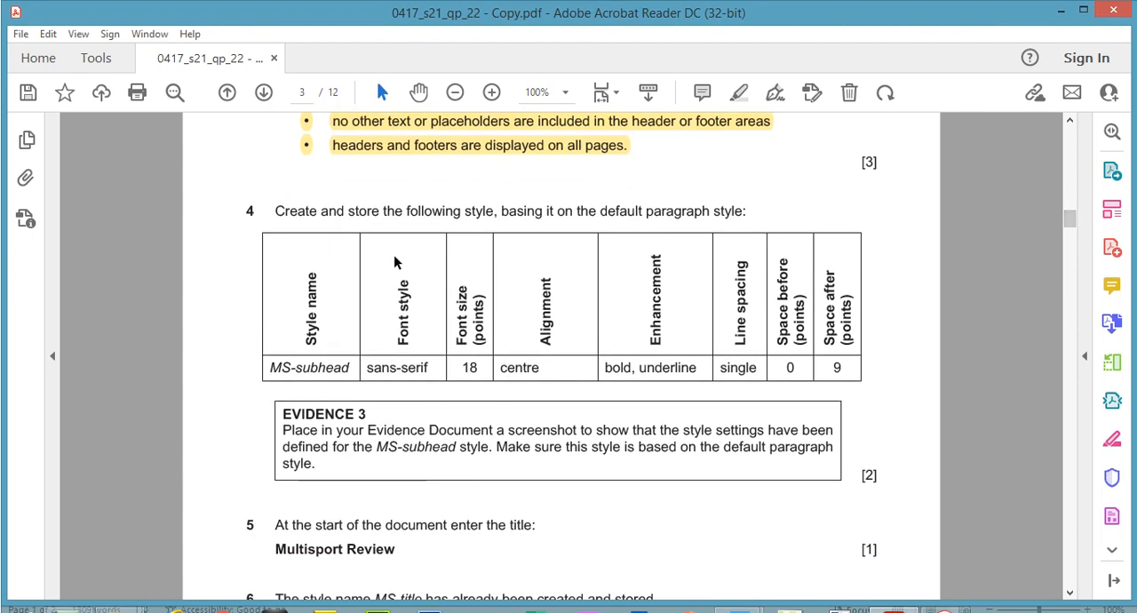
drag(276, 210, 737, 213)
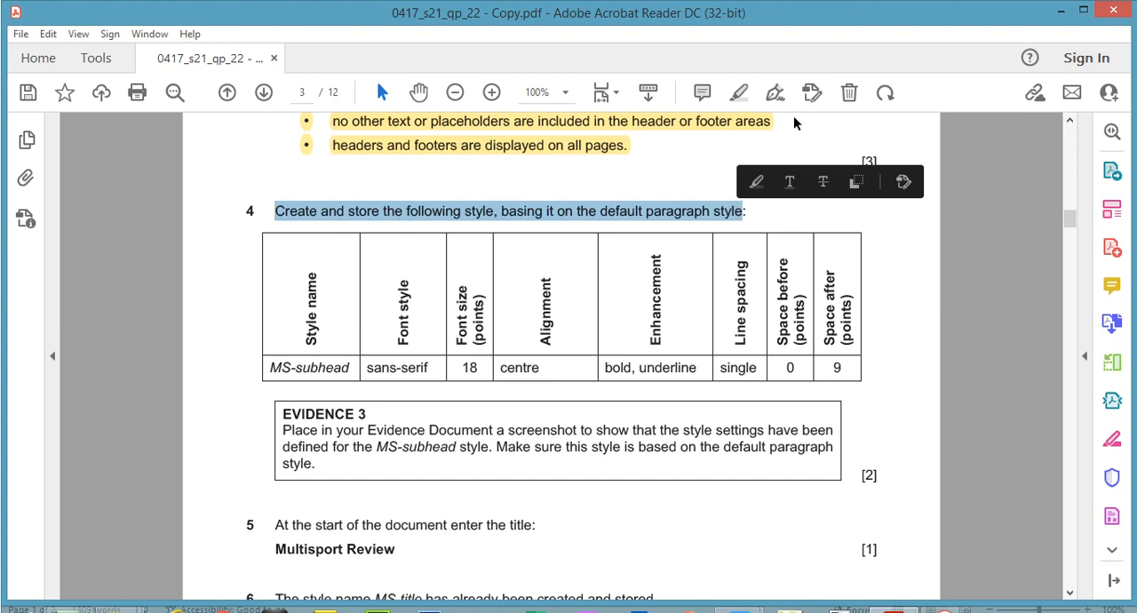
click(777, 93)
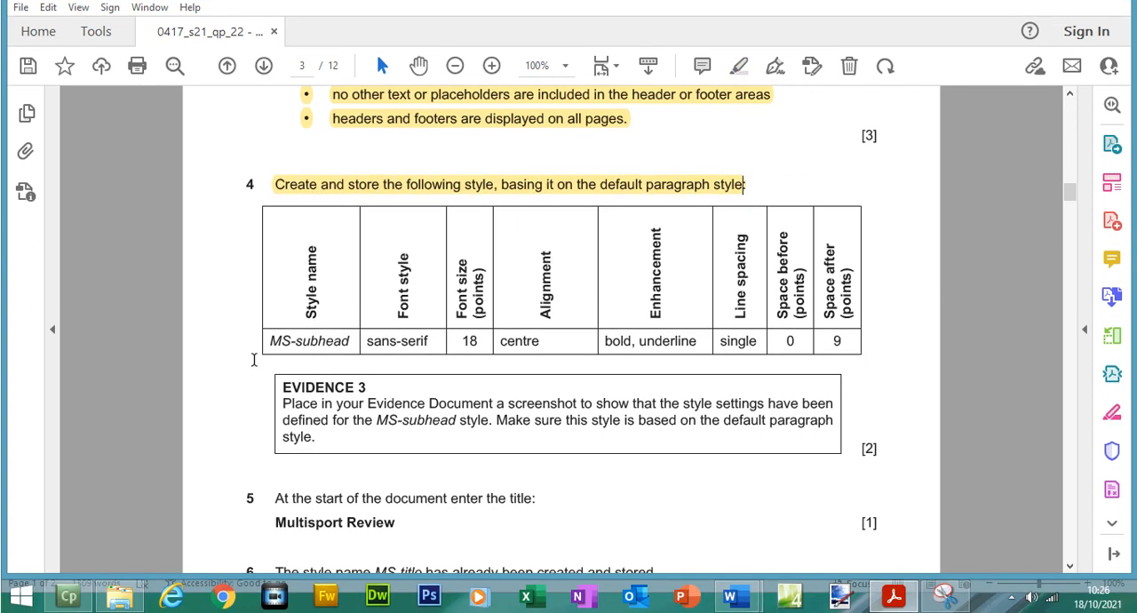
- Switch to MSREVIEW.docx, add blank space below the document's last paragraph and display the full list of styles
mouse_move(741, 604)
click(834, 499)
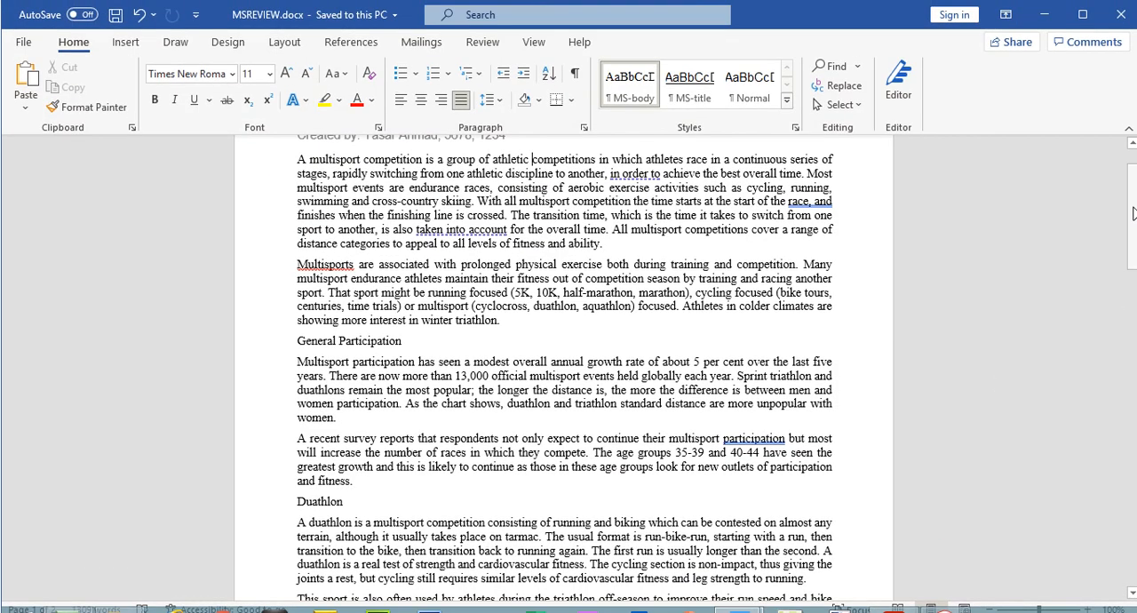
drag(1133, 184, 1120, 131)
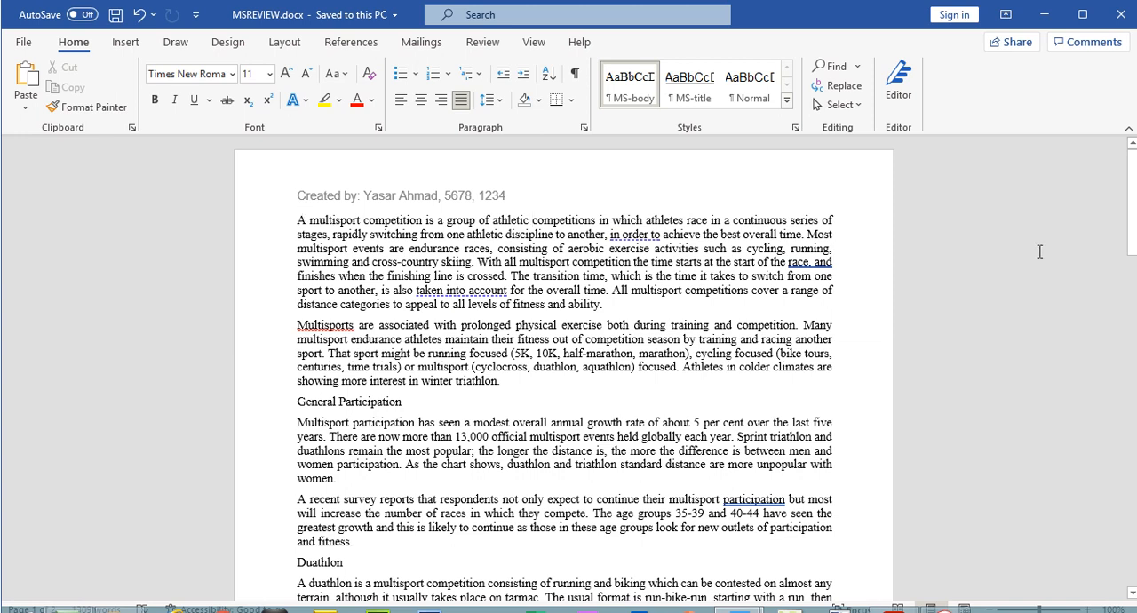
drag(1133, 204, 1133, 528)
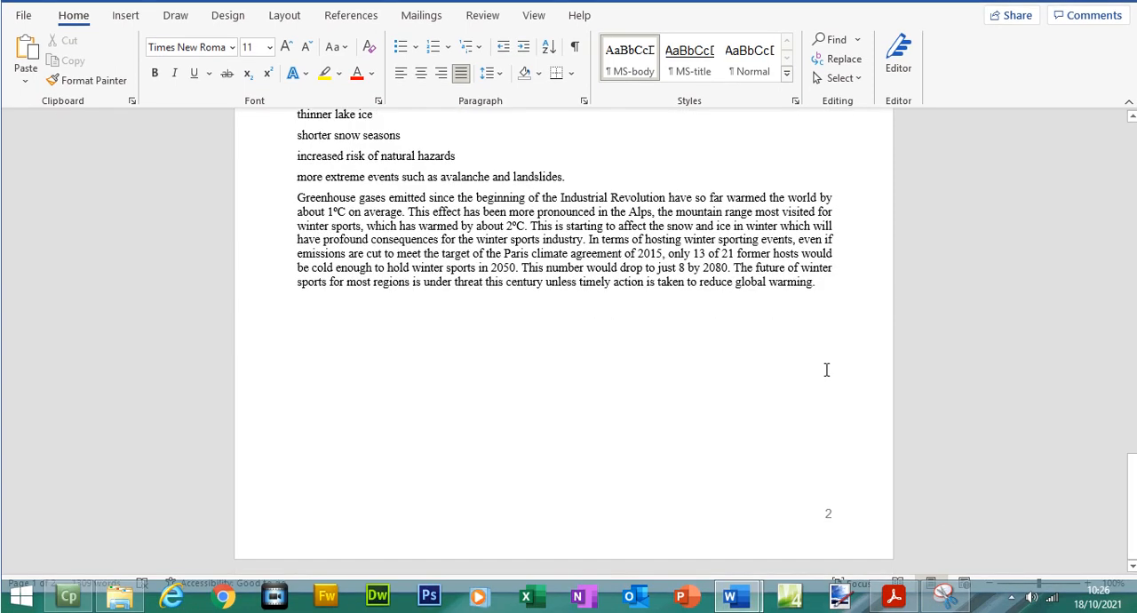
click(862, 275)
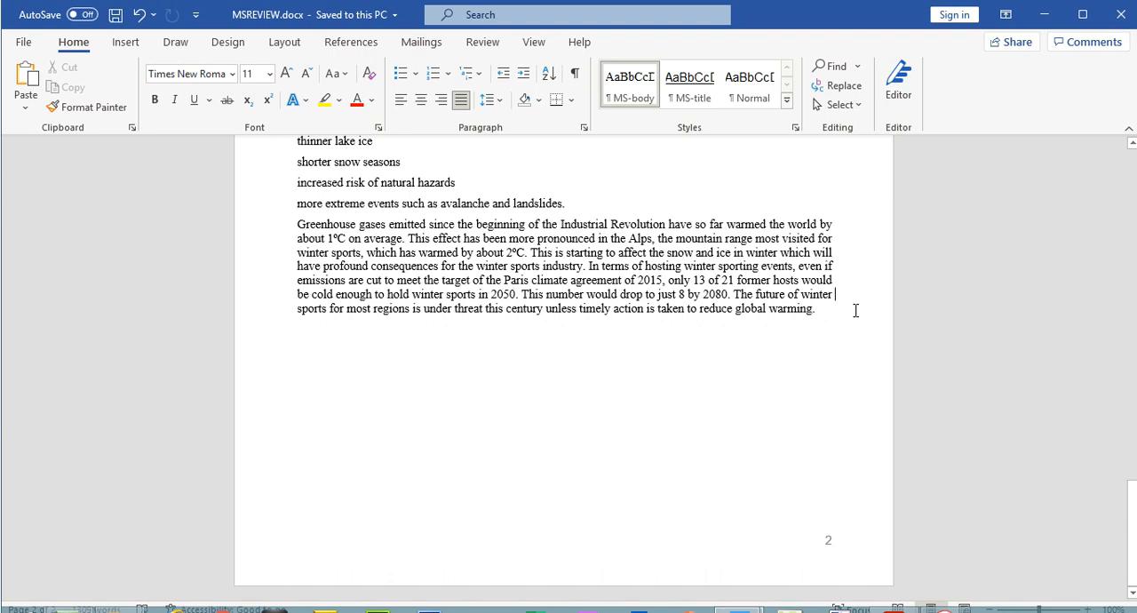
double_click(856, 310)
key(Return)
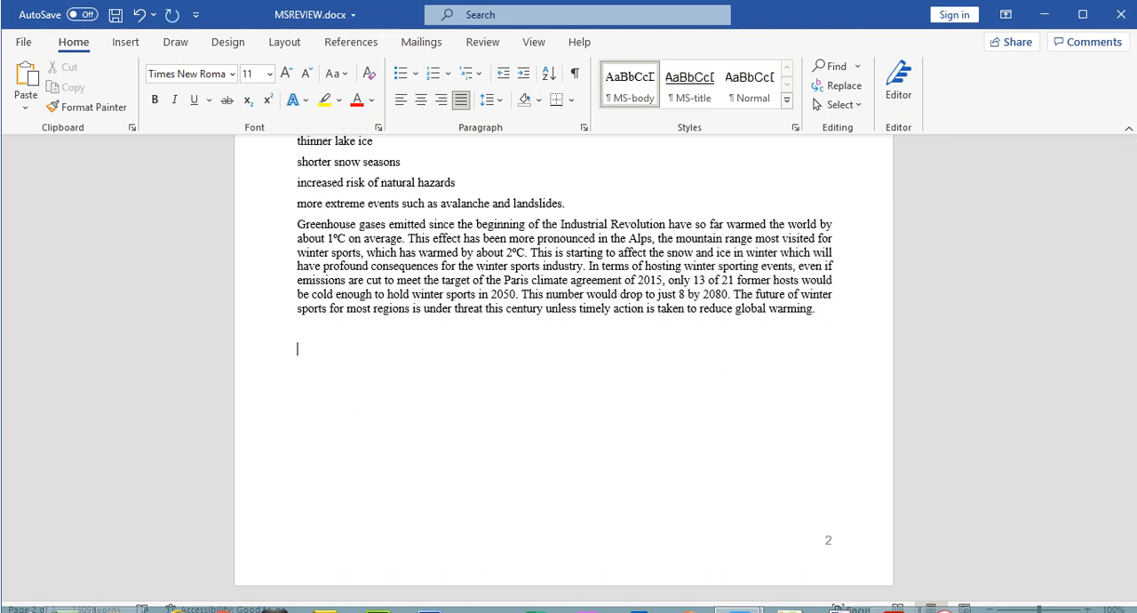
click(797, 130)
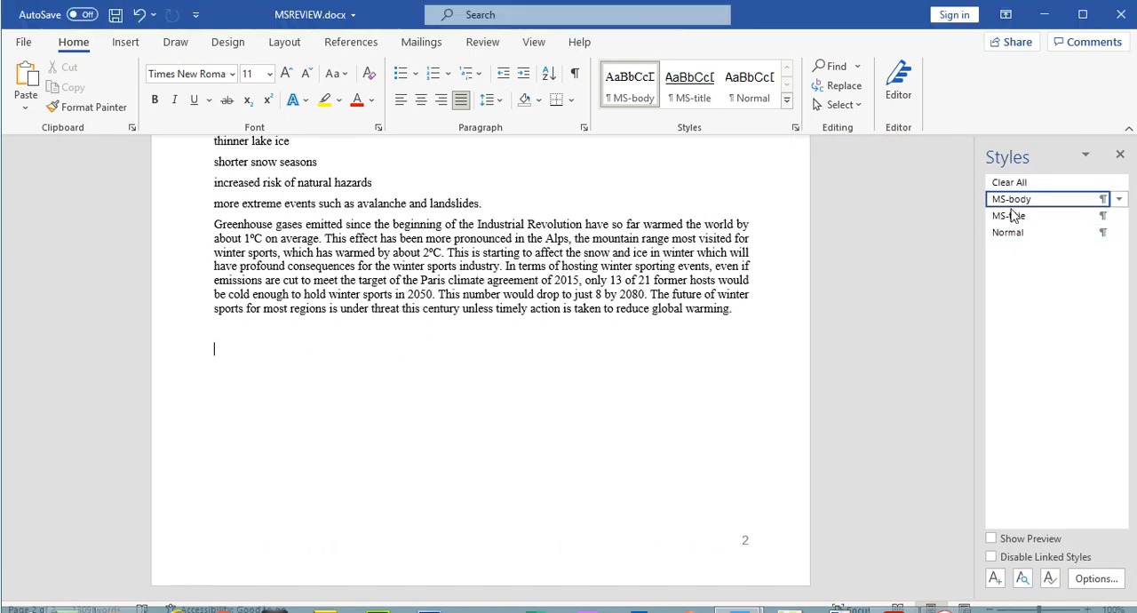
- Check the Task 2 introduction in the exam paper for the statement about existing paragraph styles, then return to MSREVIEW.docx
click(893, 595)
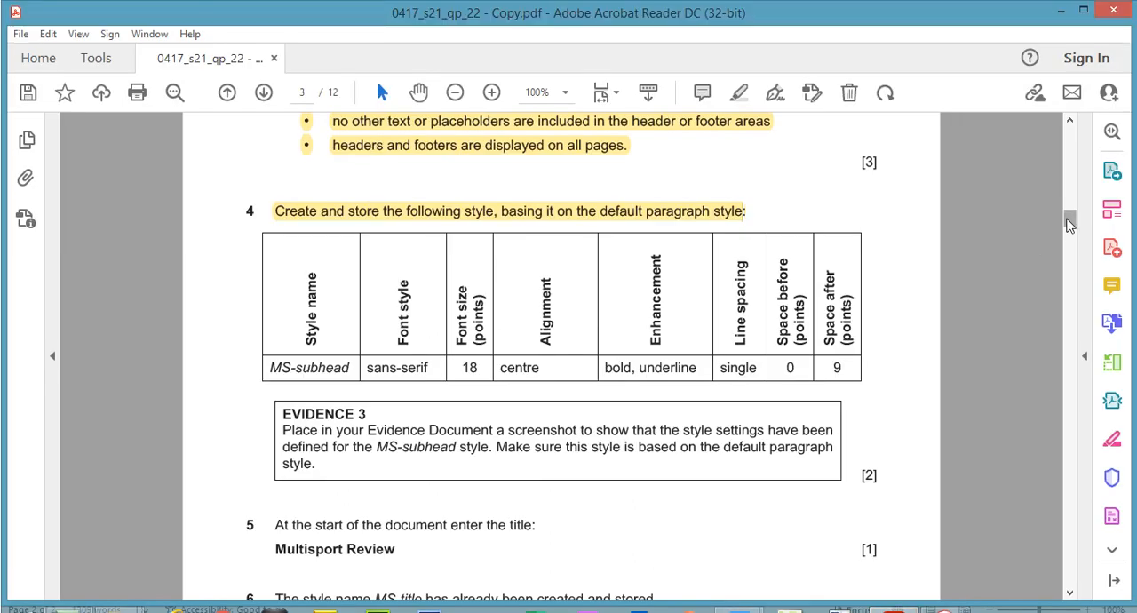
drag(1069, 225, 1068, 198)
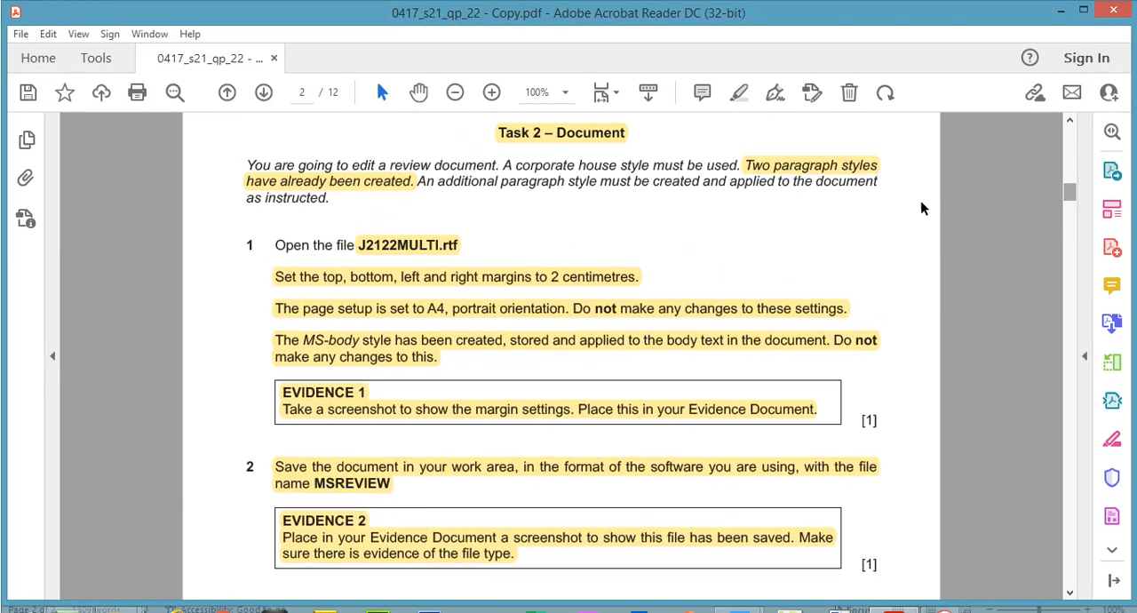
click(812, 163)
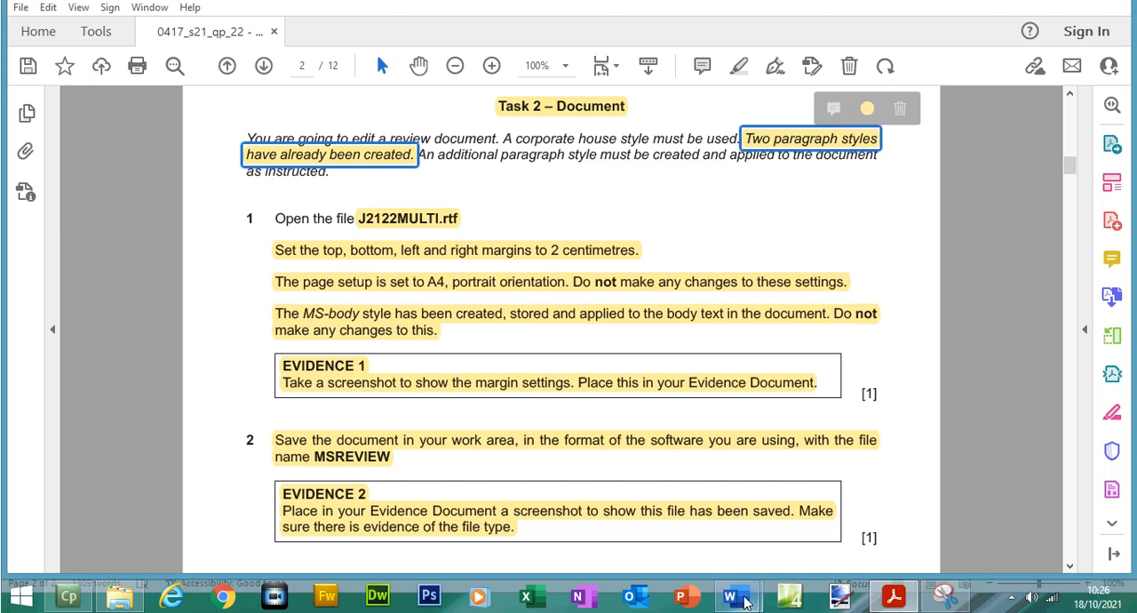
mouse_move(755, 593)
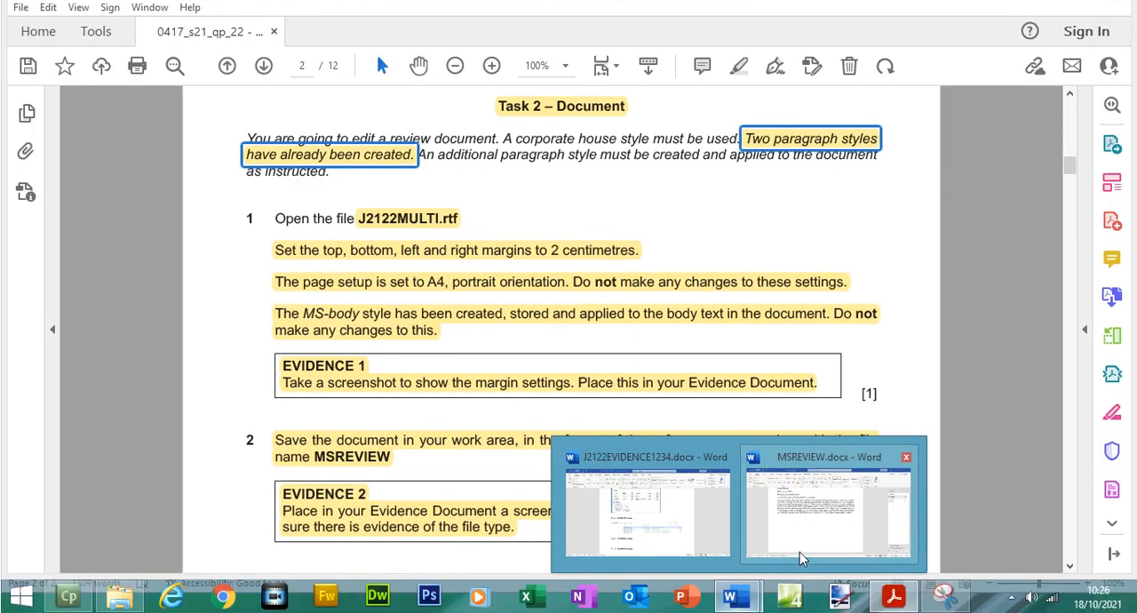
click(799, 552)
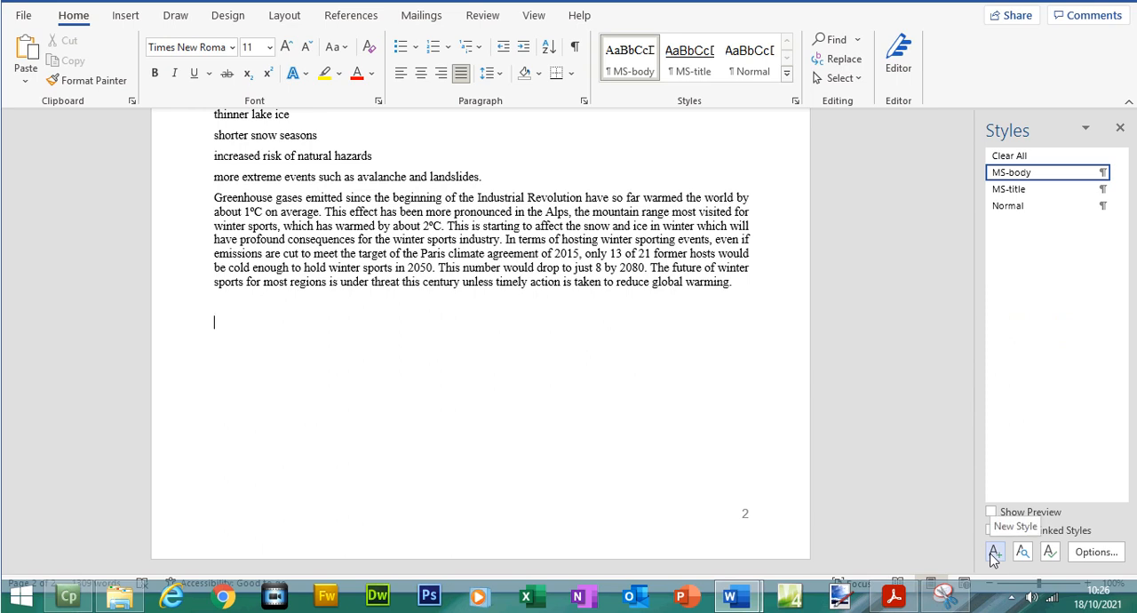
click(995, 553)
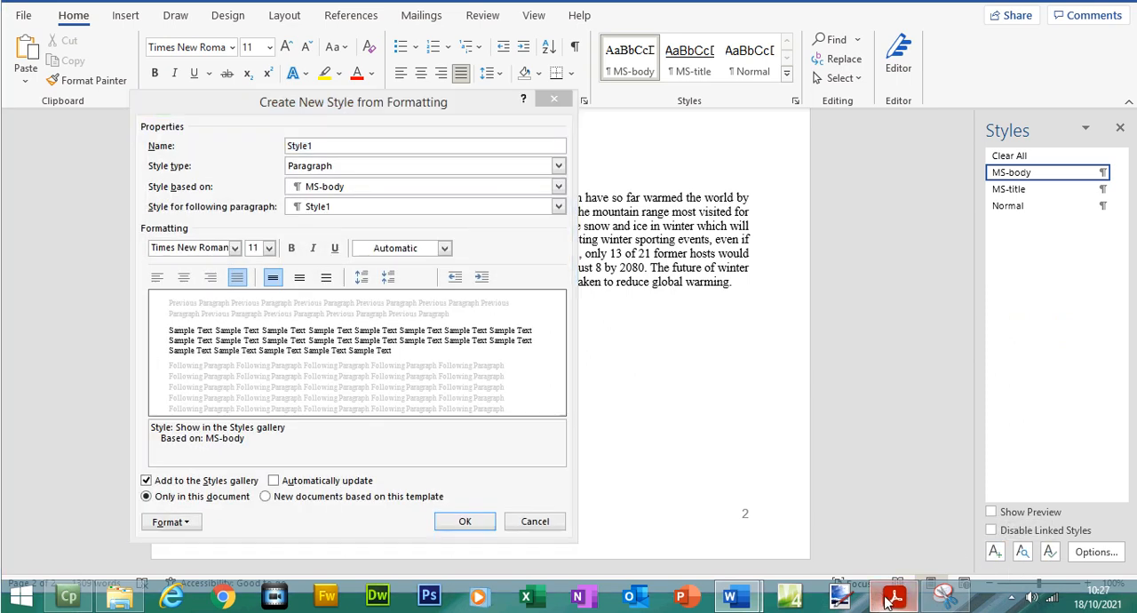
click(893, 597)
drag(1072, 200, 1076, 227)
drag(350, 327, 280, 325)
right_click(274, 324)
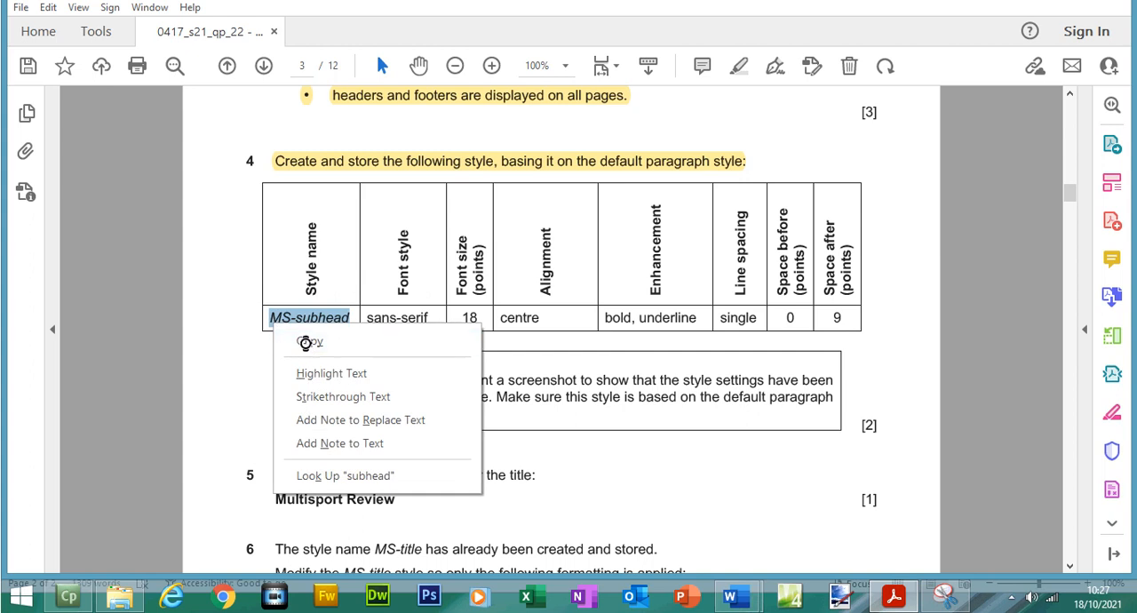
click(306, 342)
mouse_move(742, 602)
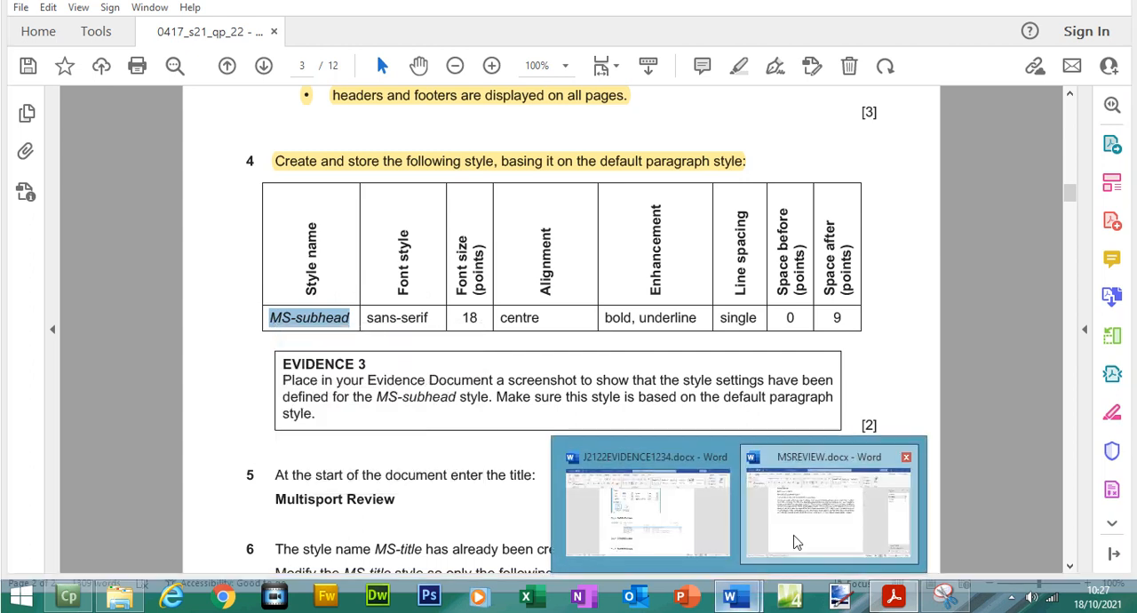
click(825, 507)
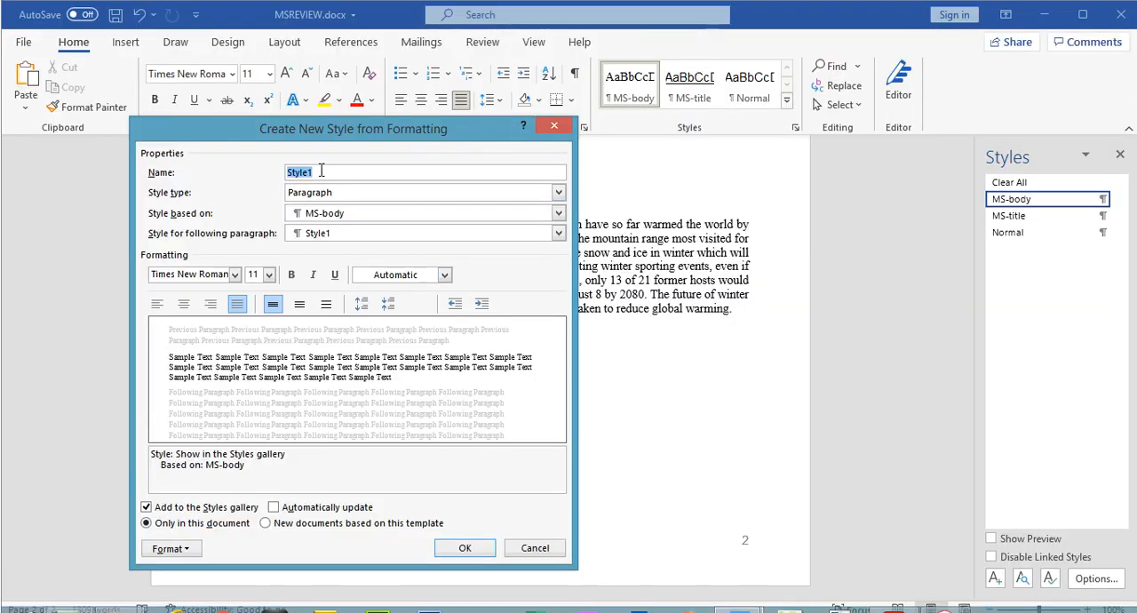
key(ctrl+v)
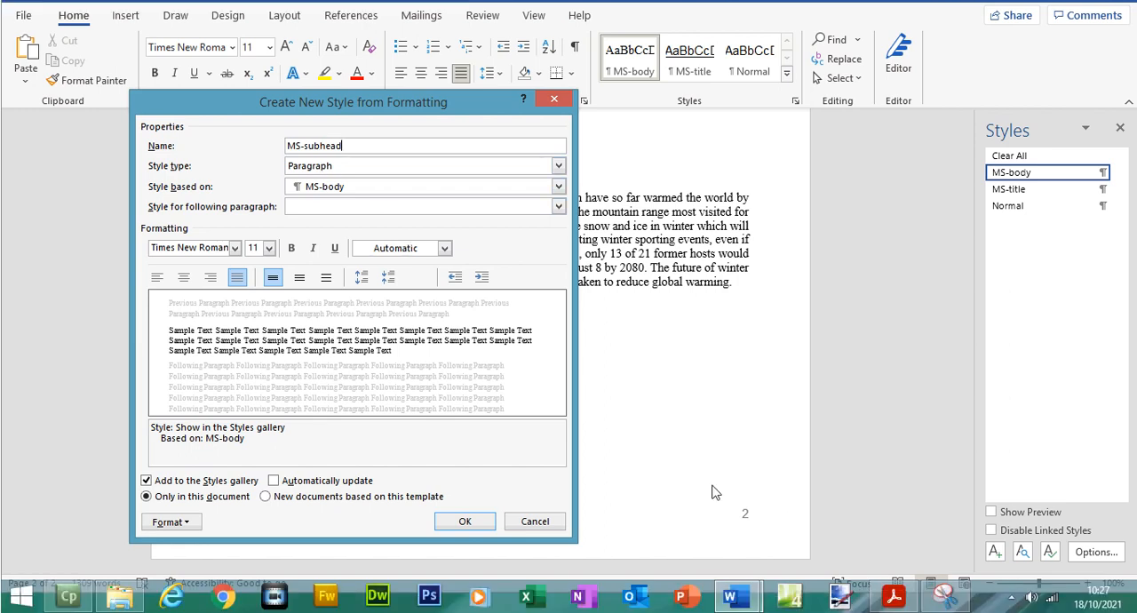
click(558, 186)
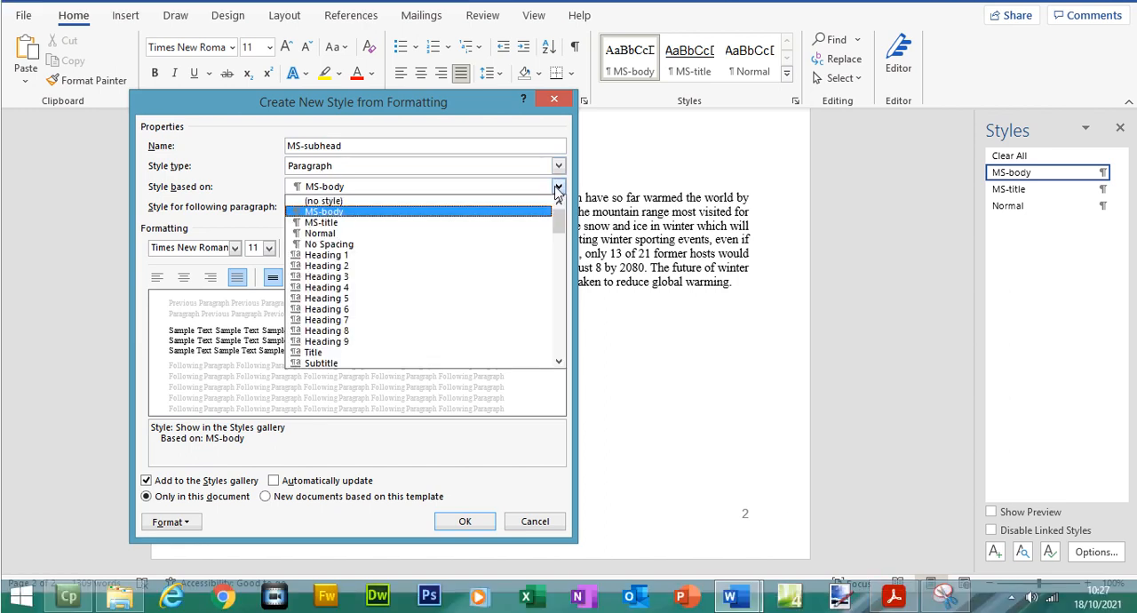
mouse_move(558, 220)
mouse_down()
mouse_move(564, 356)
mouse_move(562, 209)
mouse_up()
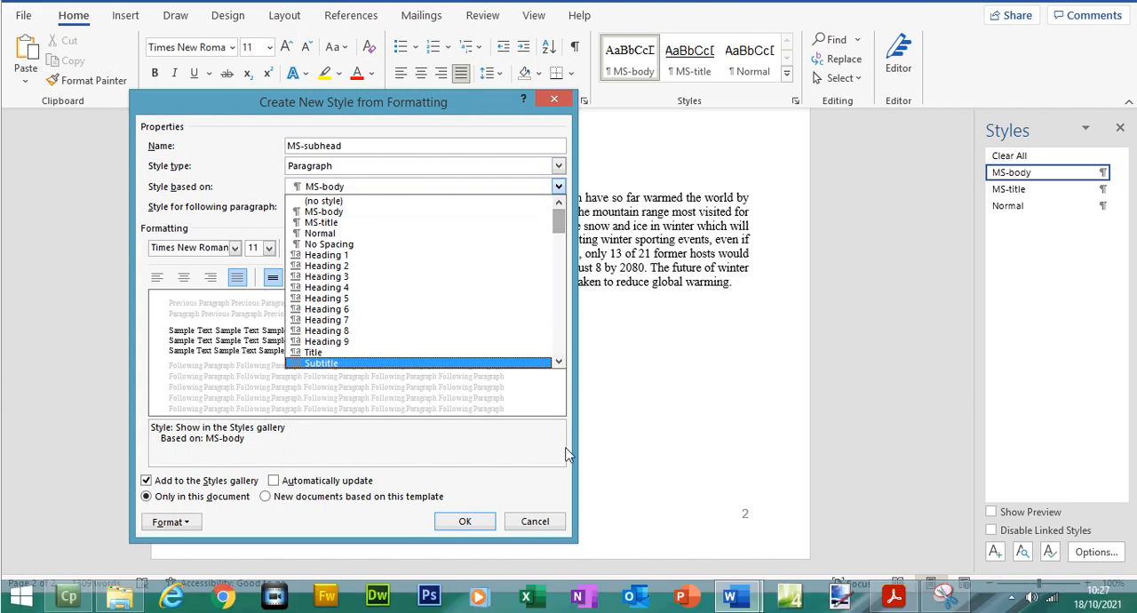
click(569, 469)
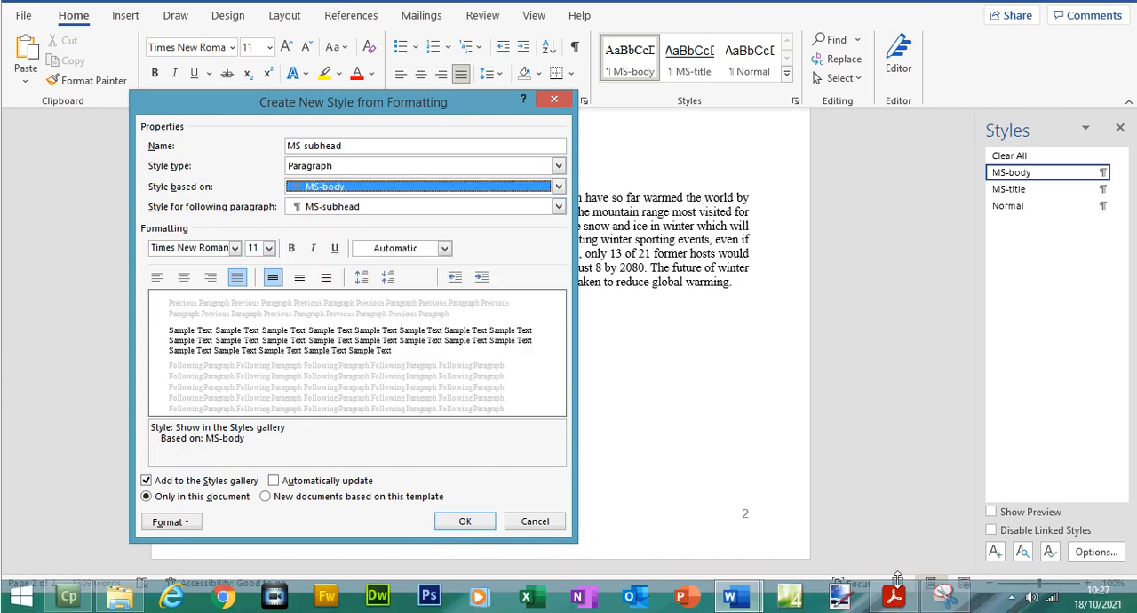
click(536, 523)
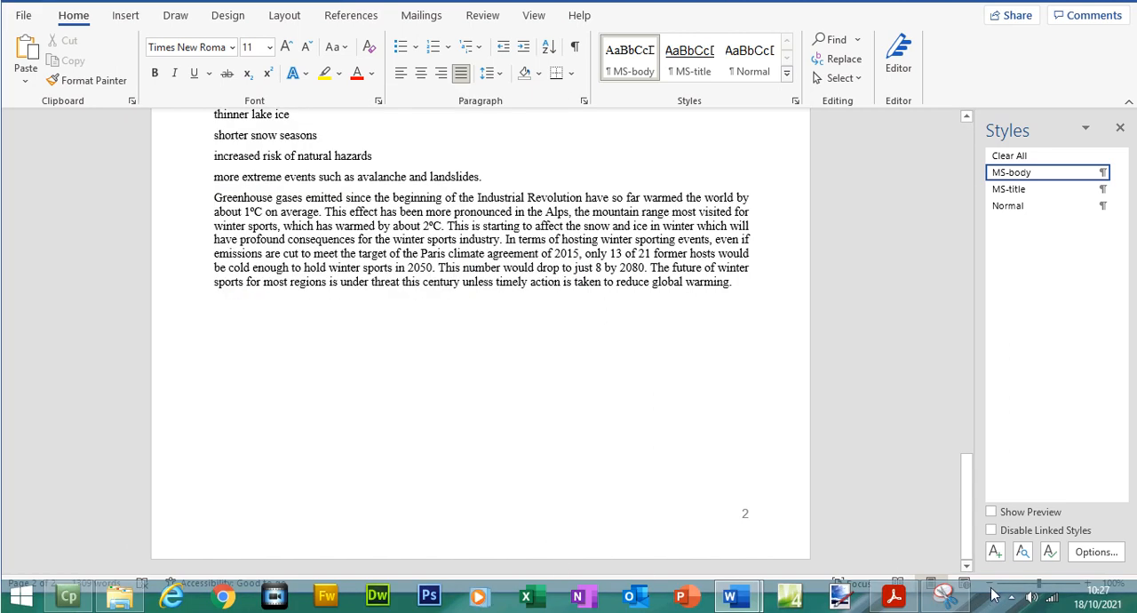
- Start a new paragraph style named MS-subhead, check the required font style in the exam paper, and set its font to Arial
click(996, 552)
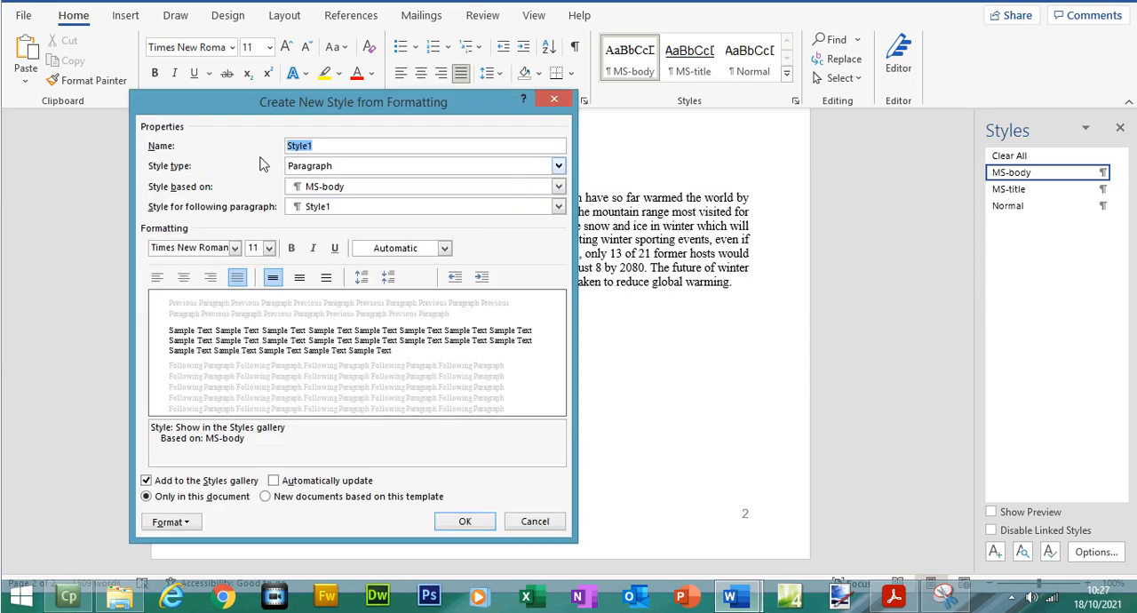
text(MS-subhead)
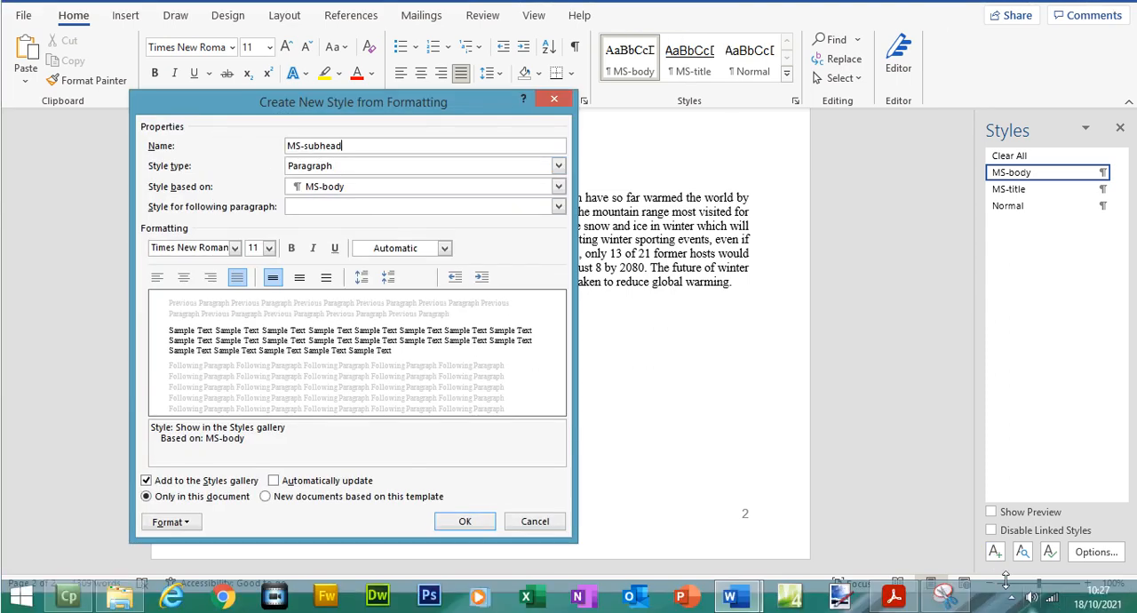
click(893, 598)
drag(364, 321, 428, 318)
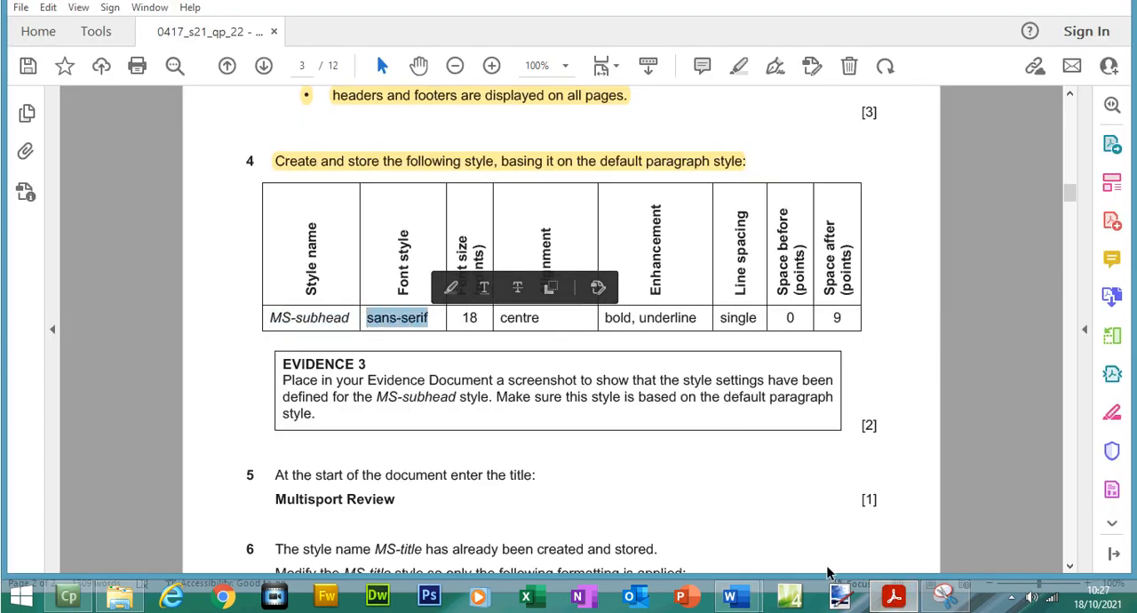
mouse_move(730, 598)
click(830, 515)
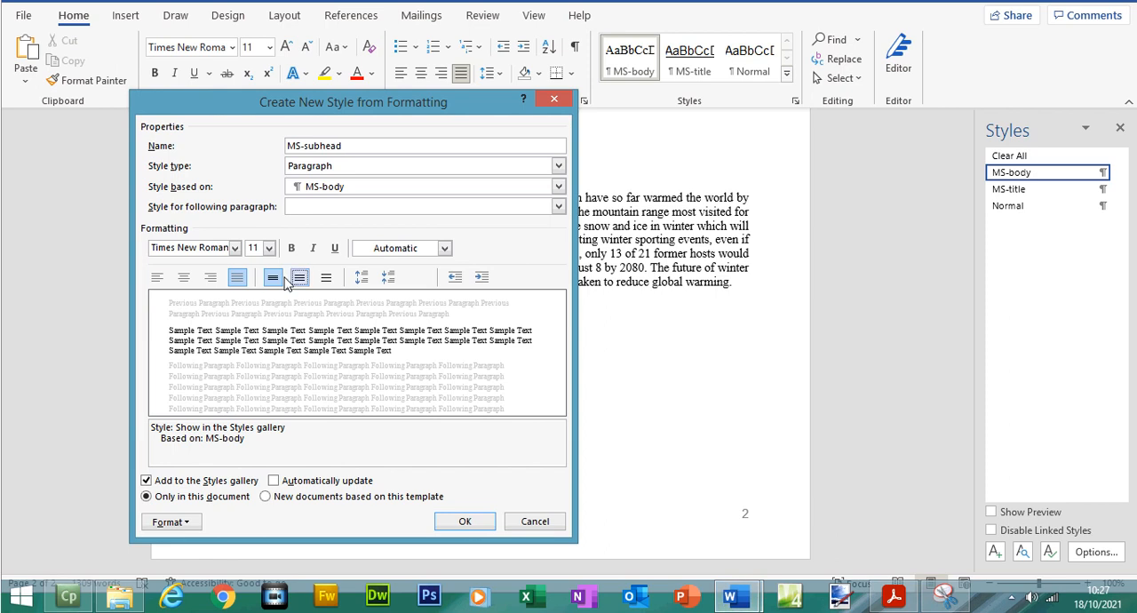
click(236, 275)
click(132, 325)
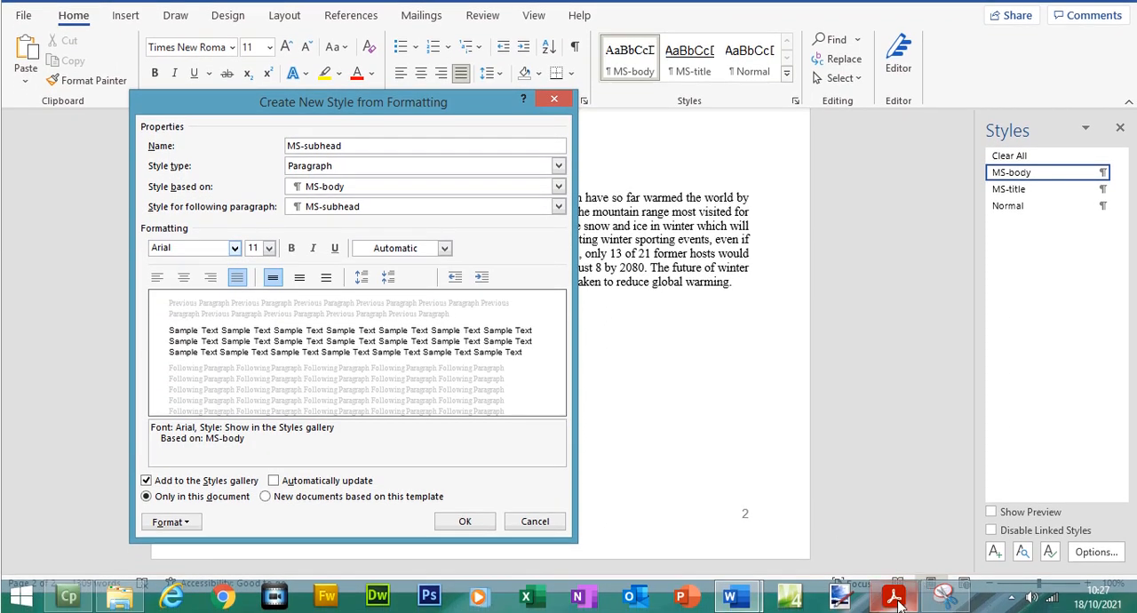
- Check the font size and alignment in the exam paper, then set the MS-subhead style to 18 pt and centred
click(894, 604)
drag(457, 317, 524, 320)
click(902, 598)
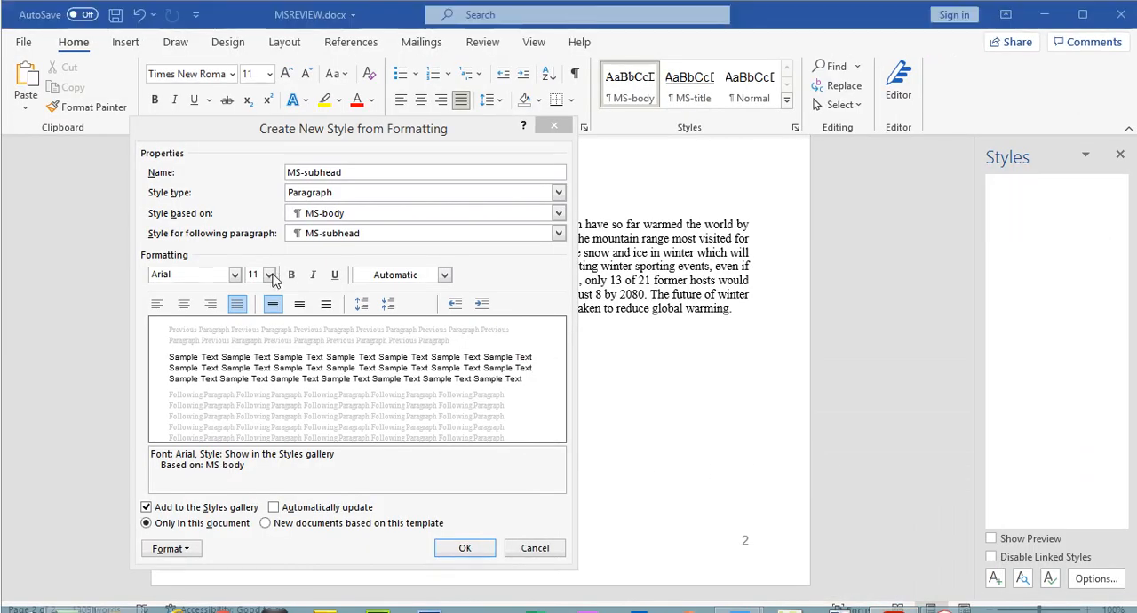
click(270, 275)
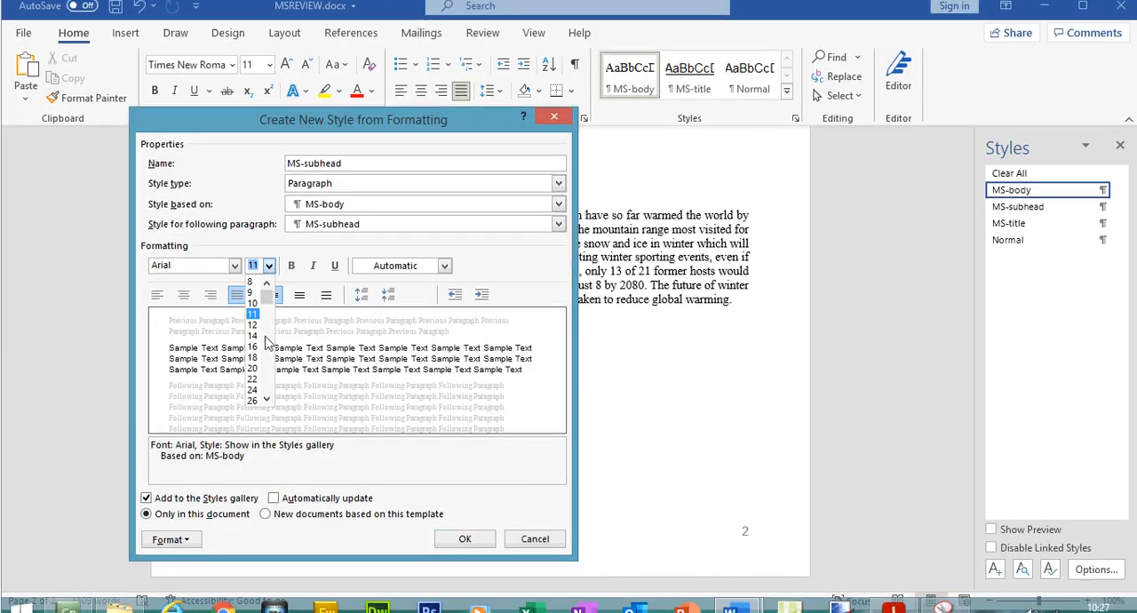
click(255, 341)
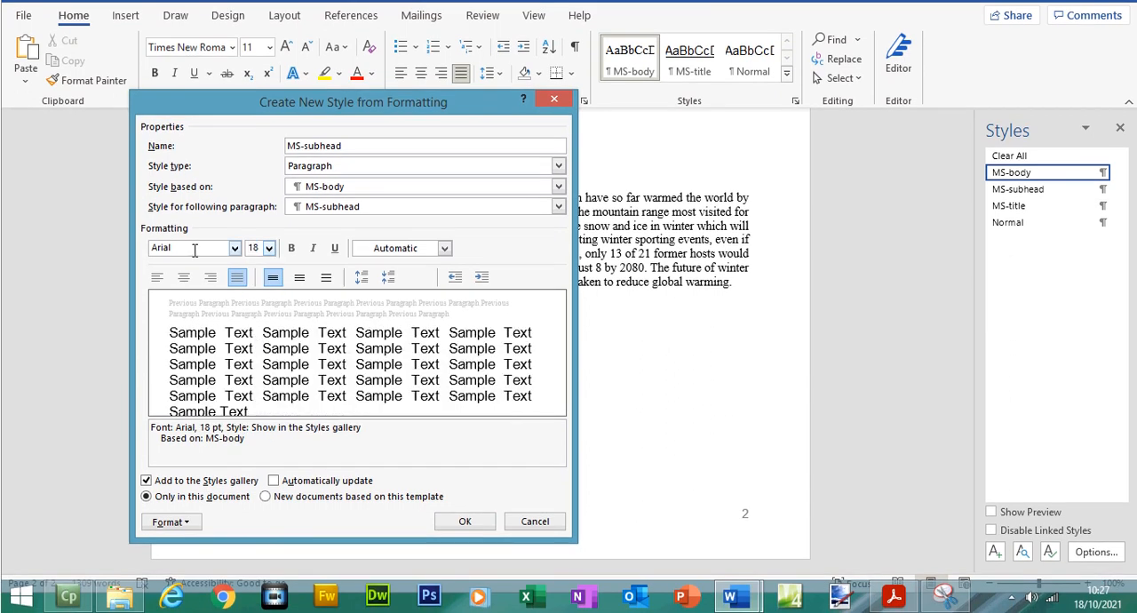
click(184, 279)
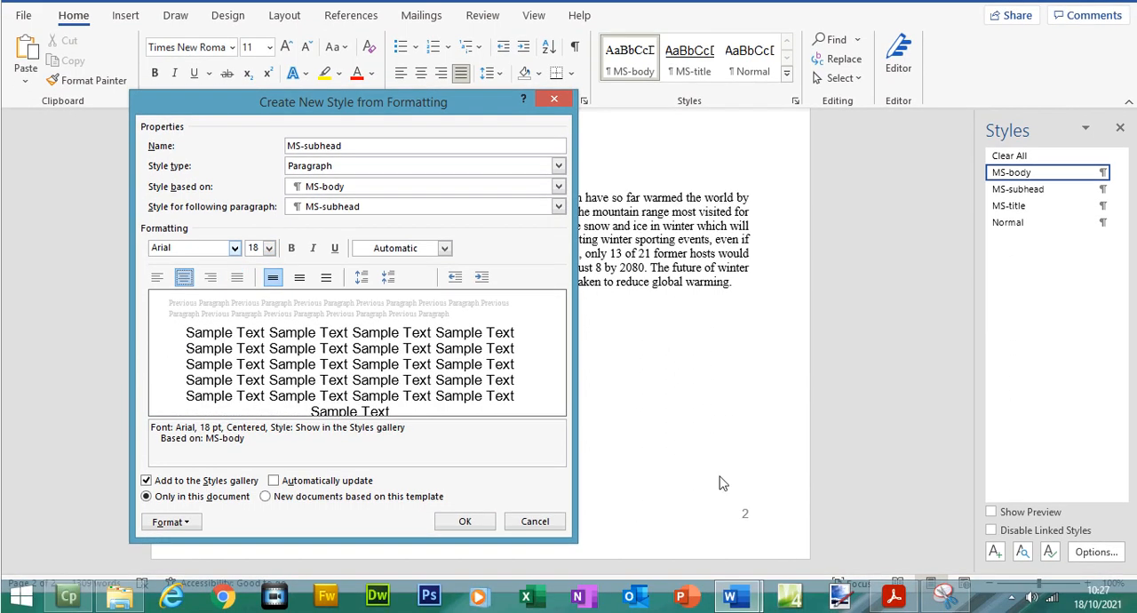
- Check the enhancement and line spacing in the exam paper, then underline the MS-subhead style without italics
click(894, 596)
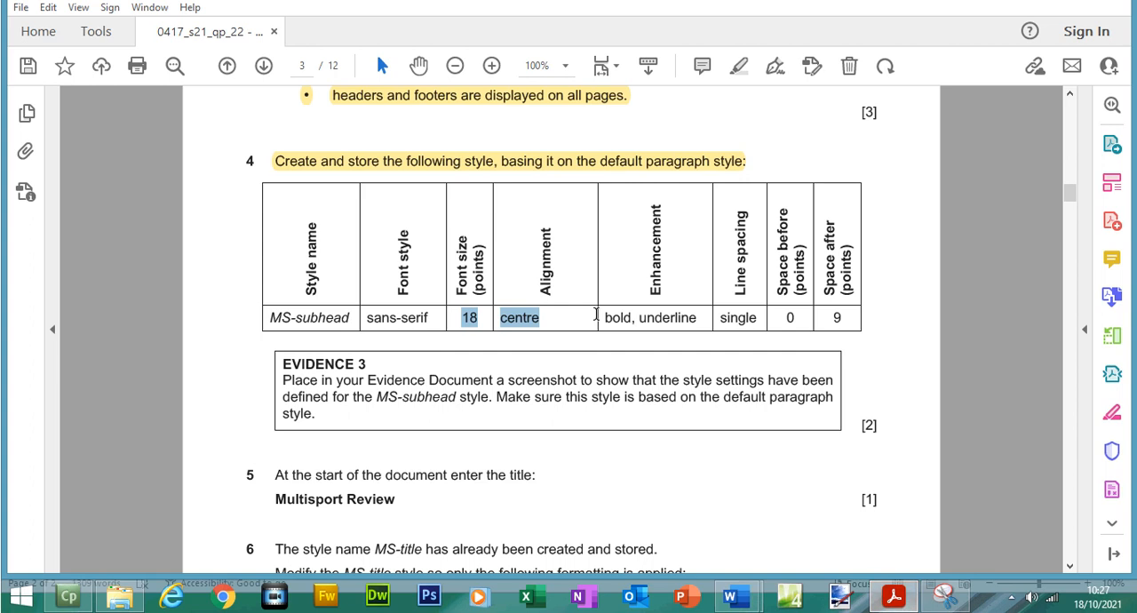
drag(614, 318, 714, 323)
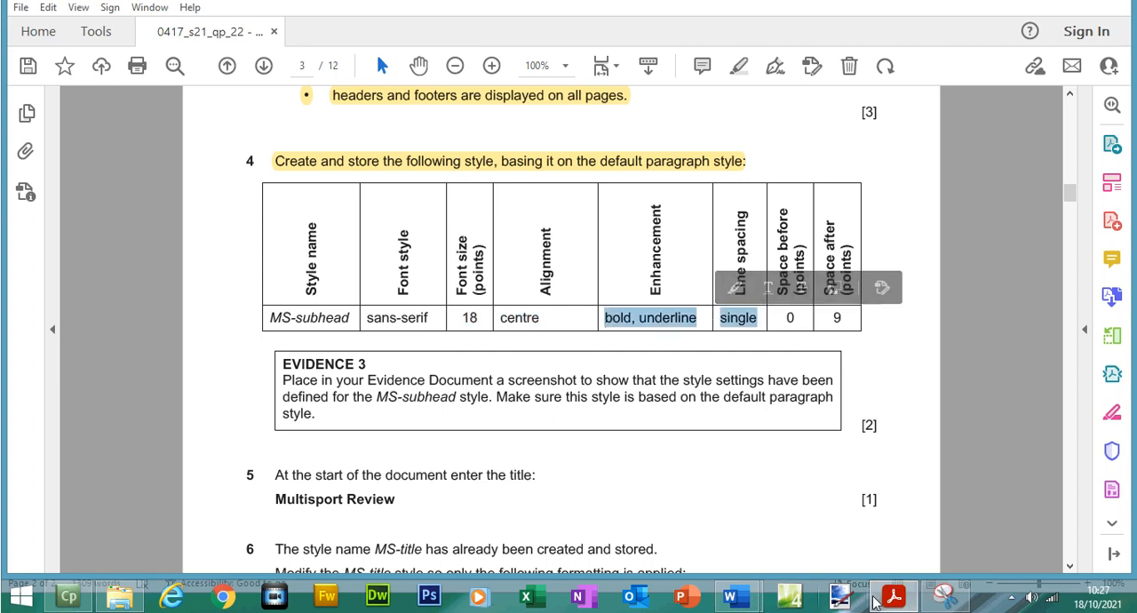
click(879, 600)
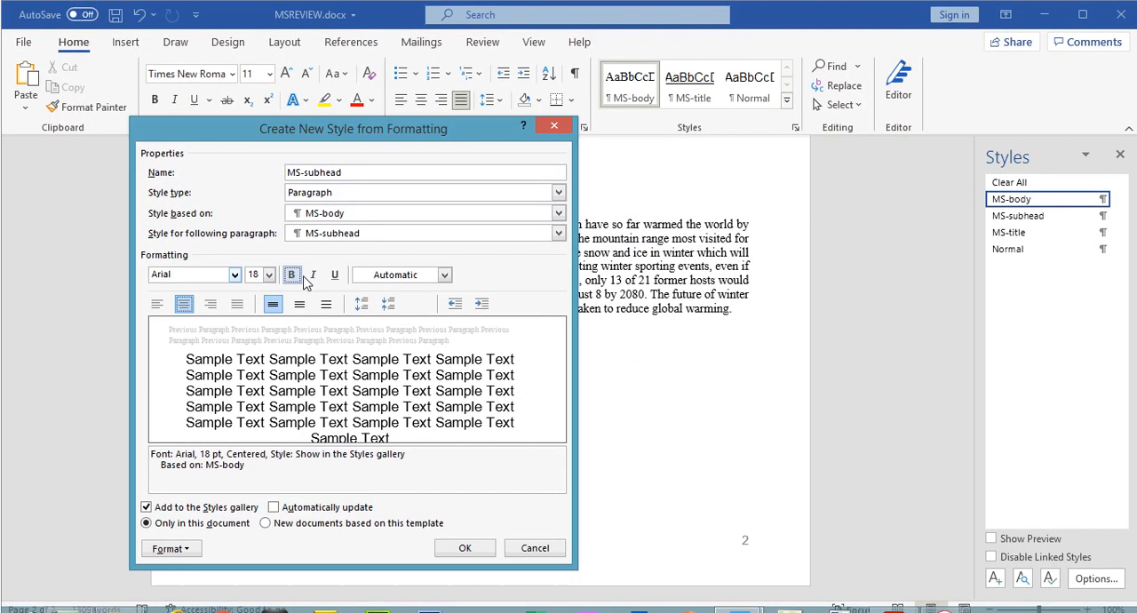
click(312, 276)
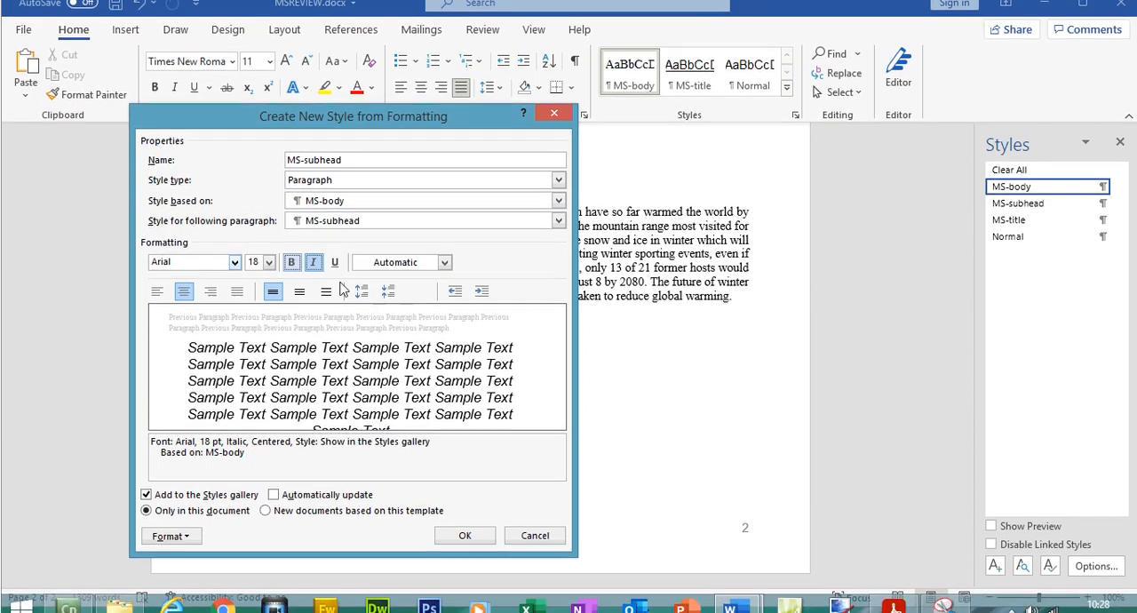
click(313, 248)
click(334, 275)
- Recheck the spacing requirements in the exam paper and set the MS-subhead style's paragraph spacing after to 9 pt
click(895, 599)
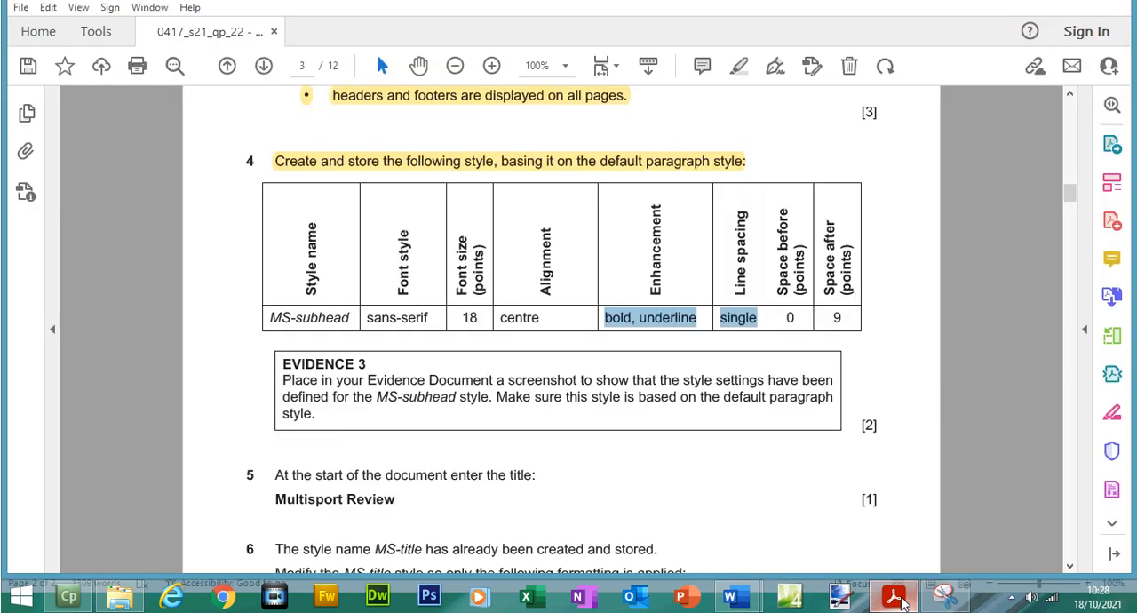
click(895, 599)
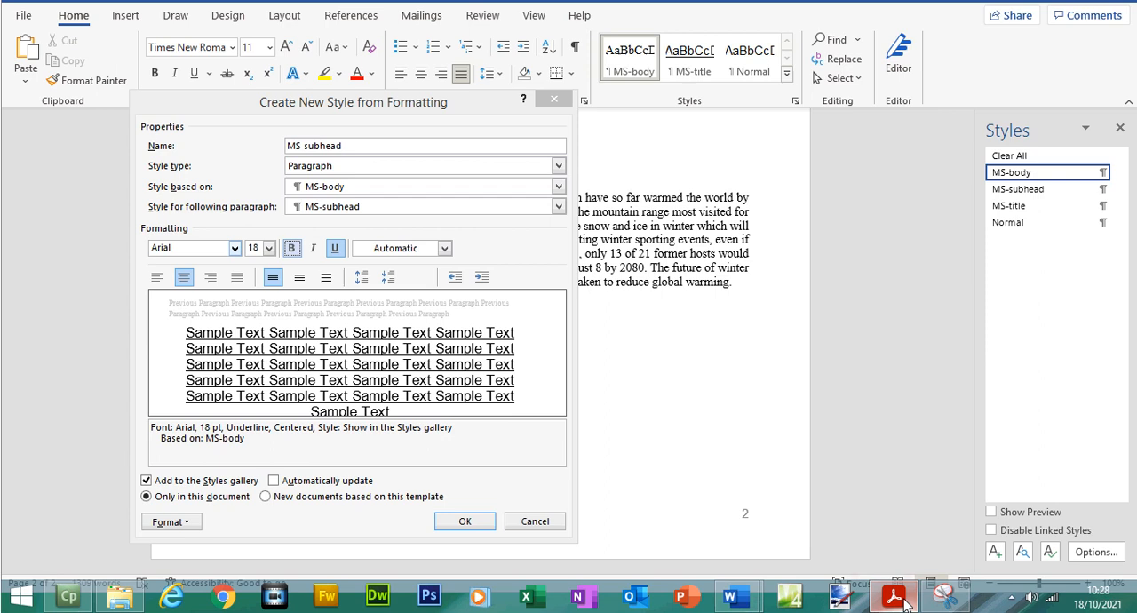
click(896, 599)
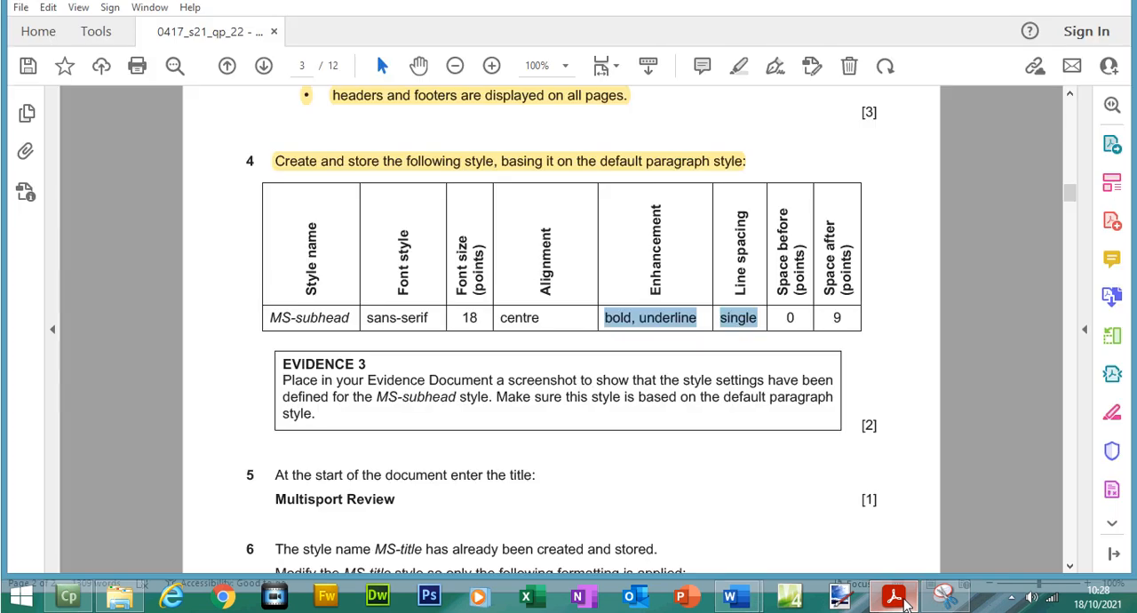
click(895, 598)
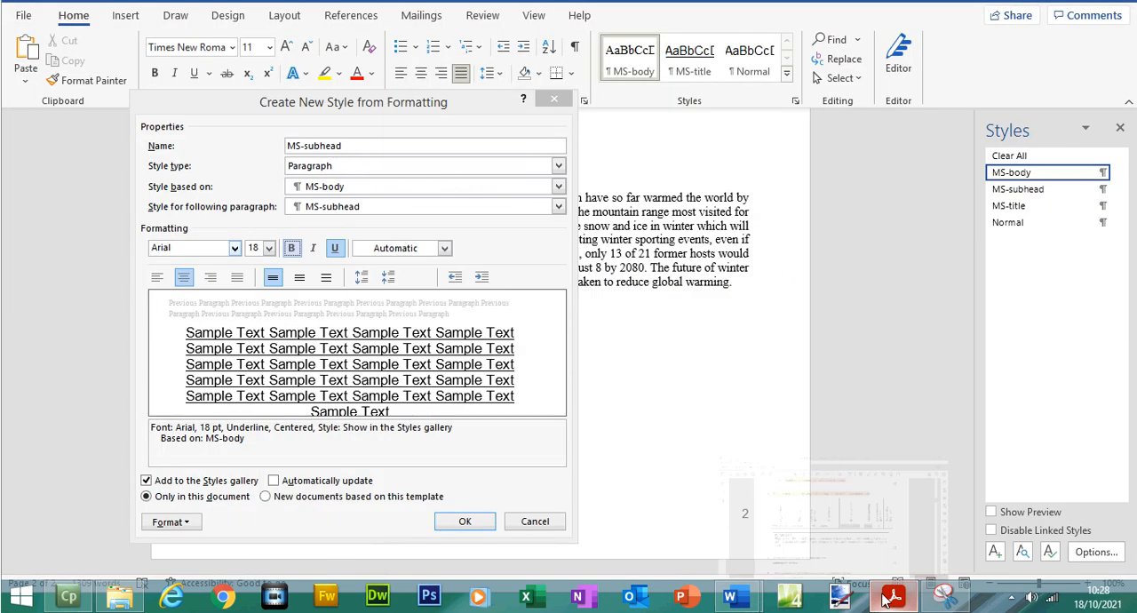
click(171, 522)
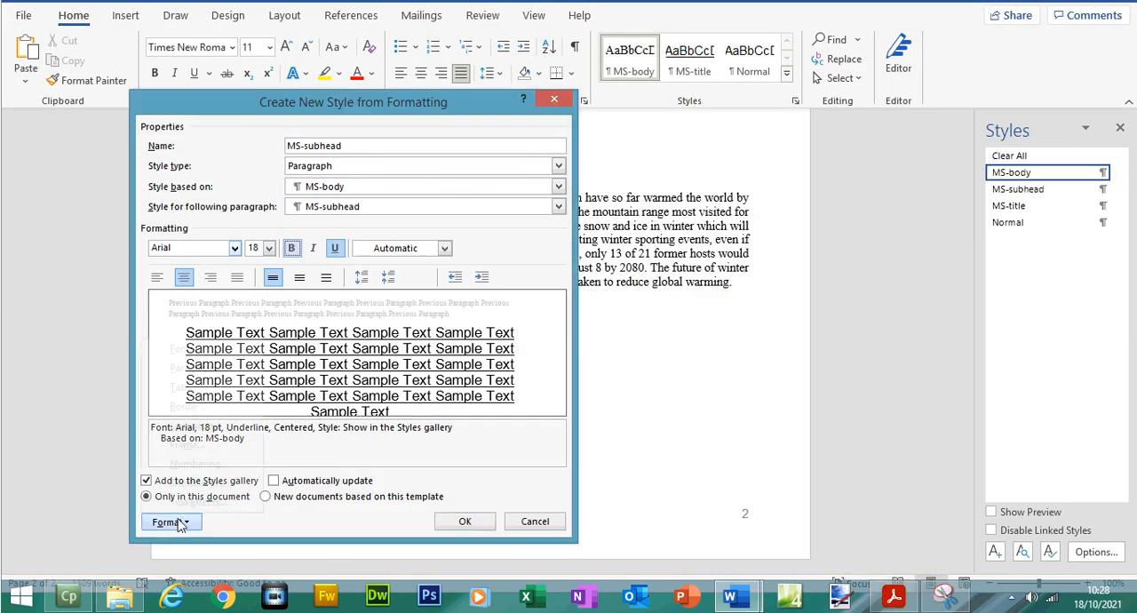
click(182, 368)
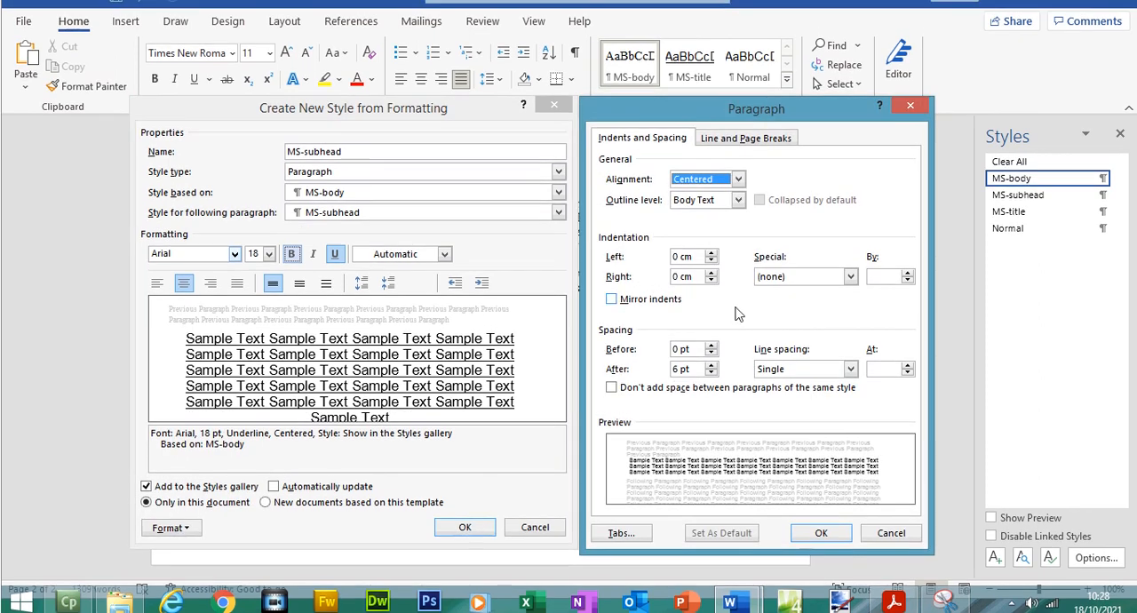
click(712, 359)
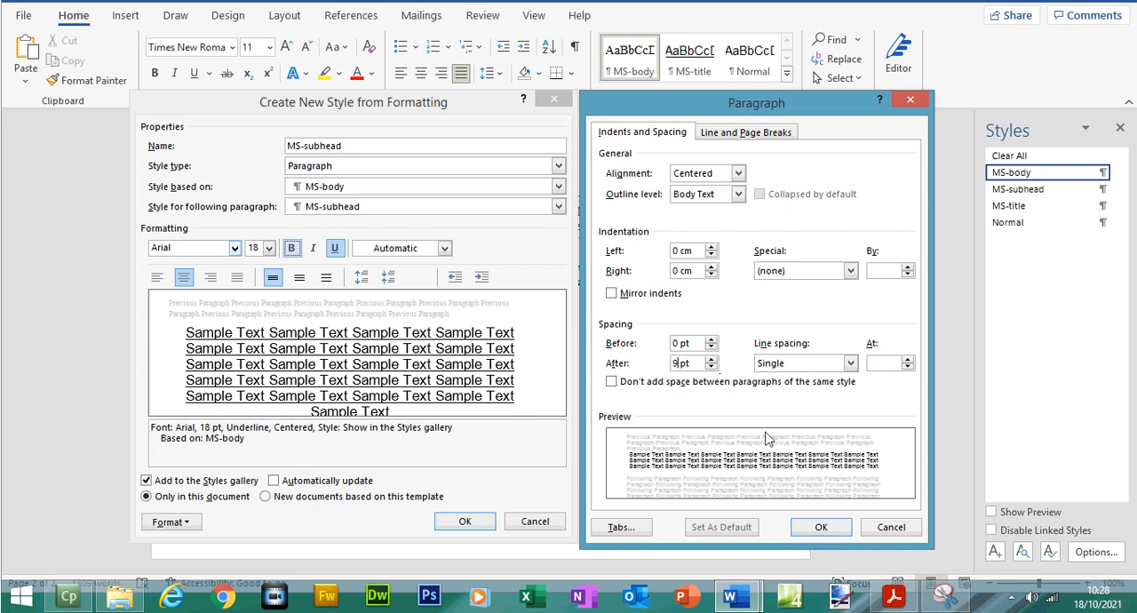
- Switch to the exam paper and highlight the MS-subhead values row and the whole EVIDENCE 3 instruction
click(907, 601)
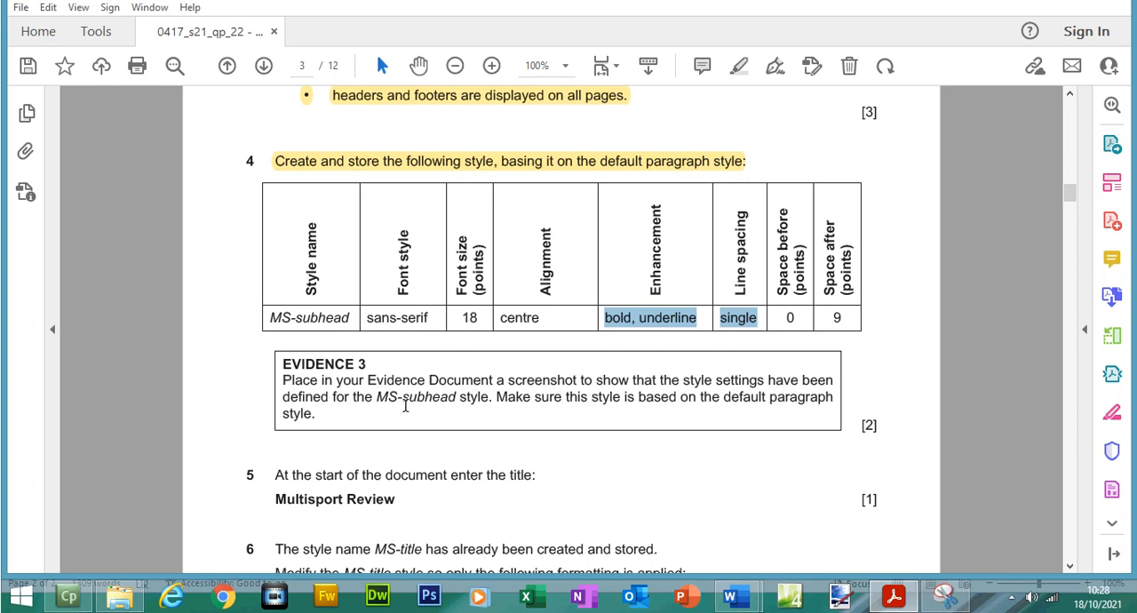
drag(327, 399, 220, 243)
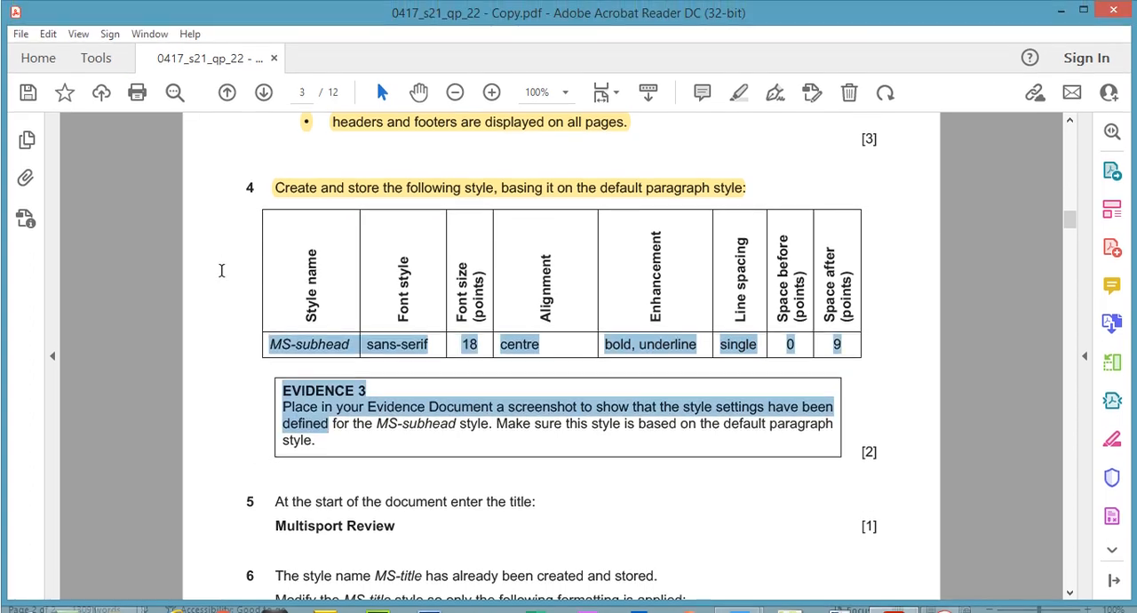
click(271, 287)
drag(268, 341, 329, 444)
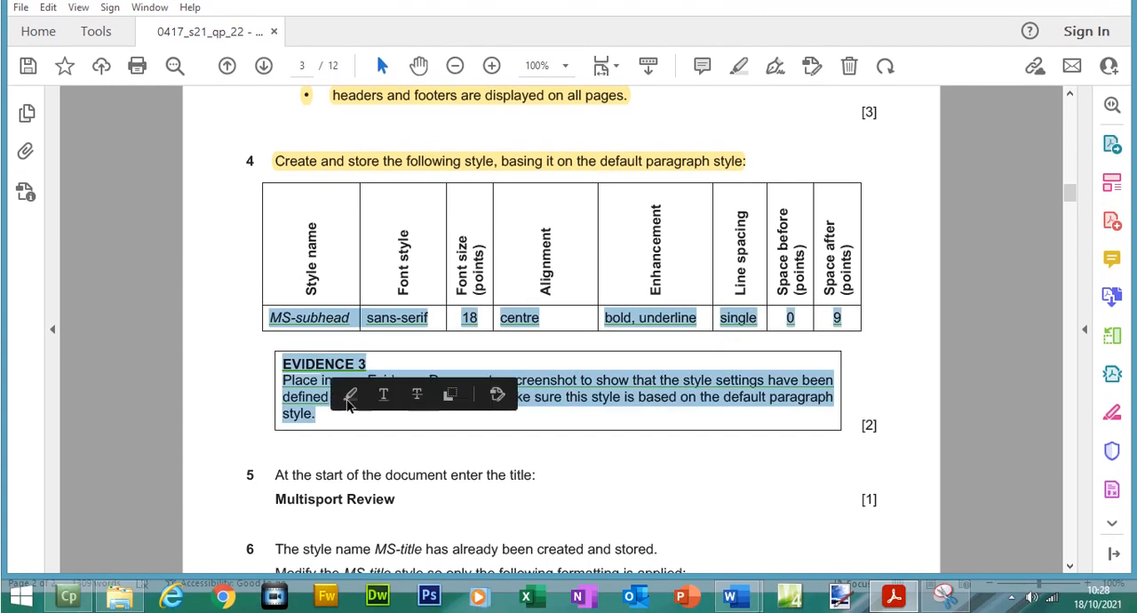
click(349, 397)
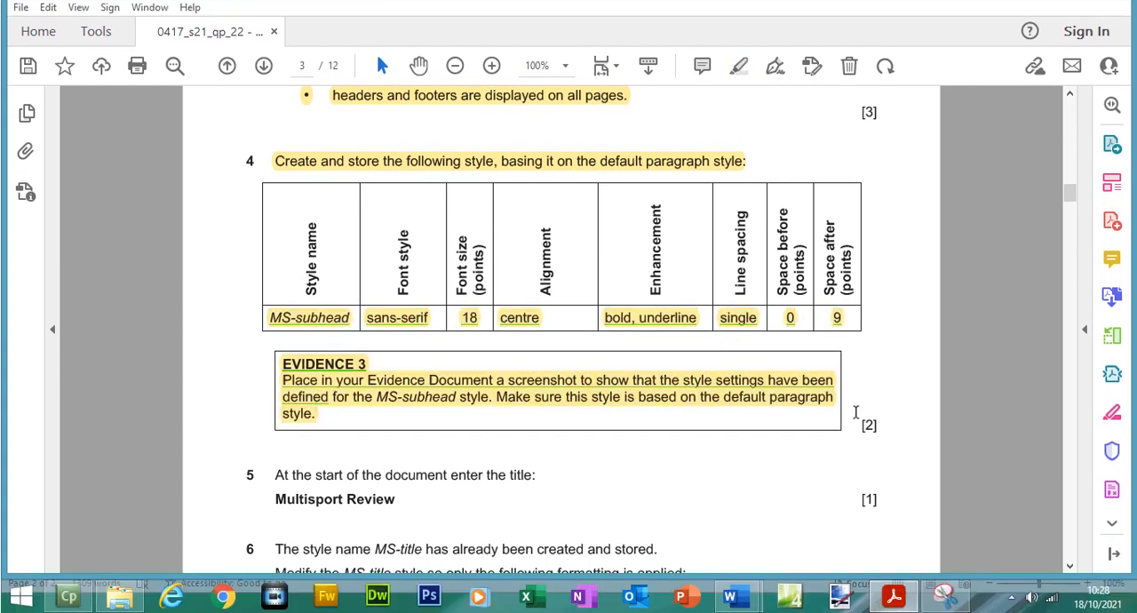
- Capture the MS-subhead style and Paragraph dialogs together in MSREVIEW.docx with Snipping Tool and copy the snip
click(946, 597)
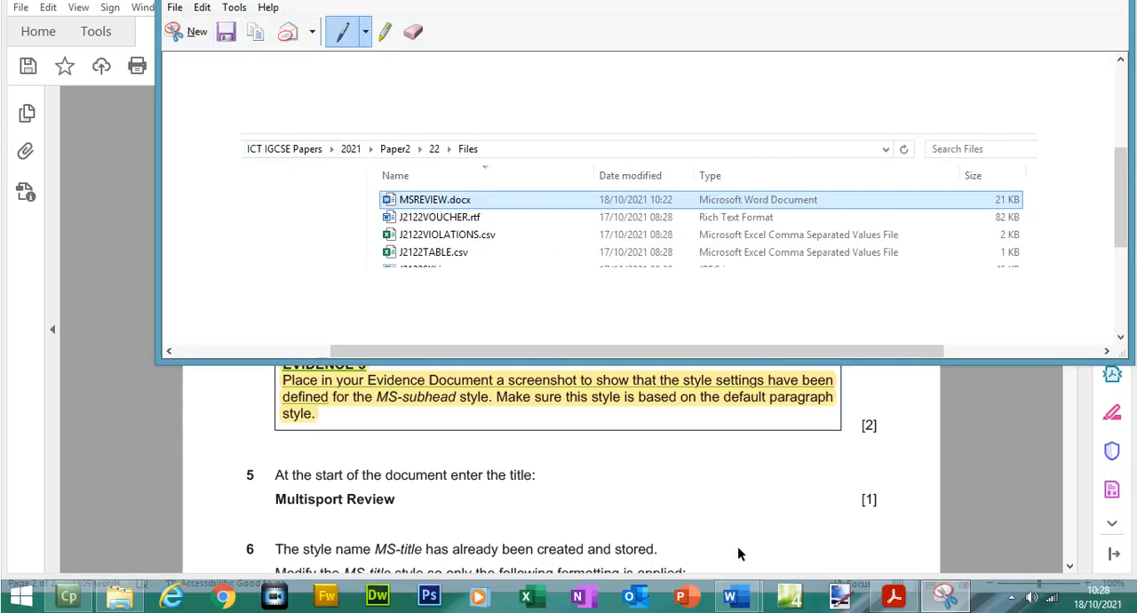
click(738, 609)
click(788, 544)
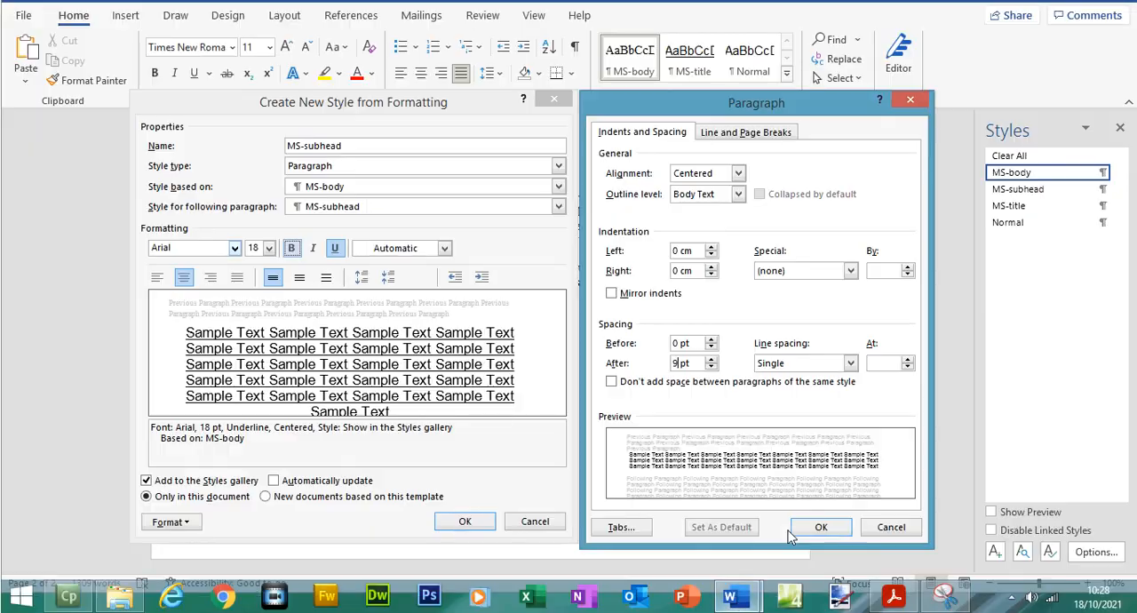
click(945, 597)
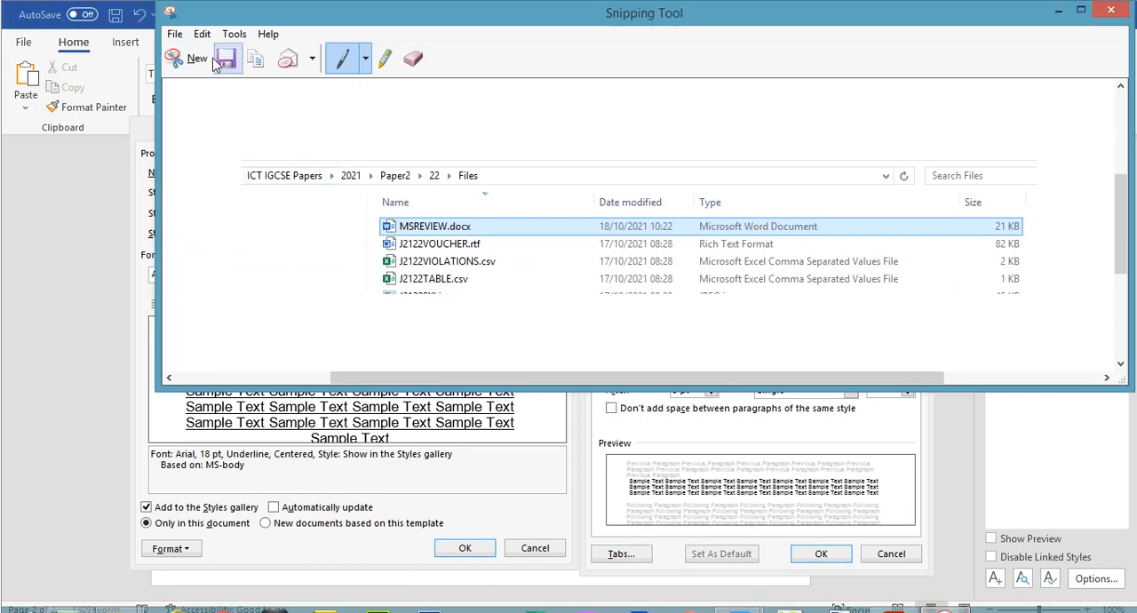
click(191, 32)
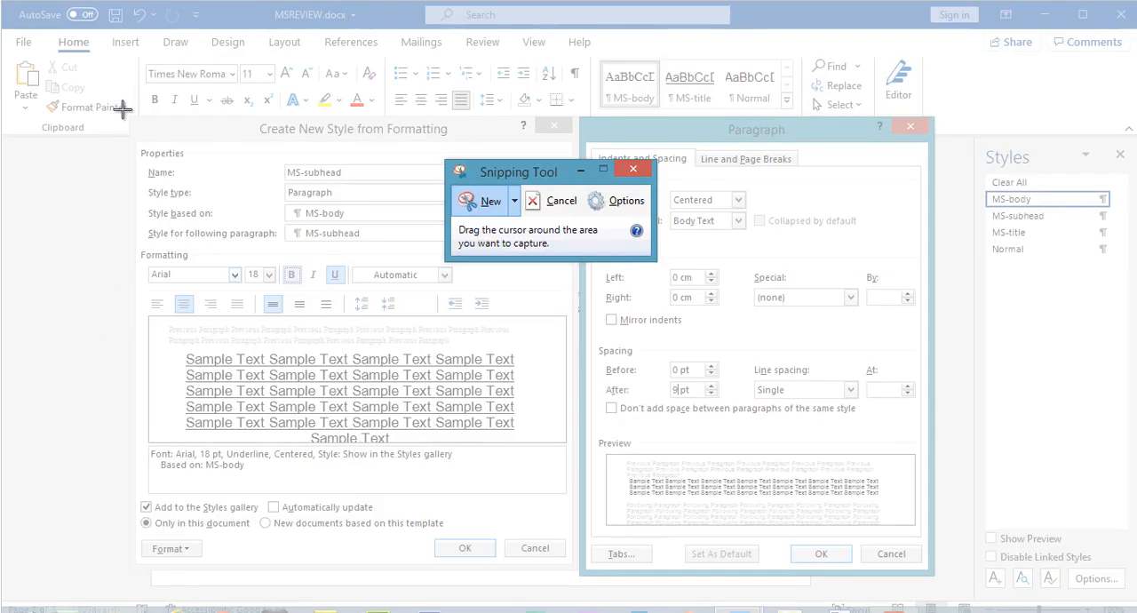
drag(127, 115, 929, 551)
click(123, 37)
click(144, 83)
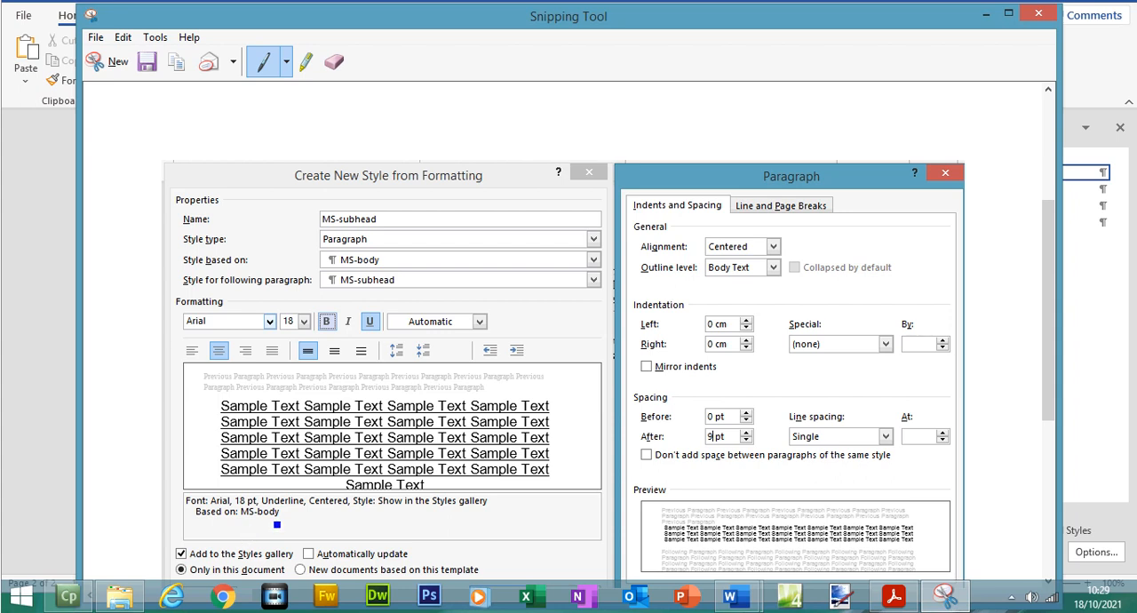
- Return to MSREVIEW.docx, accept the paragraph settings and store the MS-subhead style
mouse_move(730, 598)
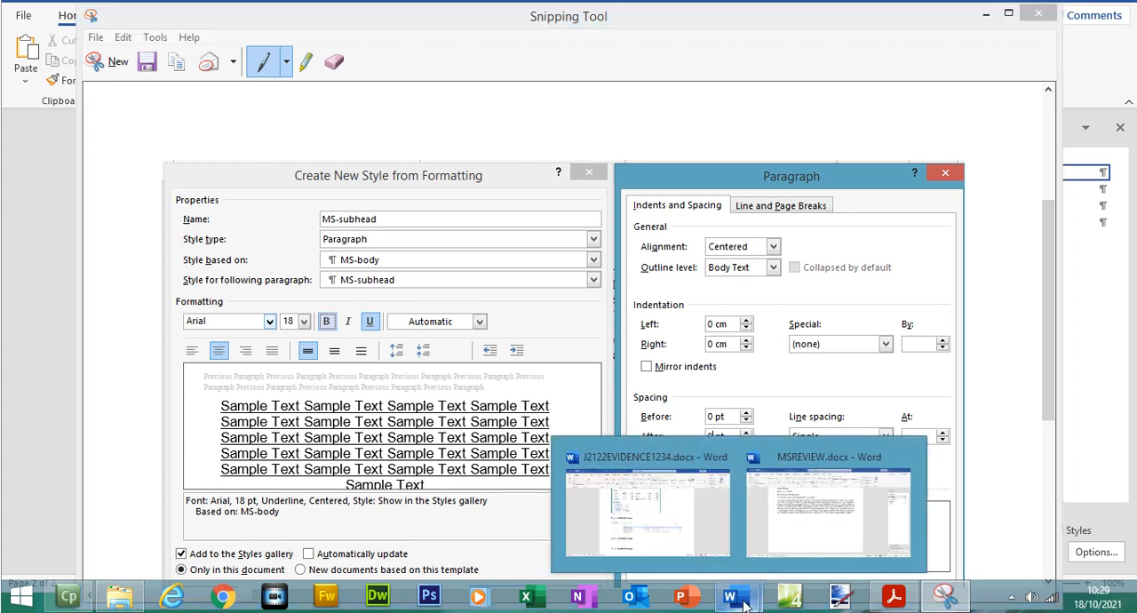
click(689, 531)
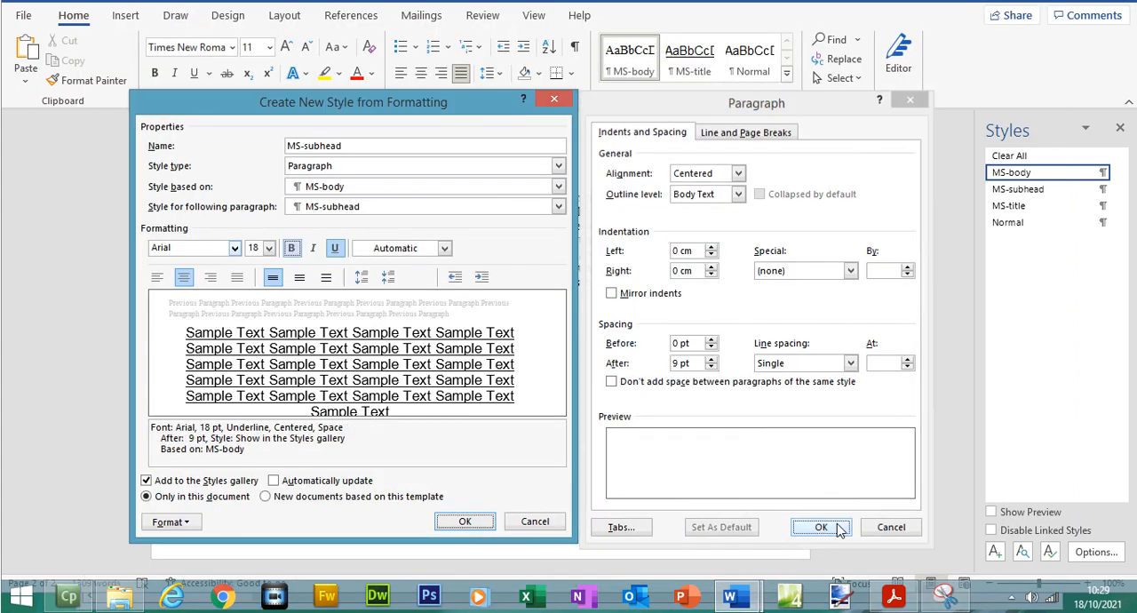
click(821, 527)
click(478, 524)
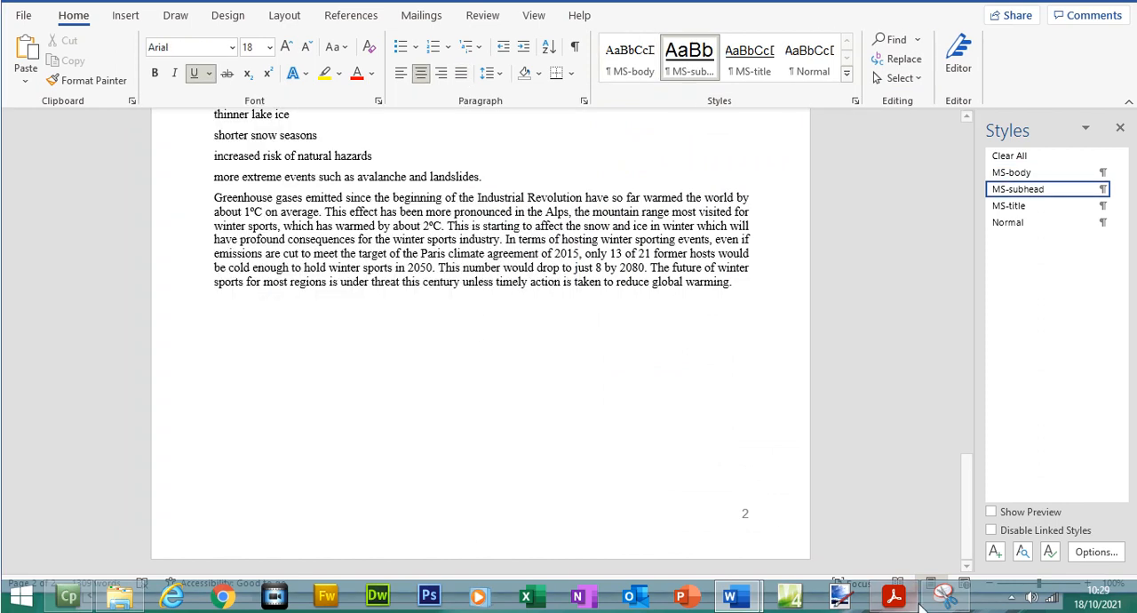
- Paste the screenshot under the Step 4 - EVIDENCE 3 heading in J2122EVIDENCE1234.docx, then switch back to MSREVIEW.docx
mouse_move(749, 602)
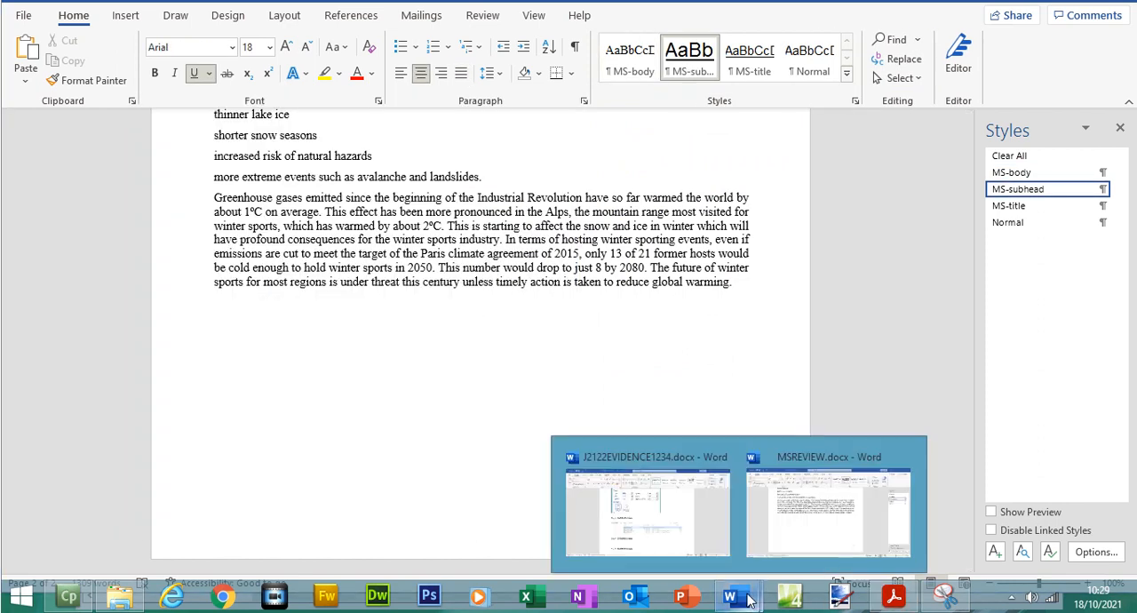
click(701, 531)
click(404, 484)
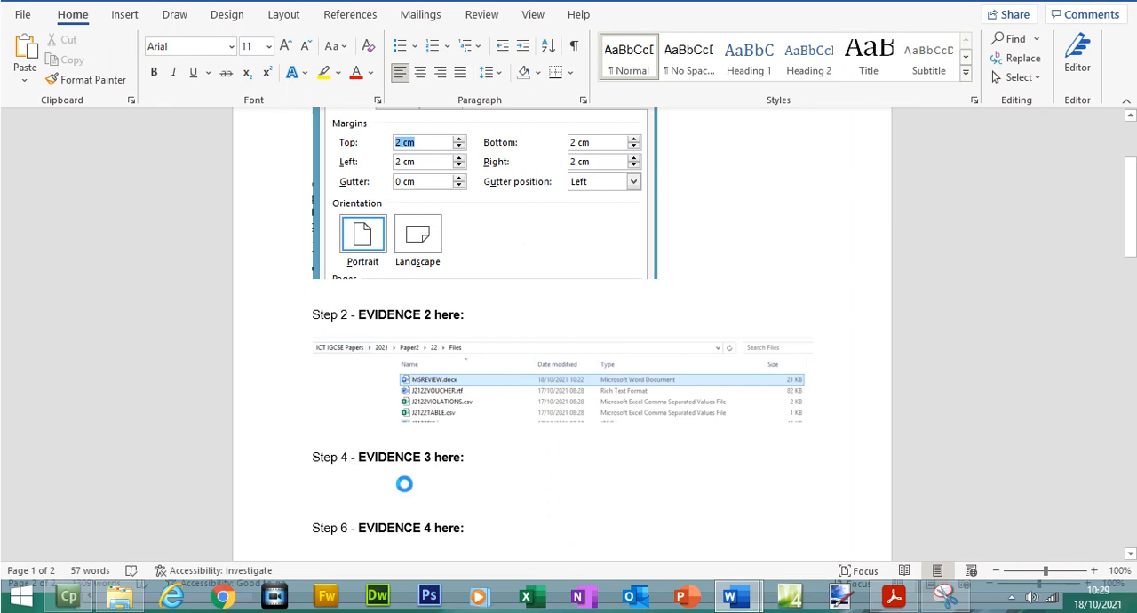
key(ctrl+v)
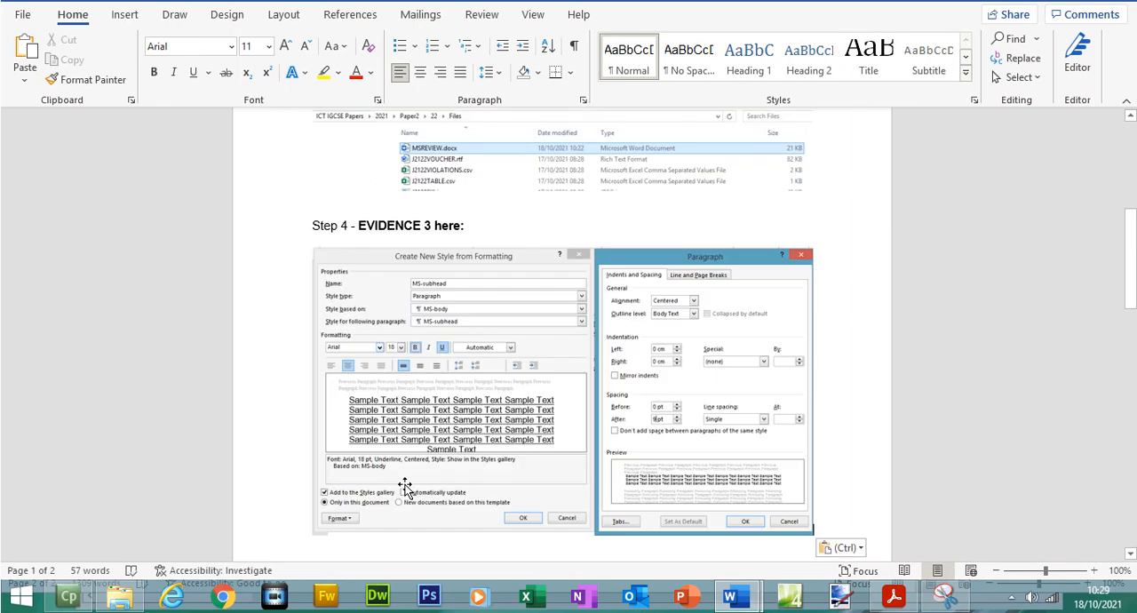
mouse_move(731, 597)
click(800, 528)
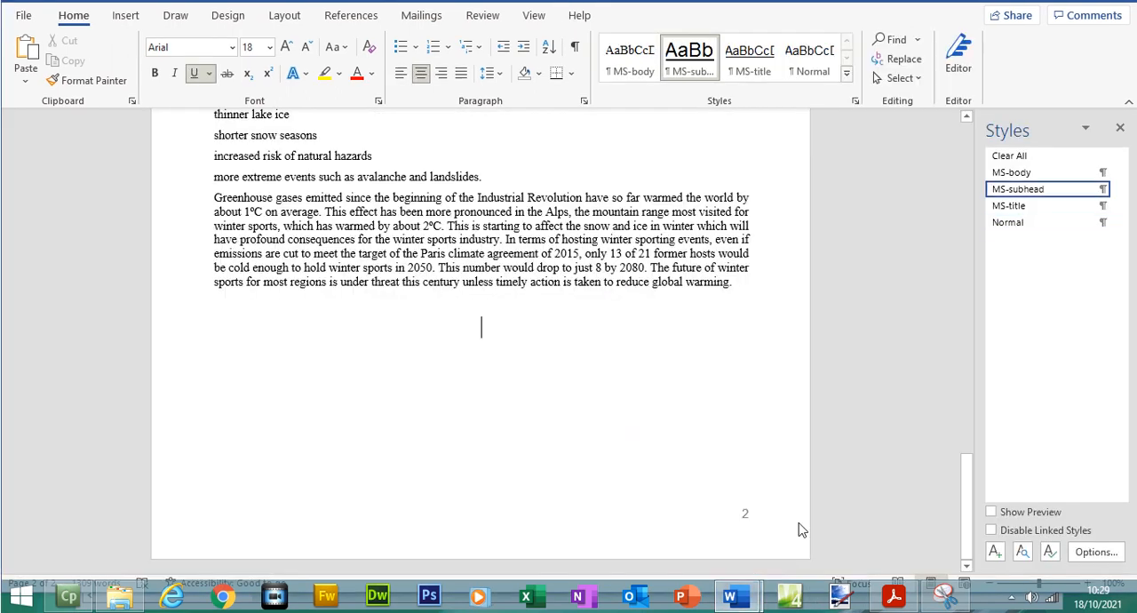
- Switch to the exam paper and copy the title Multisport Review from question 5
click(894, 597)
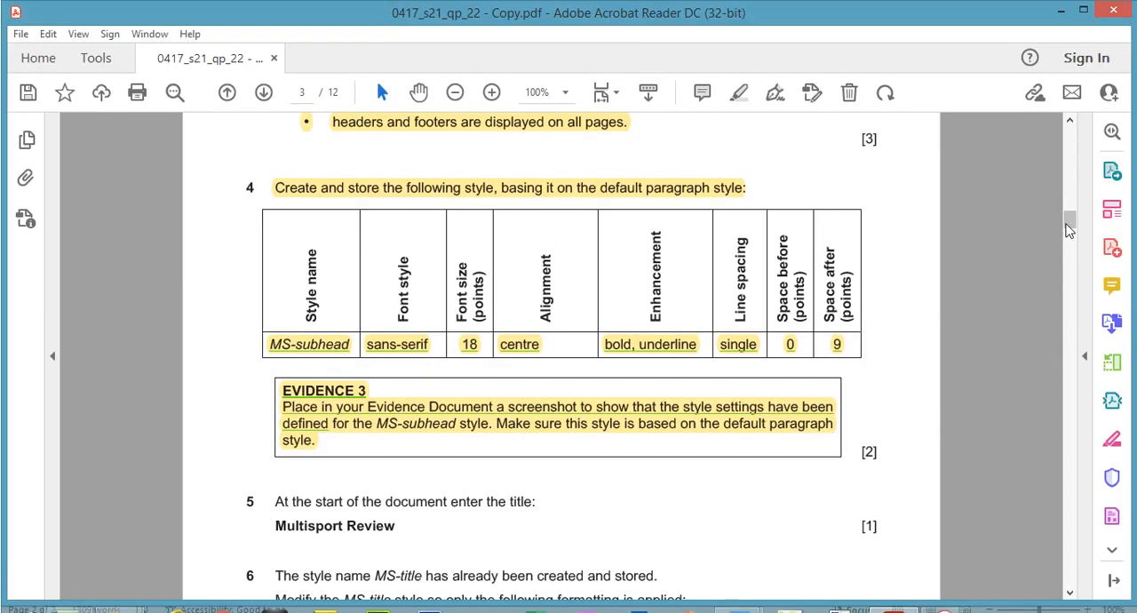
drag(1069, 231, 1069, 237)
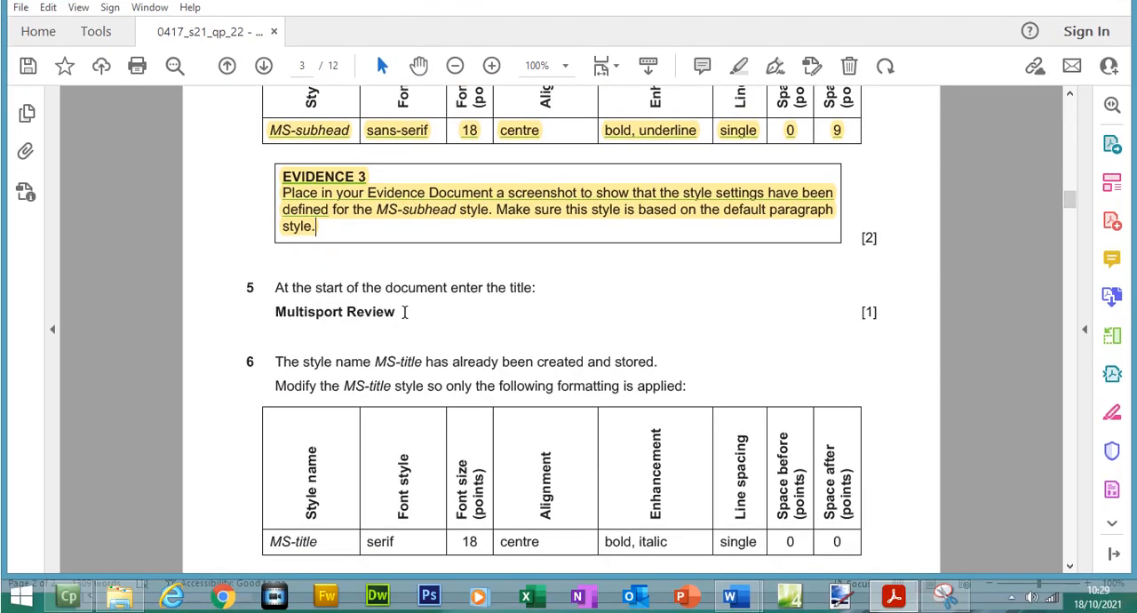
drag(403, 312, 312, 325)
right_click(310, 323)
click(340, 338)
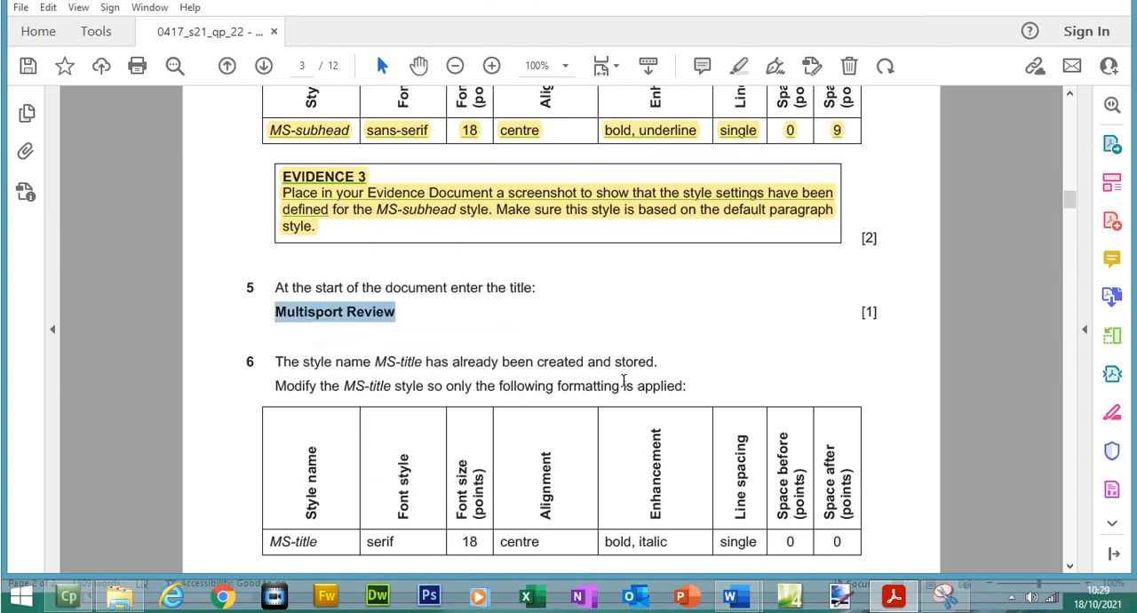
- Return to MSREVIEW.docx and paste the title Multisport Review on a new line above the first body paragraph
click(807, 507)
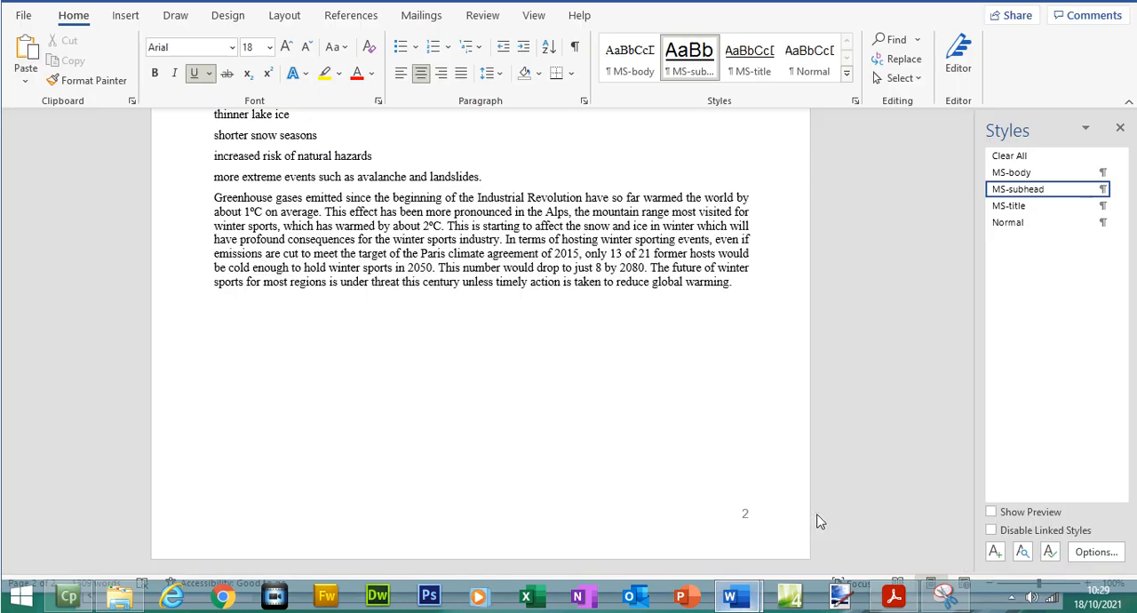
drag(967, 511, 950, 146)
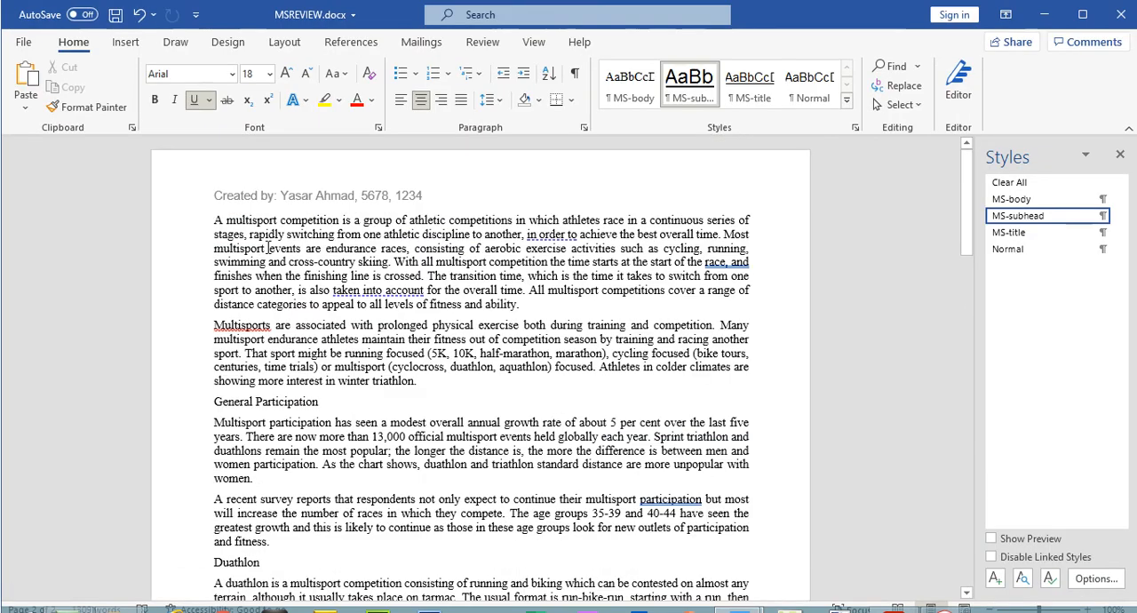
click(217, 220)
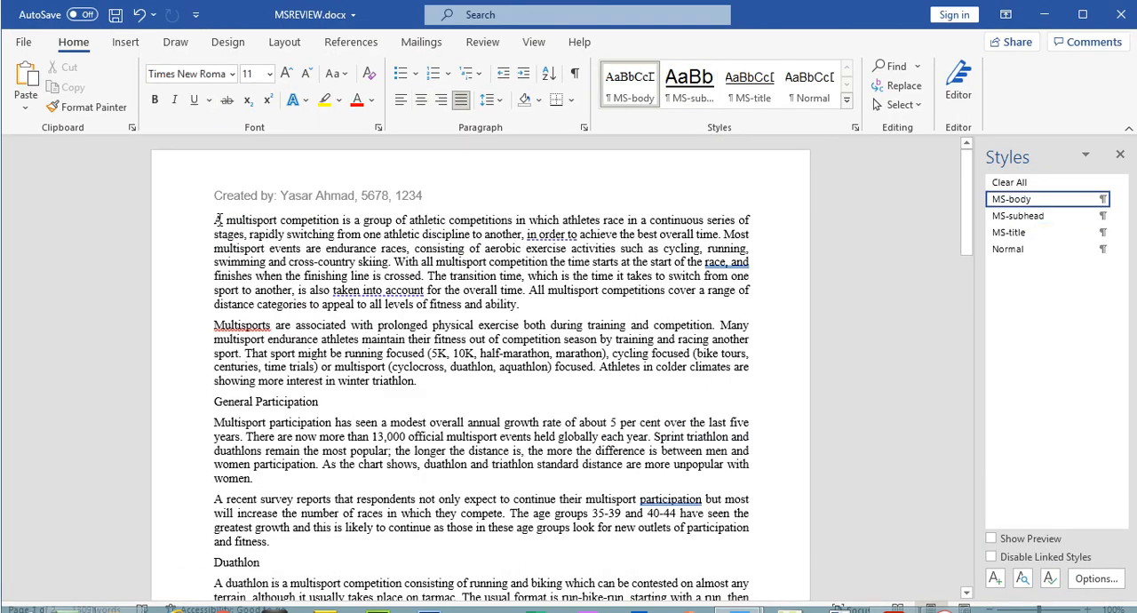
key(Return)
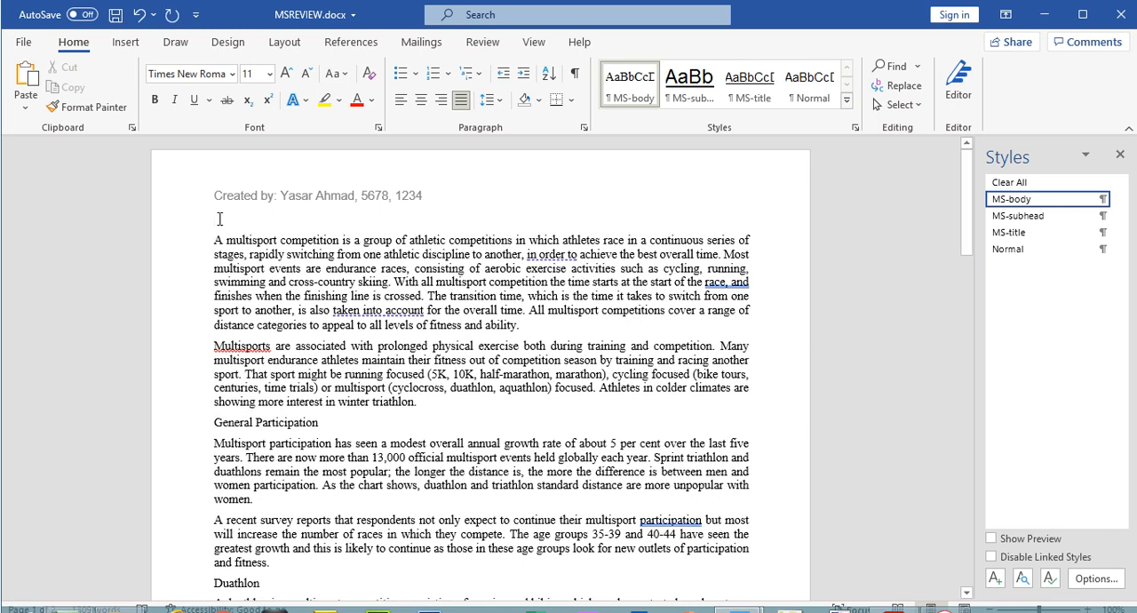
key(ctrl+v)
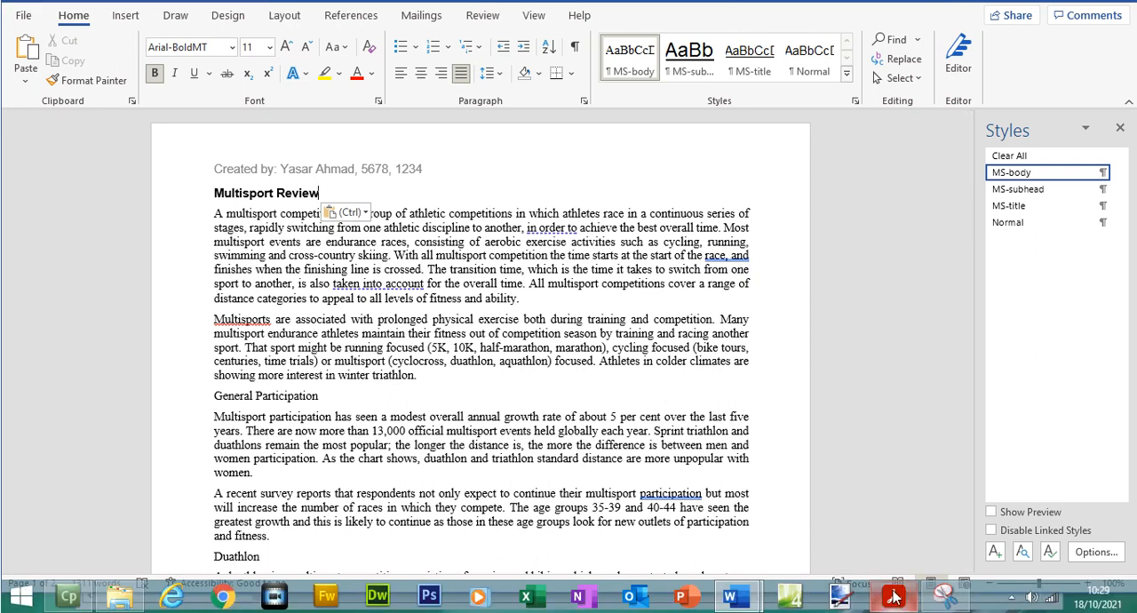
- Switch to the exam paper and examine the question 6 instructions and formatting table for the MS-title style
click(893, 597)
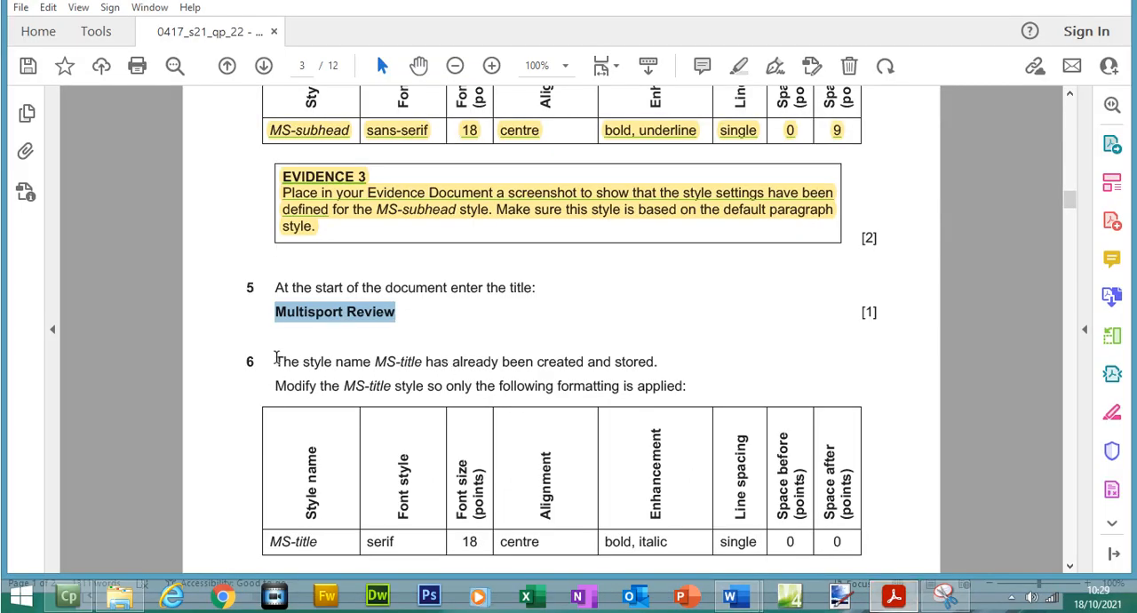
drag(275, 361, 646, 365)
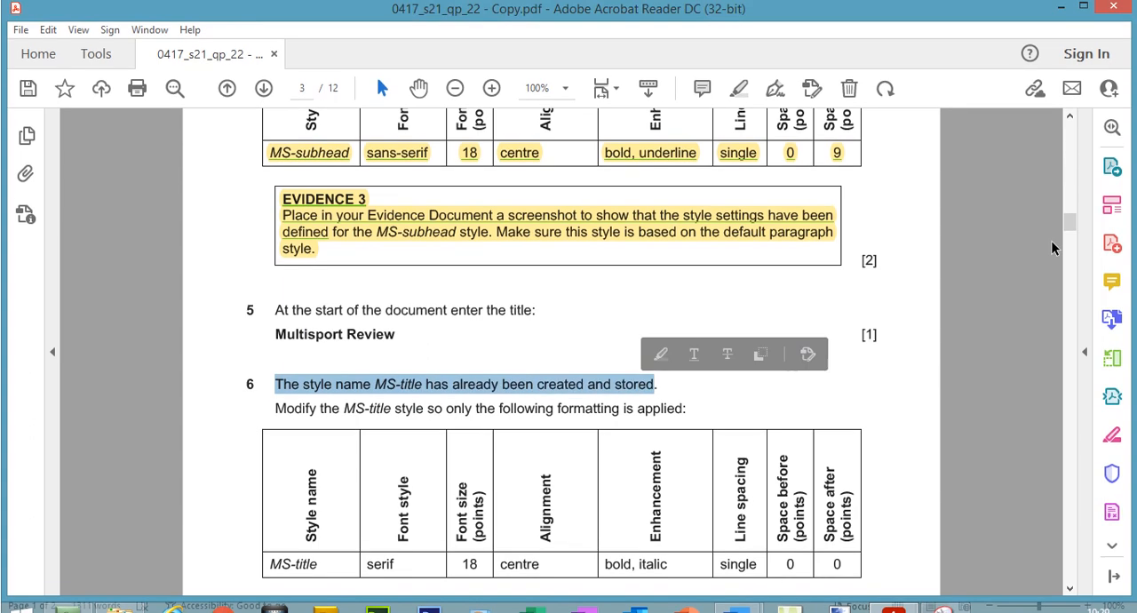
drag(1071, 205, 1071, 210)
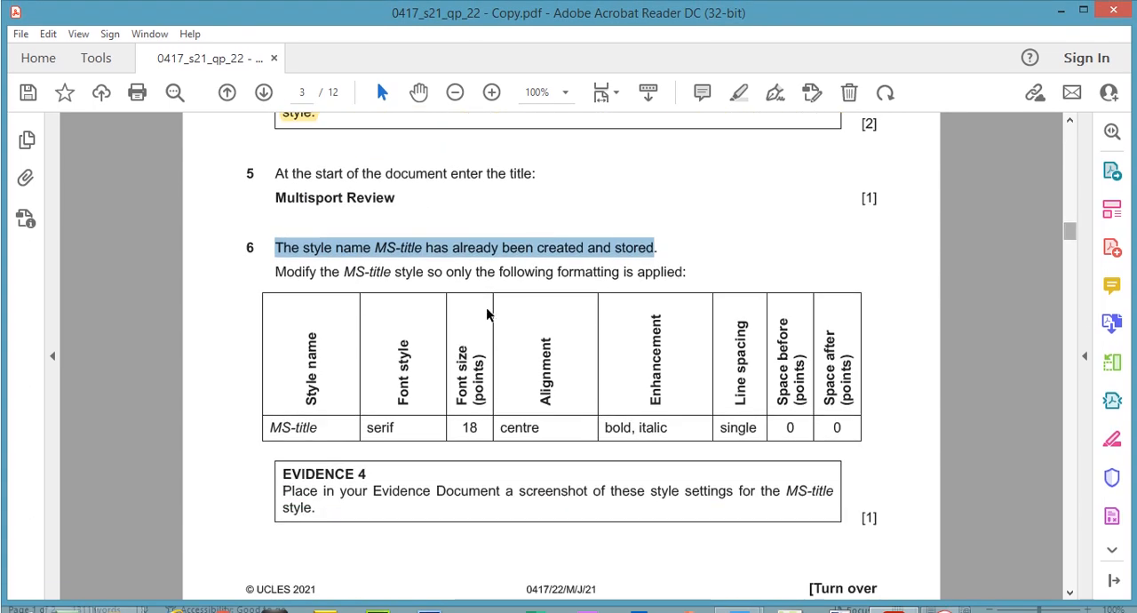
drag(289, 272, 718, 259)
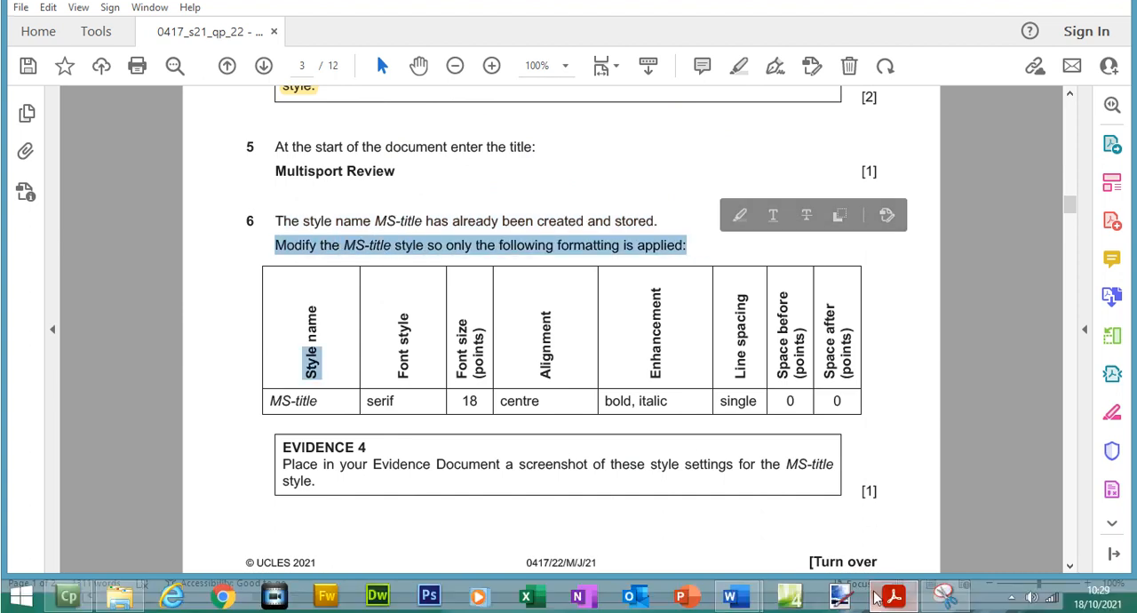
- Open the MS-title style in MSREVIEW.docx for modification and set its font to the serif Times New Roman
mouse_move(730, 610)
click(779, 555)
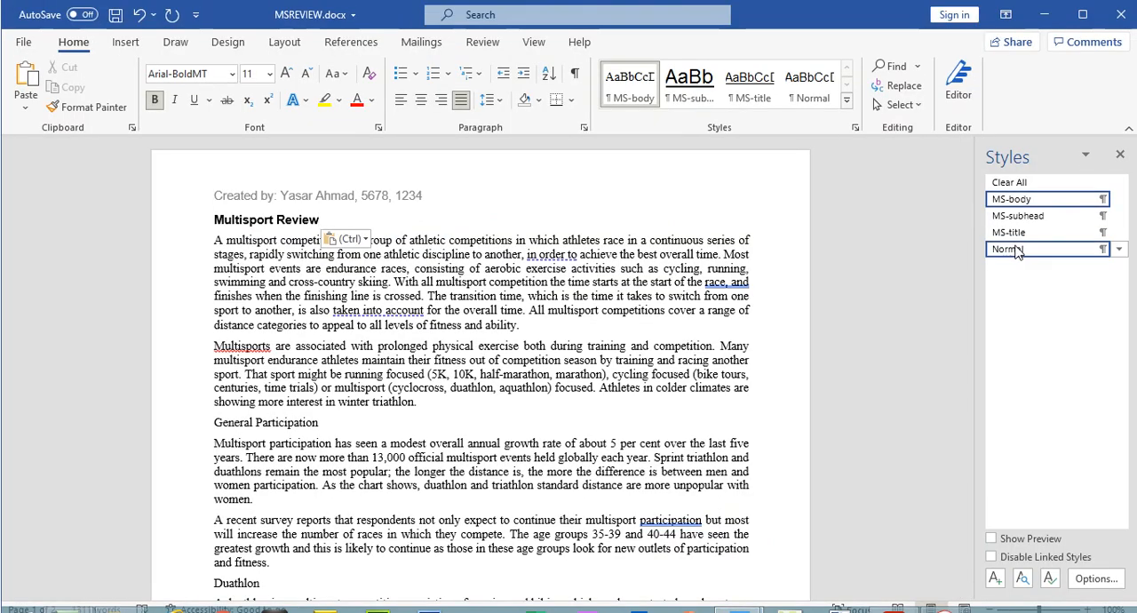
right_click(1016, 241)
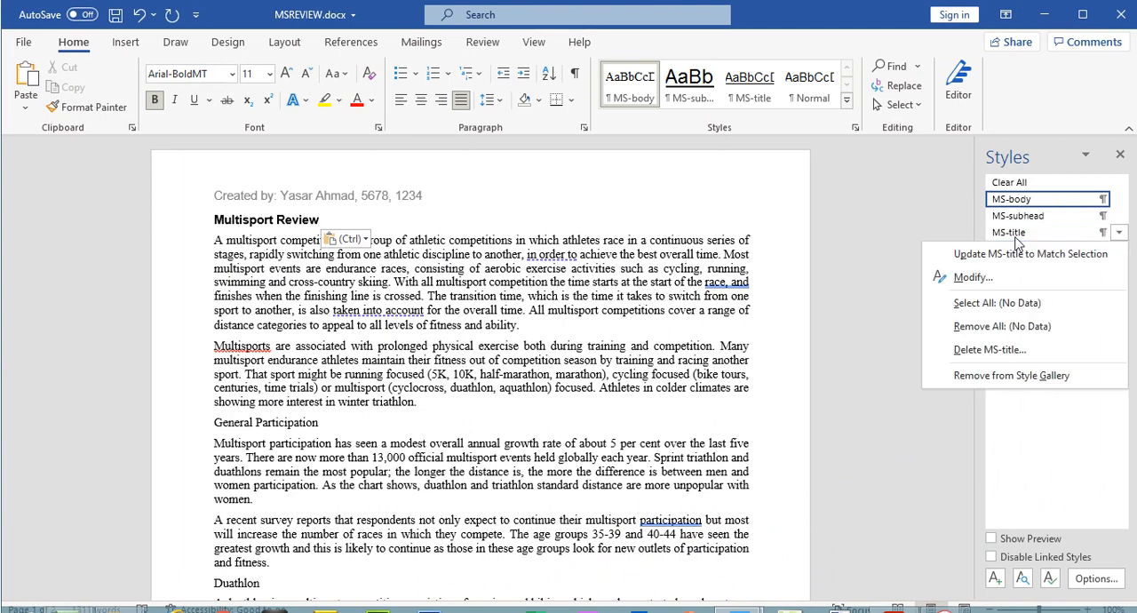
click(971, 279)
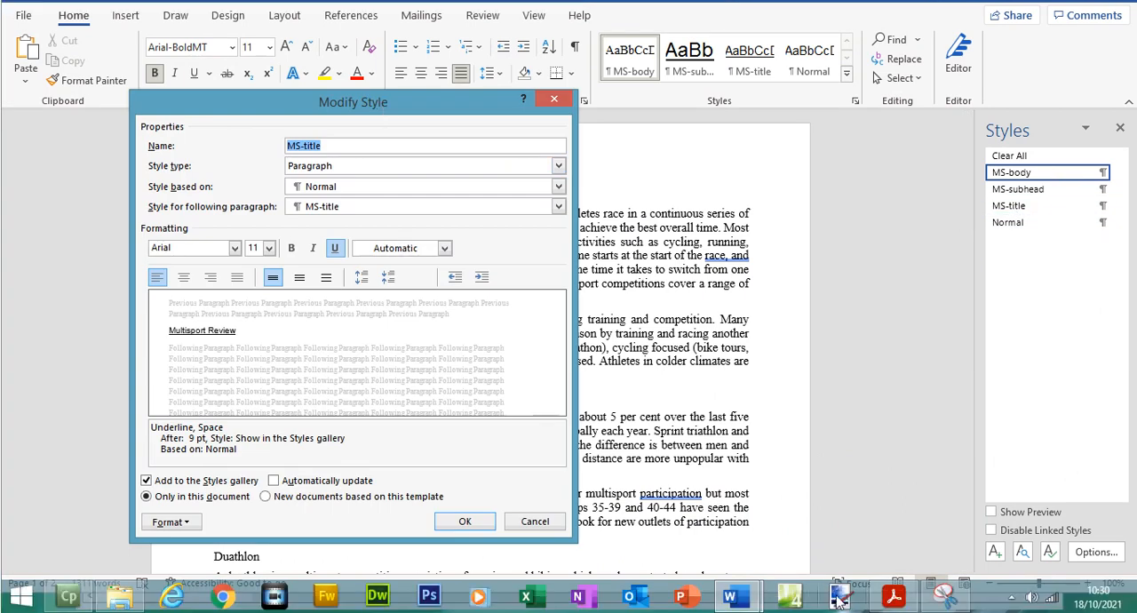
click(894, 598)
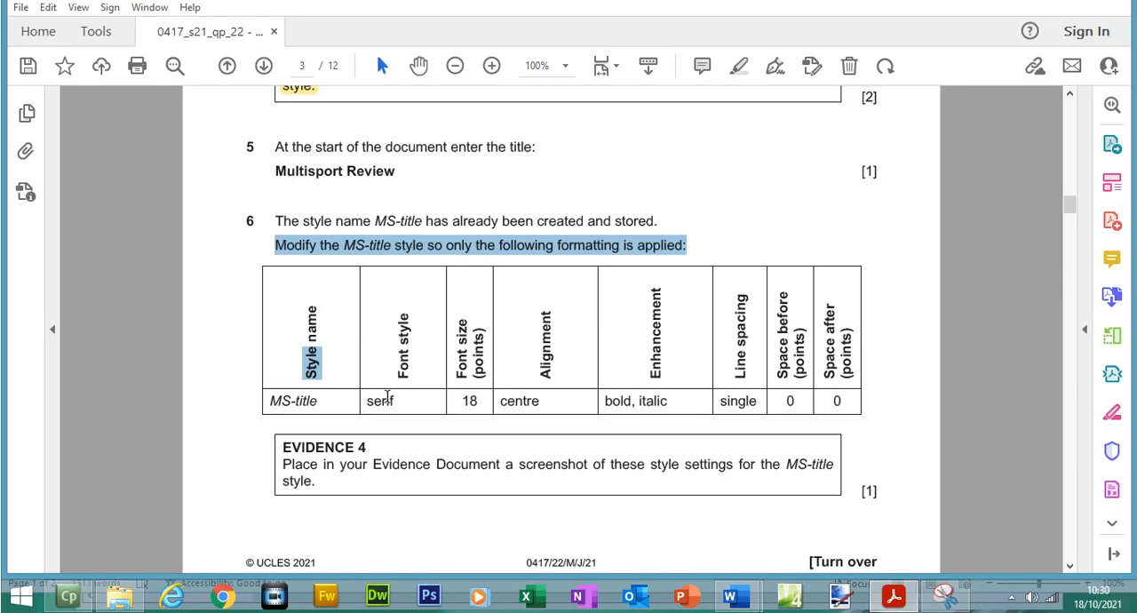
click(890, 597)
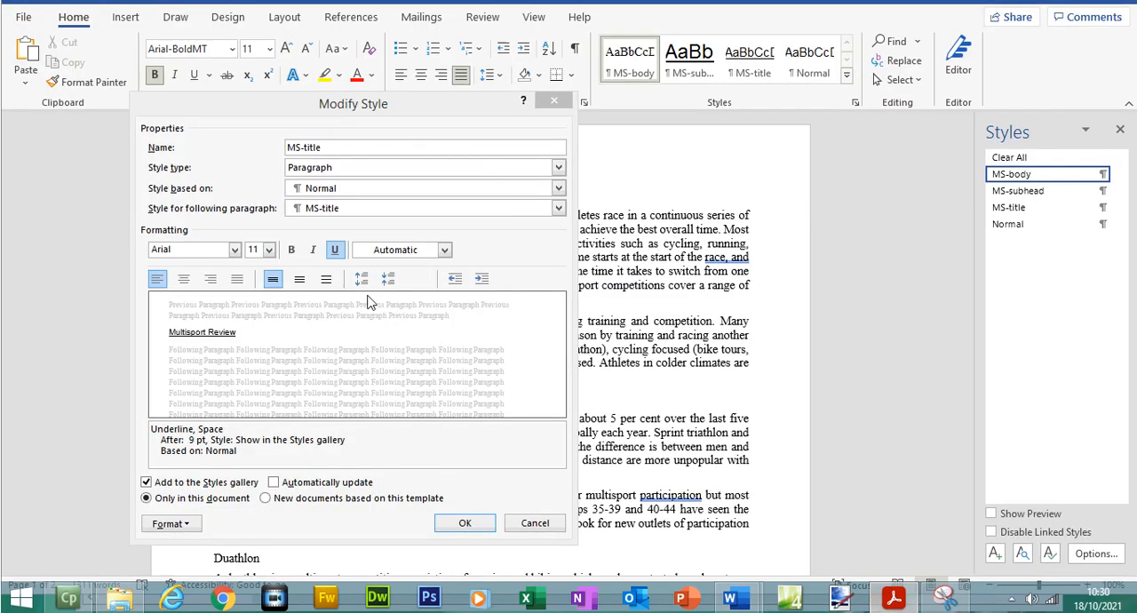
click(235, 275)
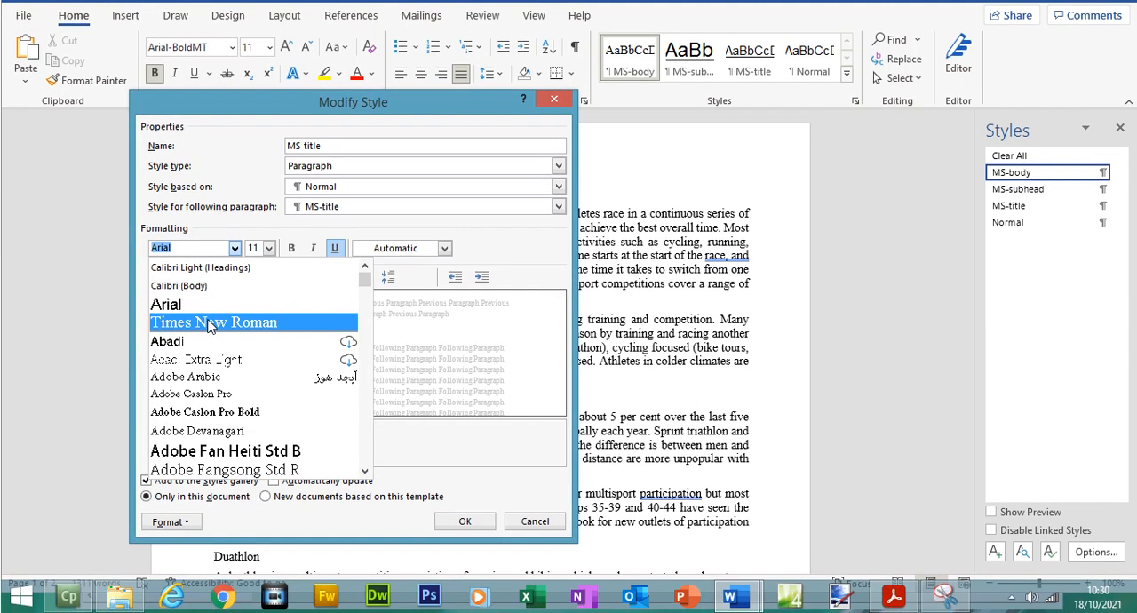
click(210, 327)
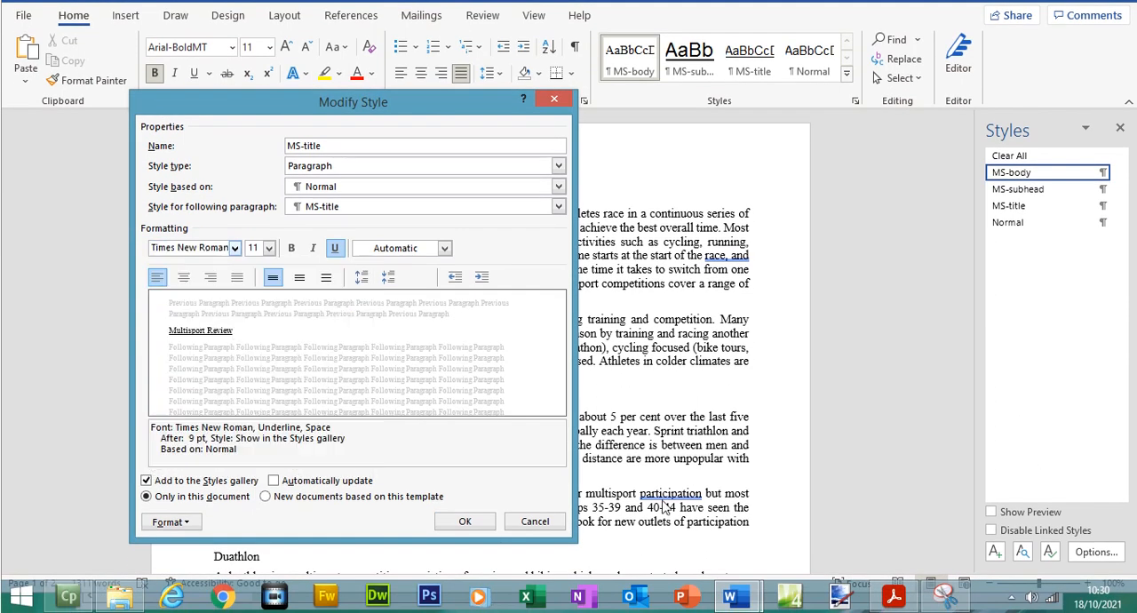
- Check the exam paper's size and alignment values and set the MS-title style to 18 pt, centred
click(894, 597)
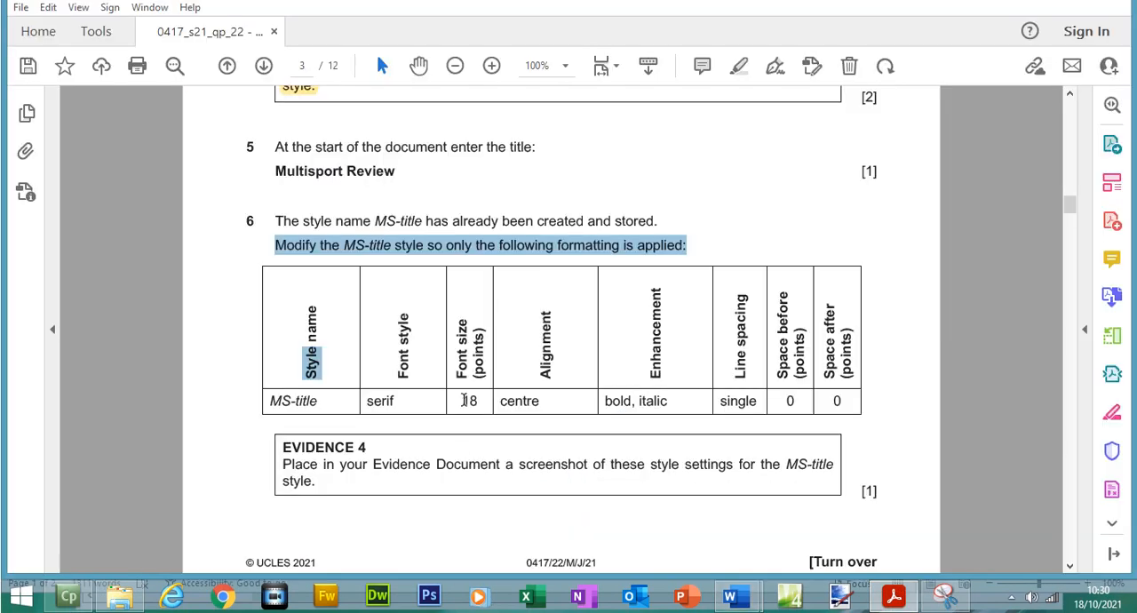
drag(462, 401, 539, 402)
click(893, 597)
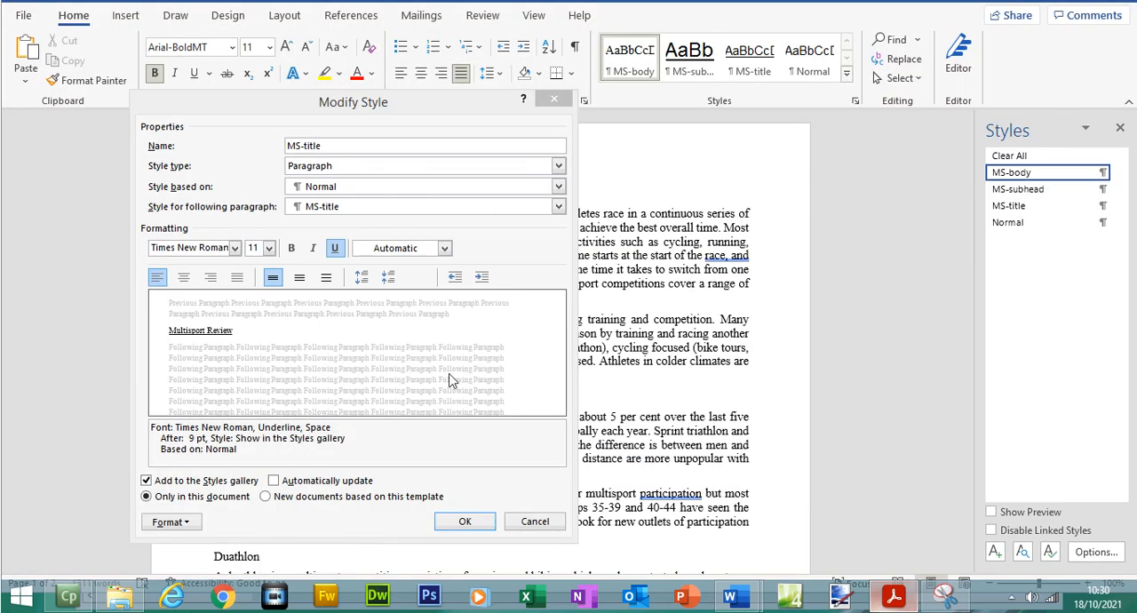
click(269, 248)
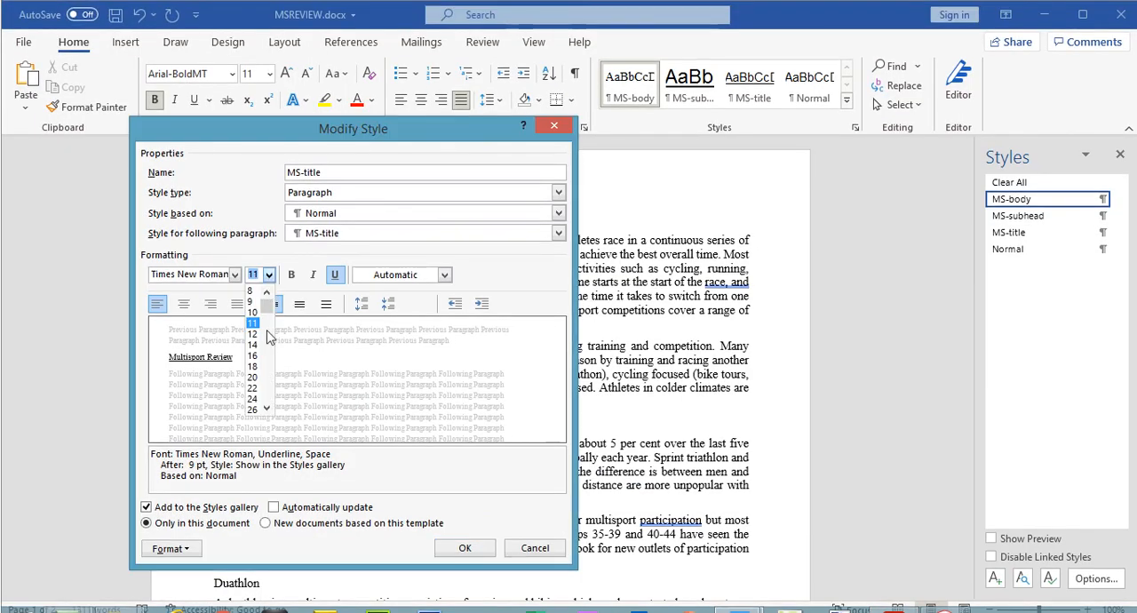
click(252, 366)
click(185, 304)
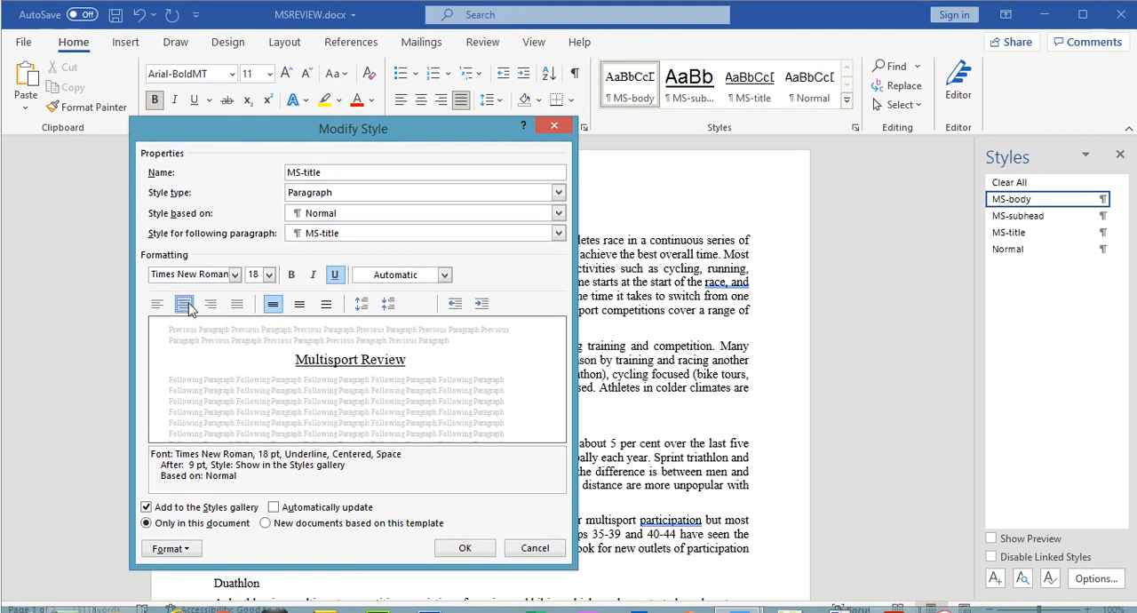
- Check the required enhancements in the exam paper, remove underline from the MS-title style and apply bold and italic
click(894, 597)
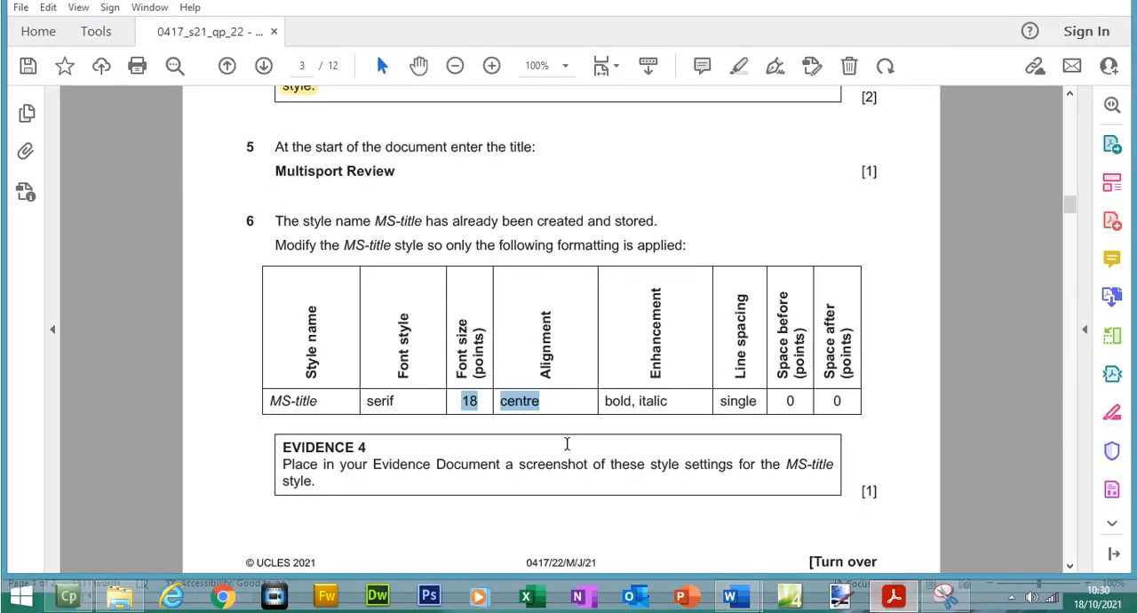
click(895, 603)
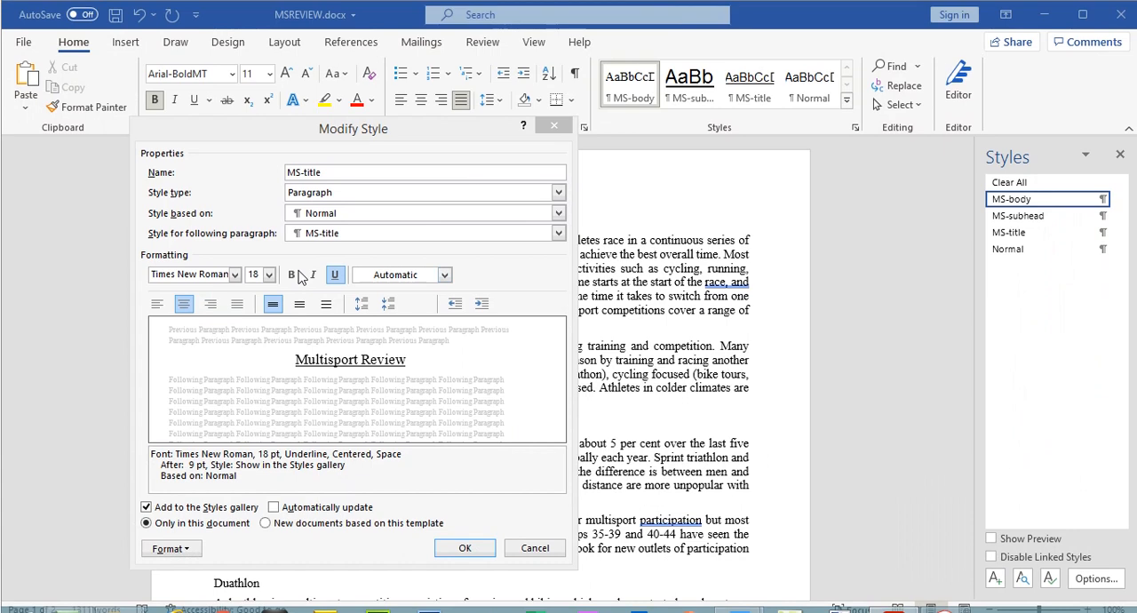
click(336, 251)
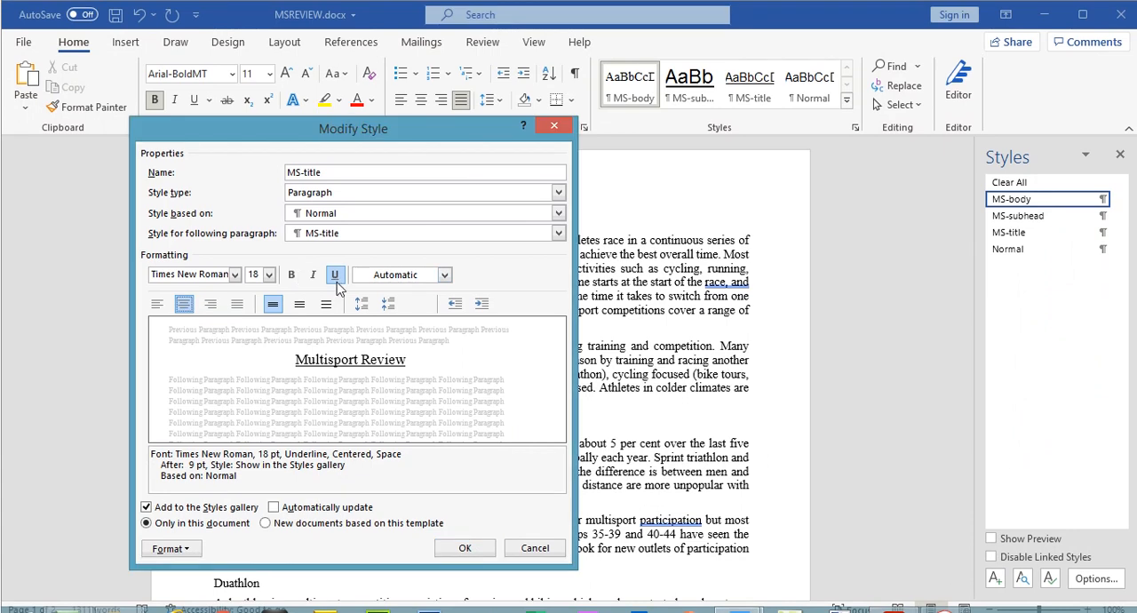
click(336, 275)
click(292, 275)
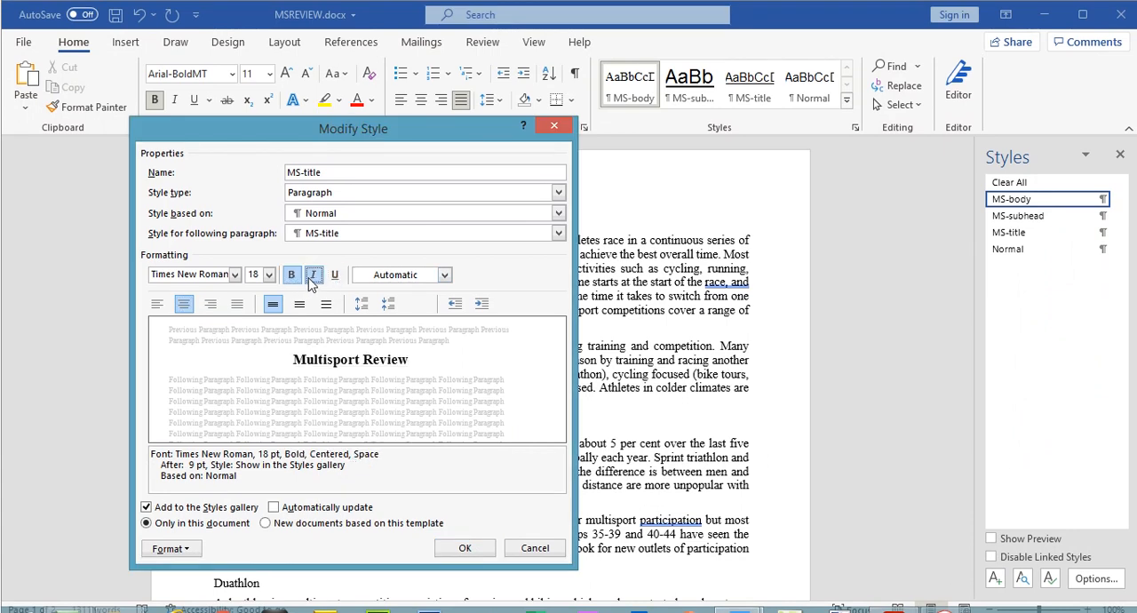
click(313, 275)
- Set the MS-title paragraph spacing after to 0 pt, save the modified style and switch to the exam paper
click(894, 609)
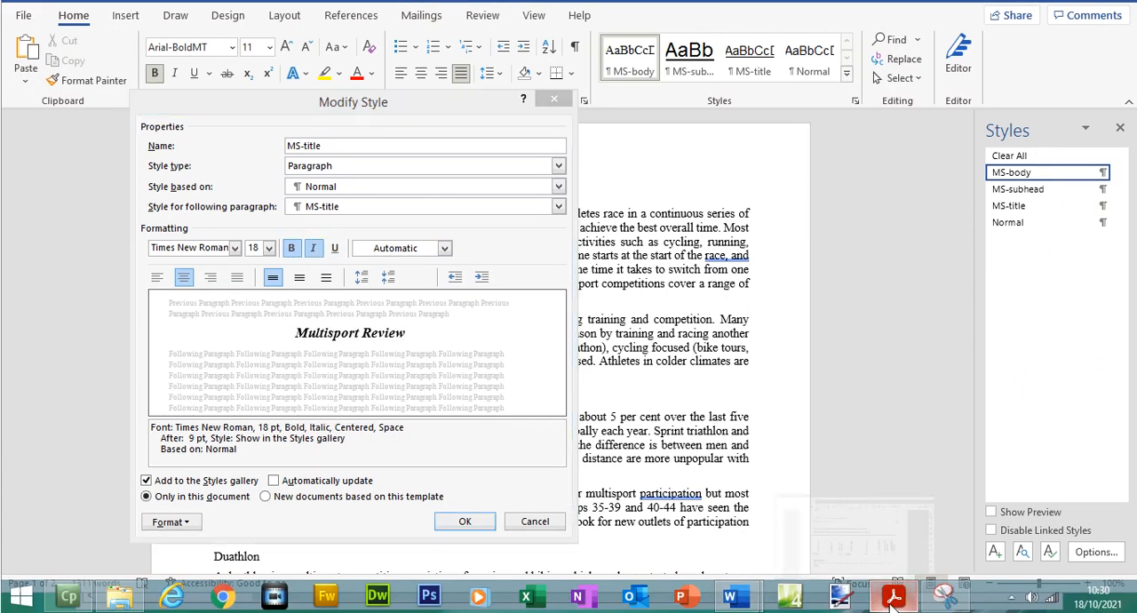
click(895, 602)
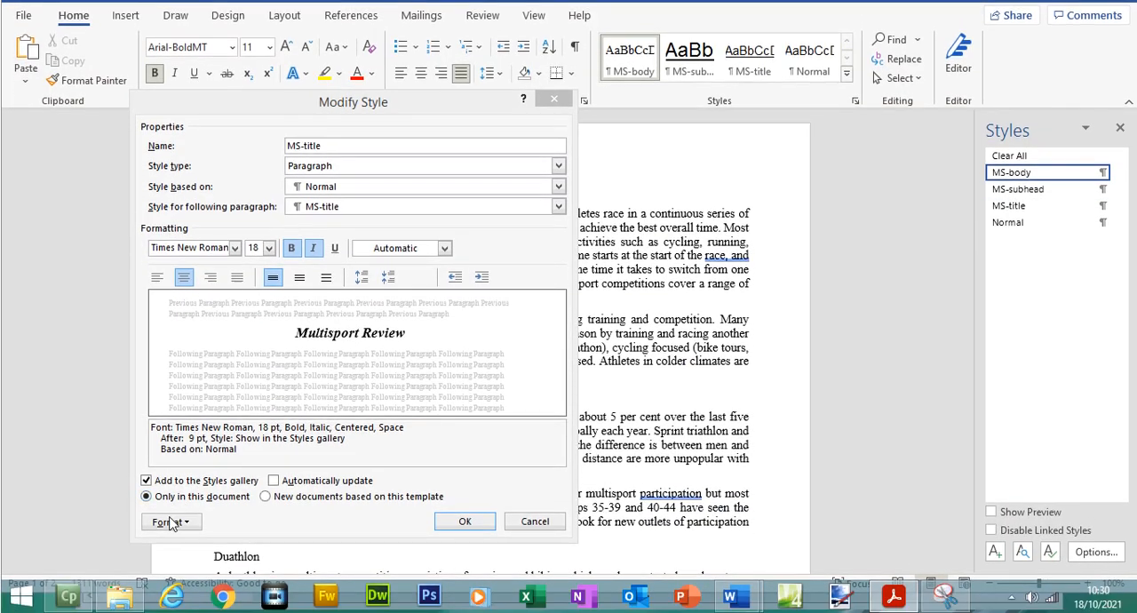
click(171, 523)
click(188, 368)
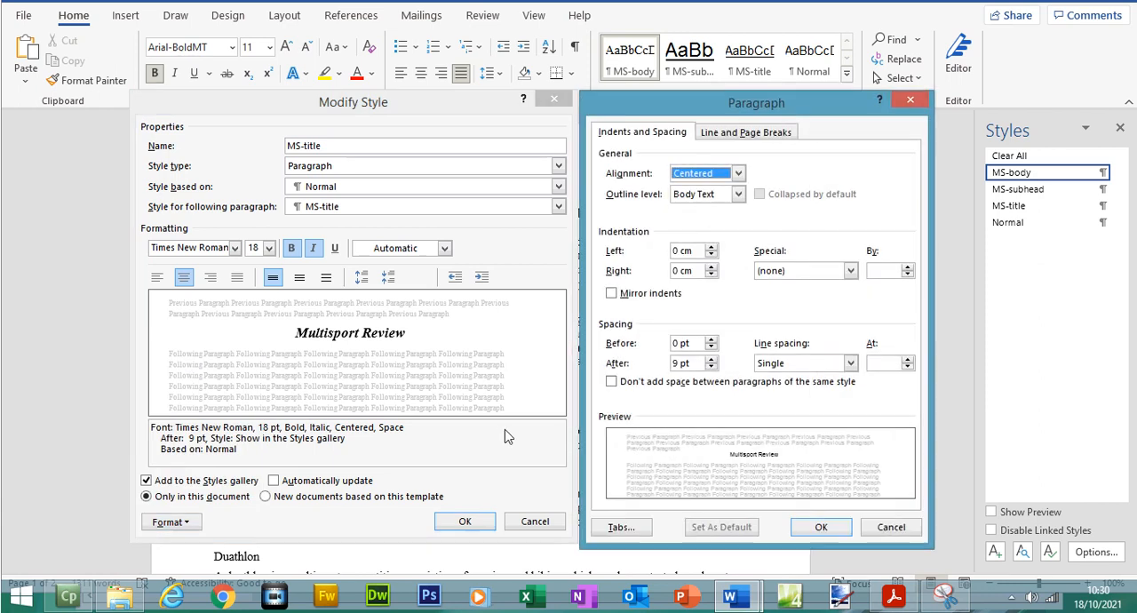
click(711, 367)
click(711, 367)
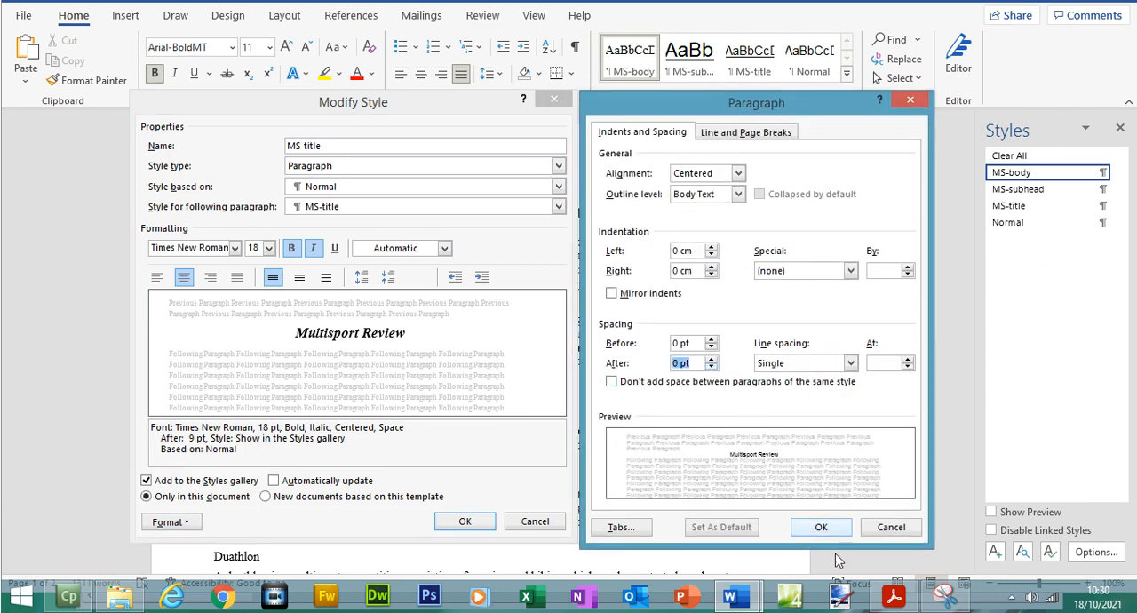
click(821, 527)
click(469, 522)
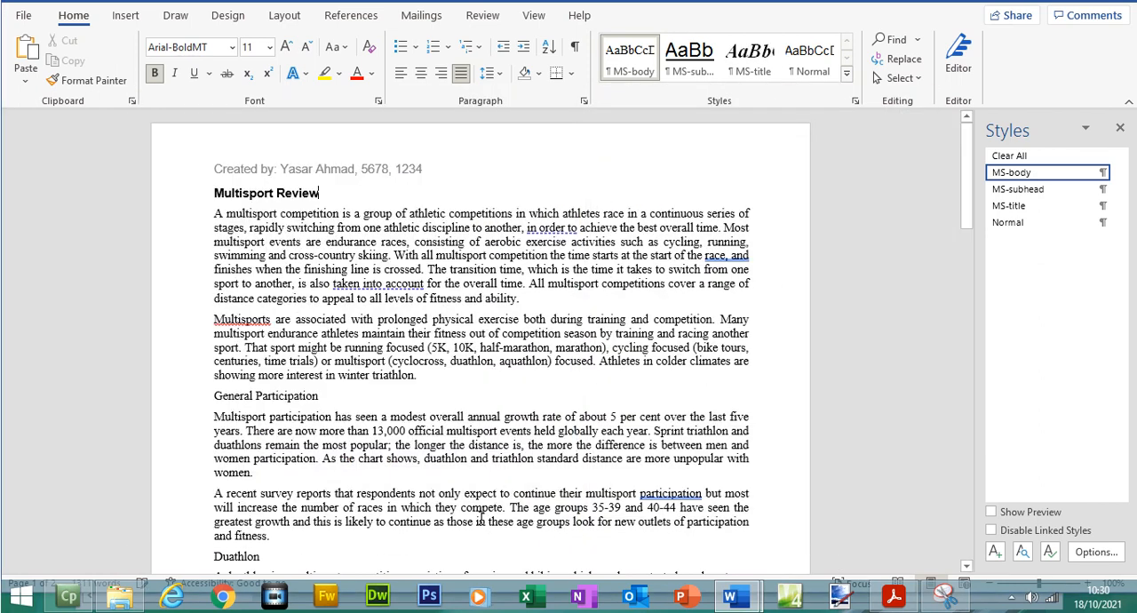
click(893, 597)
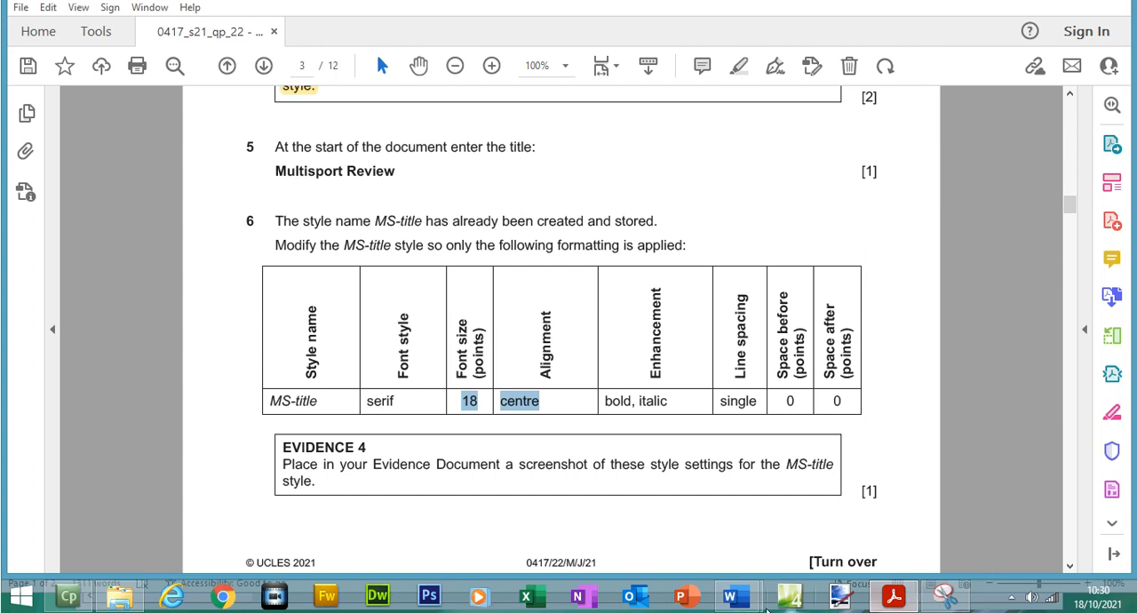
- Switch to MSREVIEW.docx and open the MS-title style for modification together with its paragraph settings
mouse_move(731, 597)
click(840, 502)
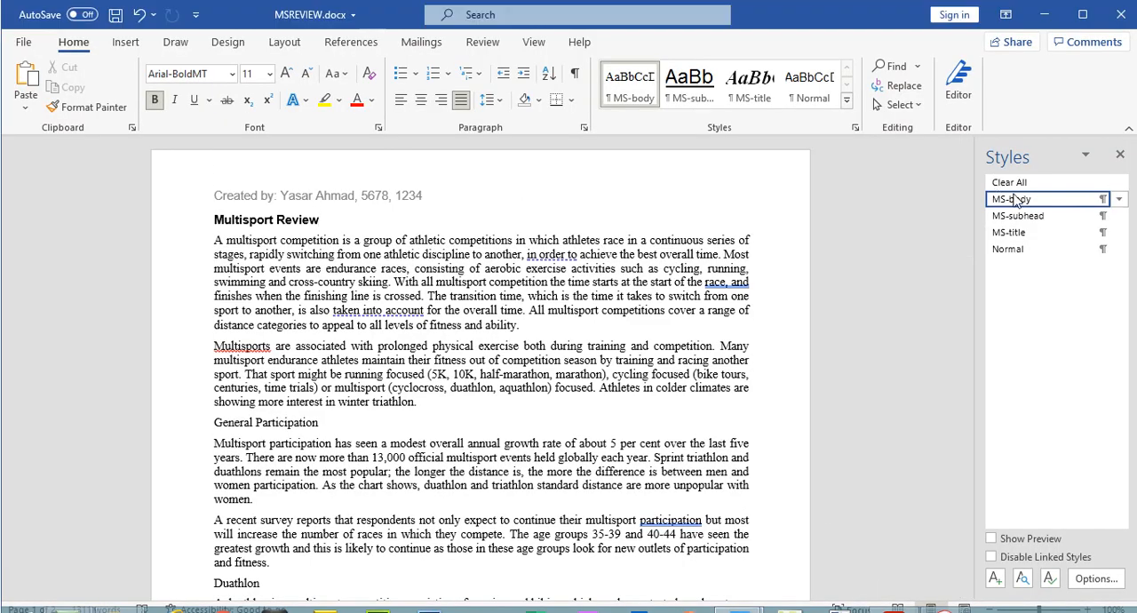
right_click(1017, 236)
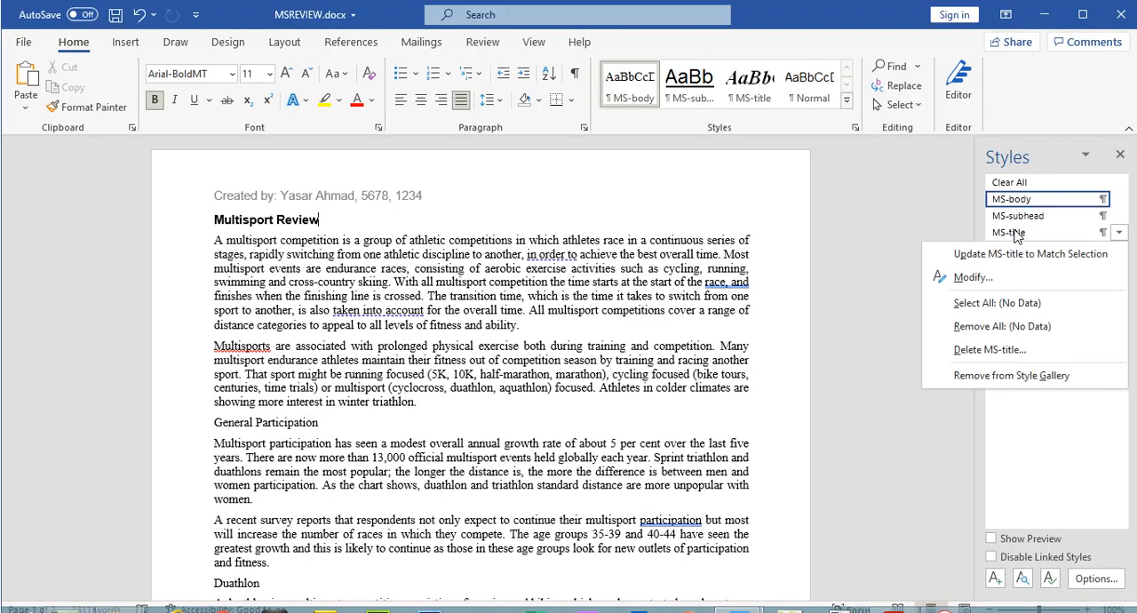
click(1022, 274)
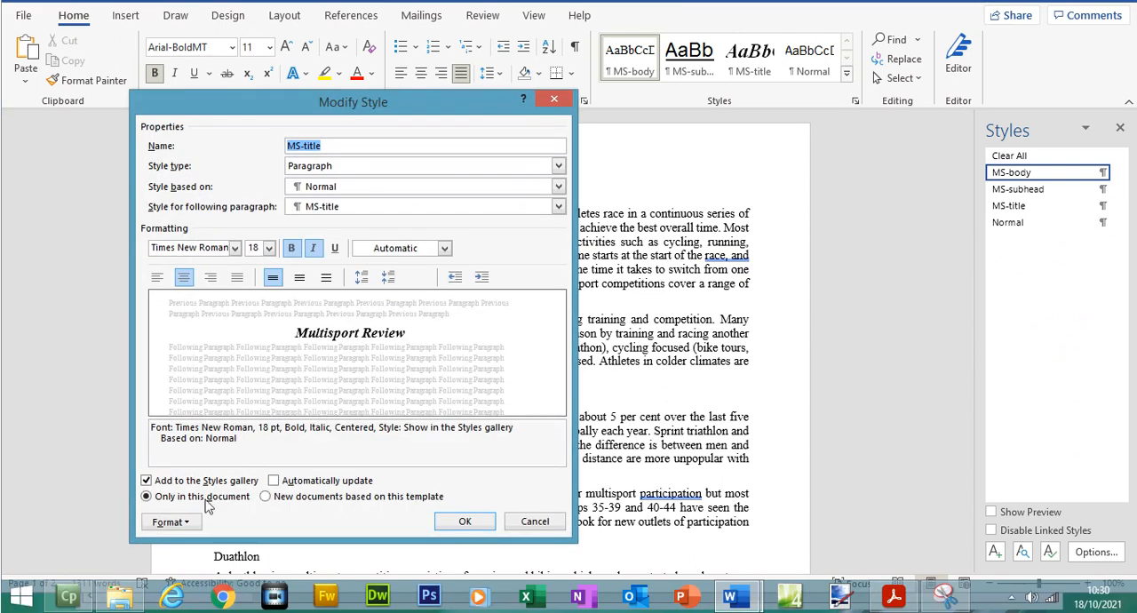
click(170, 522)
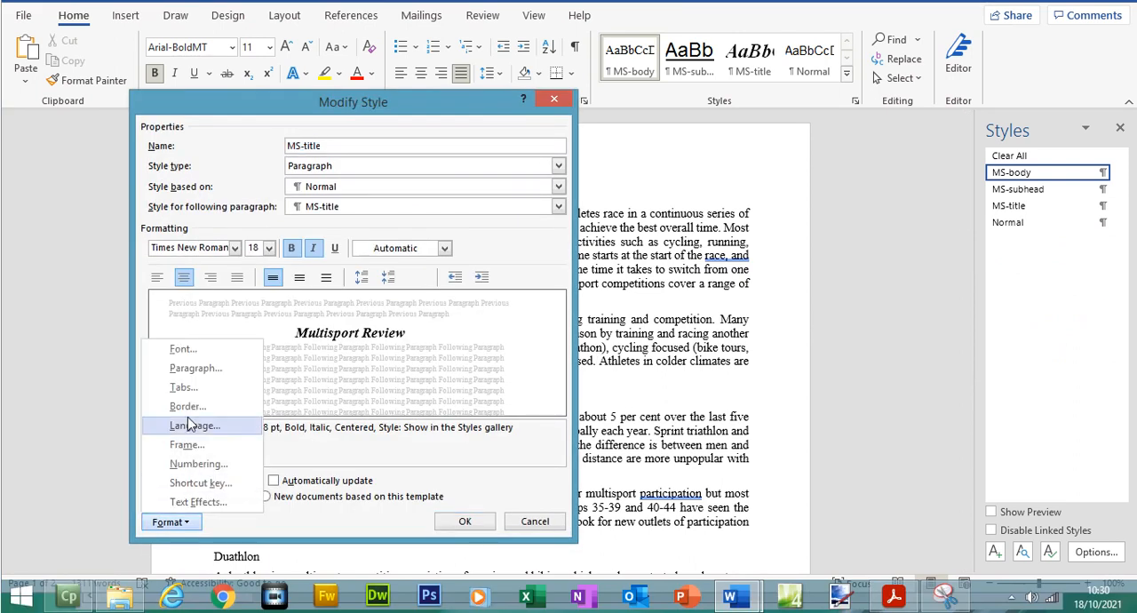
click(194, 371)
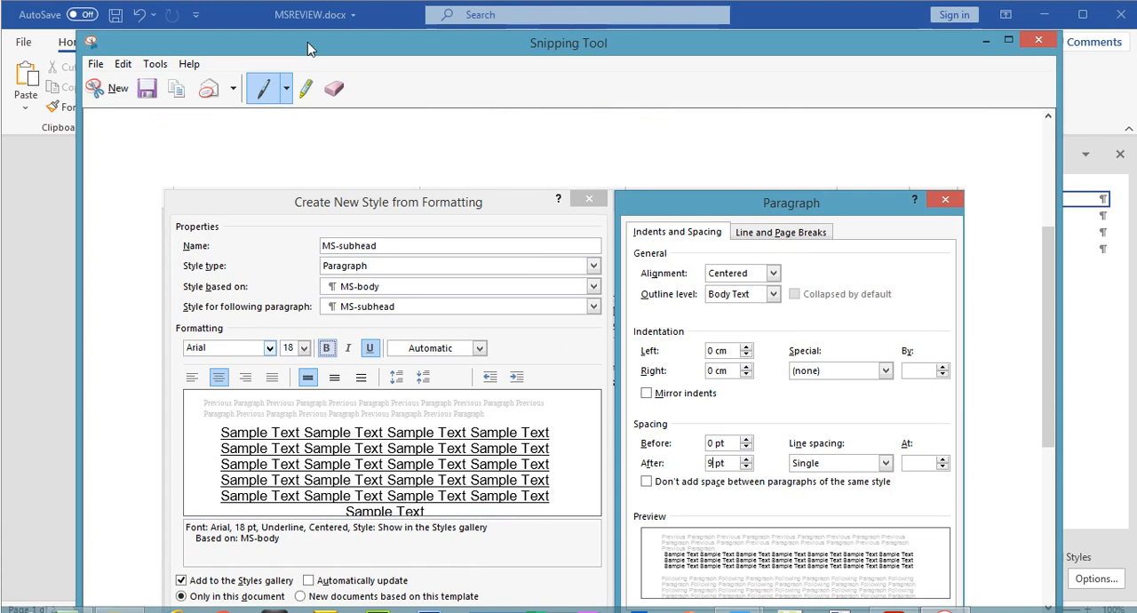
- Capture the MS-title Modify Style and Paragraph dialogs side by side with the Snipping Tool and copy the snip
click(108, 88)
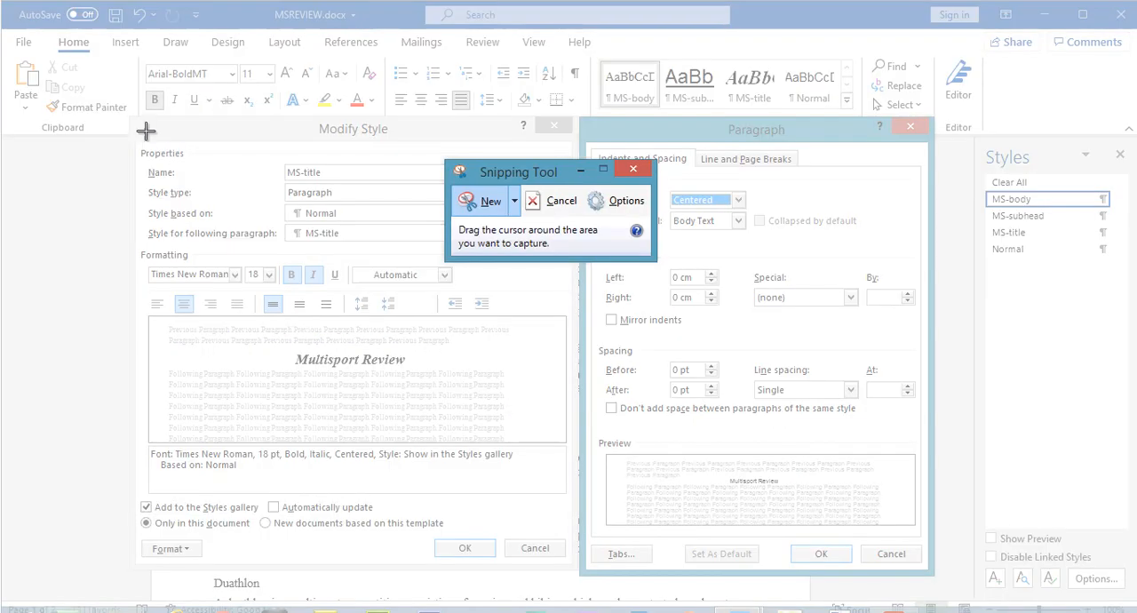
drag(132, 115, 933, 551)
click(122, 38)
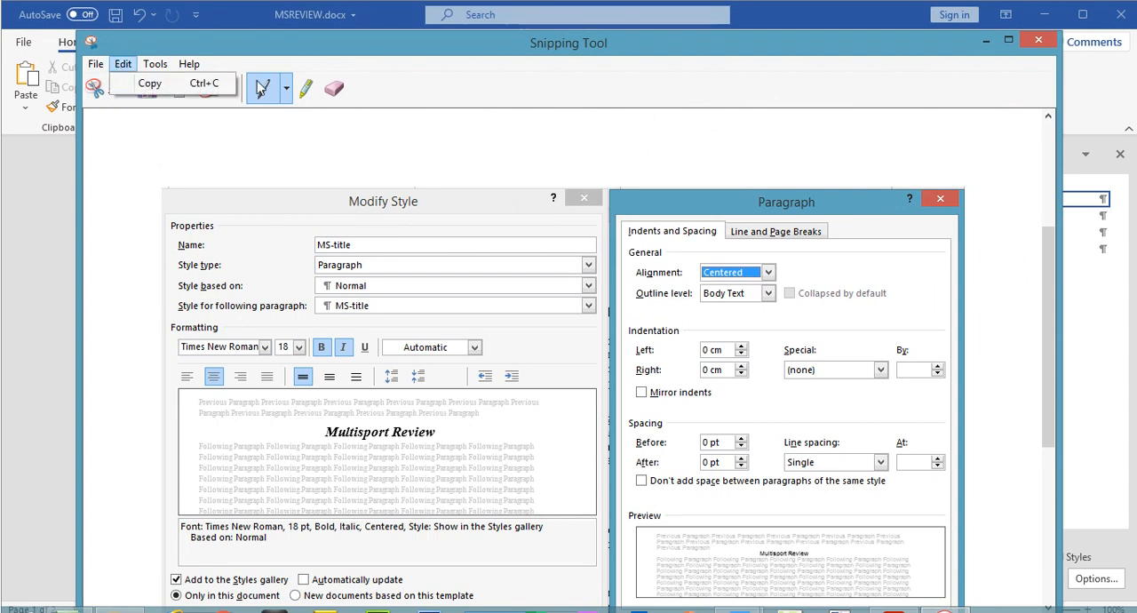
click(202, 82)
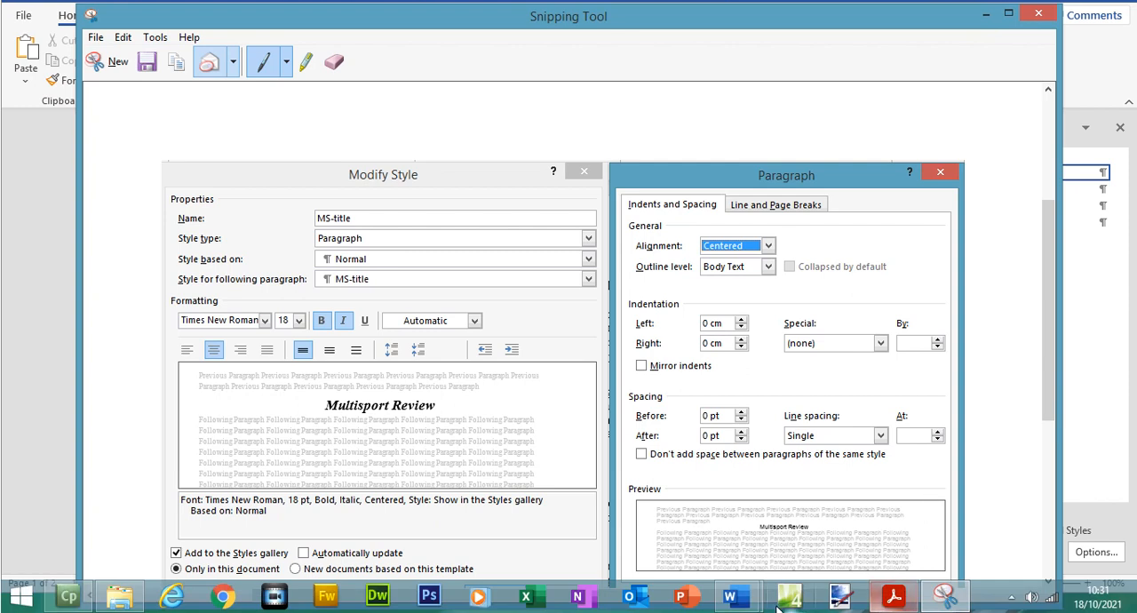
- Return to MSREVIEW.docx, accept the MS-title paragraph and style settings, and check the Evidence 4 requirement in the exam paper
mouse_move(732, 597)
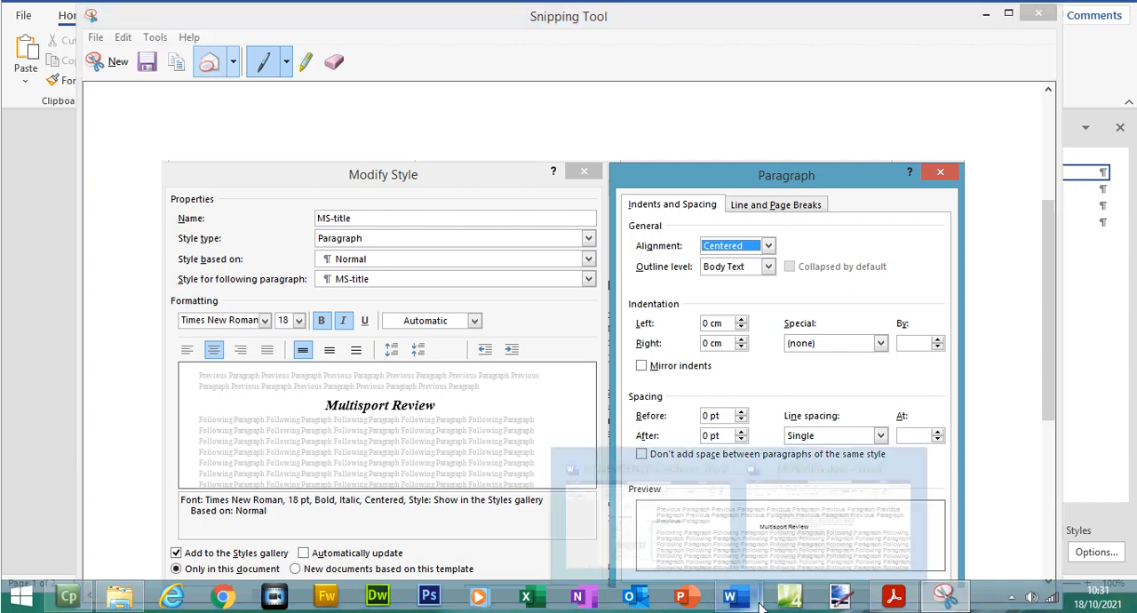
click(836, 531)
click(821, 527)
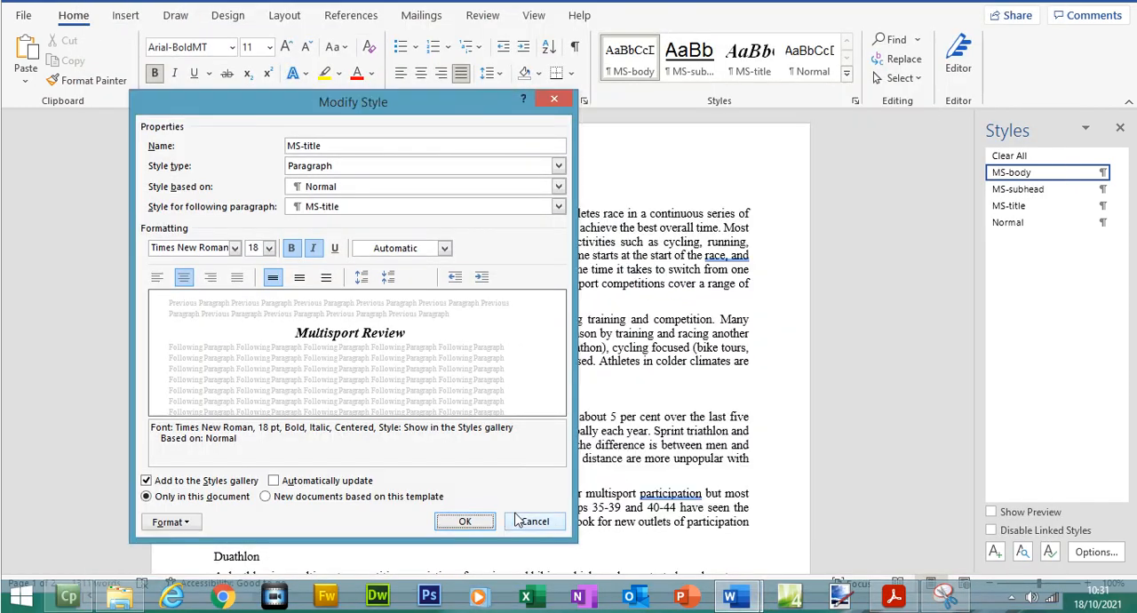
click(481, 526)
click(891, 601)
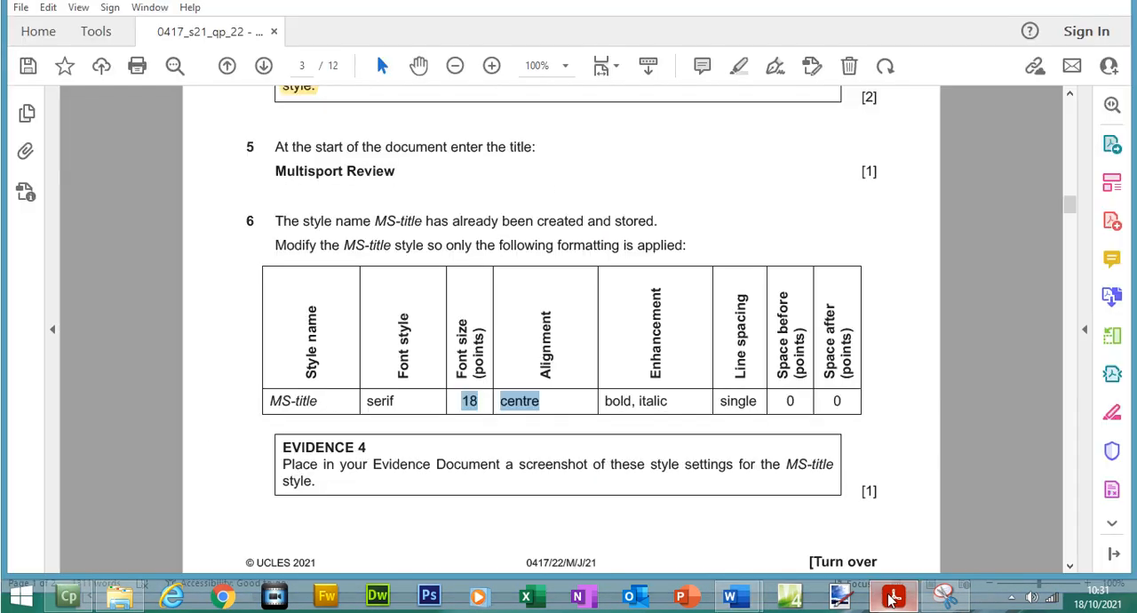
click(892, 601)
- In the evidence document, move the Step 6 - EVIDENCE 4 heading to a new page, paste the snip under it and save
mouse_move(744, 600)
click(681, 526)
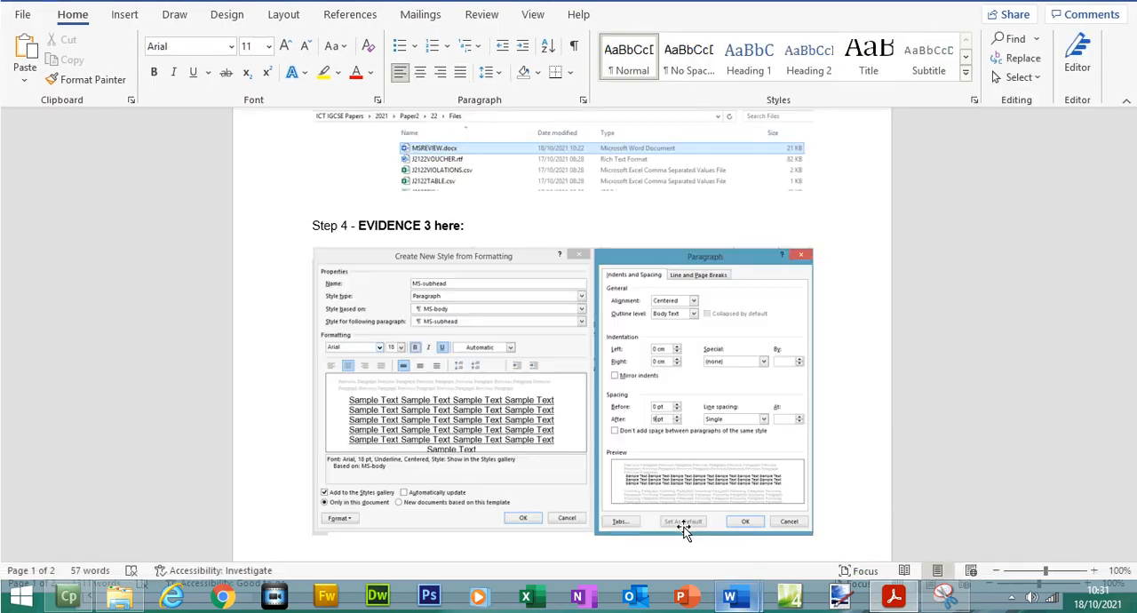
scroll(681, 526, down, 5)
drag(1130, 335, 1130, 358)
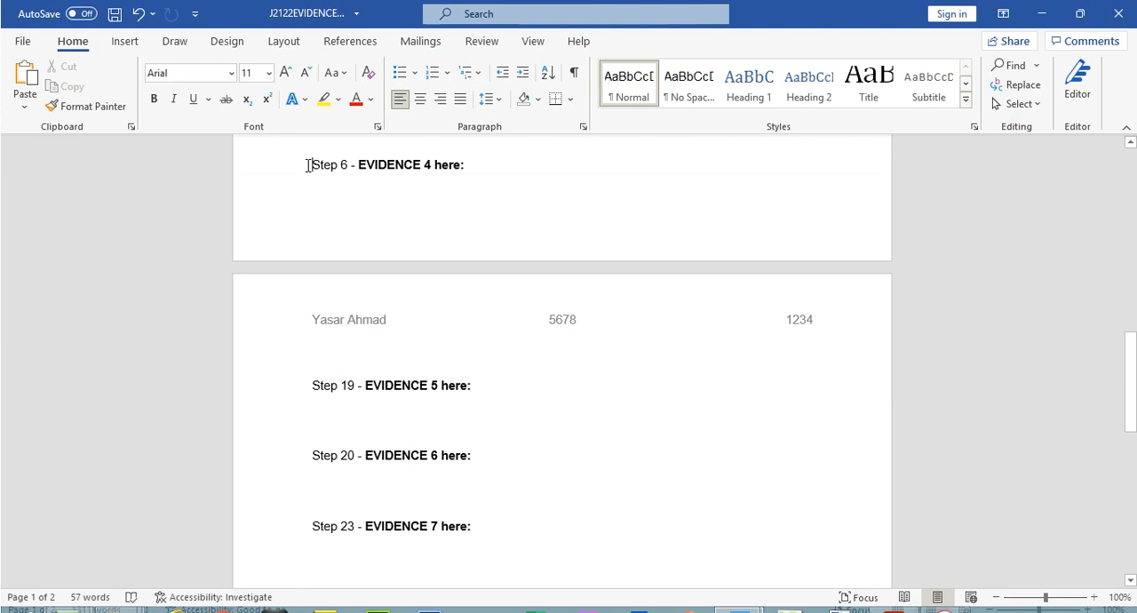
key(ctrl+Return)
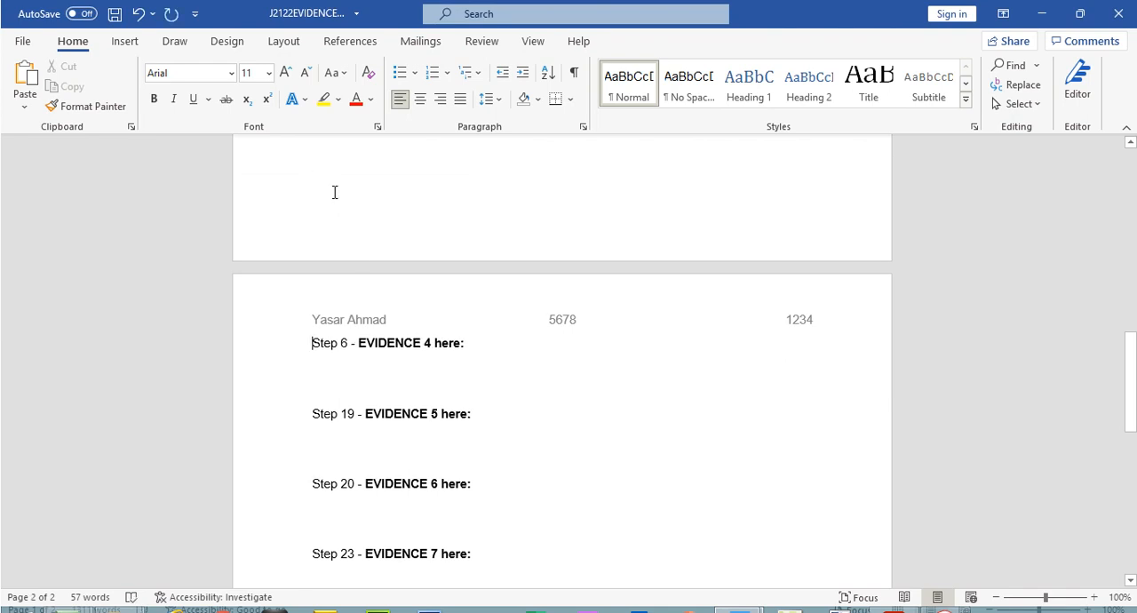
key(ctrl+v)
click(114, 14)
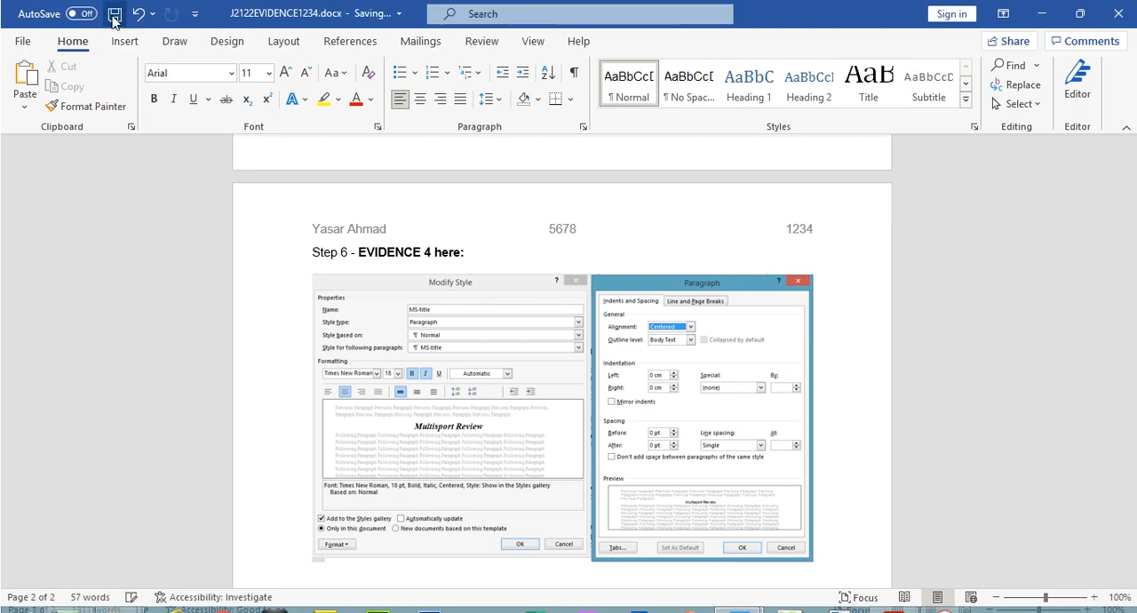
- Switch to the exam paper and highlight questions 5 and 6, including the MS-title table and the Evidence 4 text
click(1040, 18)
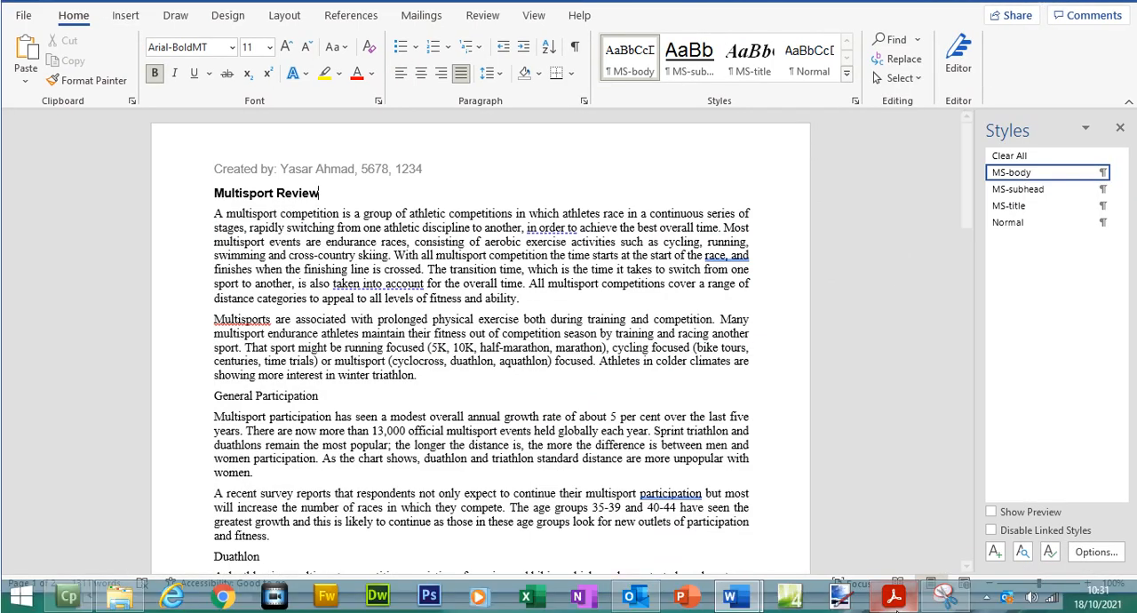
click(894, 597)
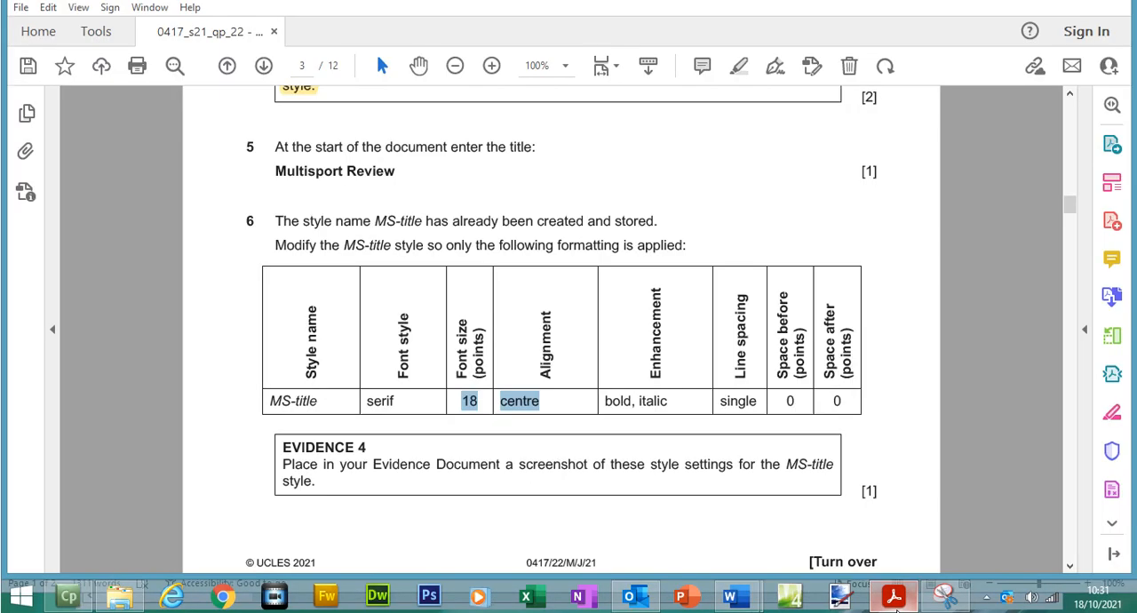
drag(283, 444, 432, 466)
drag(274, 147, 835, 494)
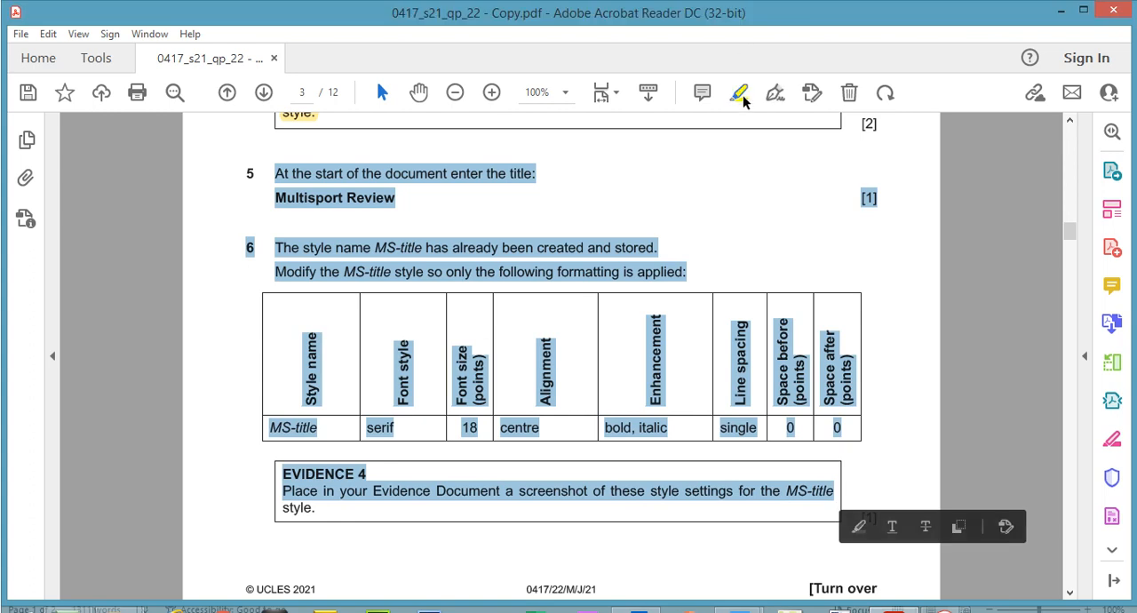
click(743, 100)
- Read question 7 in the exam paper and apply the MS-title style to the Multisport Review title in MSREVIEW.docx
drag(1071, 238, 1075, 263)
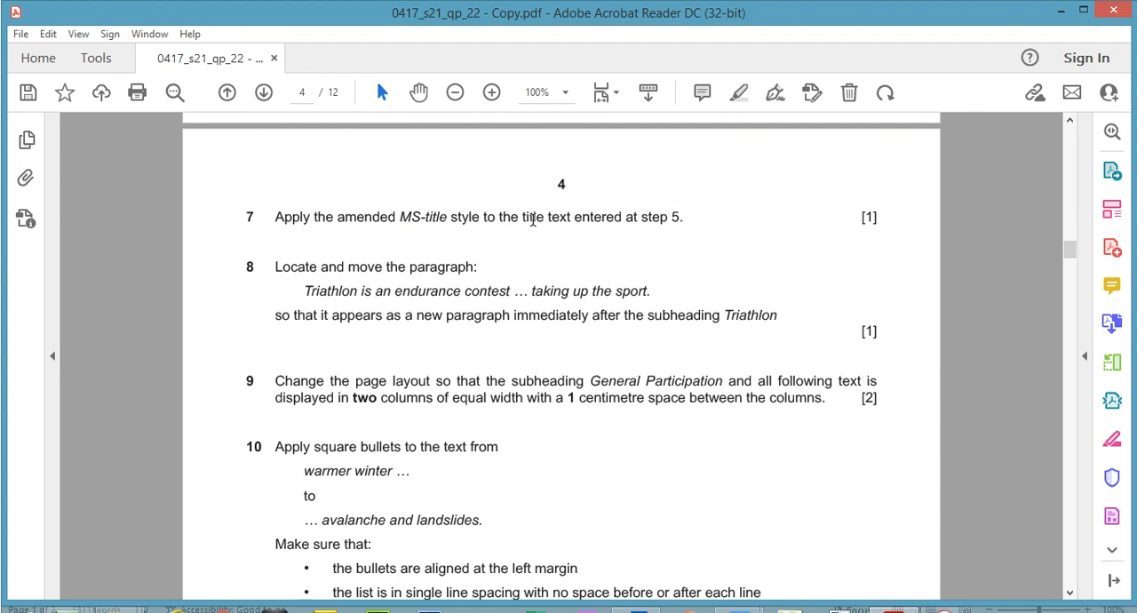
drag(1071, 258, 1071, 245)
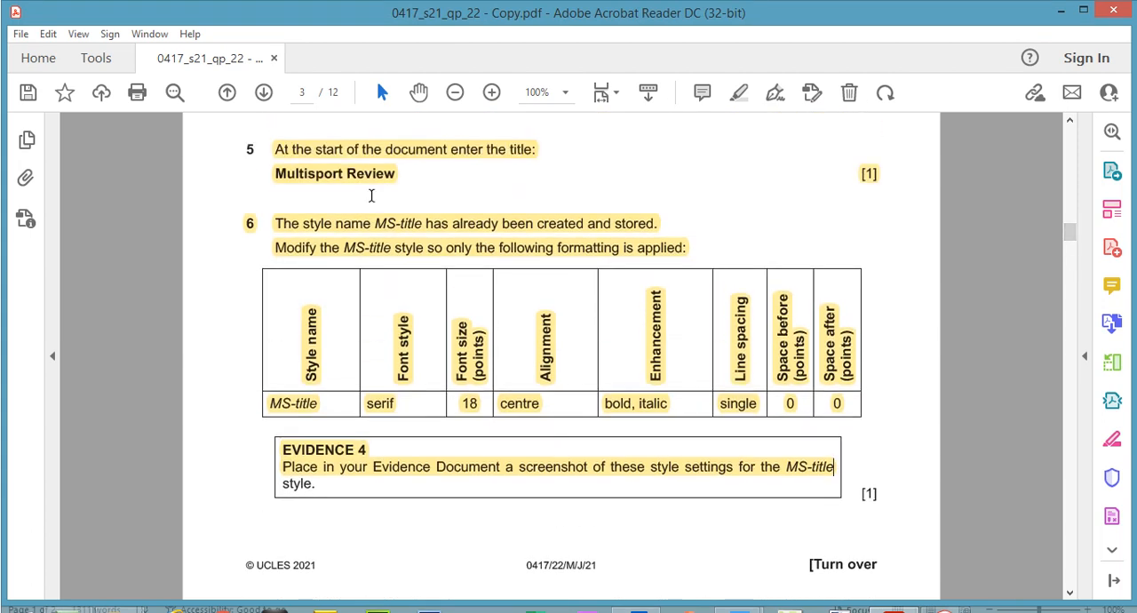
click(369, 176)
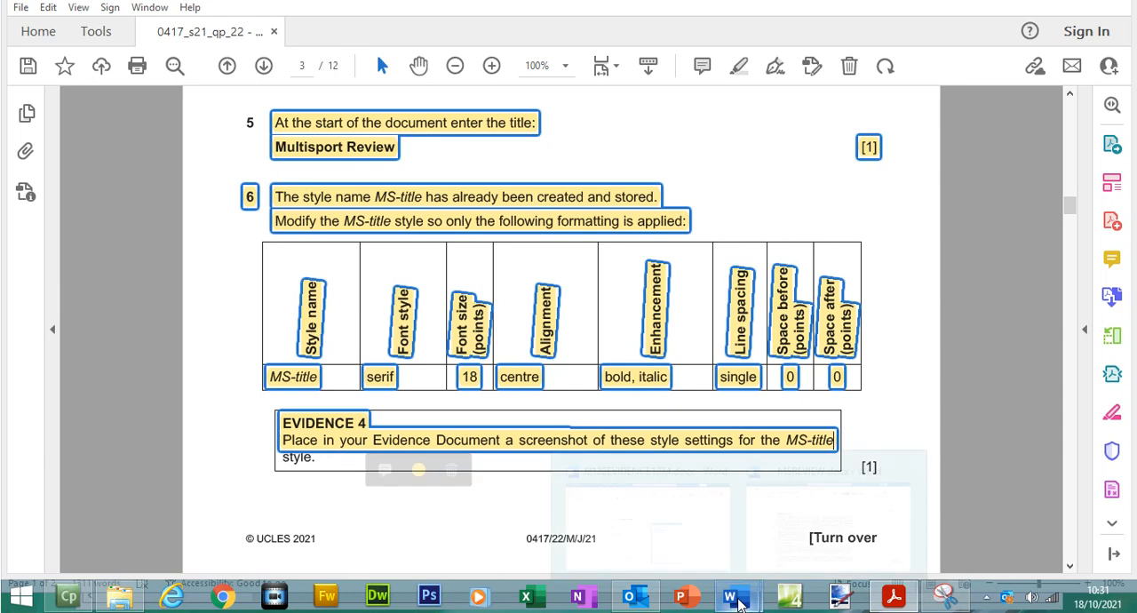
mouse_move(730, 597)
click(791, 511)
drag(345, 213, 213, 219)
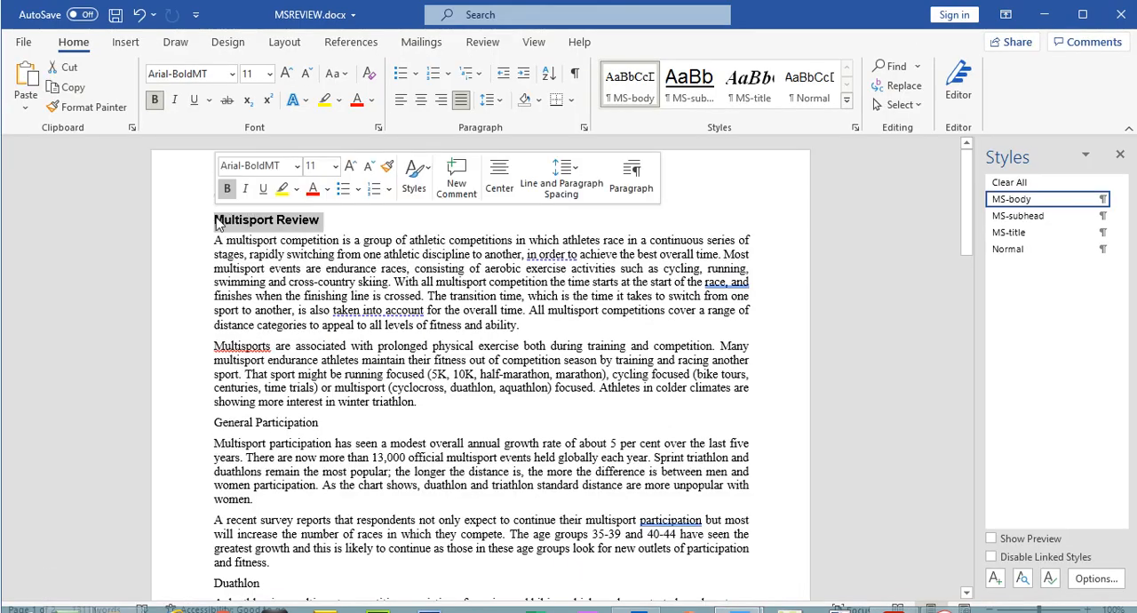
click(1042, 233)
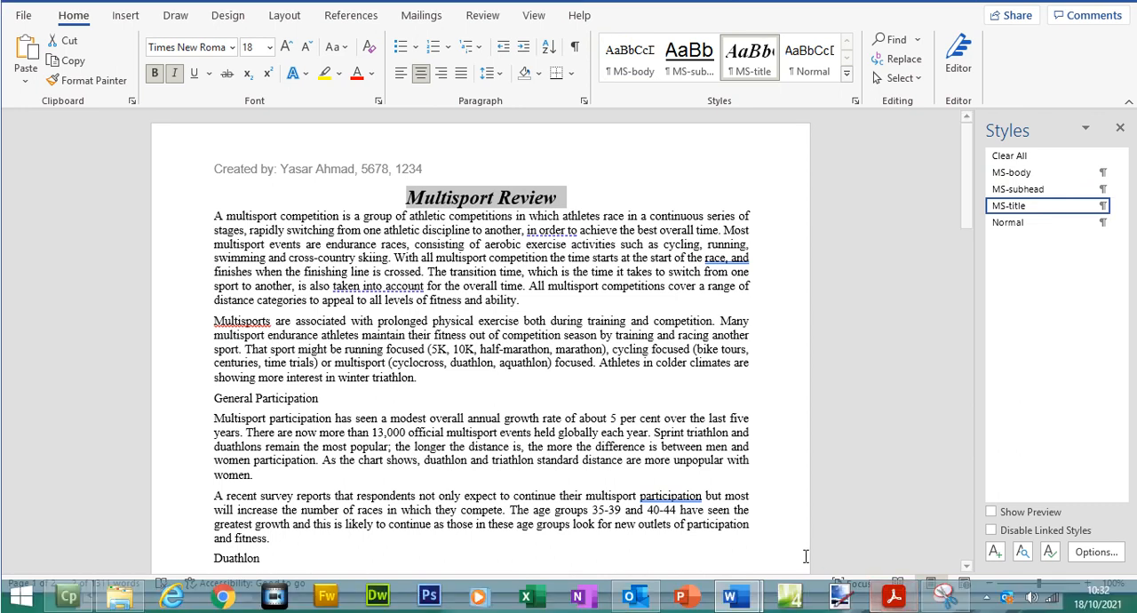
- Compare the title's formatting in MSREVIEW.docx with the MS-title requirements in question 6 of the exam paper
click(894, 596)
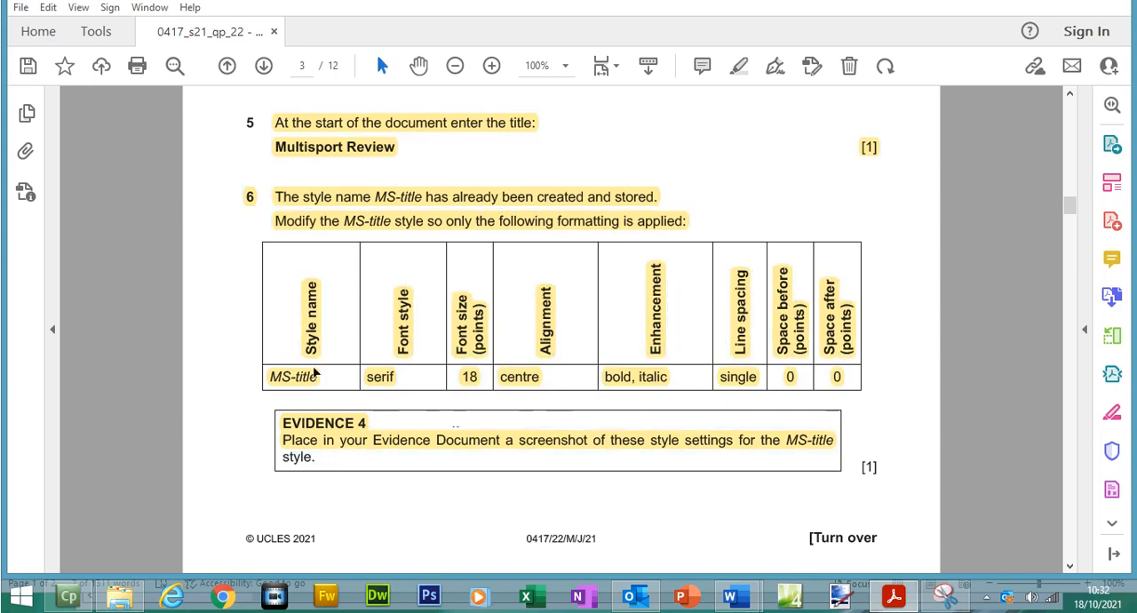
click(384, 382)
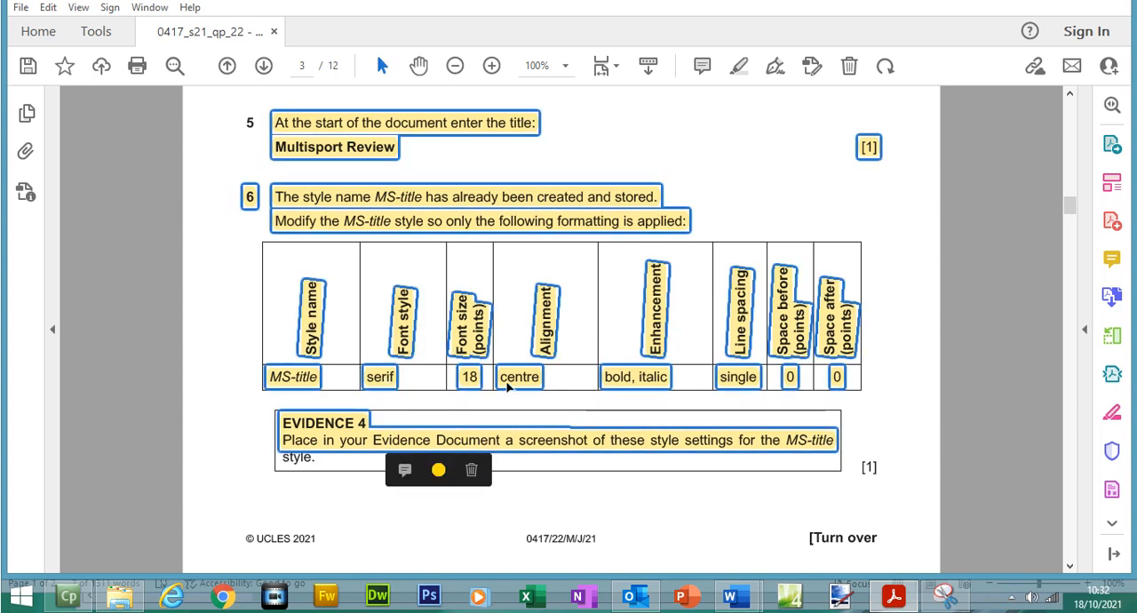
click(884, 600)
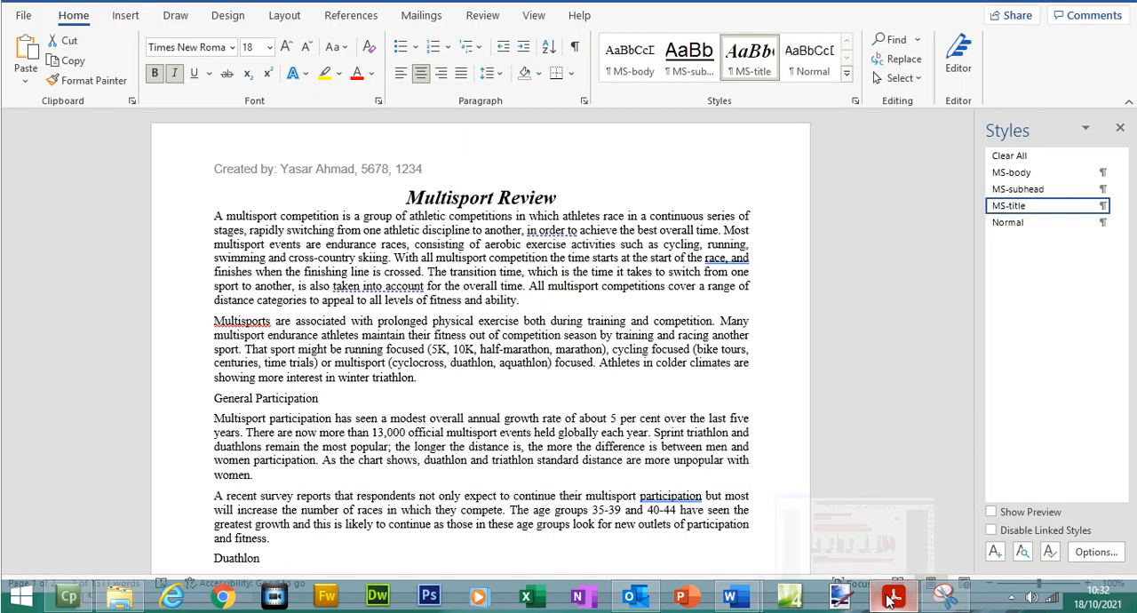
- Highlight question 7 on page 4 of the exam paper
click(891, 600)
drag(1068, 242, 1069, 251)
drag(271, 222, 690, 220)
click(752, 92)
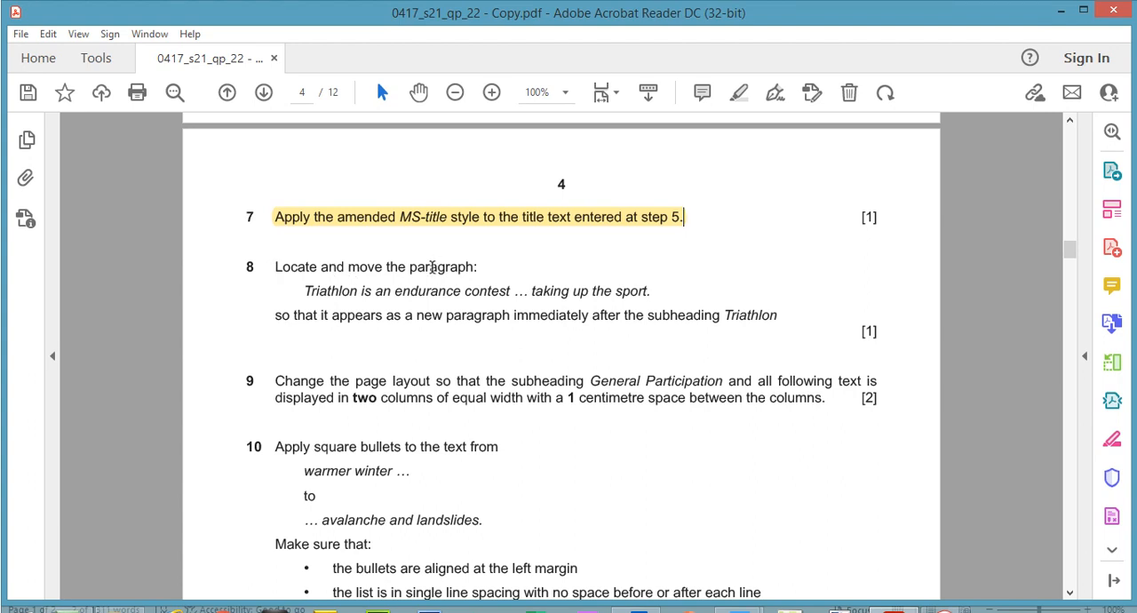
- Copy "Triathlon is an endurance contest" from question 8 of the exam paper and search MSREVIEW.docx for it
drag(305, 291, 481, 296)
right_click(480, 298)
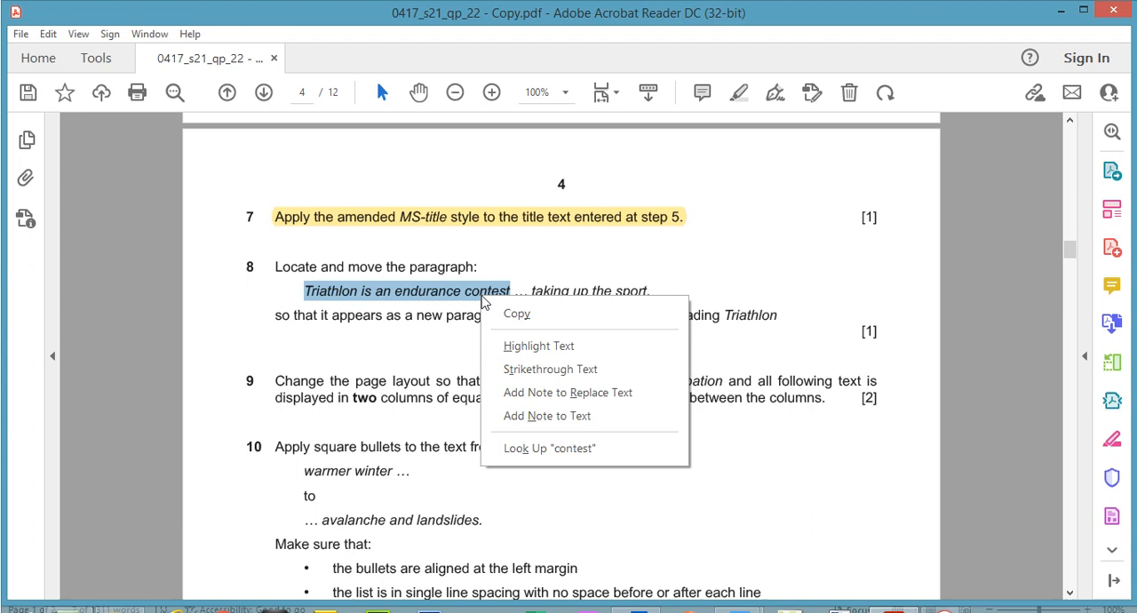
click(523, 316)
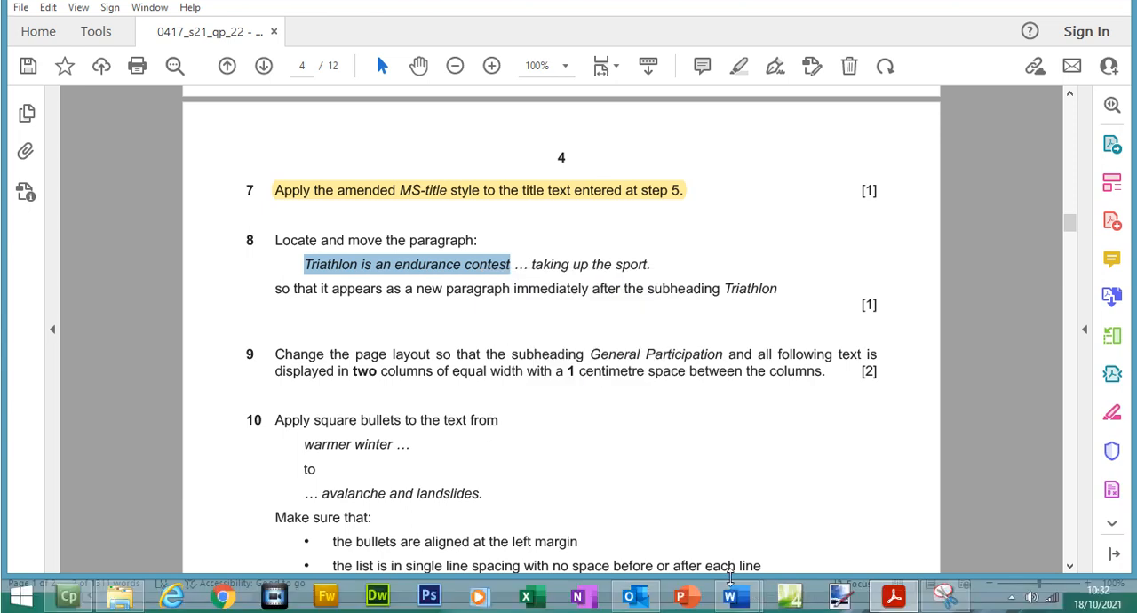
mouse_move(732, 594)
click(773, 529)
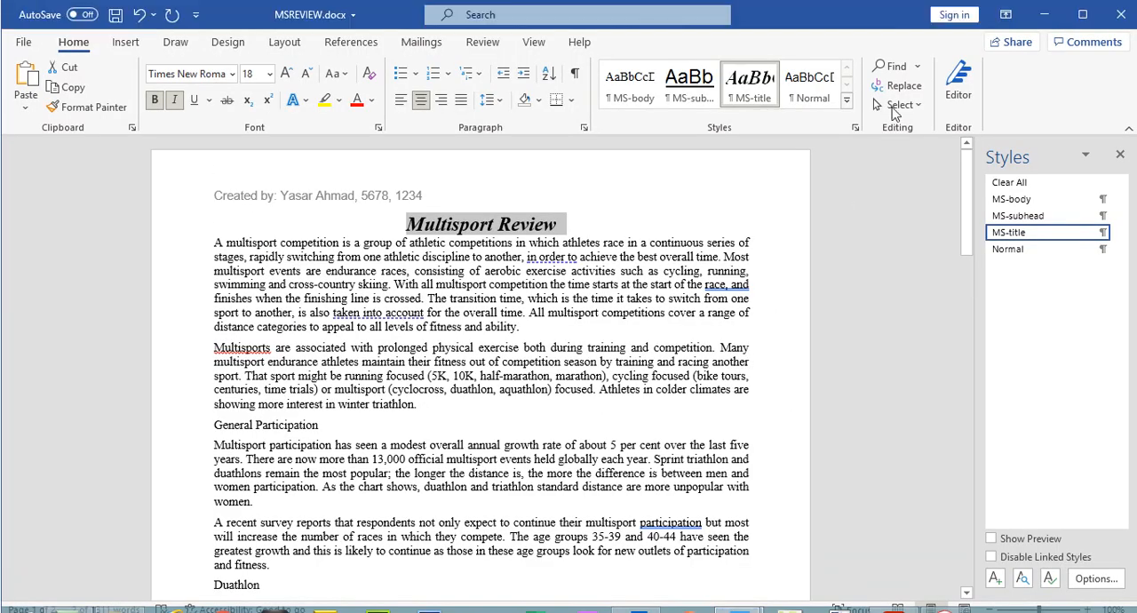
click(892, 66)
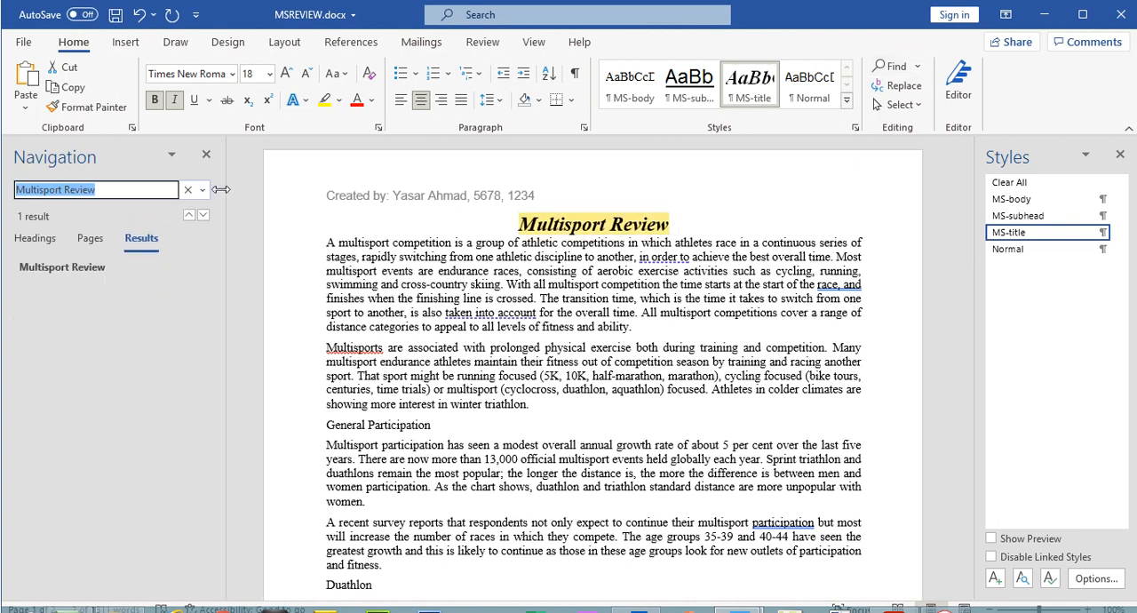
key(BackSpace)
key(ctrl+v)
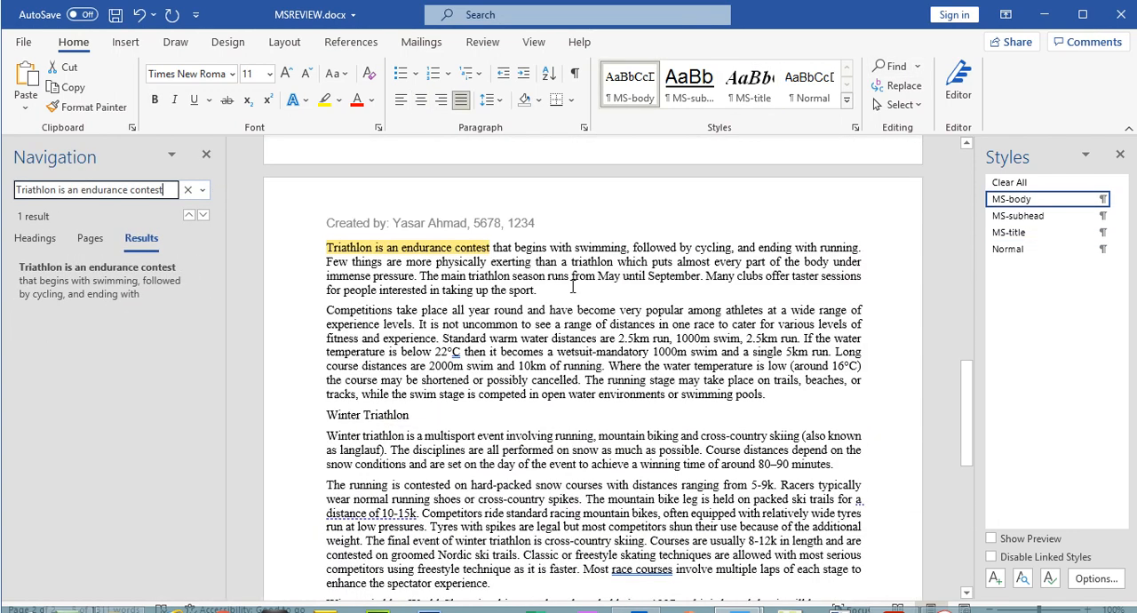
- Check question 8 in the exam paper and copy the "Triathlon is an endurance contest … taking up the sport." paragraph in MSREVIEW.docx
drag(538, 290, 338, 253)
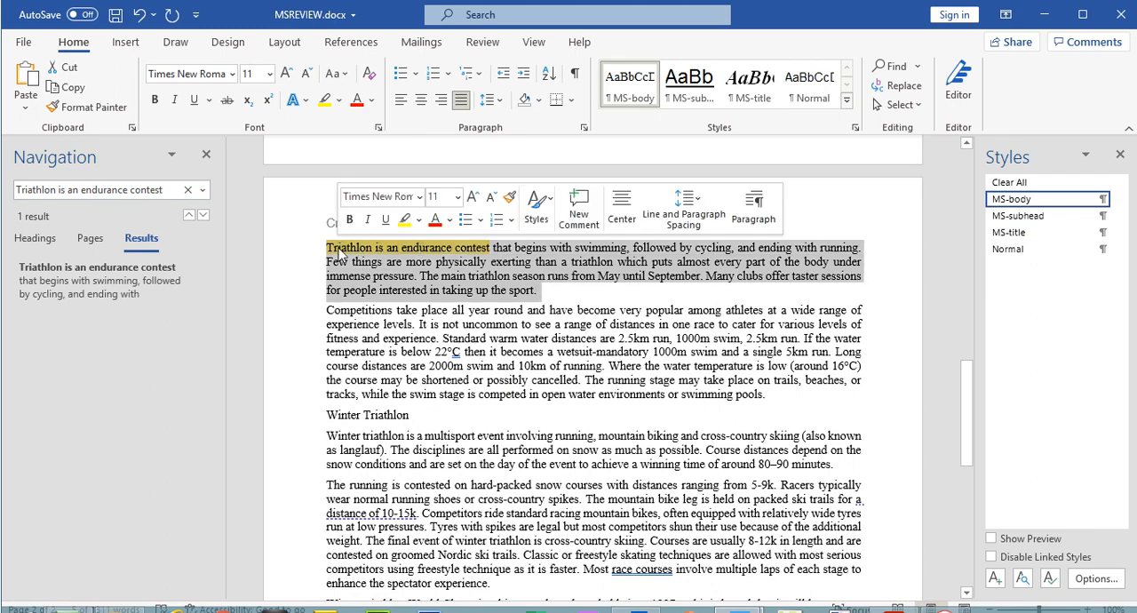
click(894, 596)
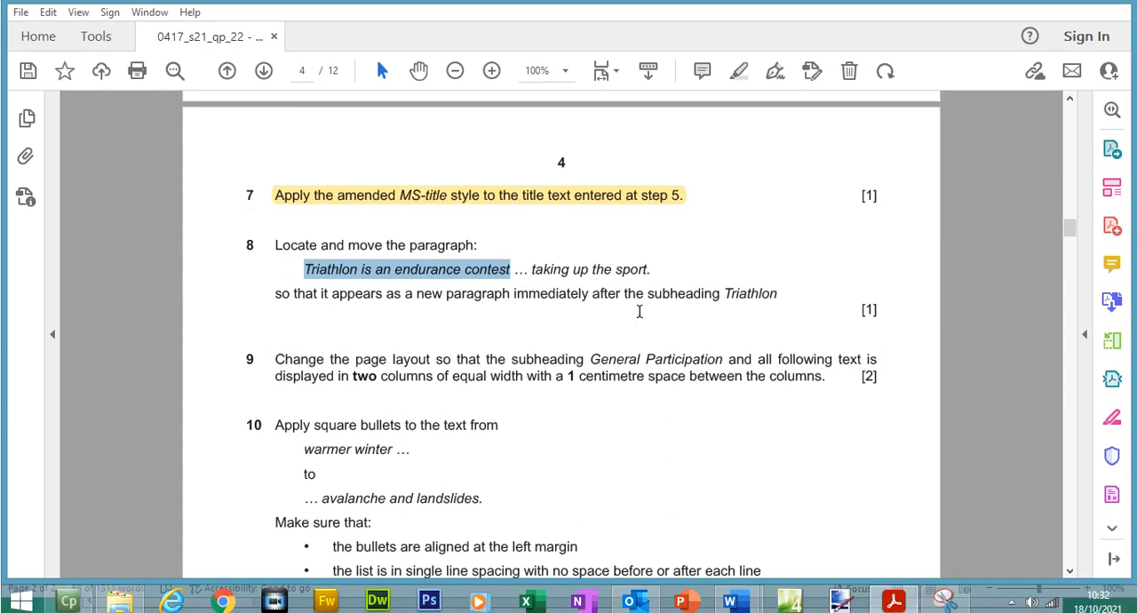
click(914, 603)
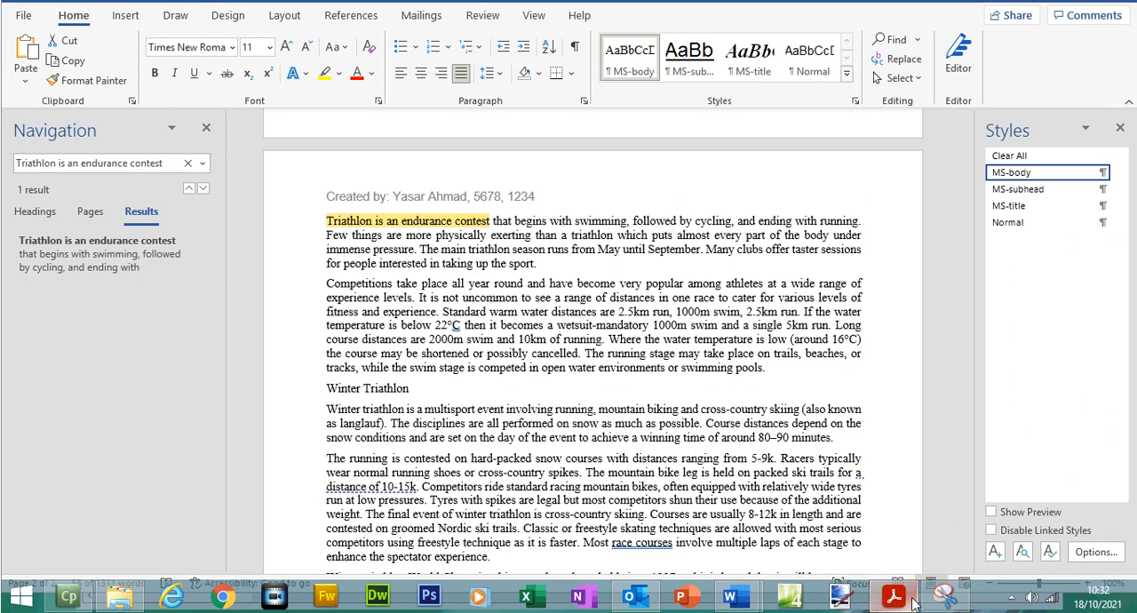
drag(528, 259, 542, 268)
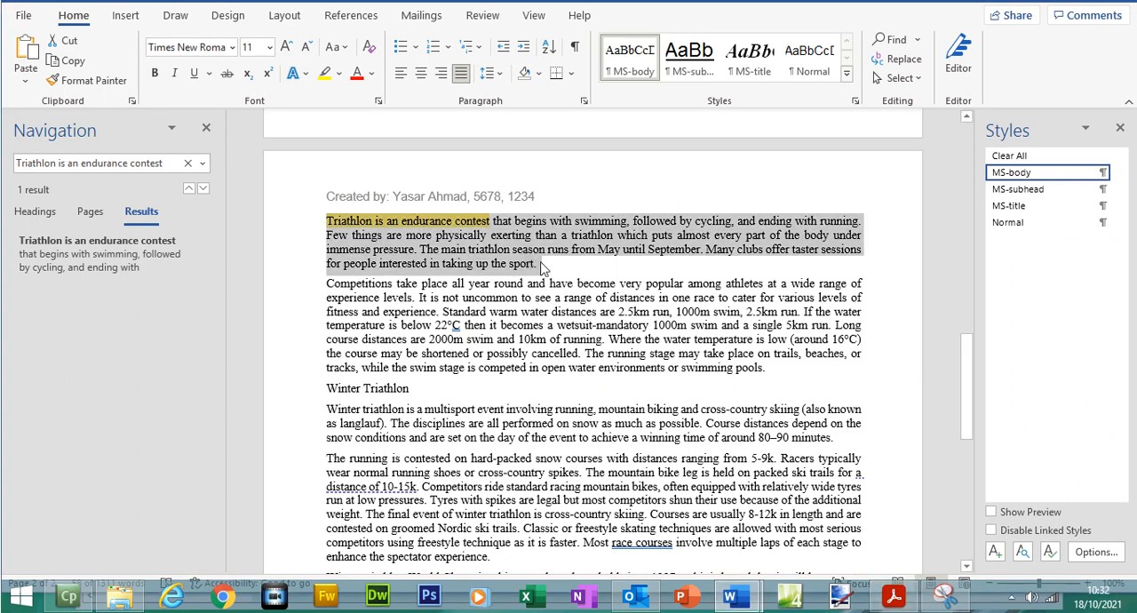
right_click(496, 241)
click(538, 270)
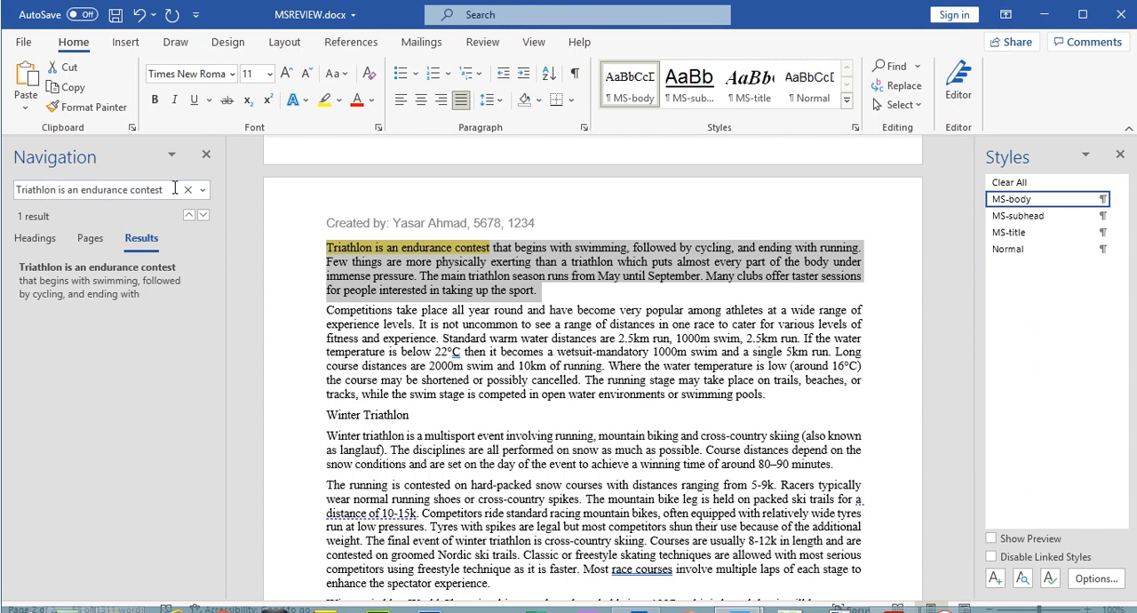
- Search MSREVIEW.docx for Triathlon and paste the copied paragraph, text only, as a new paragraph directly below the Triathlon subheading
drag(175, 189, 69, 199)
key(BackSpace)
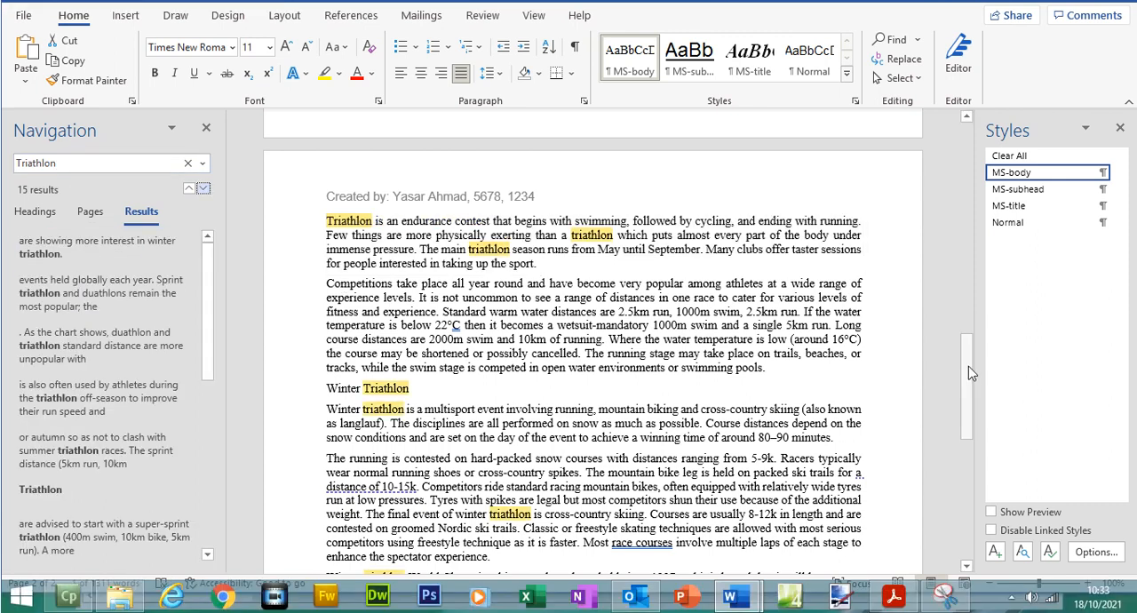
drag(969, 366, 953, 242)
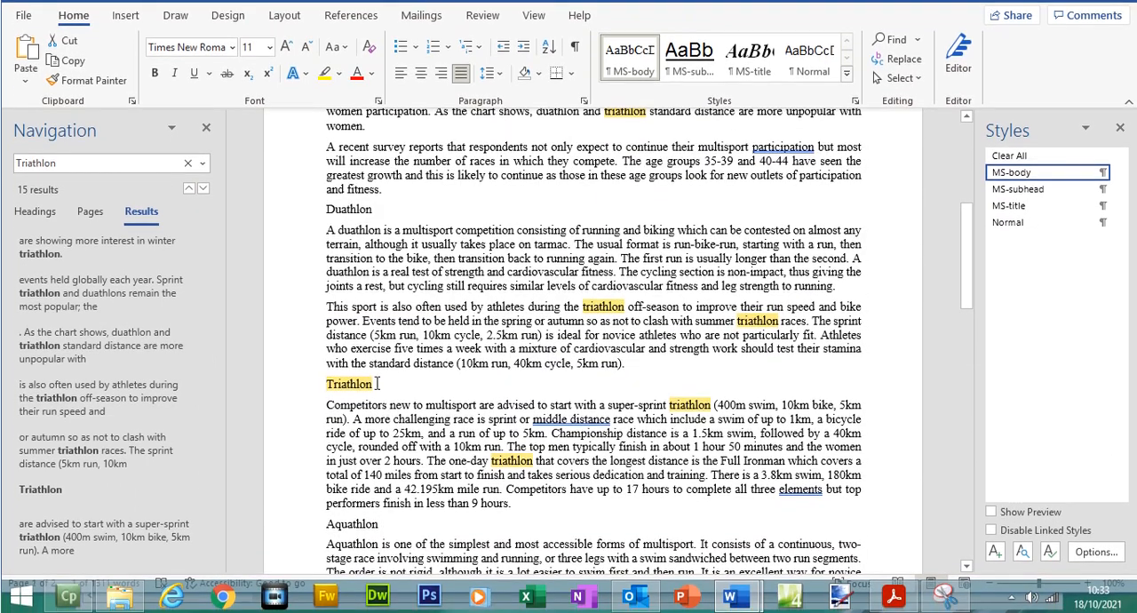
click(385, 408)
key(Return)
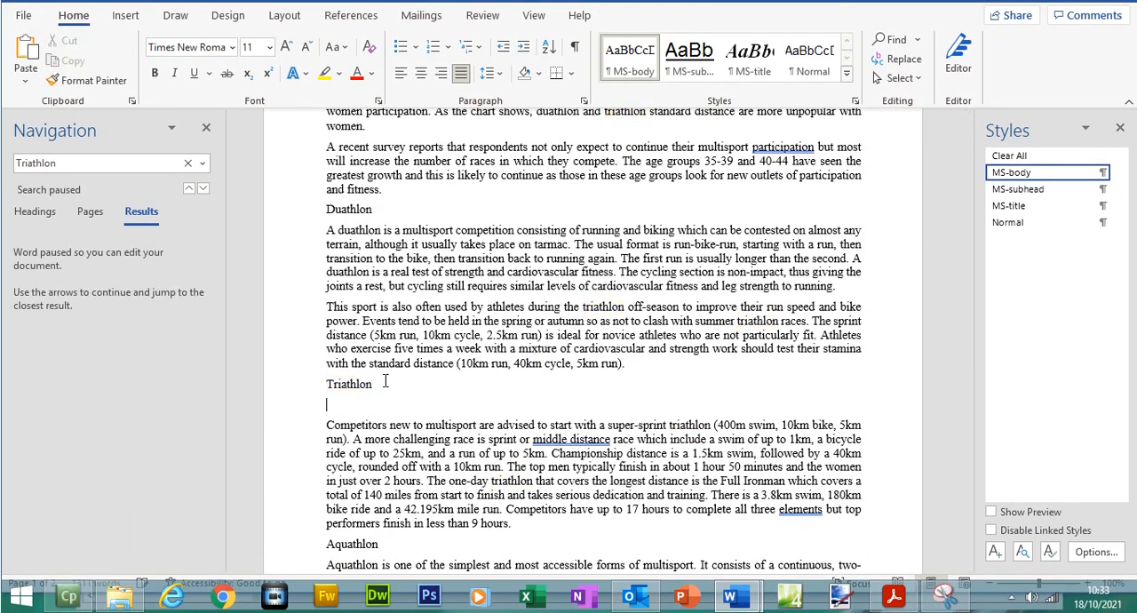
right_click(340, 406)
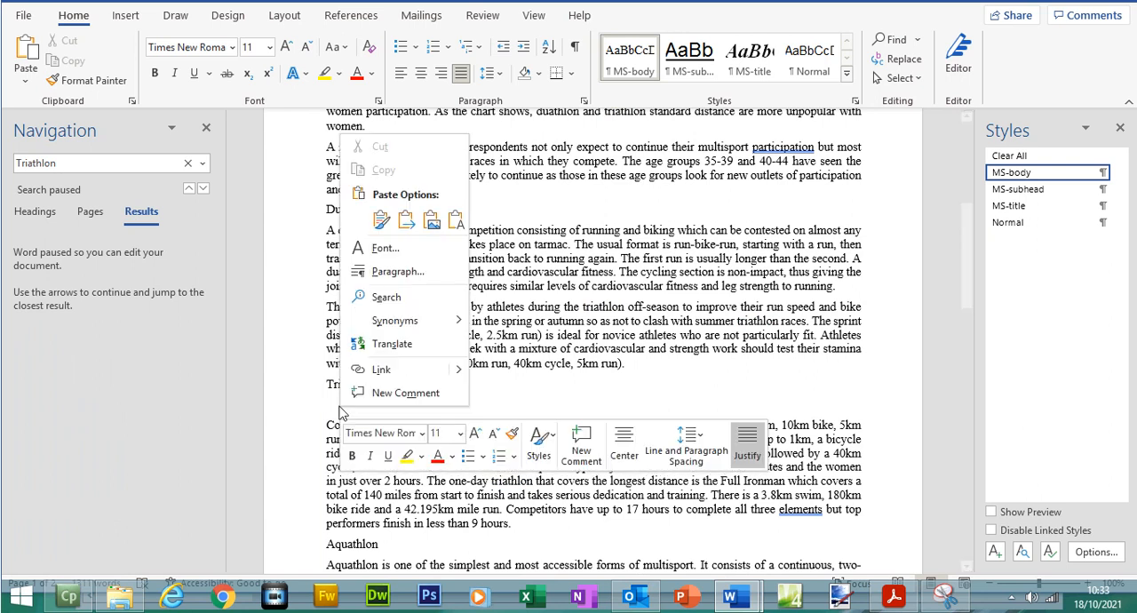
click(461, 213)
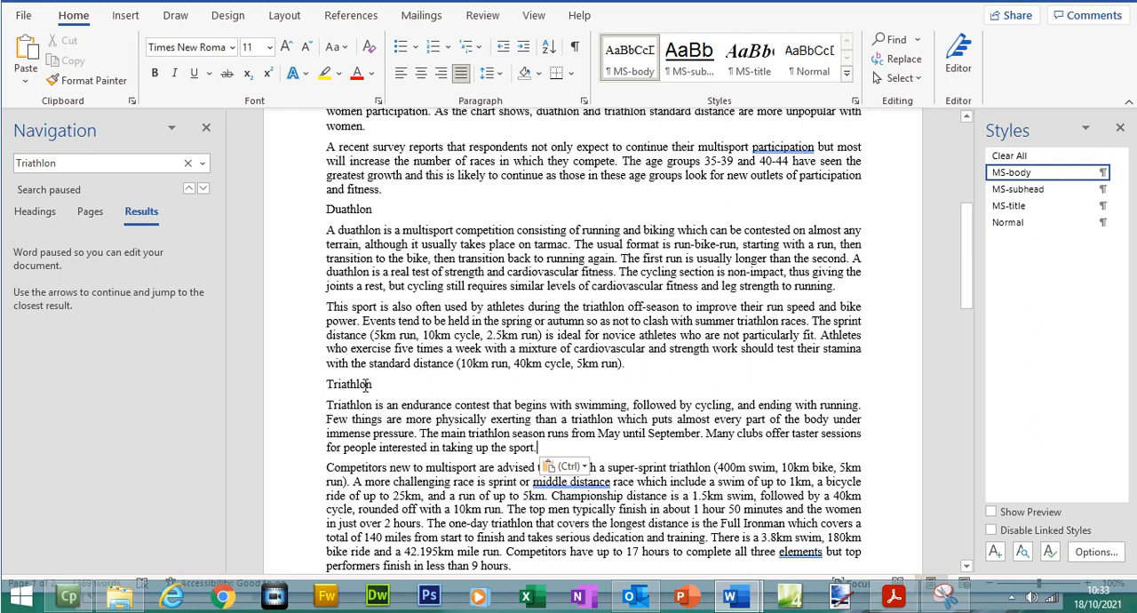
- Switch to the exam paper in Acrobat Reader and highlight question 8 on page 4
click(894, 597)
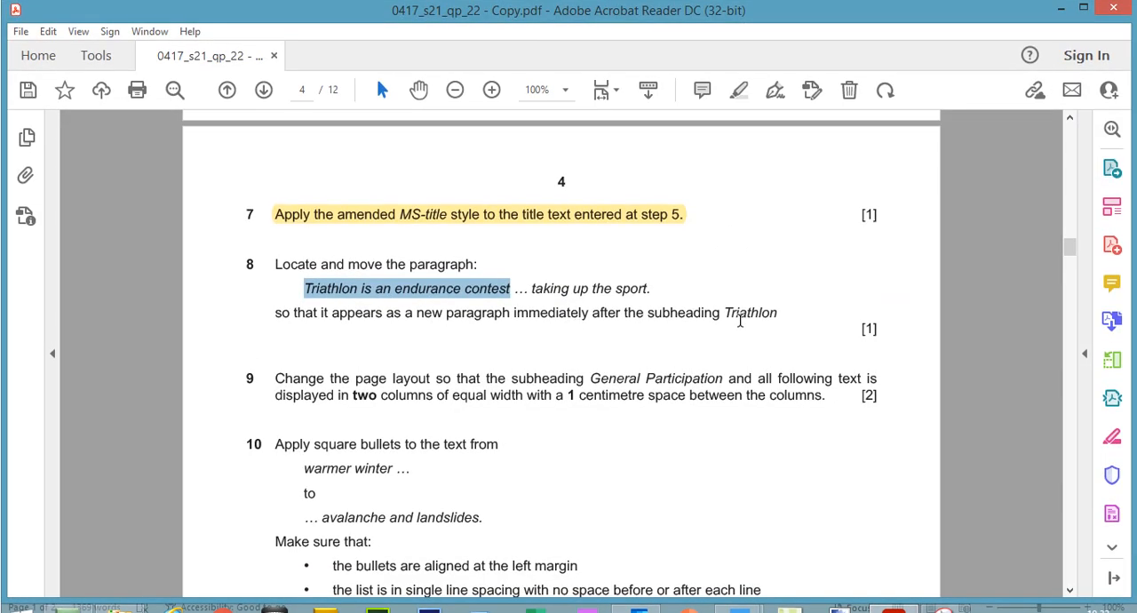
drag(785, 303, 242, 258)
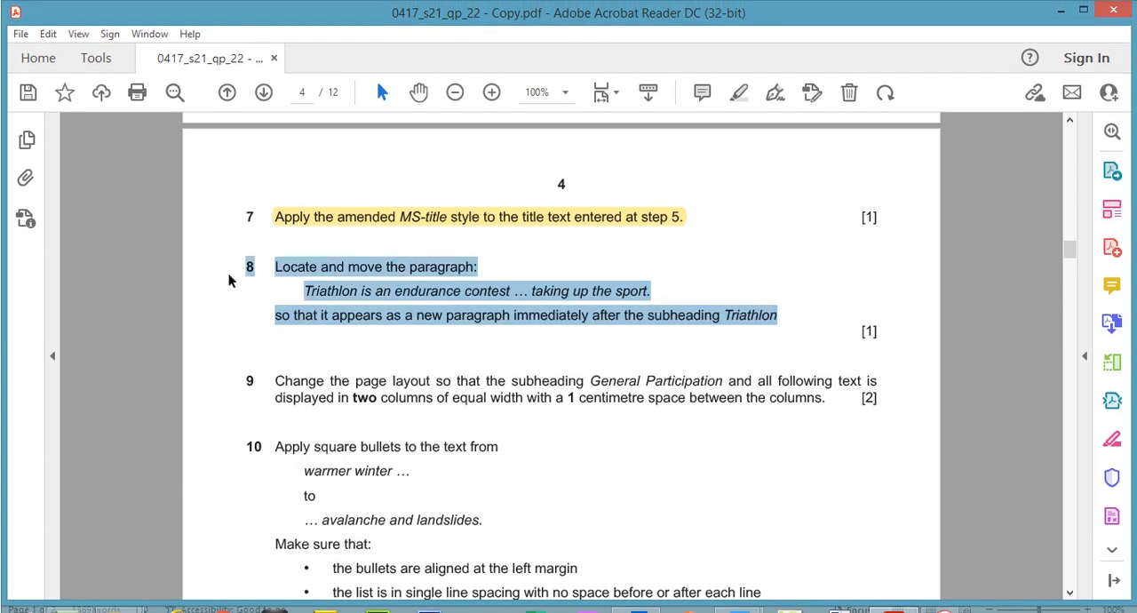
click(741, 93)
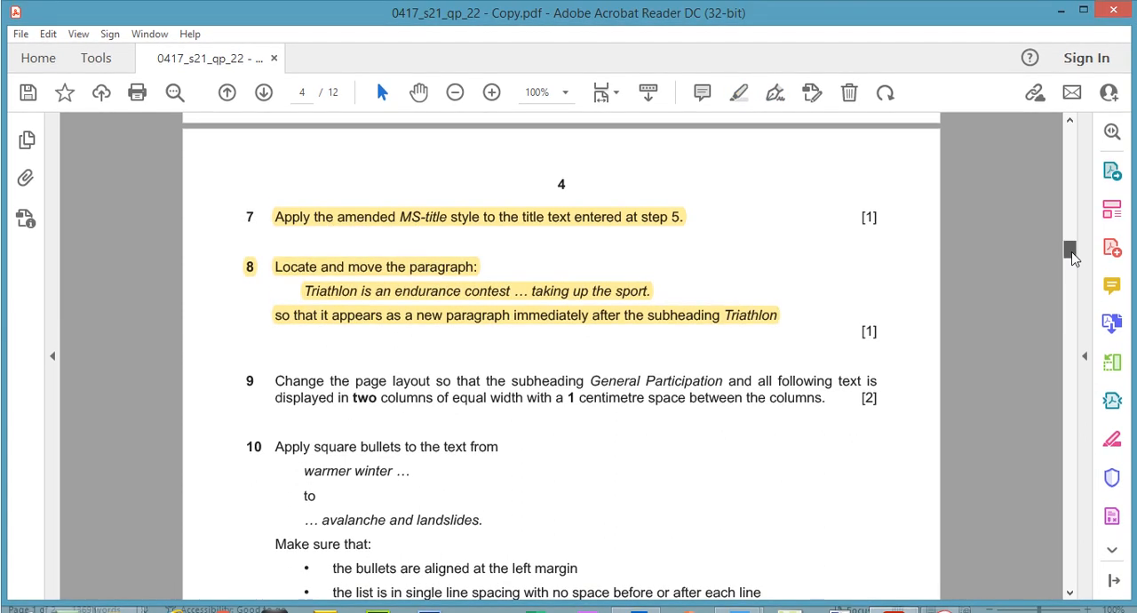
- Copy "General Participation" from question 9 of the exam paper and search MSREVIEW.docx for it
drag(1072, 258, 1073, 262)
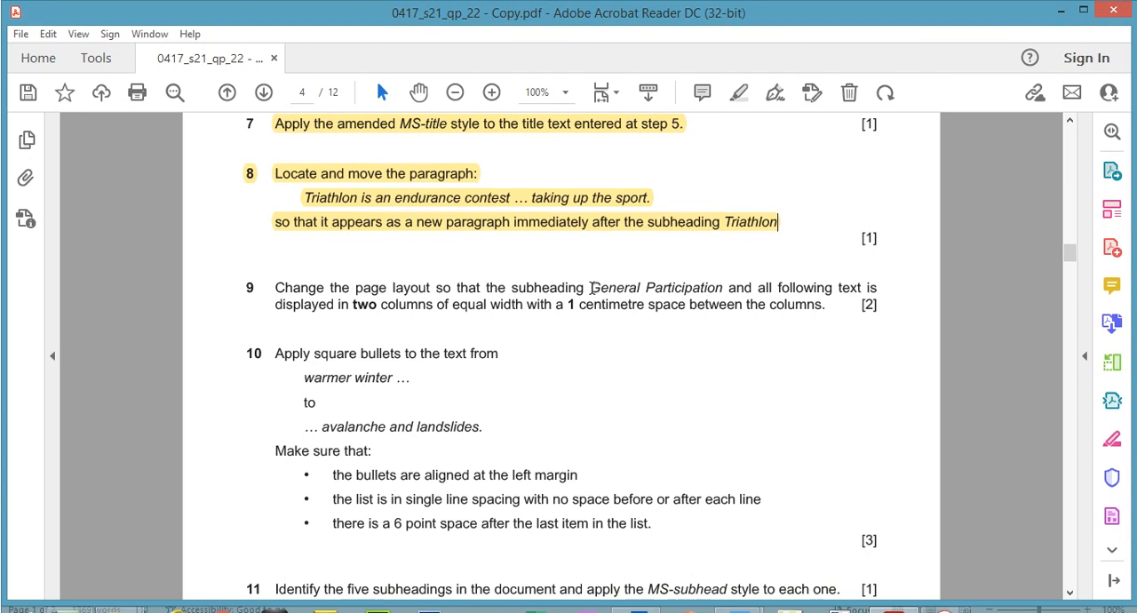
drag(591, 288, 723, 289)
right_click(706, 287)
click(737, 305)
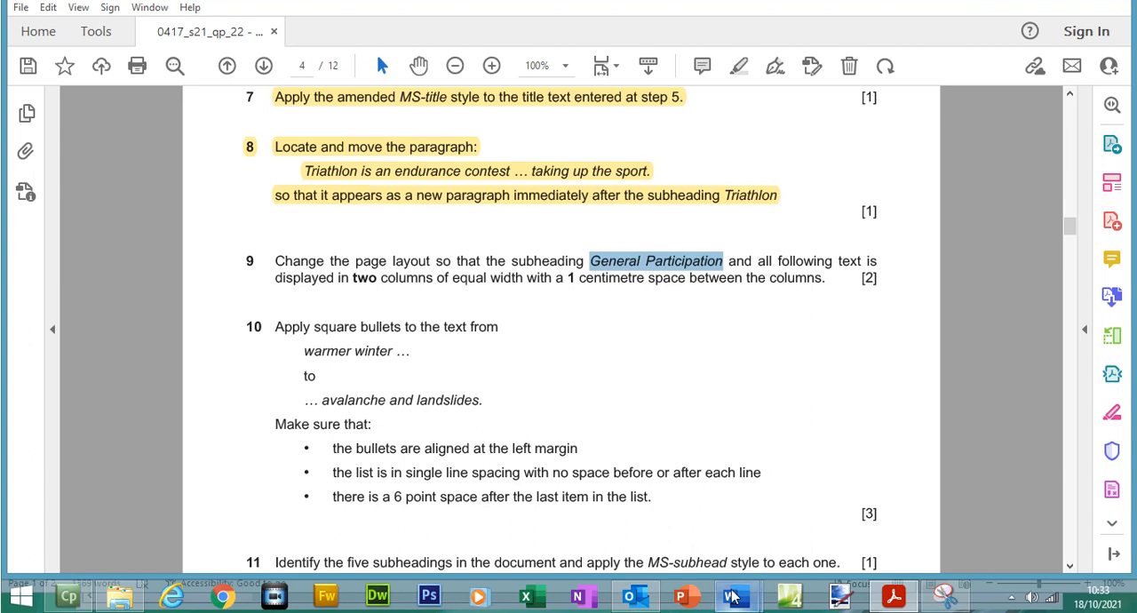
mouse_move(730, 597)
click(805, 532)
click(70, 191)
double_click(96, 187)
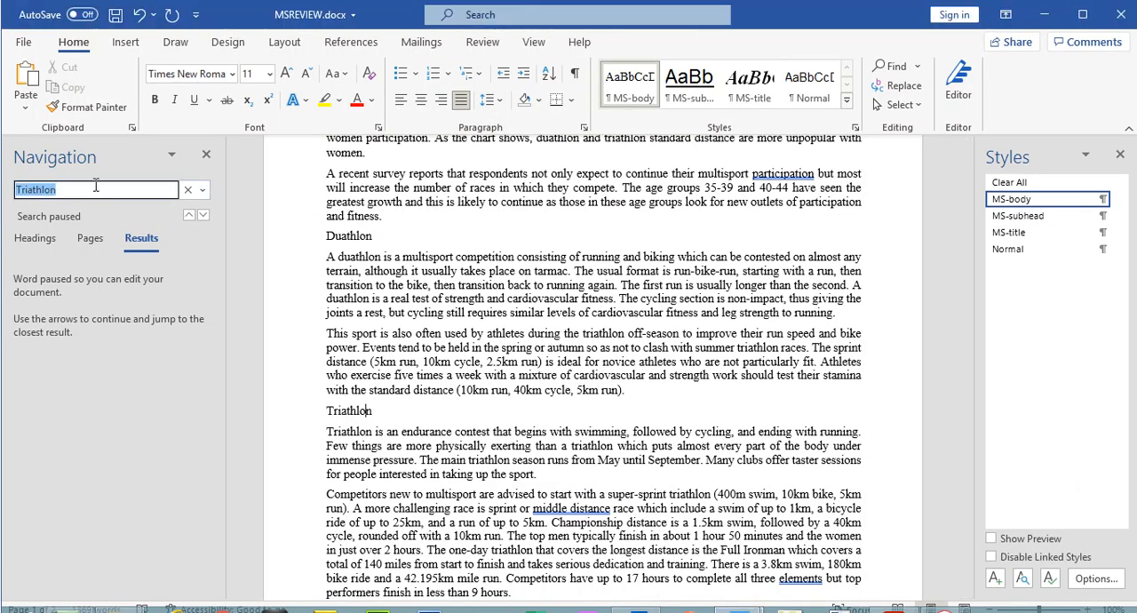
key(ctrl+v)
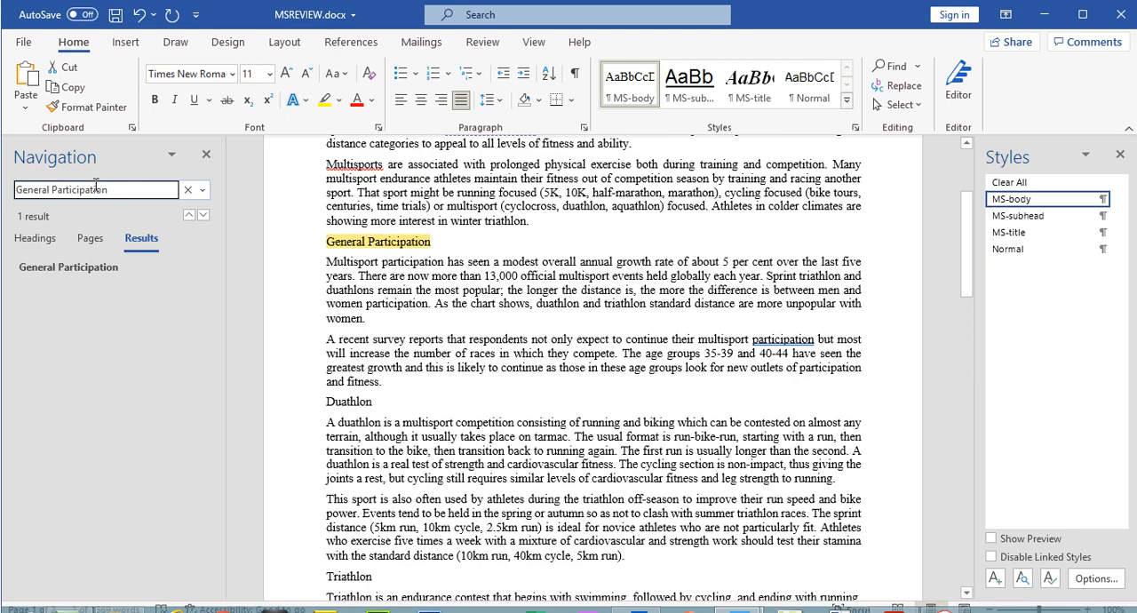
drag(971, 204, 969, 163)
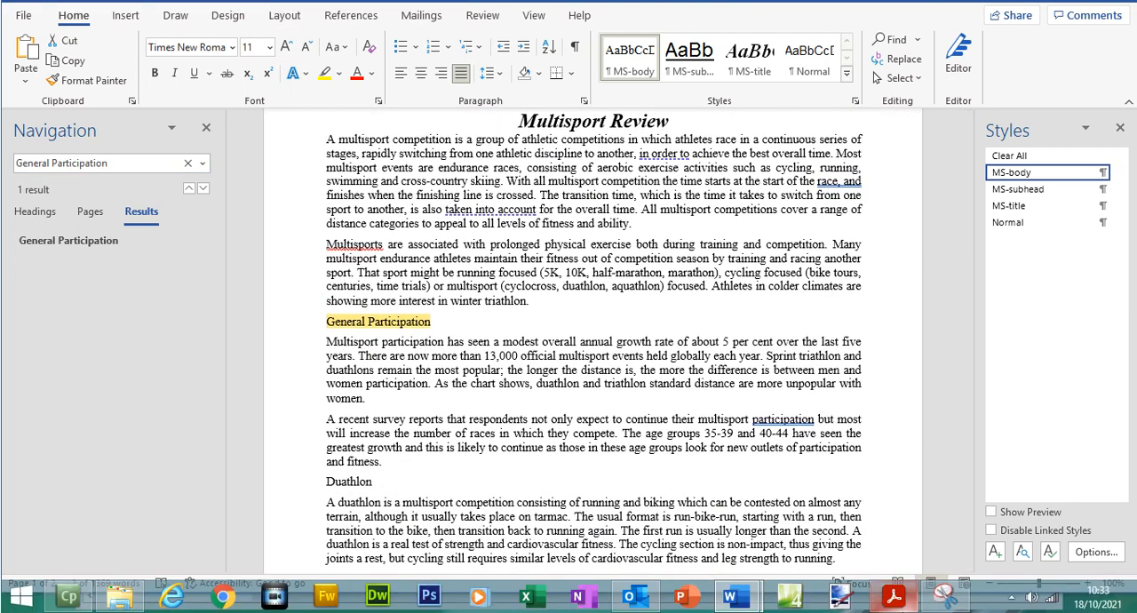
- Format MSREVIEW.docx from the General Participation subheading to the end in two equal-width columns with 1 cm spacing, as question 9 requires
click(894, 597)
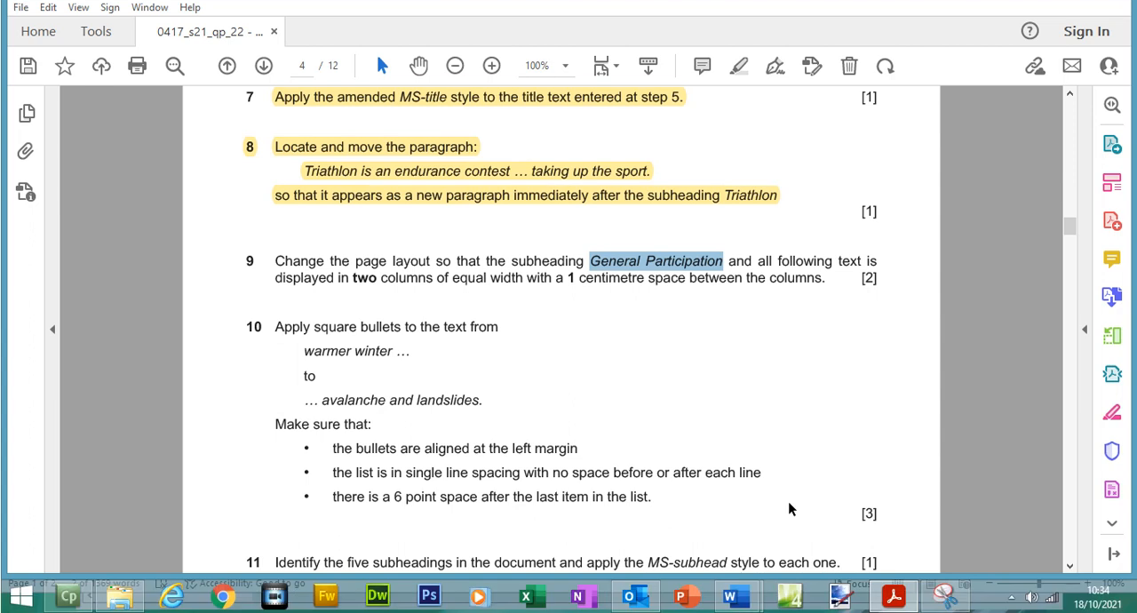
mouse_move(732, 597)
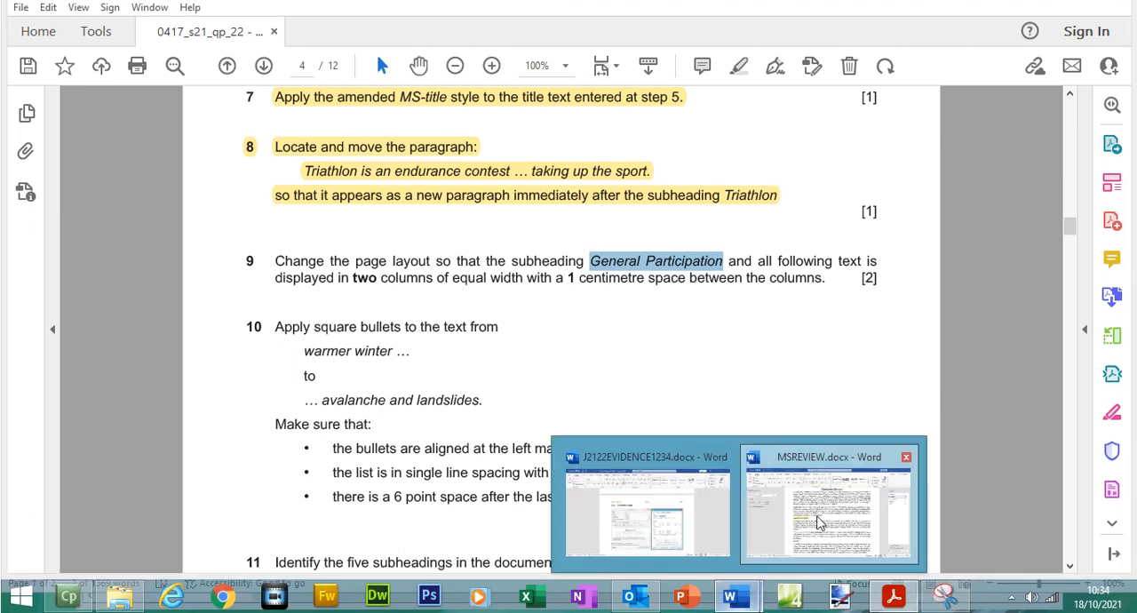
click(830, 506)
click(336, 323)
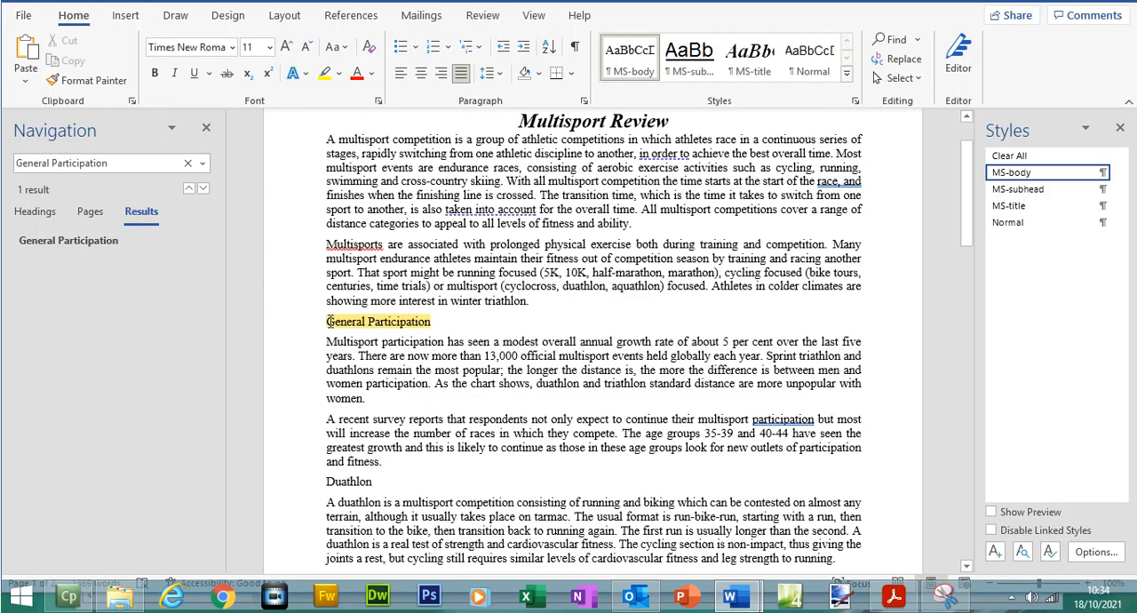
drag(353, 329, 770, 467)
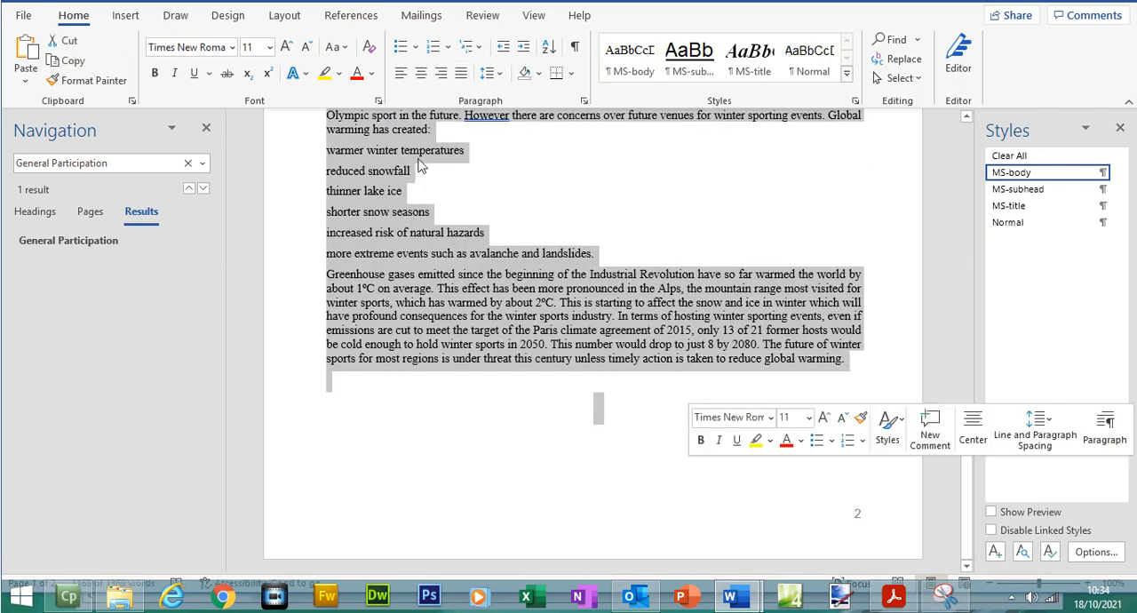
click(286, 41)
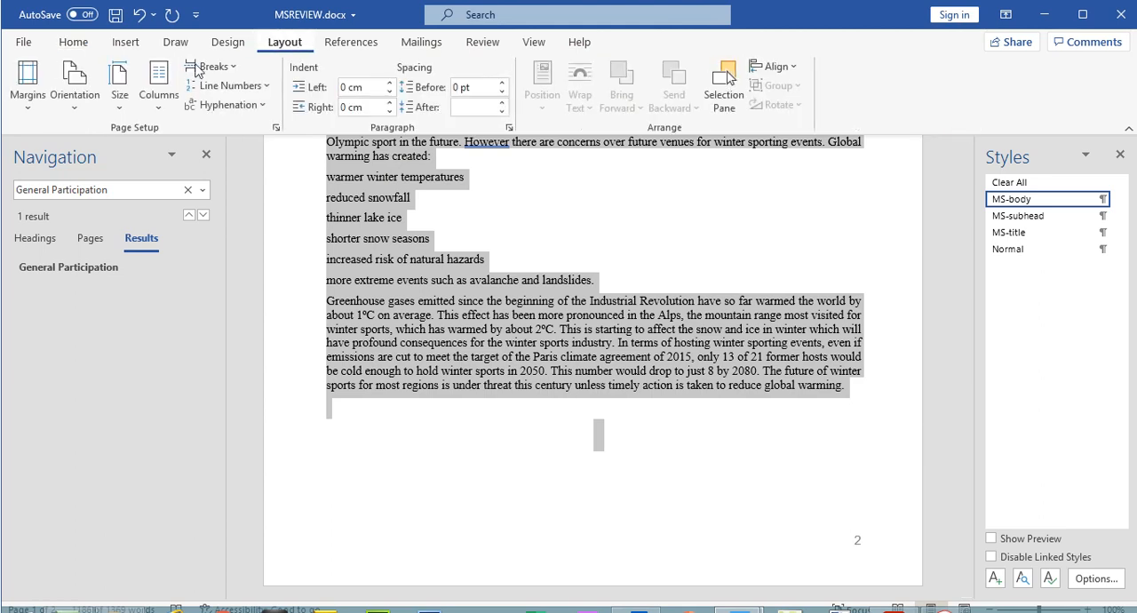
click(157, 102)
click(217, 336)
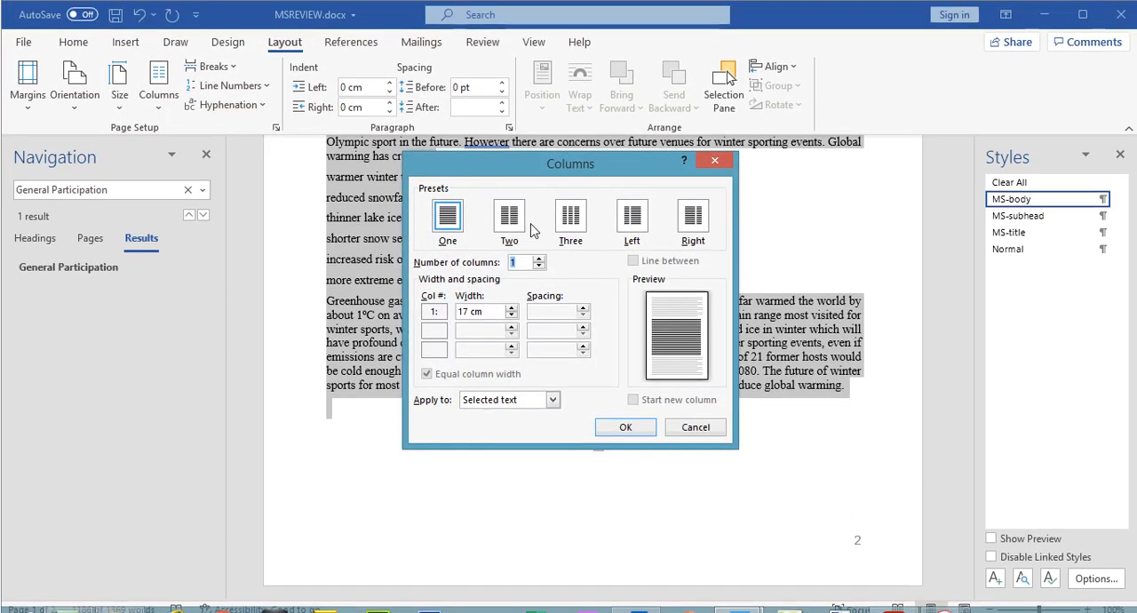
click(521, 193)
click(584, 315)
click(584, 315)
click(584, 315)
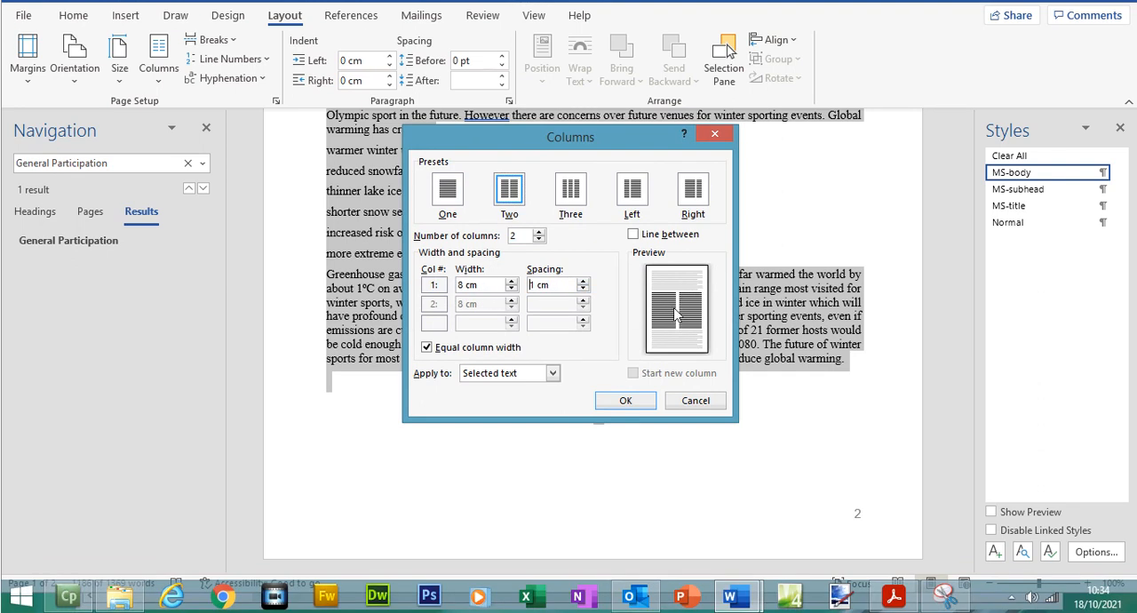
click(626, 400)
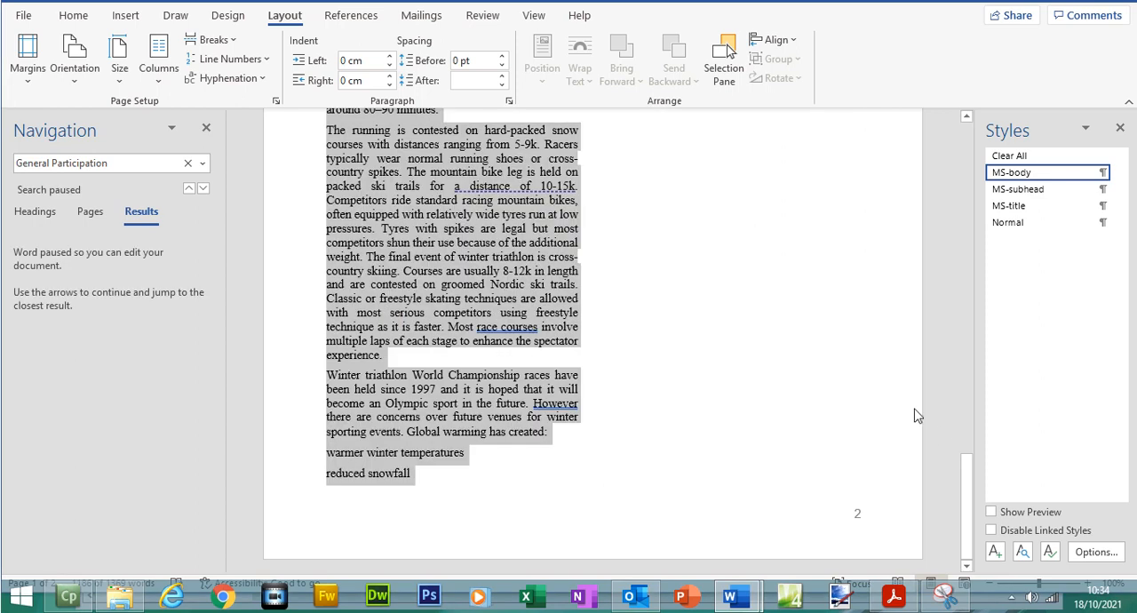
drag(969, 490, 917, 186)
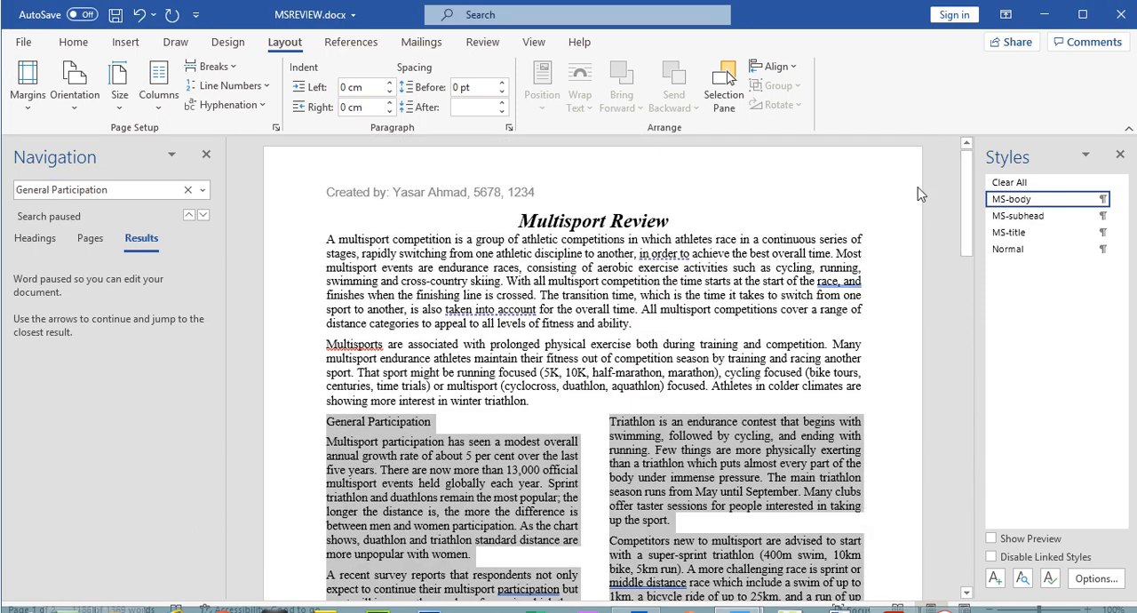
- Return to the exam paper and highlight the text of question 9 on page 4
click(894, 596)
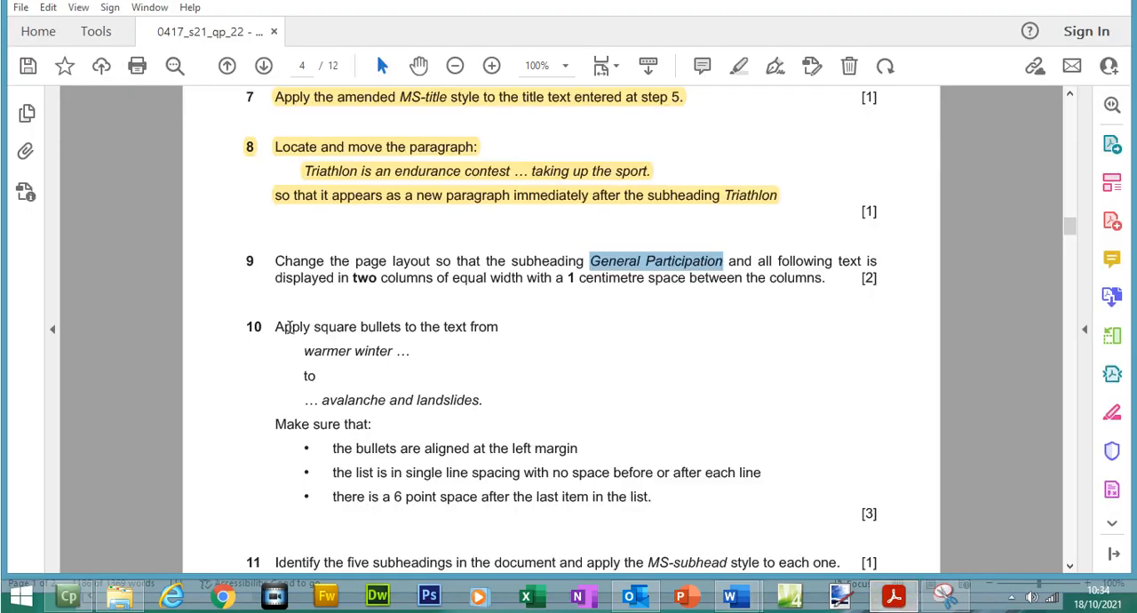
drag(278, 283, 822, 303)
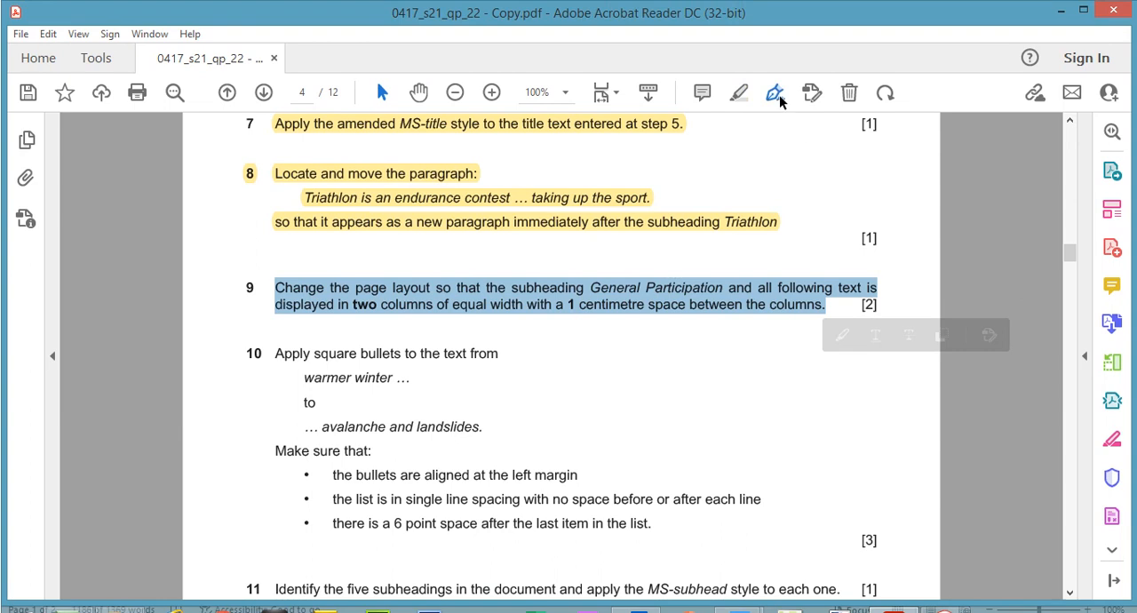
click(740, 94)
- Read question 10 on square bullets in the exam paper and locate the list starting "warmer winter temperatures" in MSREVIEW.docx
drag(1072, 262, 1073, 264)
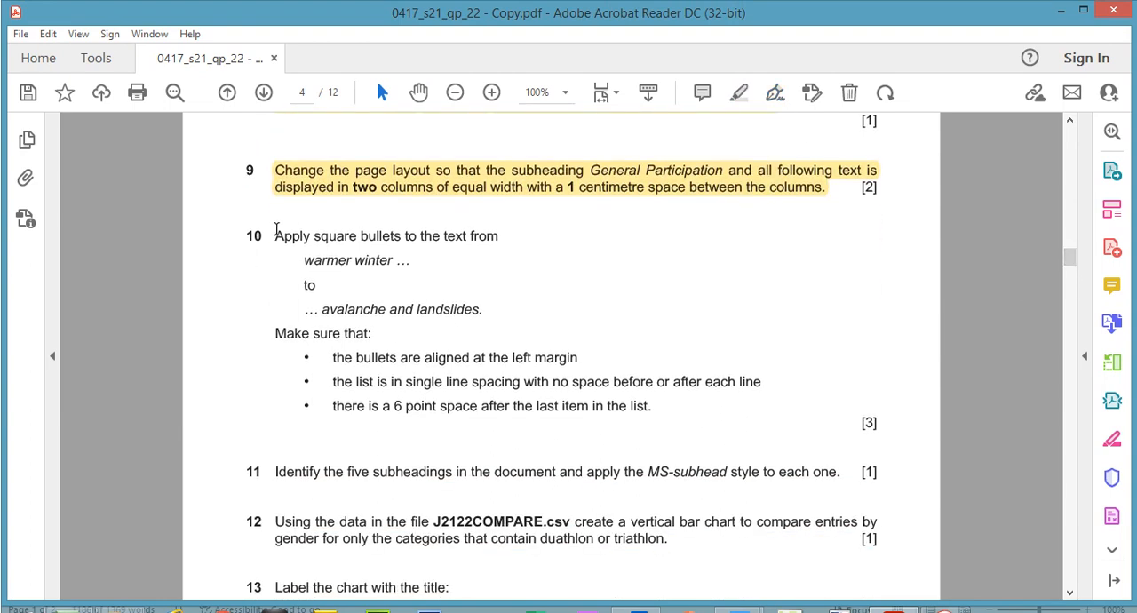
drag(276, 236, 425, 242)
drag(307, 262, 391, 262)
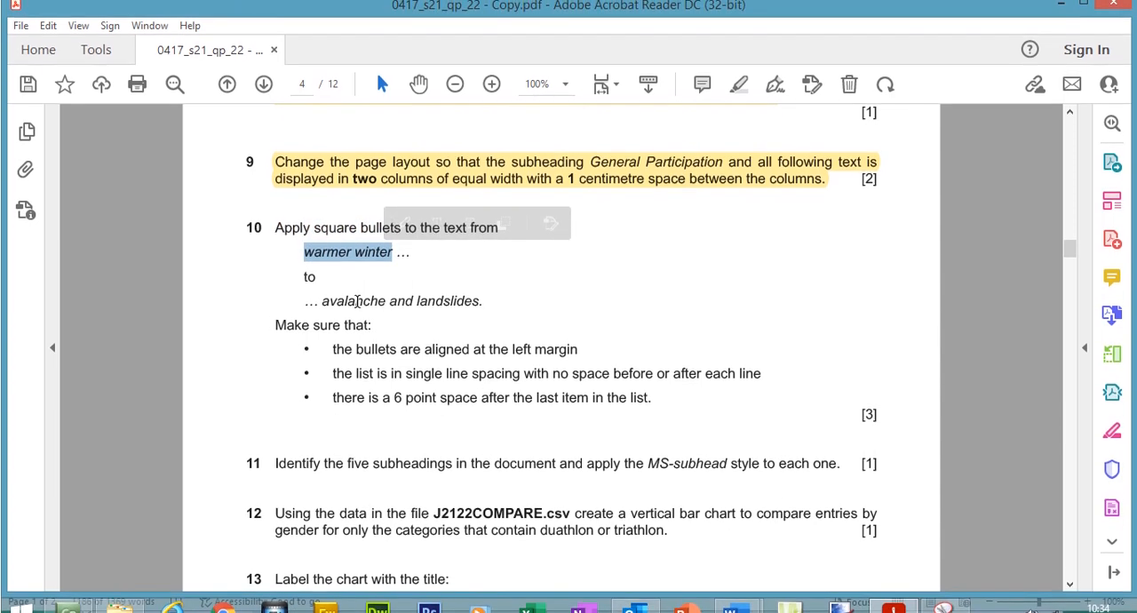
mouse_move(762, 608)
click(850, 480)
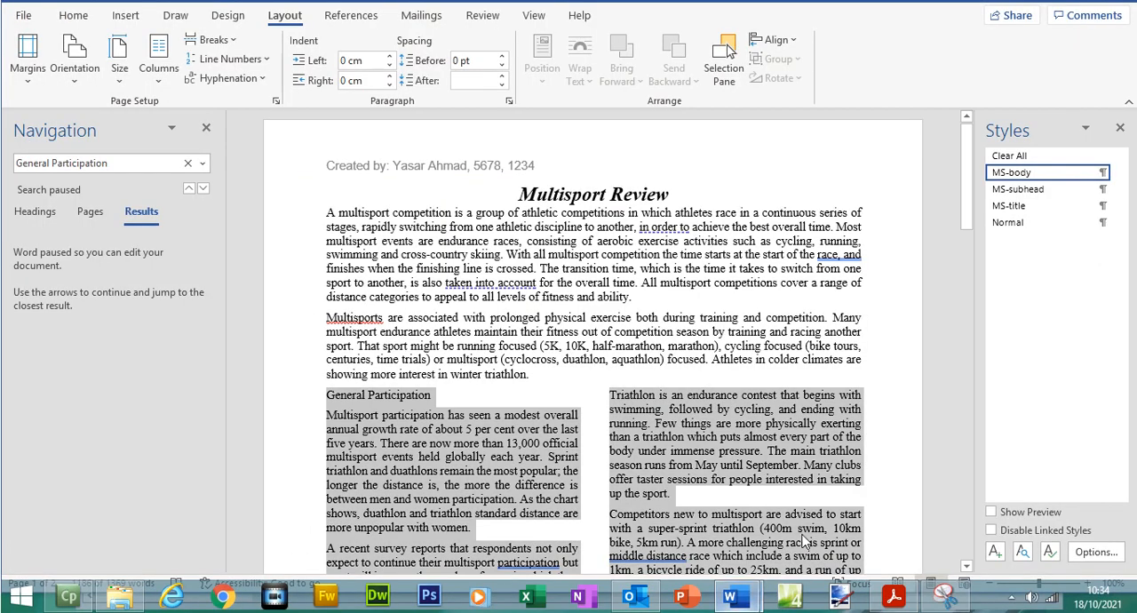
drag(970, 235, 1005, 533)
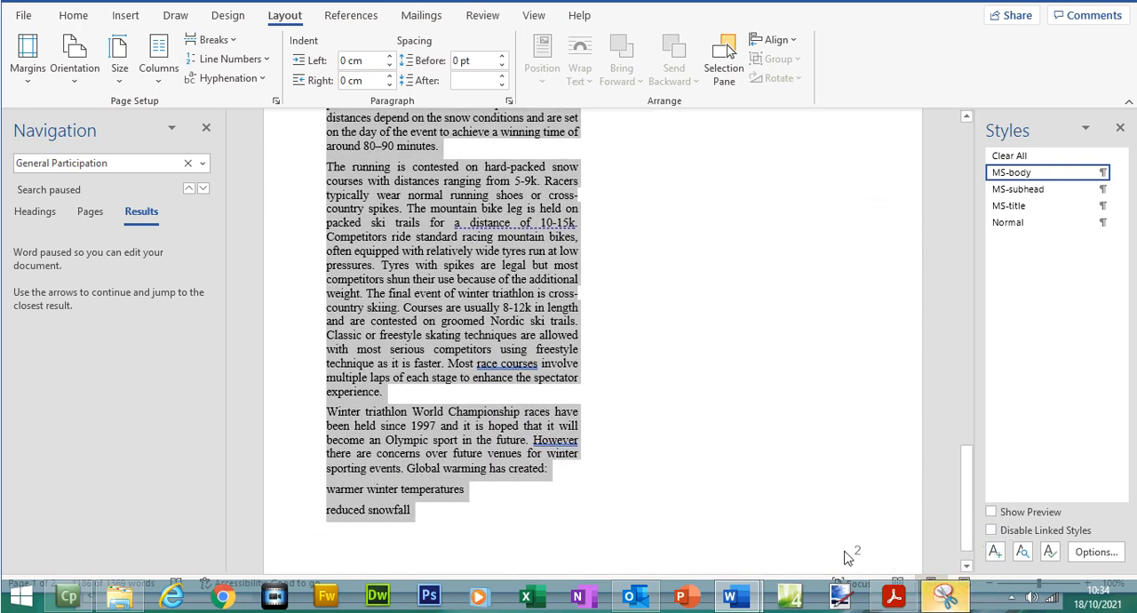
click(382, 513)
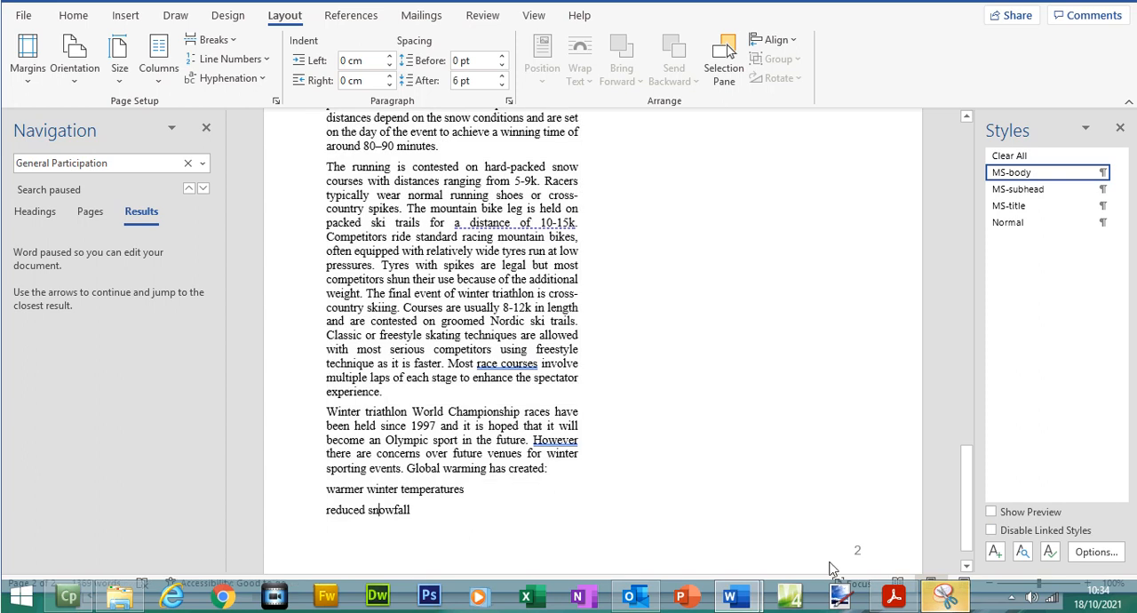
click(893, 598)
click(892, 600)
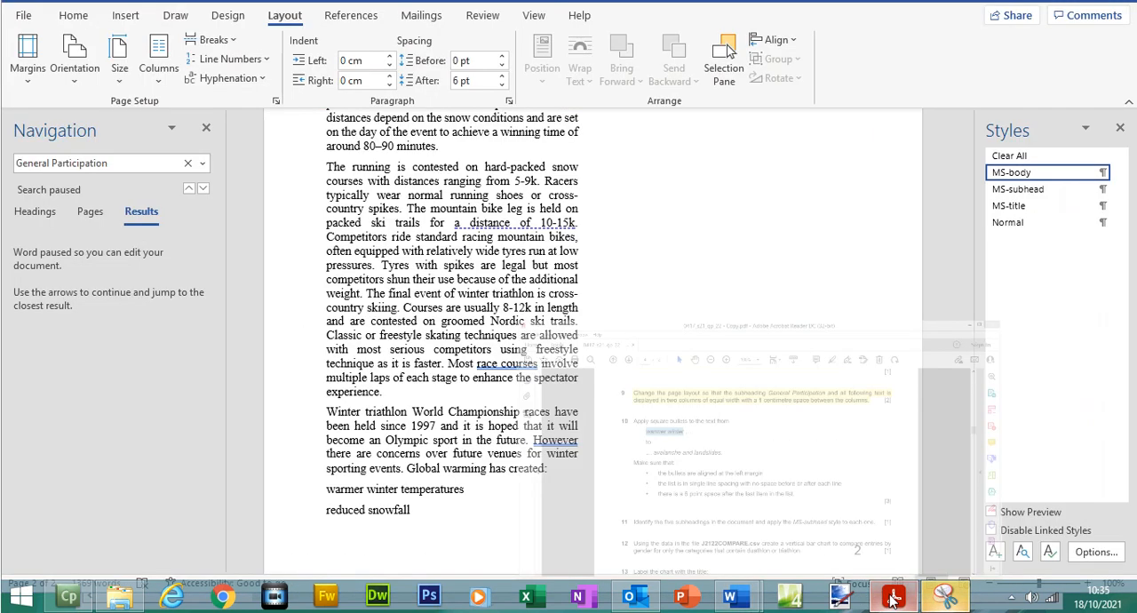
- Check question 10 of the exam paper for where the list starting "warmer winter temperatures" ends in MSREVIEW.docx
drag(325, 488, 871, 530)
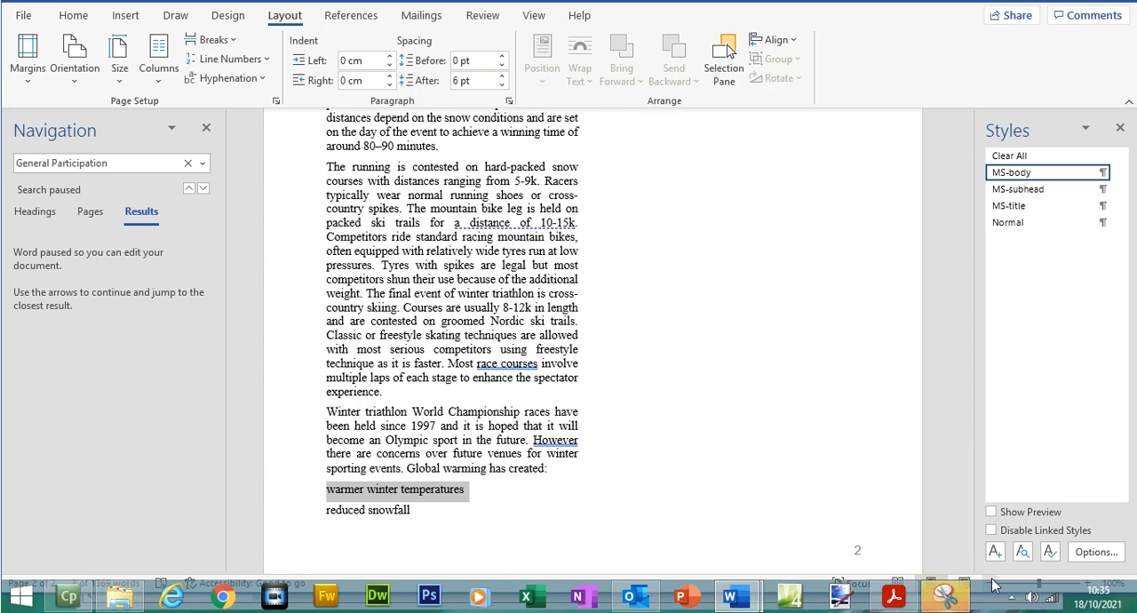
click(992, 582)
click(992, 582)
click(993, 582)
click(993, 582)
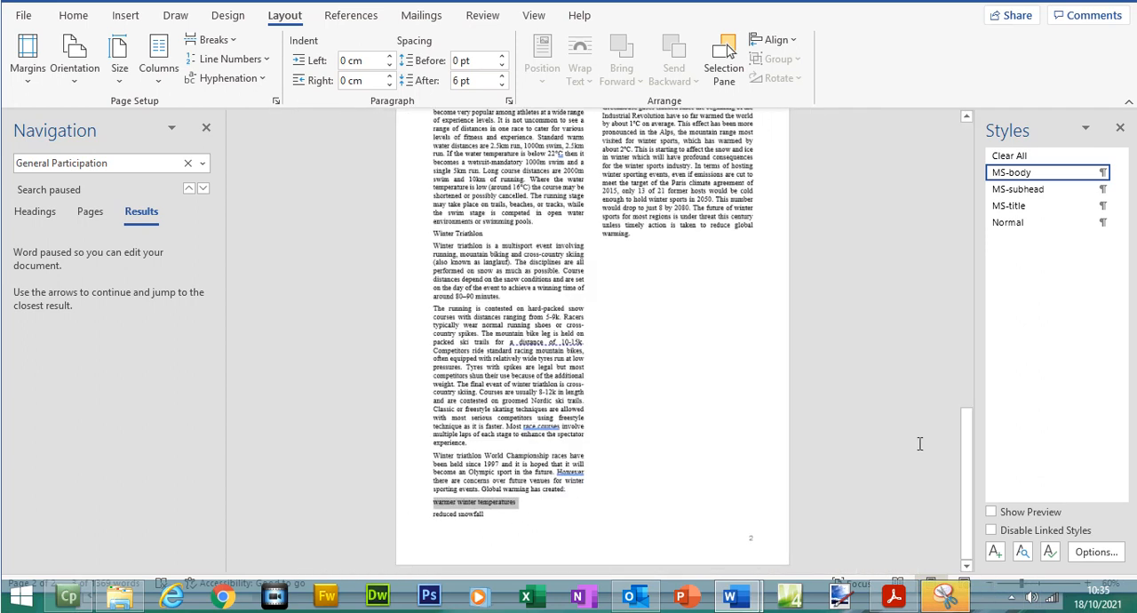
drag(965, 432, 956, 397)
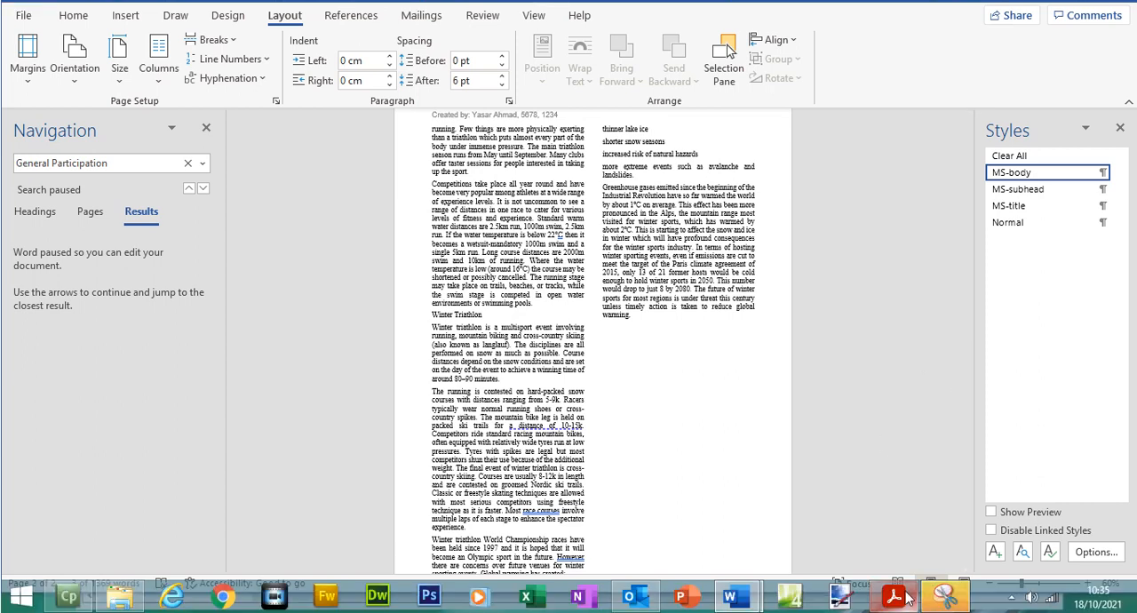
click(903, 598)
drag(322, 284, 348, 283)
click(1083, 10)
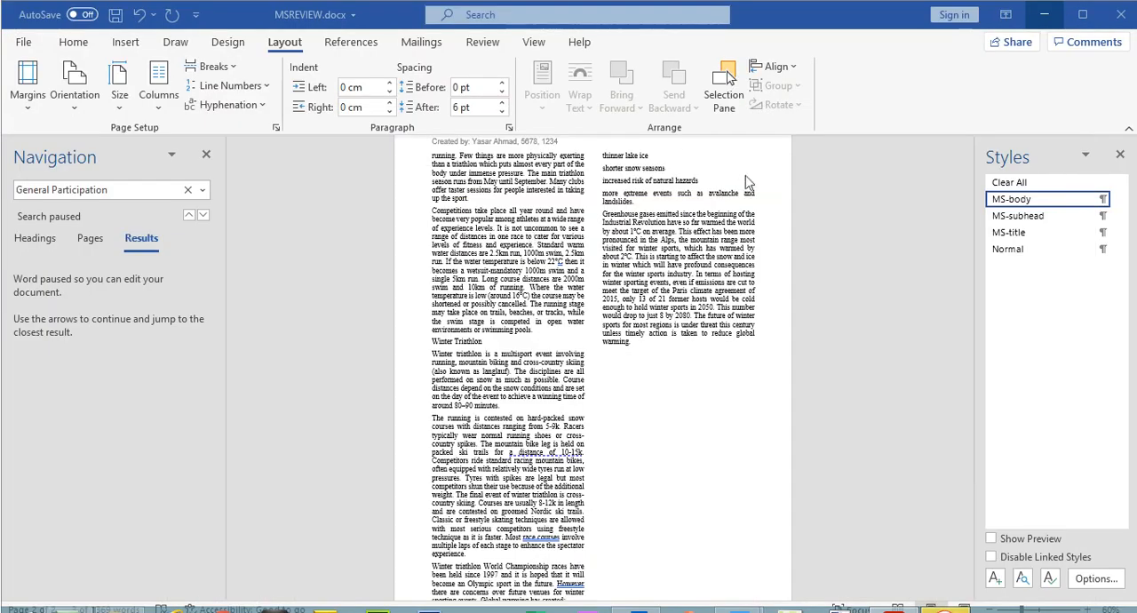
- Apply square bullets to the list from "warmer winter temperatures" to "avalanche and landslides" in MSREVIEW.docx
drag(641, 202, 434, 505)
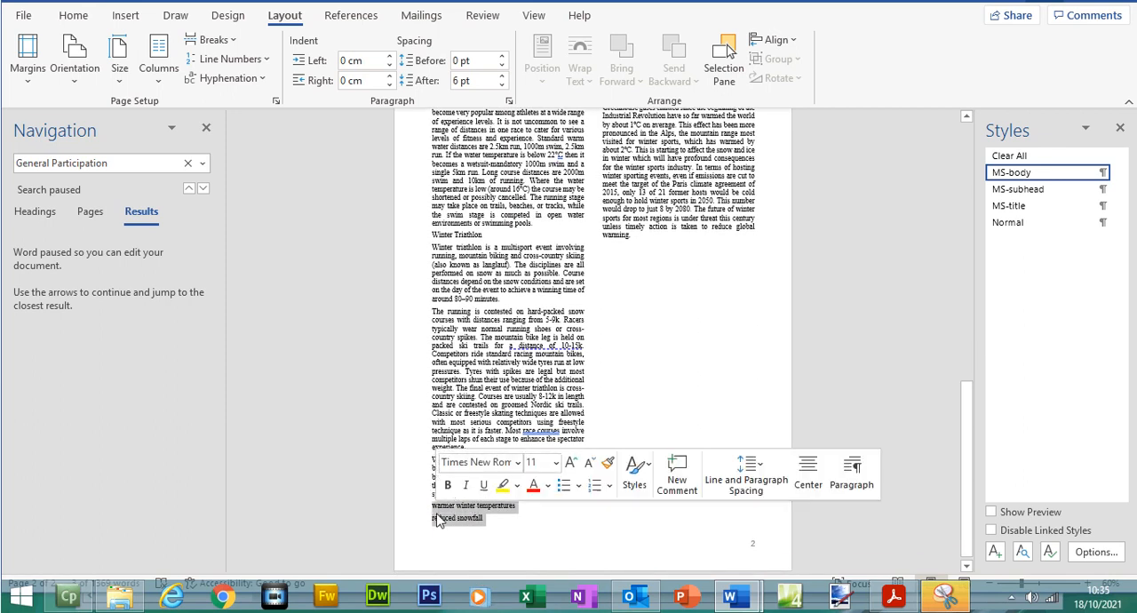
click(894, 596)
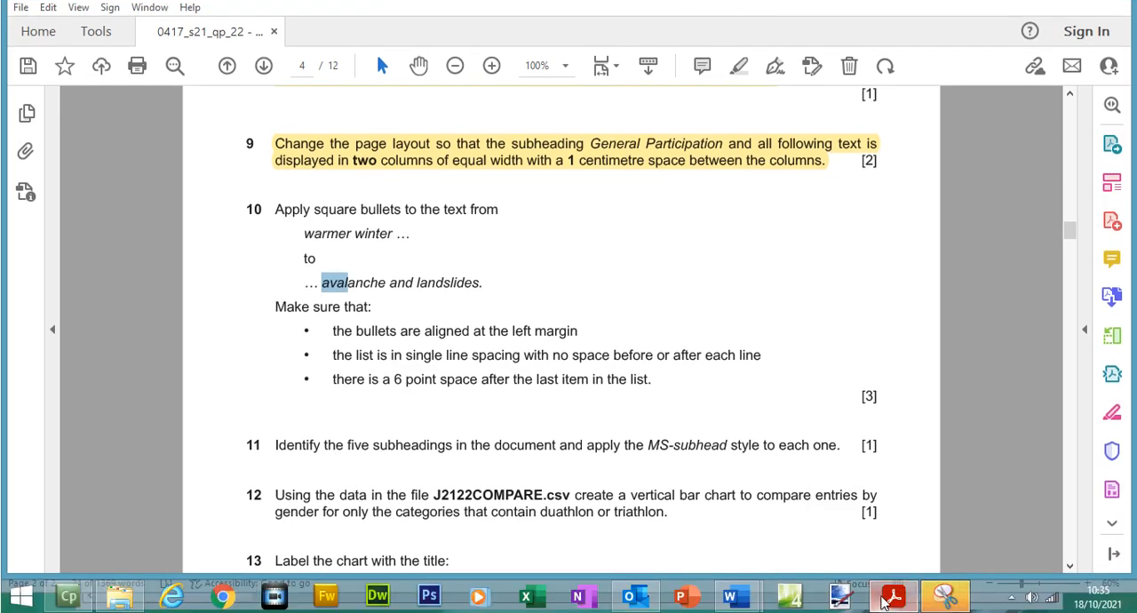
click(901, 597)
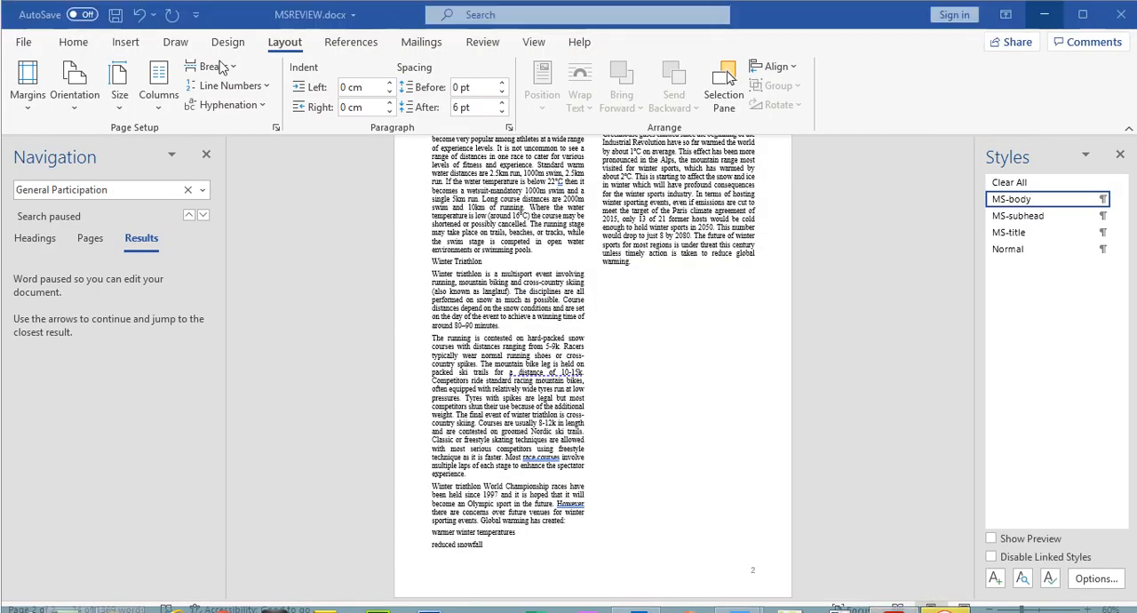
click(71, 46)
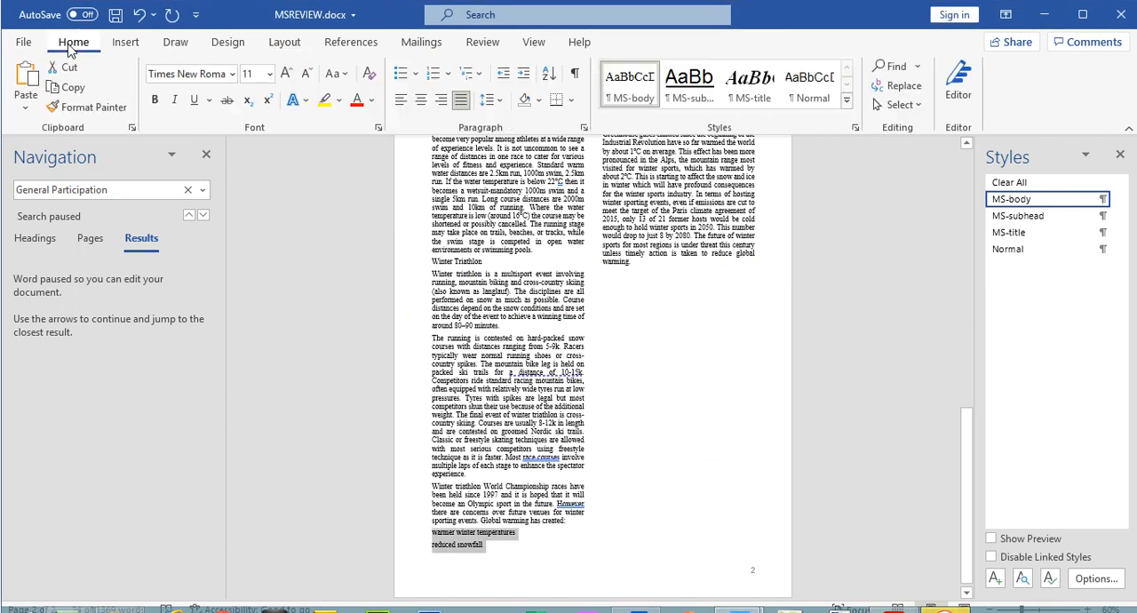
click(417, 74)
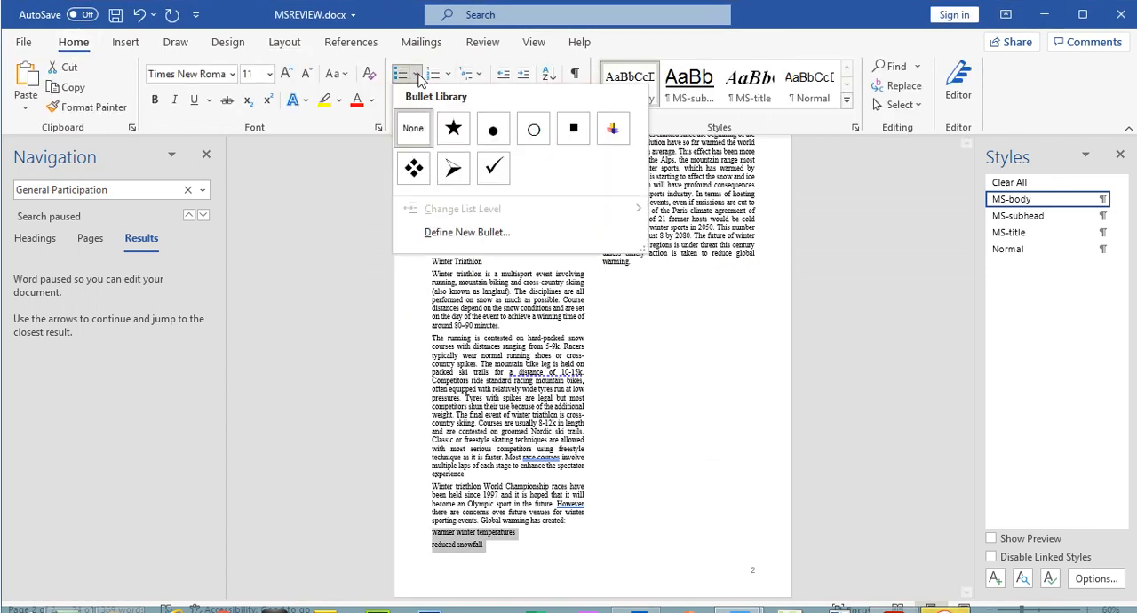
click(565, 140)
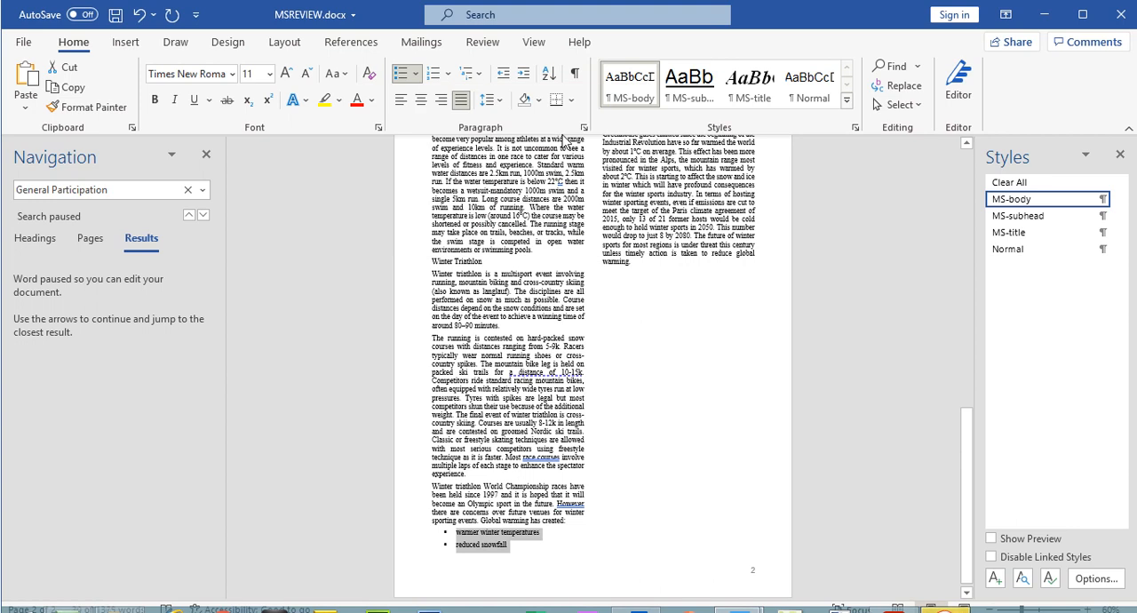
- Align the bullets at the left margin as question 10 requires, setting the list's left indent to 0 cm
click(896, 599)
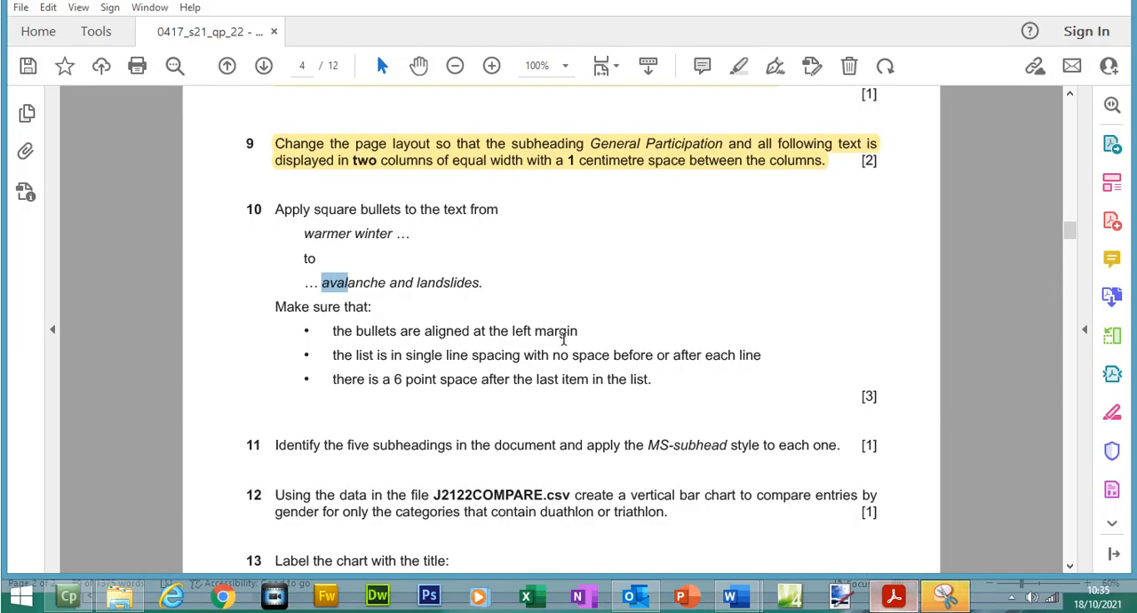
drag(331, 330, 590, 330)
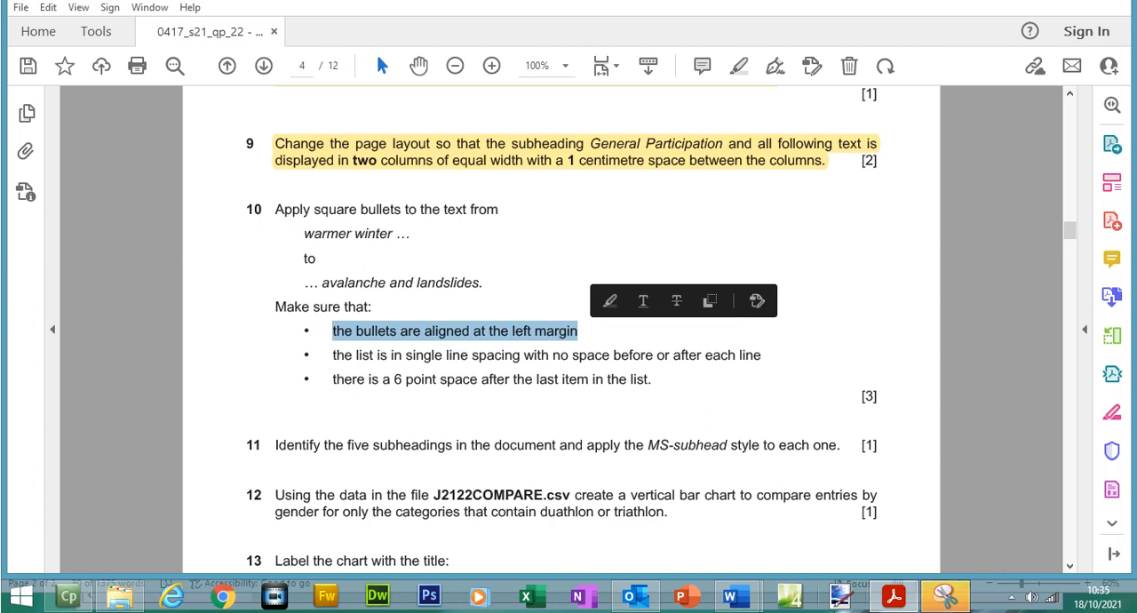
key(alt+Tab)
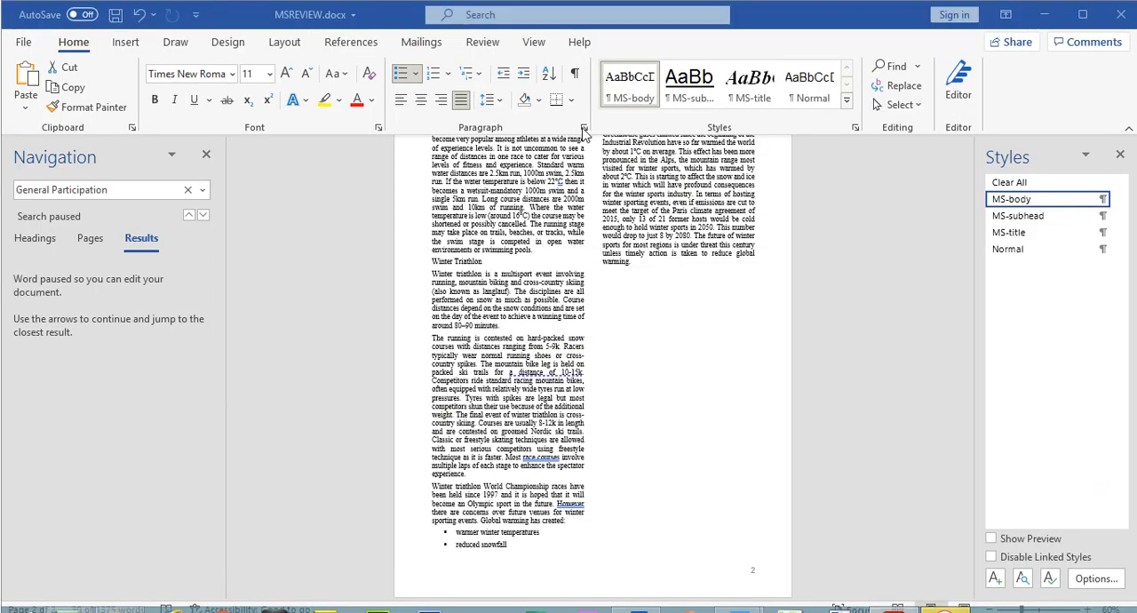
click(584, 127)
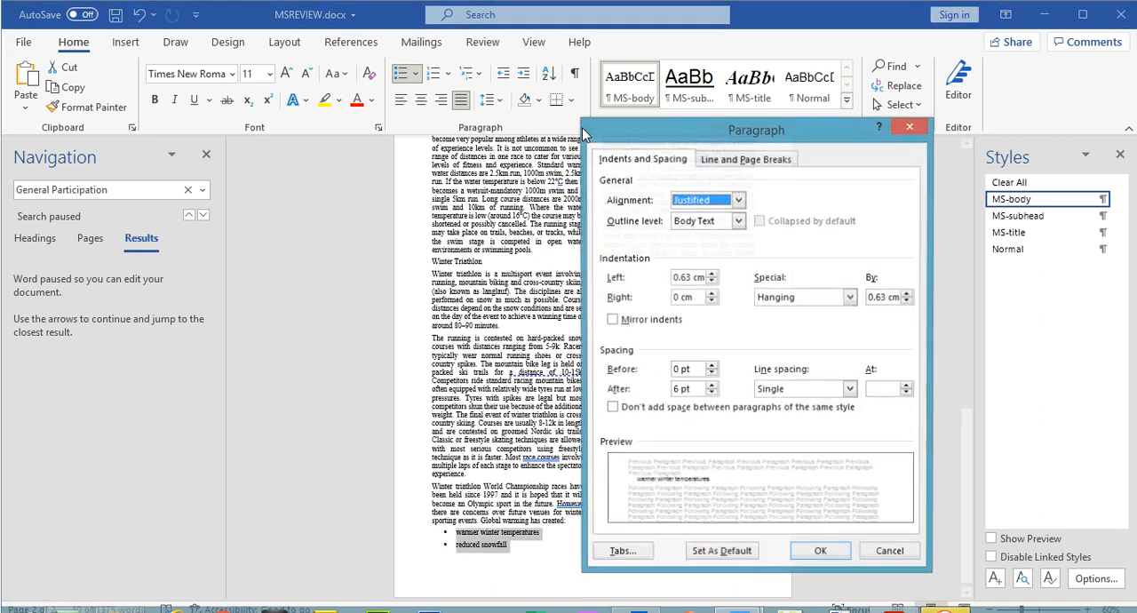
click(712, 283)
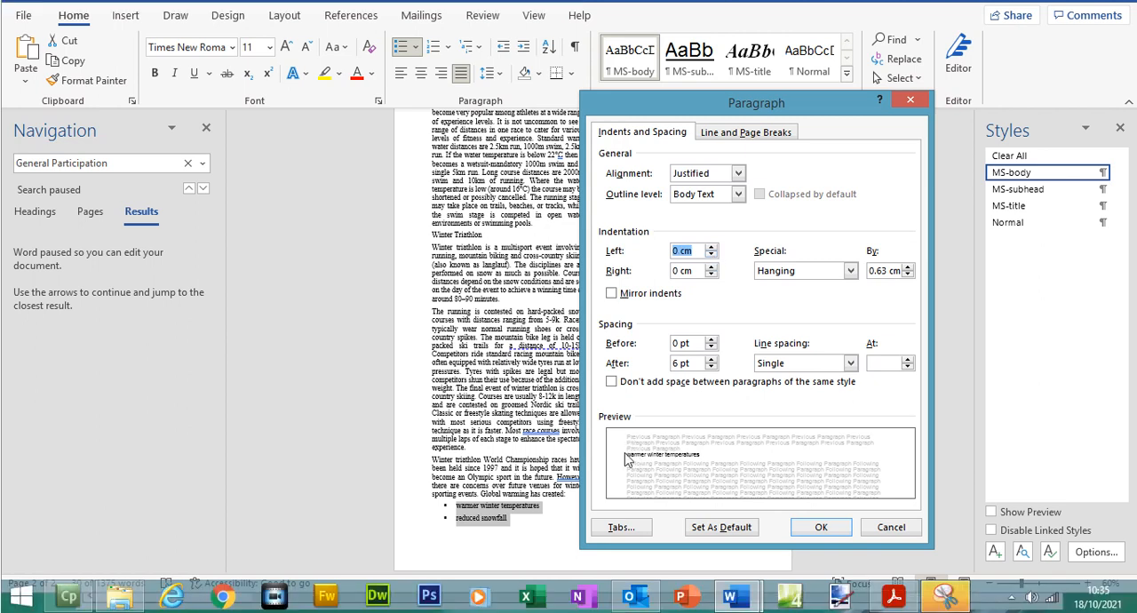
click(821, 528)
- Check the spacing requirement in question 10 and remove the space after each paragraph of the bulleted list in MSREVIEW.docx
click(894, 598)
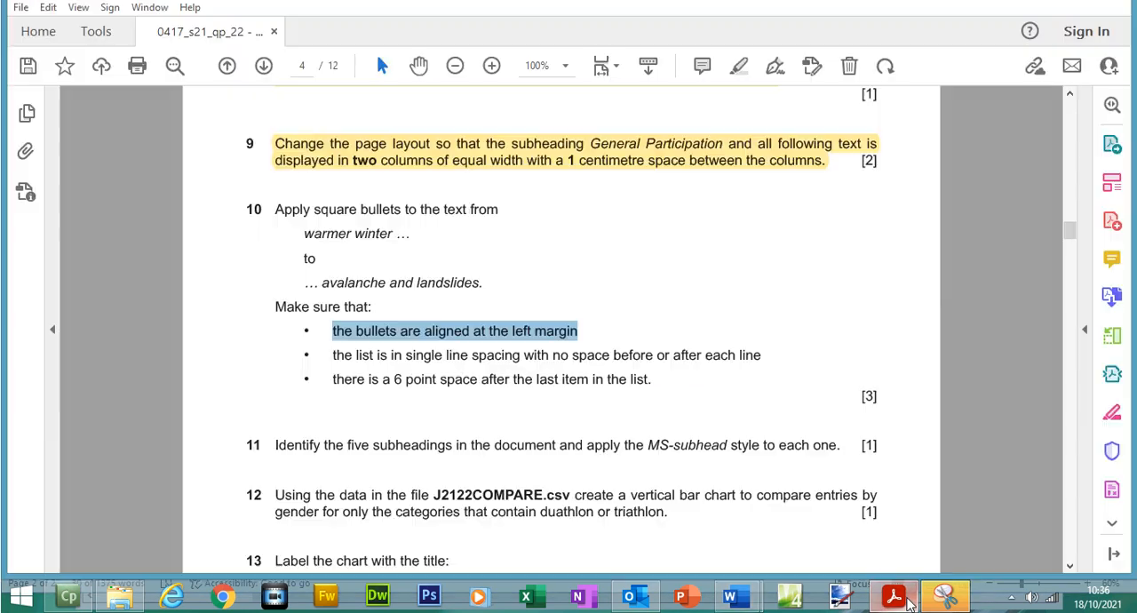
drag(328, 355, 736, 360)
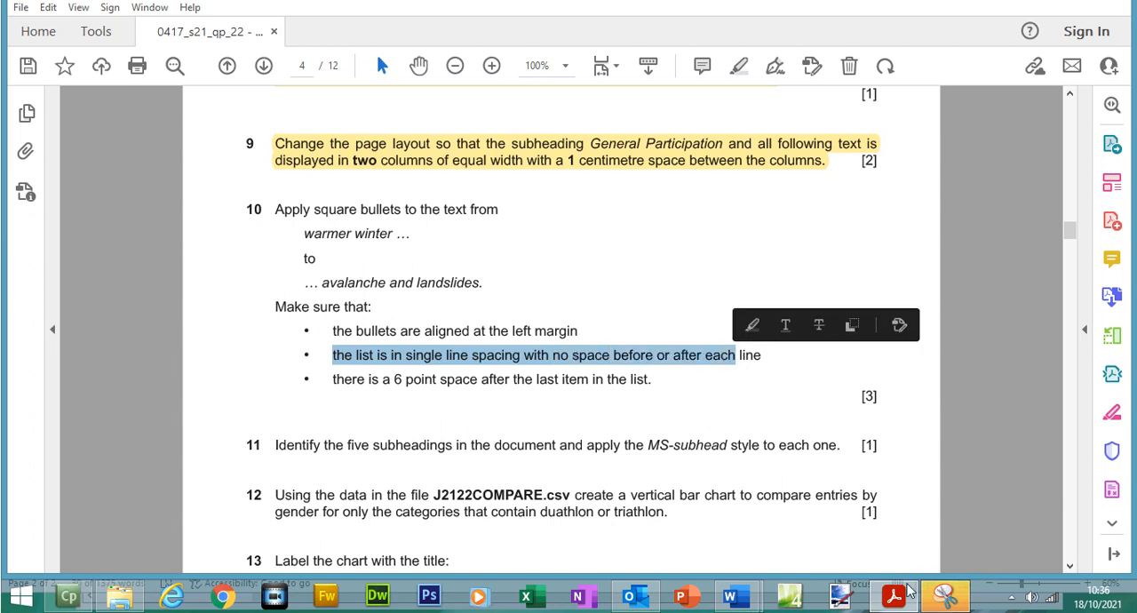
key(alt+Tab)
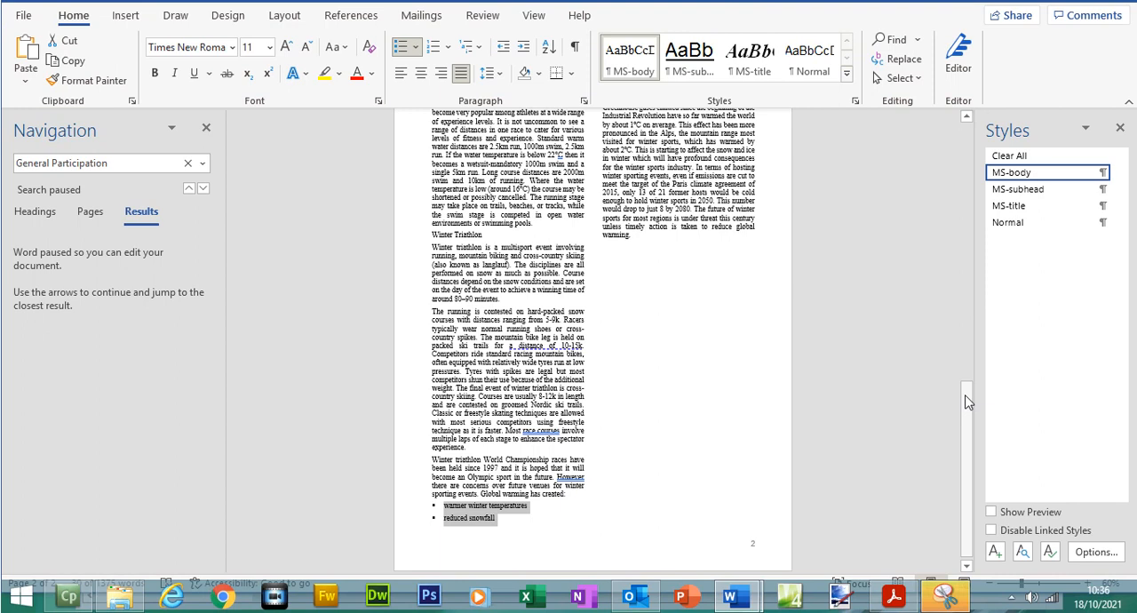
drag(968, 403, 963, 356)
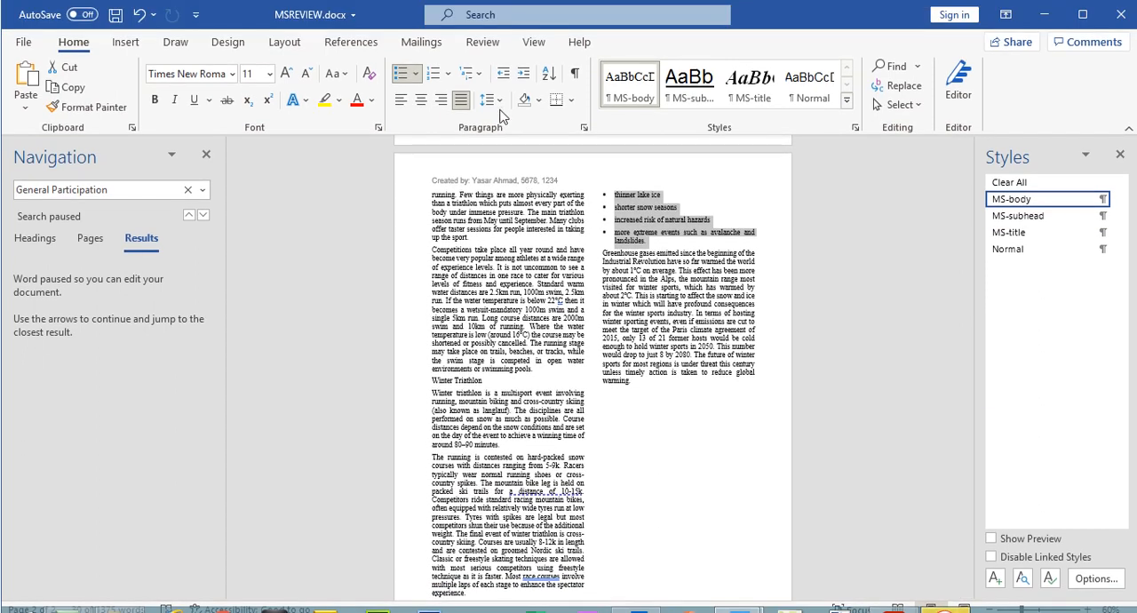
click(498, 100)
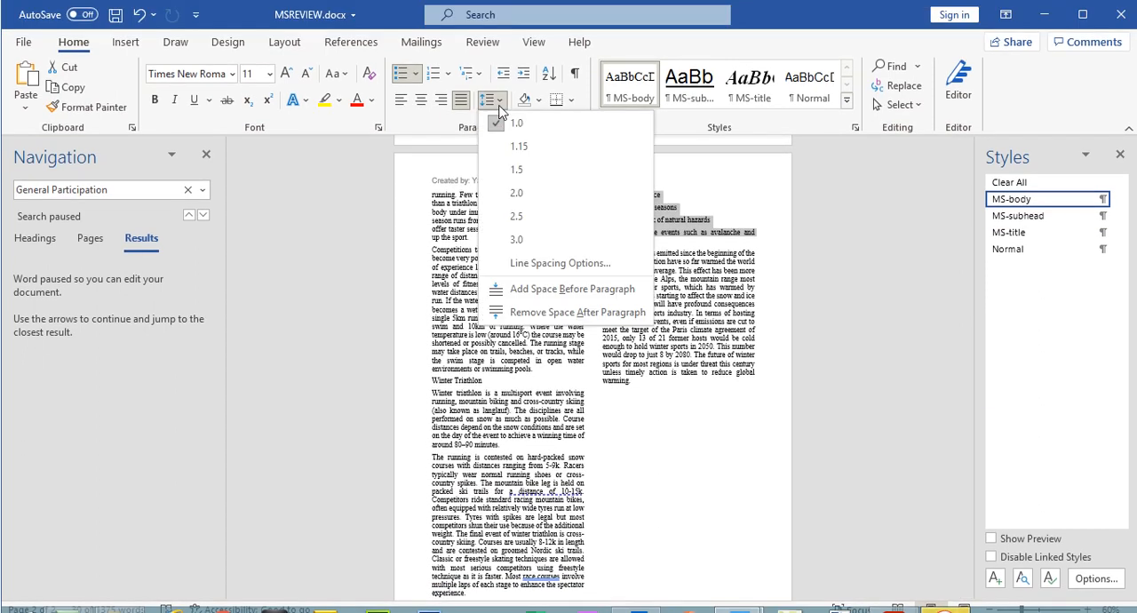
click(554, 312)
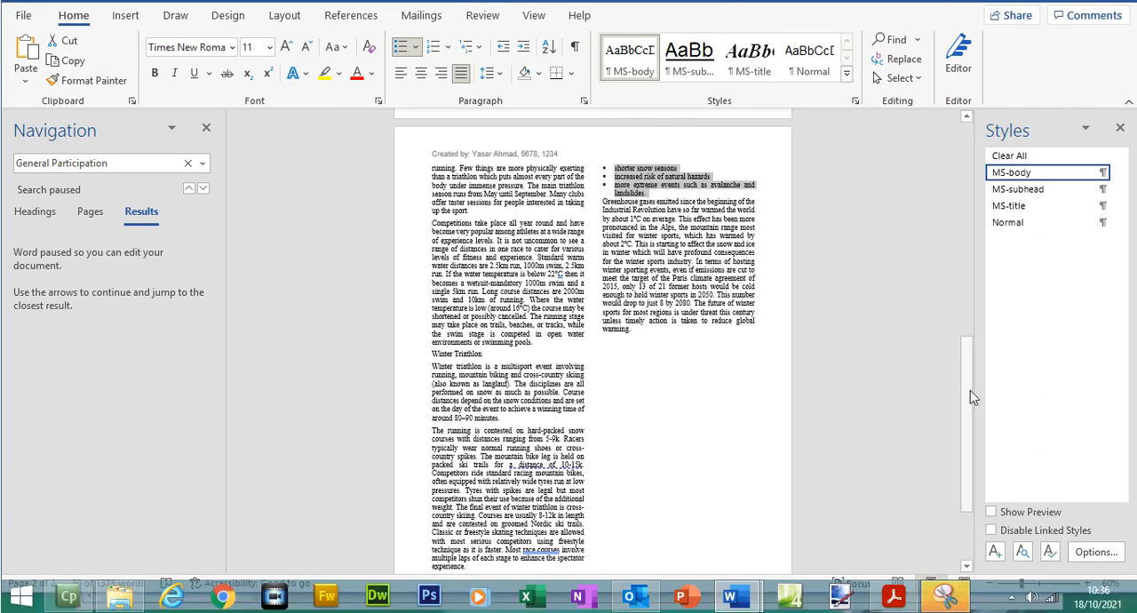
drag(969, 415, 970, 452)
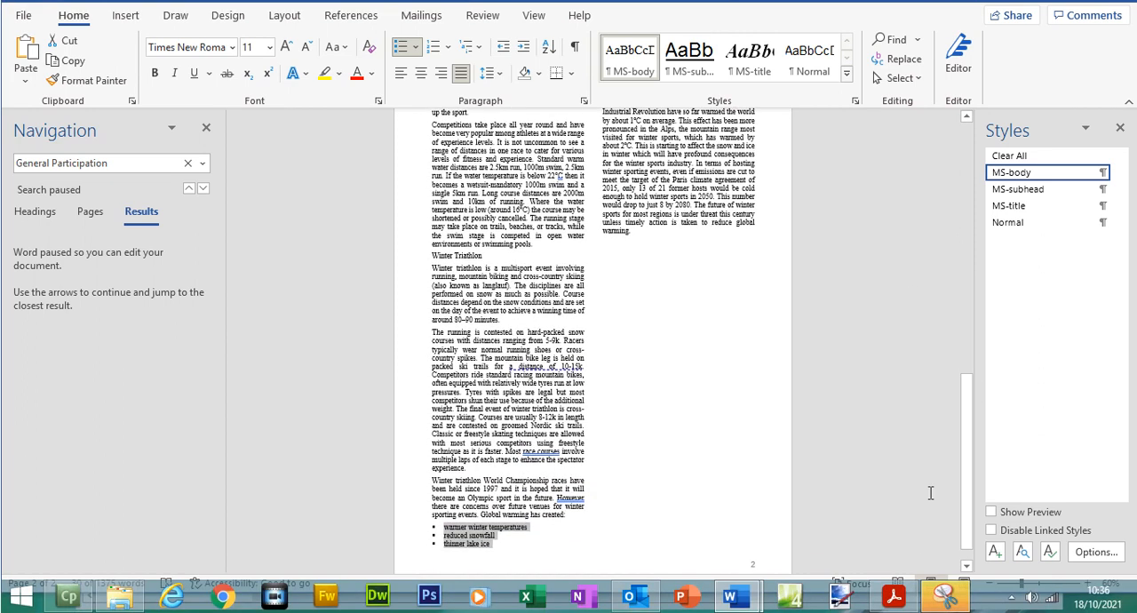
- Read question 10's requirement for the space after the last list item and return to the end of the list in MSREVIEW.docx
click(894, 597)
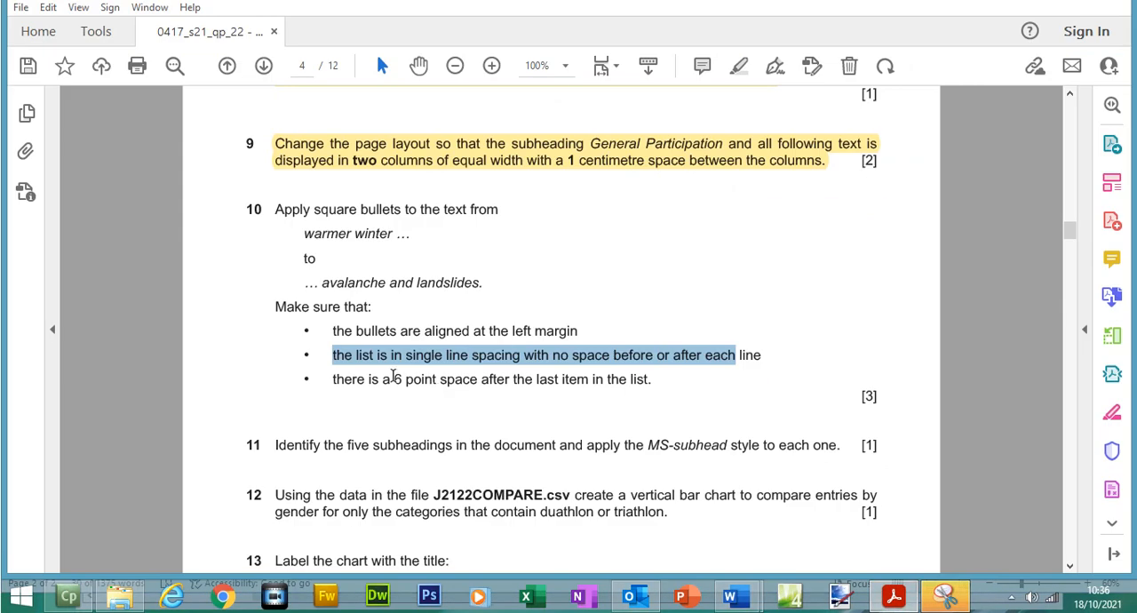
drag(396, 379, 652, 381)
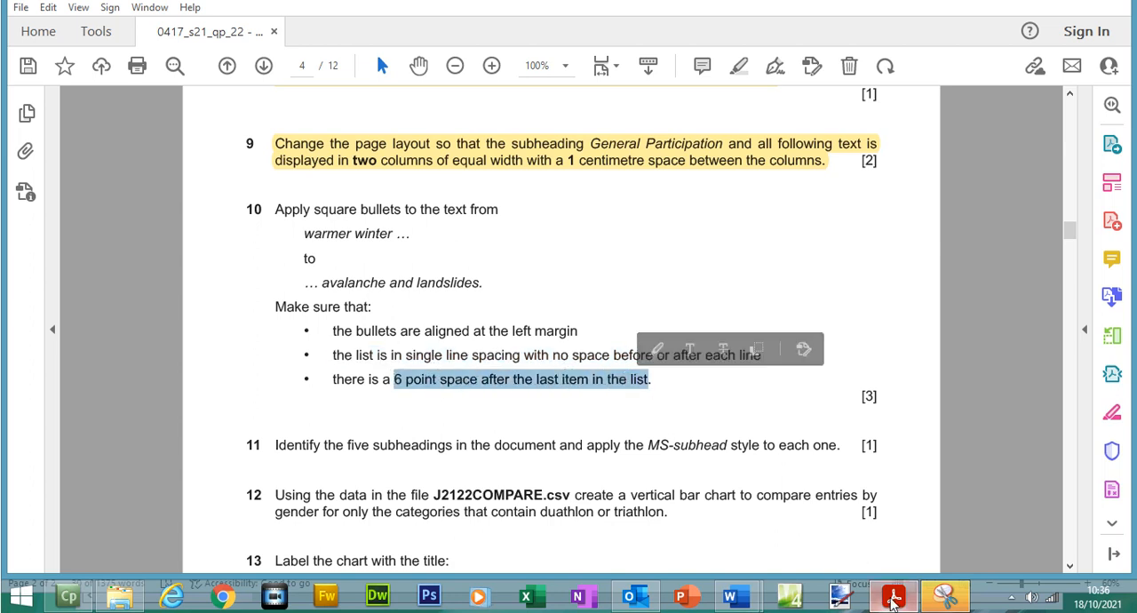
click(893, 597)
drag(967, 410, 955, 346)
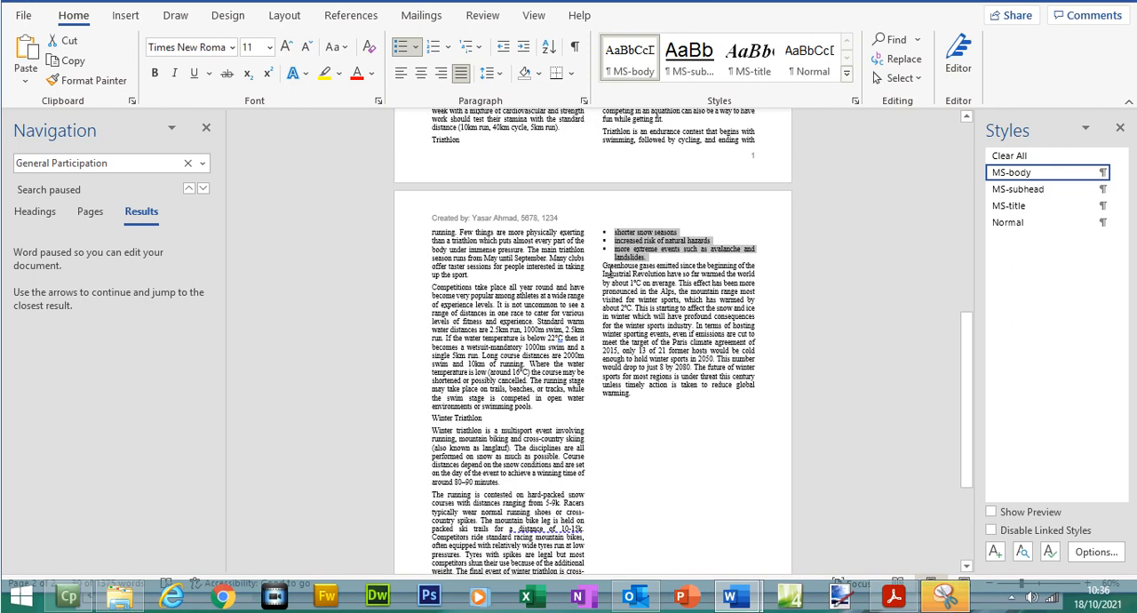
- Try adding space before the paragraph starting "Greenhouse gases emitted", and undo it
click(604, 266)
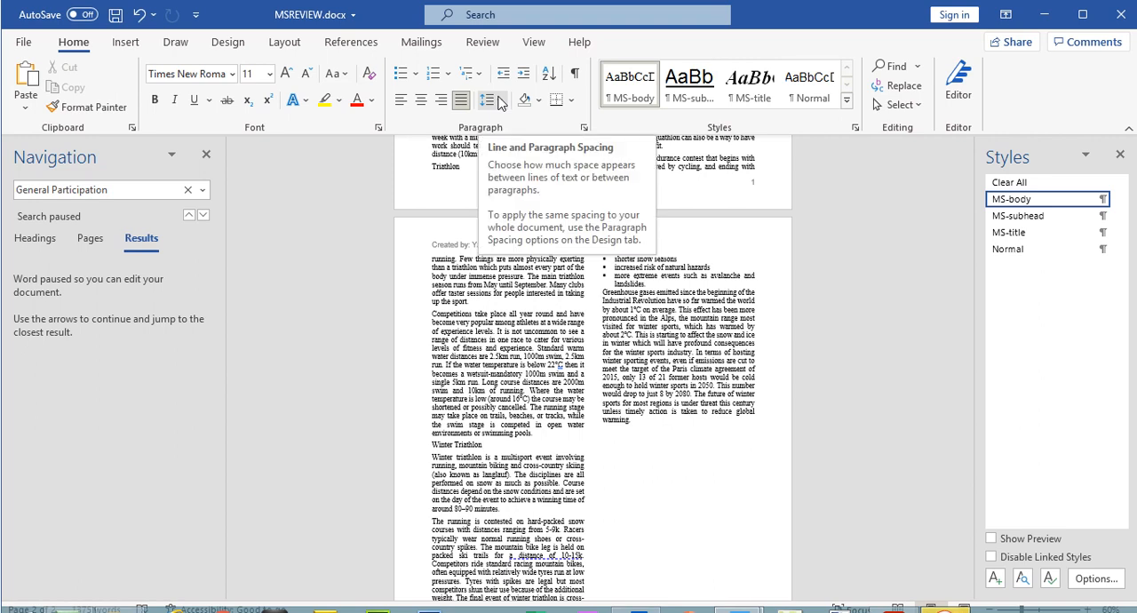
click(498, 101)
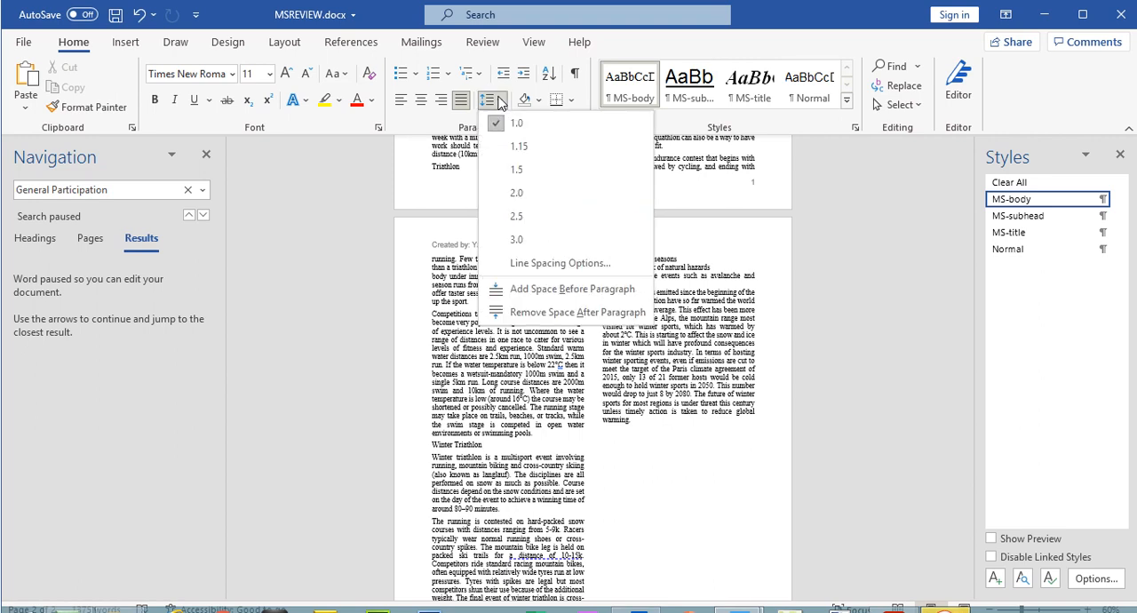
click(565, 290)
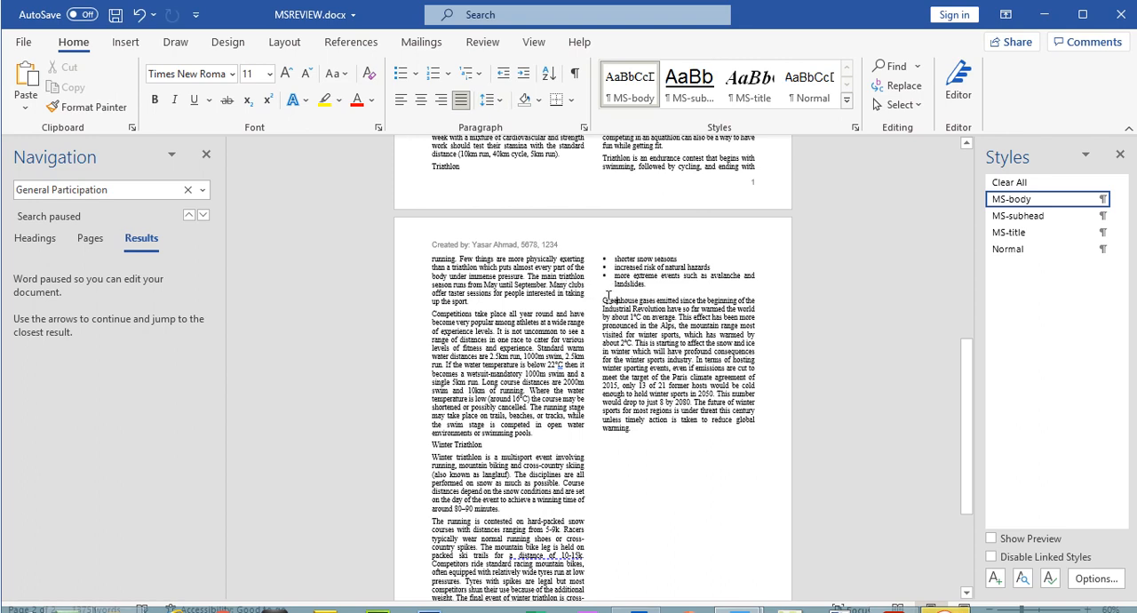
key(ctrl+z)
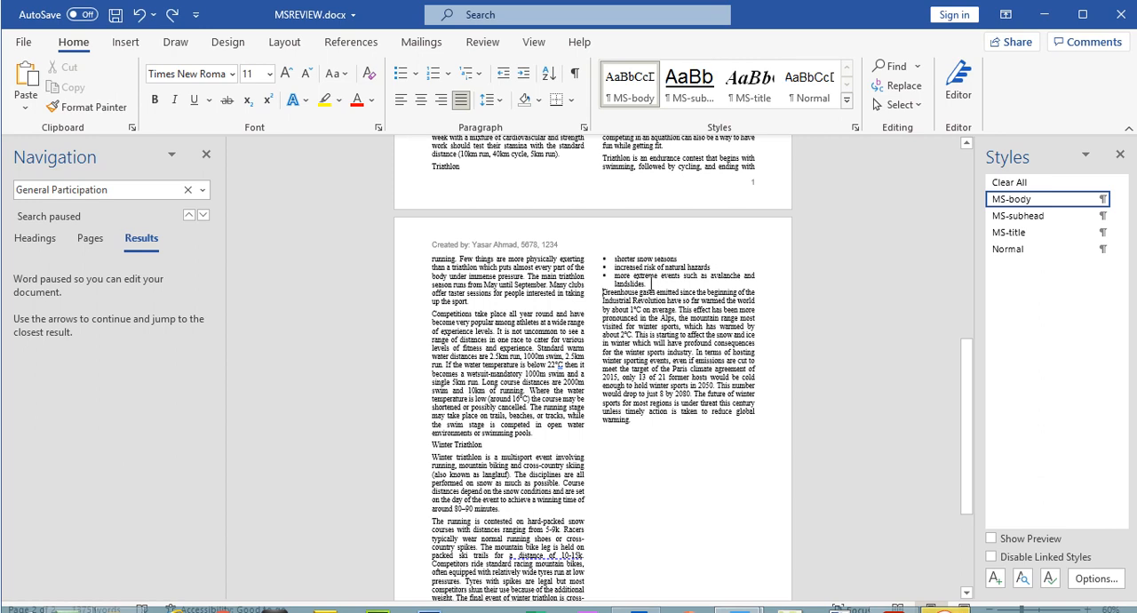
- Insert an unbulleted blank line after the last list item, ending in "landslides", and set its font size to 6
click(646, 285)
key(Return)
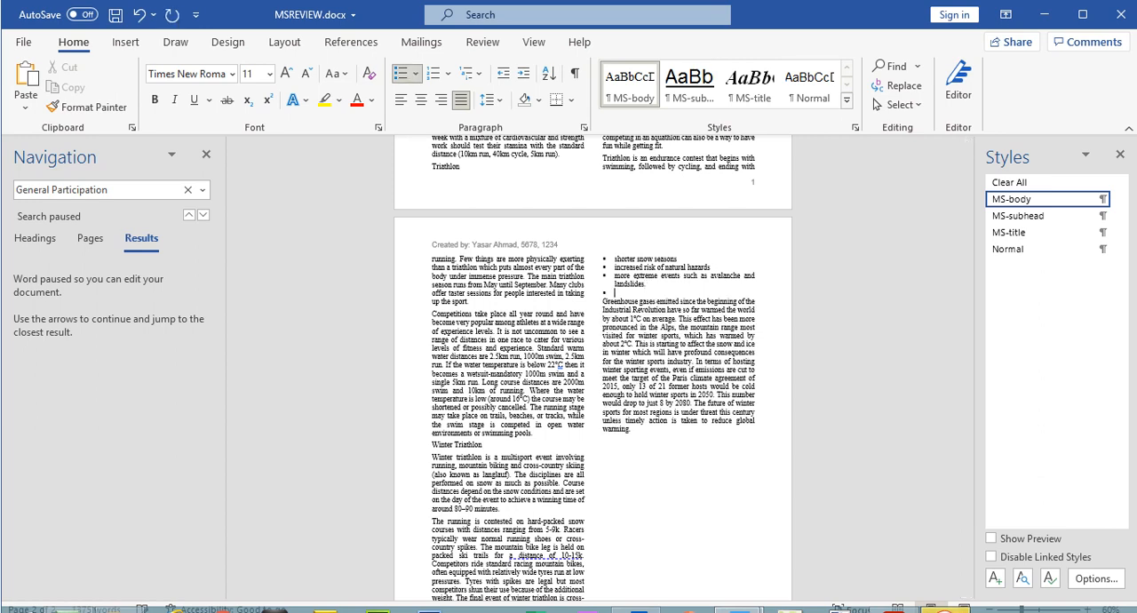
key(BackSpace)
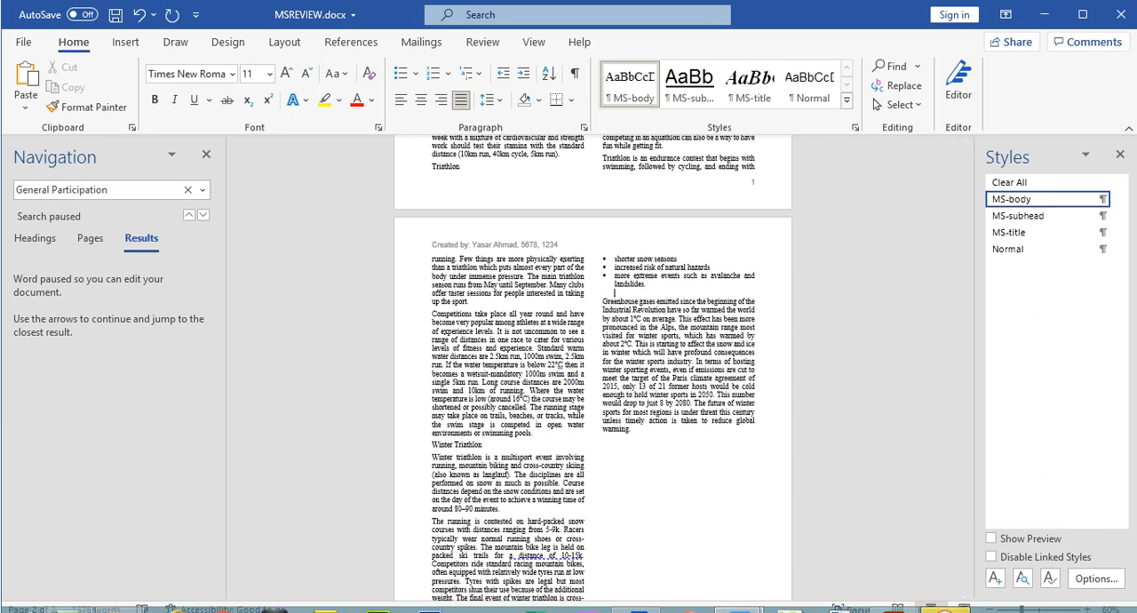
double_click(616, 294)
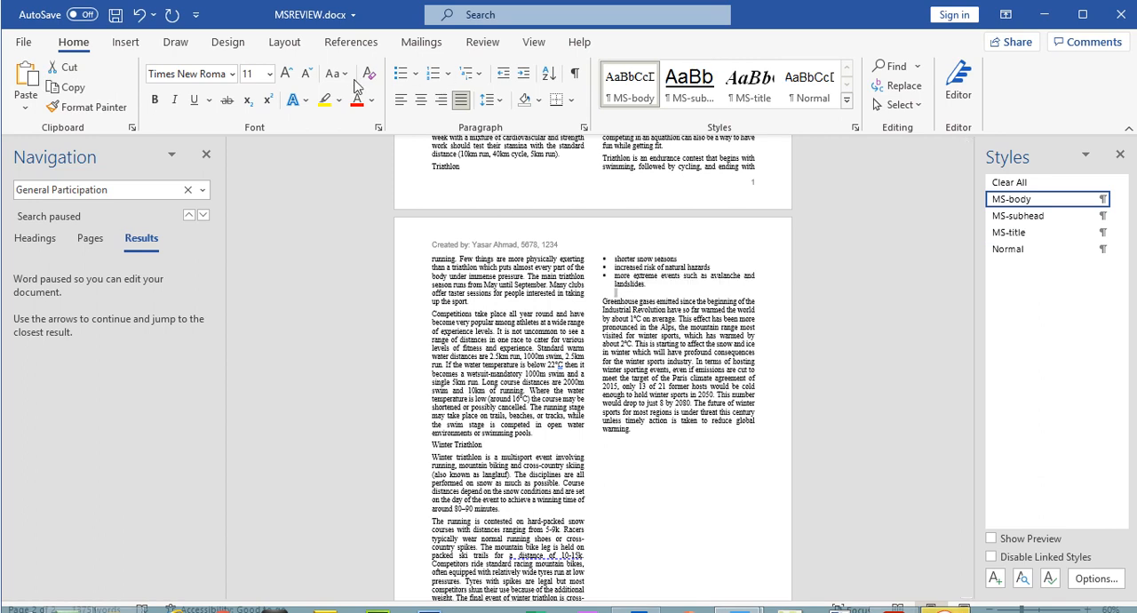
click(307, 75)
click(307, 74)
click(308, 75)
click(307, 74)
click(308, 75)
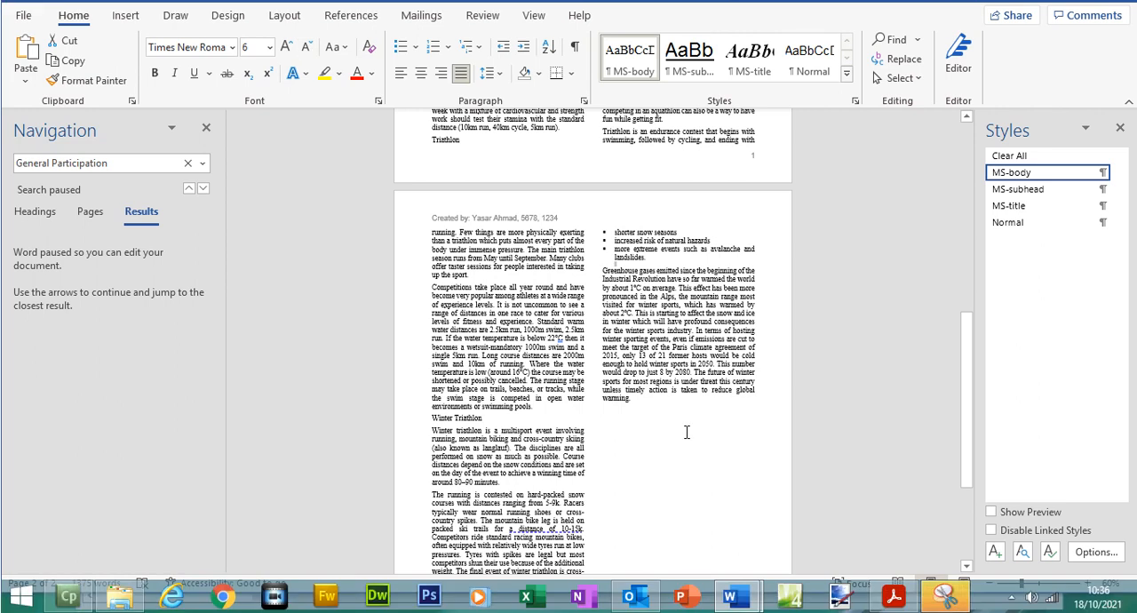
click(687, 431)
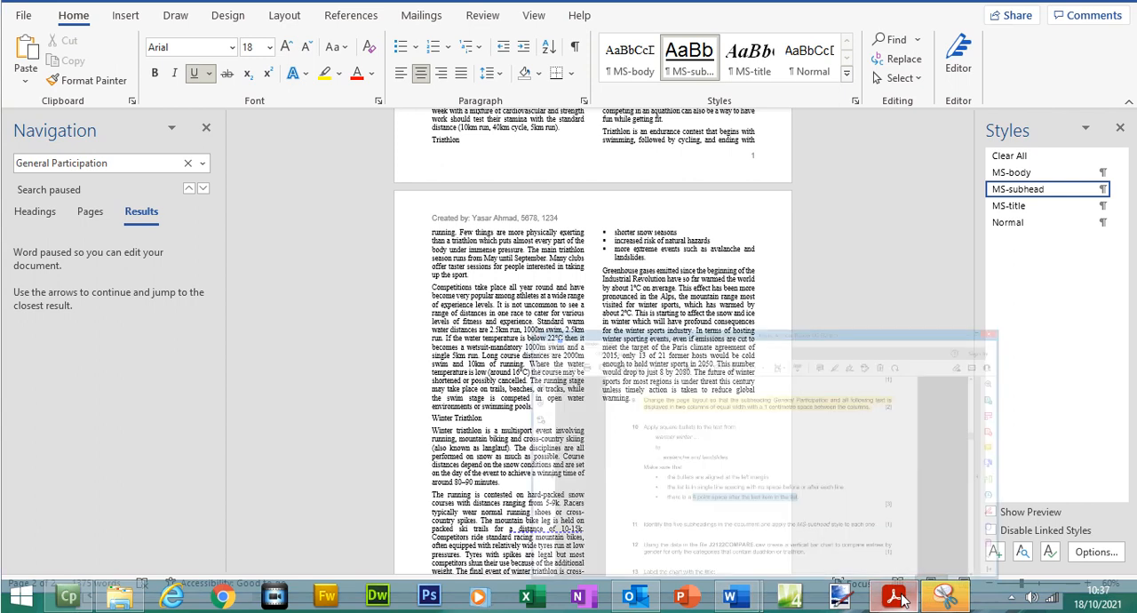
- Switch to the exam paper and highlight the whole text of question 10 on page 4
click(894, 597)
click(655, 379)
drag(662, 379, 247, 209)
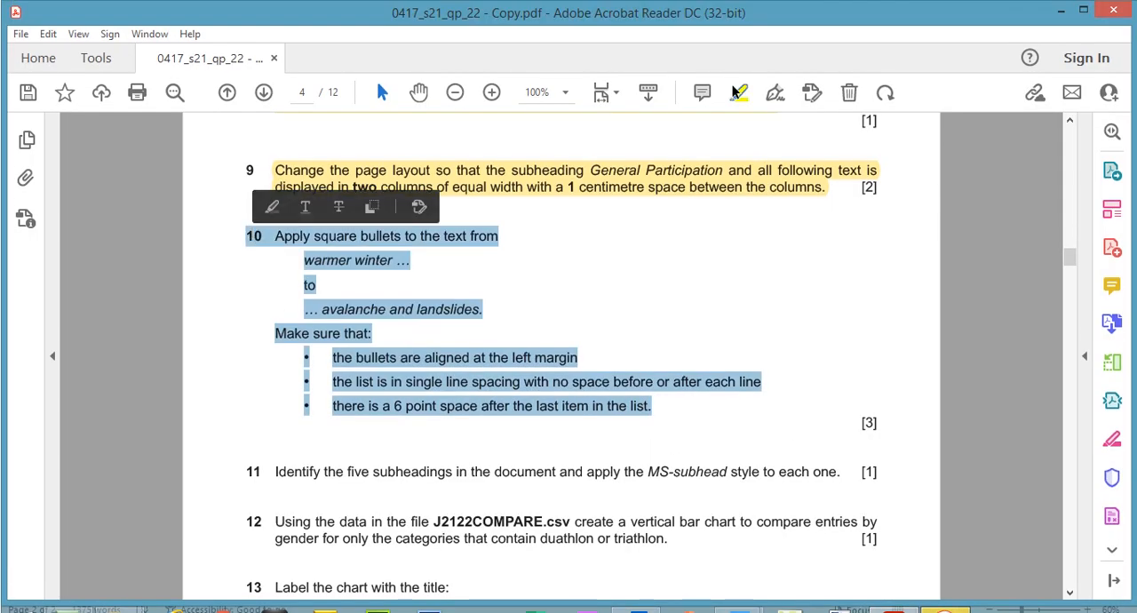
click(736, 92)
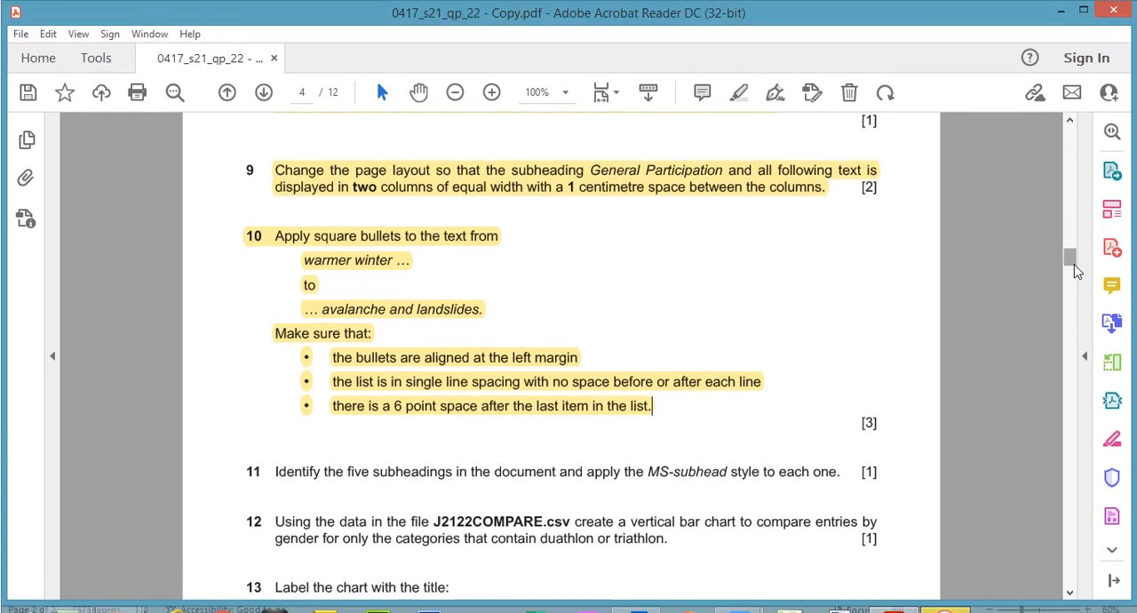
drag(1075, 269, 1075, 272)
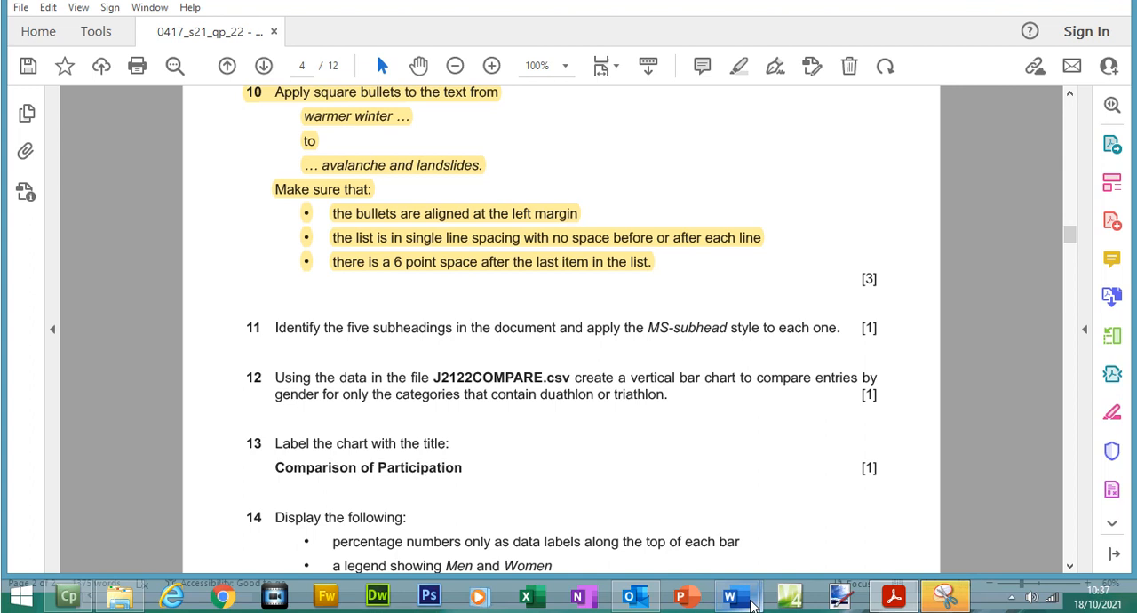
mouse_move(749, 603)
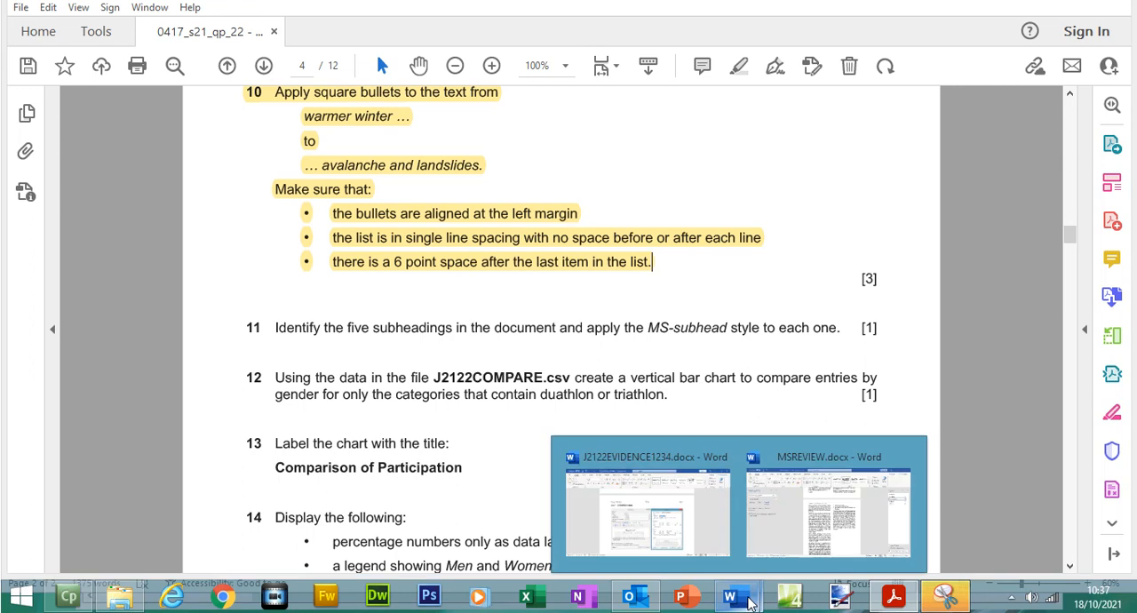
- Check MSREVIEW.docx, return to the exam paper, and highlight "MS-subhead style to each one" in question 11
click(826, 516)
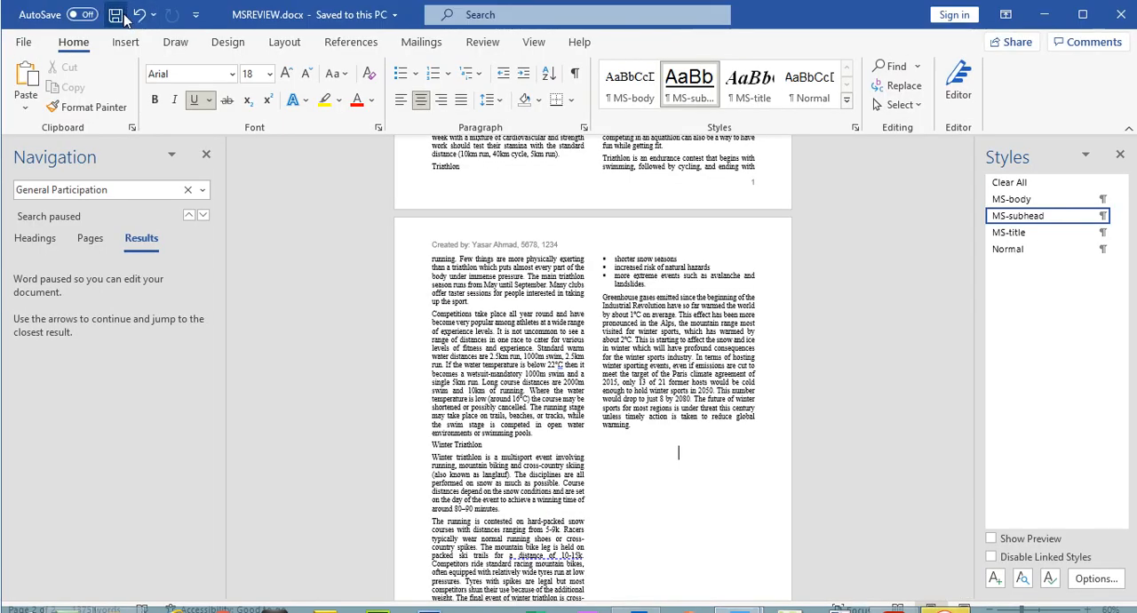
click(1043, 14)
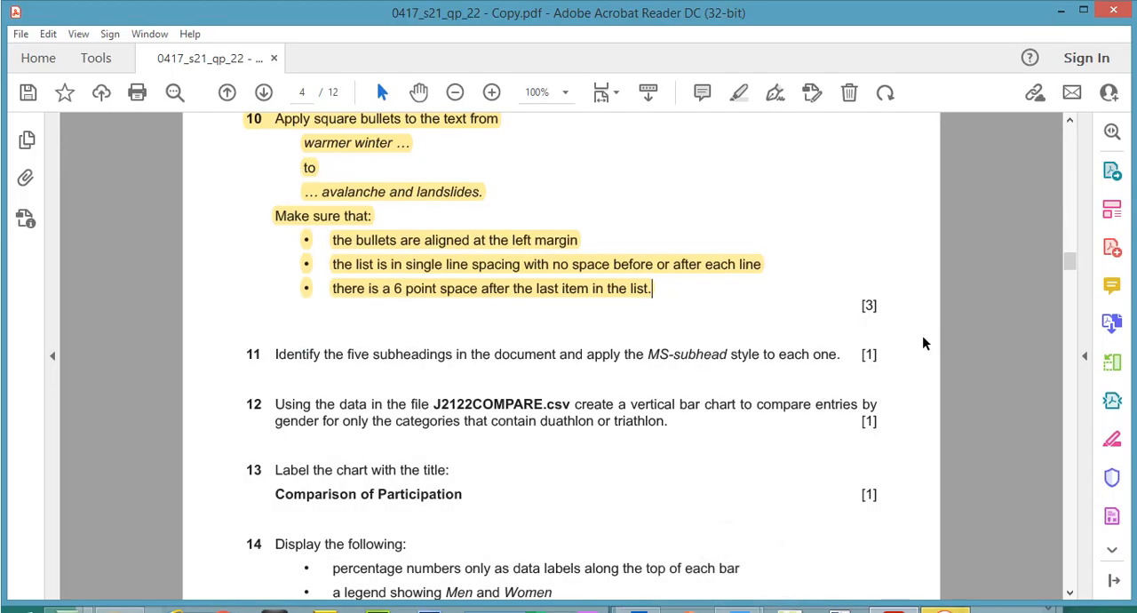
scroll(1069, 268, down, 2)
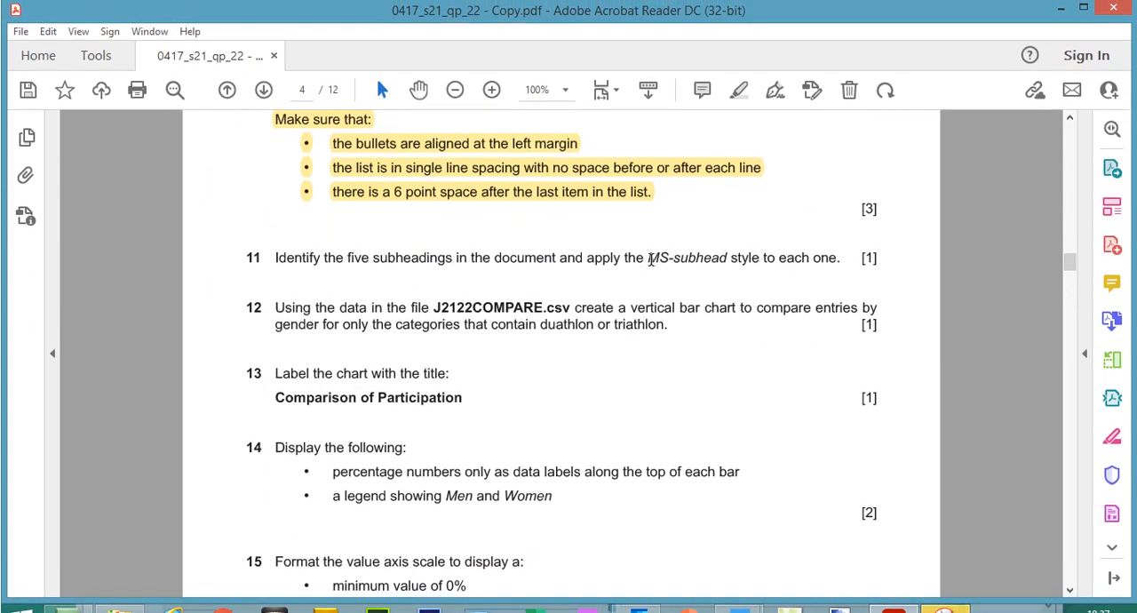
drag(648, 258, 826, 258)
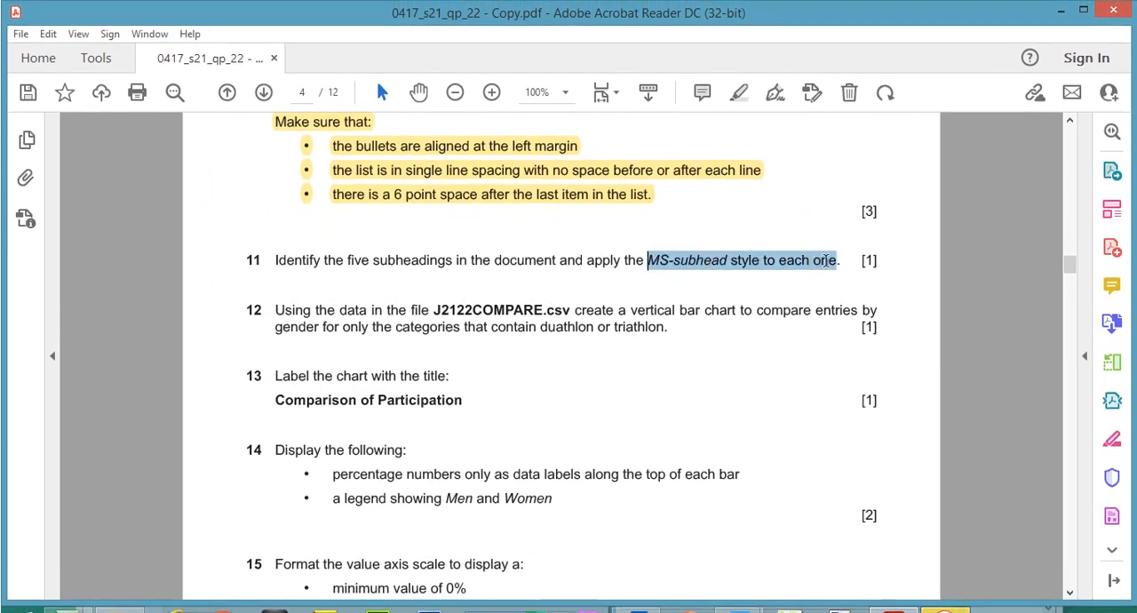
click(738, 93)
- Apply the MS-subhead style to the General Participation and Triathlon subheadings in MSREVIEW.docx
mouse_move(728, 597)
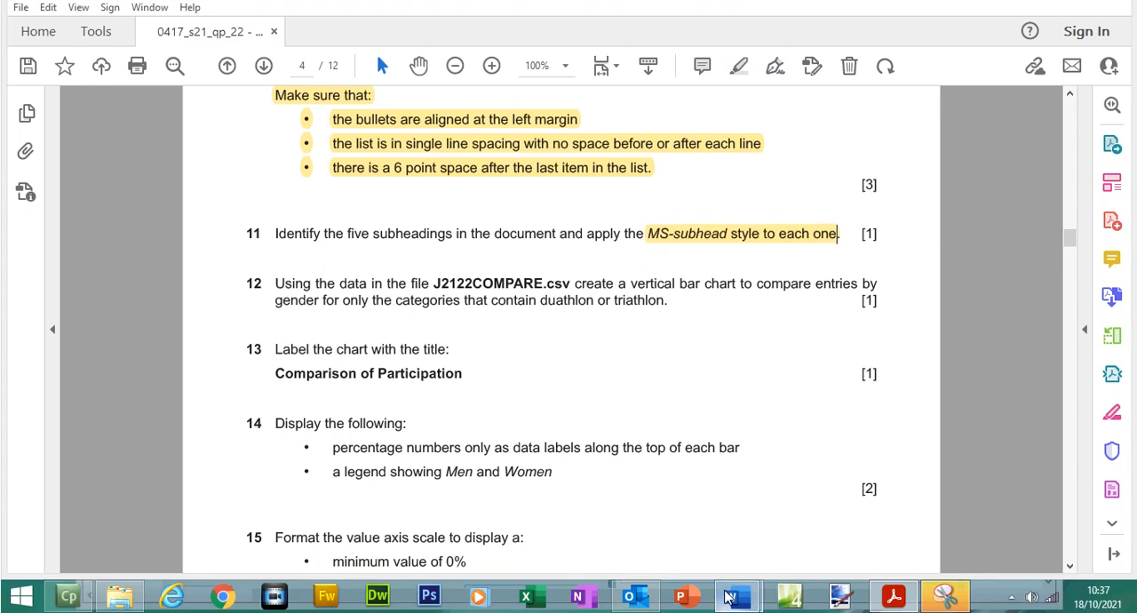
click(880, 502)
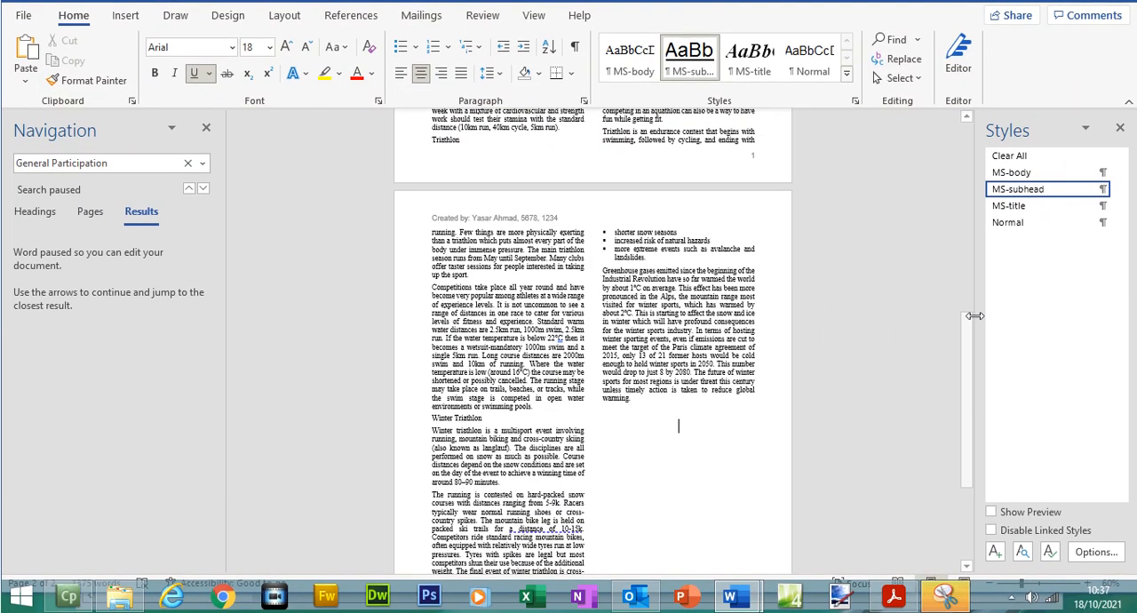
drag(970, 338, 954, 132)
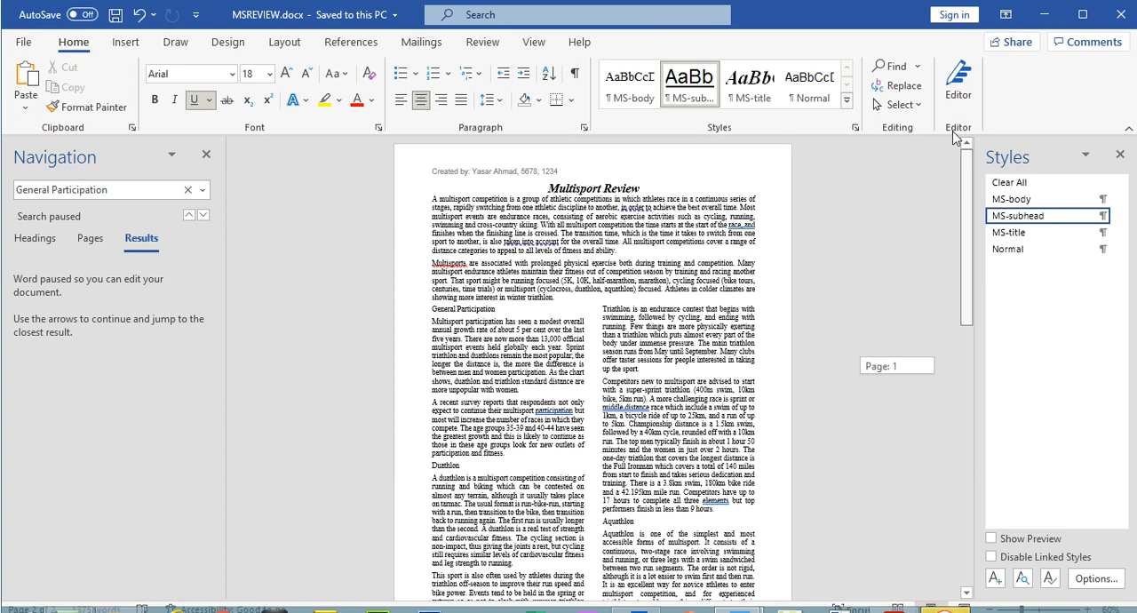
drag(520, 313, 433, 311)
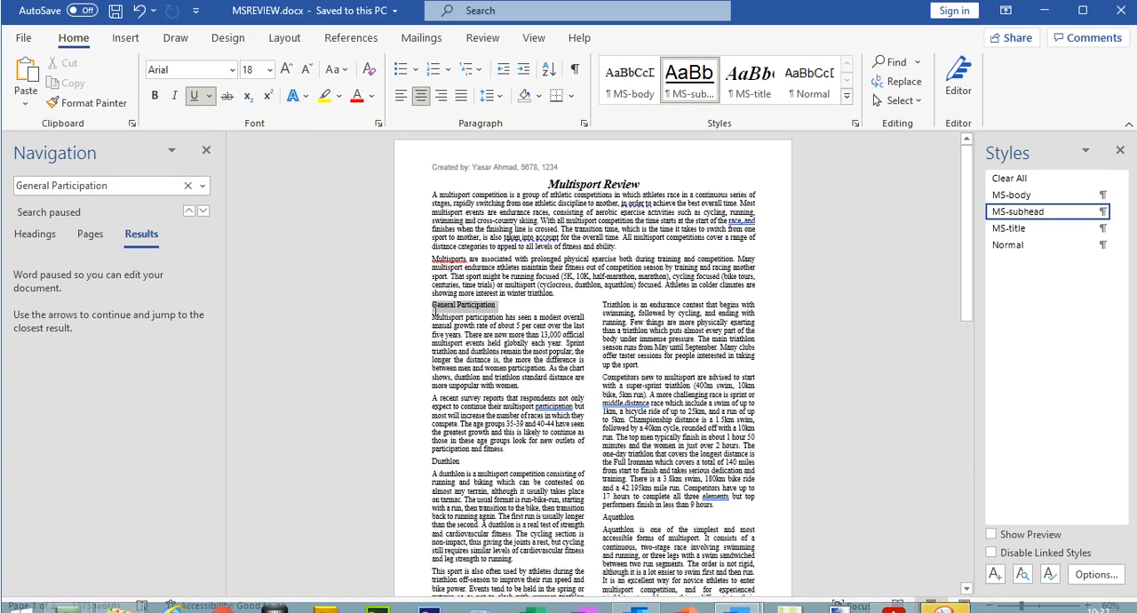
click(1018, 219)
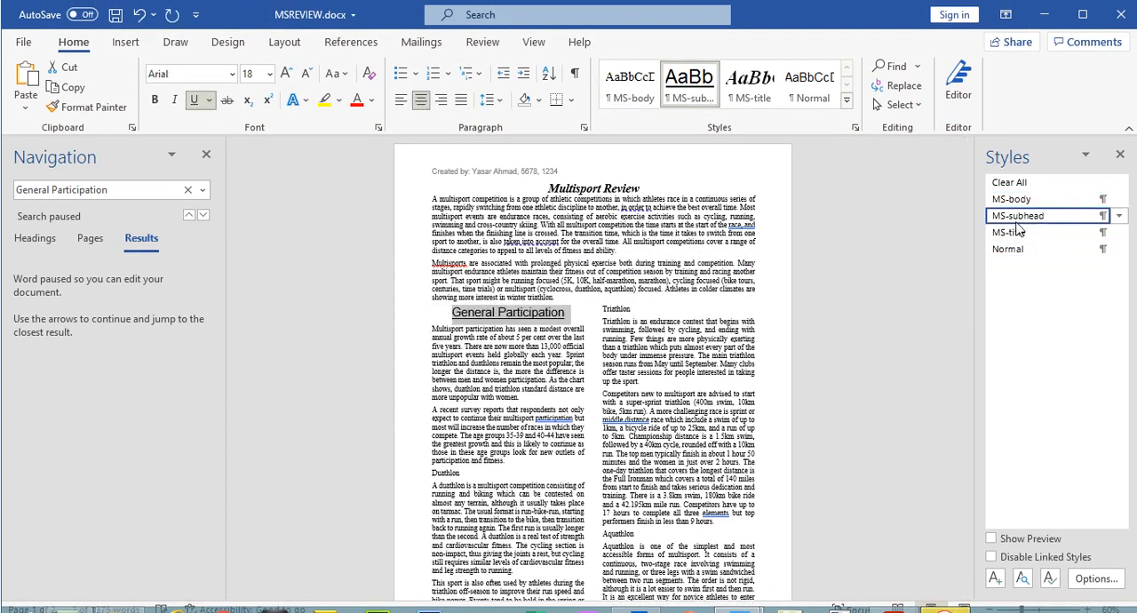
drag(639, 311, 610, 315)
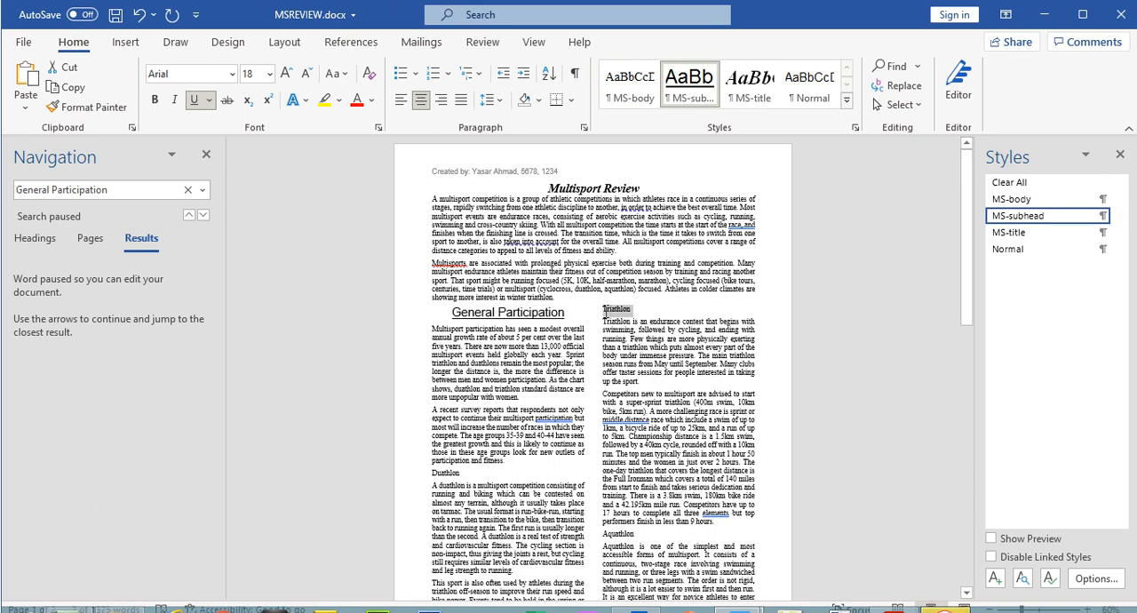
click(1011, 216)
- Apply the MS-subhead style to the Duathlon, Aquathlon and Winter Triathlon subheadings
drag(469, 444, 431, 446)
click(1019, 217)
drag(649, 537, 604, 536)
click(1018, 189)
drag(967, 254, 785, 468)
drag(499, 481, 435, 478)
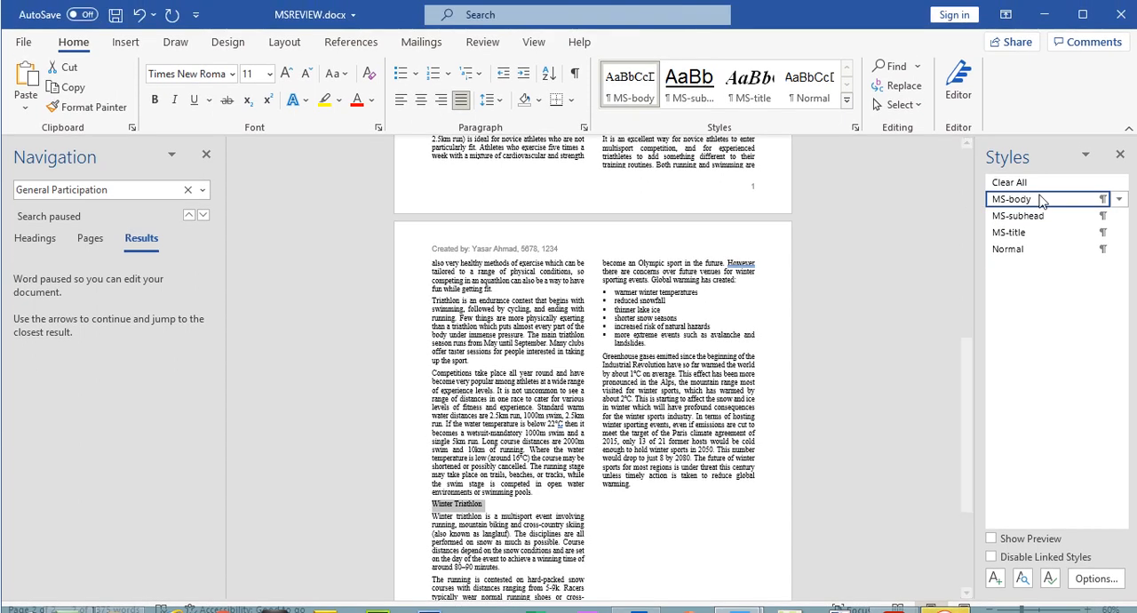
click(1041, 190)
- Compare question 4's MS-subhead specification on page 3 of the exam paper with the General Participation subheading in MSREVIEW.docx
drag(967, 364, 947, 160)
click(894, 596)
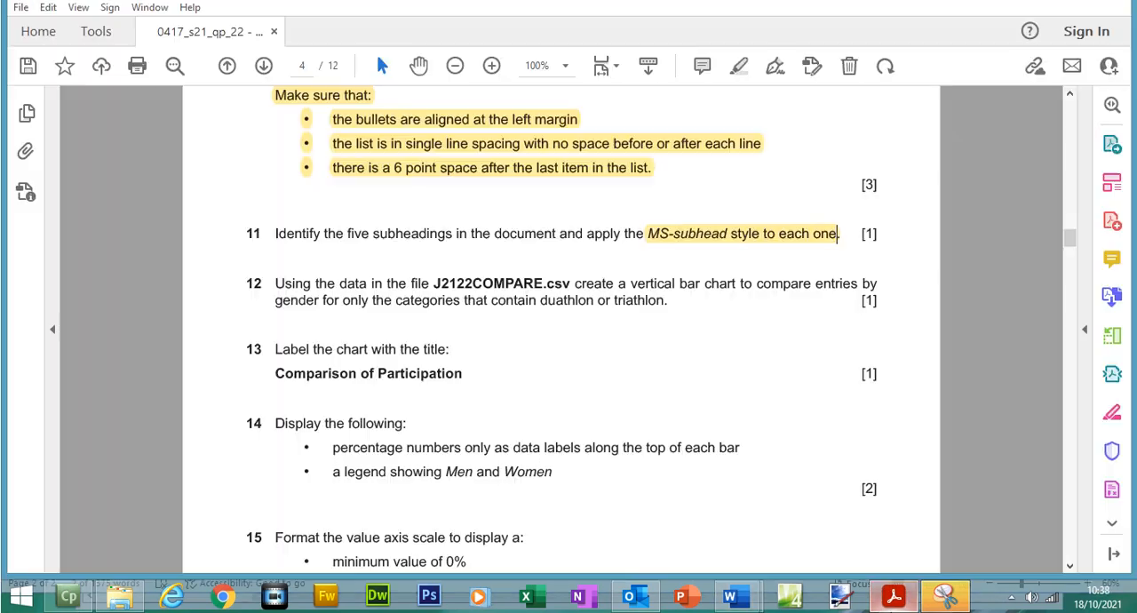
mouse_move(1070, 238)
mouse_down()
mouse_move(1068, 209)
mouse_move(1069, 224)
mouse_up()
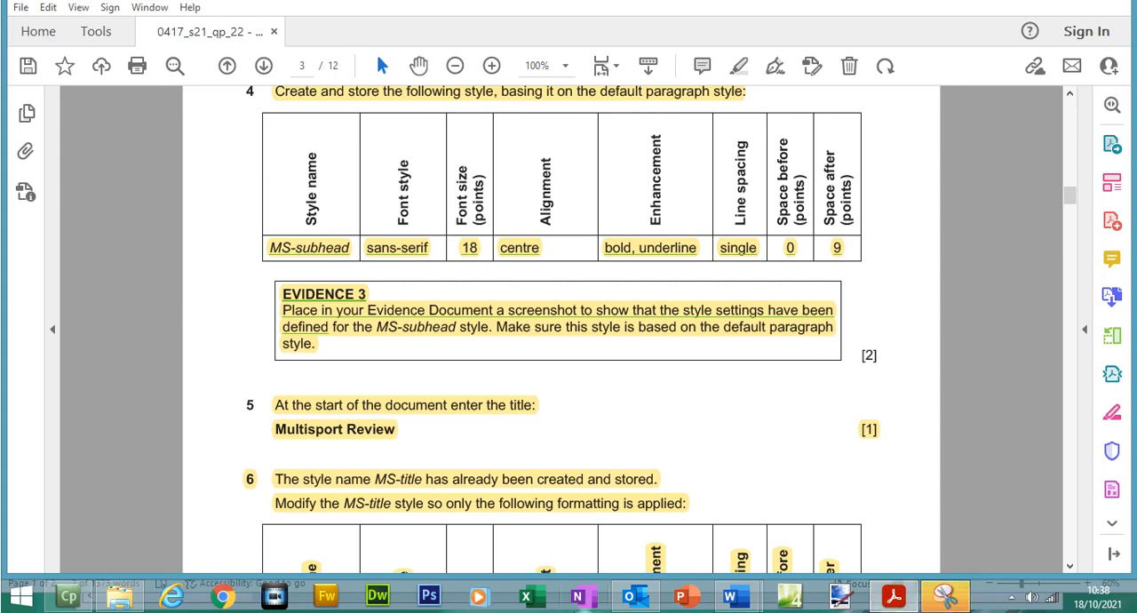
mouse_move(736, 595)
click(791, 521)
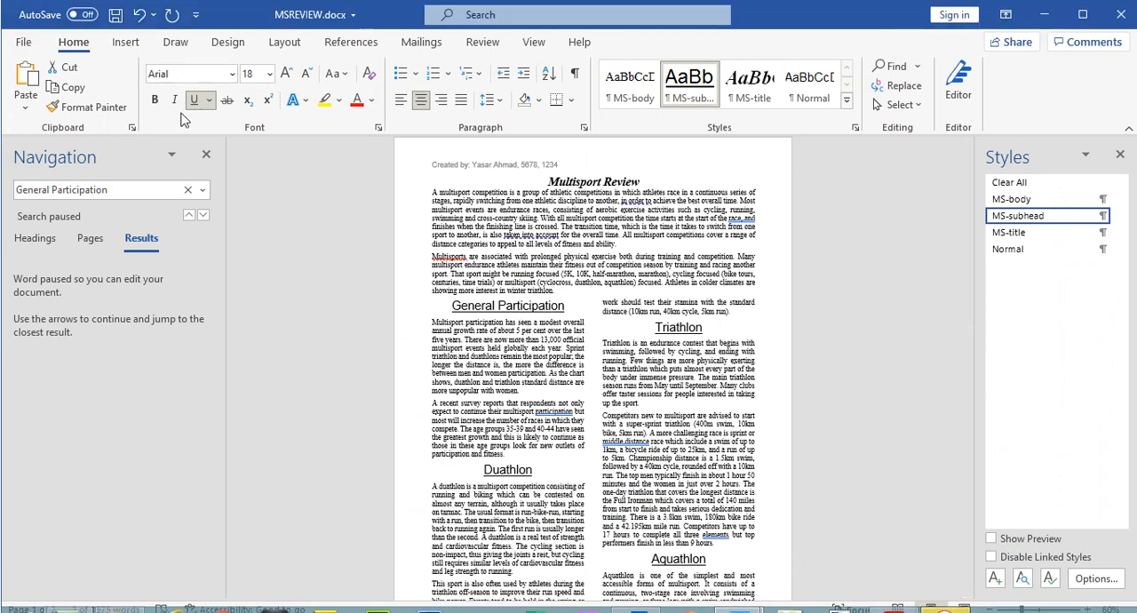
click(509, 302)
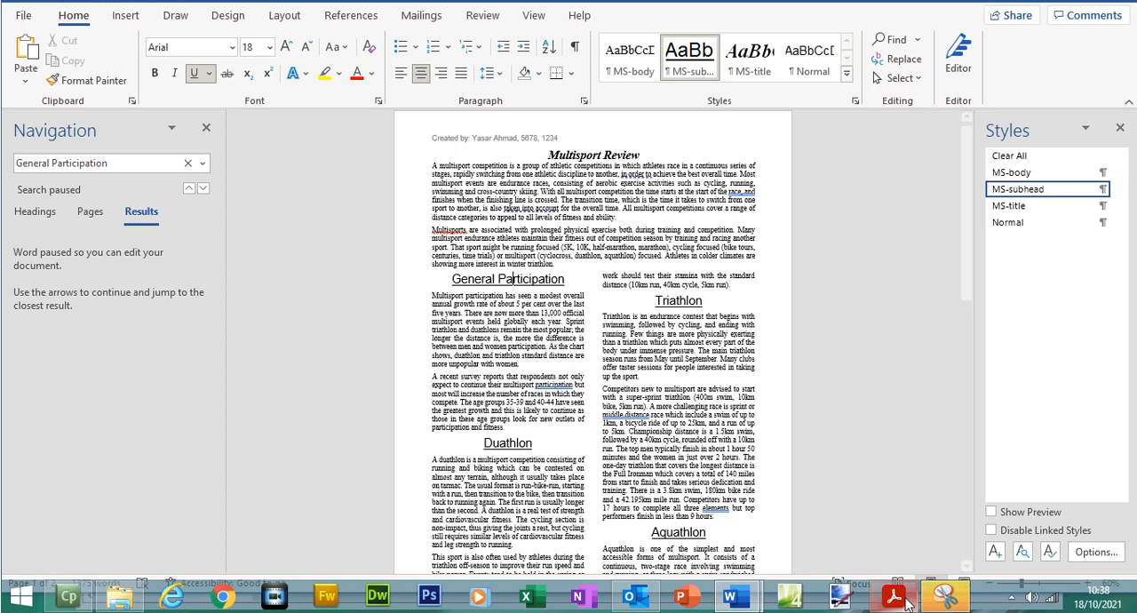
click(896, 597)
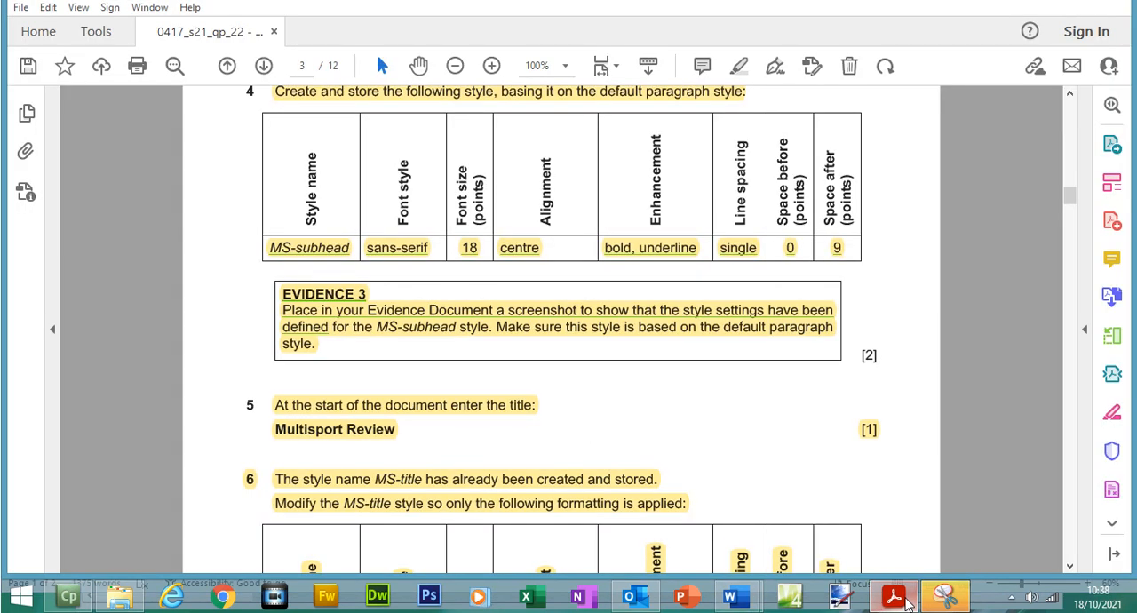
click(896, 597)
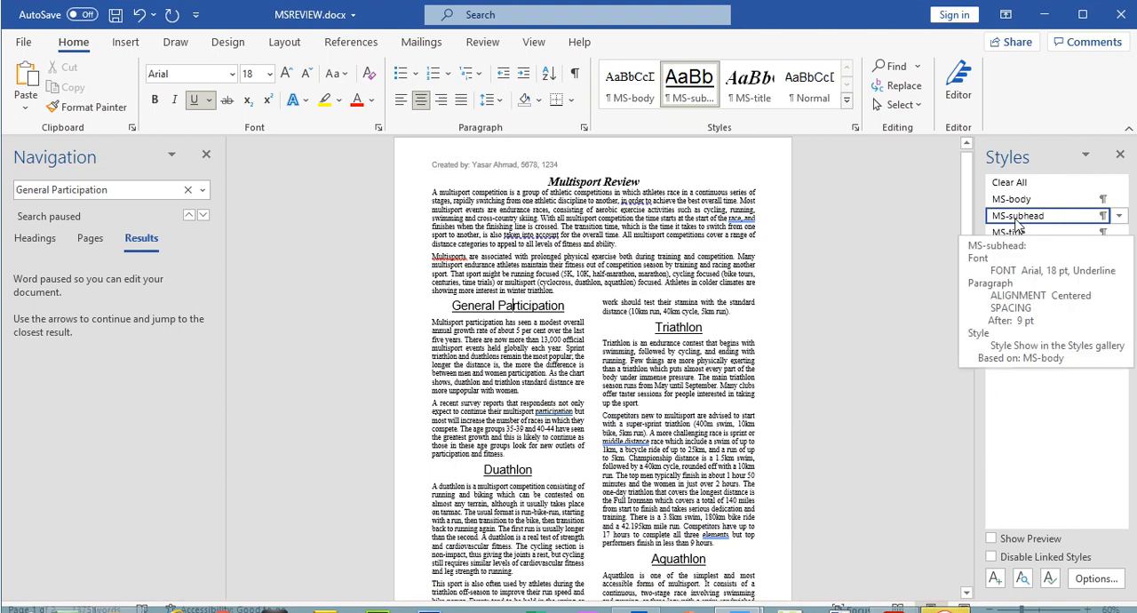
- Modify the MS-subhead style in MSREVIEW.docx by adding bold to its font formatting
click(1119, 215)
click(988, 251)
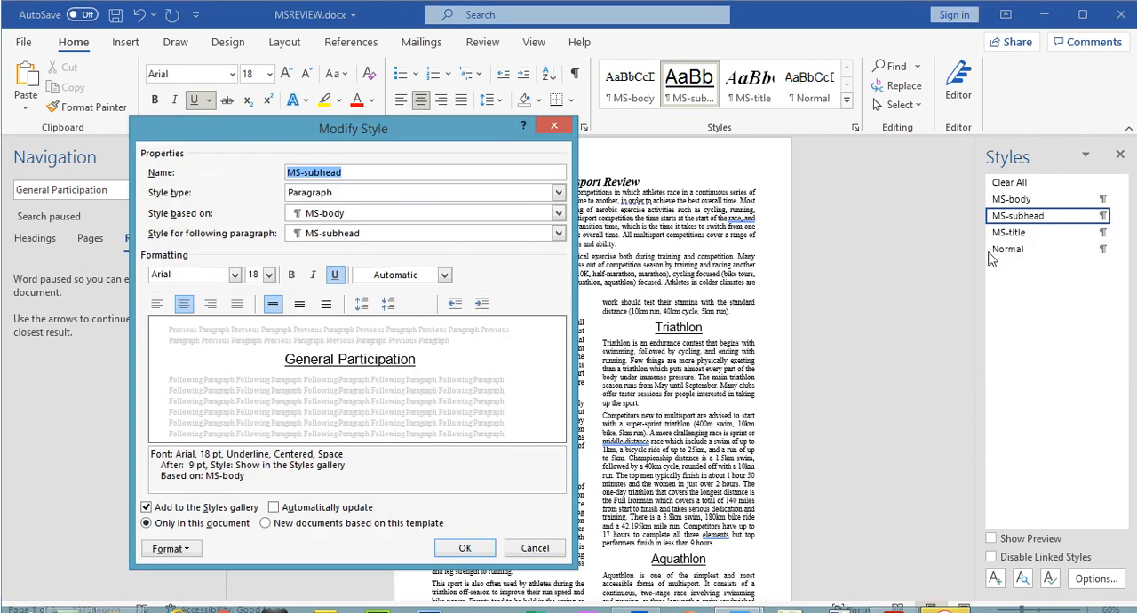
click(291, 275)
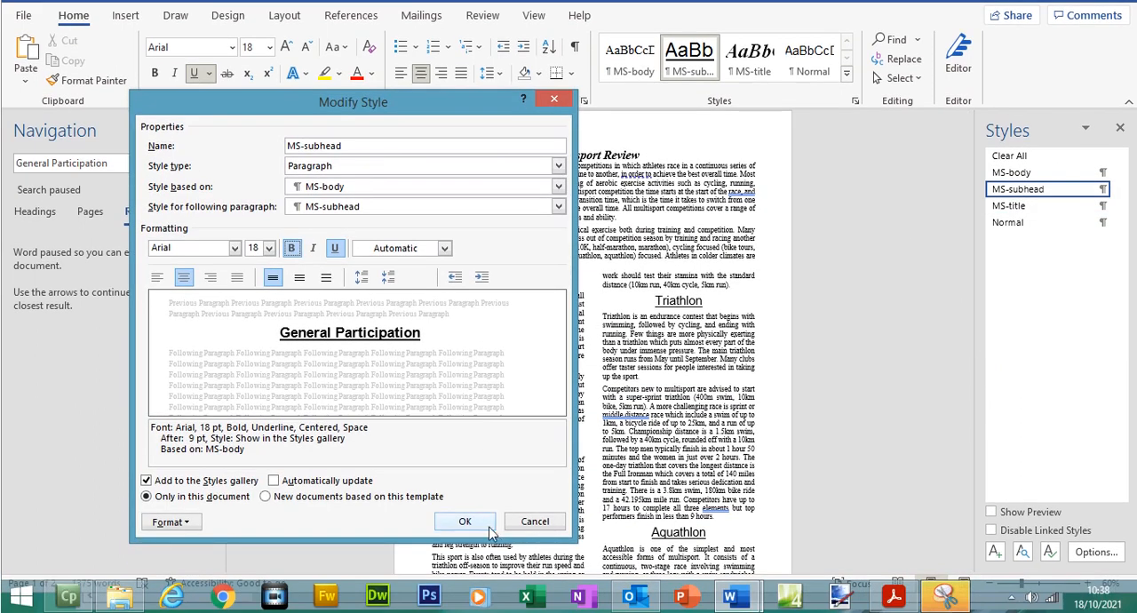
click(464, 548)
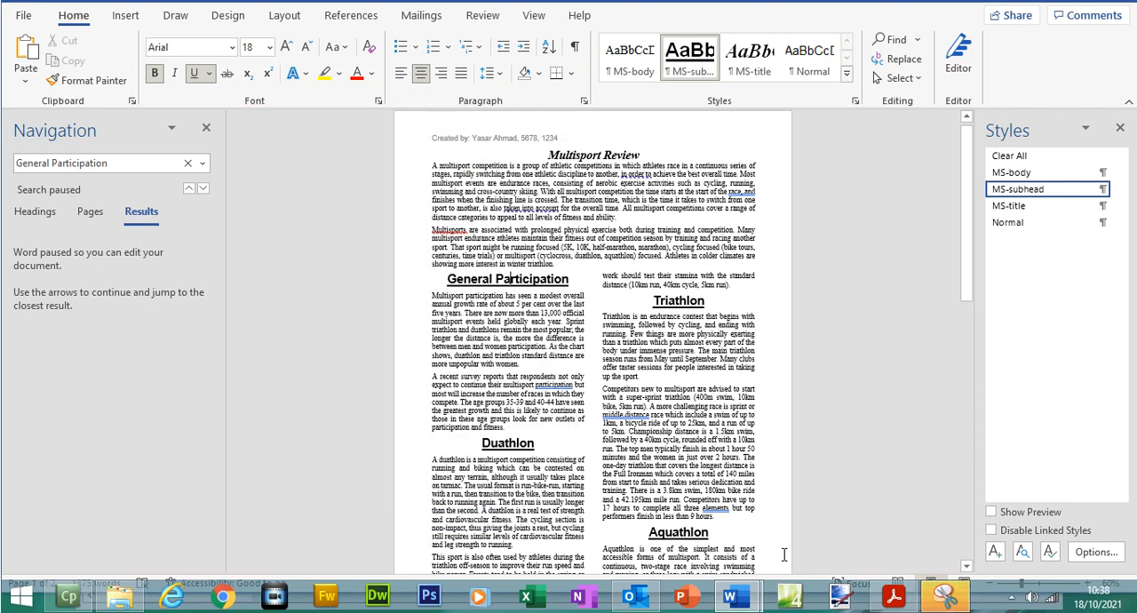
- Examine question 4 in the exam paper and the EVIDENCE 3 screenshot of the MS-subhead settings in J2122EVIDENCE1234.docx
click(894, 596)
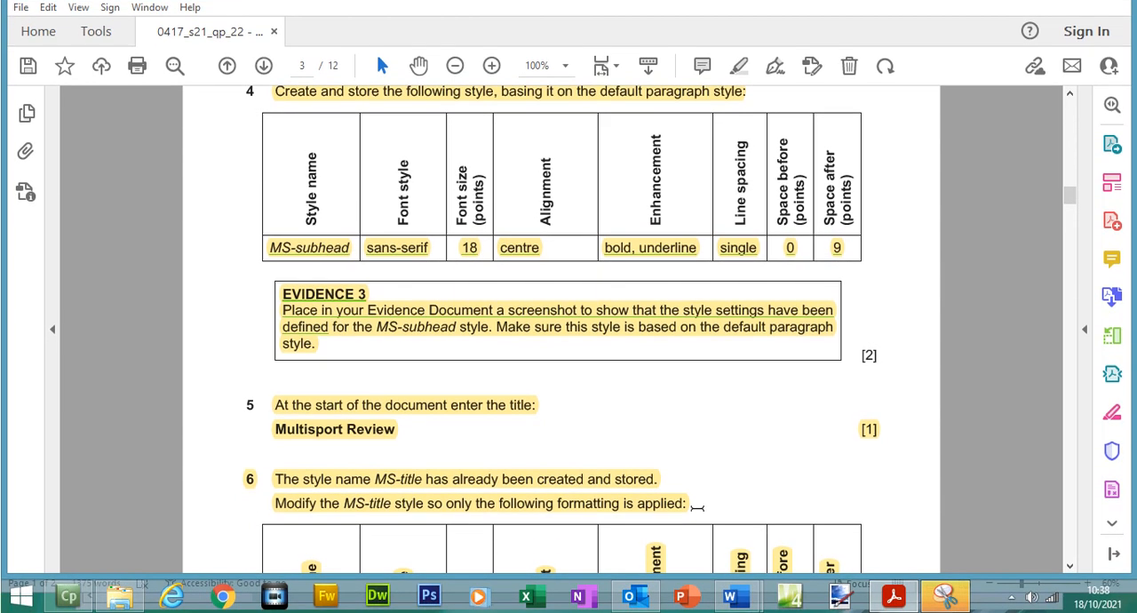
mouse_move(702, 604)
click(648, 511)
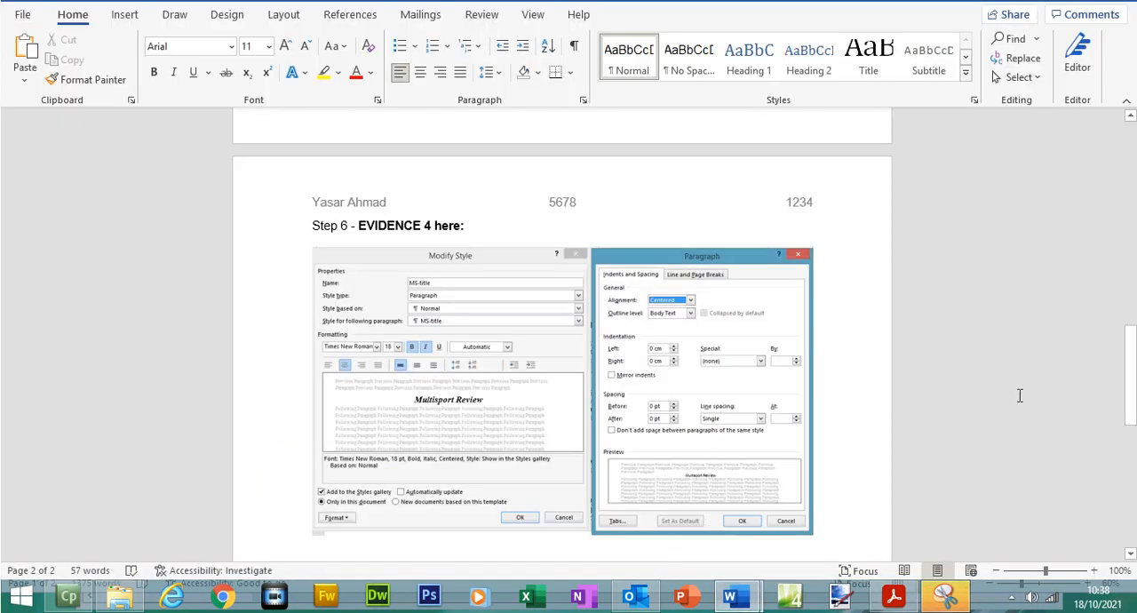
drag(1132, 392, 1125, 299)
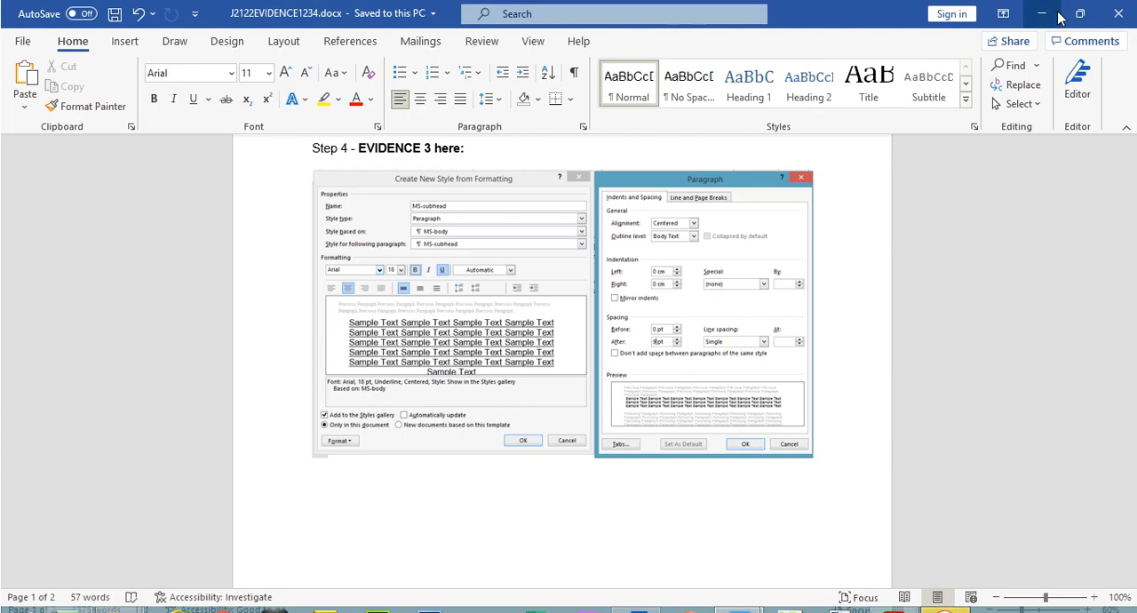
click(1057, 14)
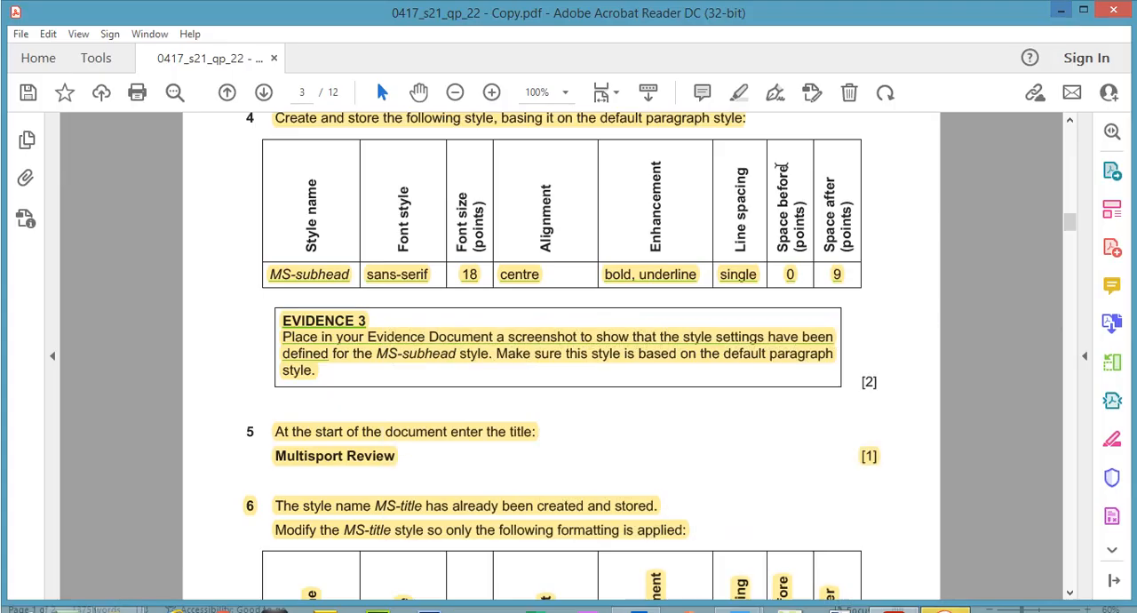
- Save MSREVIEW.docx, review its subheadings through page 2, and go to question 12 on page 4 of the exam paper
mouse_move(749, 599)
click(830, 507)
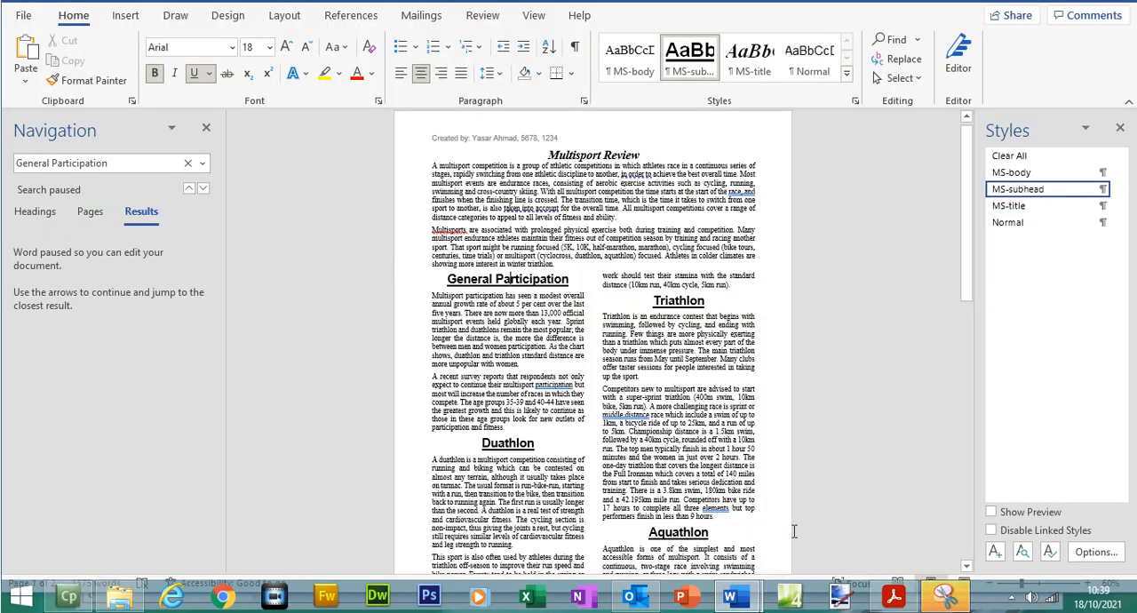
click(116, 15)
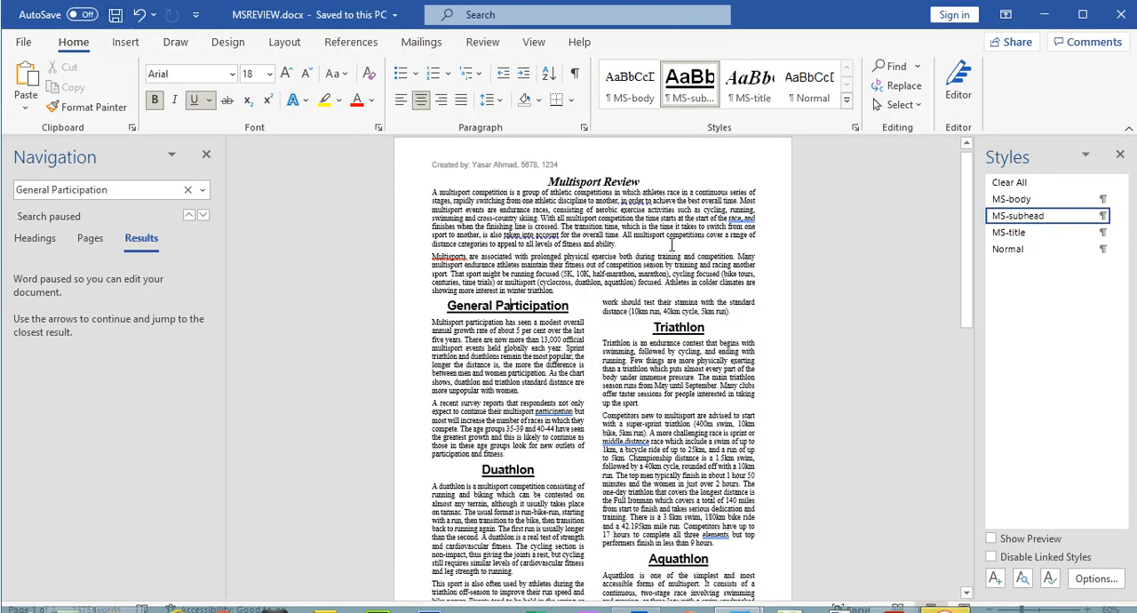
drag(968, 245, 888, 532)
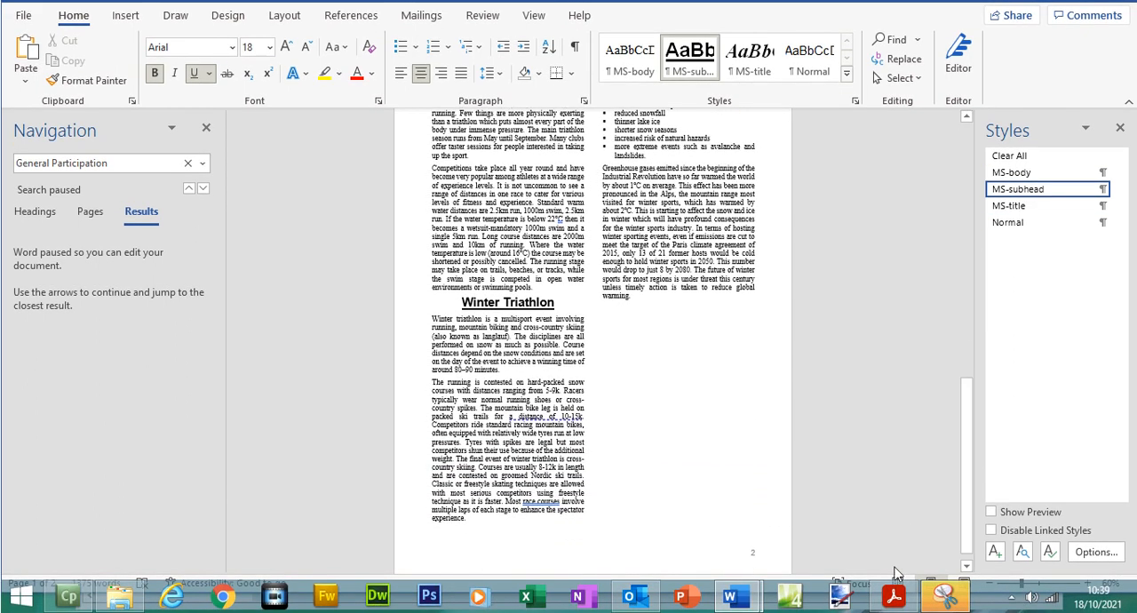
click(894, 597)
drag(1074, 219, 1073, 269)
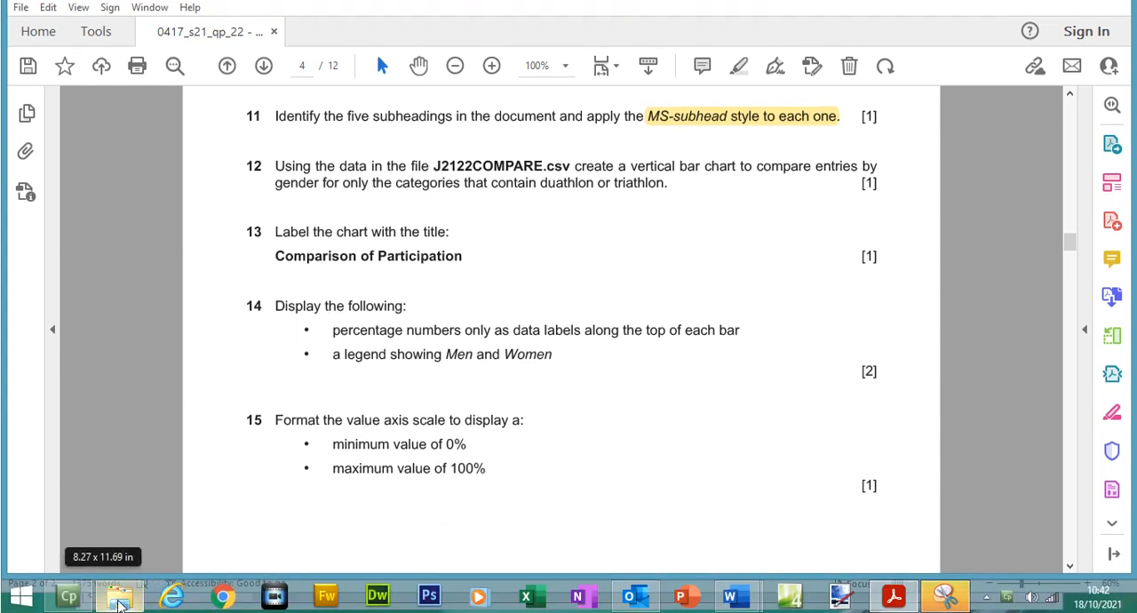
- Open J2122OUTCOMES.csv from the Files folder in Excel, remove the recovered files, and close the workbook
click(121, 593)
click(458, 211)
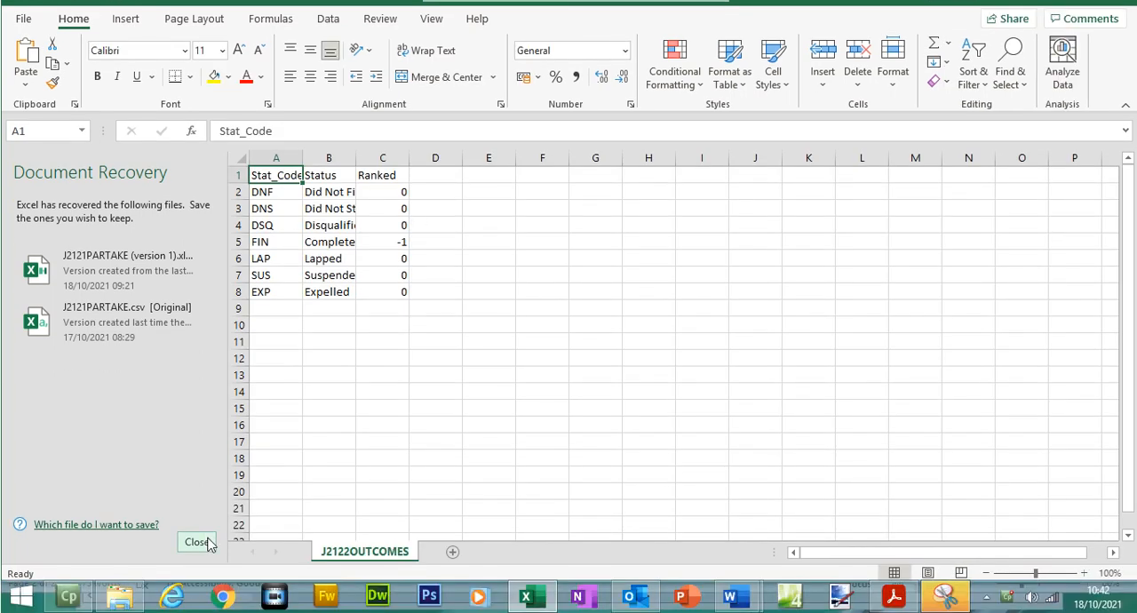
click(196, 542)
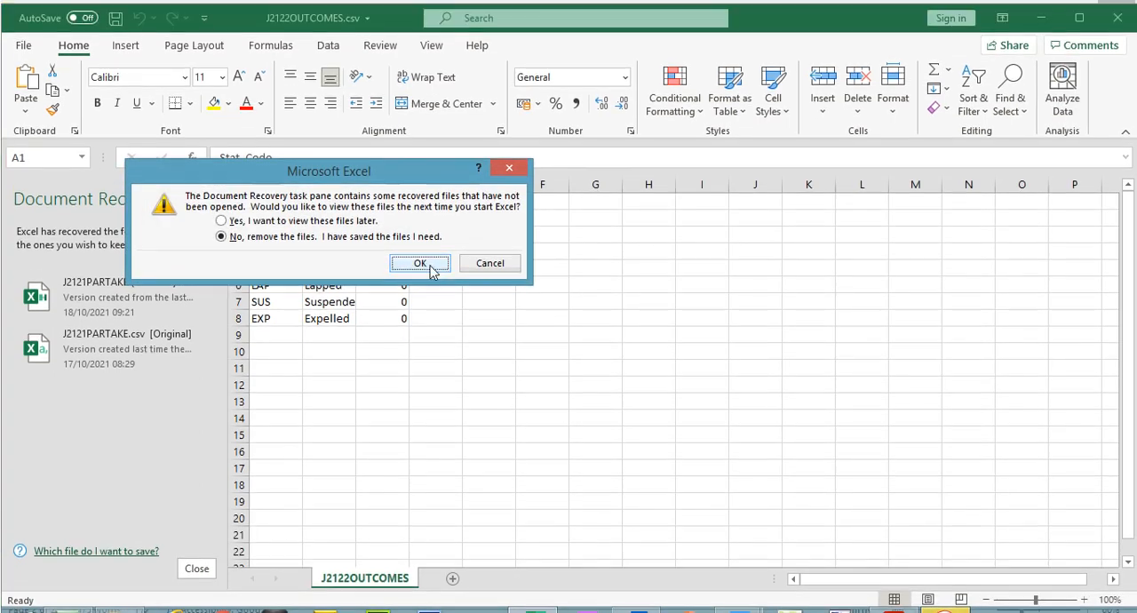
click(434, 237)
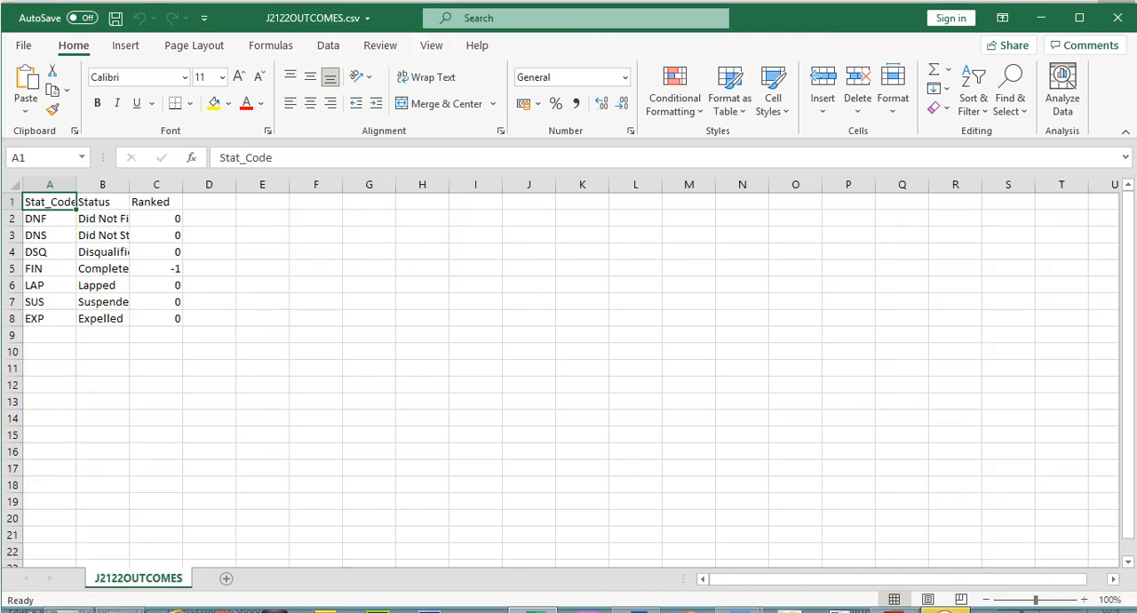
click(1118, 18)
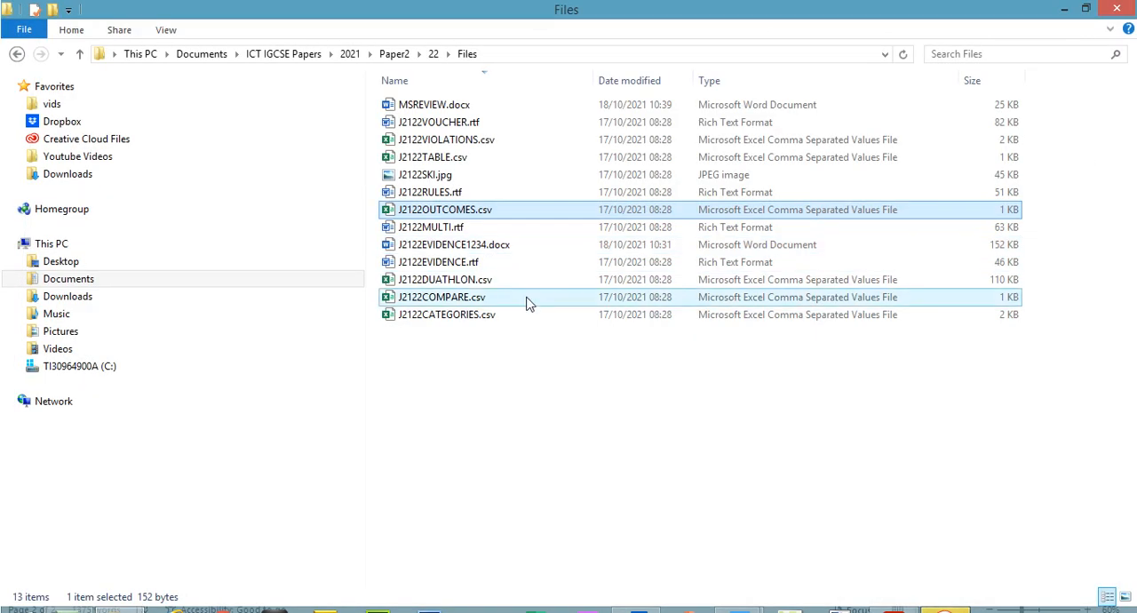
- Open J2122COMPARE.csv, fit column A to its contents, and return to question 12 in the exam paper
click(465, 299)
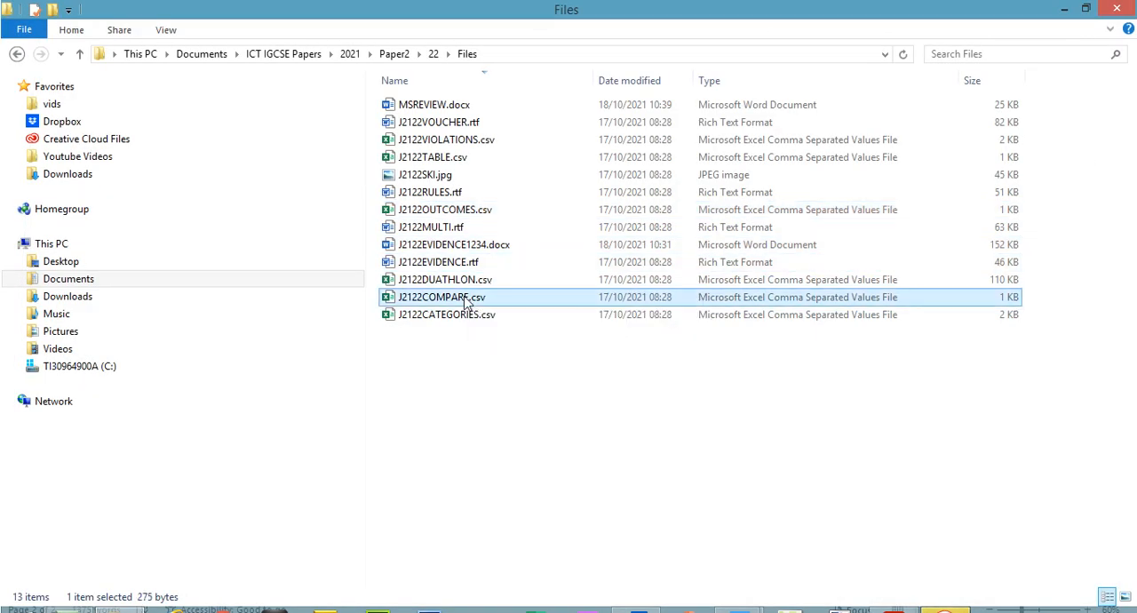
double_click(465, 299)
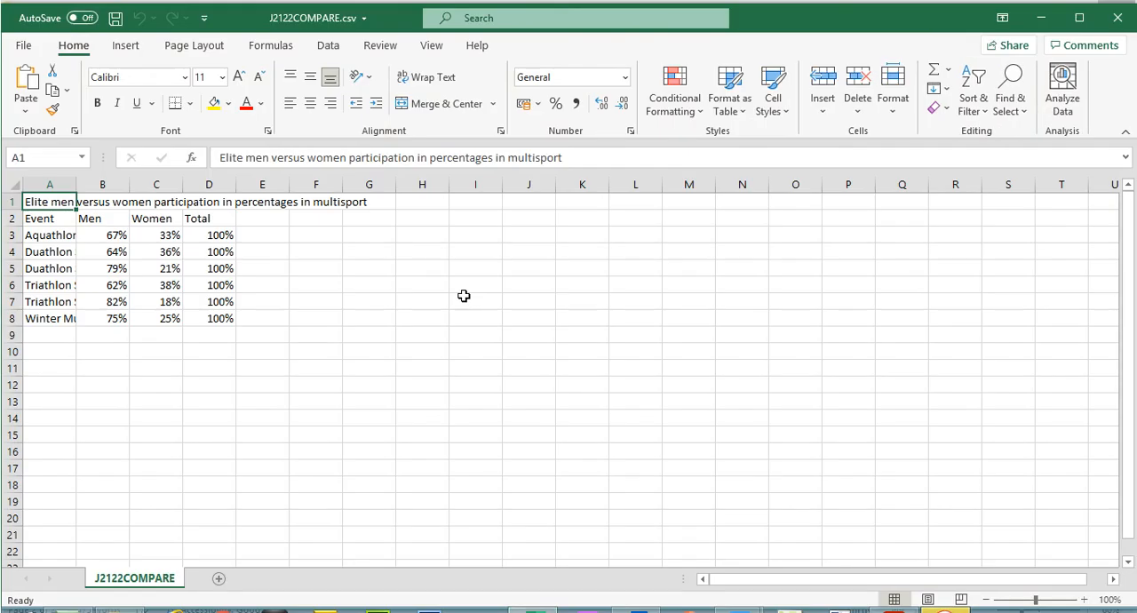
double_click(77, 186)
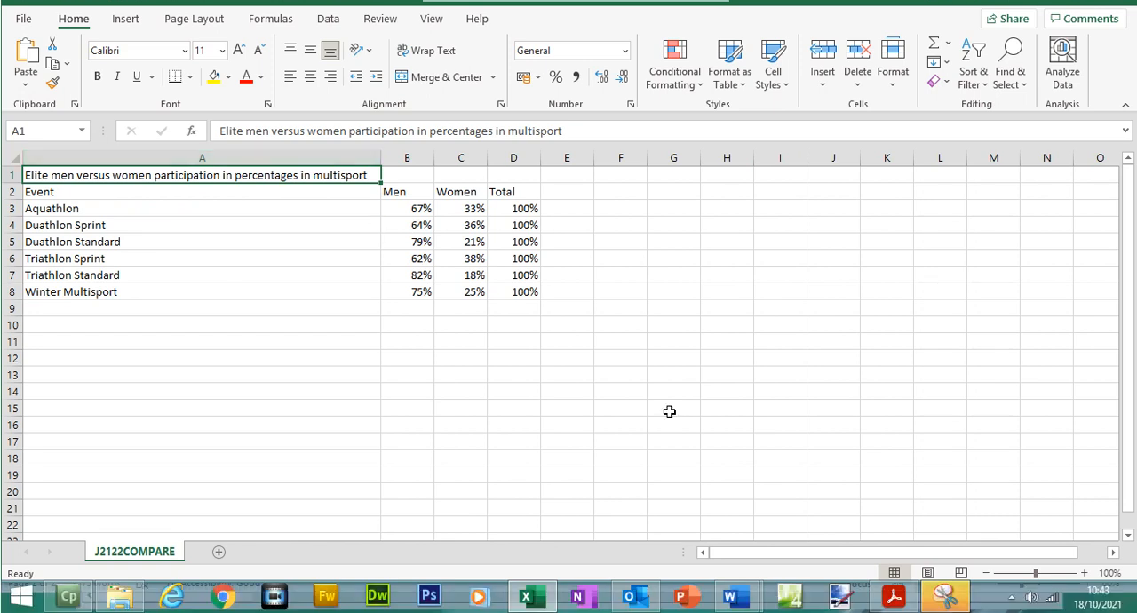
click(902, 597)
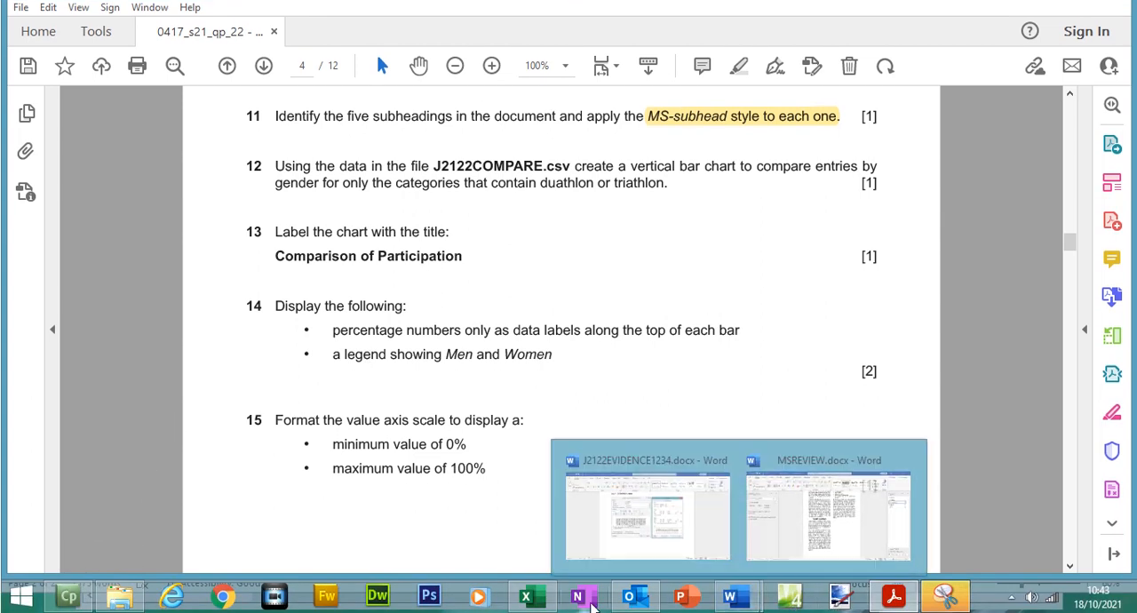
- In Excel, select the Duathlon and Triathlon rows with their Men and Women percentages, A4:C7, in J2122COMPARE.csv as the chart data
click(532, 603)
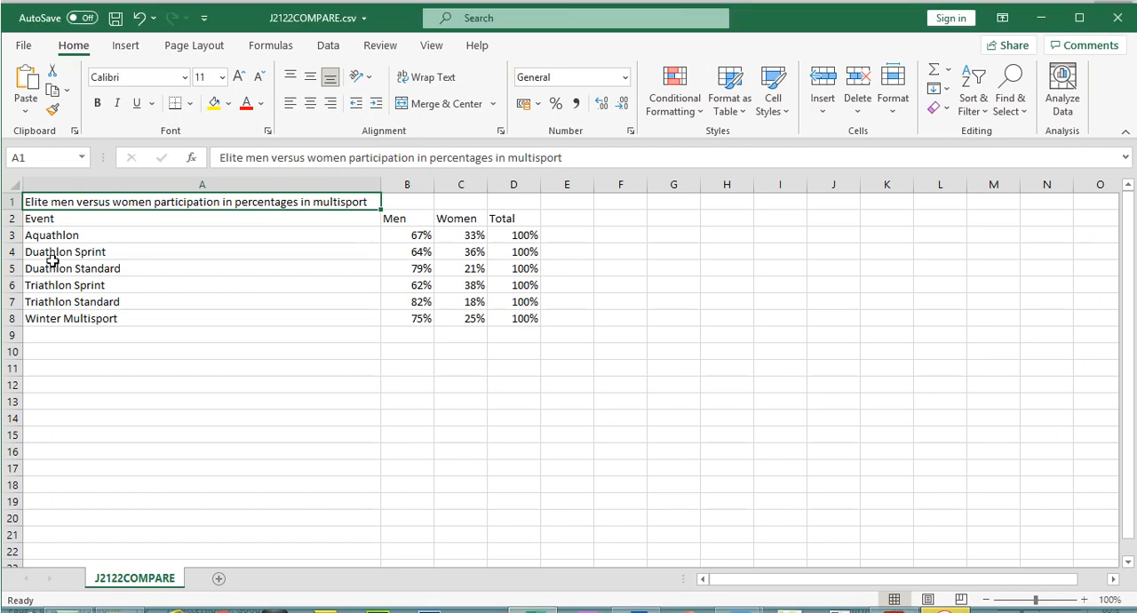
drag(53, 255, 482, 295)
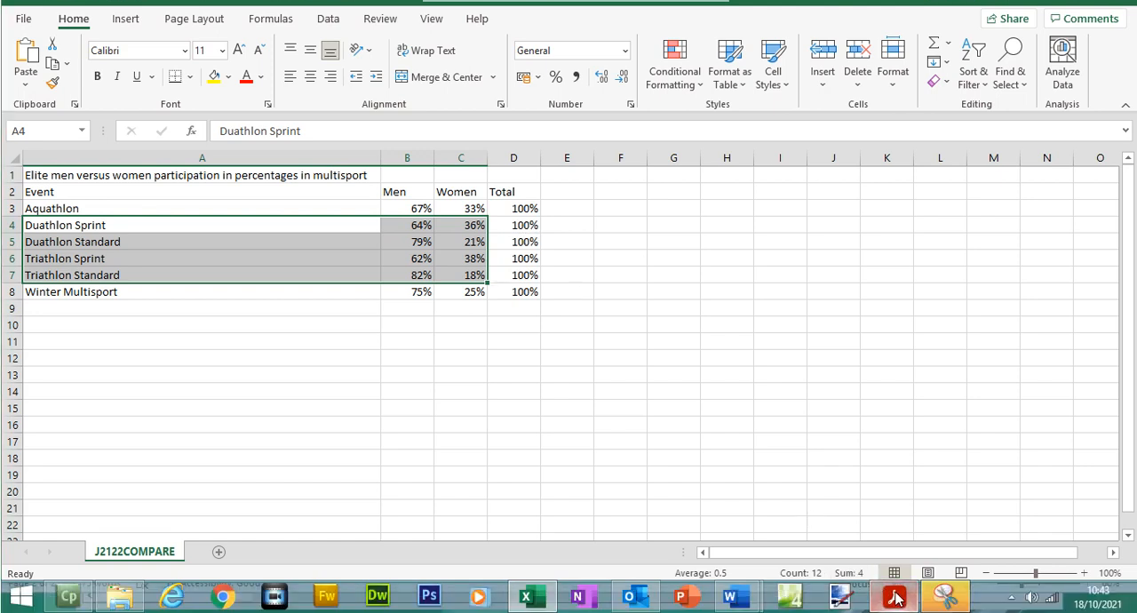
click(895, 597)
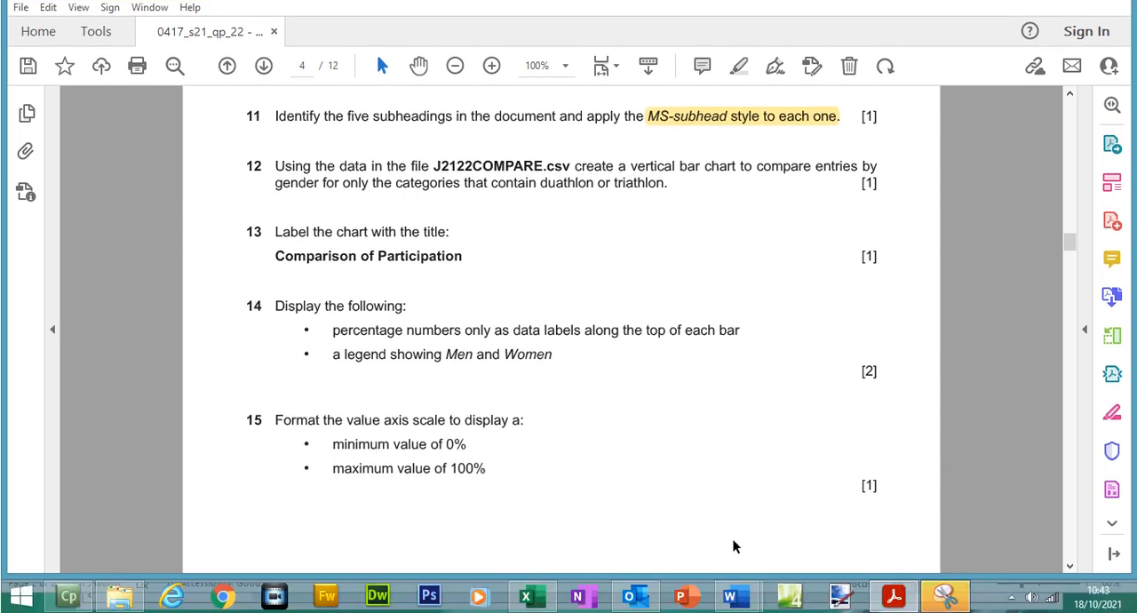
click(894, 596)
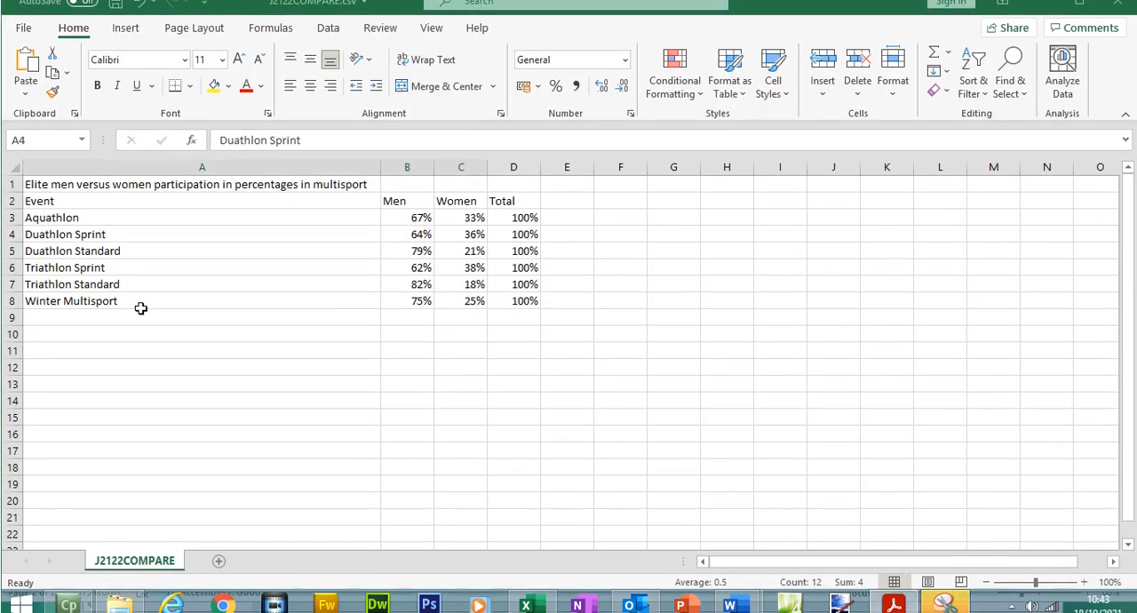
click(138, 295)
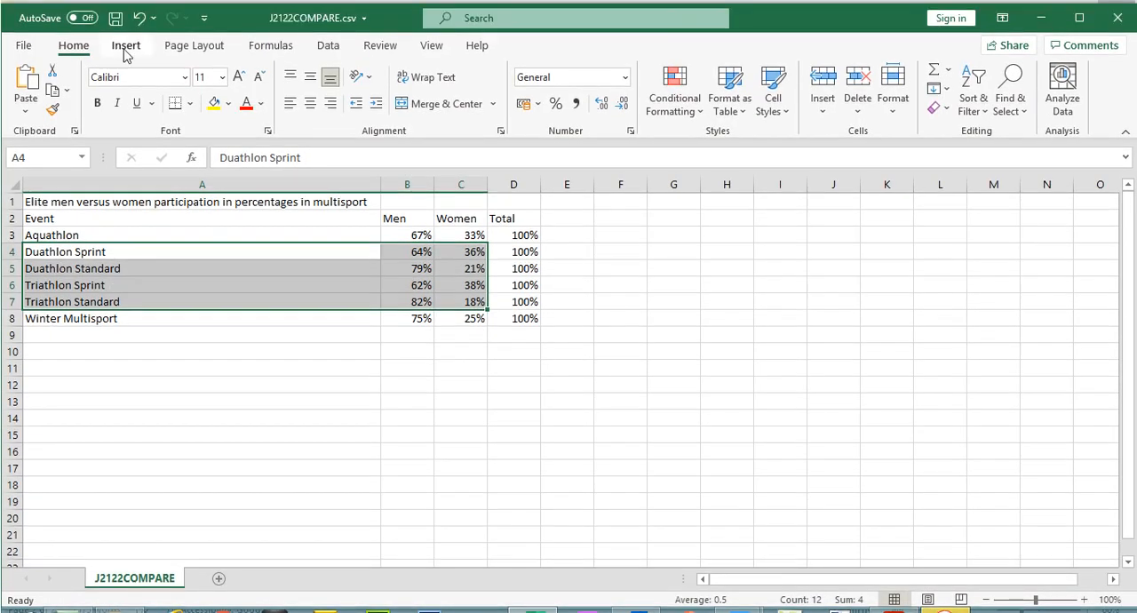
click(125, 45)
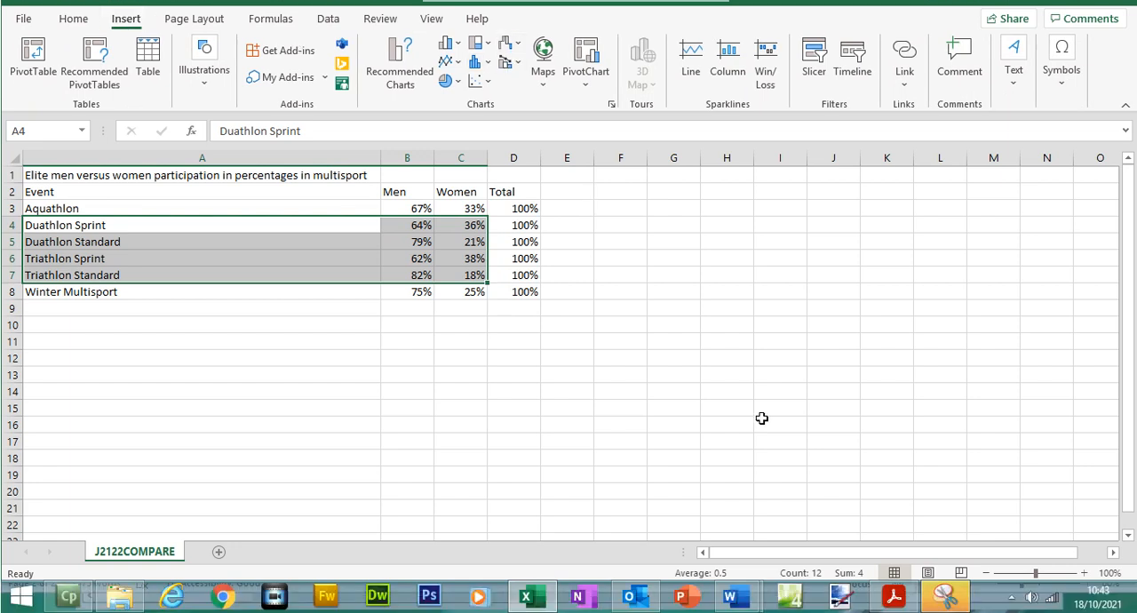
- In the exam paper, highlight "vertical bar chart", the J2122COMPARE.csv file name, "duathlon or triathlon" and "gender" in question 12
click(894, 597)
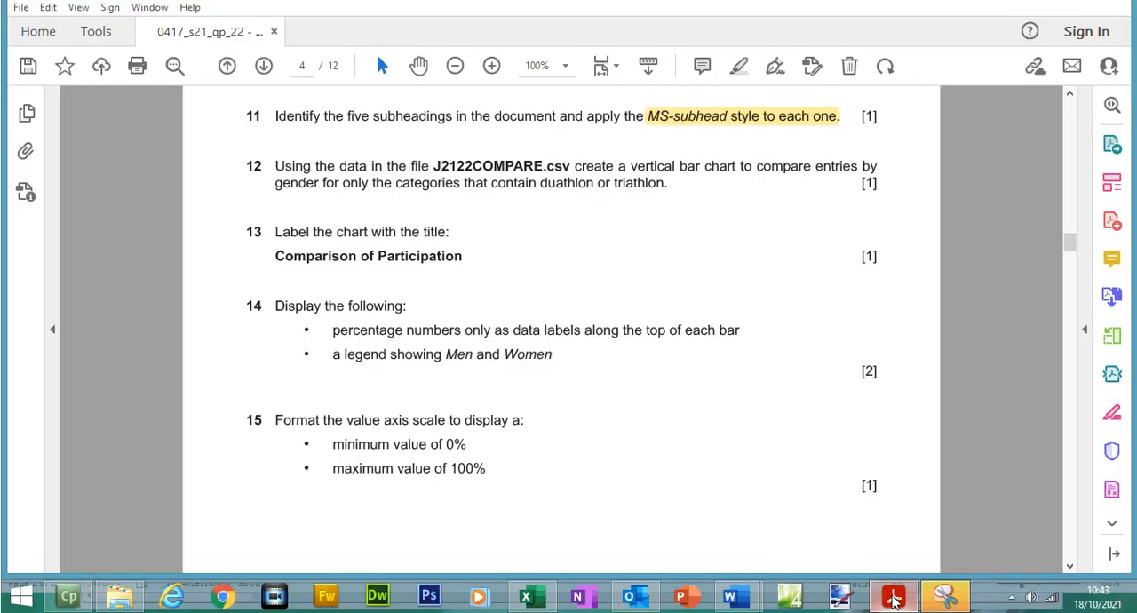
drag(630, 192, 739, 203)
click(740, 96)
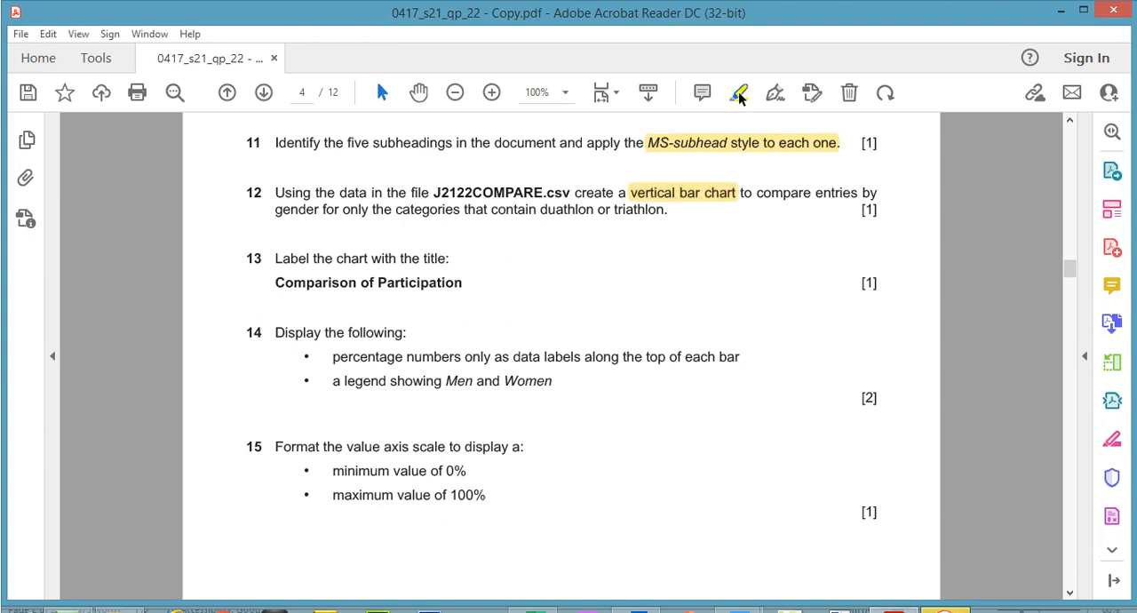
drag(442, 192, 570, 197)
click(740, 94)
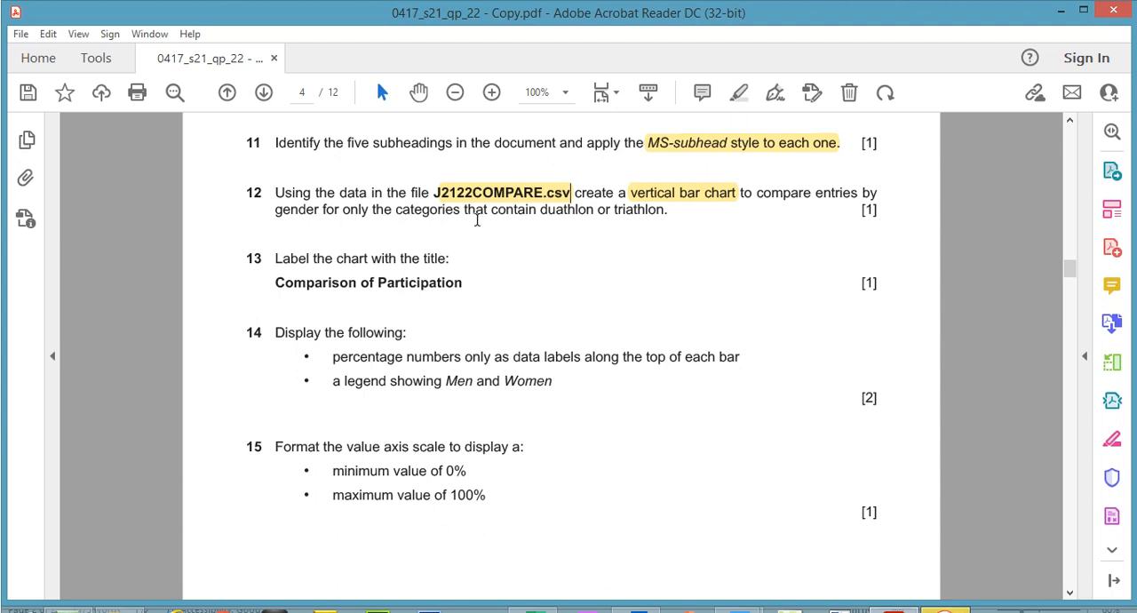
drag(541, 210, 665, 210)
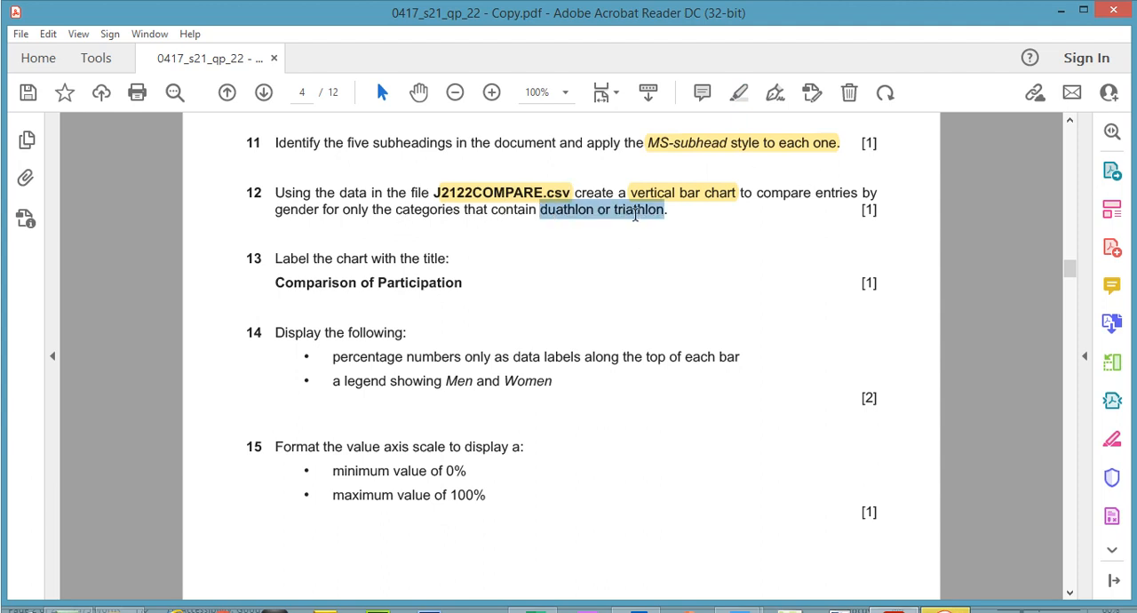
click(741, 93)
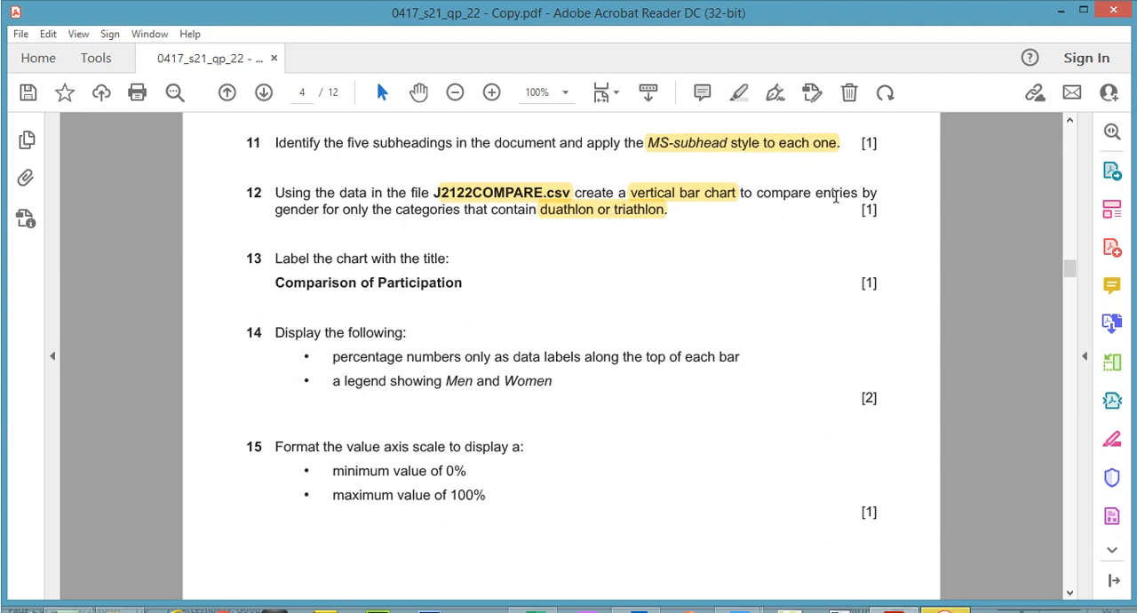
drag(277, 210, 320, 210)
click(740, 93)
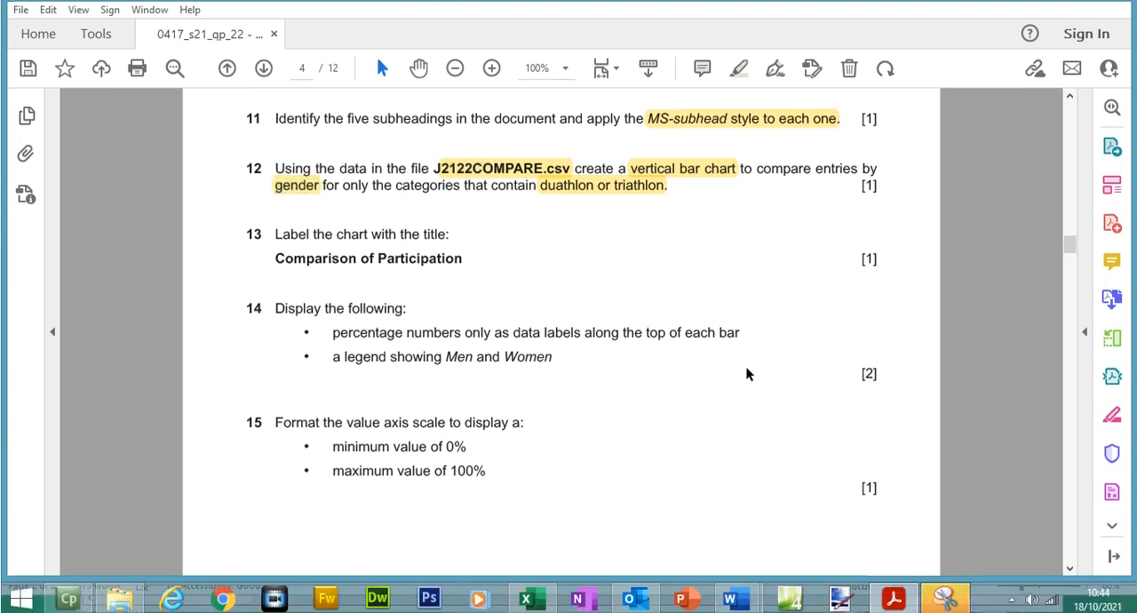
- Back in Excel, insert a 2-D clustered column chart from the selected data and place it clear of the table, over columns F to M
mouse_move(730, 598)
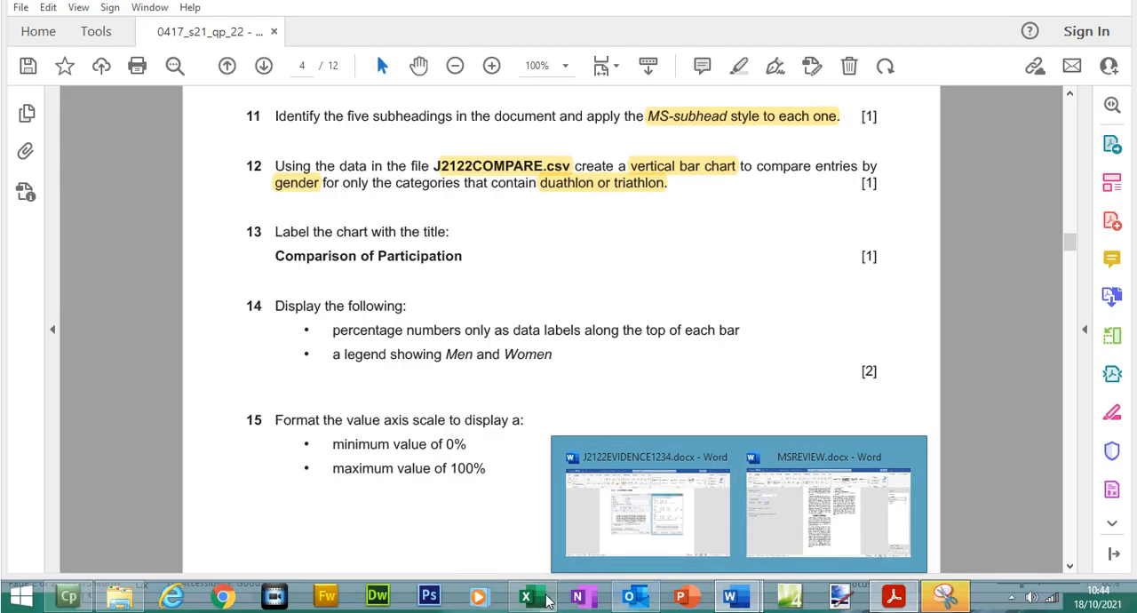
click(543, 601)
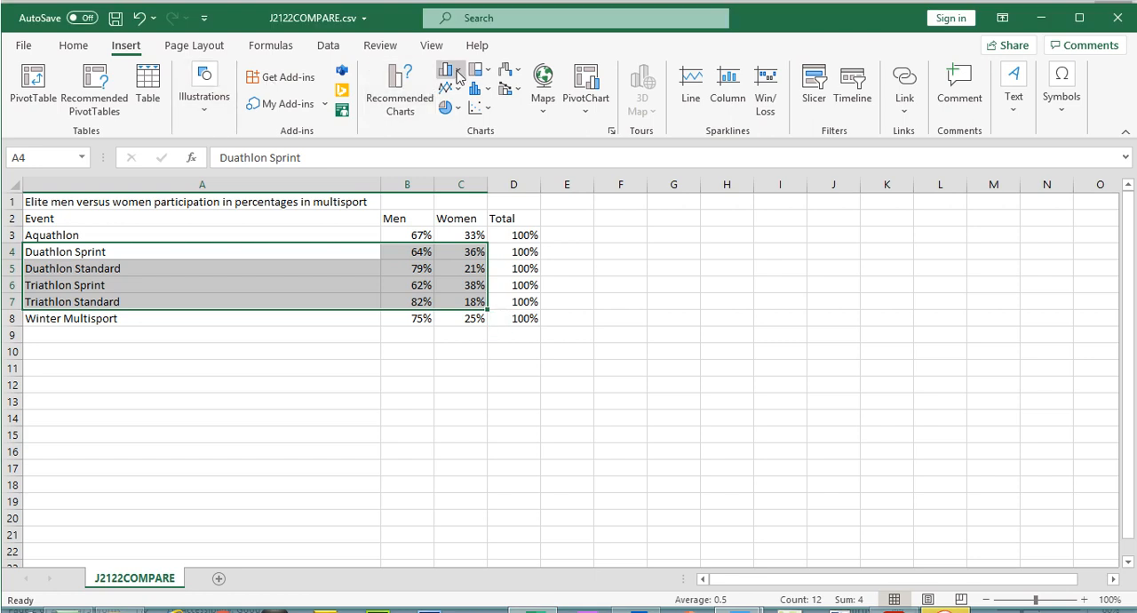
click(459, 72)
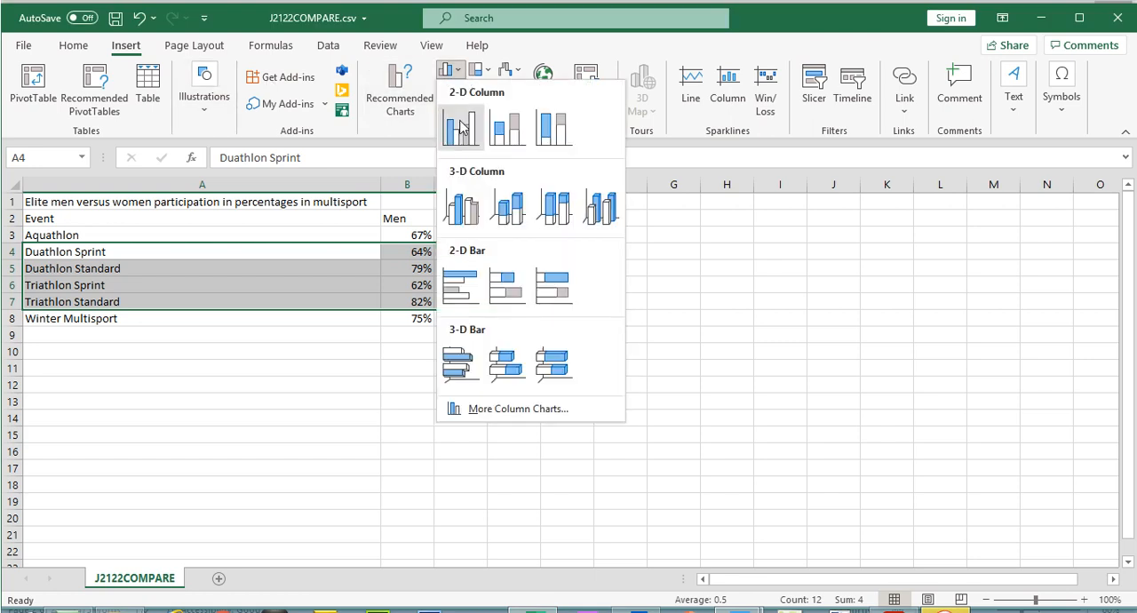
click(459, 127)
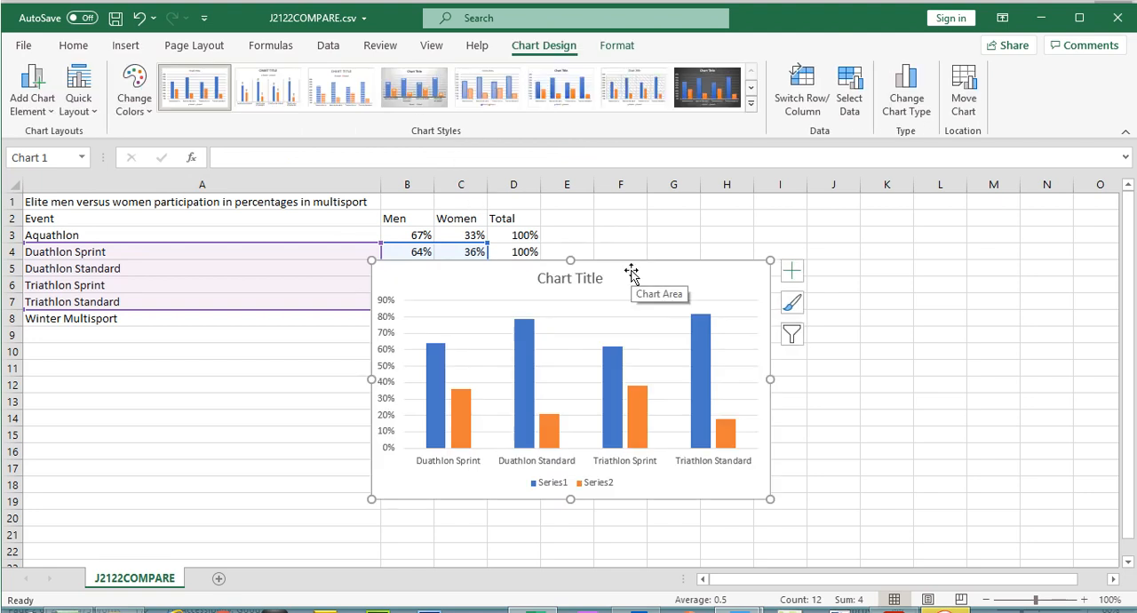
mouse_move(630, 271)
mouse_down()
mouse_move(868, 275)
mouse_move(856, 278)
mouse_up()
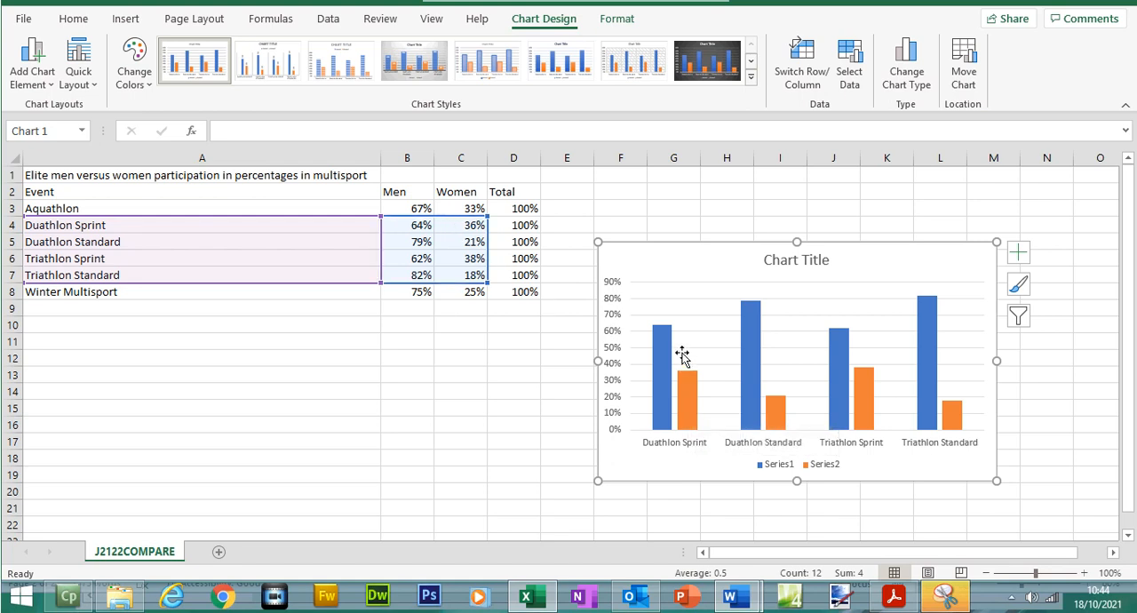
mouse_move(659, 333)
mouse_move(687, 384)
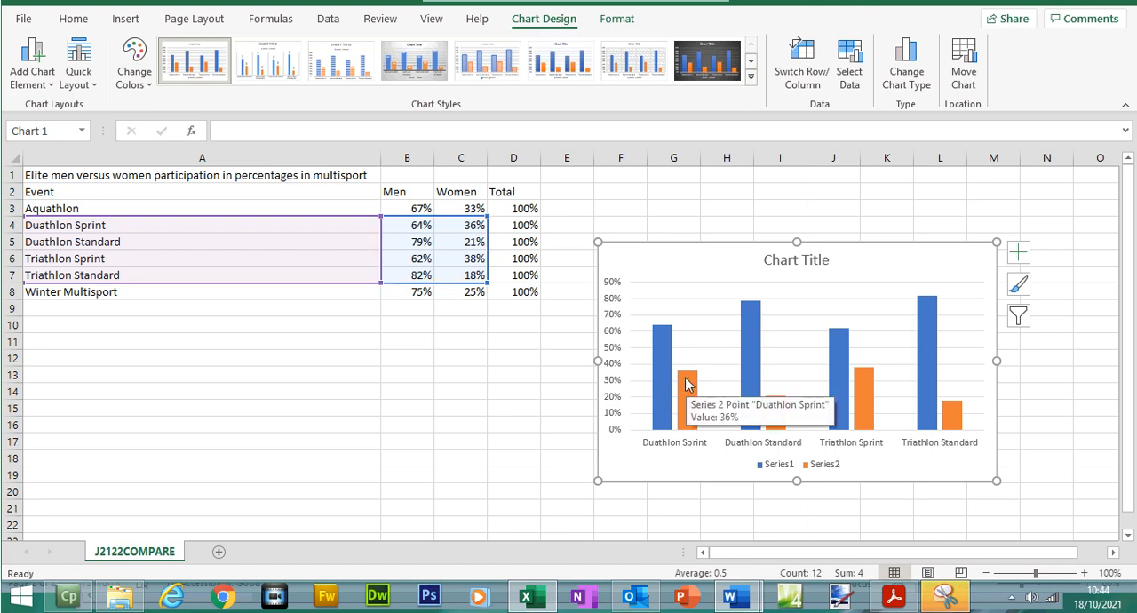
- Copy the title text "Comparison of Participation" from question 13 of the exam paper and return to the chart in Excel
click(893, 595)
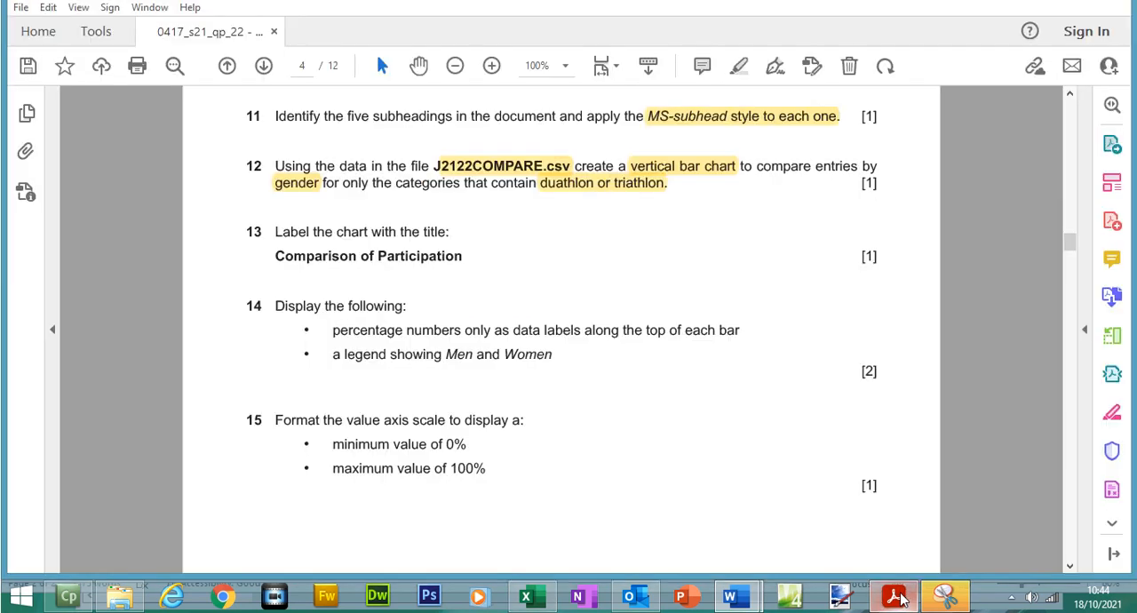
drag(276, 255, 462, 256)
right_click(446, 293)
click(461, 304)
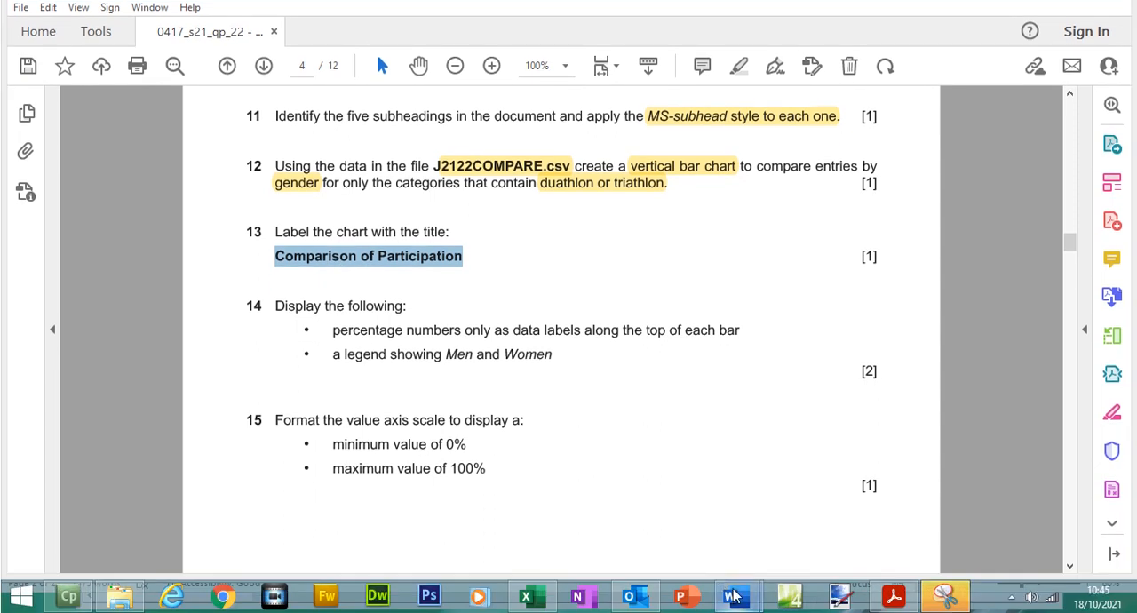
click(540, 601)
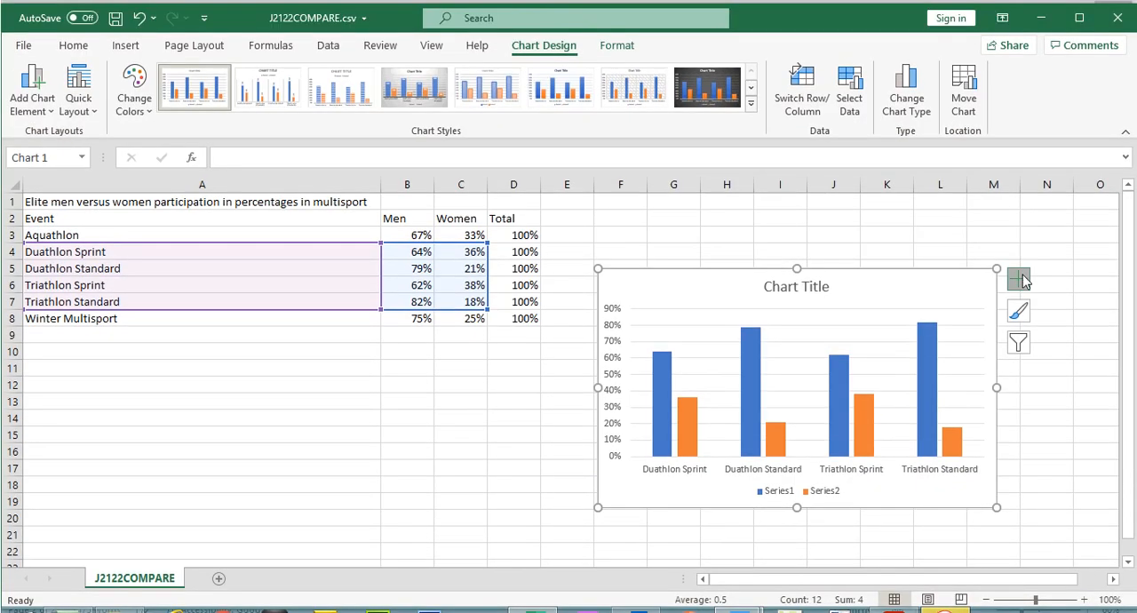
- Try showing axis titles and a data table on the chart
click(1021, 254)
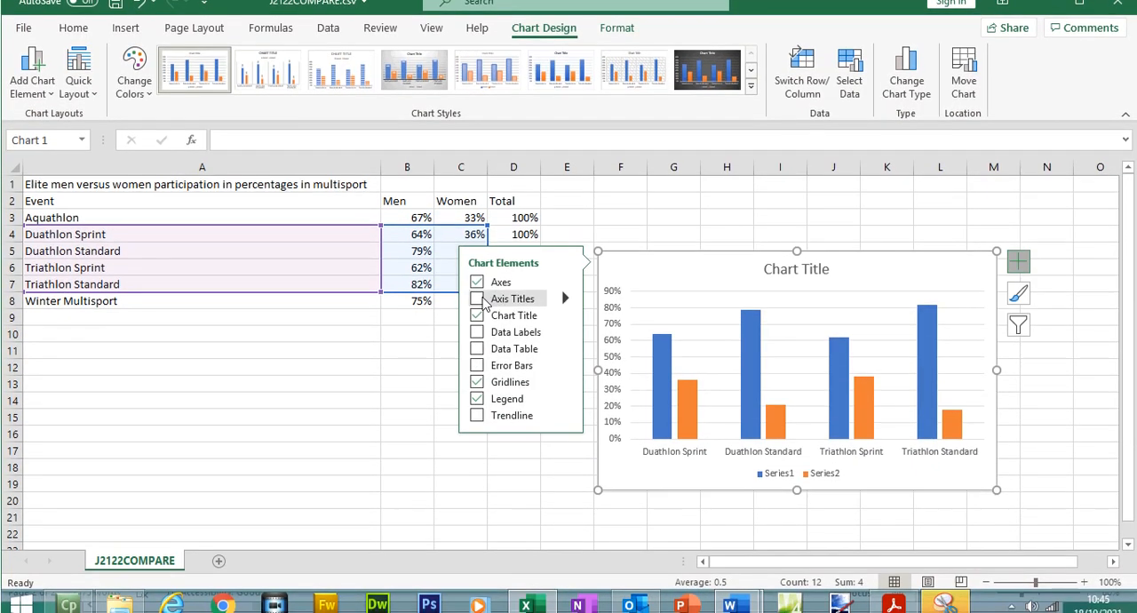
click(478, 317)
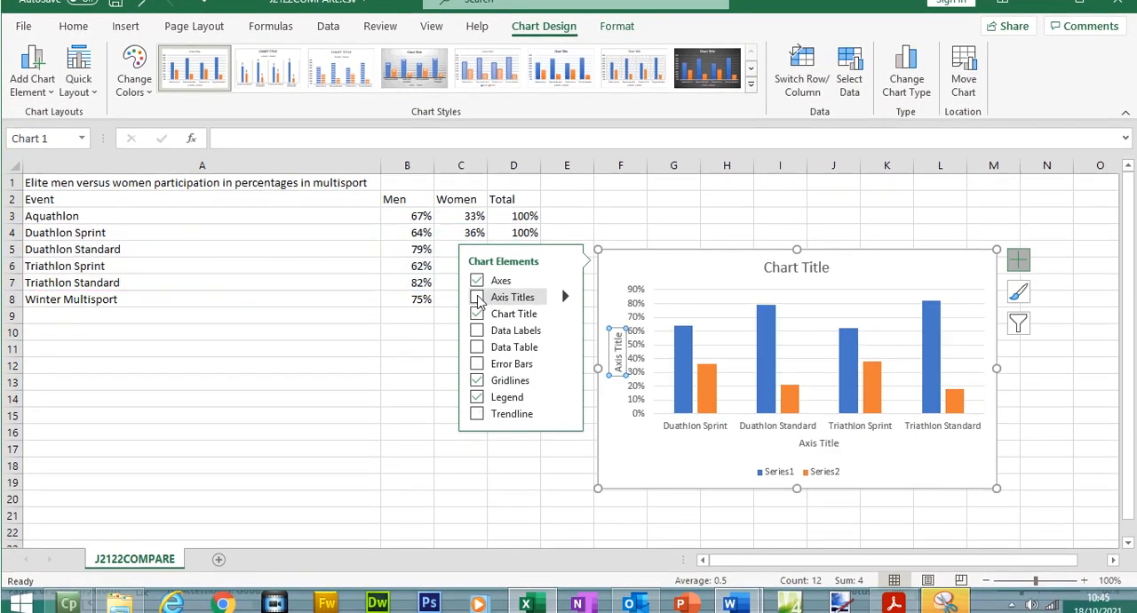
click(477, 297)
click(477, 347)
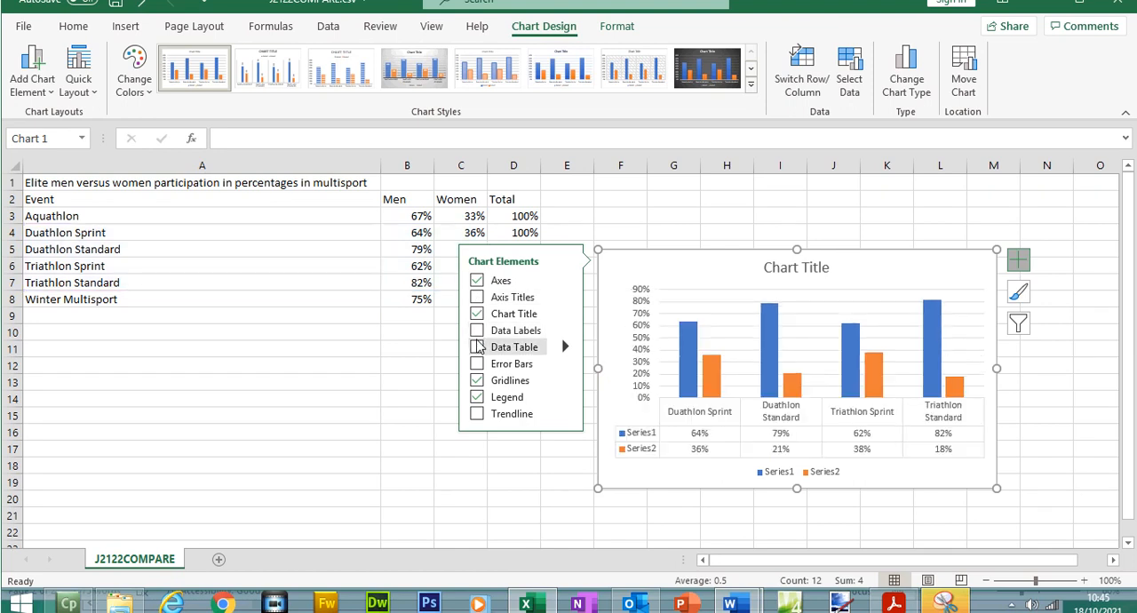
click(477, 347)
- Replace the chart's placeholder title with the copied text "Comparison of Participation"
click(802, 266)
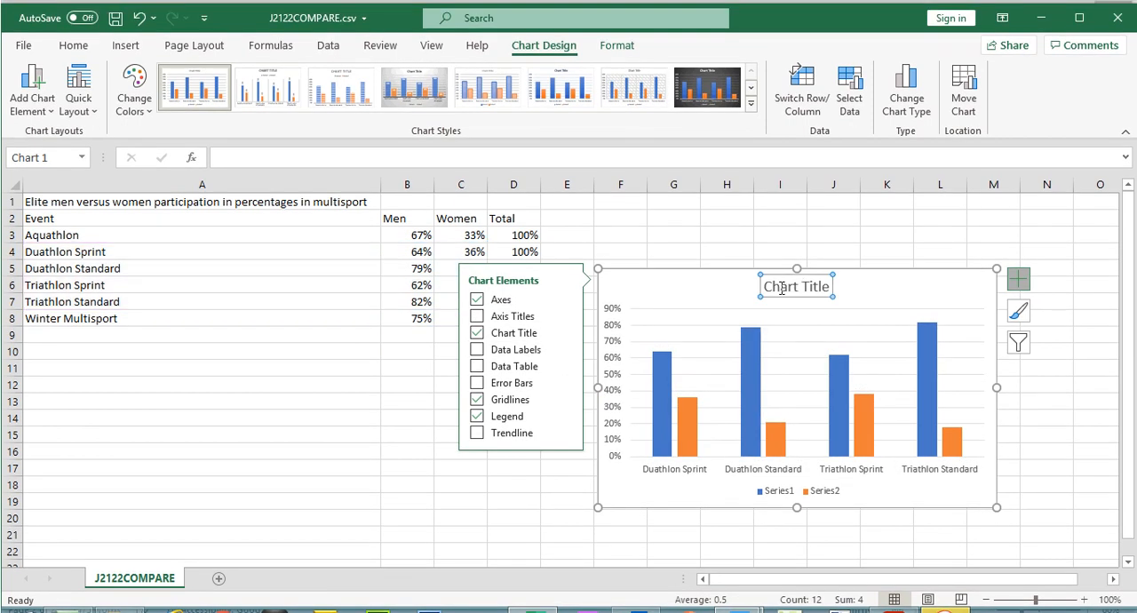
double_click(770, 286)
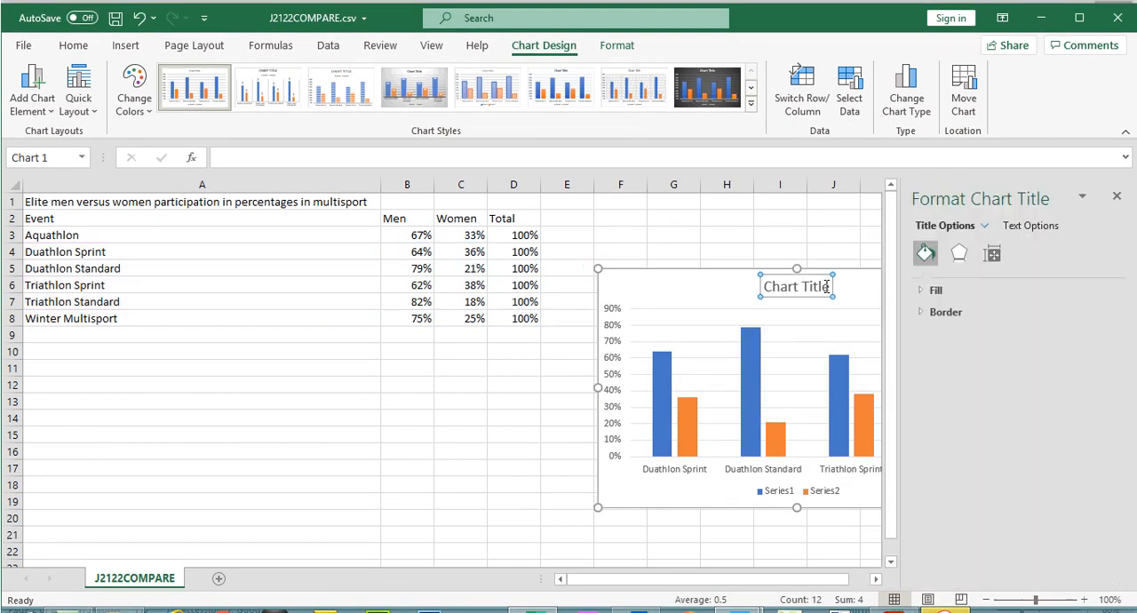
click(1117, 196)
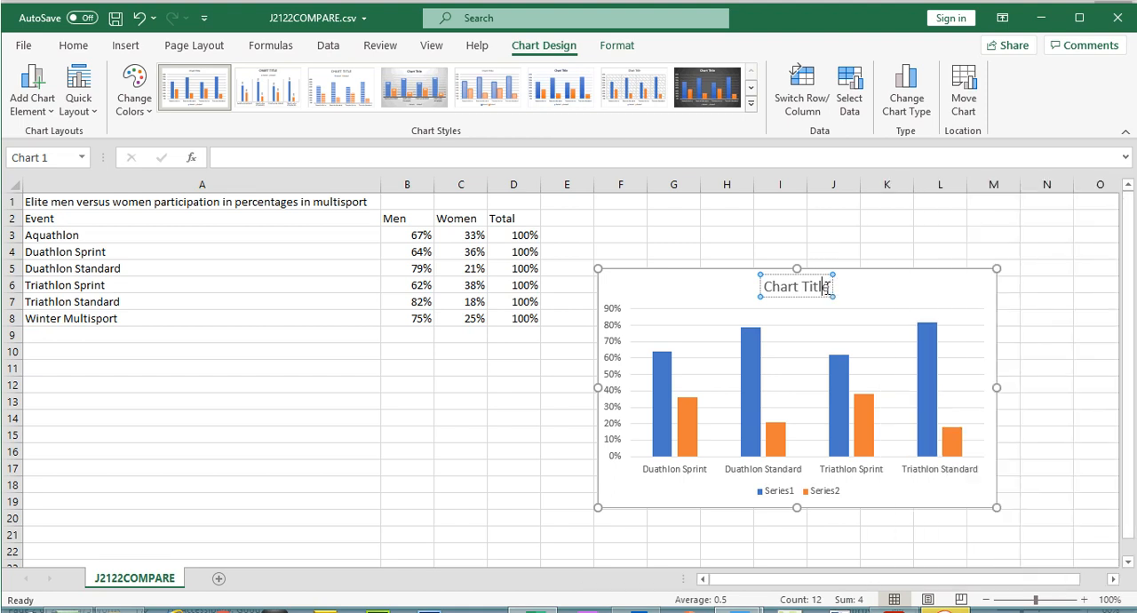
drag(825, 286, 746, 290)
key(ctrl+v)
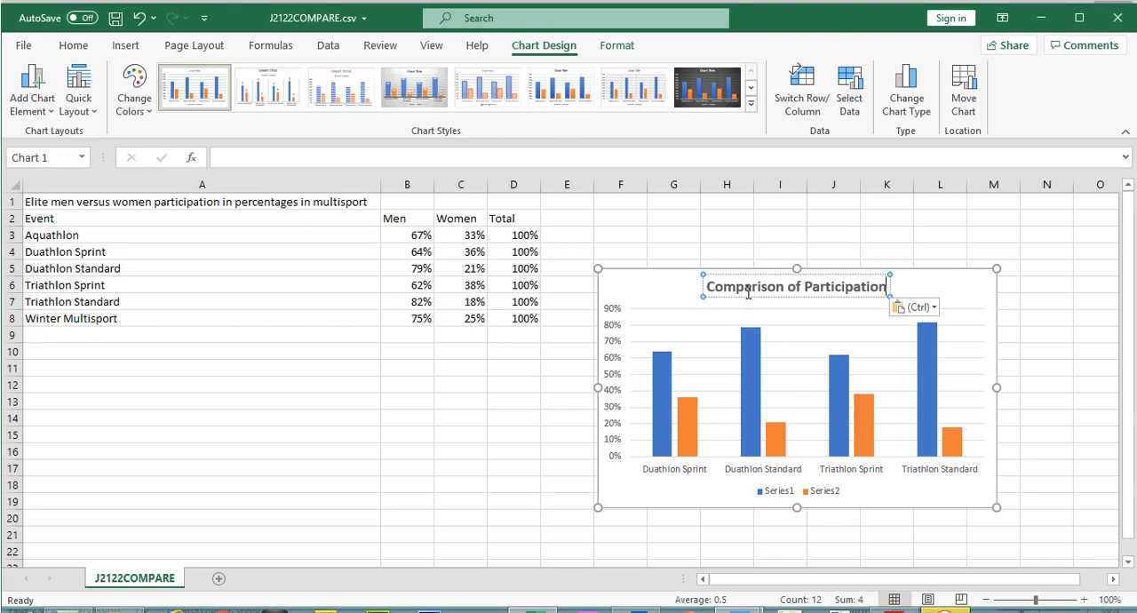
click(77, 111)
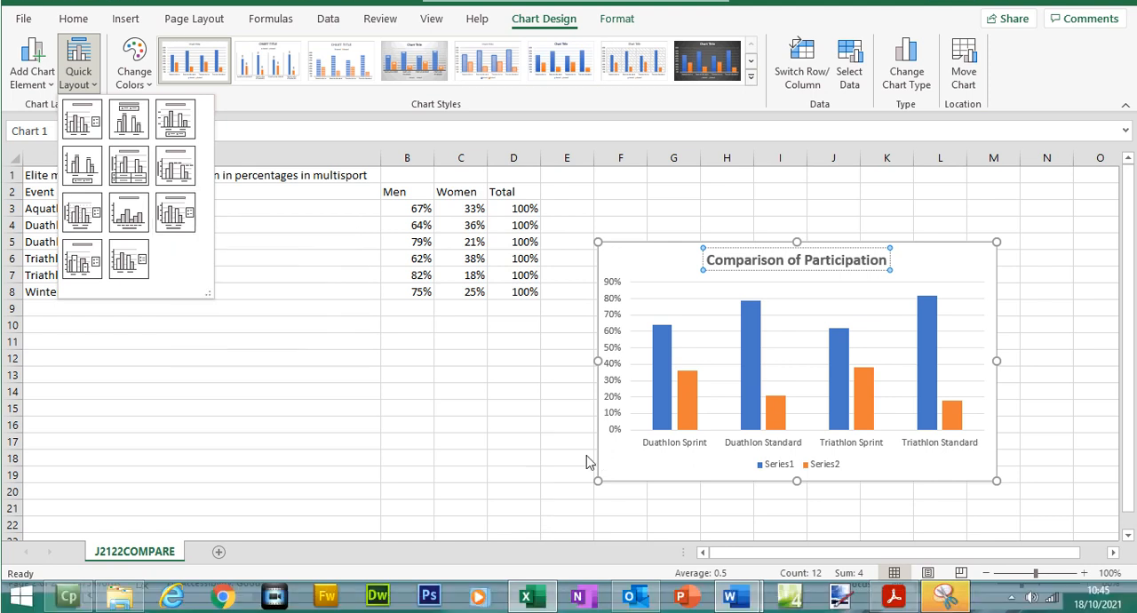
click(572, 480)
click(979, 314)
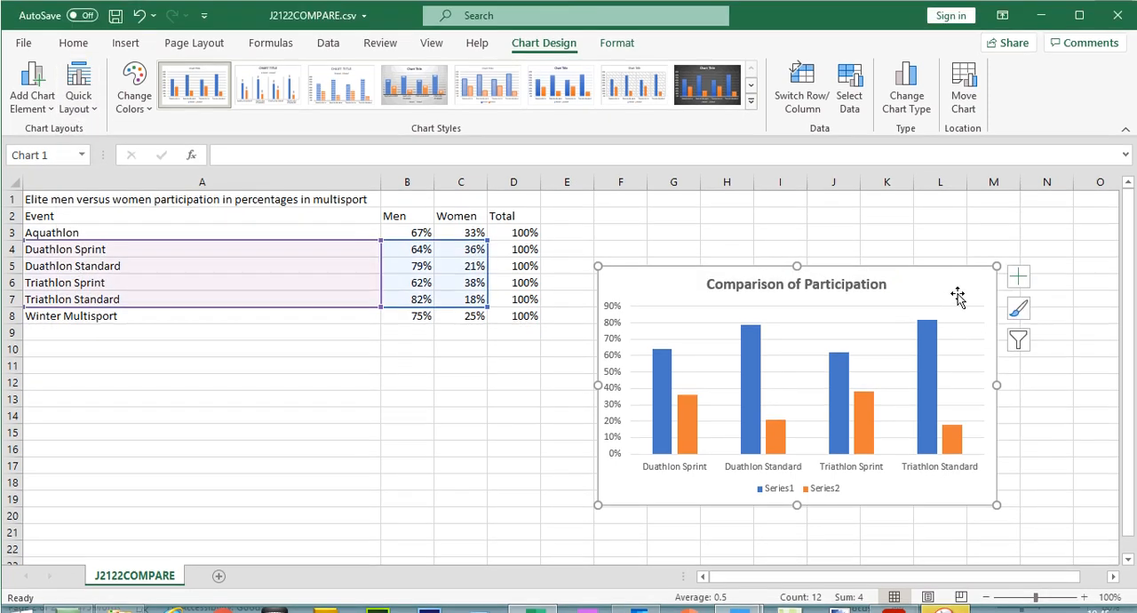
- Highlight question 13's instruction and title in the exam paper, and read question 14's data label and legend requirements
click(884, 601)
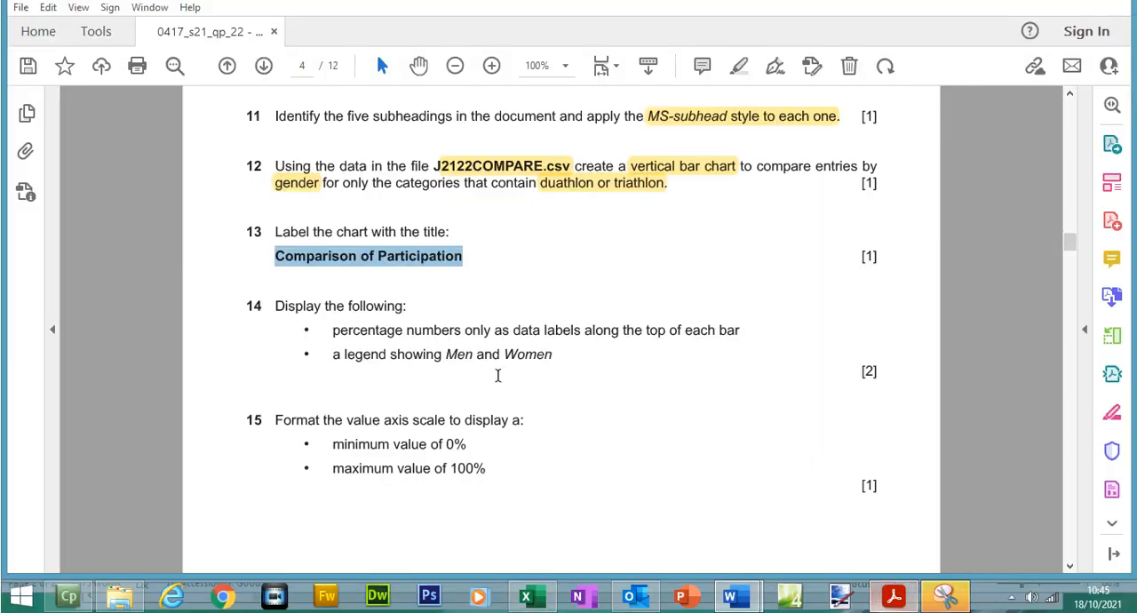
drag(278, 236, 480, 278)
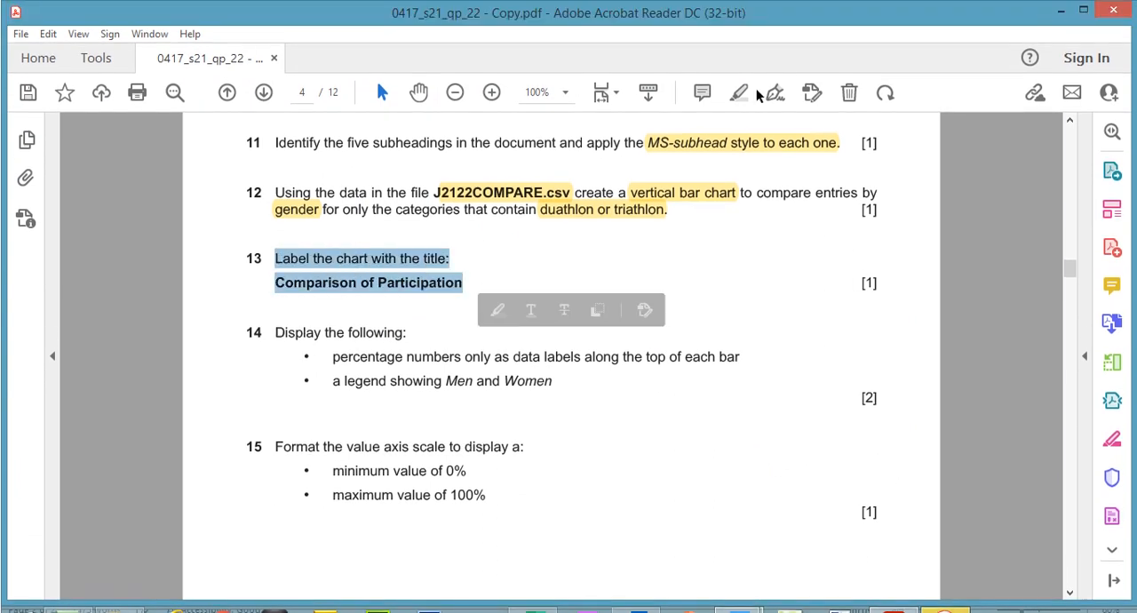
click(293, 296)
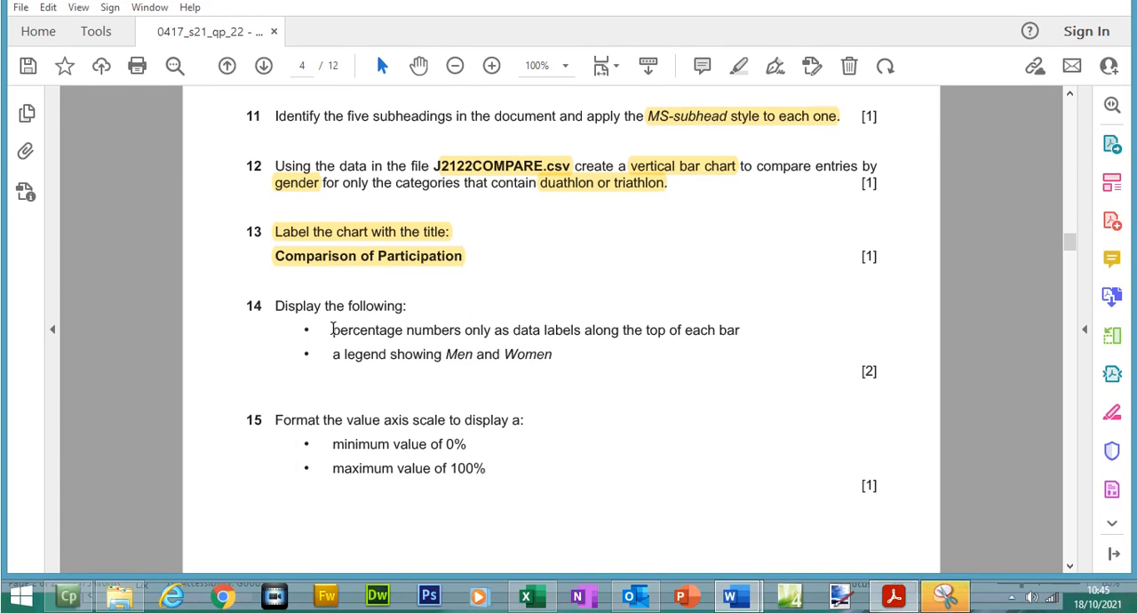
drag(331, 331, 736, 336)
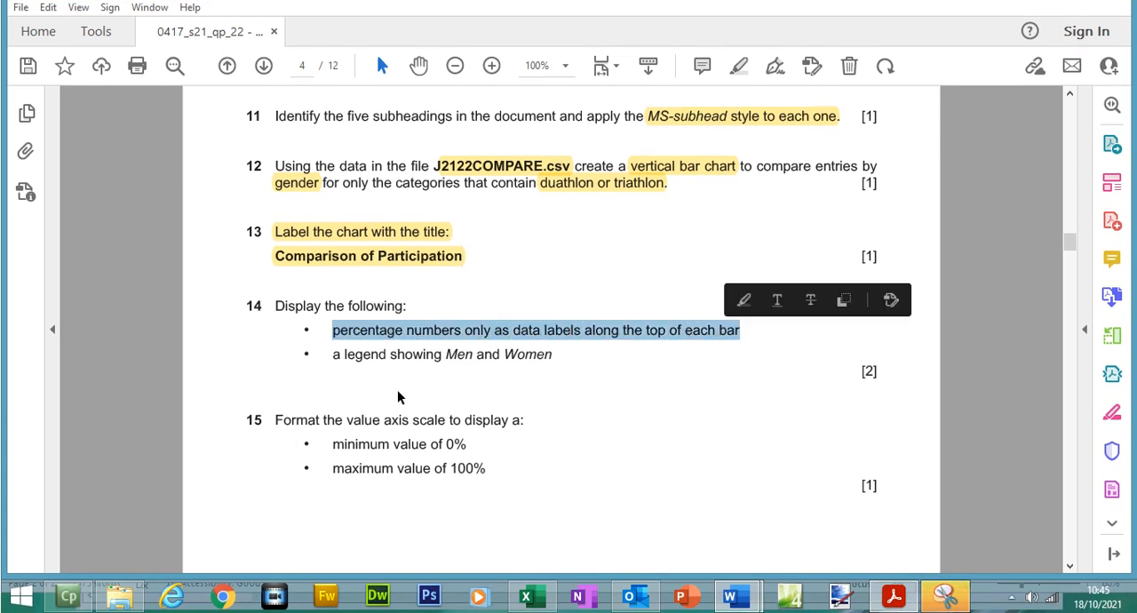
drag(334, 356, 549, 357)
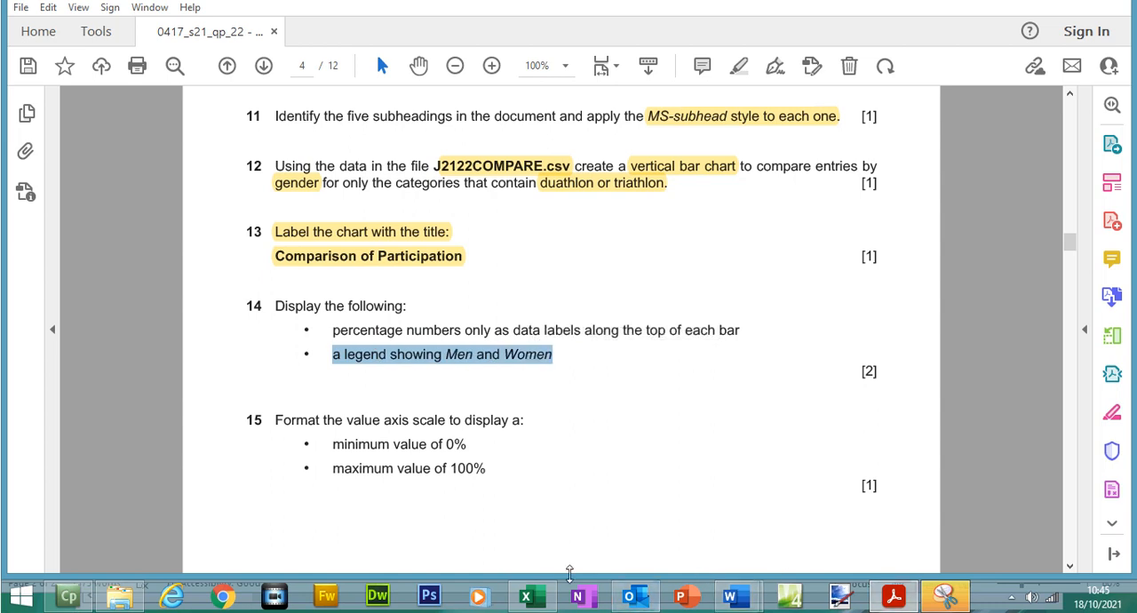
- Switch to the chart in Excel and take the first legend series' name from cell B2, "Men"
click(529, 598)
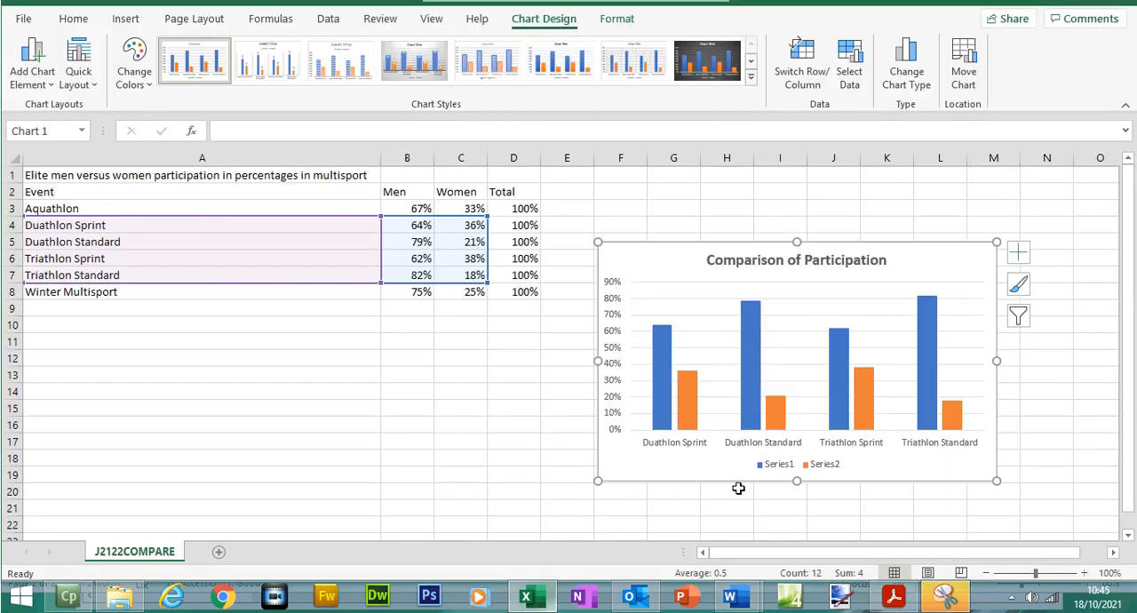
click(781, 470)
right_click(780, 471)
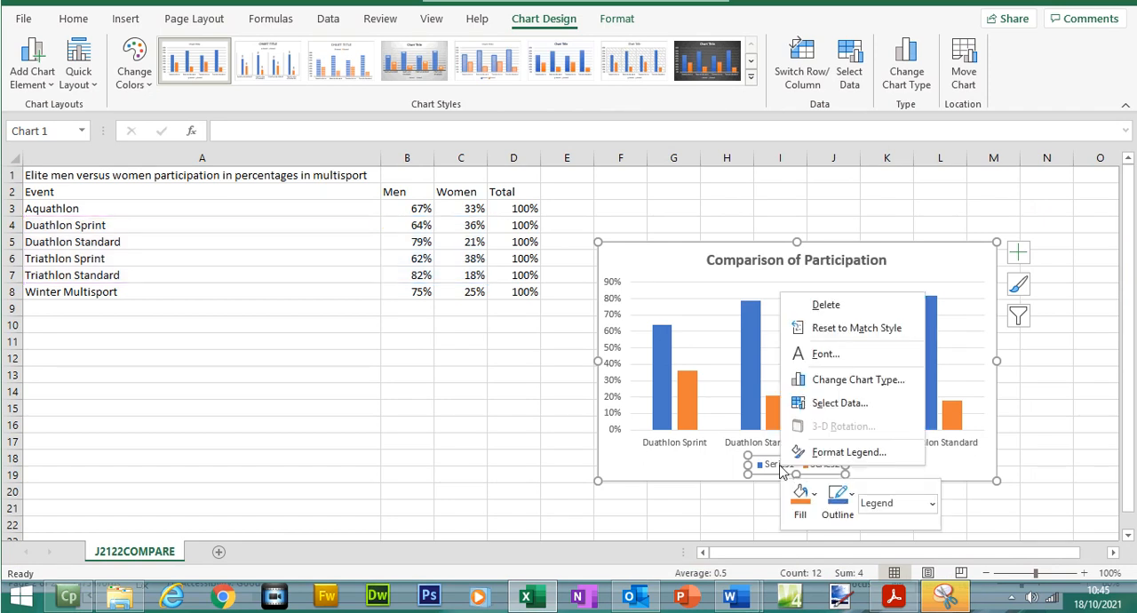
click(841, 403)
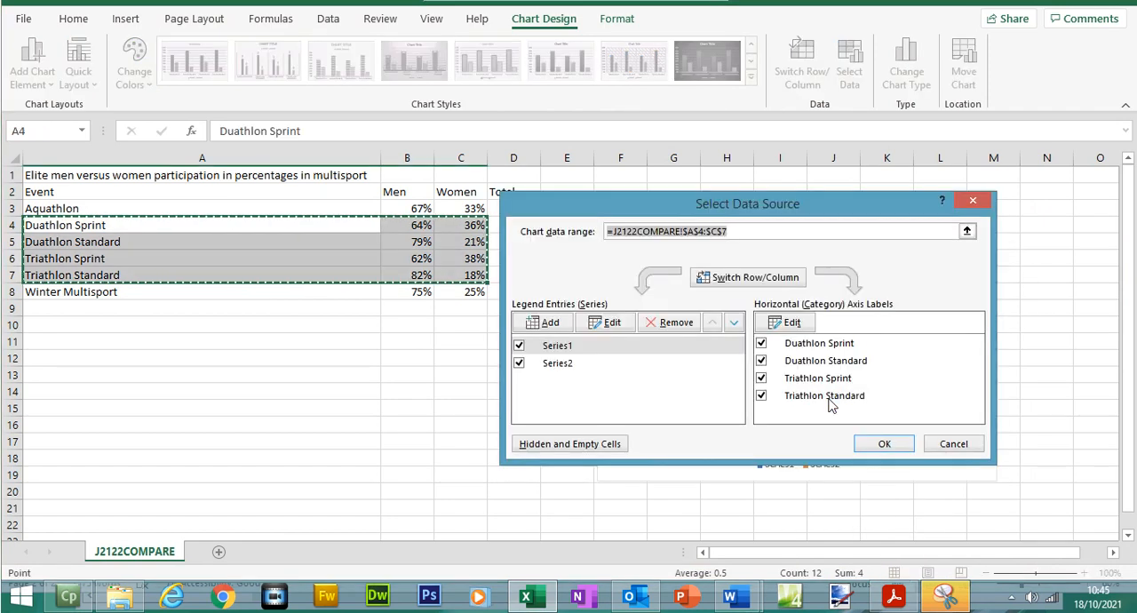
click(563, 346)
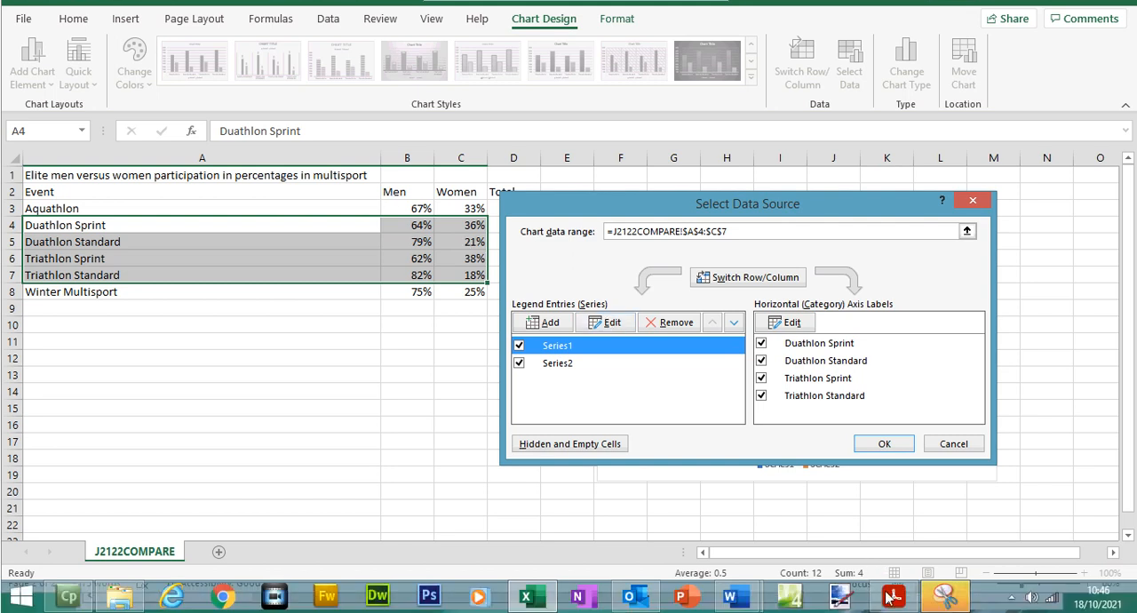
click(891, 604)
click(891, 604)
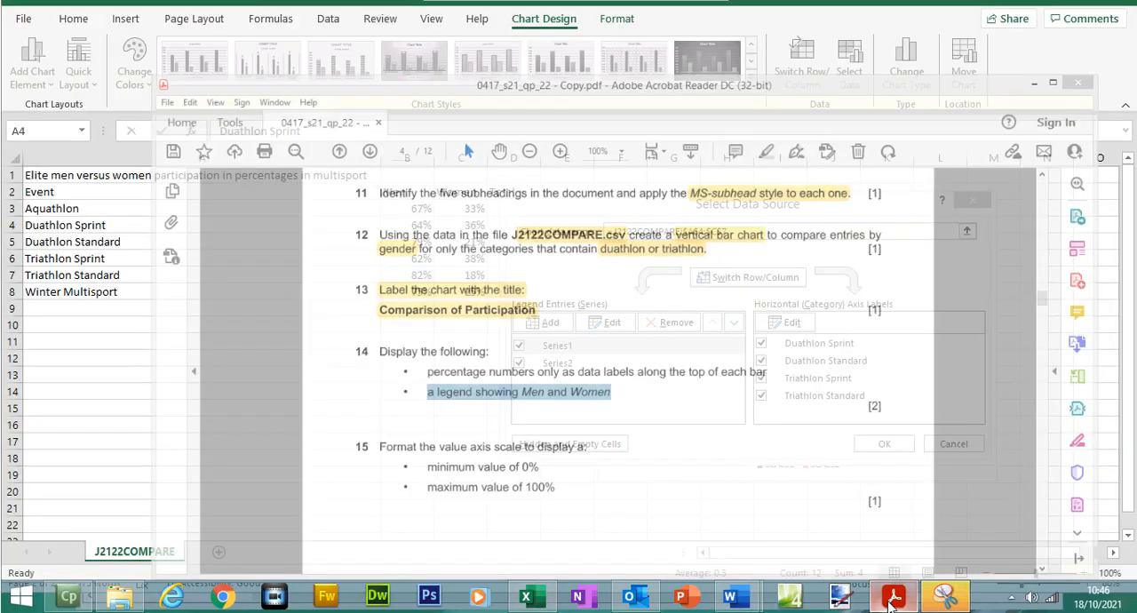
click(674, 392)
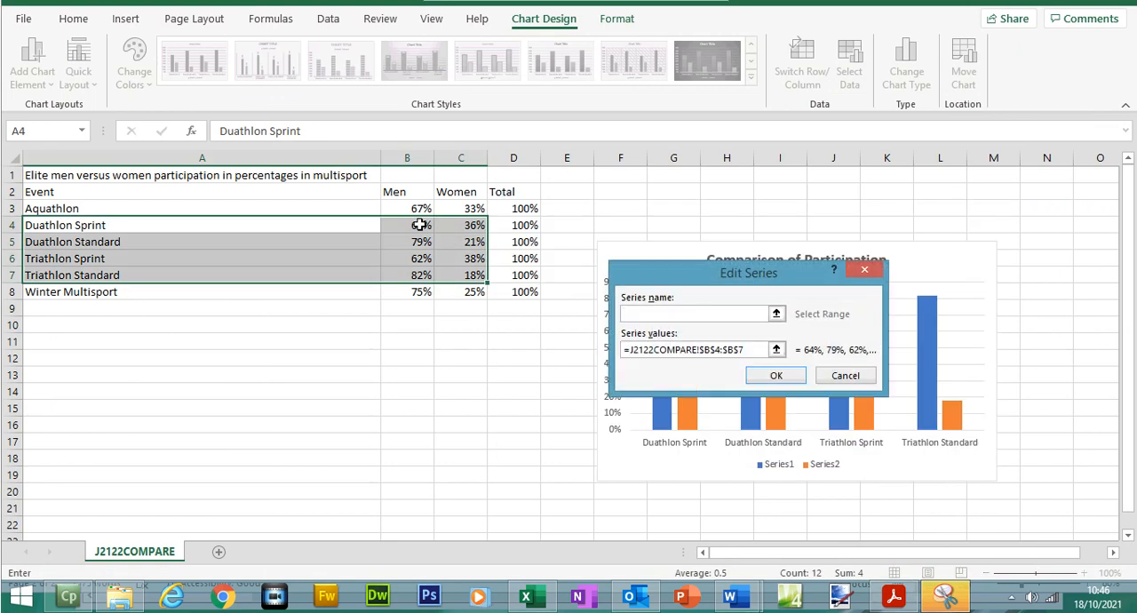
click(407, 192)
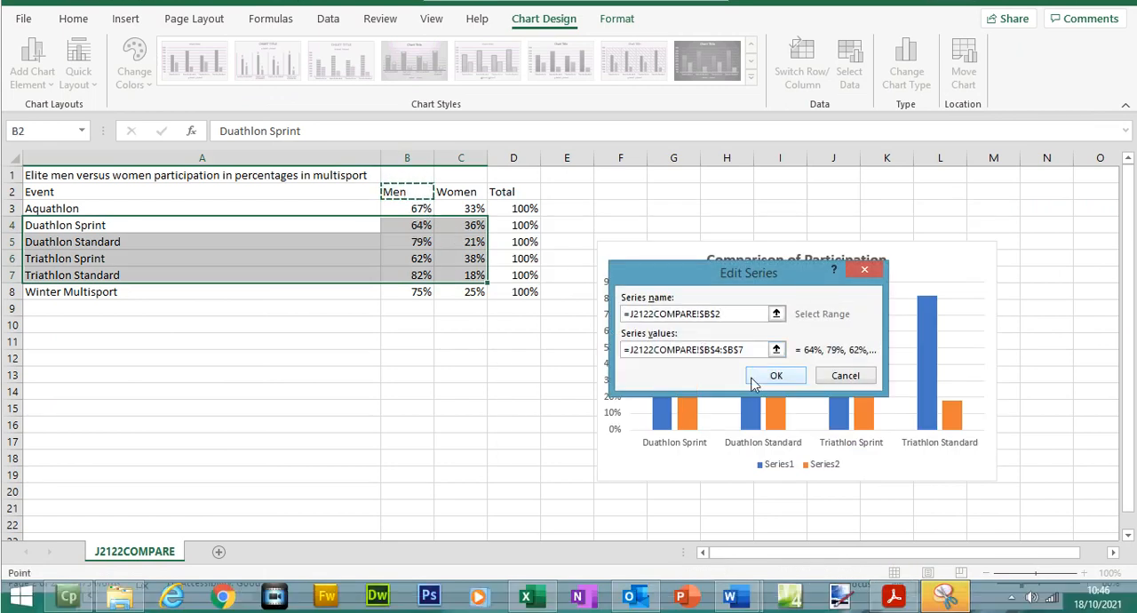
click(775, 401)
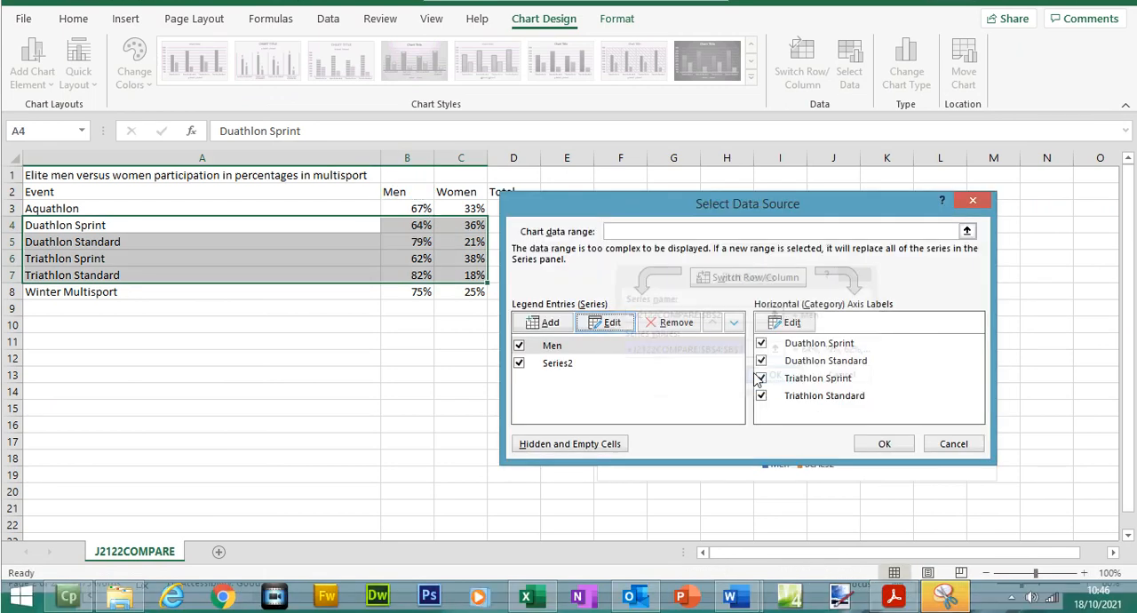
- Take the second legend series' name from cell C2, "Women", and apply the chart's data source changes
click(568, 393)
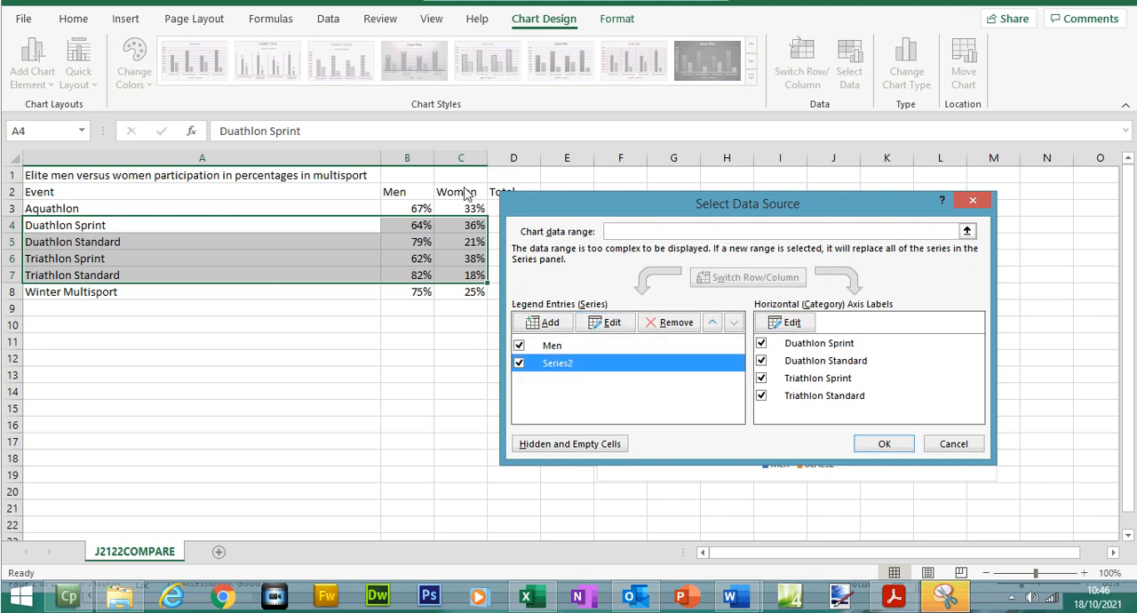
click(609, 323)
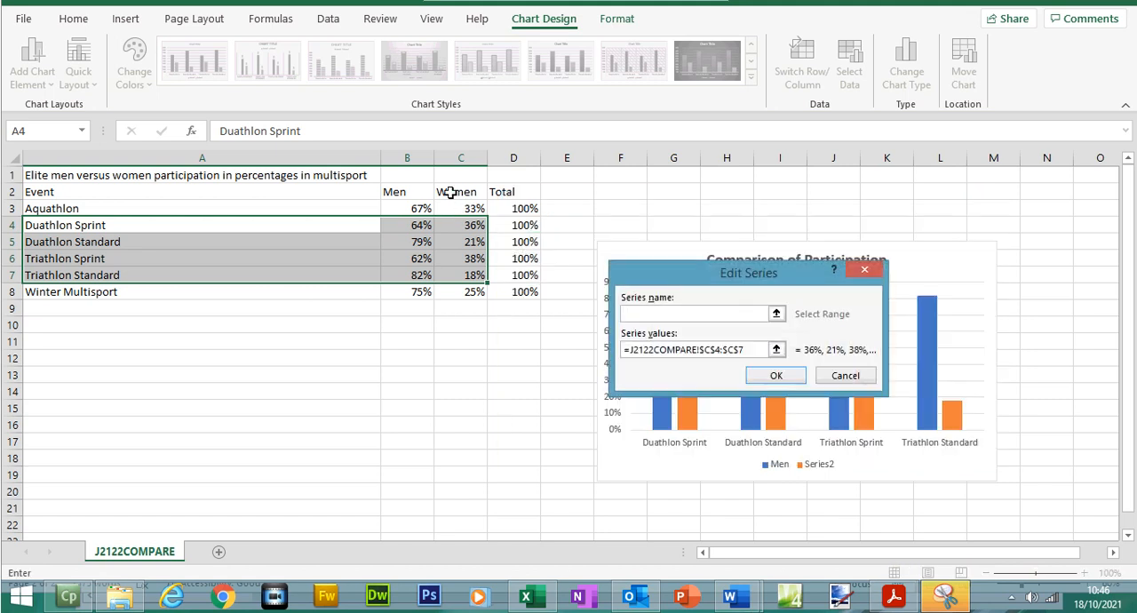
click(451, 192)
click(786, 401)
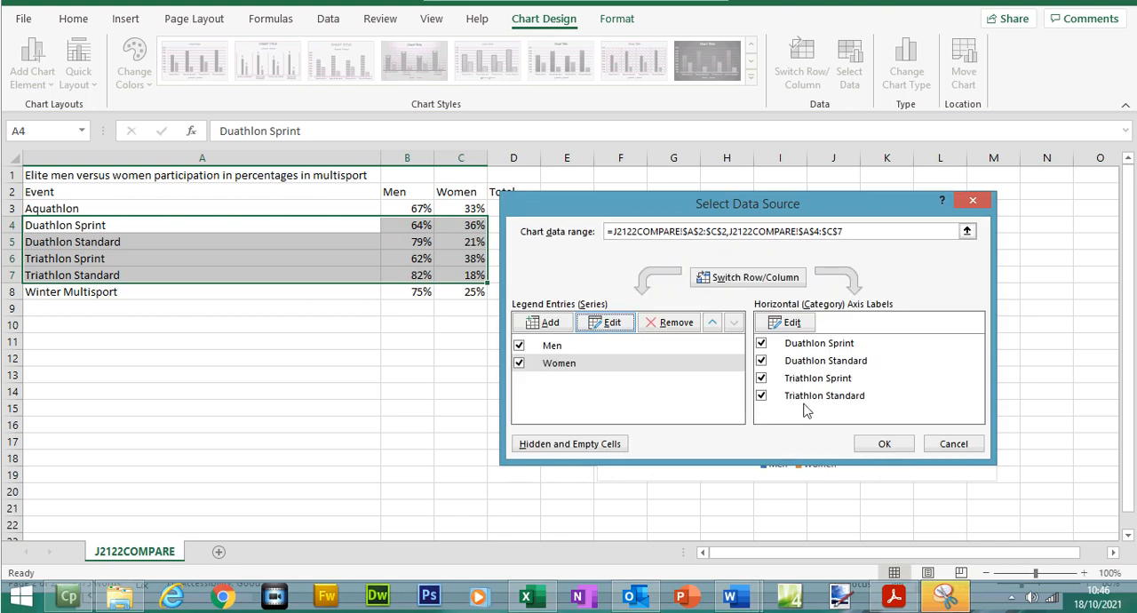
click(885, 444)
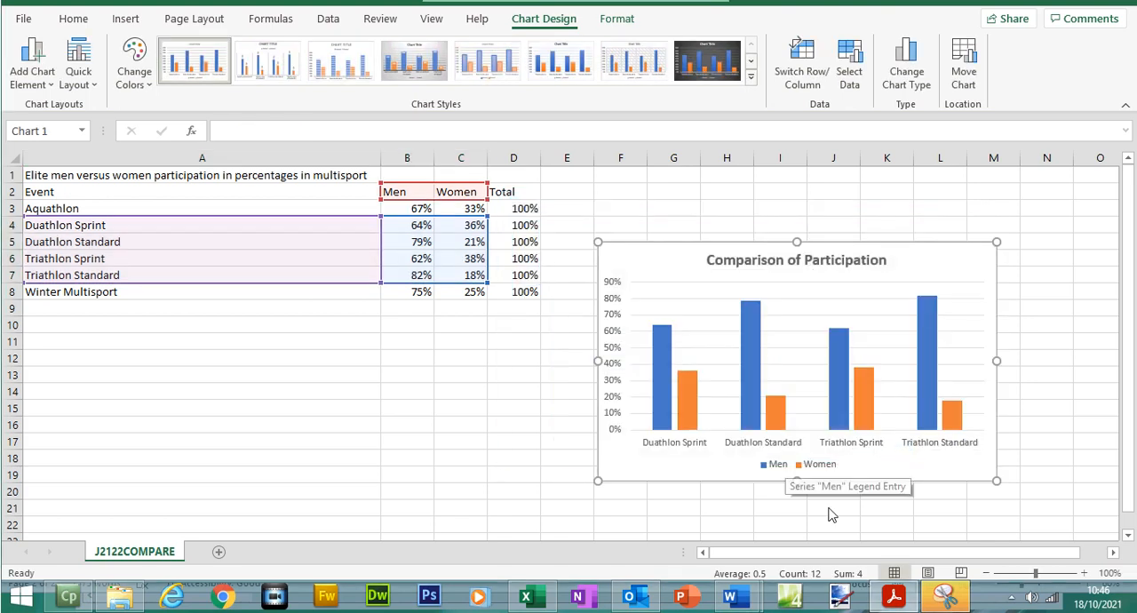
- Check question 14's data label requirement in the exam paper and add data labels to the chart's Men series in Excel
click(894, 601)
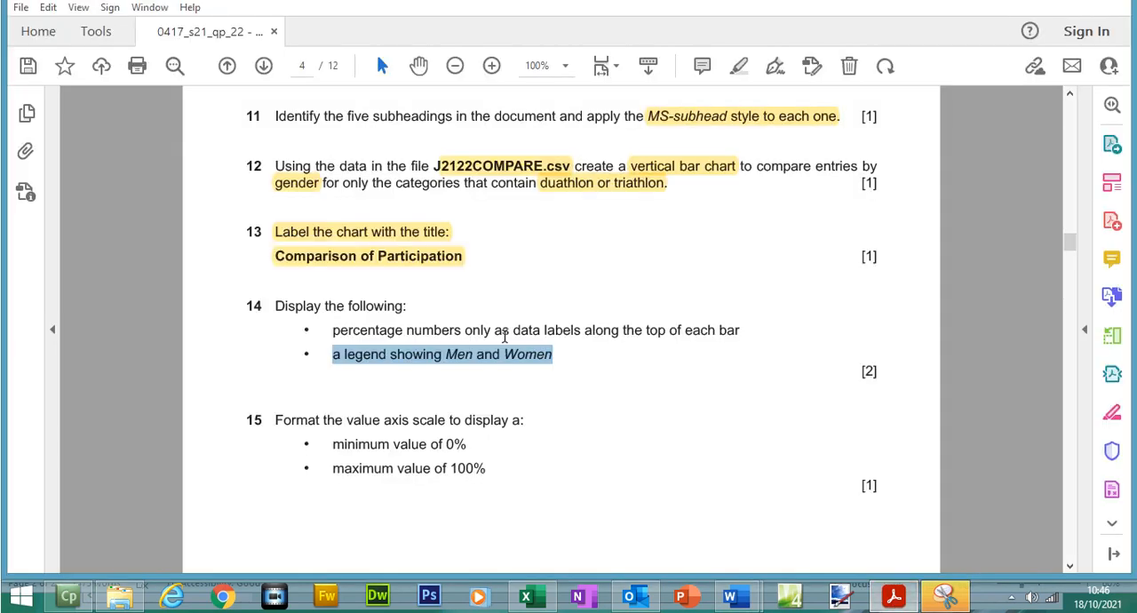
drag(334, 330, 736, 333)
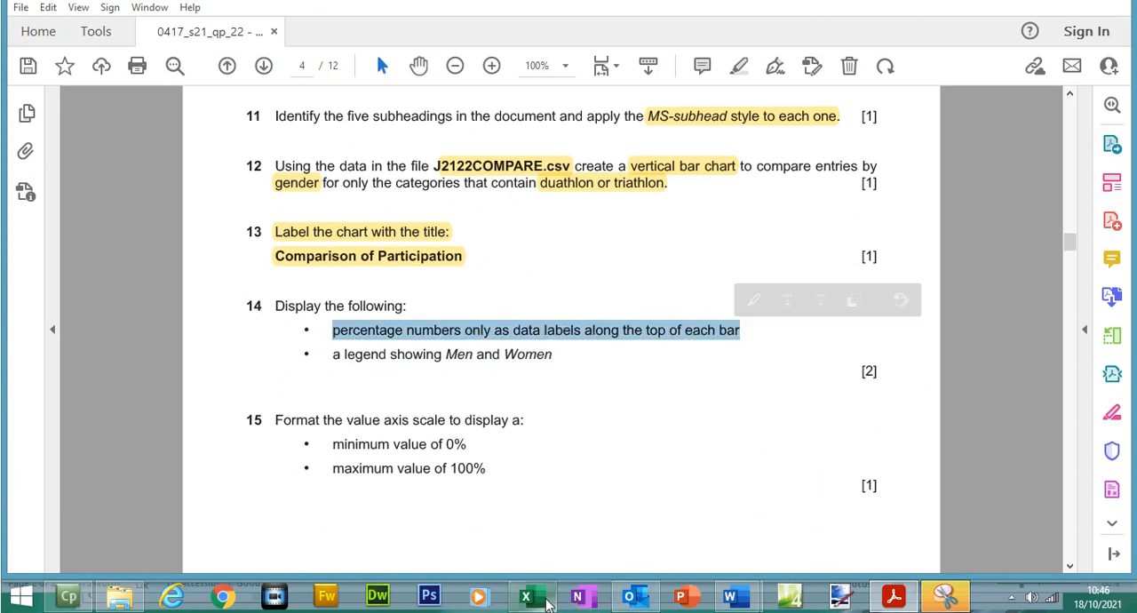
click(526, 596)
click(925, 319)
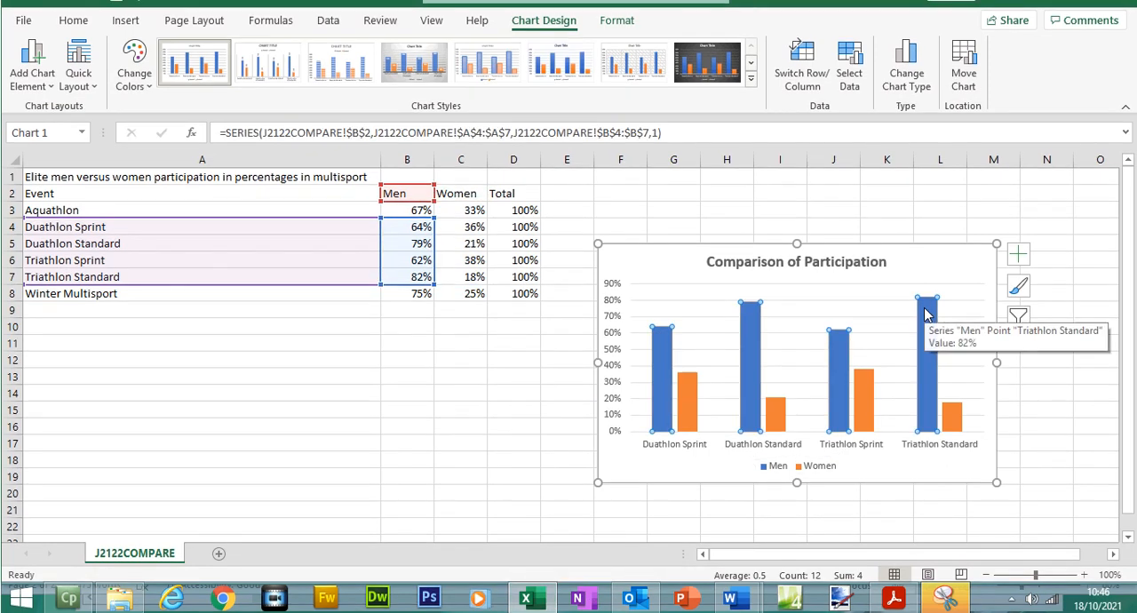
right_click(927, 315)
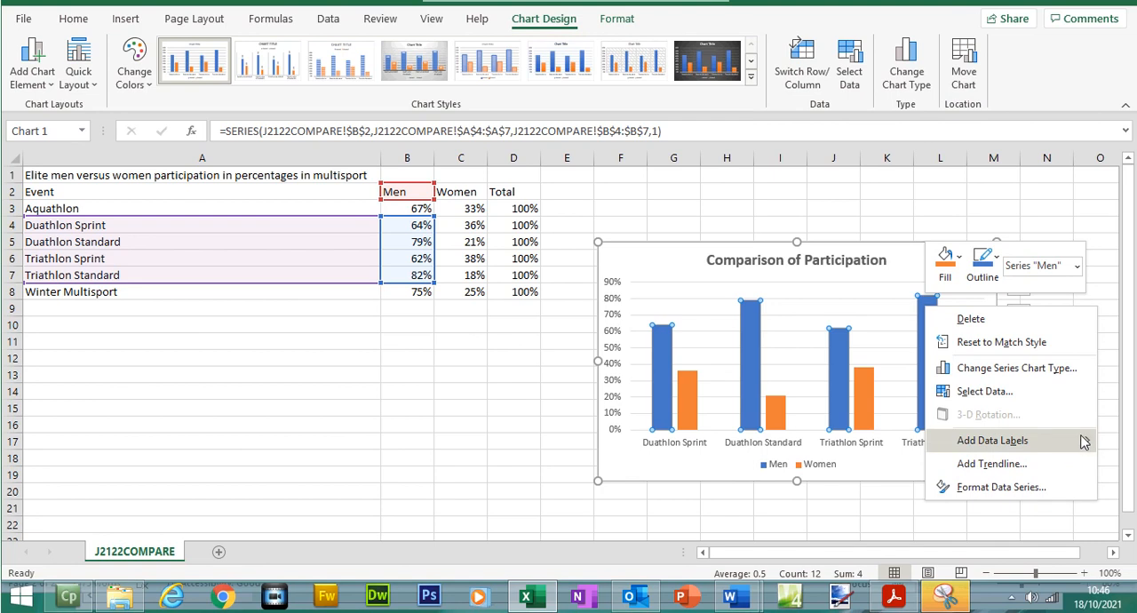
click(968, 440)
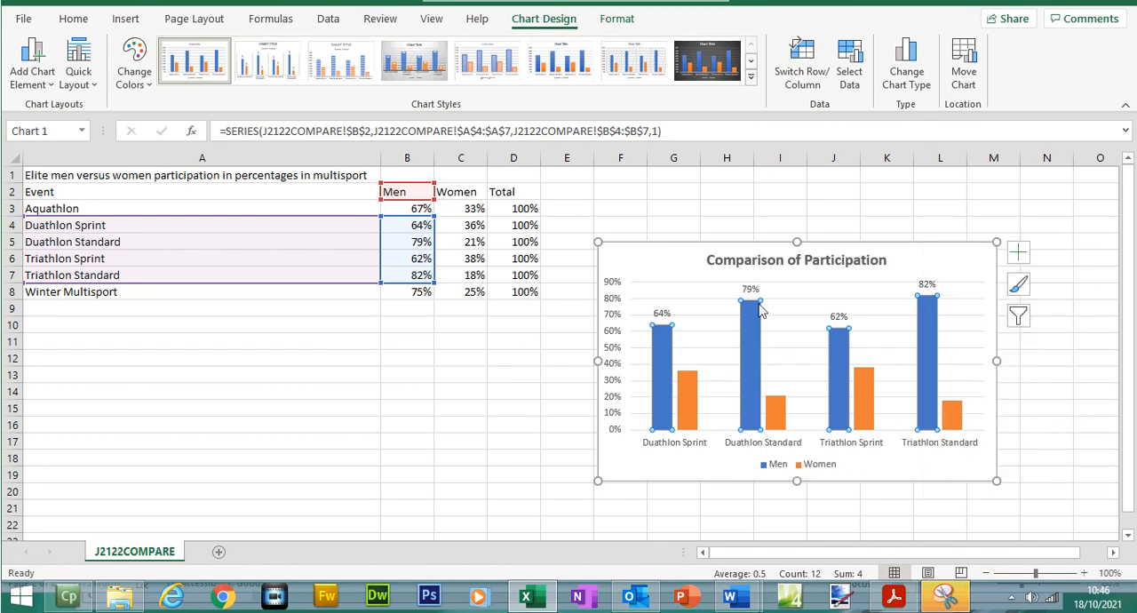
- Add plain data labels to the chart's Women series
click(692, 382)
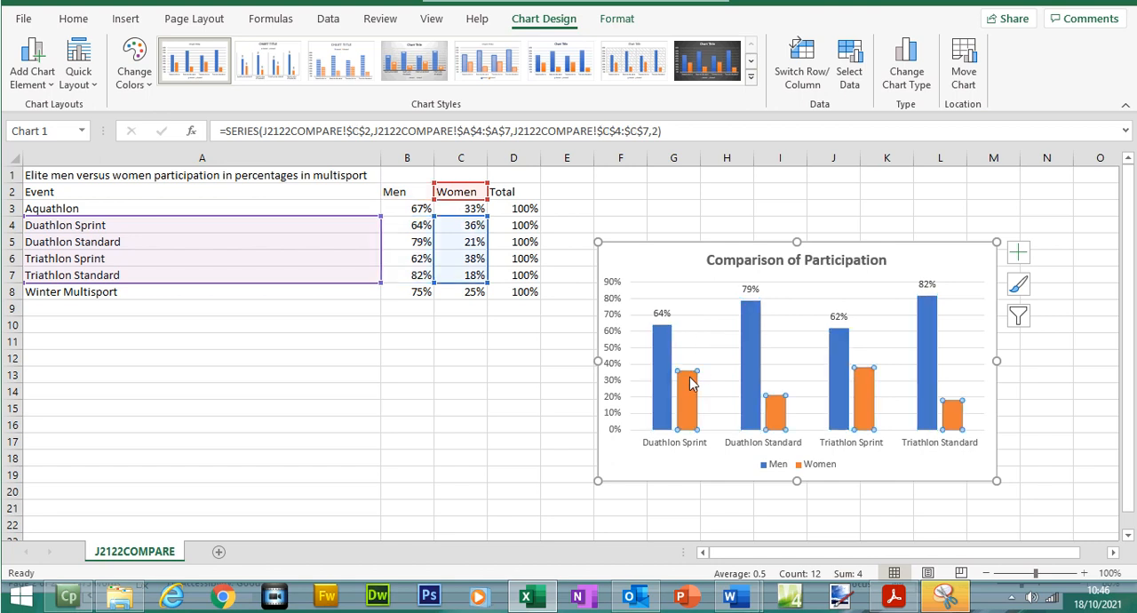
right_click(693, 382)
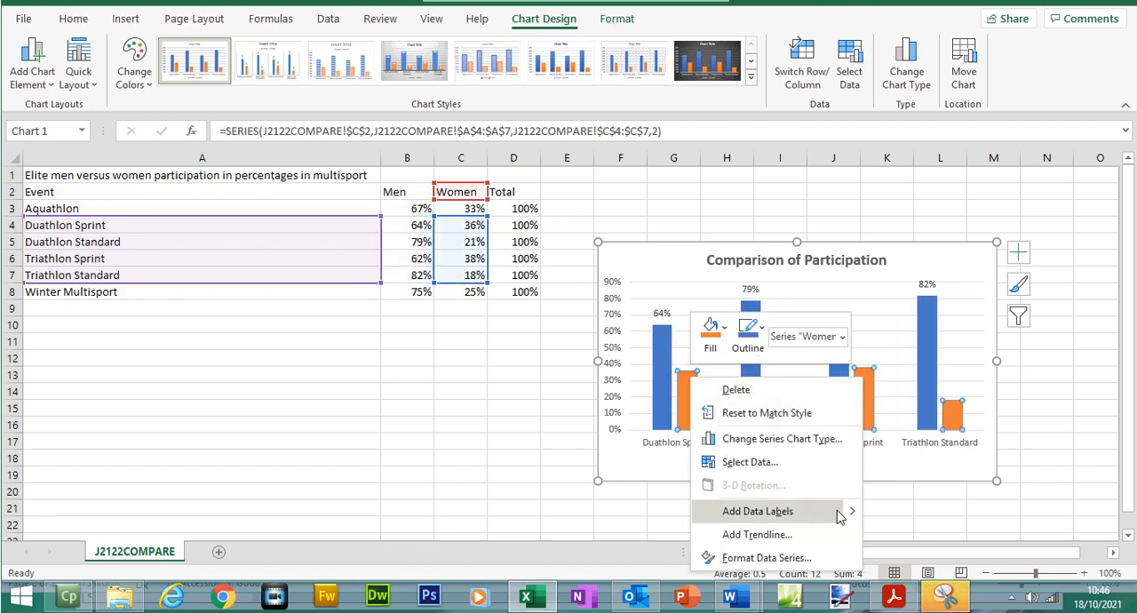
mouse_move(849, 513)
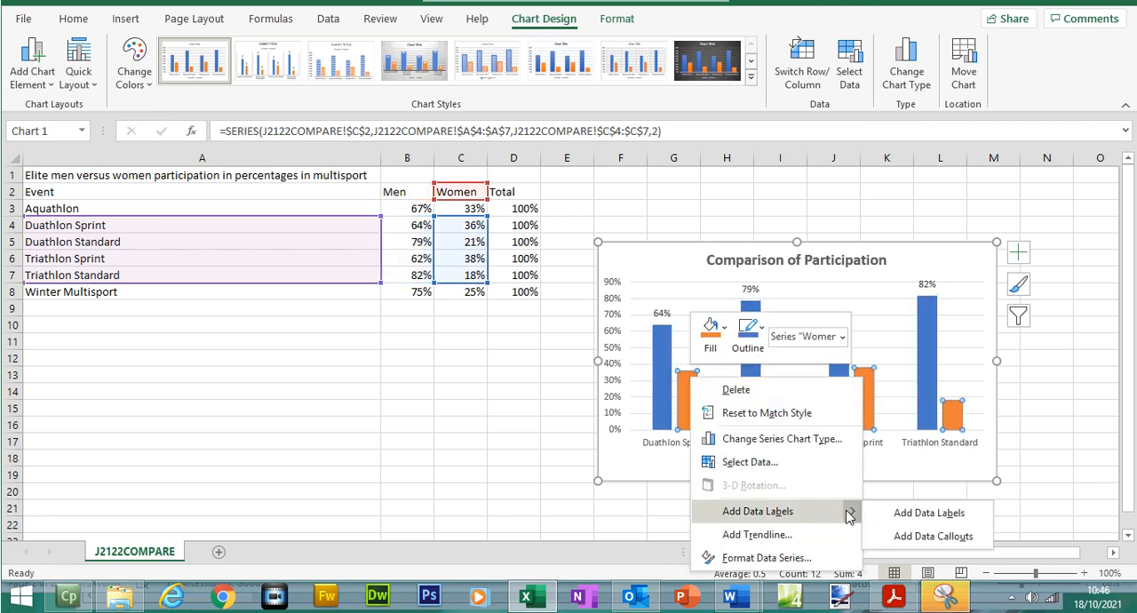
click(898, 515)
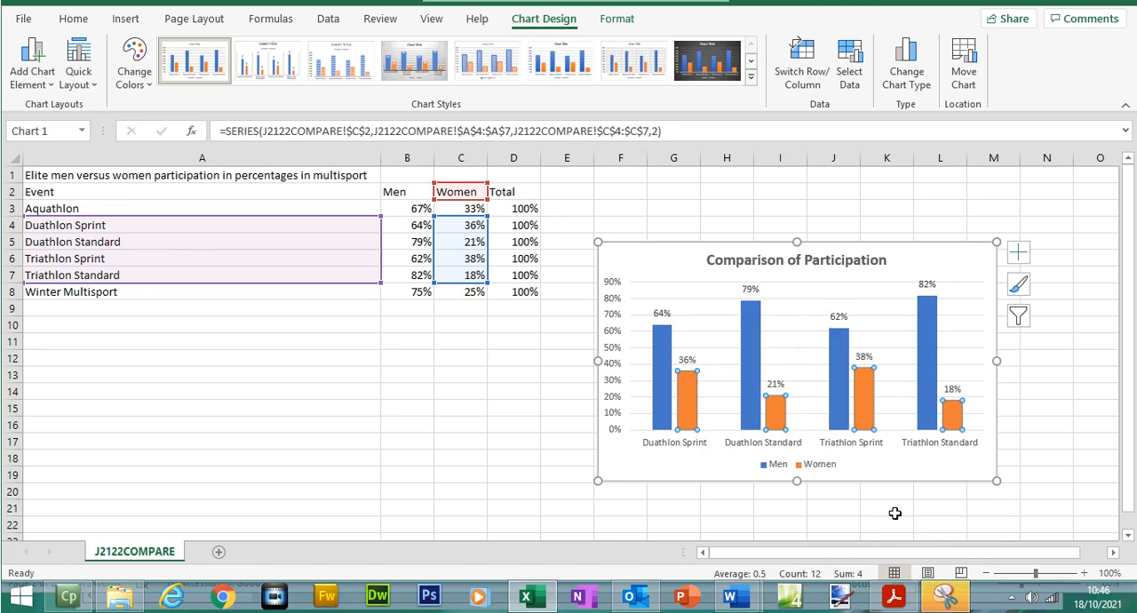
- Highlight question 14 in the exam paper and read question 15's minimum and maximum requirements for the value axis
click(895, 597)
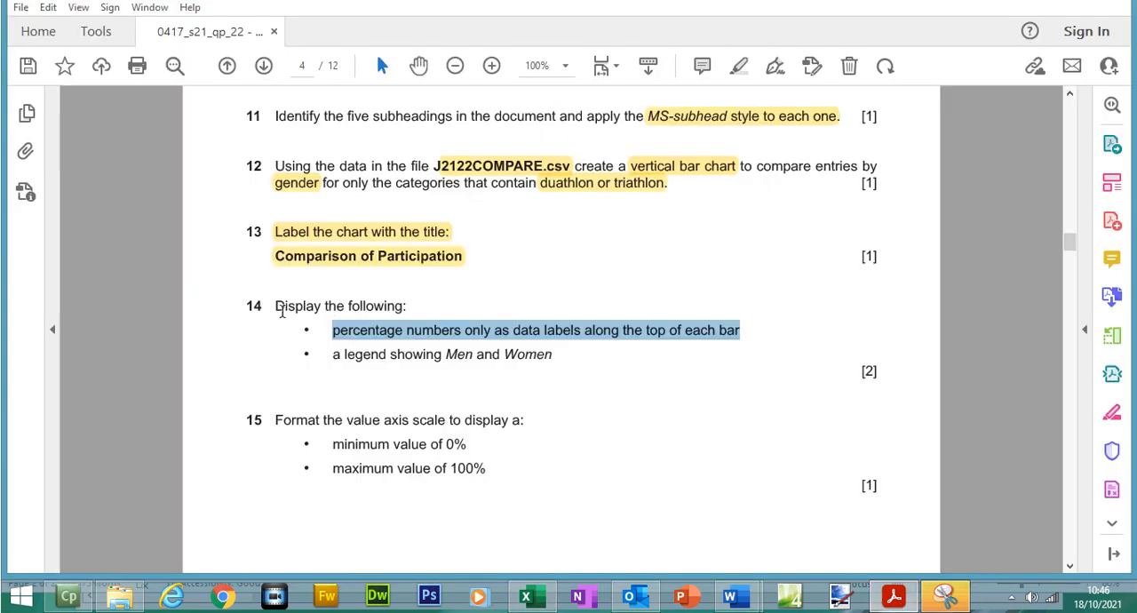
drag(271, 306, 553, 356)
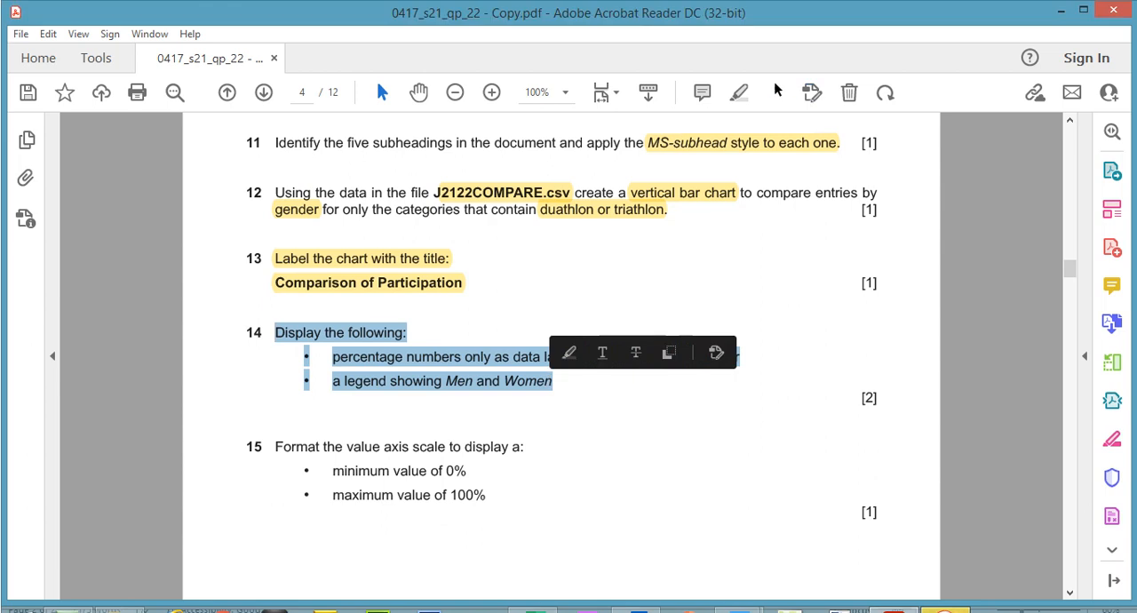
click(742, 96)
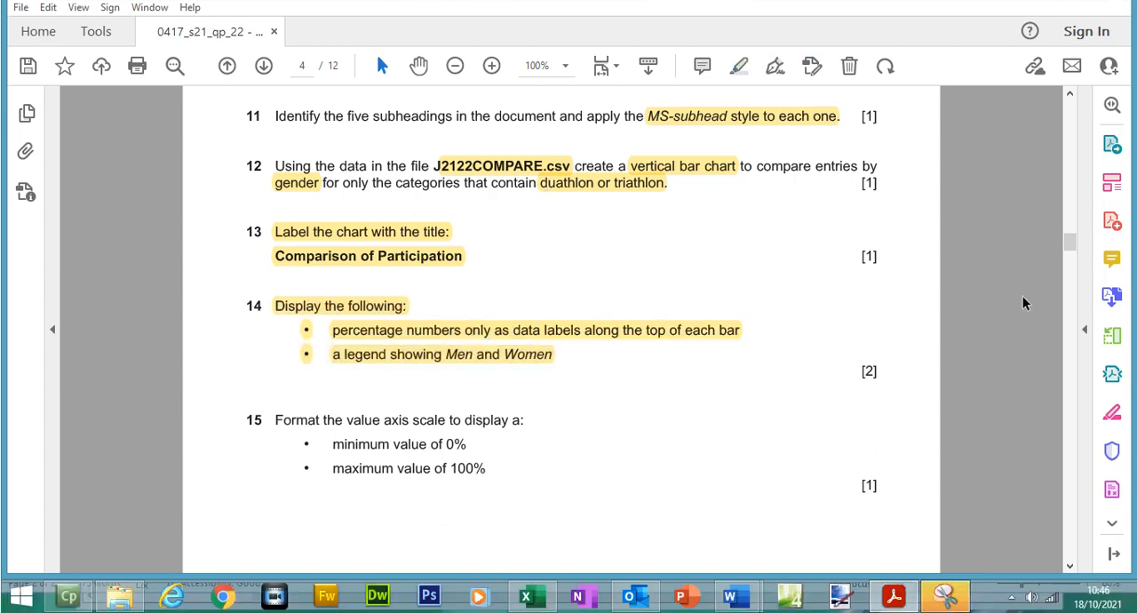
scroll(1071, 275, down, 2)
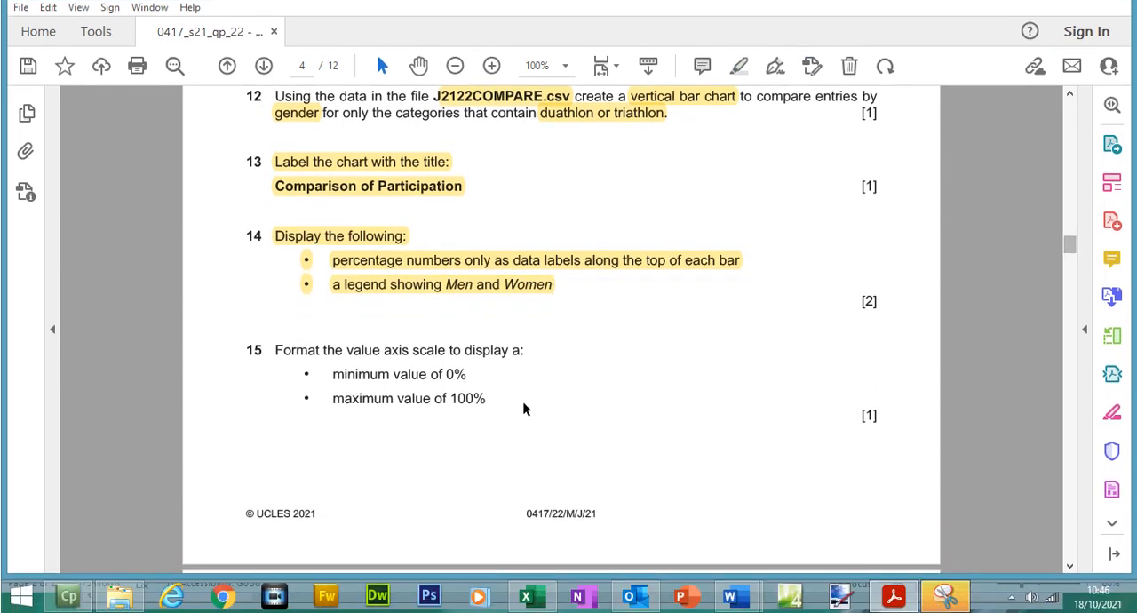
drag(329, 374, 455, 374)
drag(330, 399, 432, 399)
click(432, 399)
- Set the maximum of the Excel chart's value axis to 100% and move the chart just below the data, across columns B to H
click(538, 598)
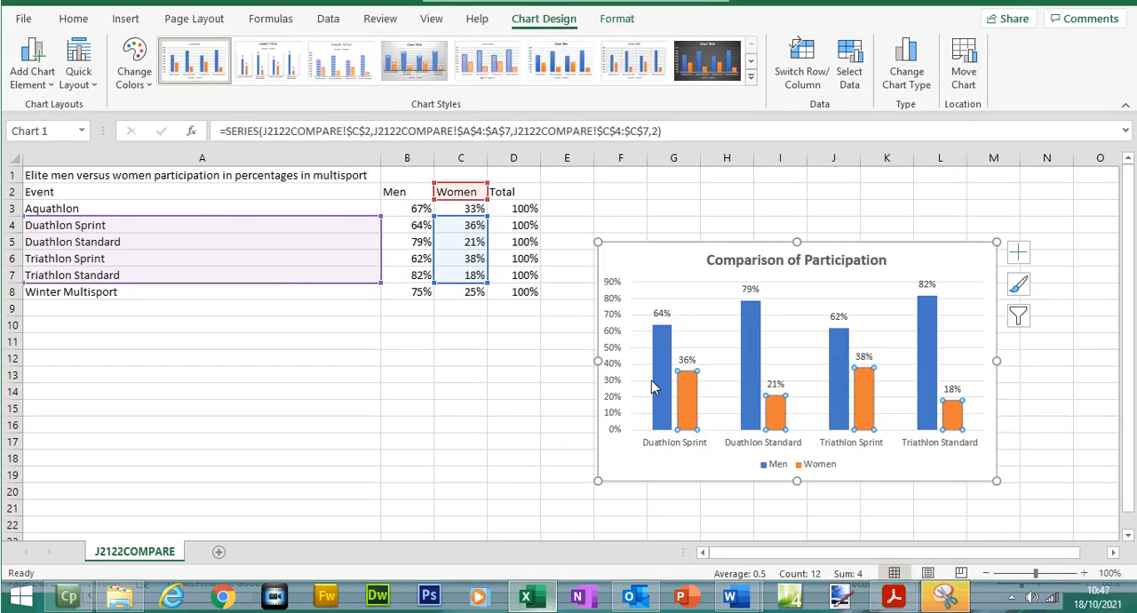
click(617, 296)
right_click(617, 297)
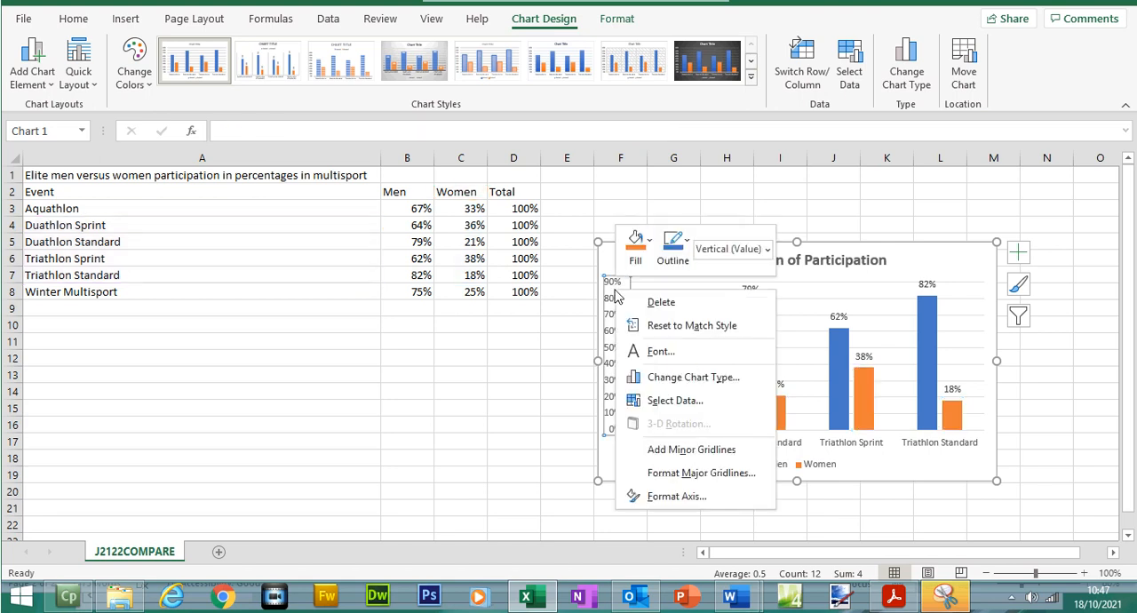
click(680, 498)
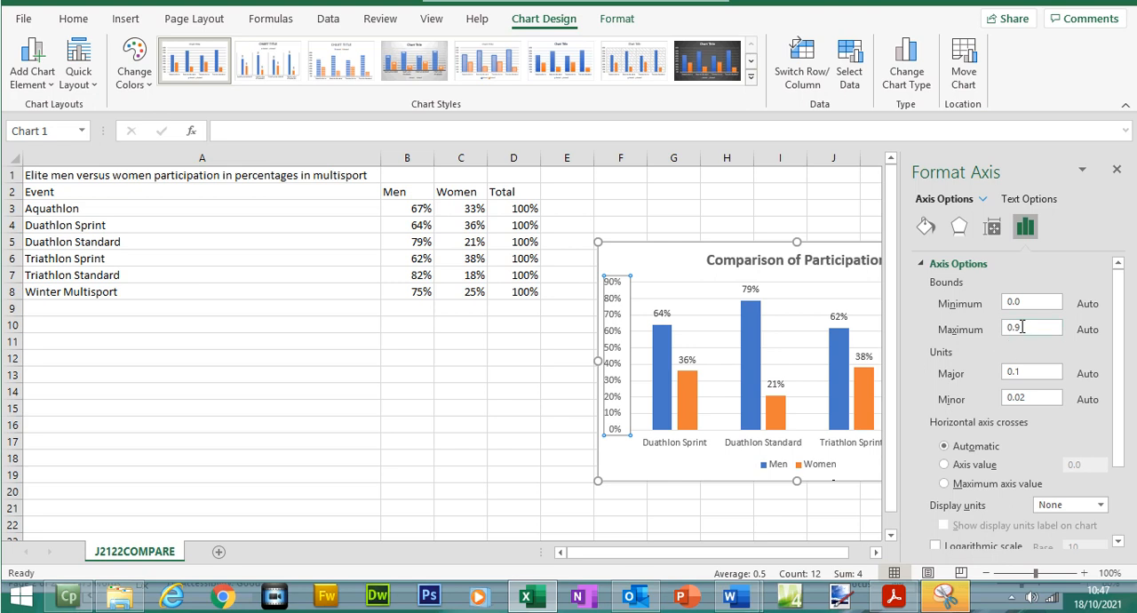
drag(1022, 327, 1010, 335)
click(689, 500)
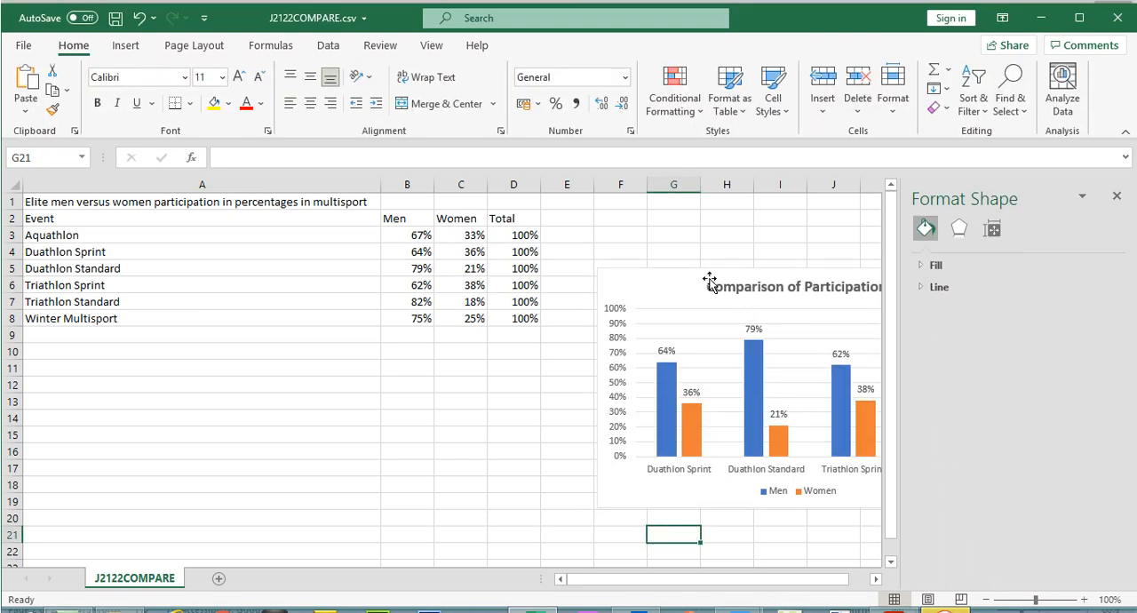
click(708, 248)
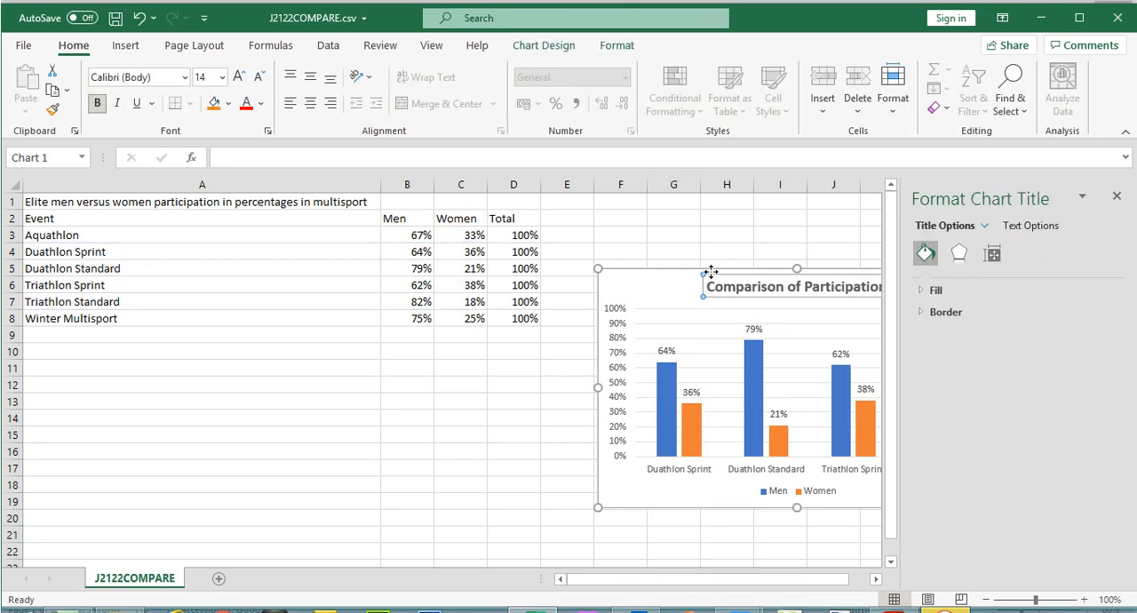
drag(711, 275, 526, 309)
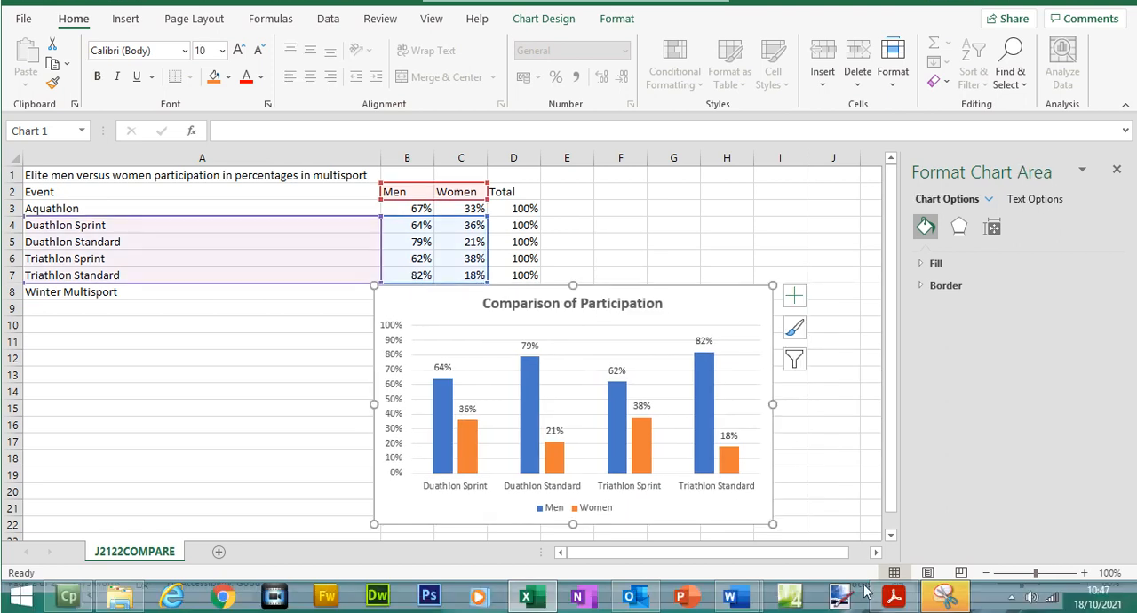
- Highlight question 15 in the exam paper and select the phrase "are more unpopular with women" in question 16
click(894, 596)
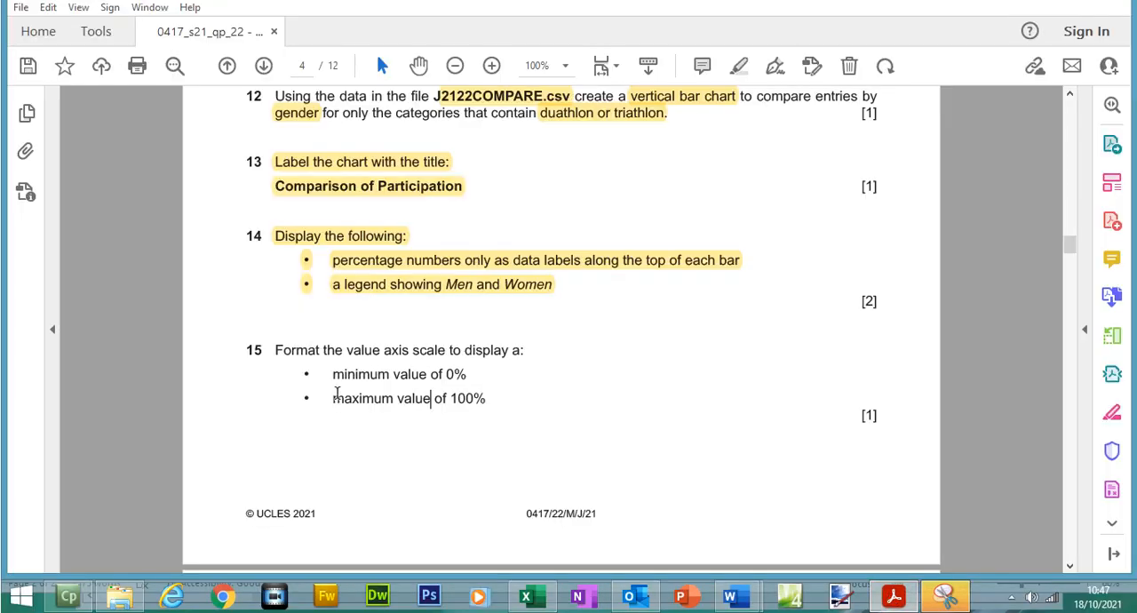
drag(269, 348, 493, 402)
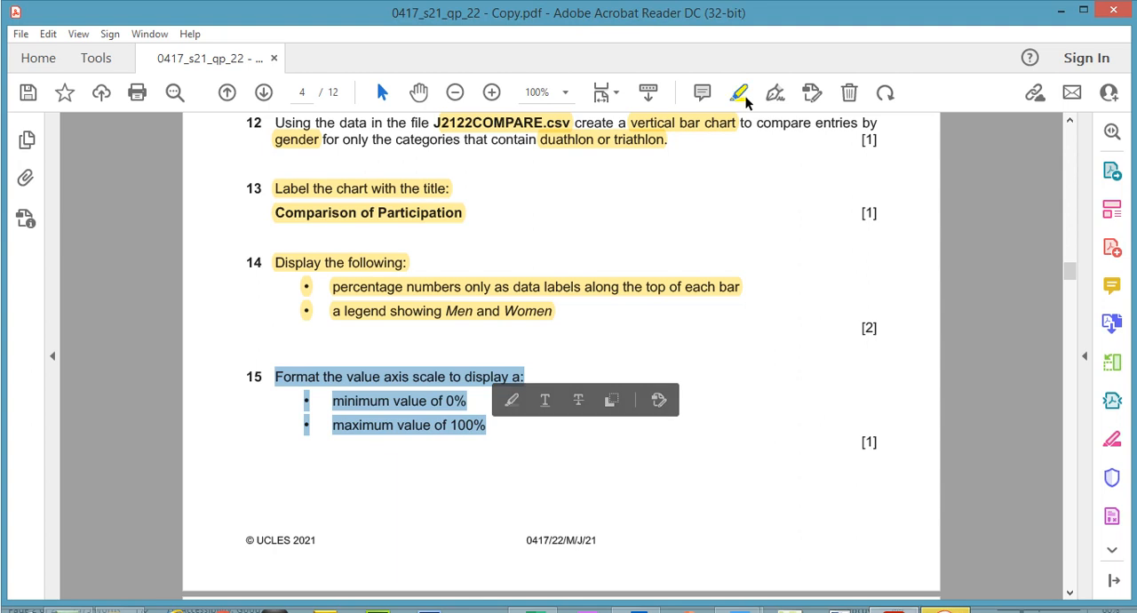
click(742, 98)
mouse_move(1072, 276)
mouse_down()
mouse_move(1078, 313)
mouse_move(1077, 297)
mouse_up()
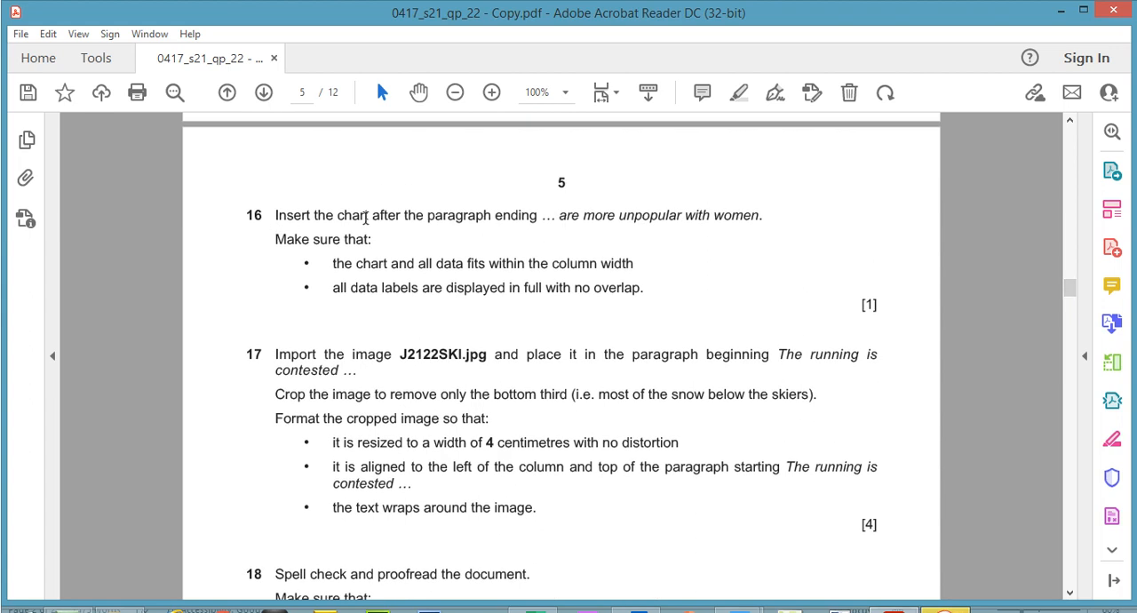
drag(560, 218, 734, 218)
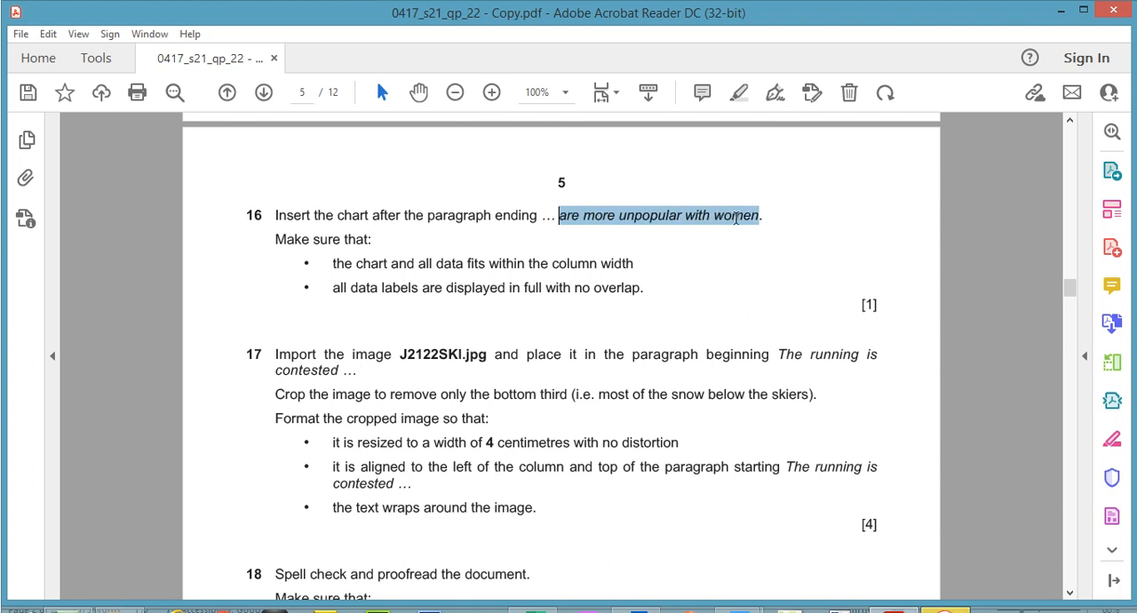
- Copy the phrase "are more unpopular with women" from question 16 and search MSREVIEW.docx in Word for it
right_click(736, 218)
click(772, 236)
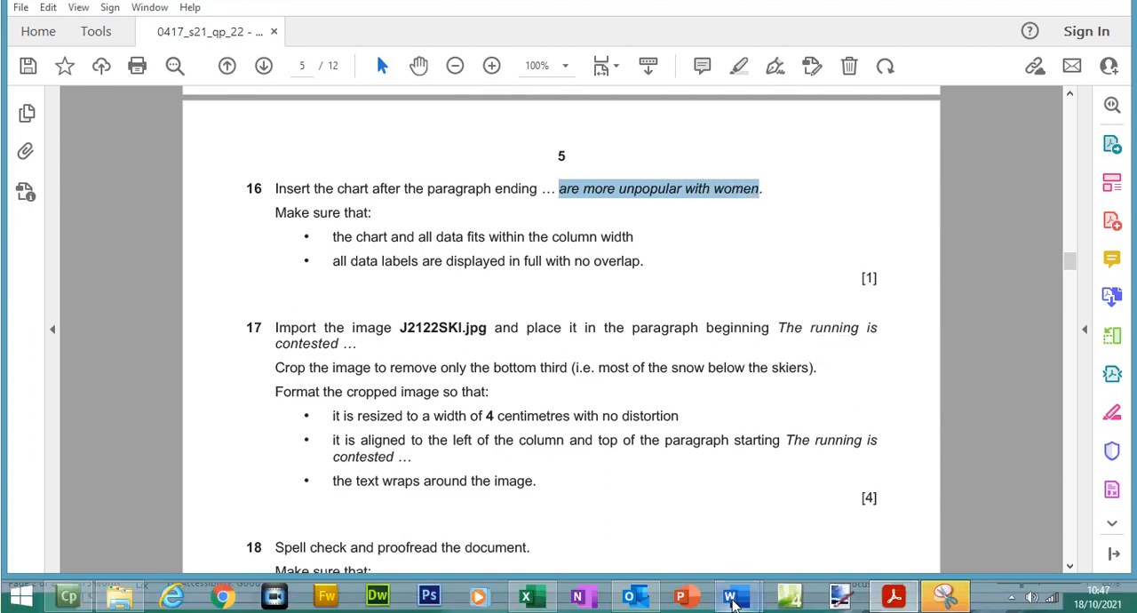
mouse_move(730, 603)
click(804, 511)
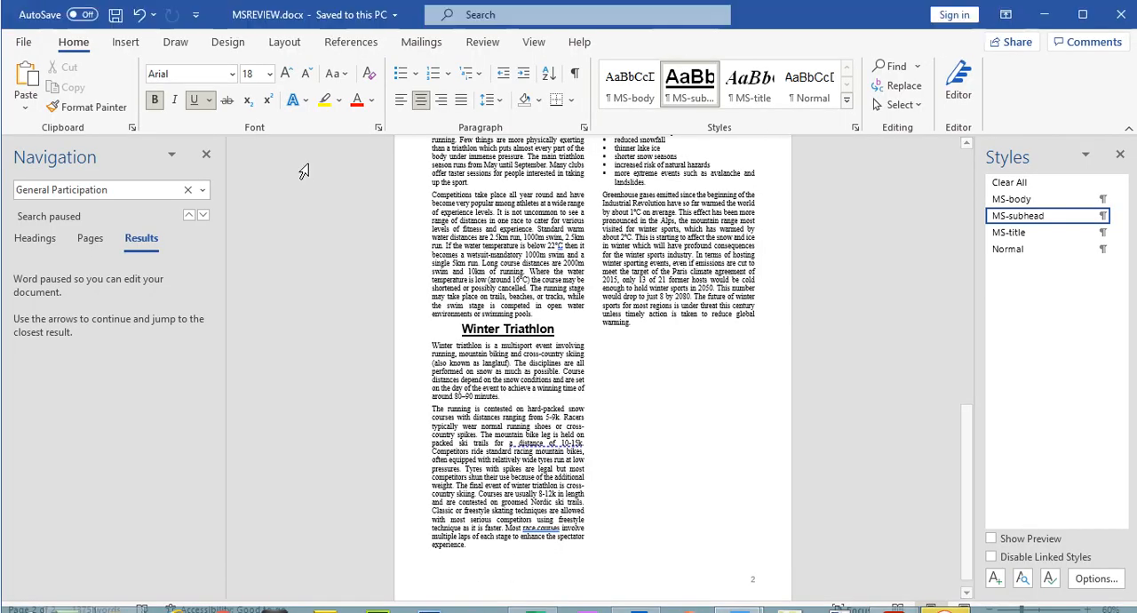
drag(16, 190, 147, 195)
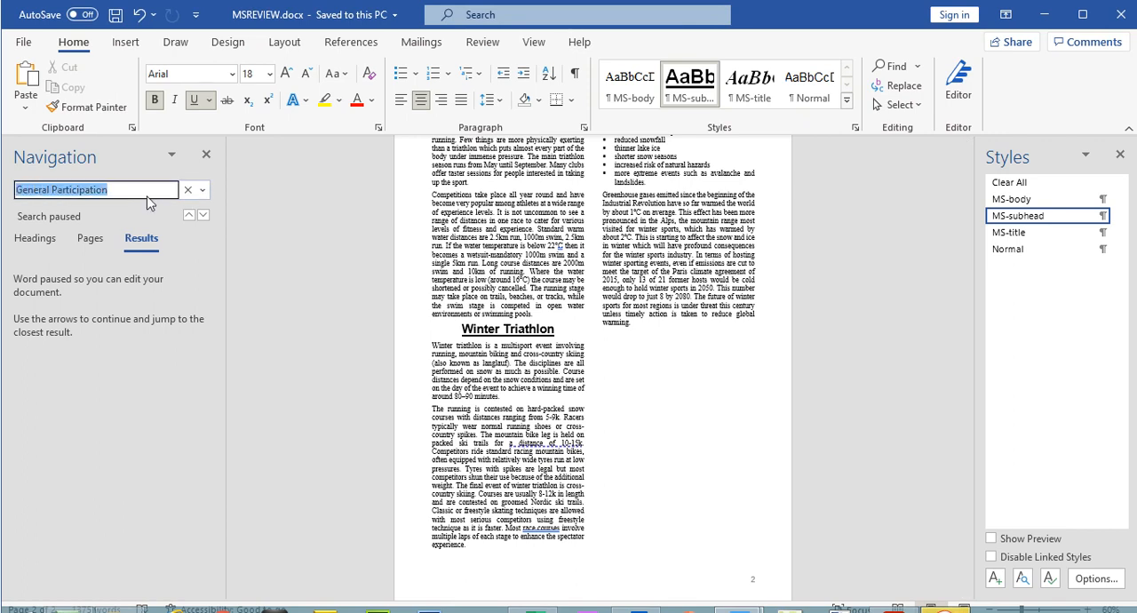
key(ctrl+v)
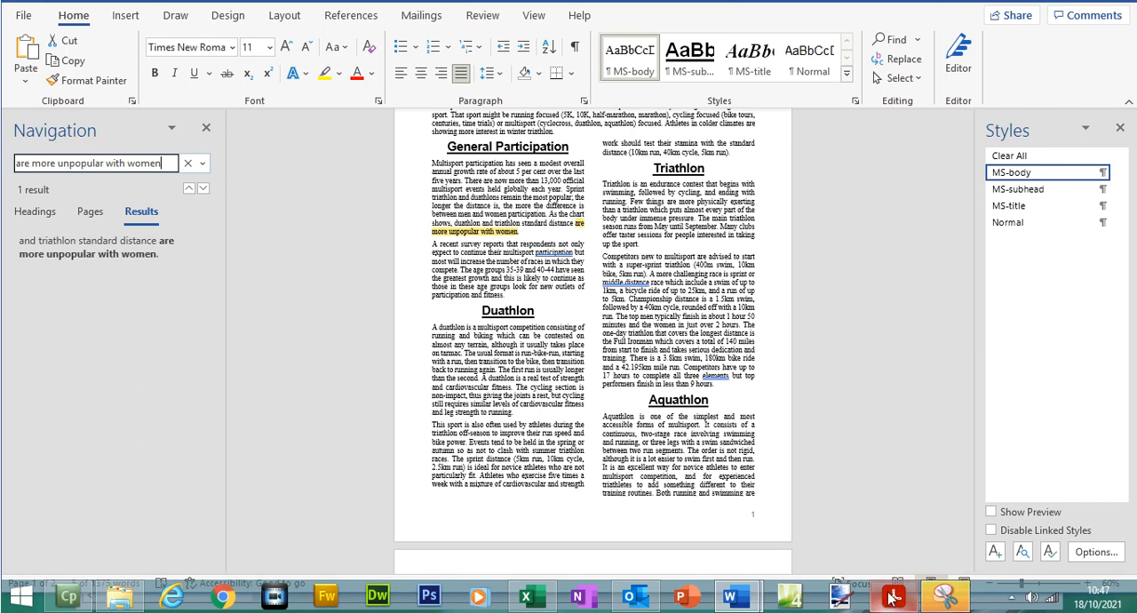
- Add an empty paragraph in MSREVIEW.docx after the General Participation paragraph ending "are more unpopular with women"
key(alt+Tab)
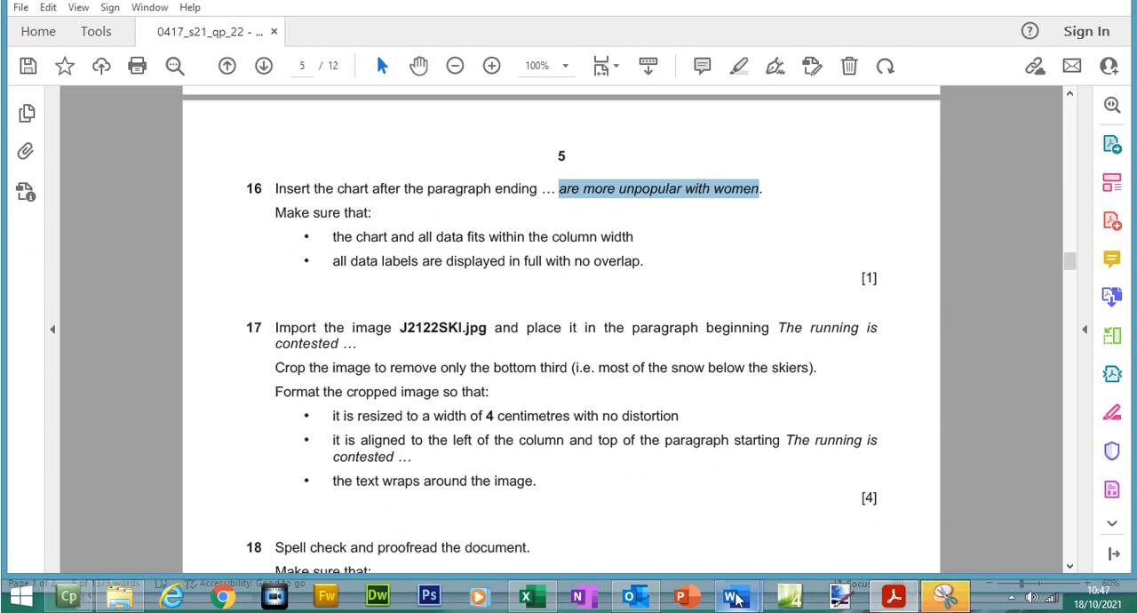
mouse_move(736, 600)
click(819, 515)
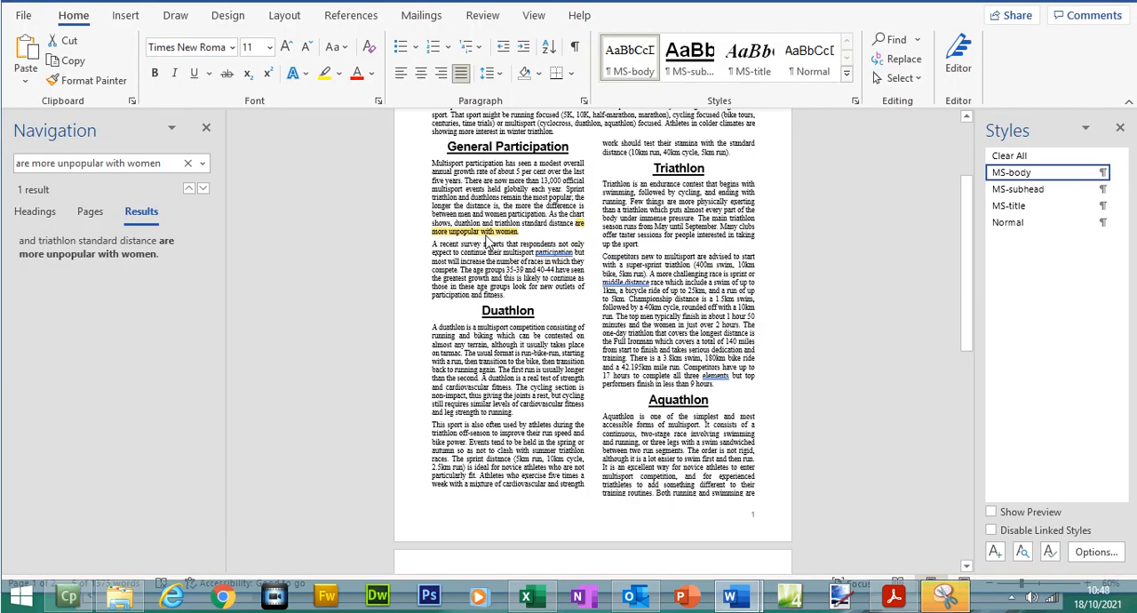
click(525, 233)
key(Return)
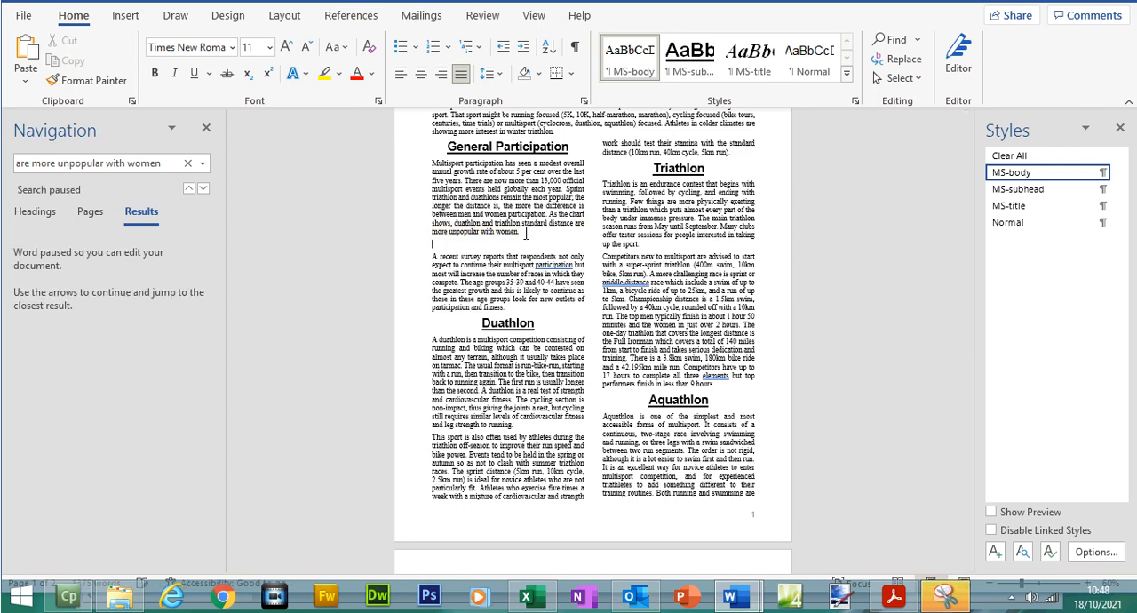
- Copy the Comparison of Participation chart in Excel and return to MSREVIEW.docx in Word
click(892, 597)
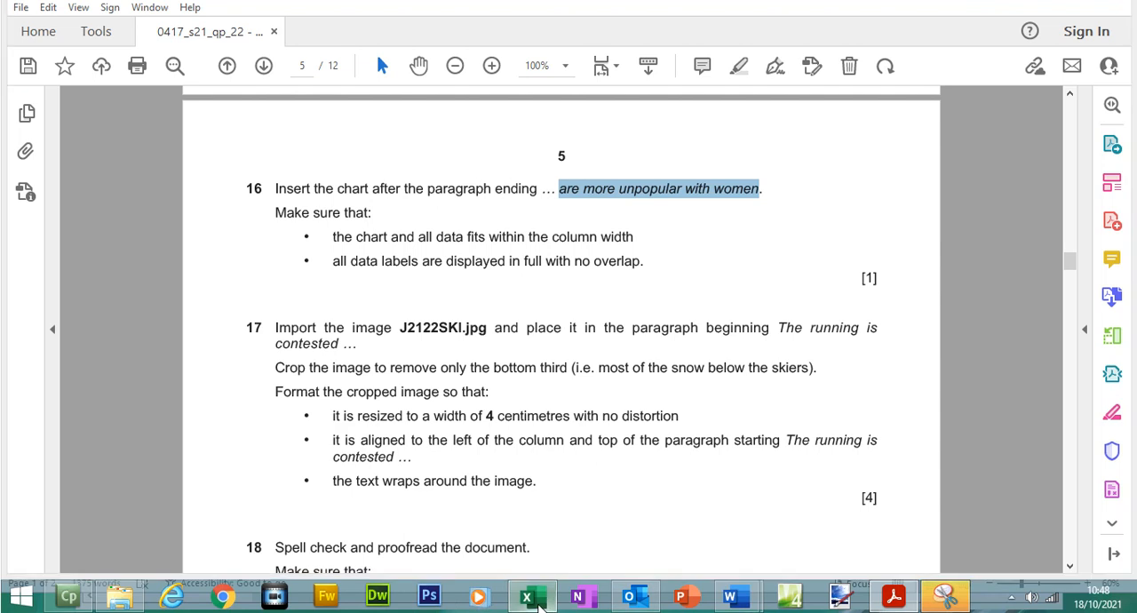
click(525, 597)
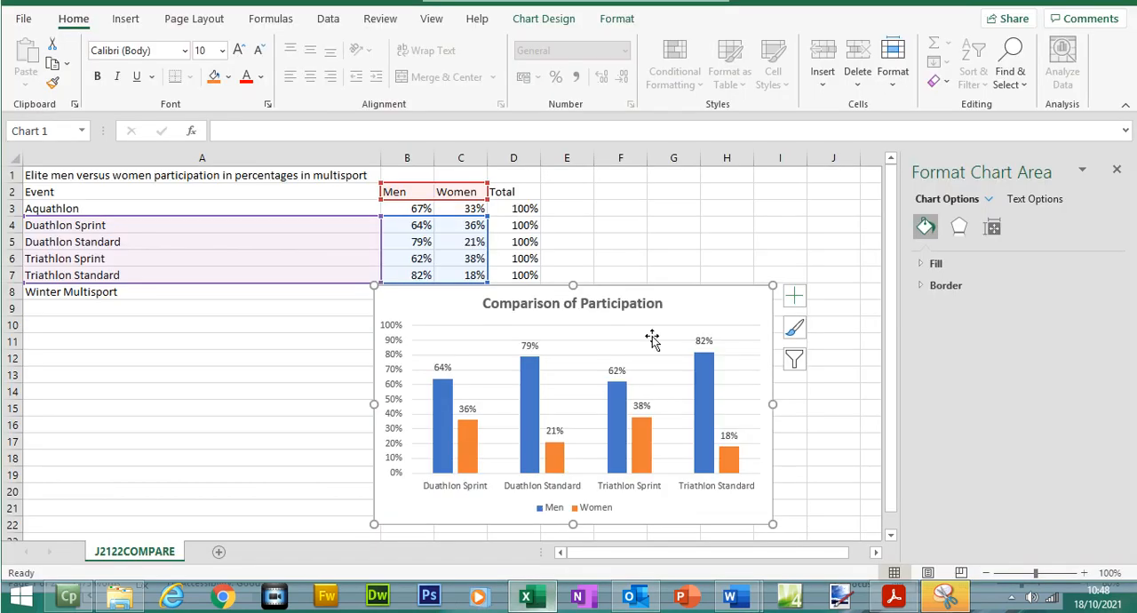
right_click(673, 293)
click(729, 145)
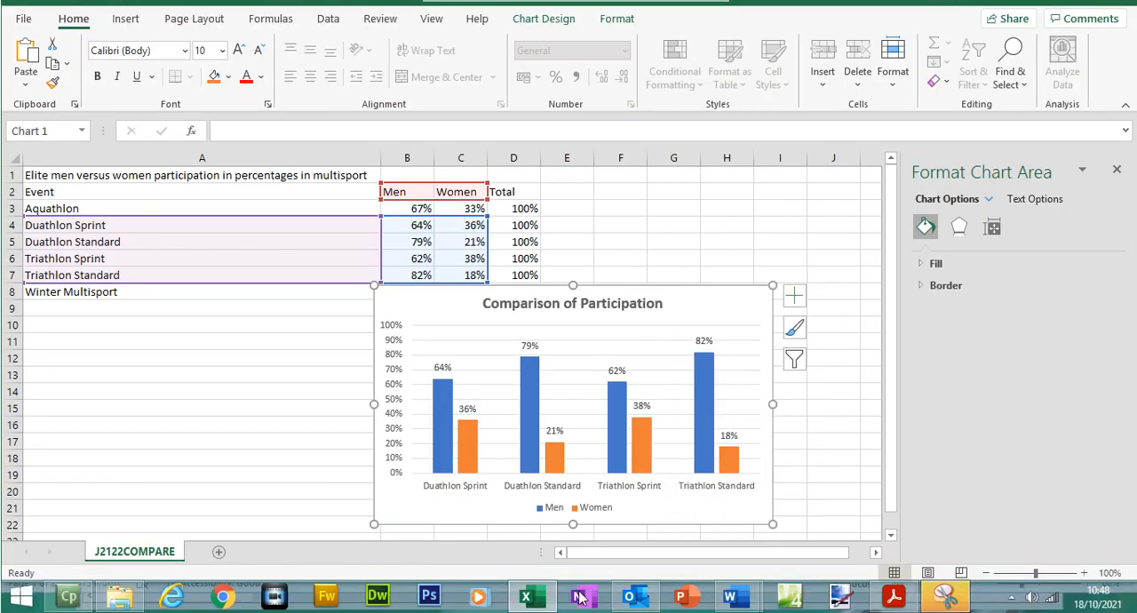
click(533, 597)
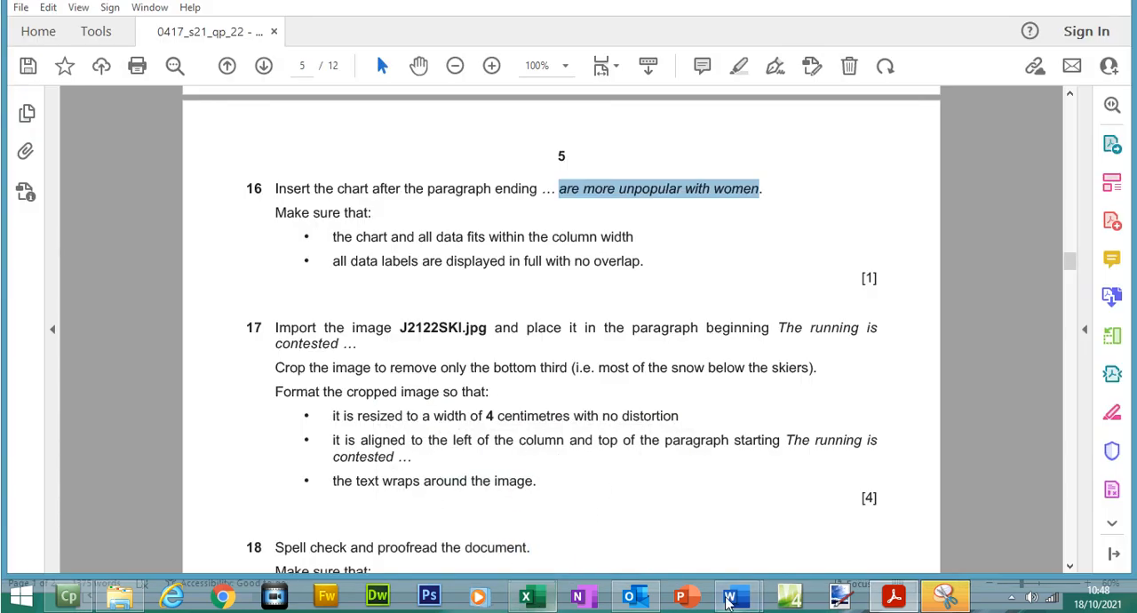
mouse_move(729, 602)
click(821, 538)
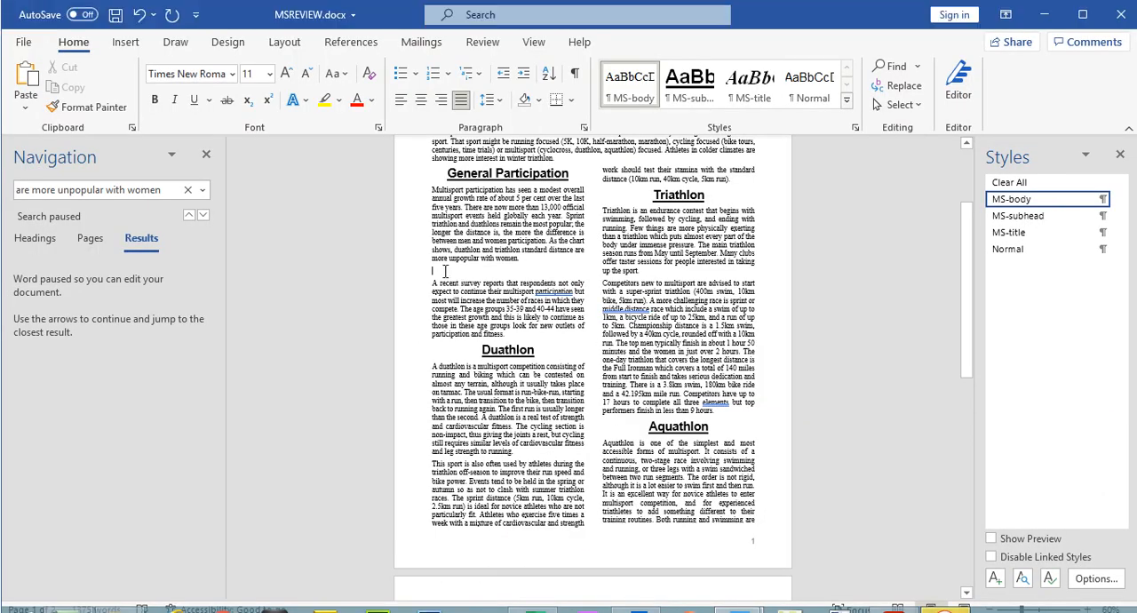
- Try to paste the chart as a picture into the empty paragraph, and undo the paste
right_click(446, 246)
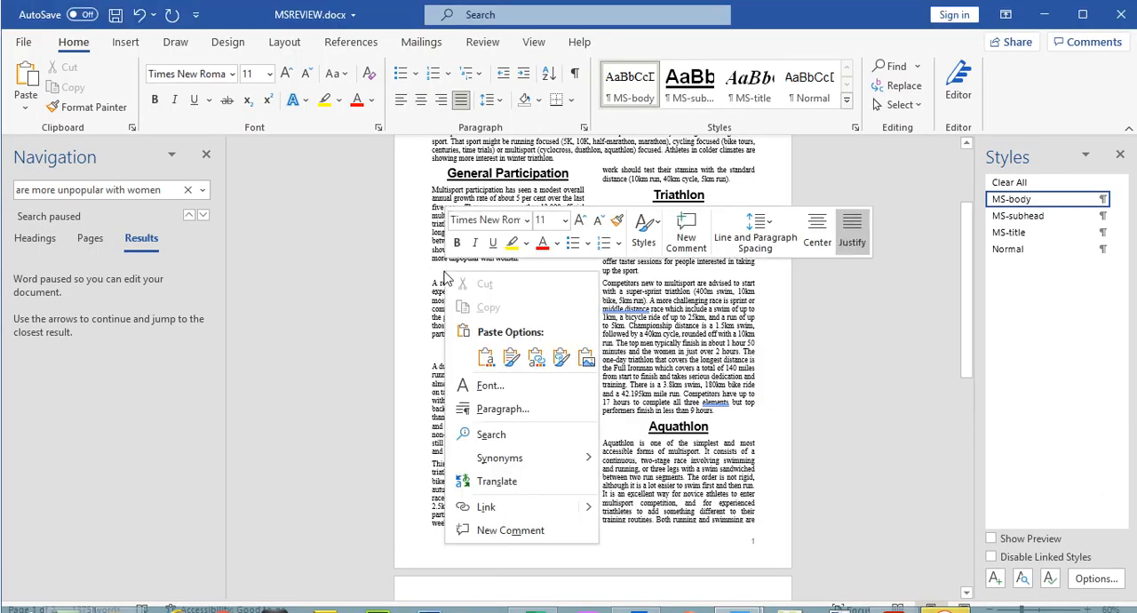
click(586, 356)
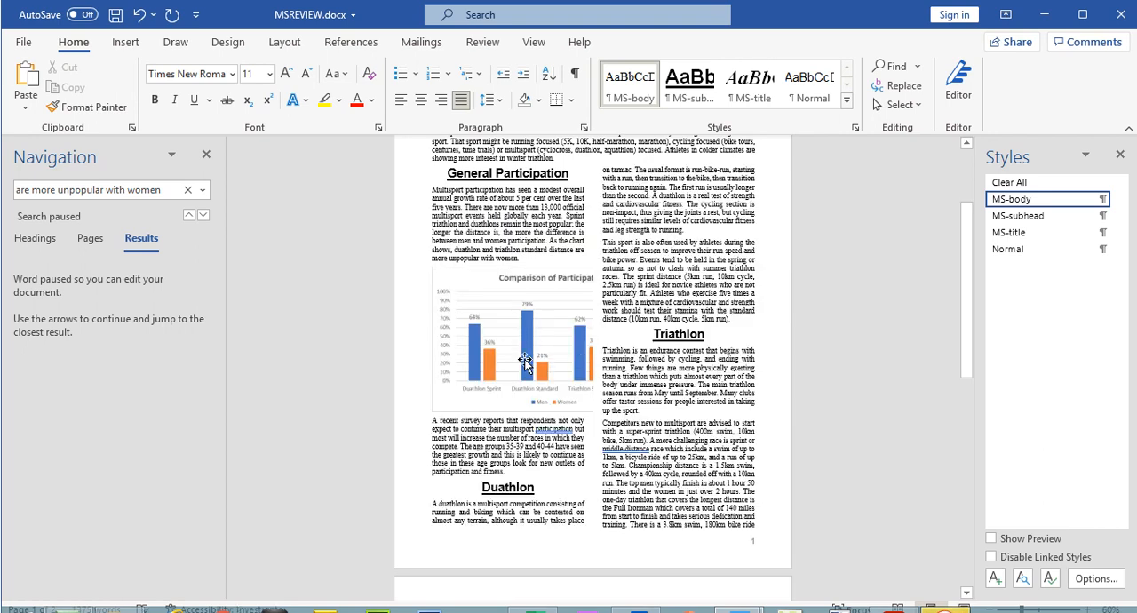
key(ctrl+z)
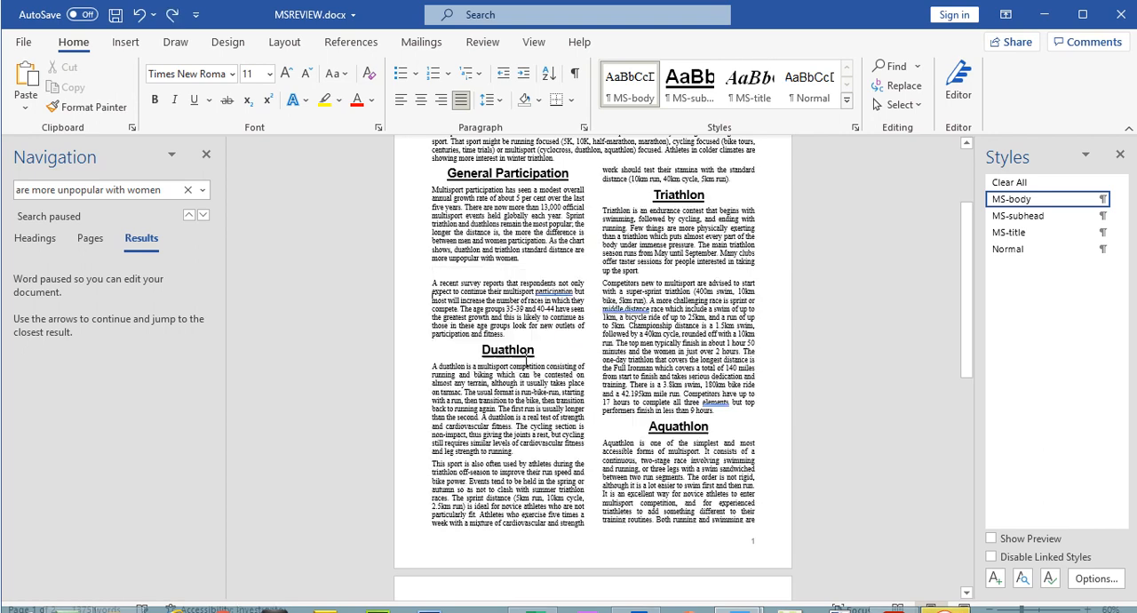
- Paste the chart into the empty paragraph with the destination theme and embedded workbook, and stretch its height so the data labels do not overlap
right_click(451, 271)
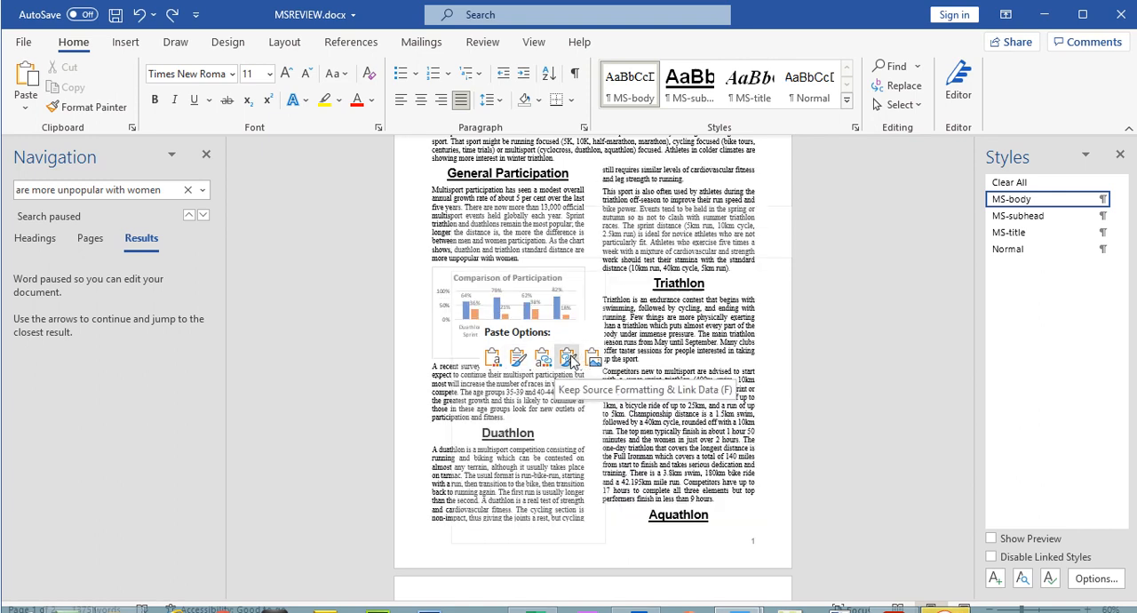
click(501, 362)
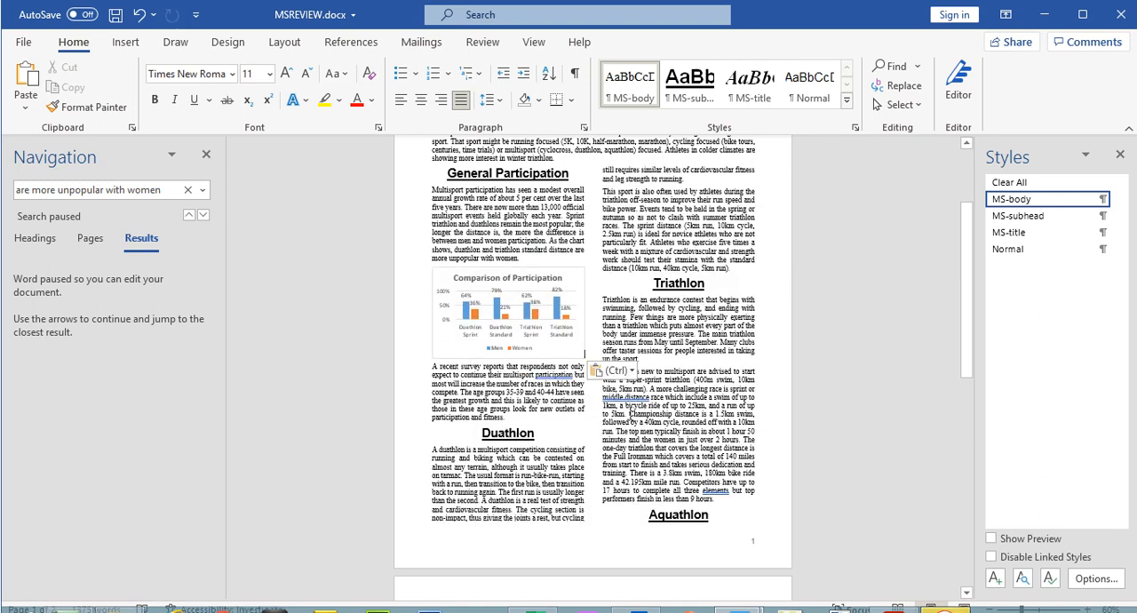
click(542, 354)
drag(508, 359, 509, 408)
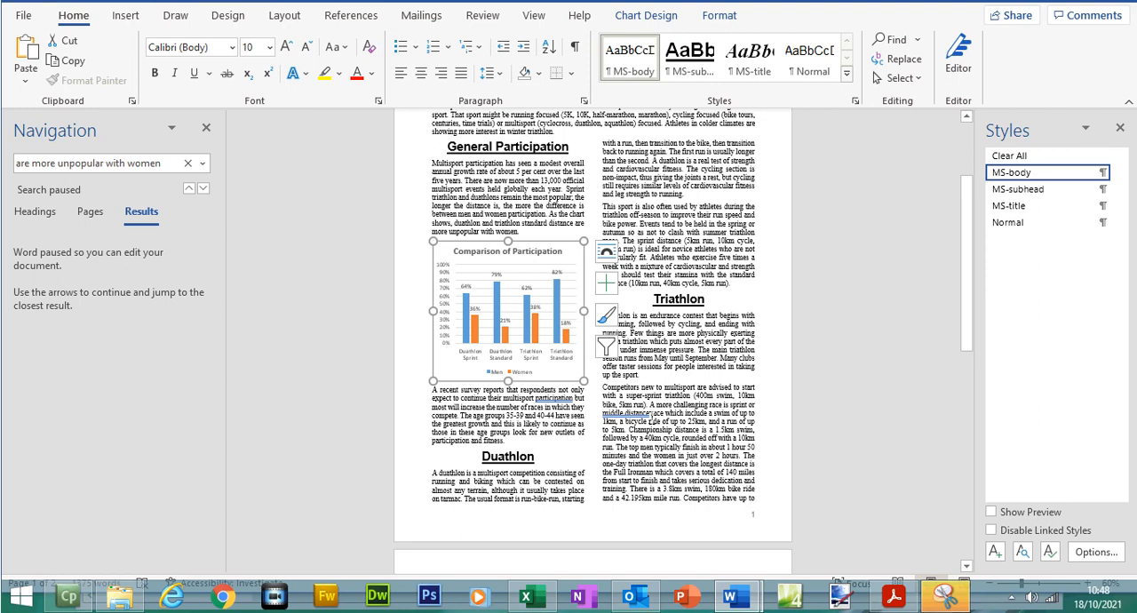
click(652, 418)
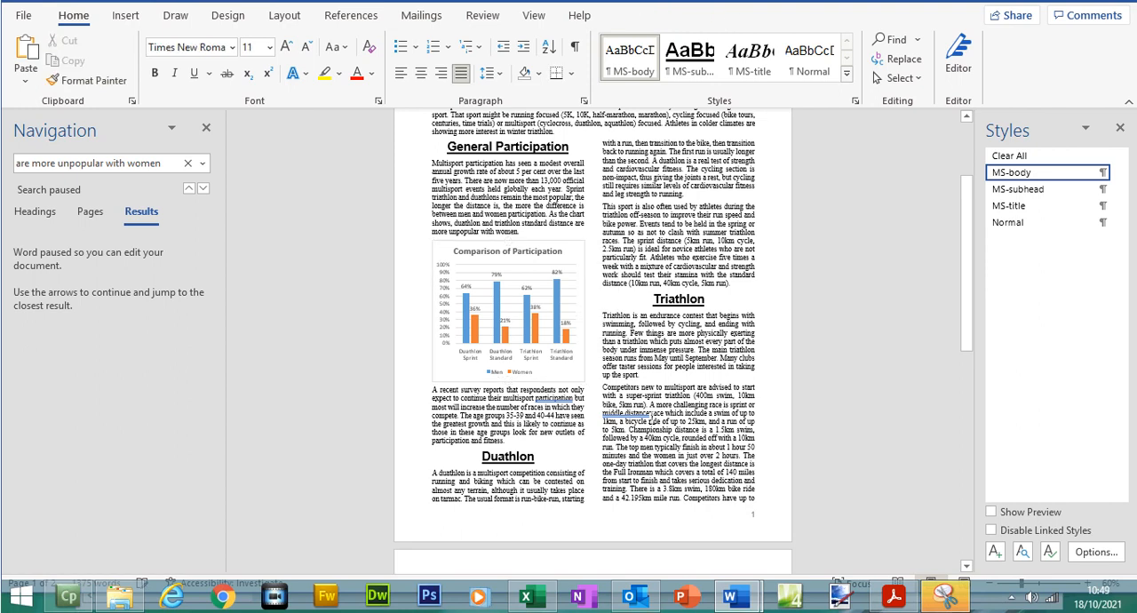
- Highlight question 16 with both its bullet points in the exam paper
click(894, 595)
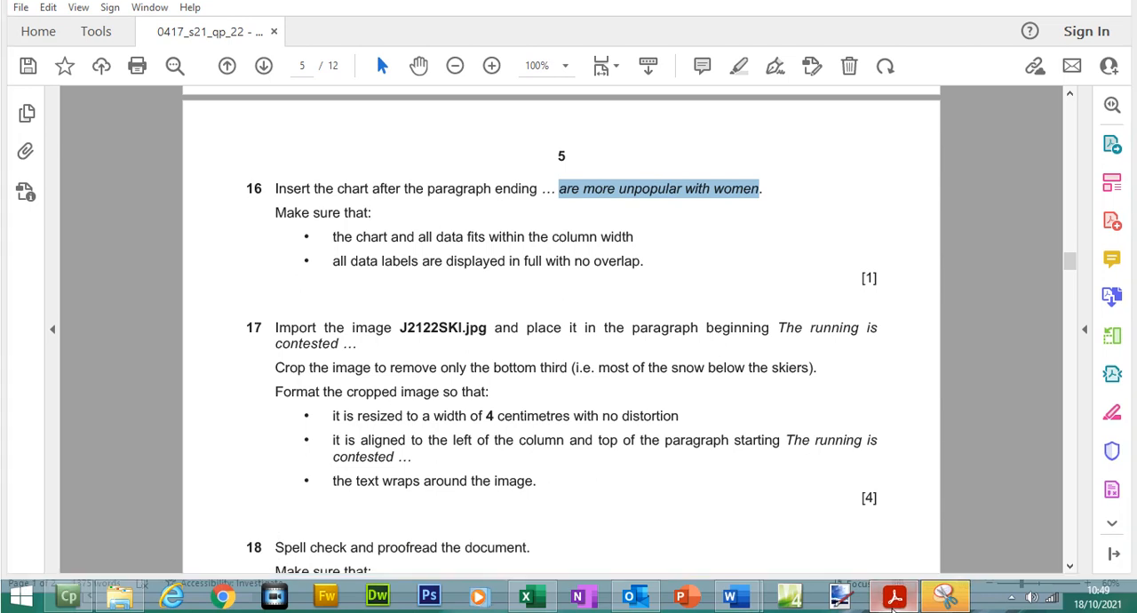
click(894, 597)
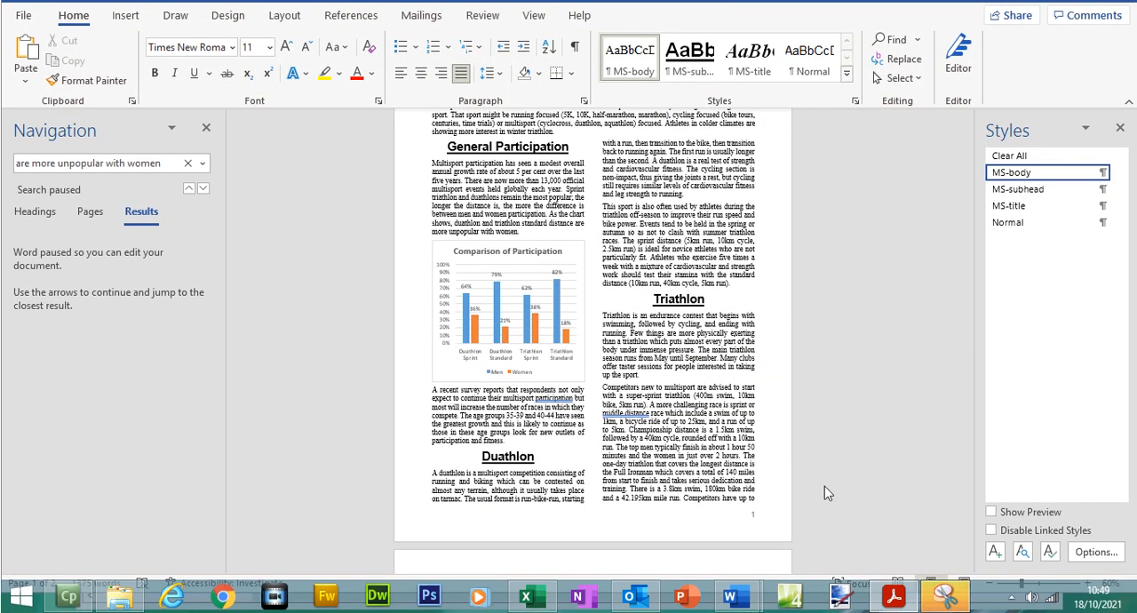
click(894, 596)
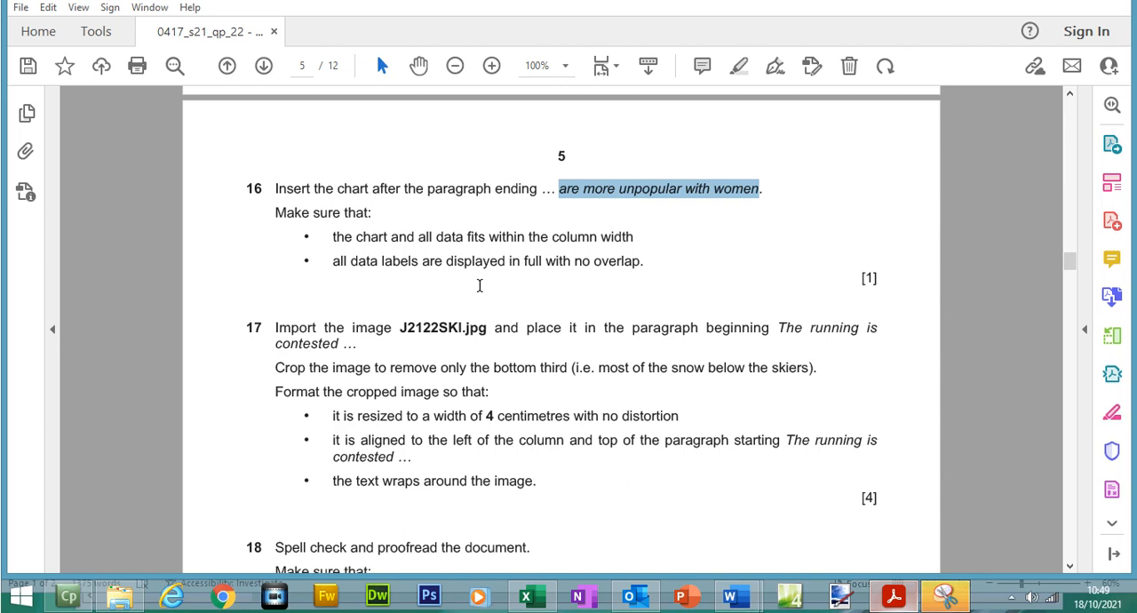
drag(275, 189, 660, 248)
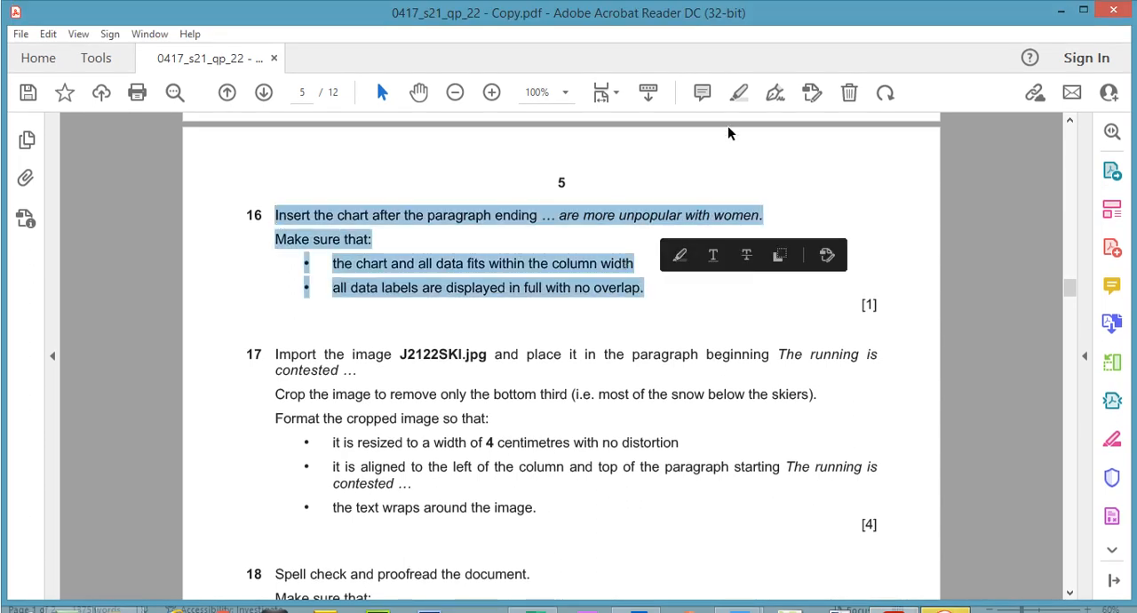
click(679, 255)
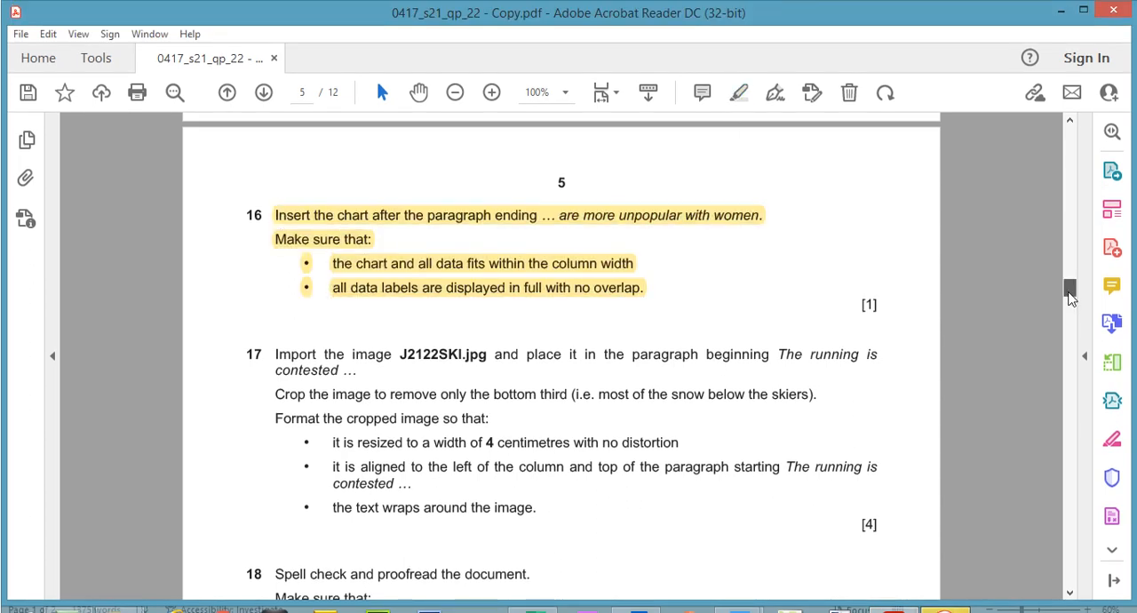
- Copy the paragraph's opening words from question 17 of the exam paper and search MSREVIEW.docx in Word for "The running is"
scroll(1071, 297, down, 3)
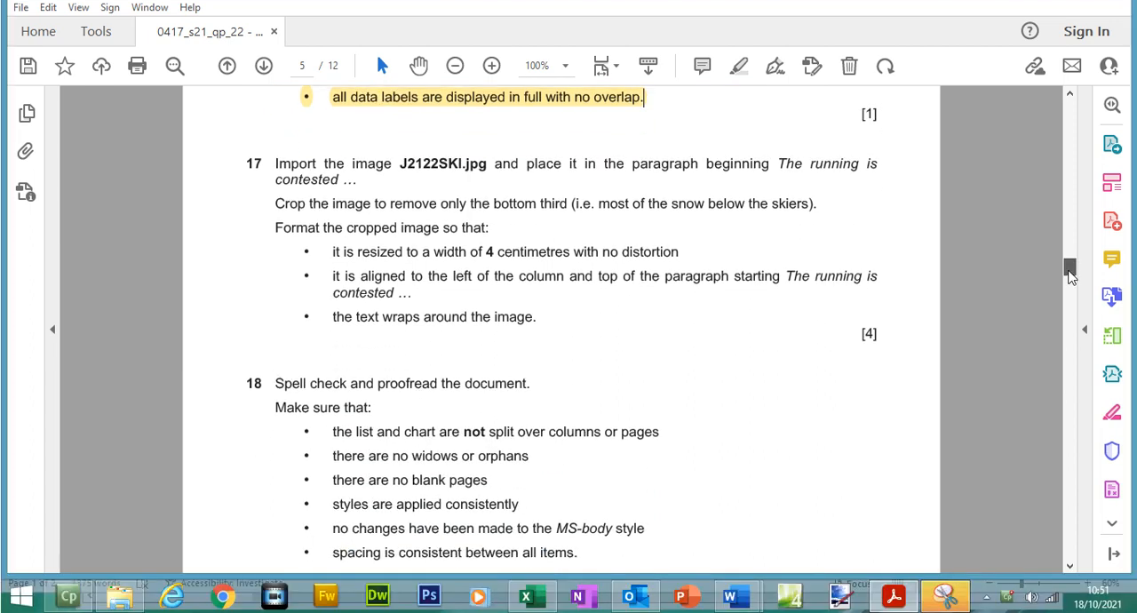
scroll(1071, 276, down, 1)
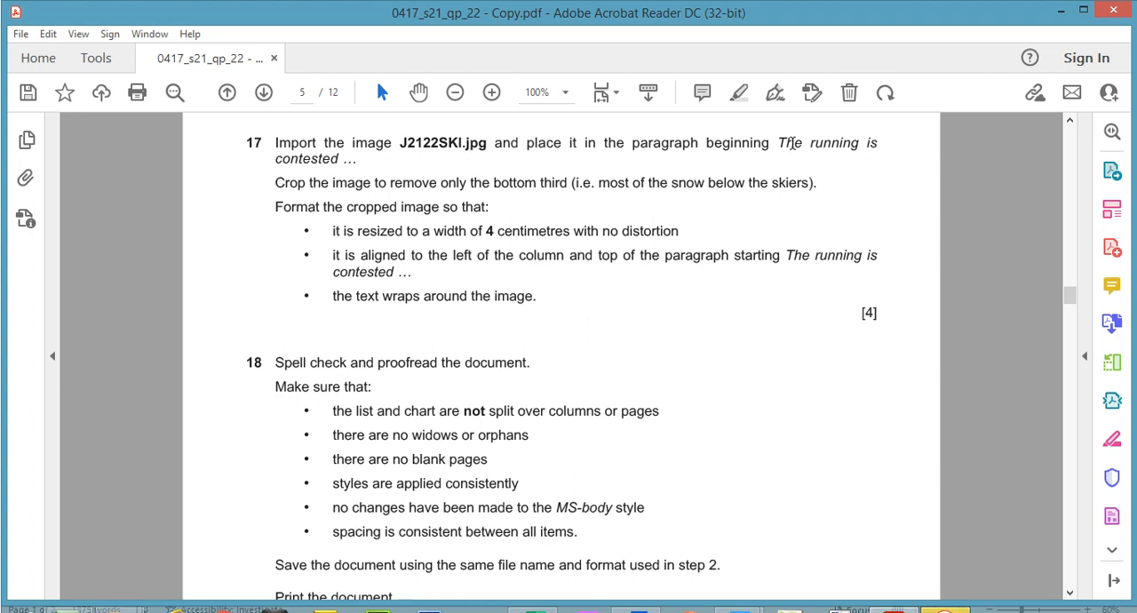
drag(780, 143, 338, 158)
right_click(337, 158)
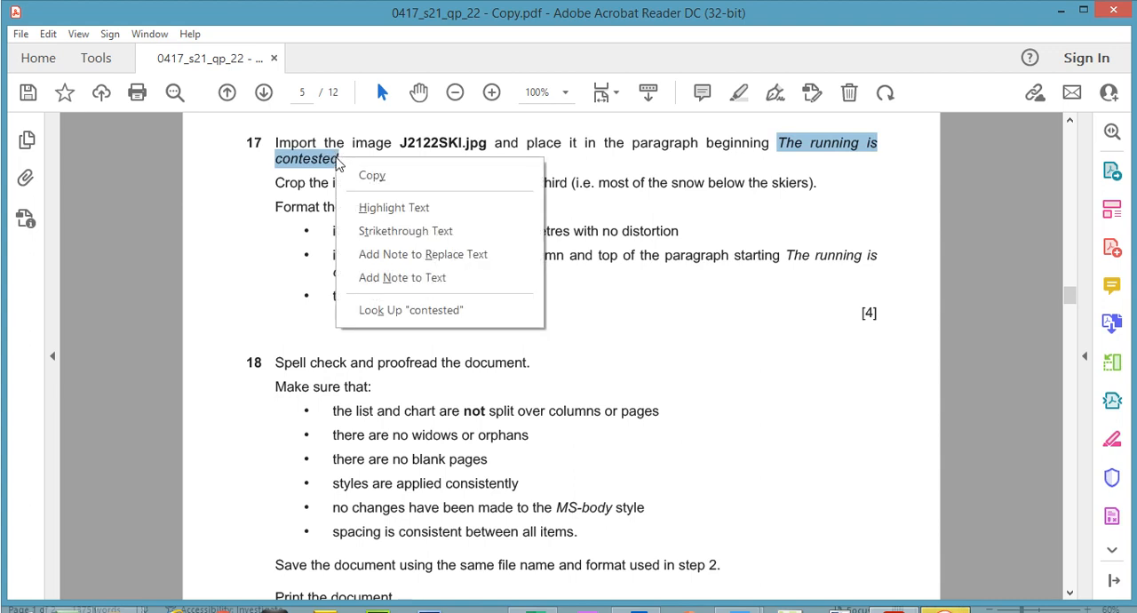
click(383, 175)
mouse_move(734, 603)
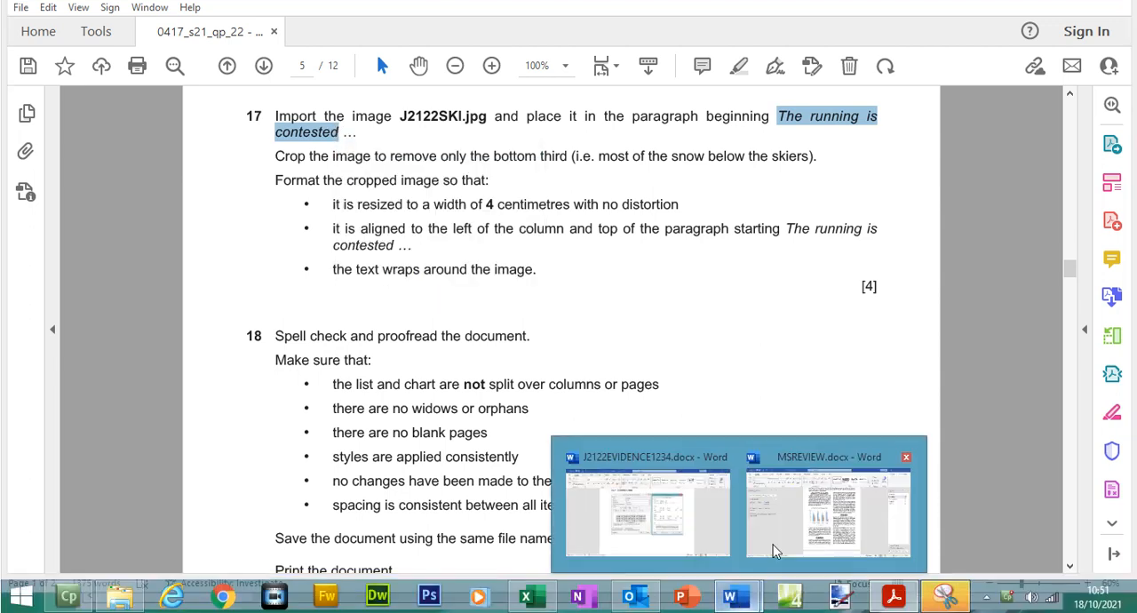
click(822, 506)
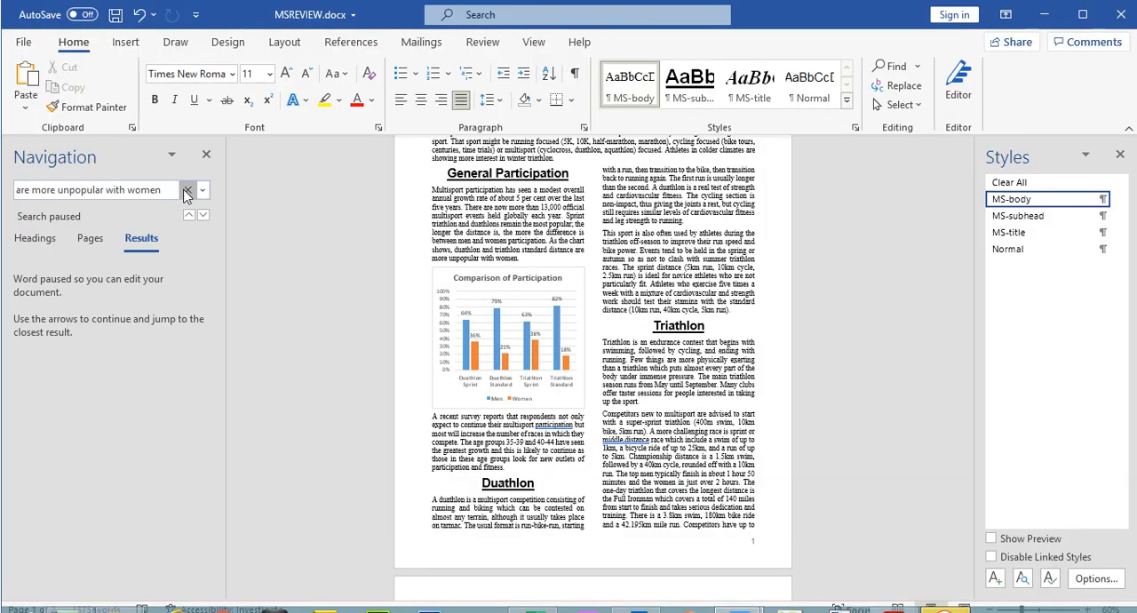
click(188, 192)
click(118, 190)
key(ctrl+v)
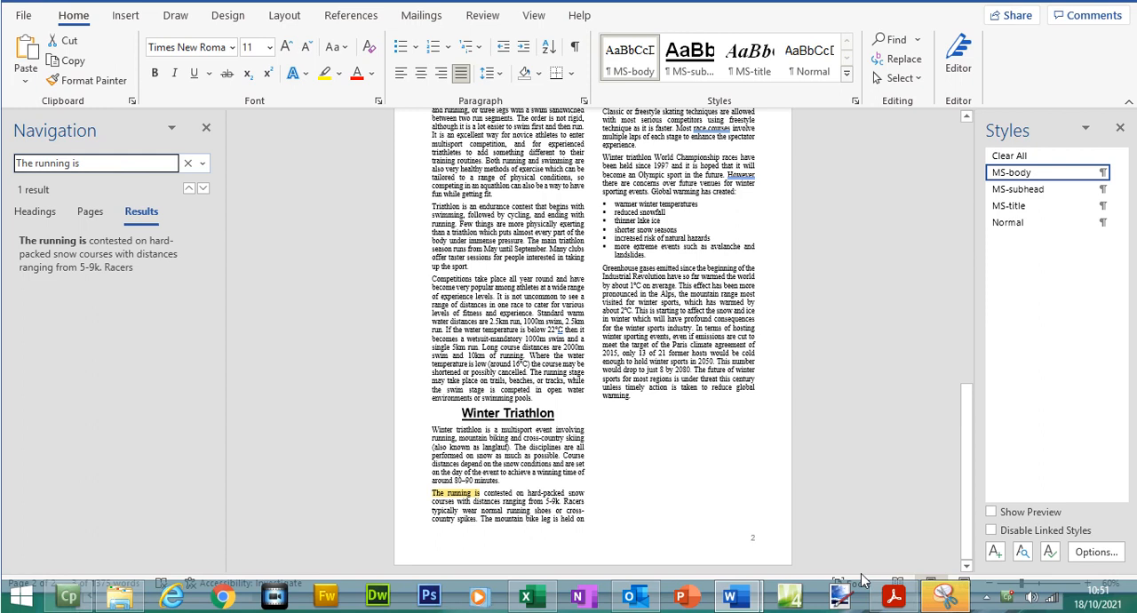
- Insert the image J2122SKI.jpg at the start of the paragraph beginning "The running is contested" in MSREVIEW.docx
click(897, 598)
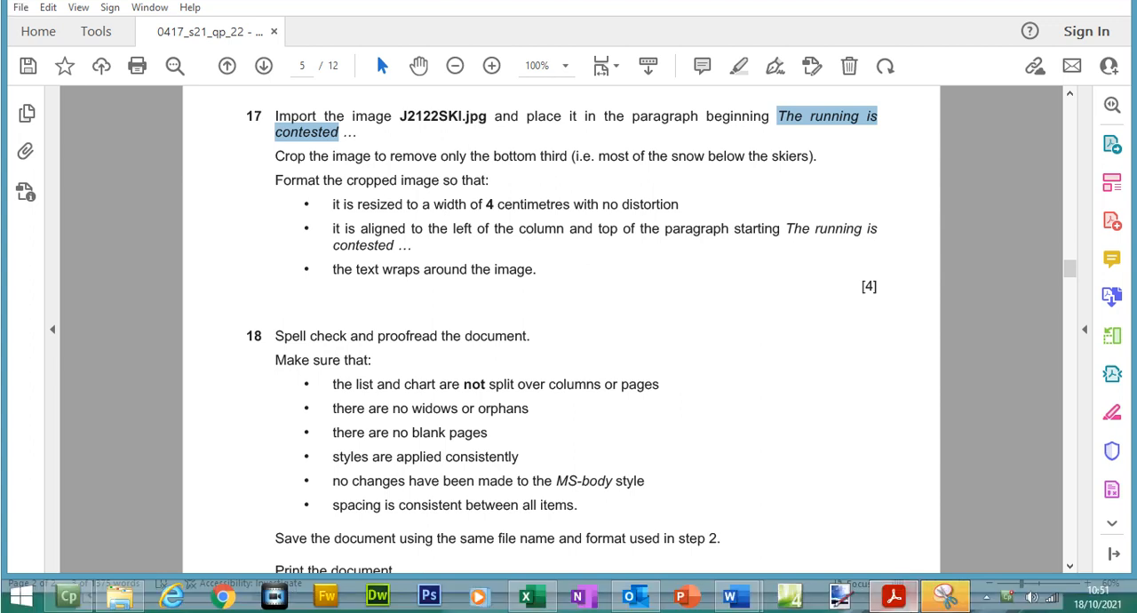
click(896, 596)
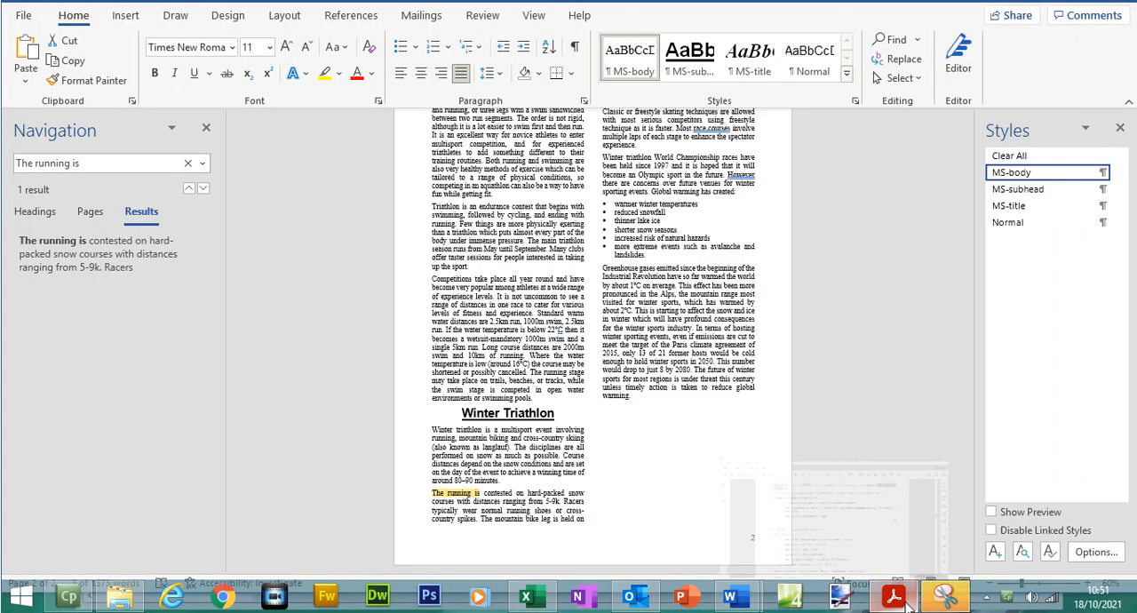
click(434, 493)
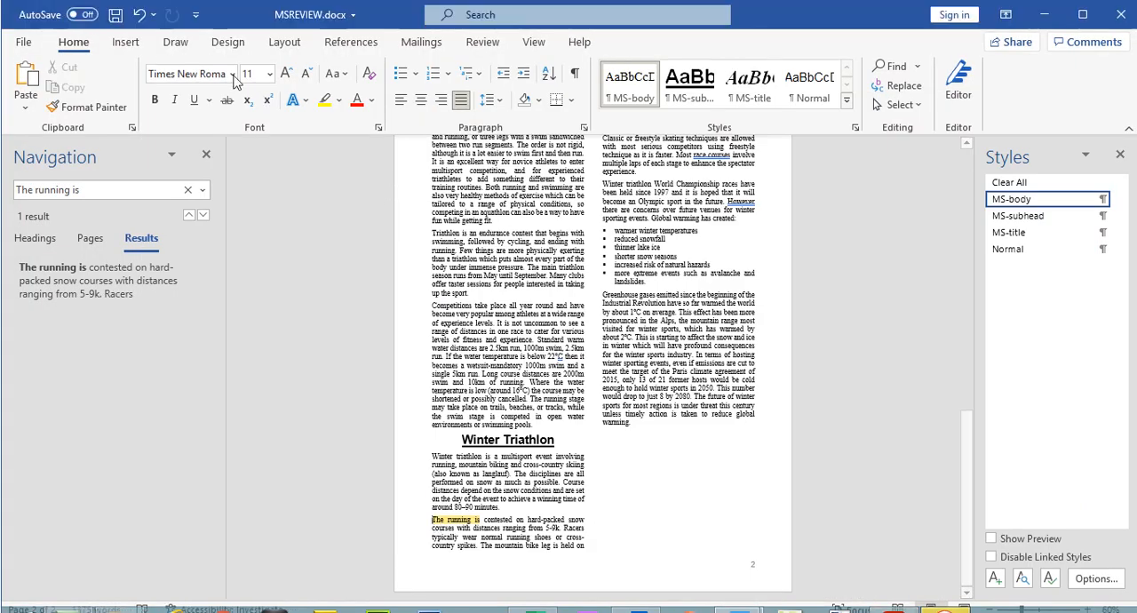
click(125, 15)
click(171, 89)
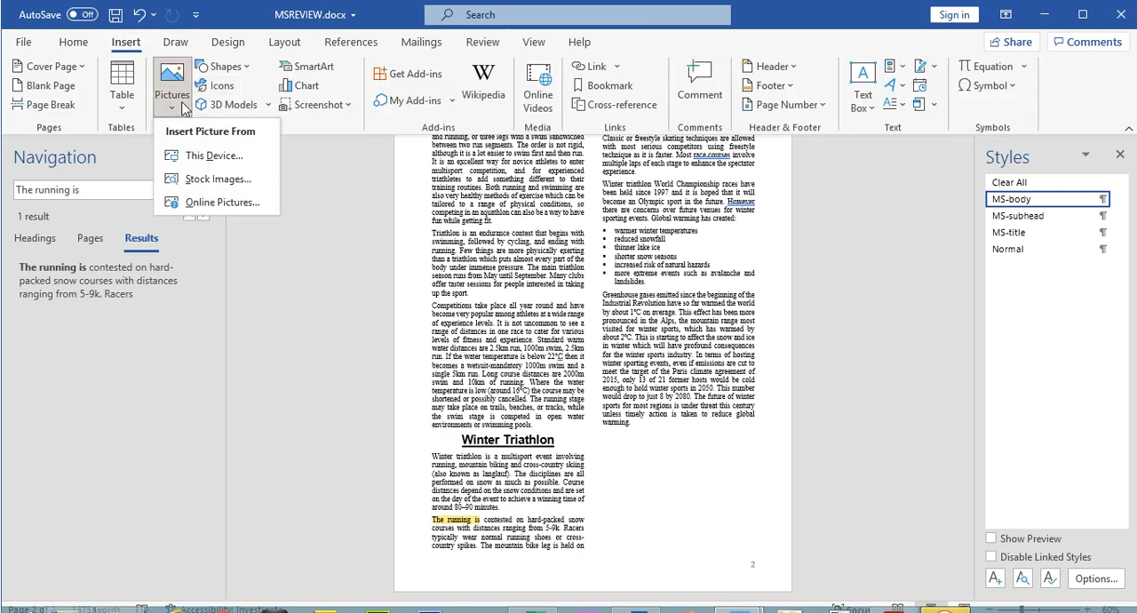
click(203, 153)
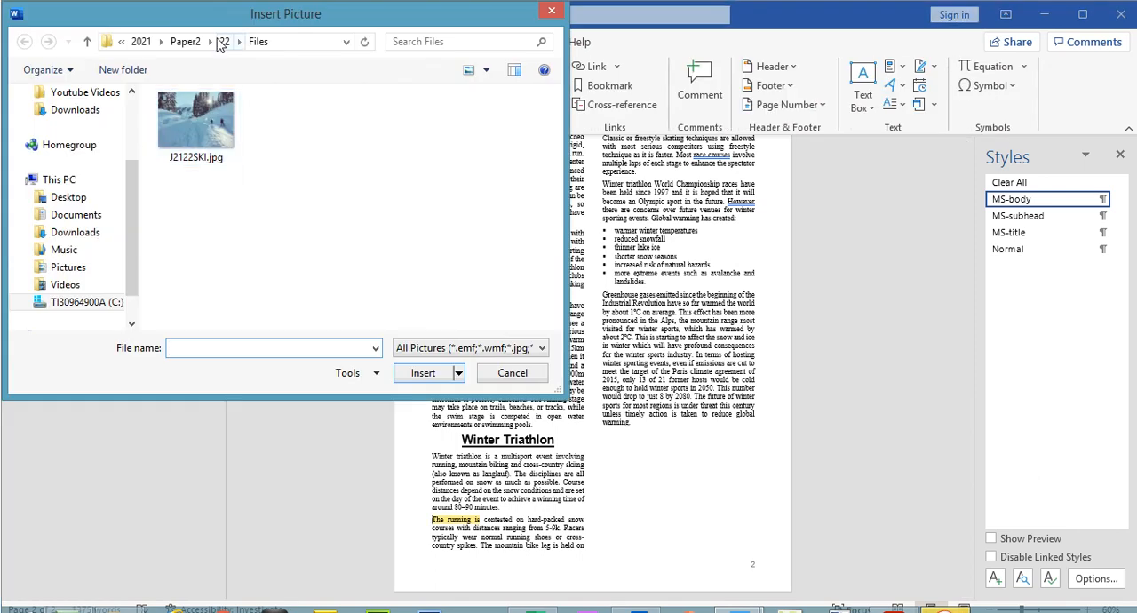
double_click(226, 131)
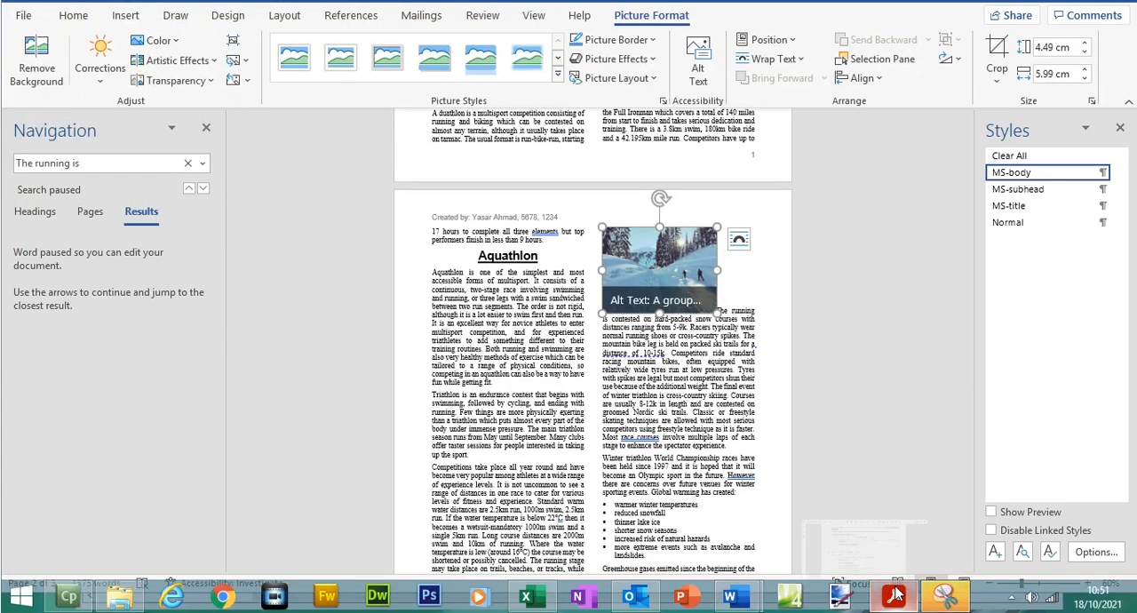
- Check the crop instruction in question 17, then crop the bottom third off the ski image in MSREVIEW.docx to a height of about 2.98 cm
click(897, 595)
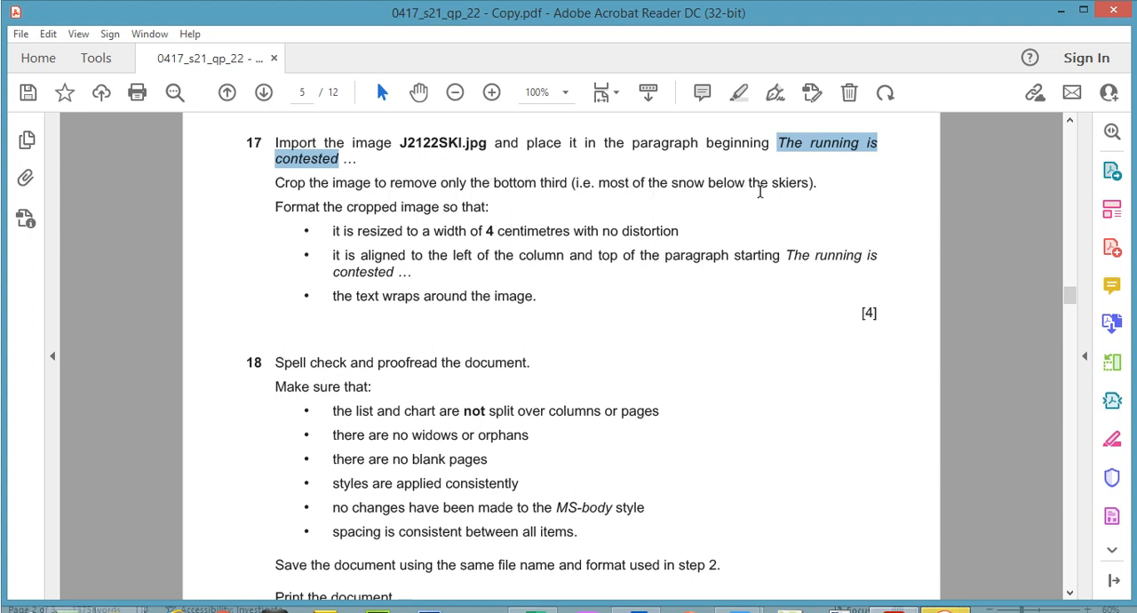
key(alt+Tab)
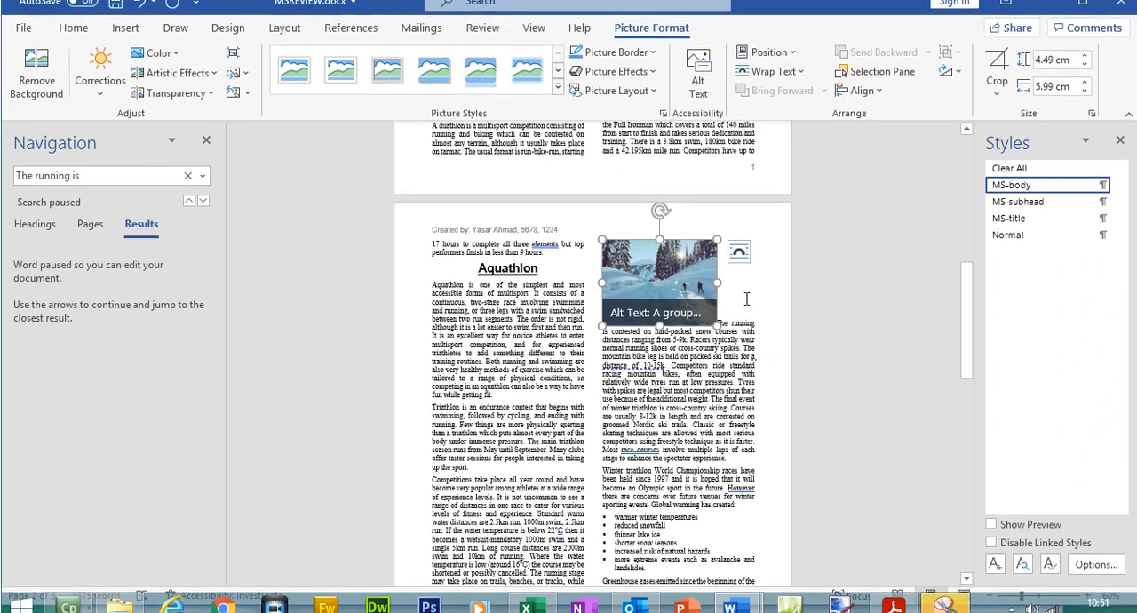
click(793, 291)
click(697, 301)
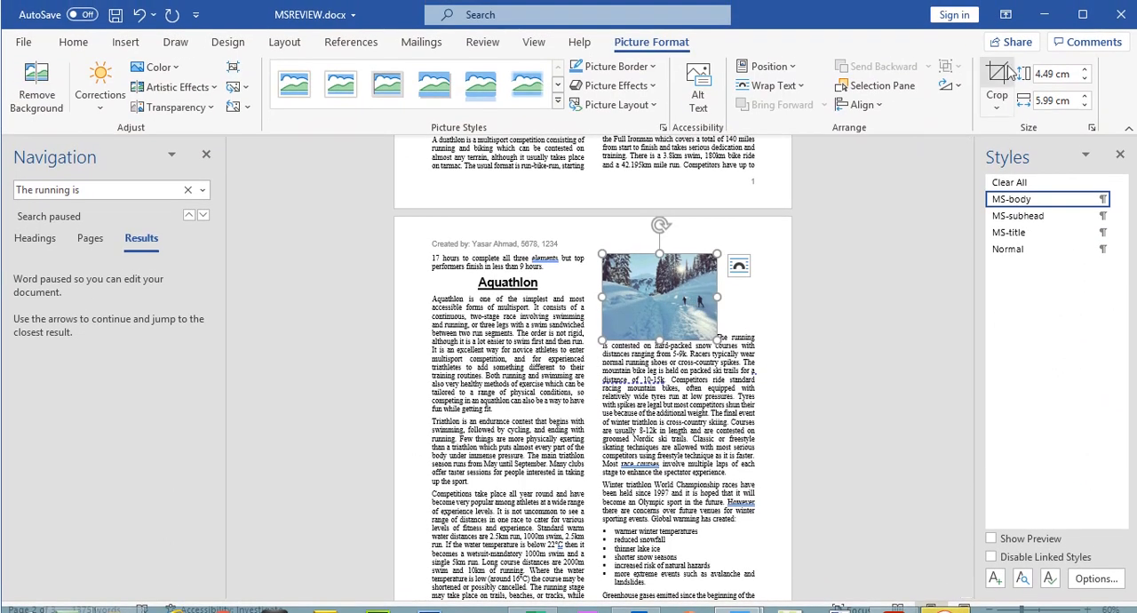
click(1000, 76)
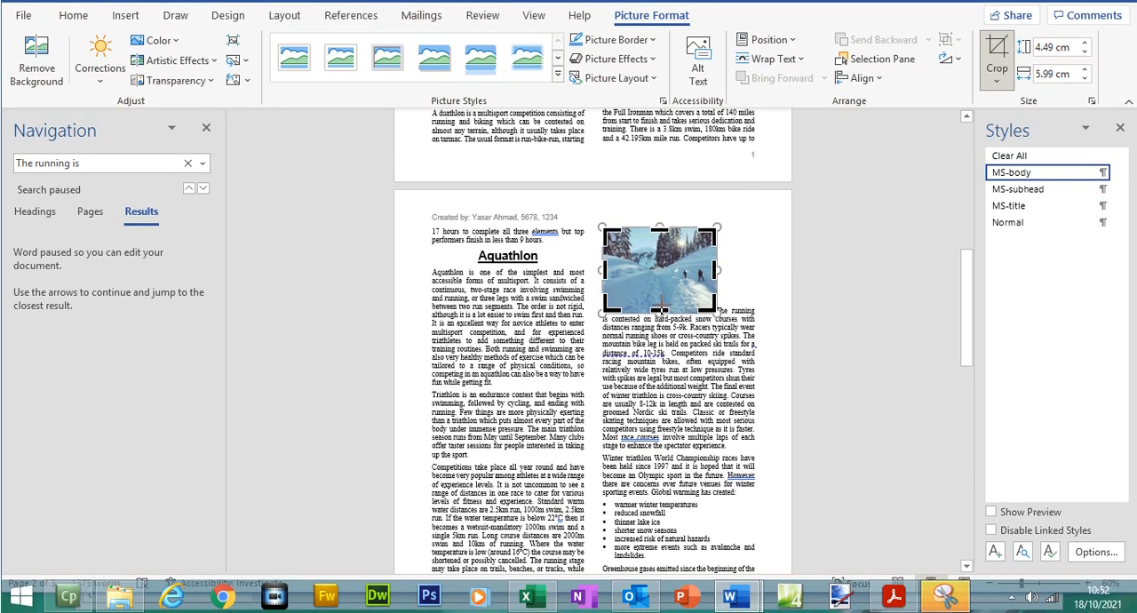
drag(661, 310, 662, 284)
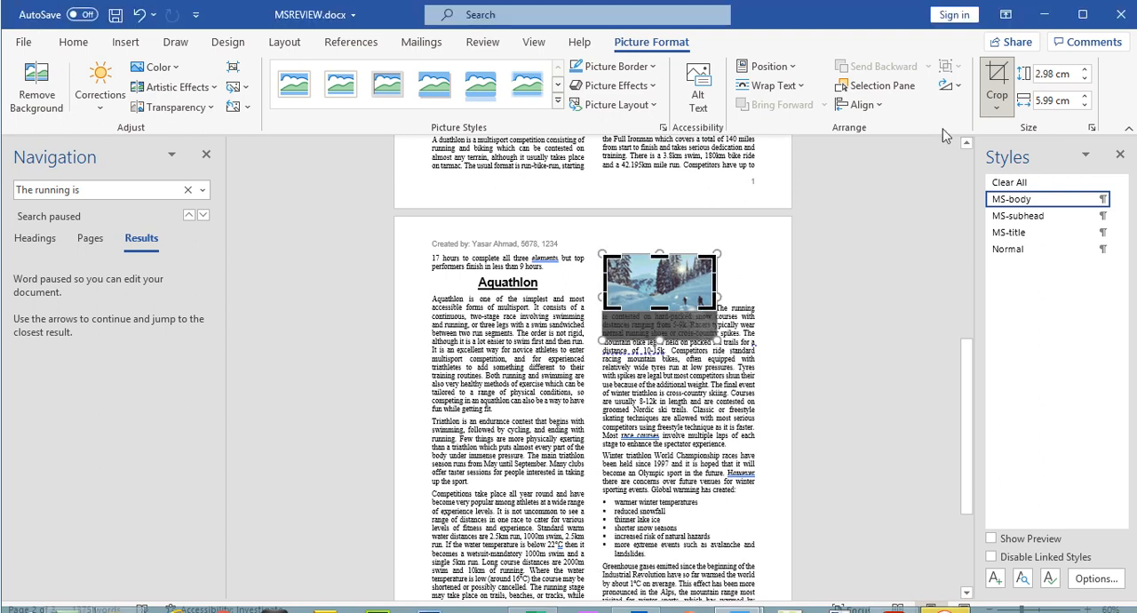
click(998, 47)
click(873, 331)
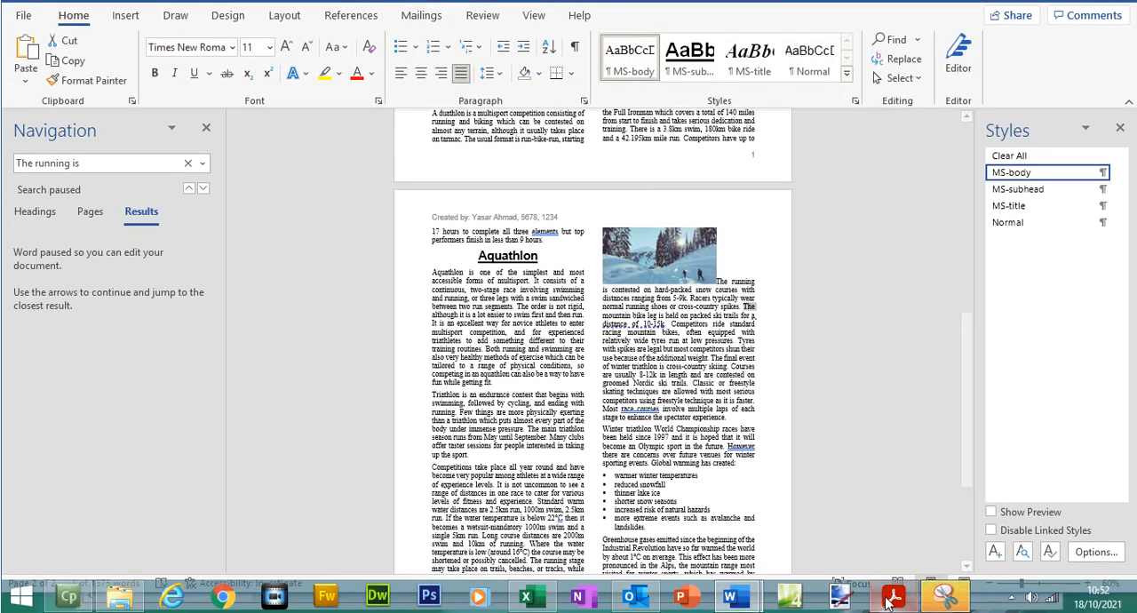
- Mark the required width in question 17 of the exam paper and resize the cropped ski image proportionally to 4 cm wide in Word
click(892, 599)
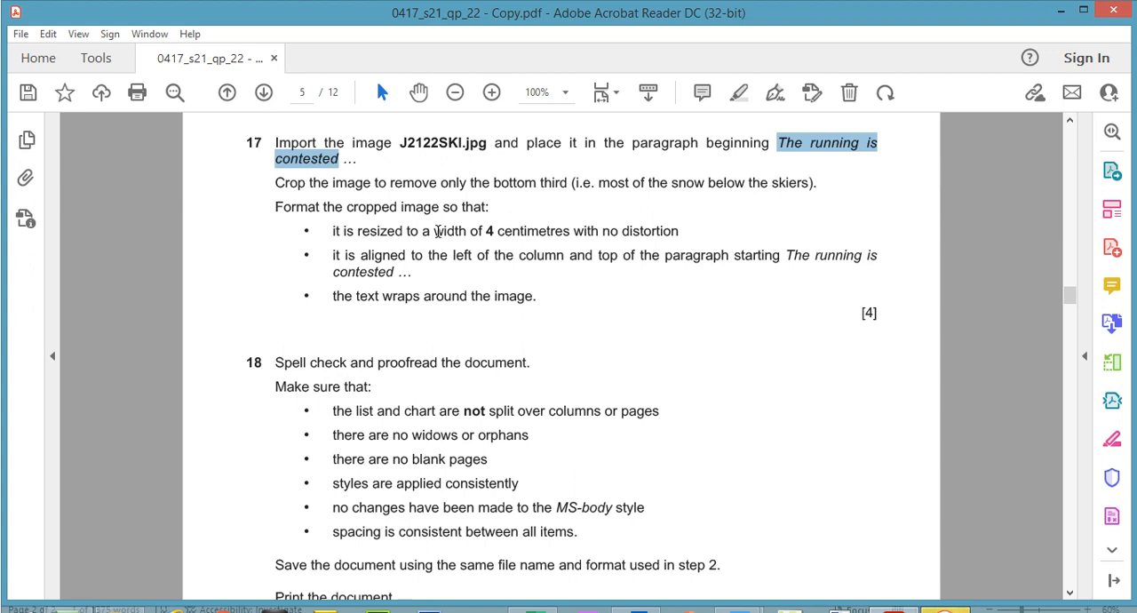
drag(434, 231, 490, 229)
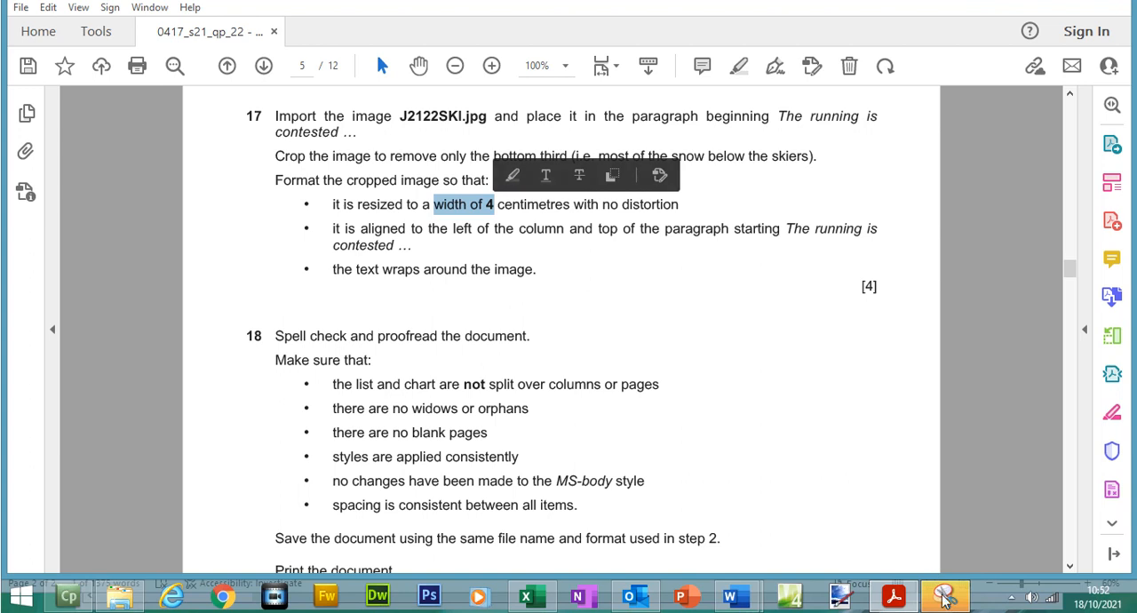
click(900, 599)
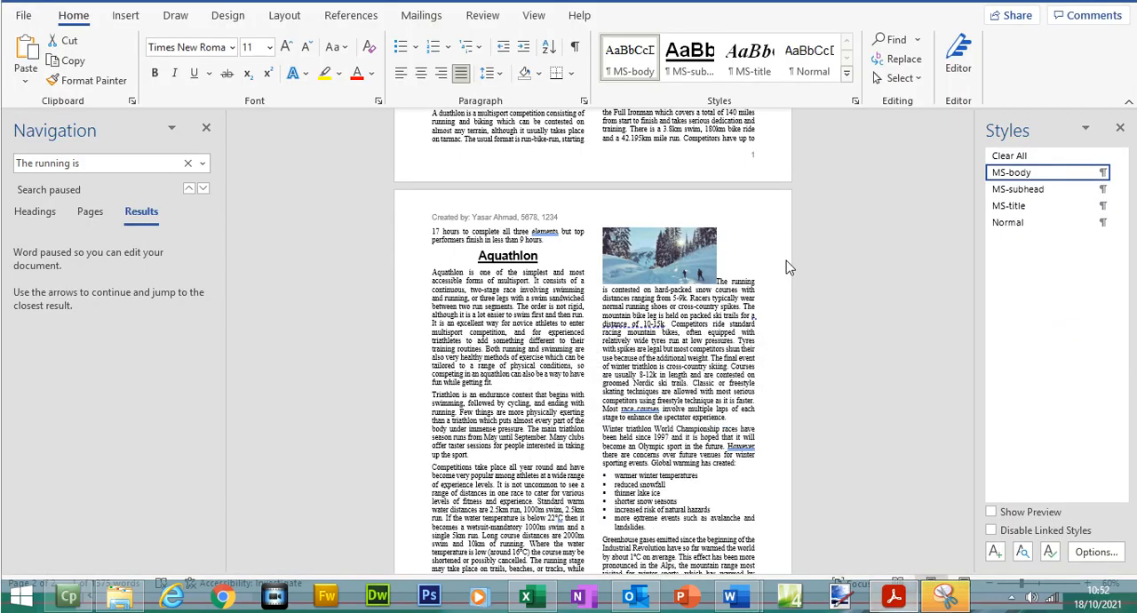
click(657, 293)
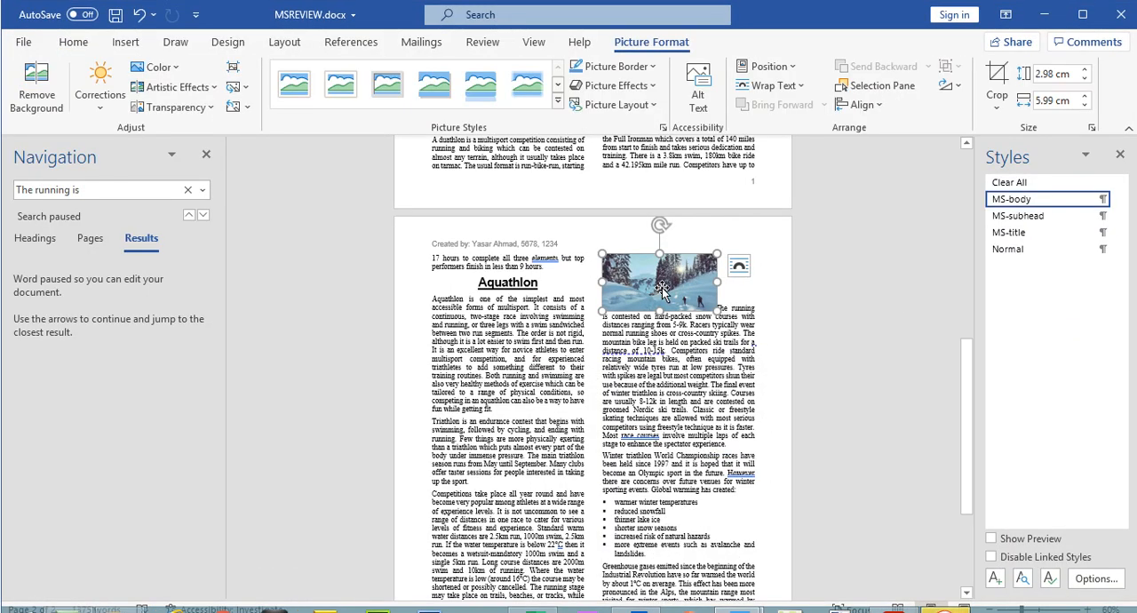
click(1089, 106)
click(1090, 105)
click(1089, 106)
click(1089, 106)
click(1090, 106)
click(1090, 106)
click(1089, 106)
click(1090, 105)
click(1090, 106)
click(1090, 105)
click(1090, 106)
click(1089, 106)
click(1090, 106)
click(1090, 105)
click(1085, 105)
click(1085, 105)
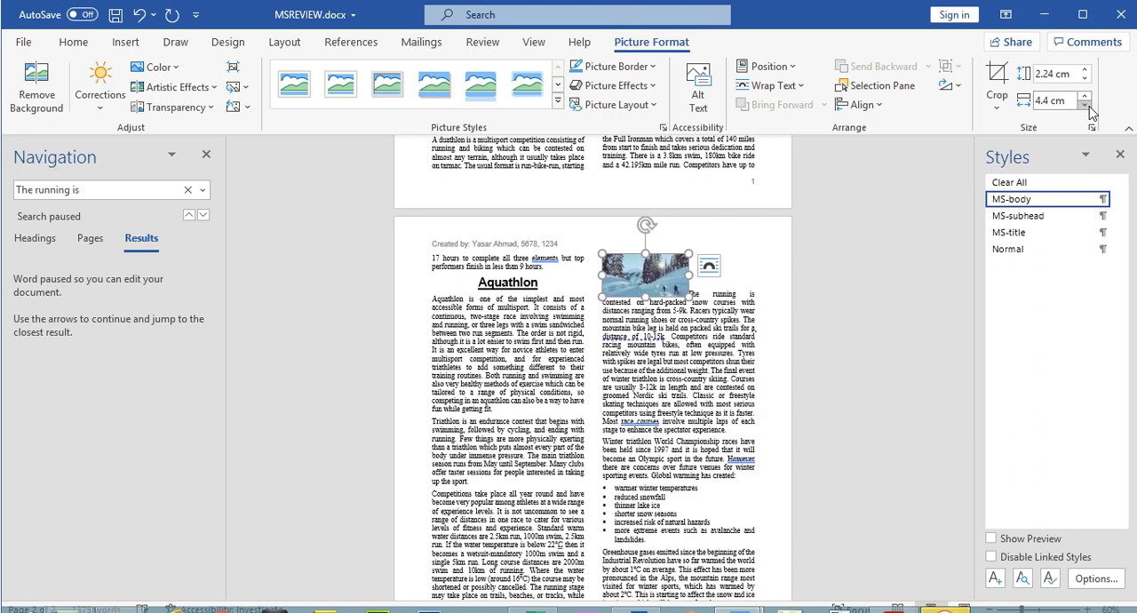
click(1085, 105)
click(1085, 105)
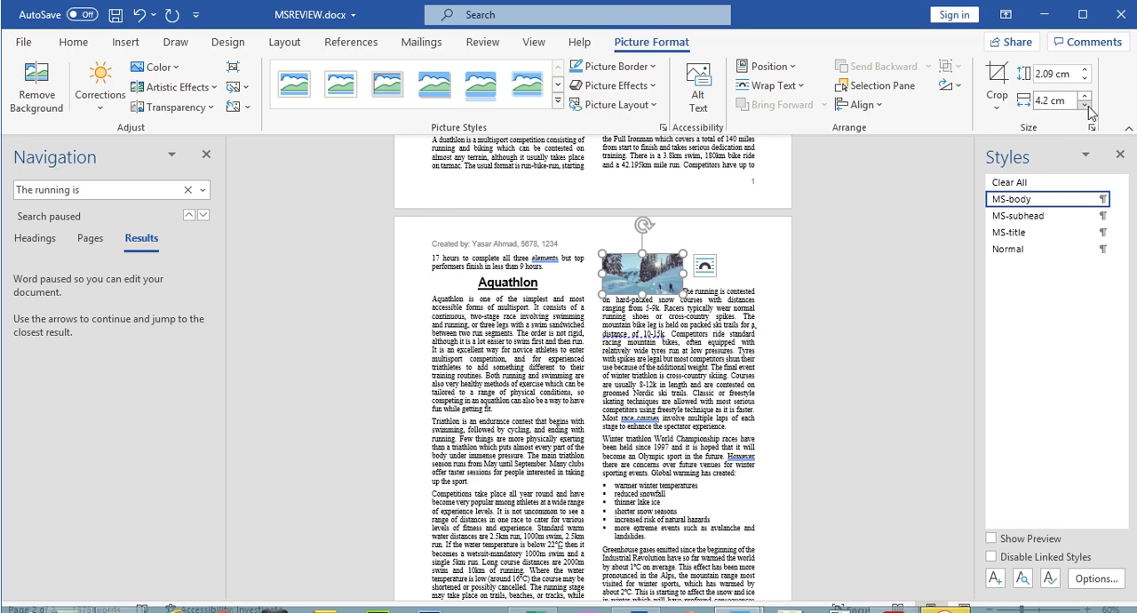
click(1085, 105)
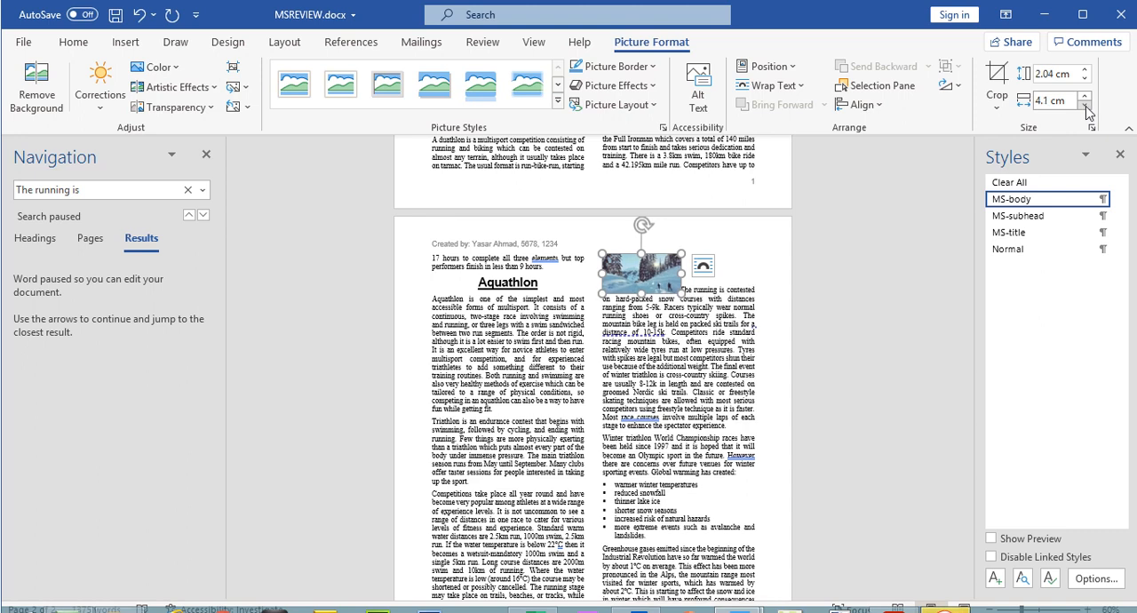
click(1085, 105)
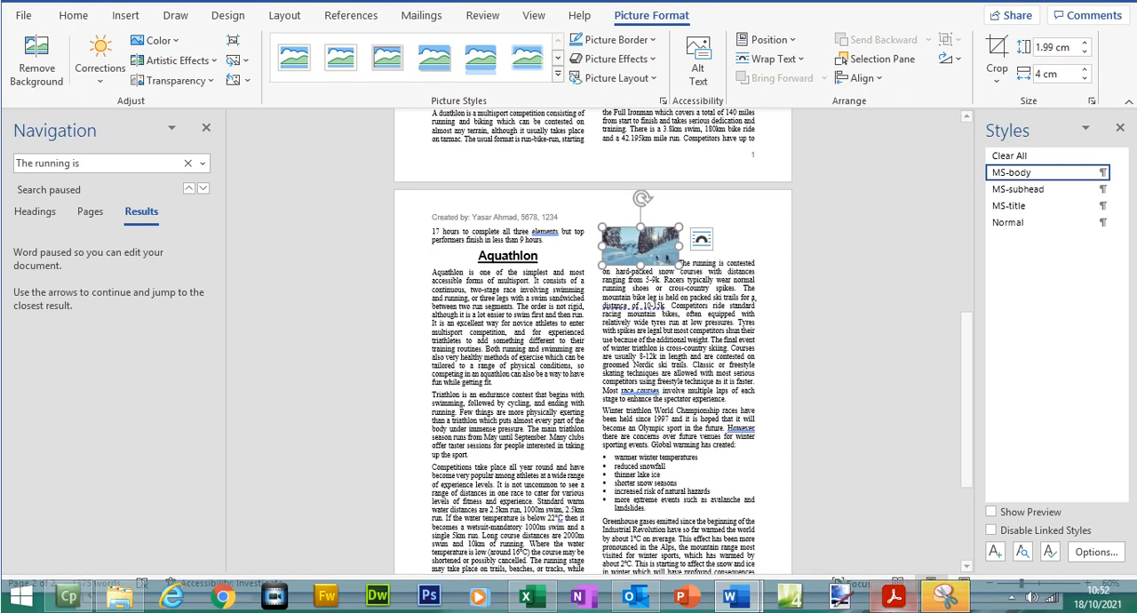
- Consult the layout requirements of question 17 in the exam paper and make the text in MSREVIEW.docx wrap around the ski image
click(894, 597)
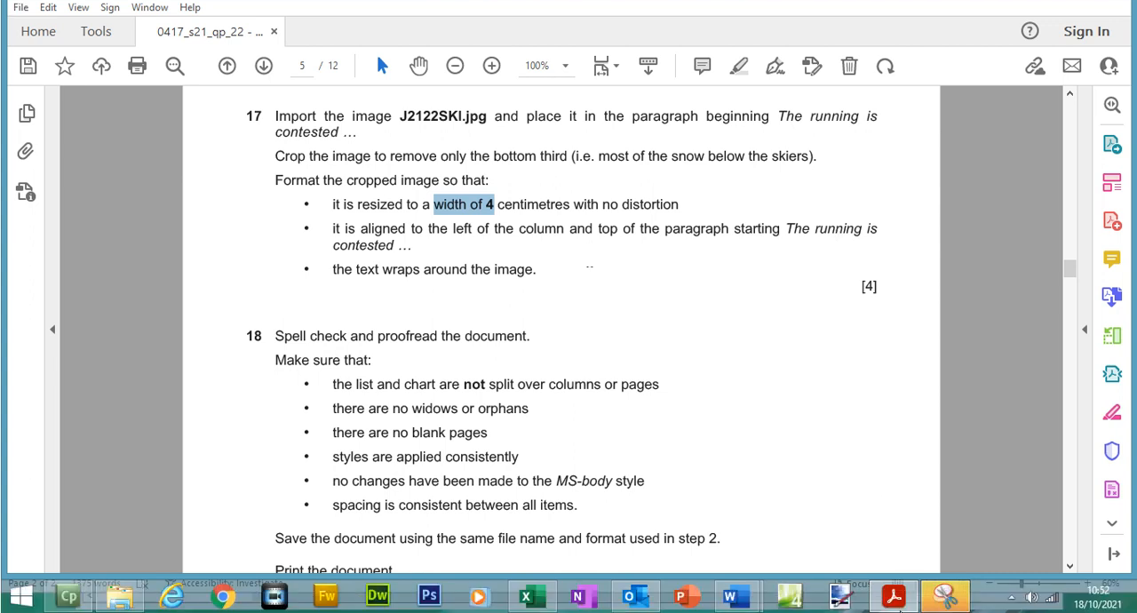
mouse_move(733, 602)
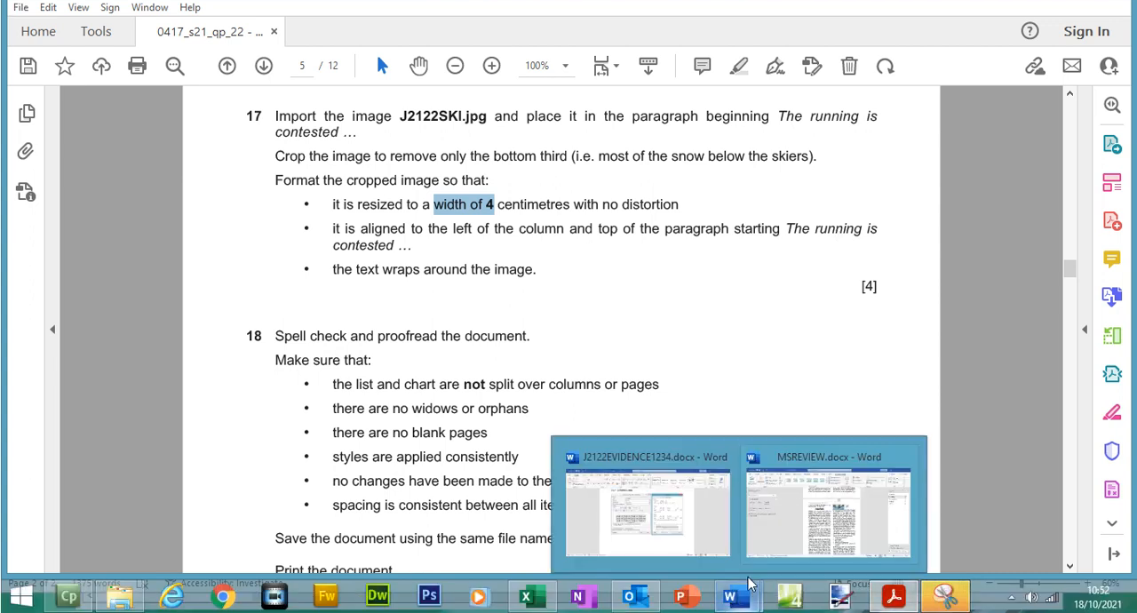
click(826, 505)
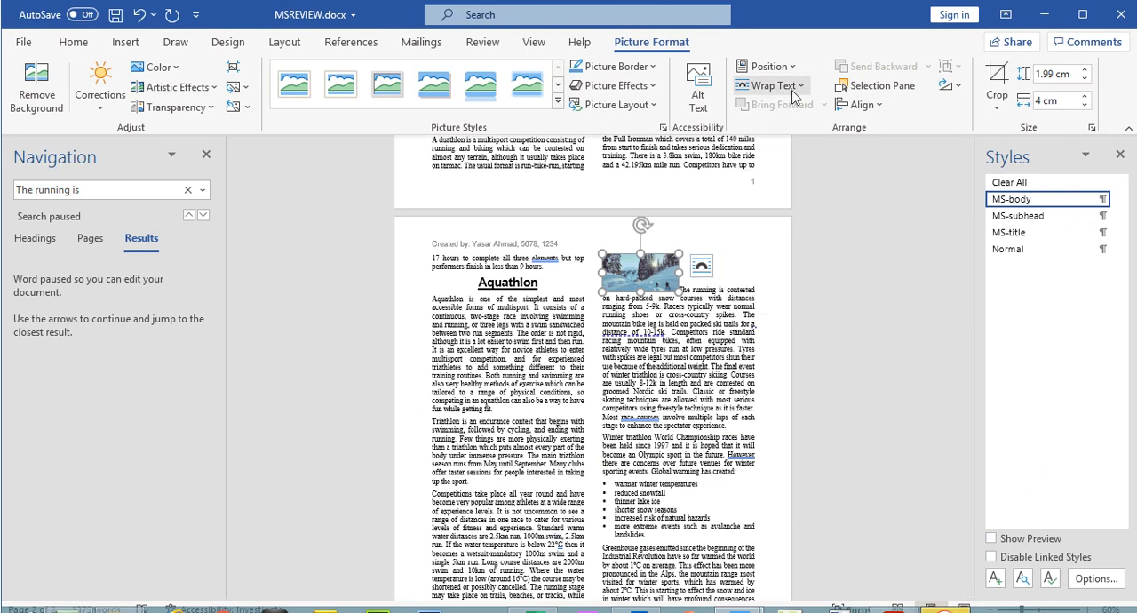
click(803, 93)
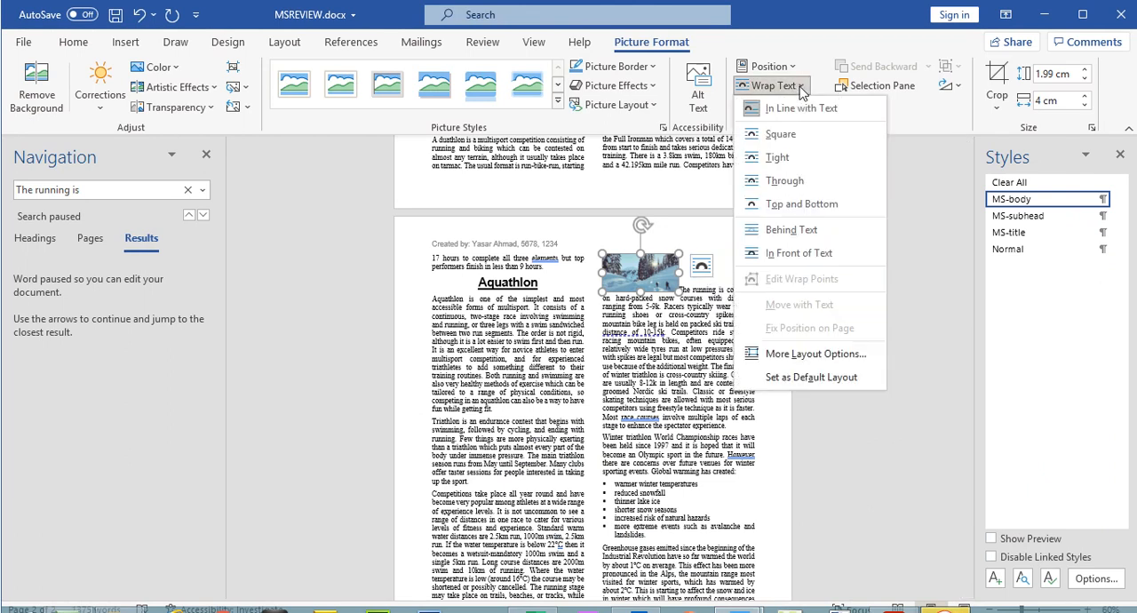
click(786, 150)
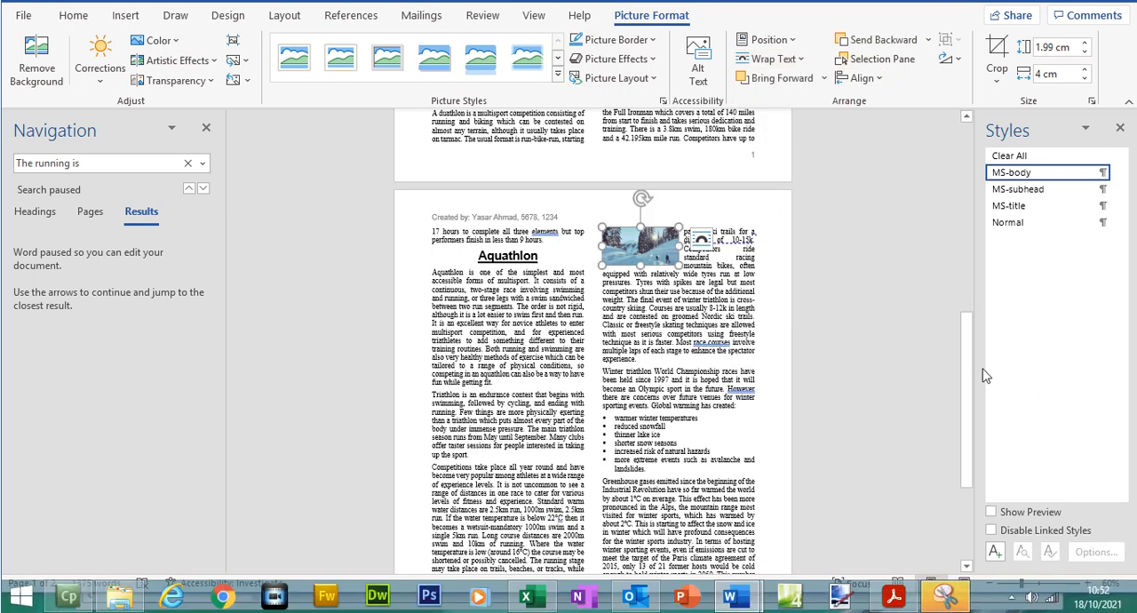
- Move the ski image to the start of the paragraph beginning "The running is contested" below Winter Triathlon and compare it with question 17
drag(975, 389, 981, 415)
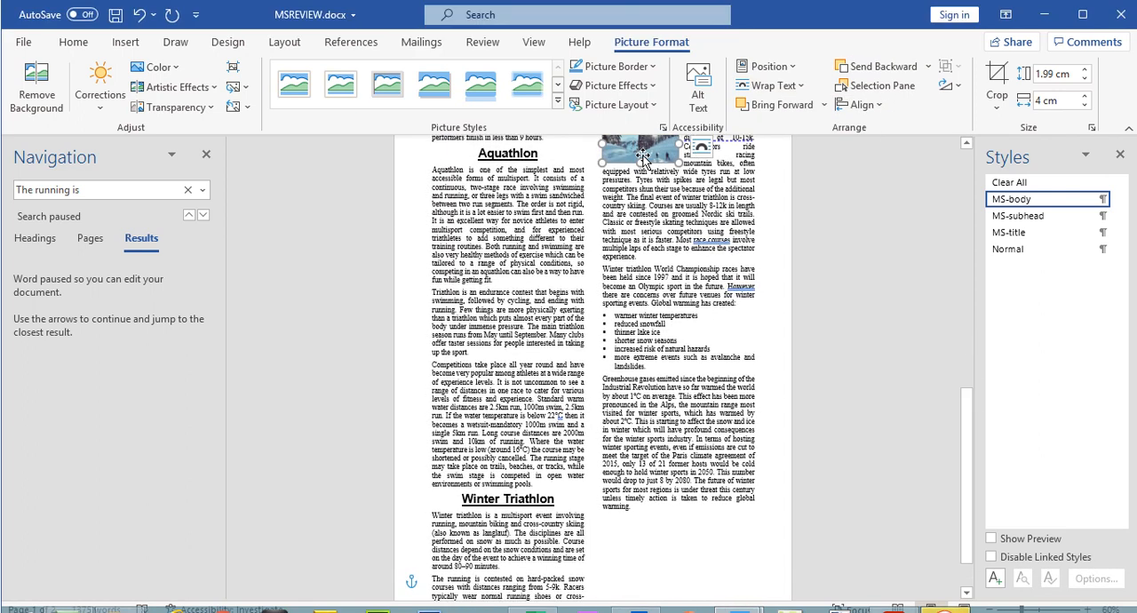
drag(643, 157, 468, 519)
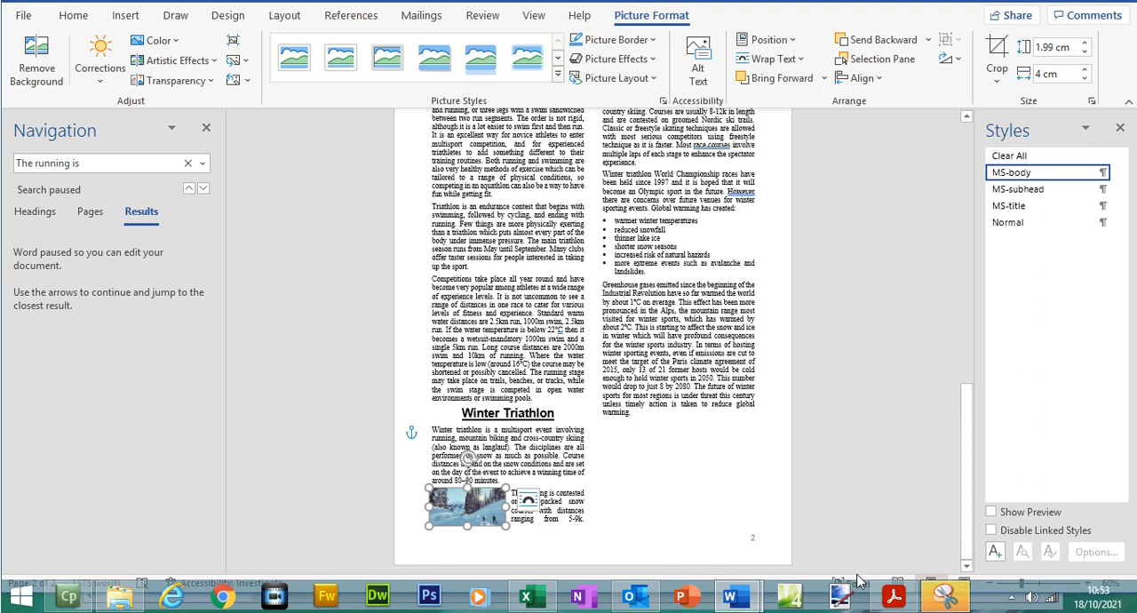
click(892, 597)
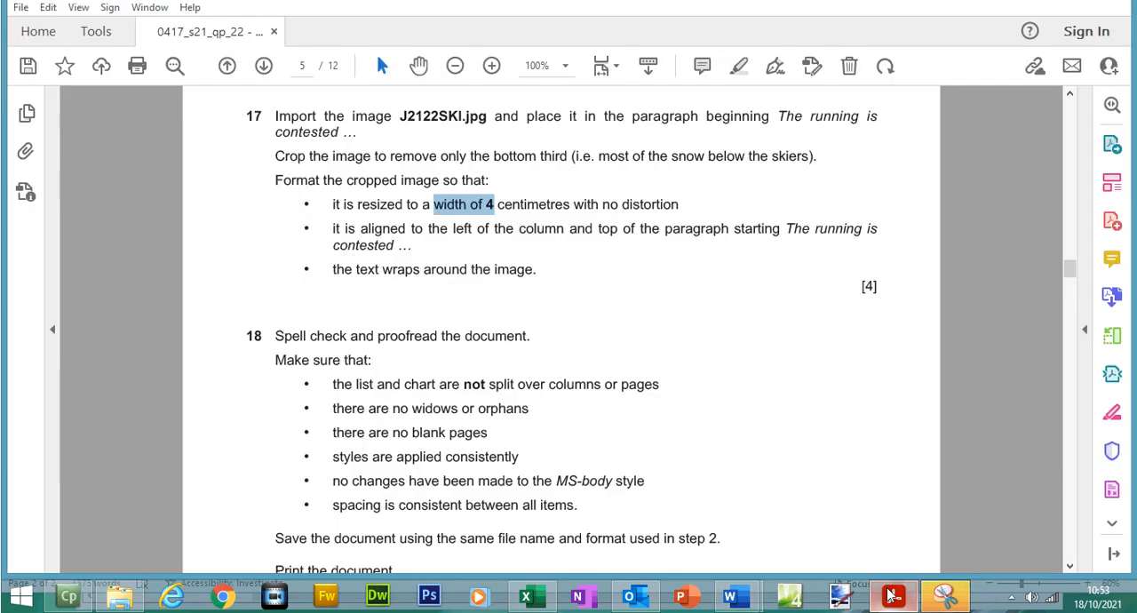
click(892, 597)
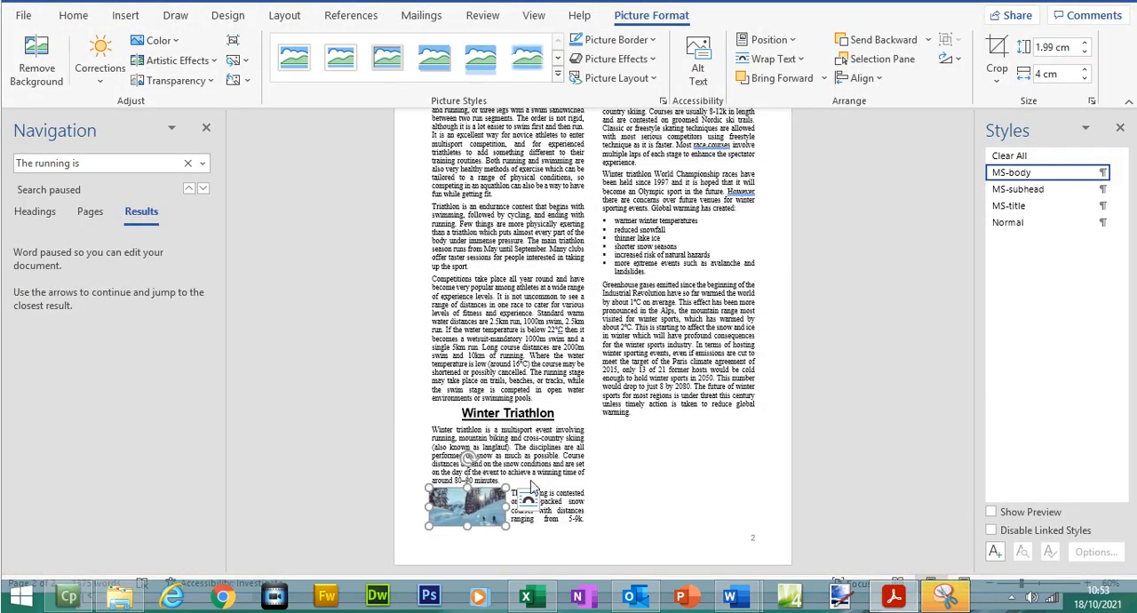
- Move the ski image out of the way and insert a column break before the paragraph beginning "The running is contested"
drag(465, 515, 656, 363)
click(430, 494)
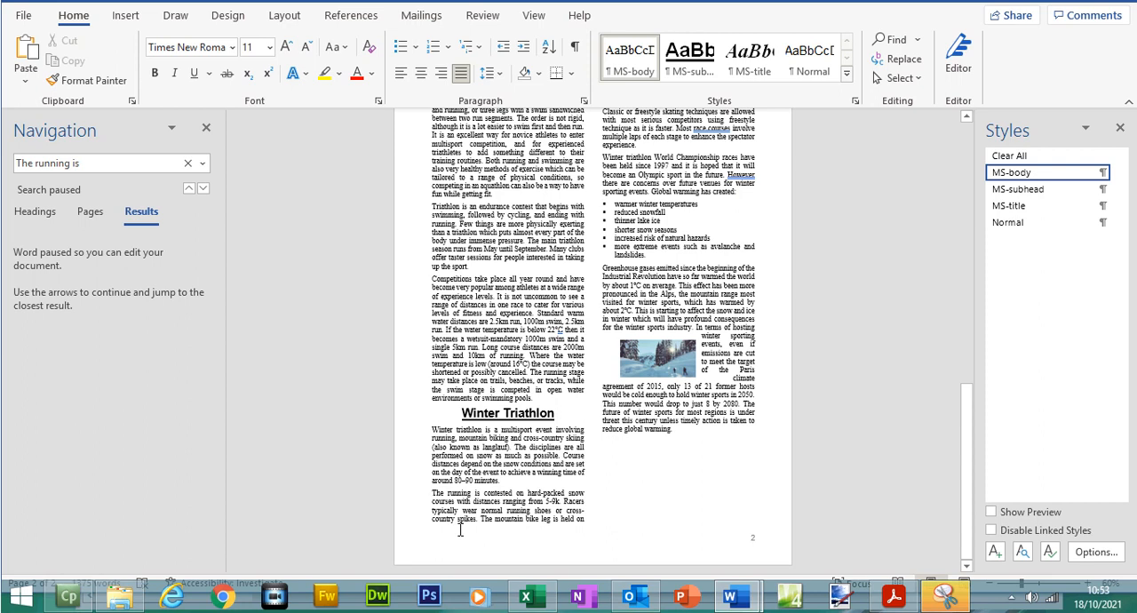
key(ctrl+Return)
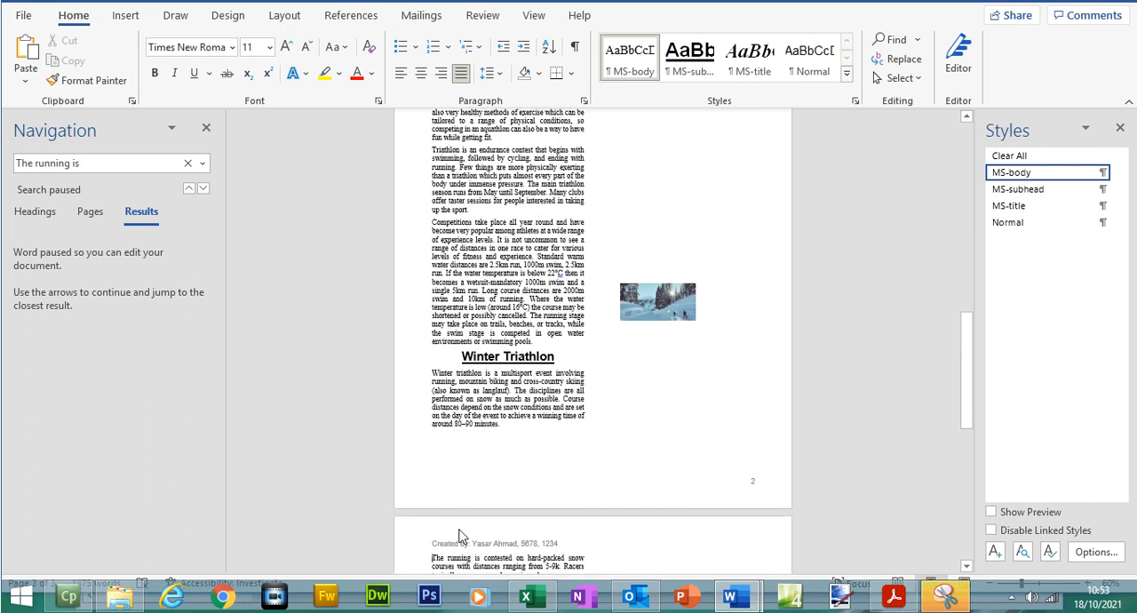
key(ctrl+z)
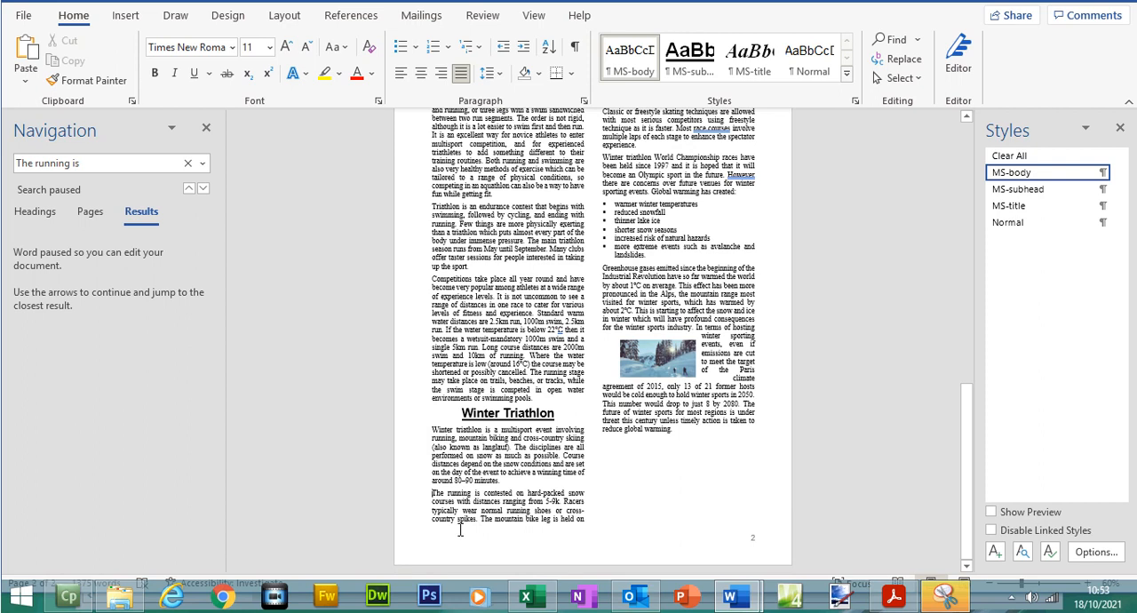
key(ctrl+shift+Return)
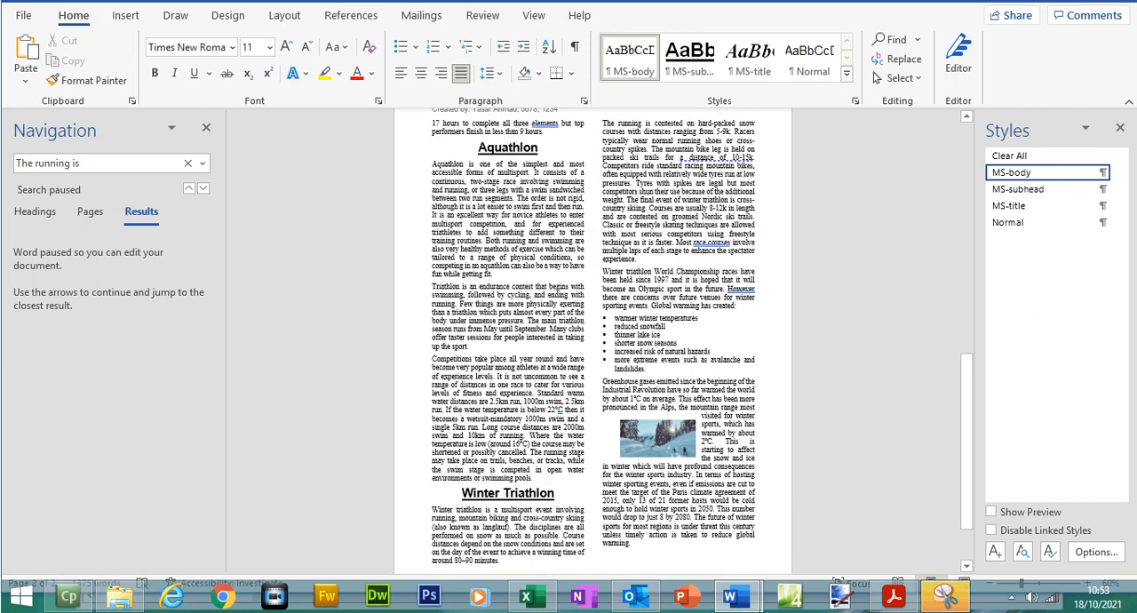
- Align the ski image with the left of the column and the top of the paragraph beginning "The running is contested", checking against question 17
drag(966, 391, 965, 375)
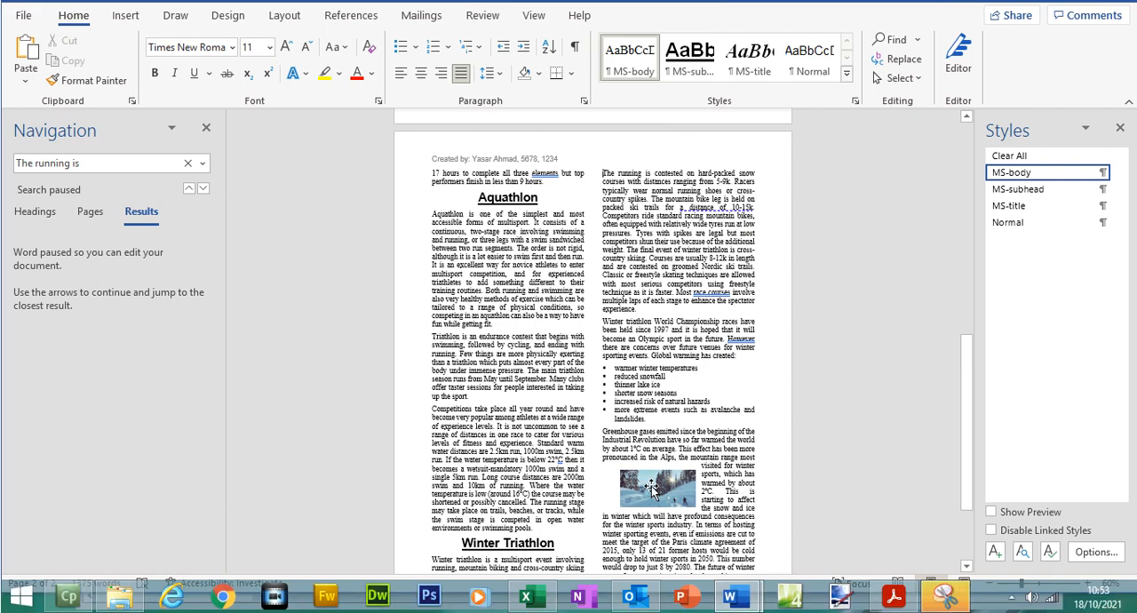
drag(652, 487, 649, 201)
click(895, 597)
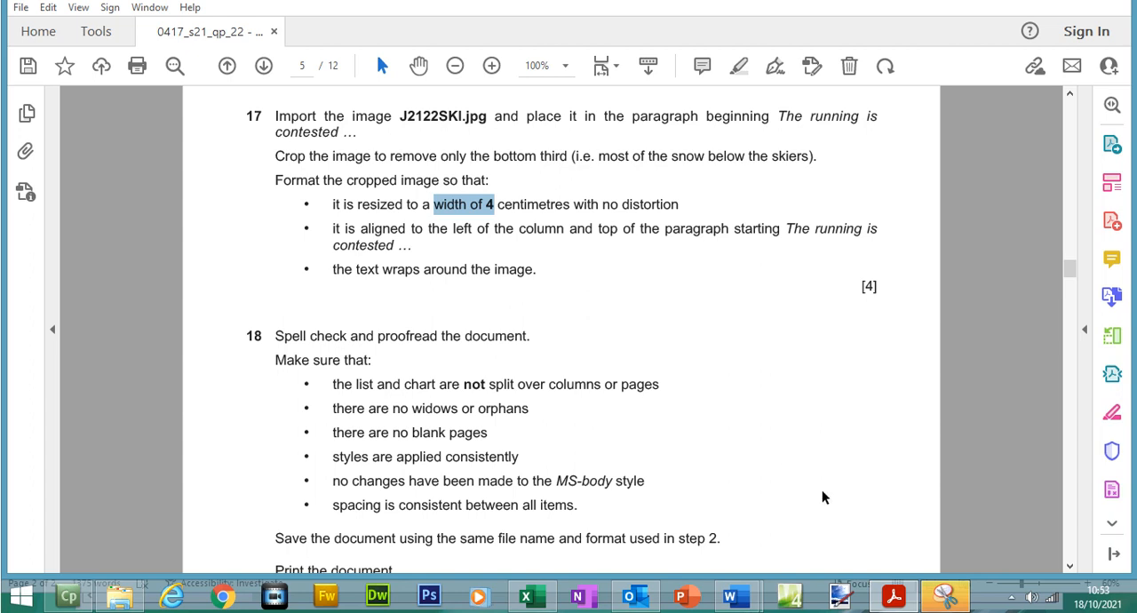
click(895, 598)
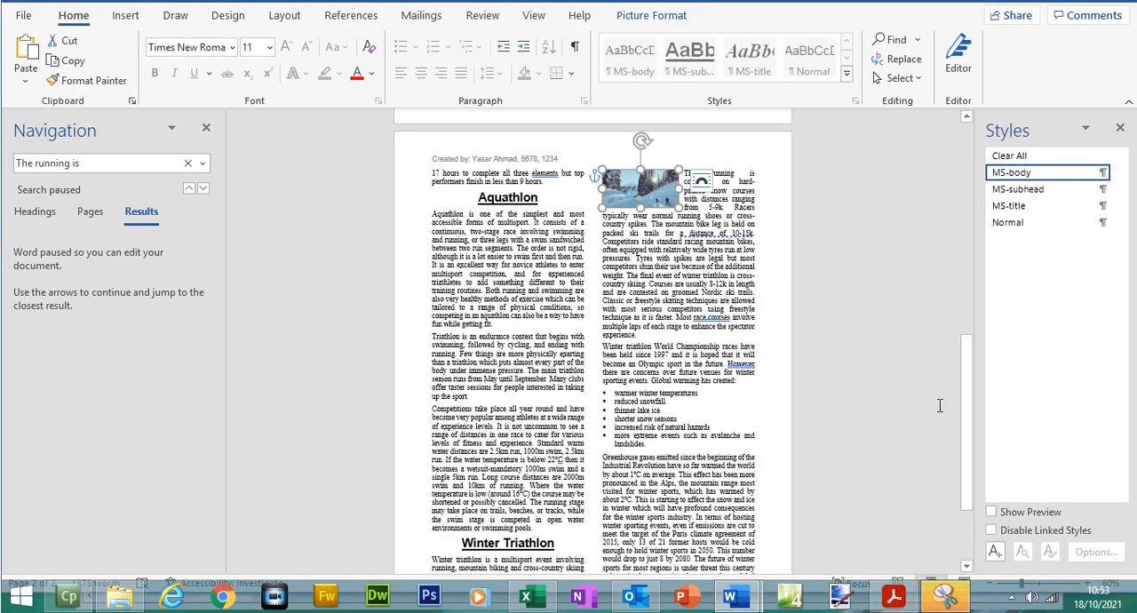
drag(969, 416, 956, 382)
click(830, 358)
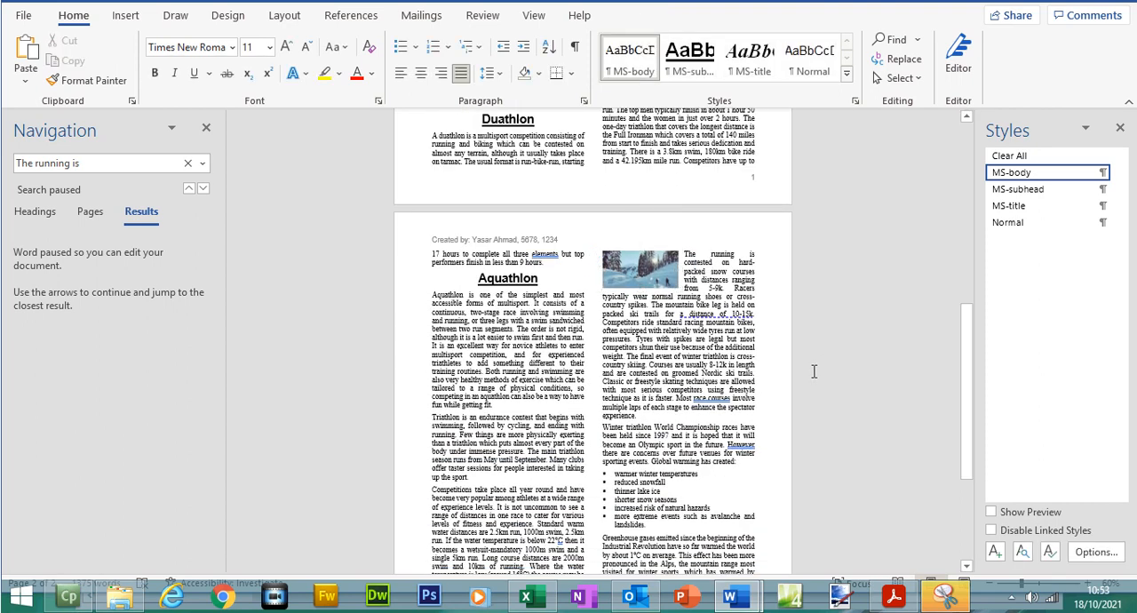
- Review the rest of the document's last page, then highlight question 17 with all its bullet points in the exam paper
drag(969, 437, 970, 518)
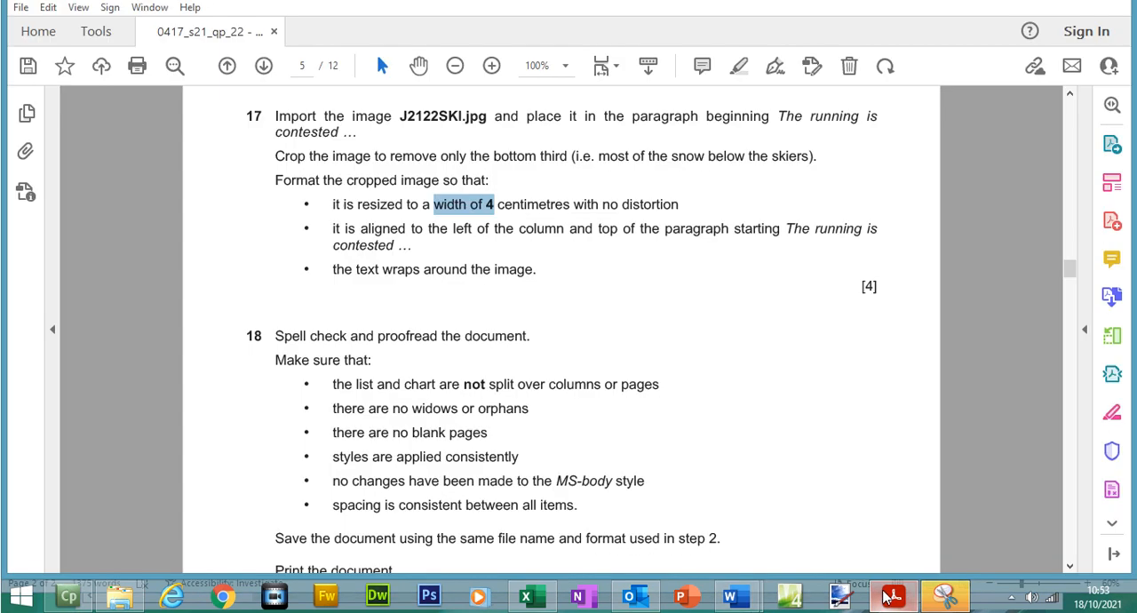
click(894, 596)
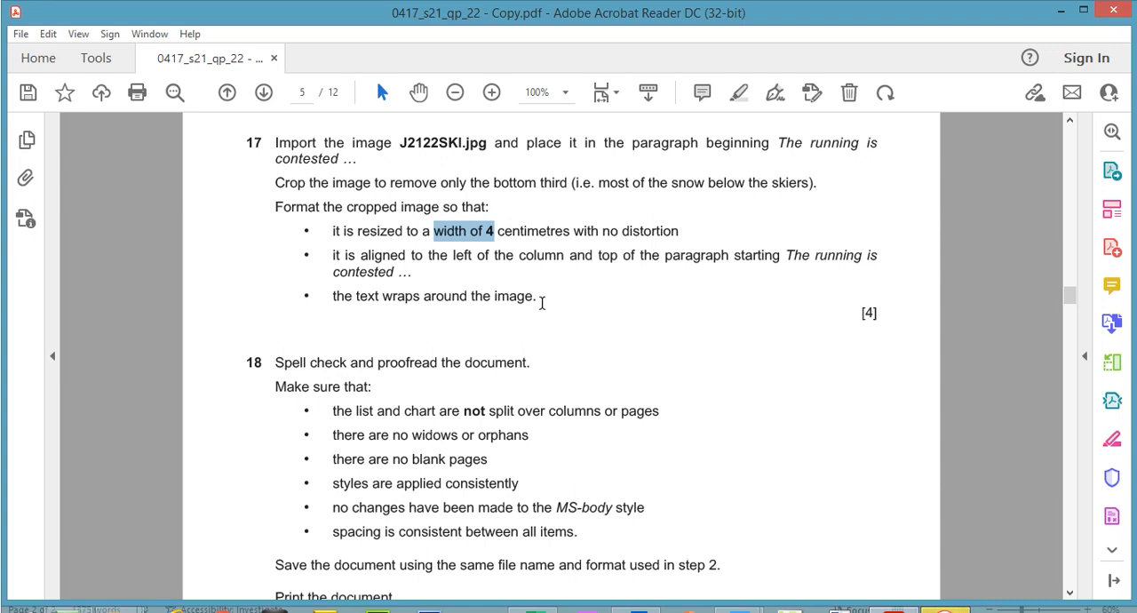
drag(539, 300, 272, 125)
click(739, 93)
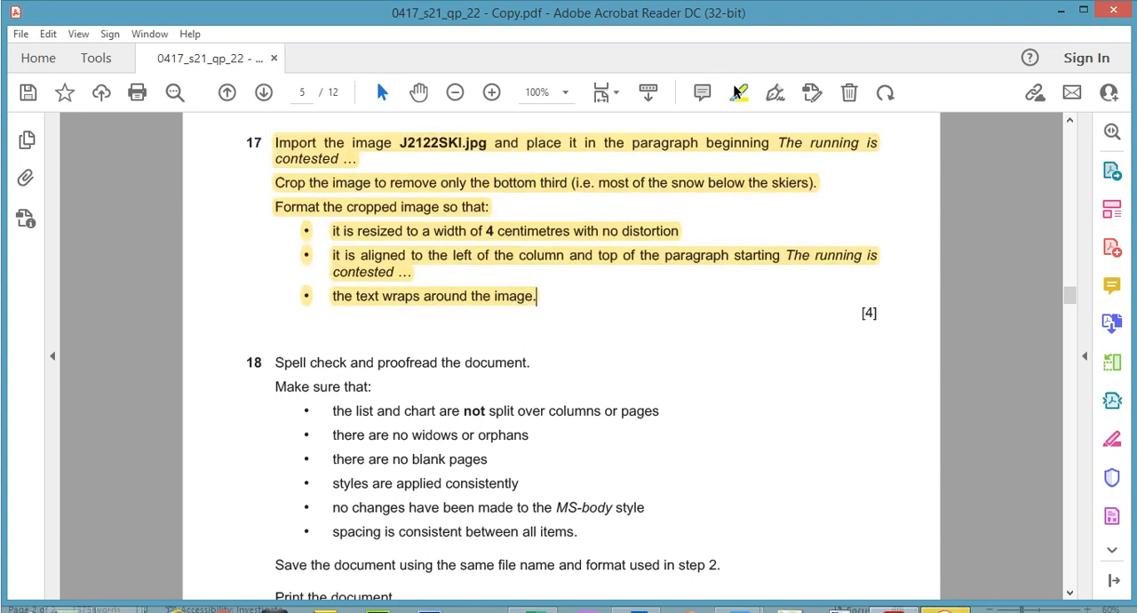
- Read question 18, then switch to Word and run the Spelling and Grammar check on MSREVIEW.docx, reviewing the spelling result before closing the Editor
scroll(1073, 300, down, 3)
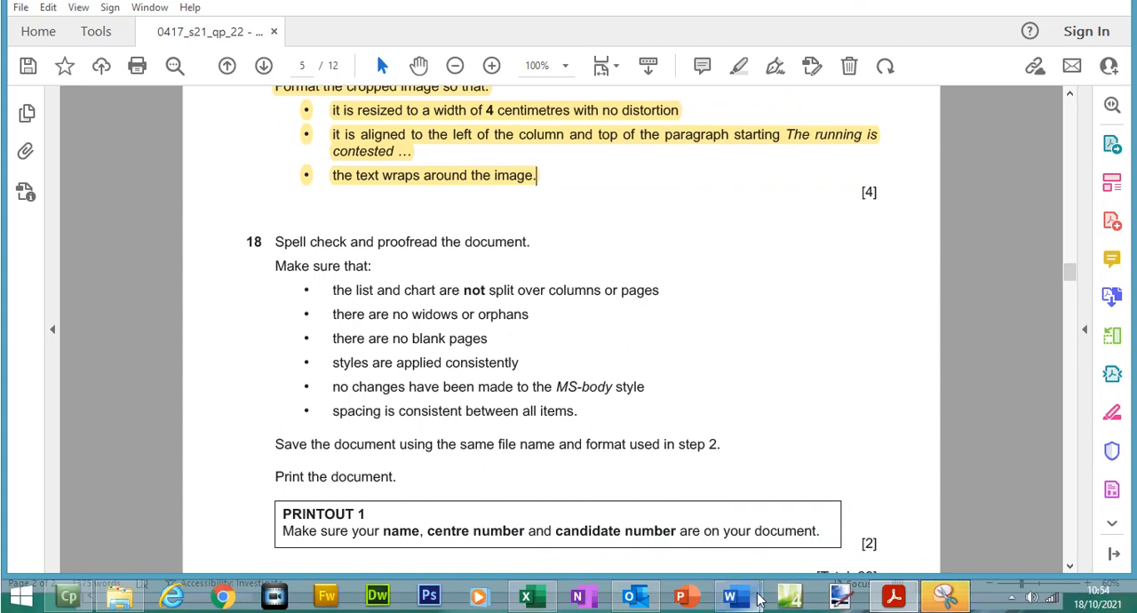
mouse_move(731, 596)
click(648, 511)
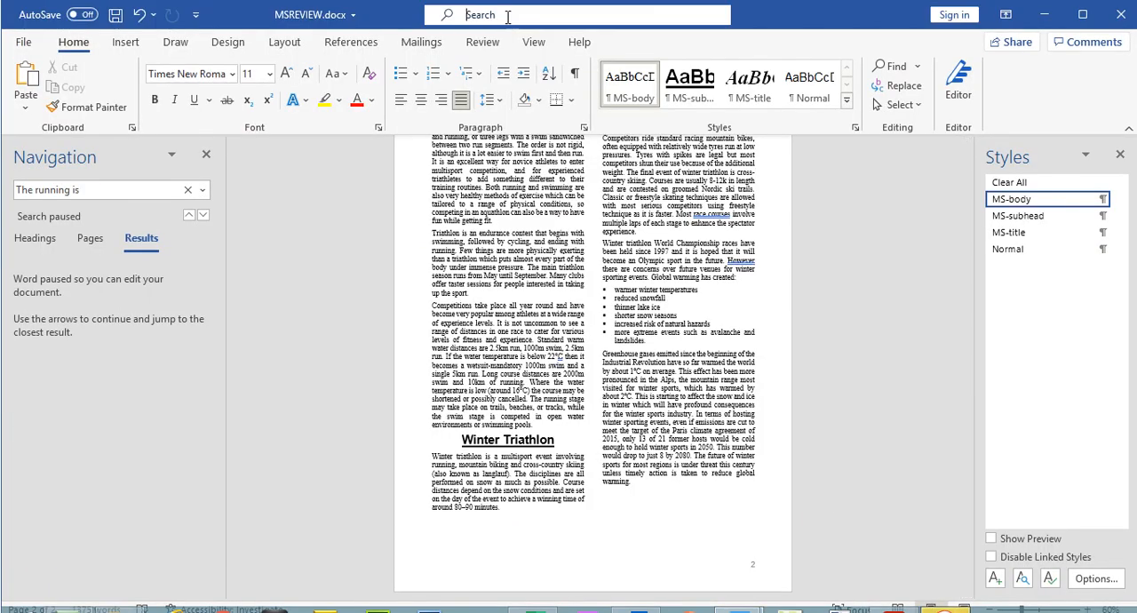
click(509, 18)
text(spel)
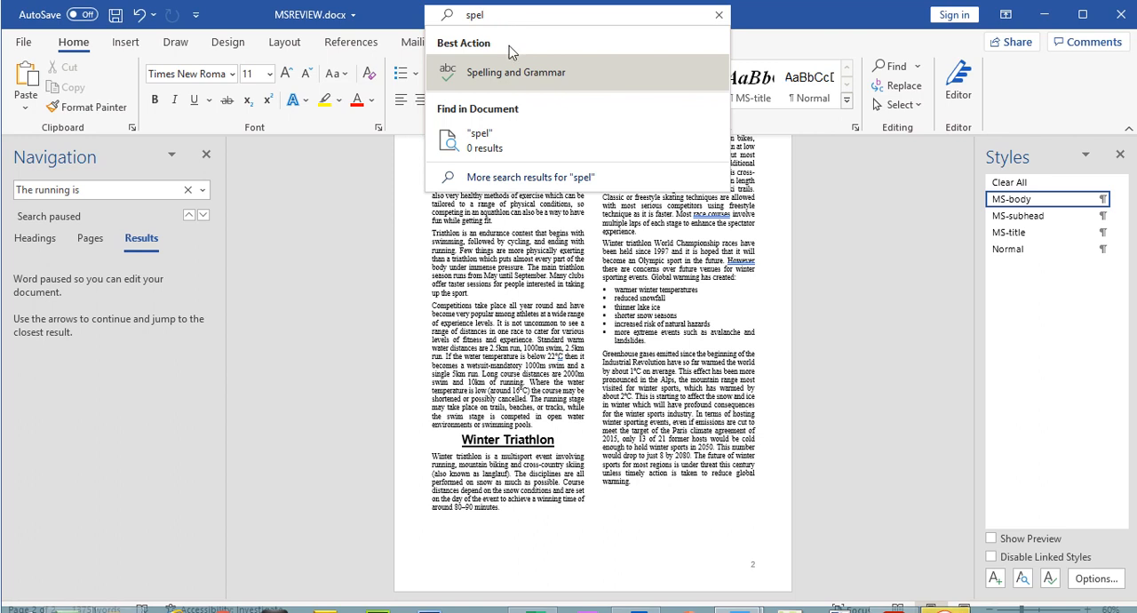
click(510, 72)
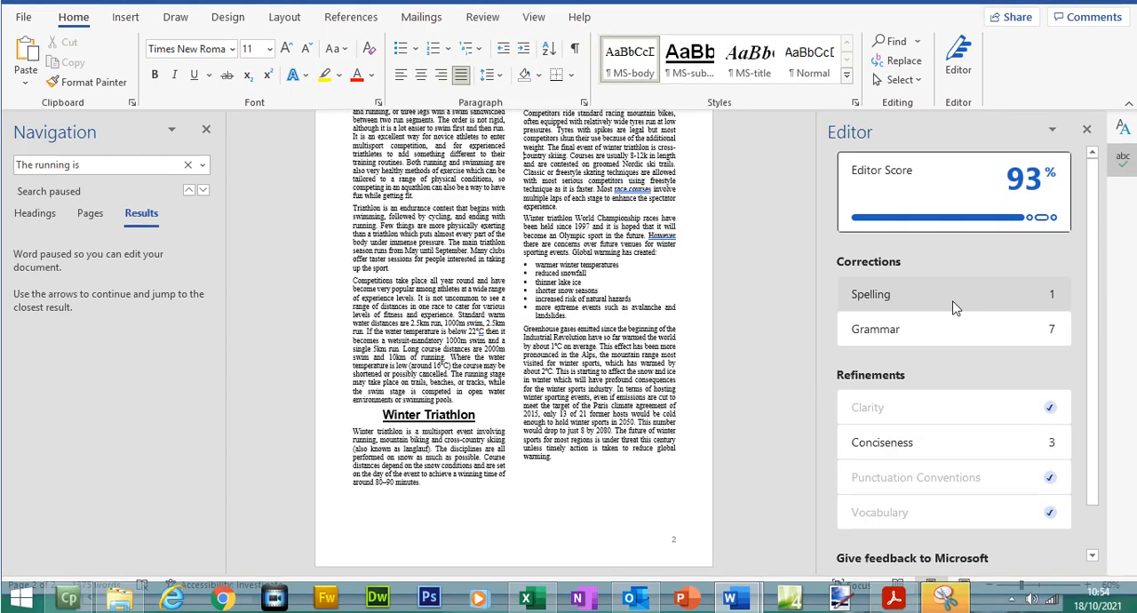
click(950, 326)
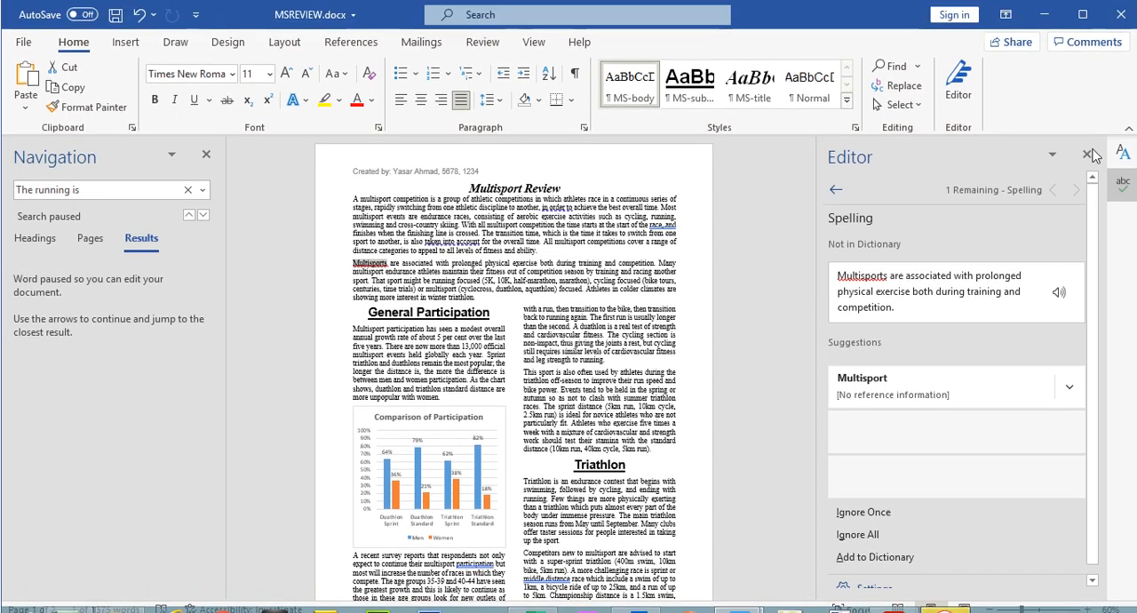
click(1088, 154)
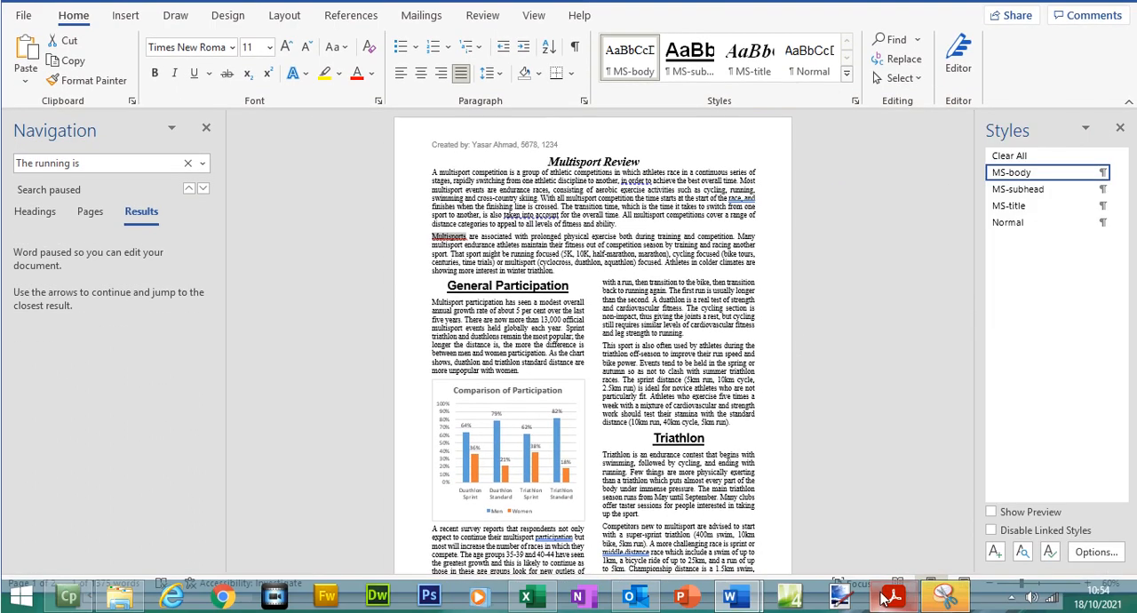
- Switch to the exam paper and highlight question 18's requirement that the list and chart are not split over columns or pages
click(894, 605)
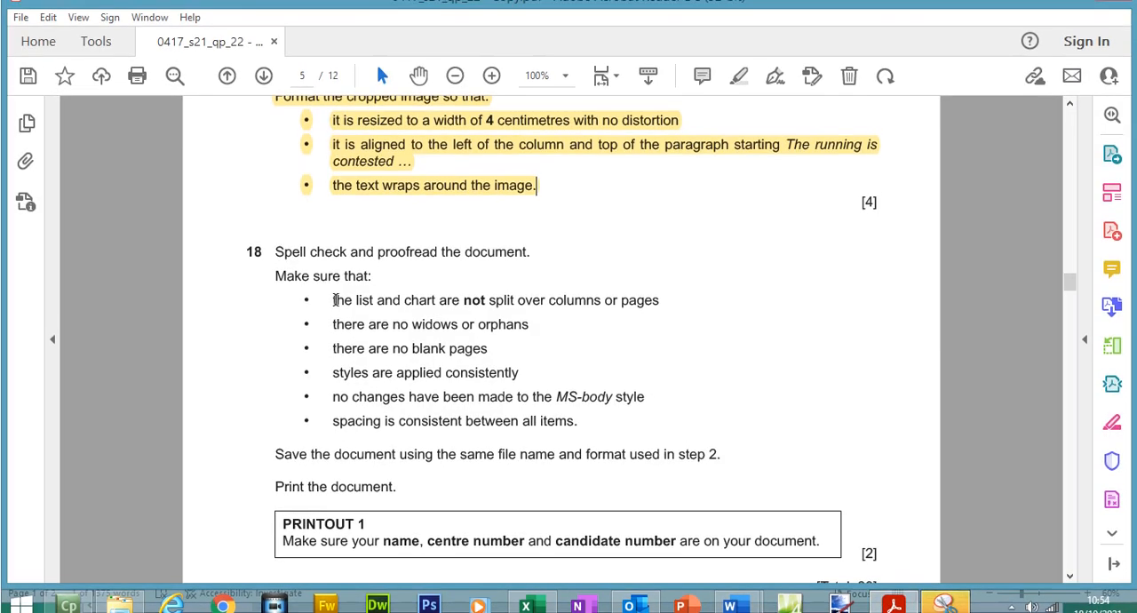
drag(338, 291, 360, 289)
drag(372, 304, 660, 306)
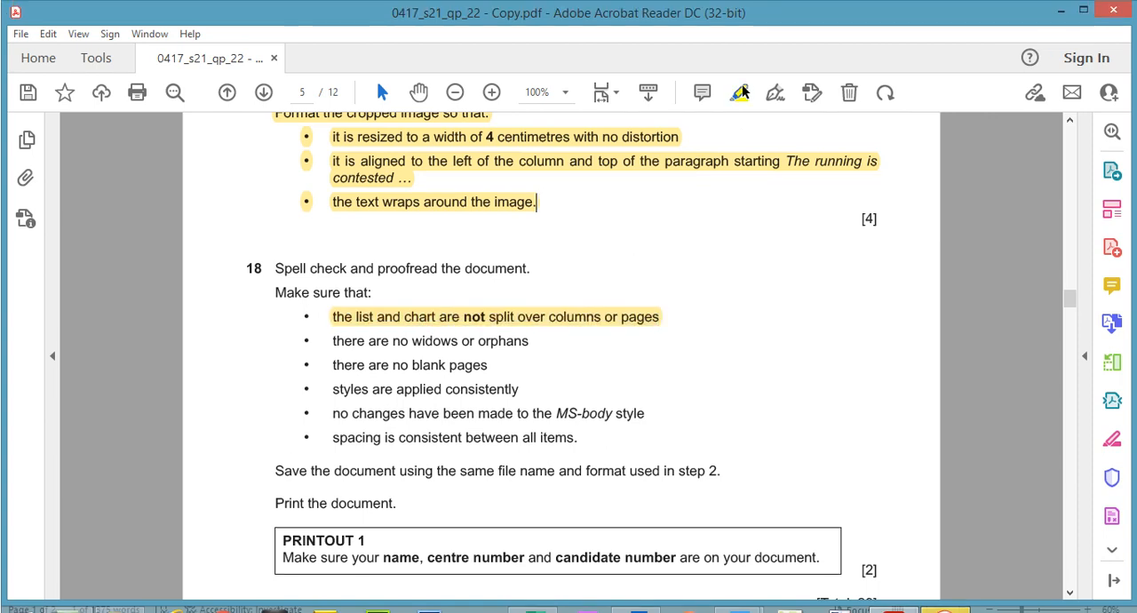
click(744, 90)
- Switch to Word and show the print preview of MSREVIEW.docx to check that the list and chart are not split
mouse_move(753, 602)
click(799, 538)
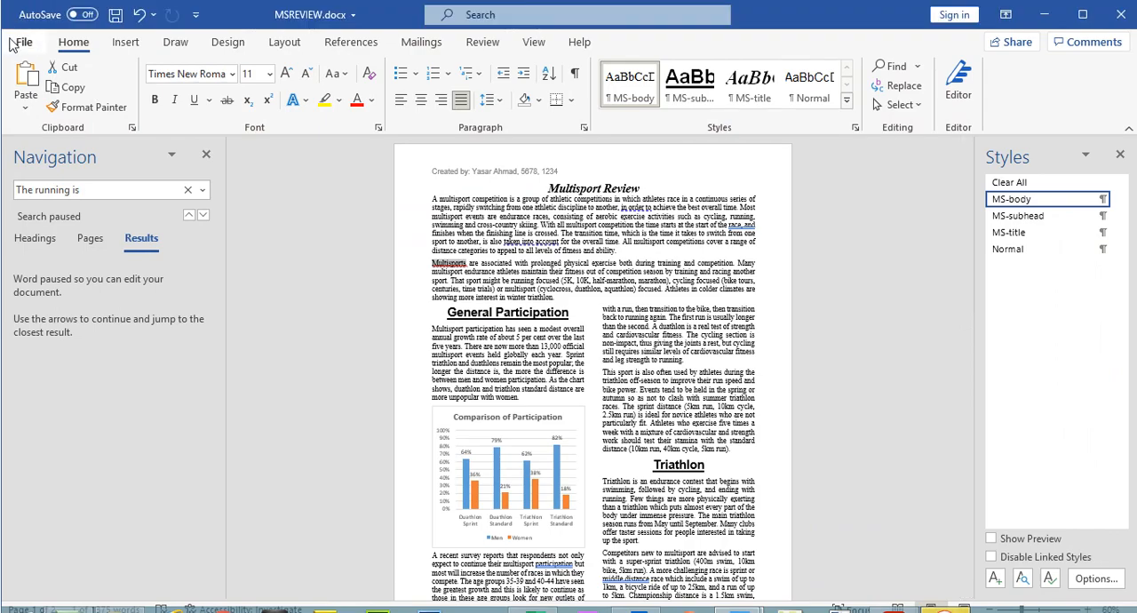
click(22, 42)
click(58, 303)
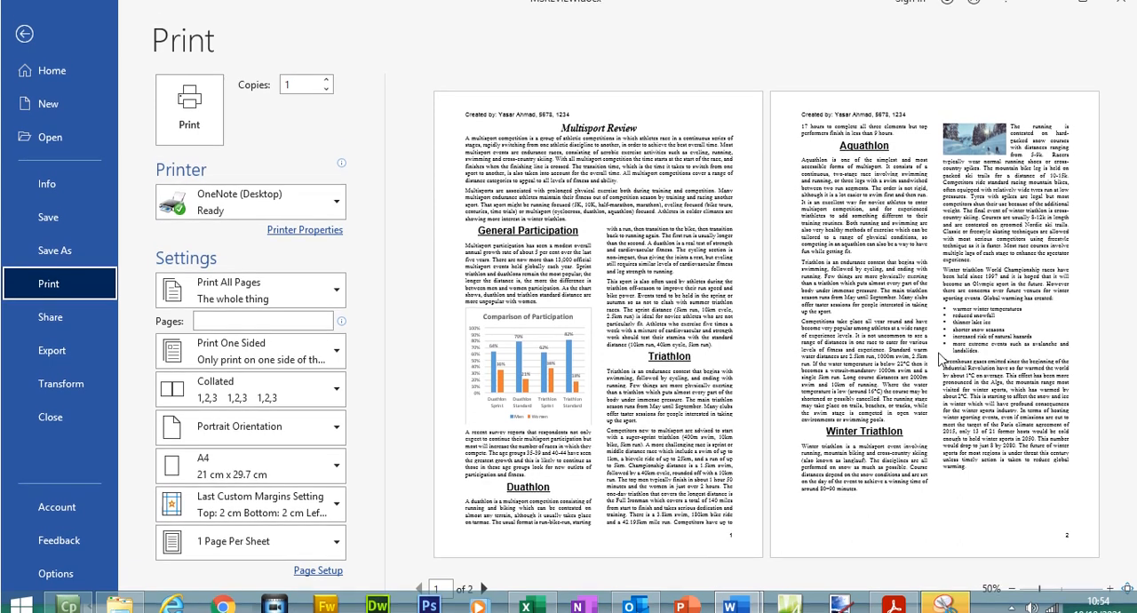
- In the exam paper, highlight question 18's requirements on widows or orphans, blank pages and consistently applied styles
click(893, 601)
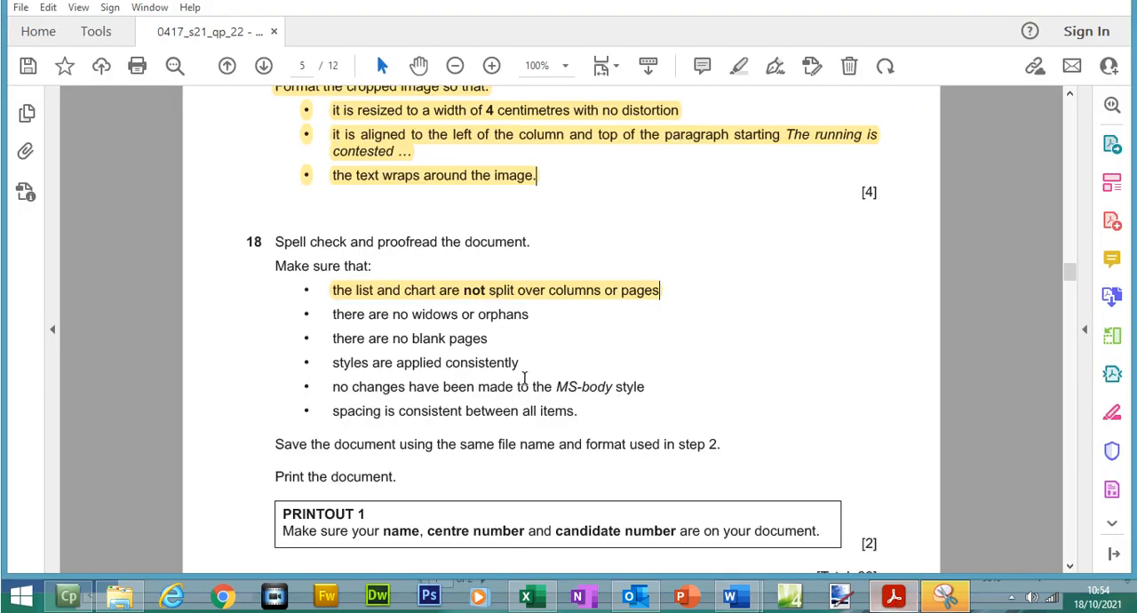
drag(334, 315, 499, 362)
click(739, 67)
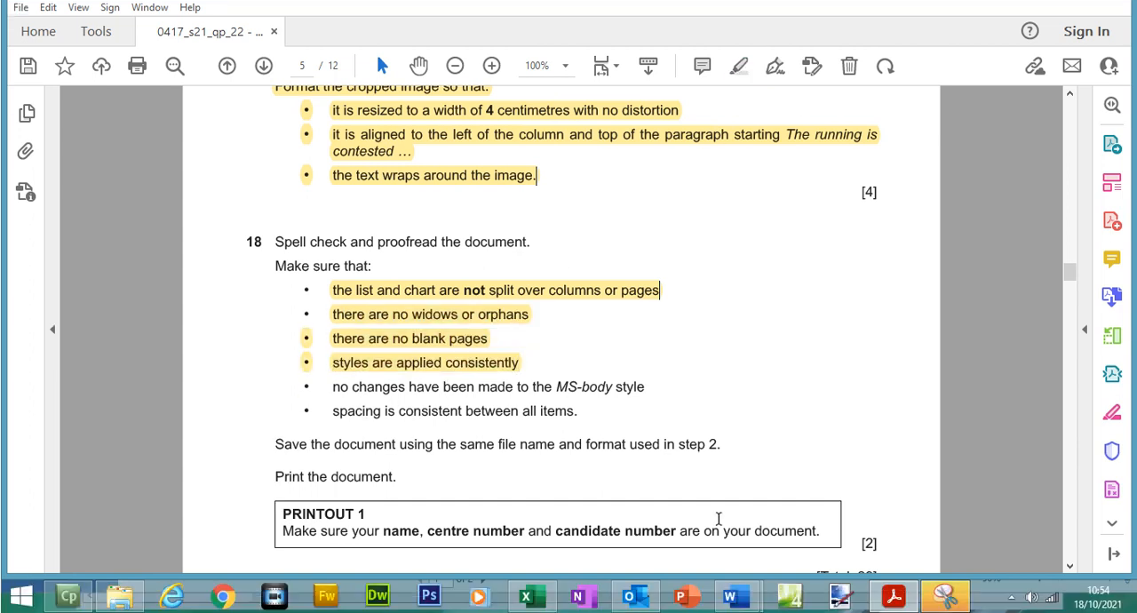
- Check the Word print preview again, then highlight question 18's requirements on the MS-body style and consistent spacing in the exam paper
mouse_move(731, 596)
click(815, 519)
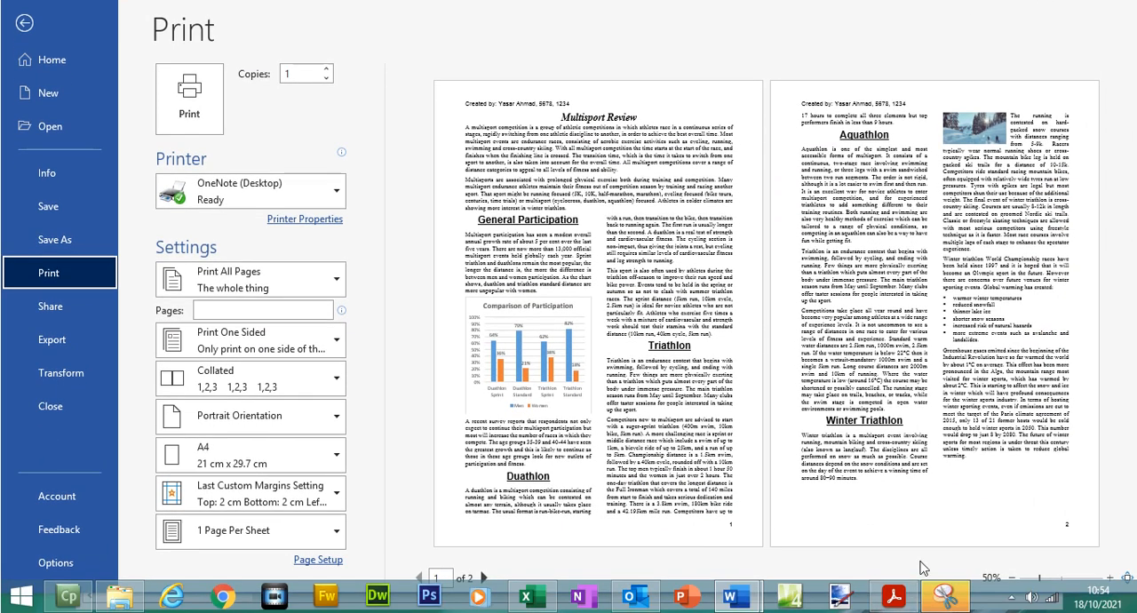
click(898, 596)
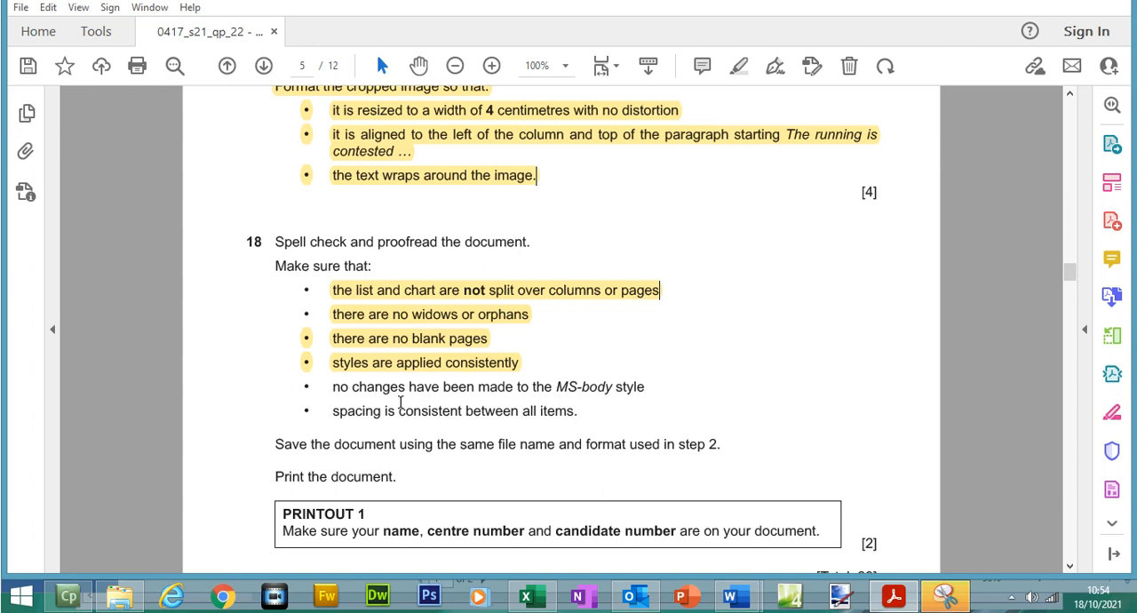
drag(332, 388, 576, 411)
click(738, 66)
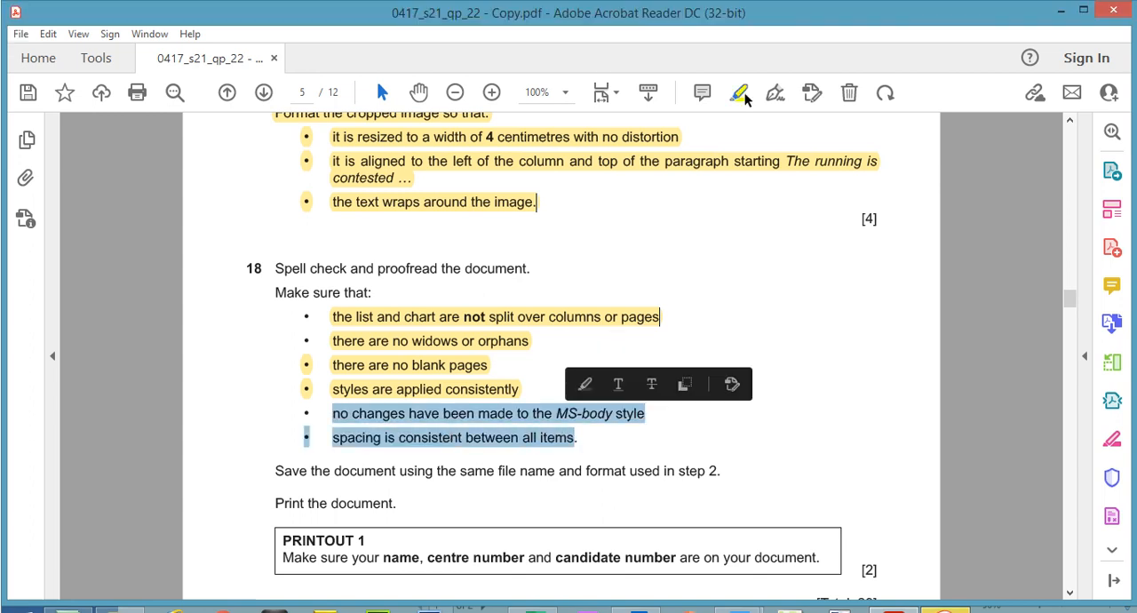
- Check the spacing in the print preview, then select the save, print and PRINTOUT 1 instructions under question 18 in the exam paper
click(892, 596)
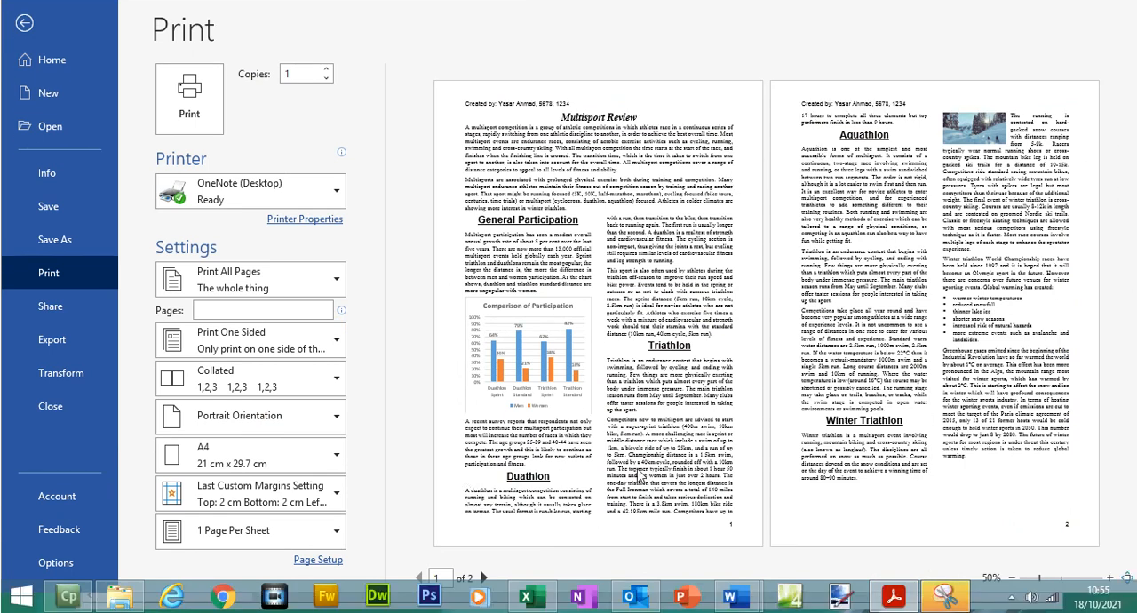
click(892, 596)
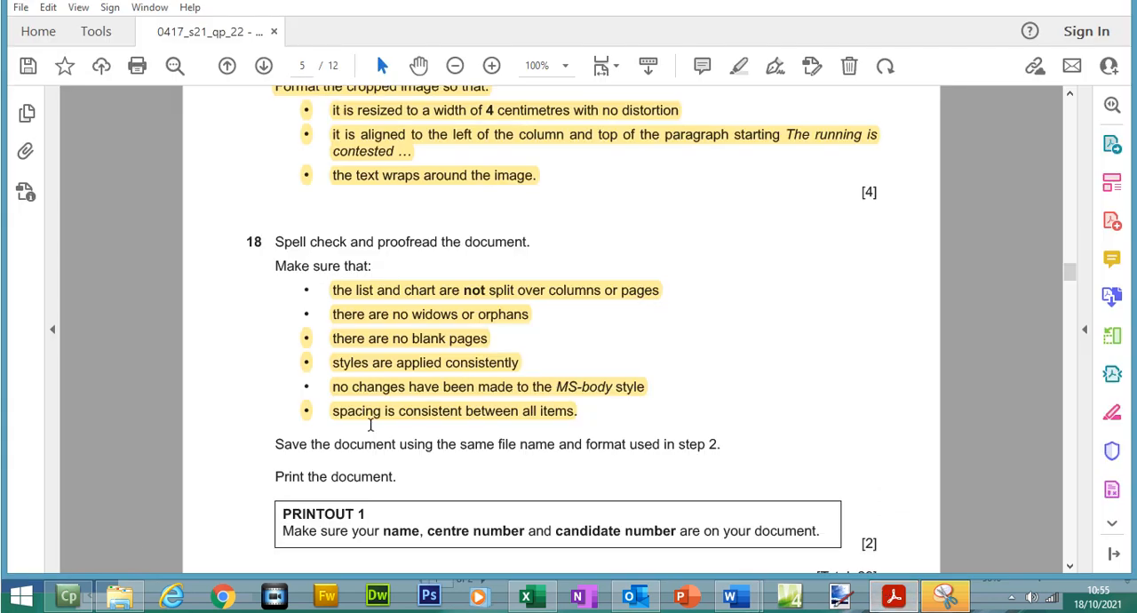
drag(271, 443, 829, 525)
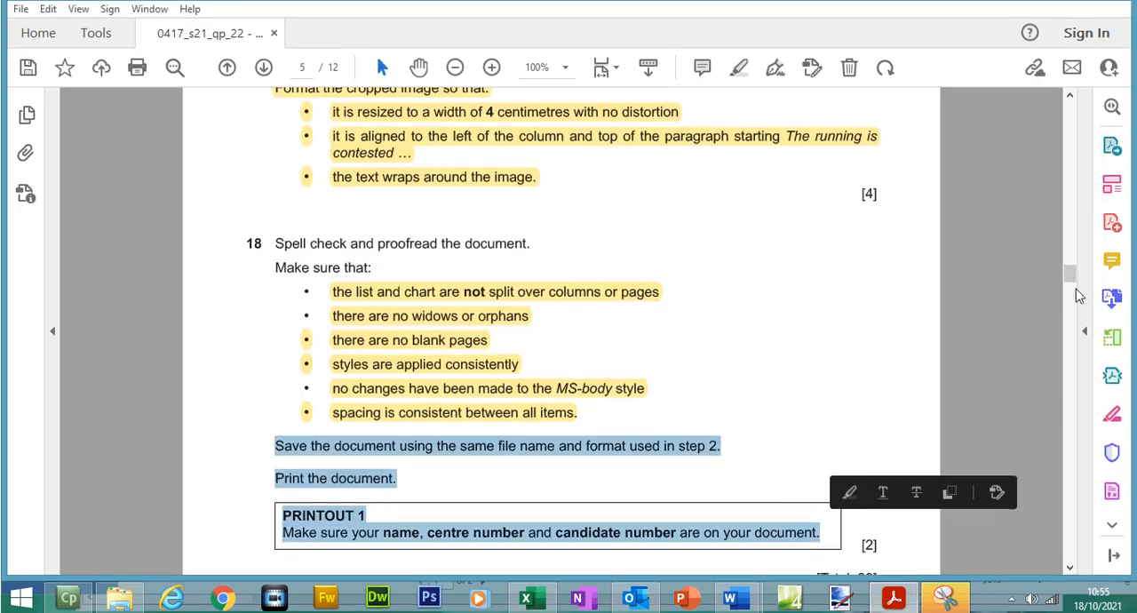
scroll(1079, 296, down, 5)
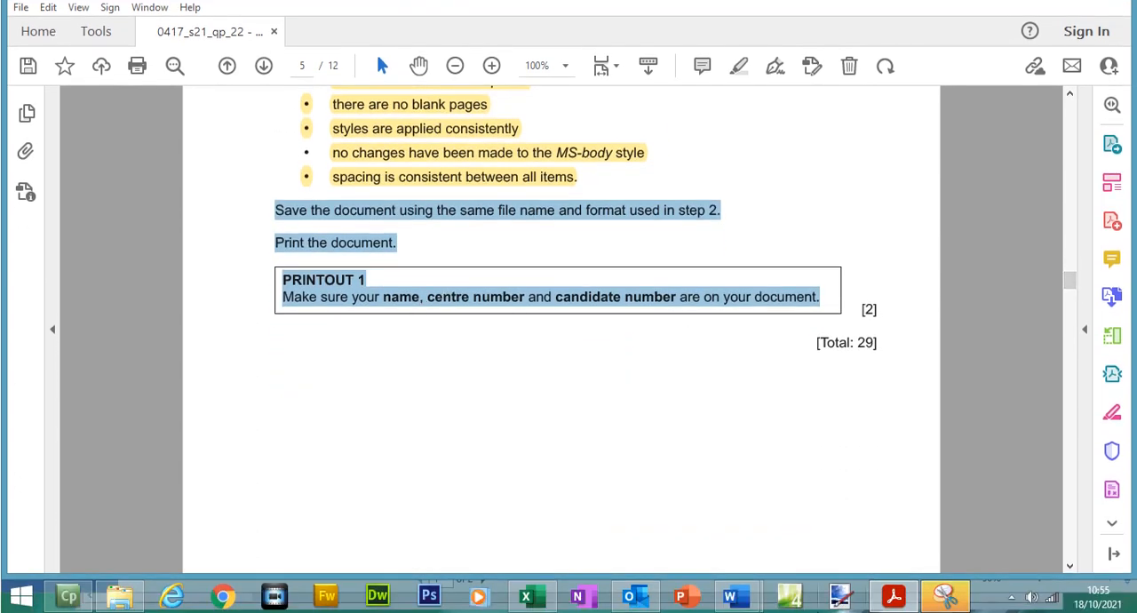
- Review both pages in Word's print preview, close it, and go back to the first page of the exam paper
mouse_move(752, 604)
click(809, 507)
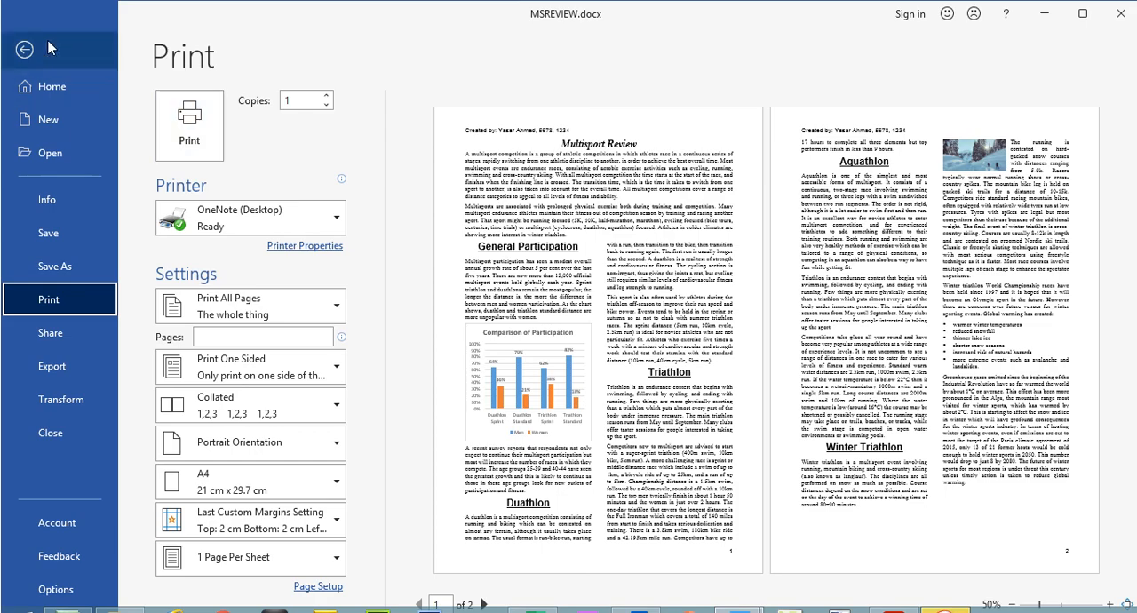
click(26, 25)
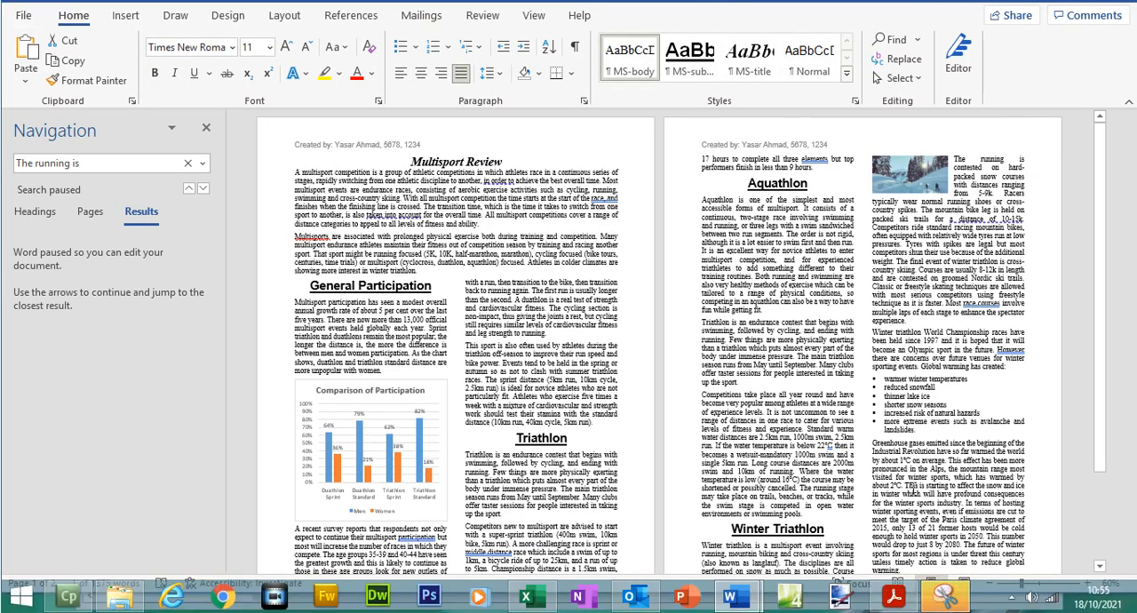
click(894, 597)
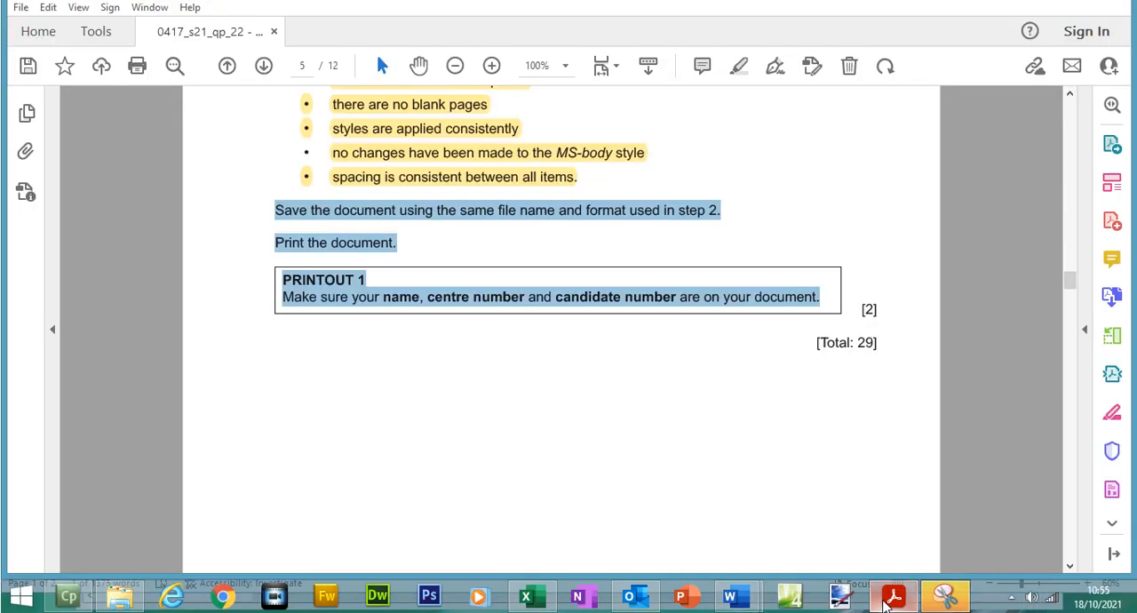
drag(1069, 300, 1054, 145)
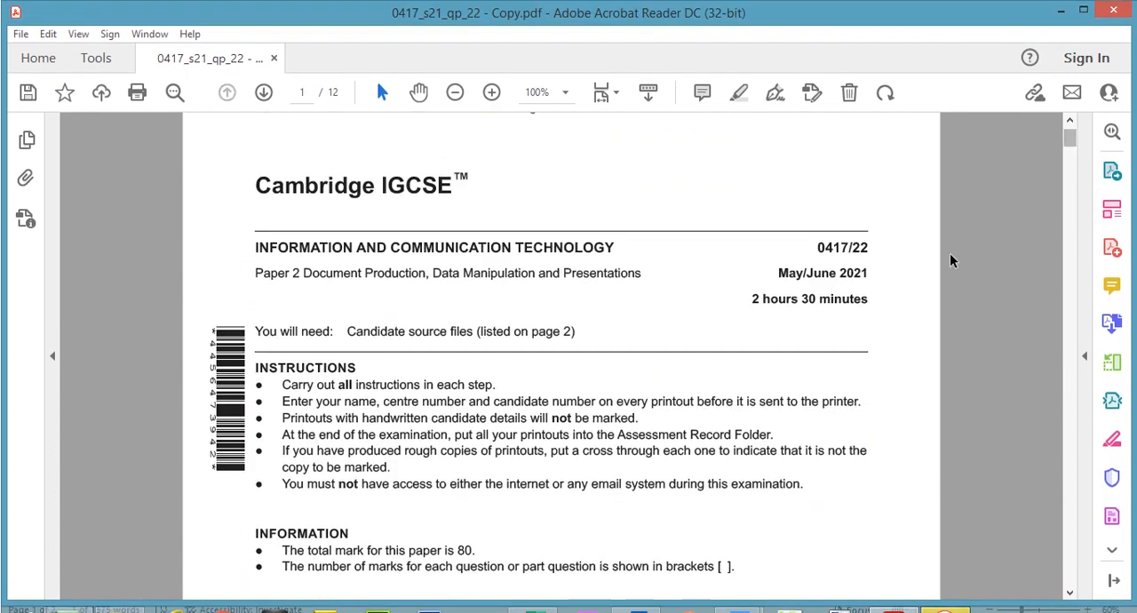